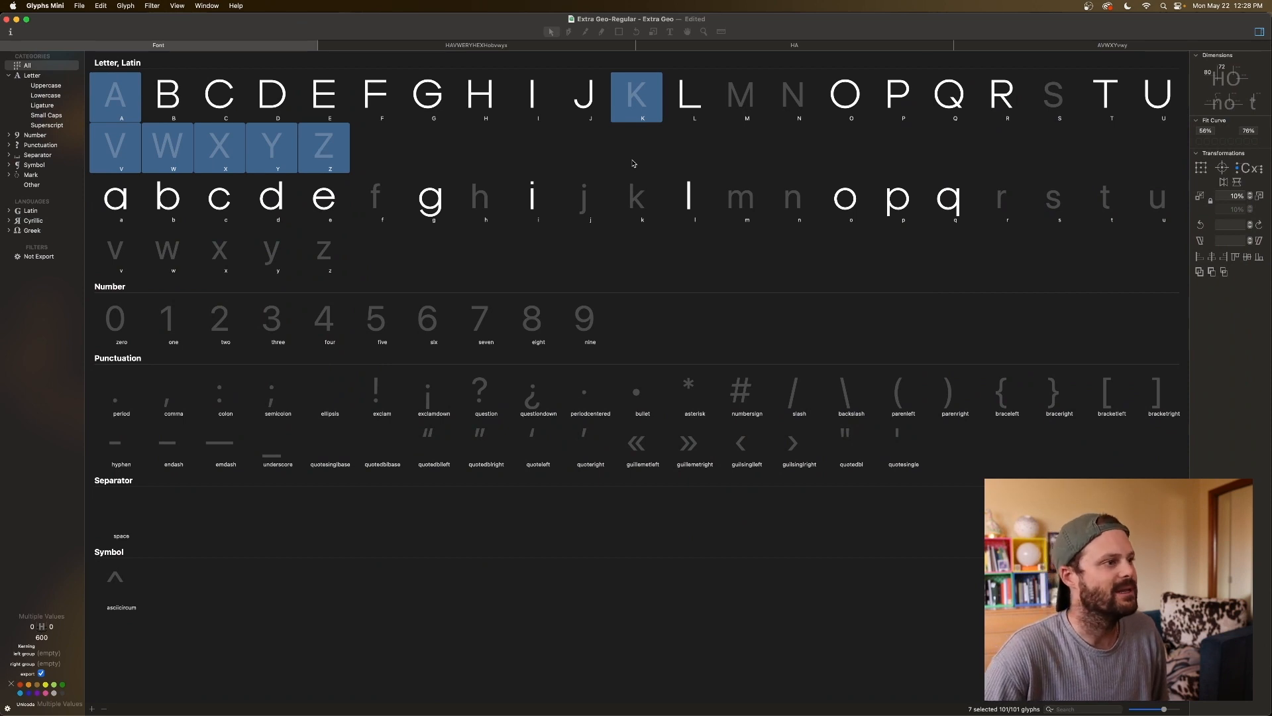
Step: Add the lowercase k, v, w, x, y and z to the selection of diagonal glyphs in the font overview
{"action": "left_click", "coordinate": [638, 197], "text": "super"}
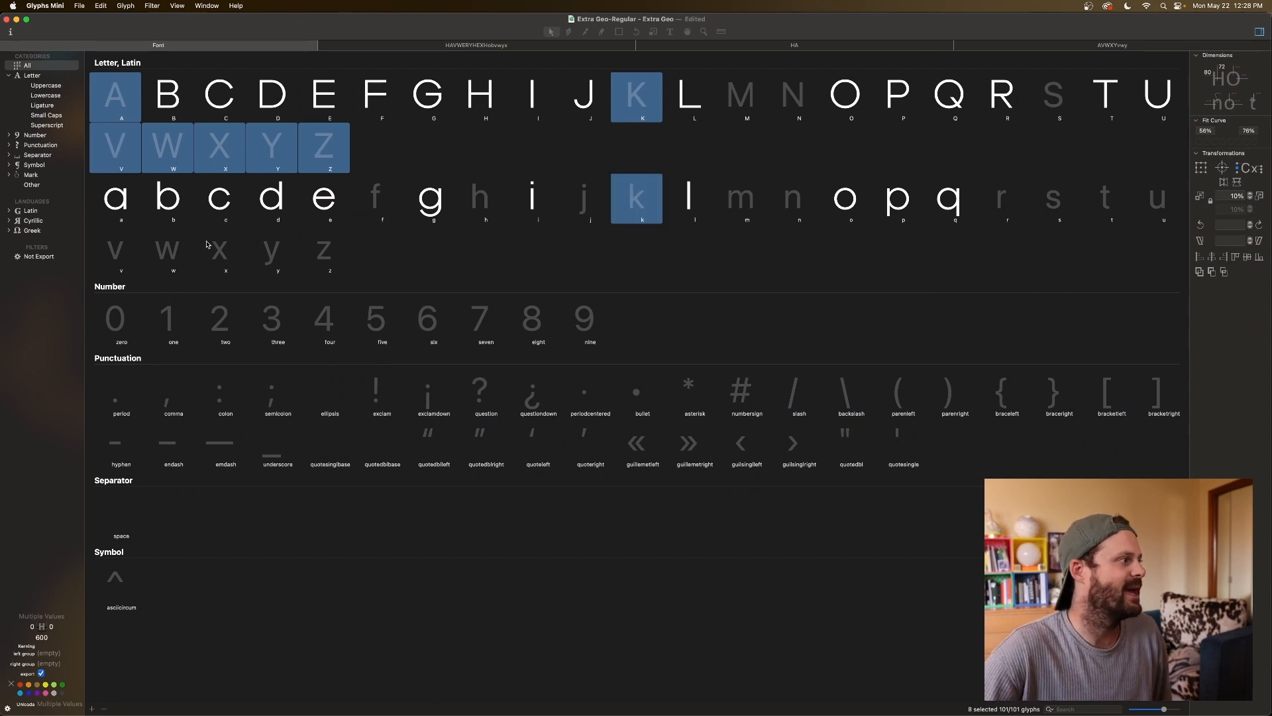
{"action": "left_click", "coordinate": [116, 255], "text": "super"}
{"action": "left_click", "coordinate": [170, 252], "text": "super"}
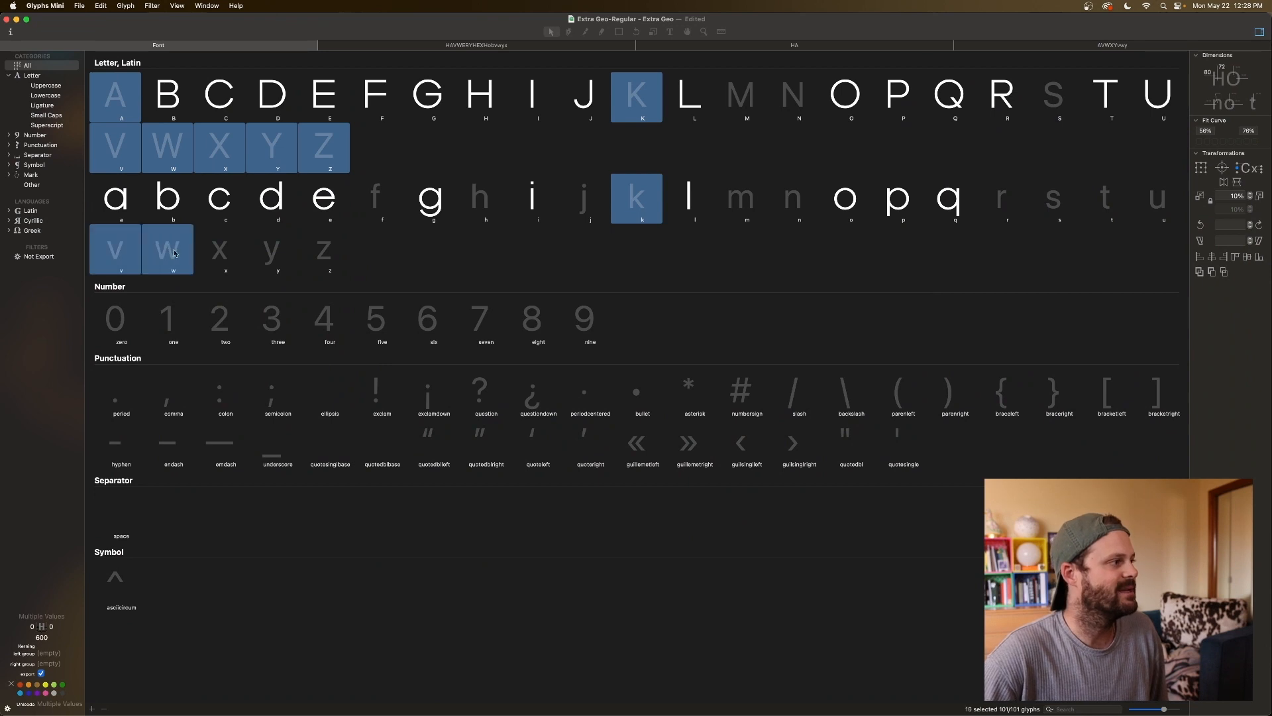
{"action": "left_click", "coordinate": [222, 253], "text": "super"}
{"action": "left_click", "coordinate": [263, 251], "text": "super"}
{"action": "left_click", "coordinate": [331, 253], "text": "super"}
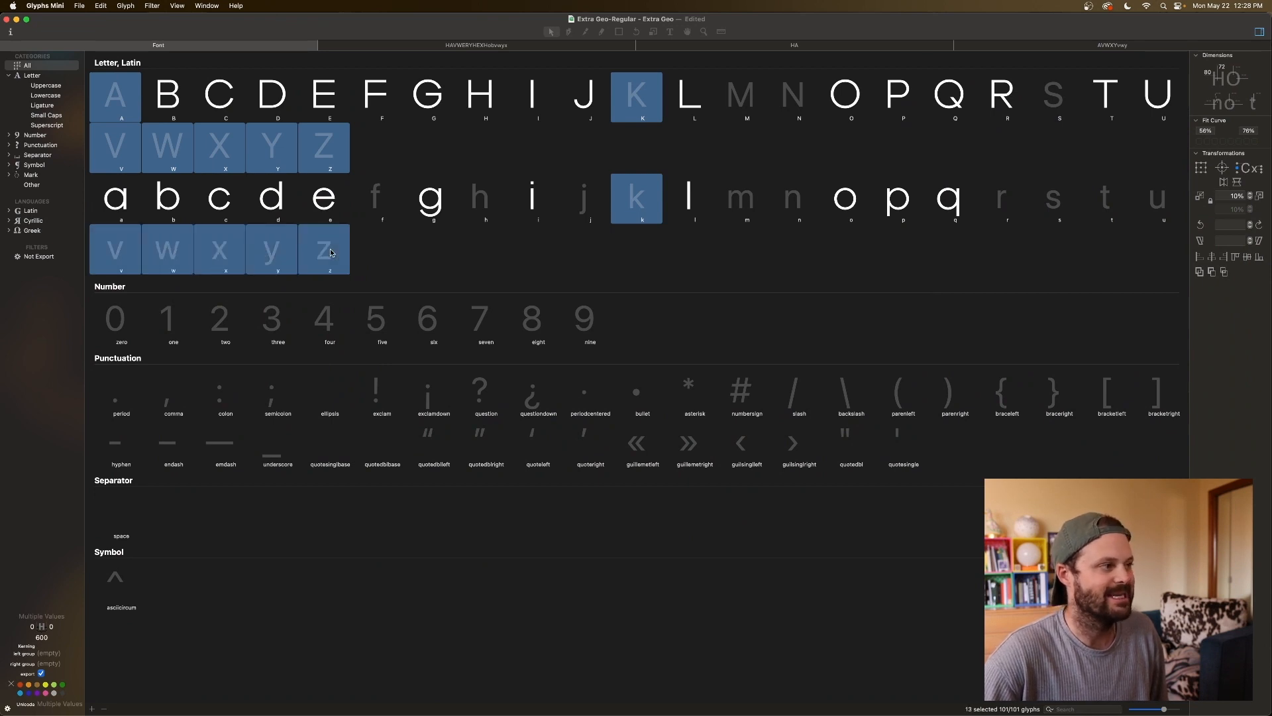
{"action": "left_click", "coordinate": [430, 200]}
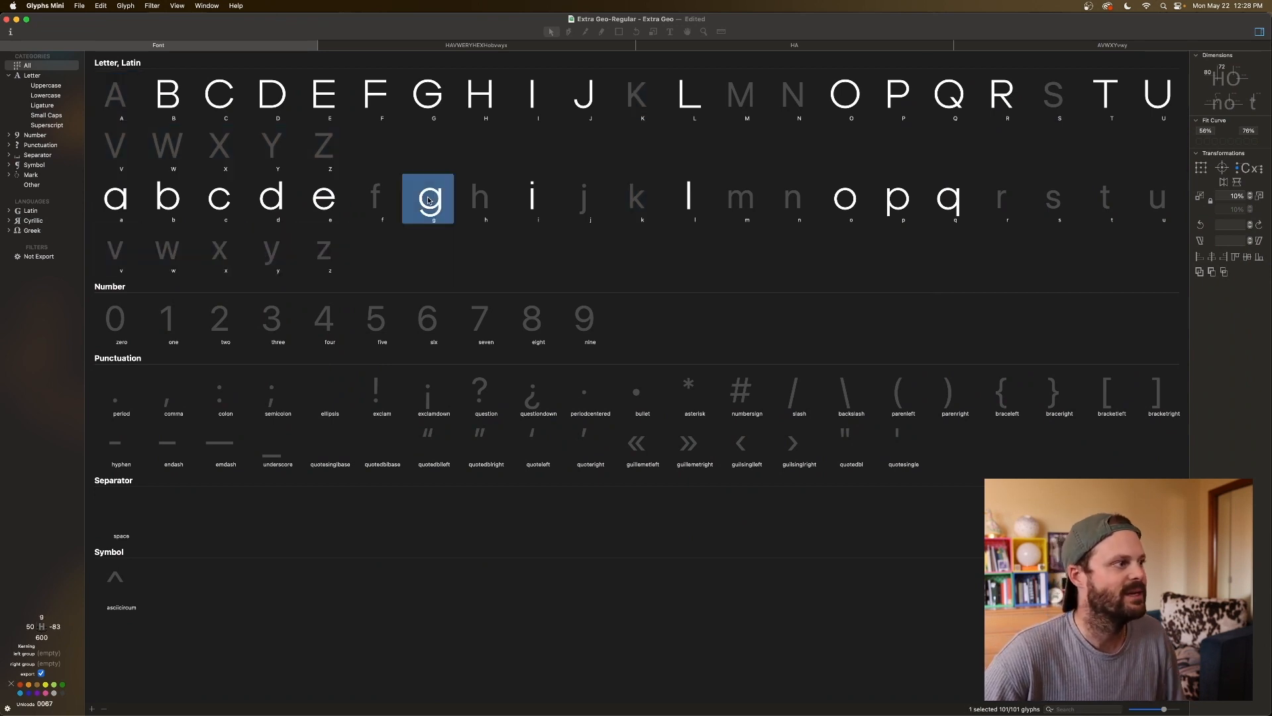
Step: Open the empty capital A glyph for drawing, with a capital H placed before it as reference
{"action": "left_click", "coordinate": [110, 98]}
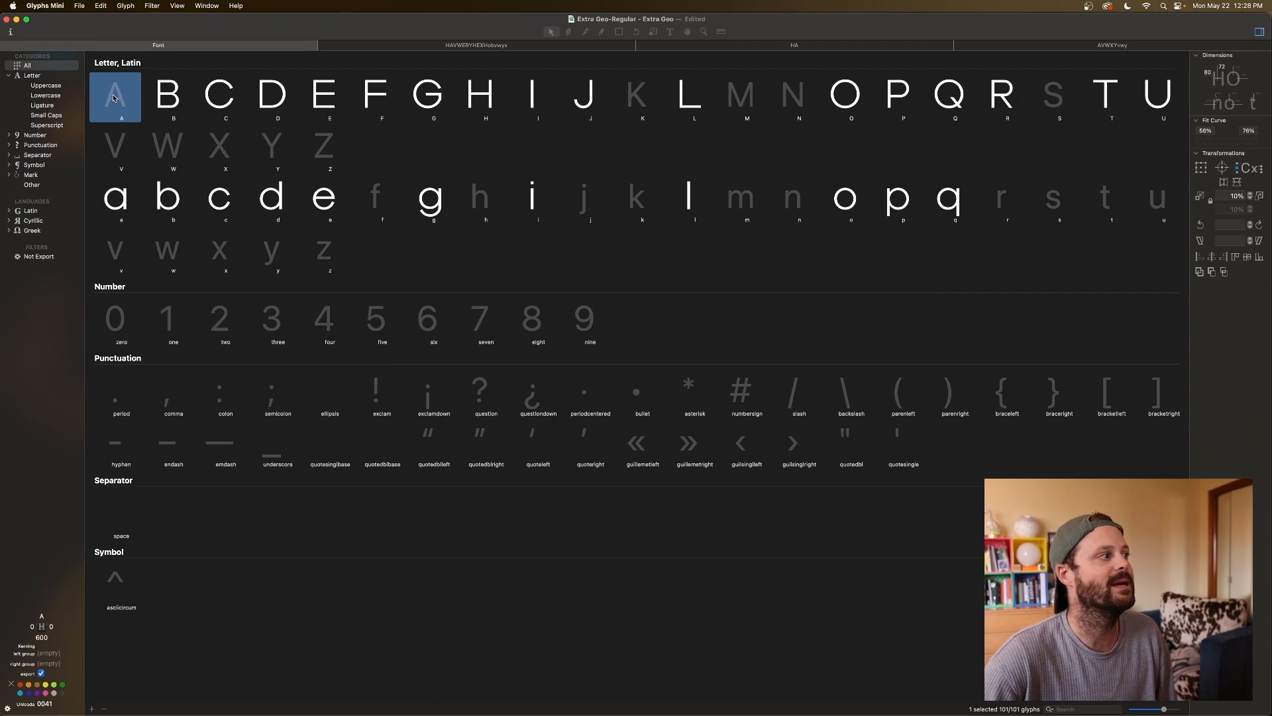
{"action": "double_click", "coordinate": [113, 98]}
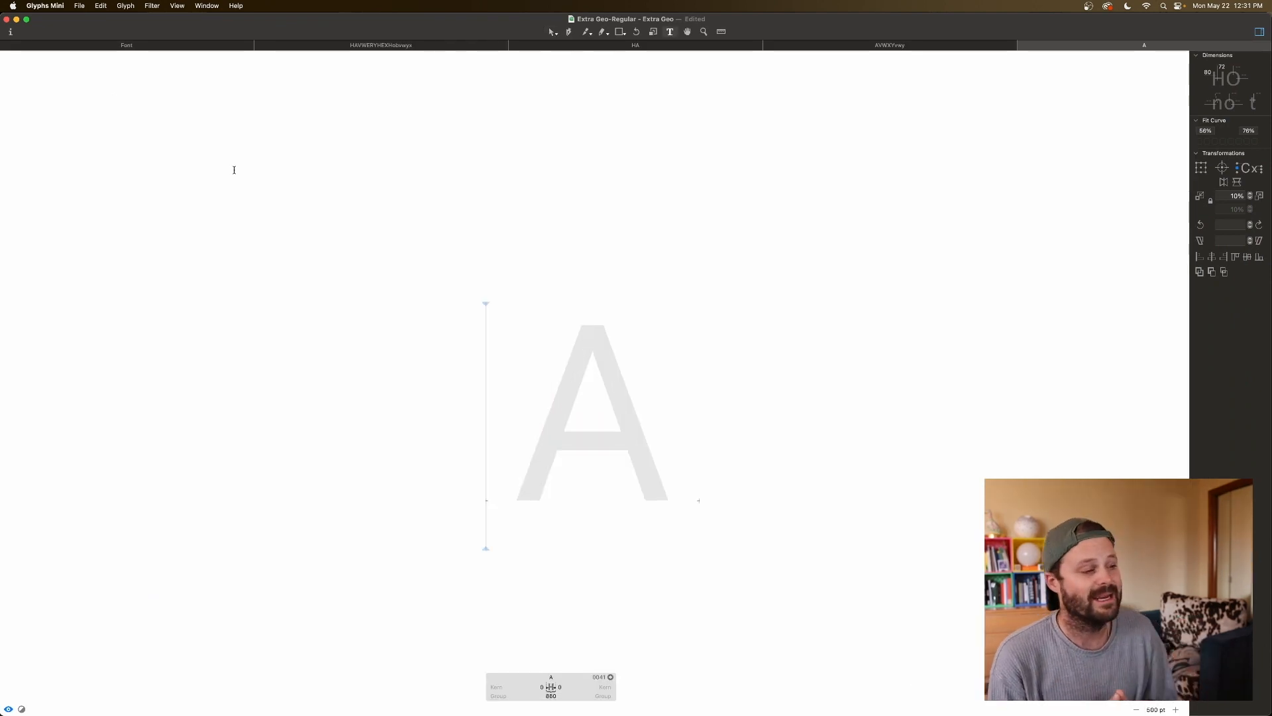
{"action": "type", "text": "H"}
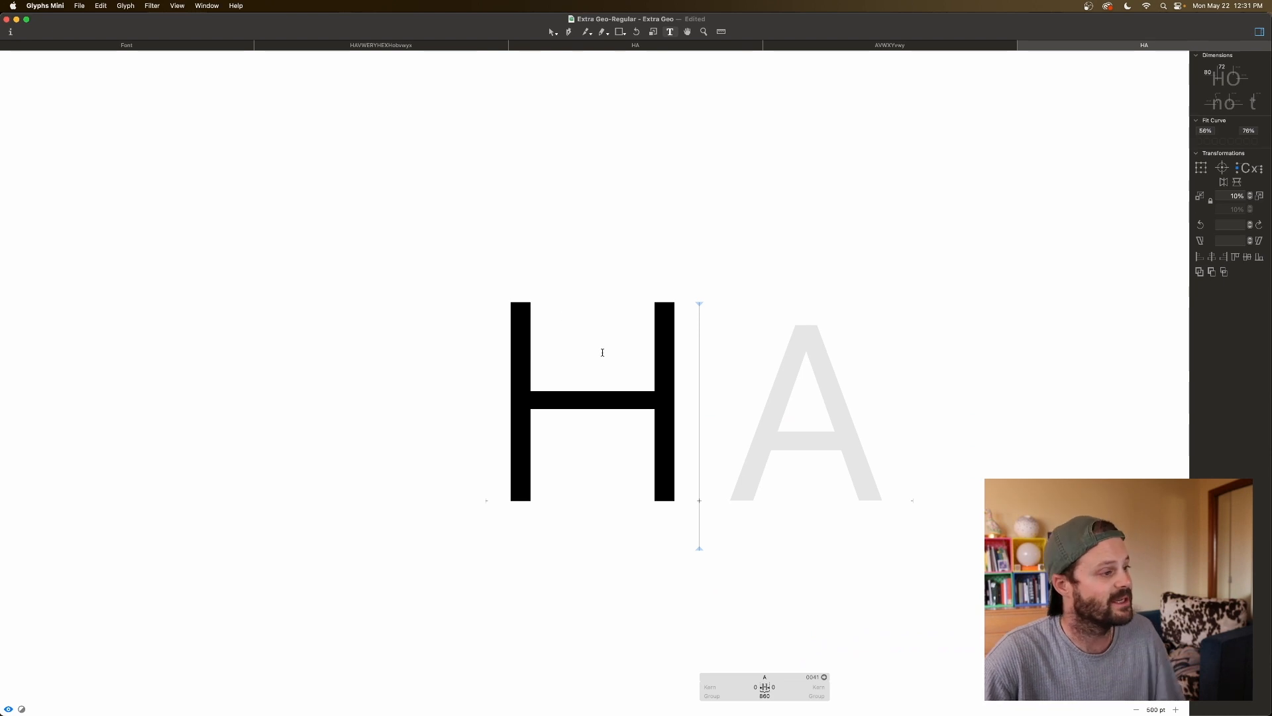
{"action": "key", "text": "Escape"}
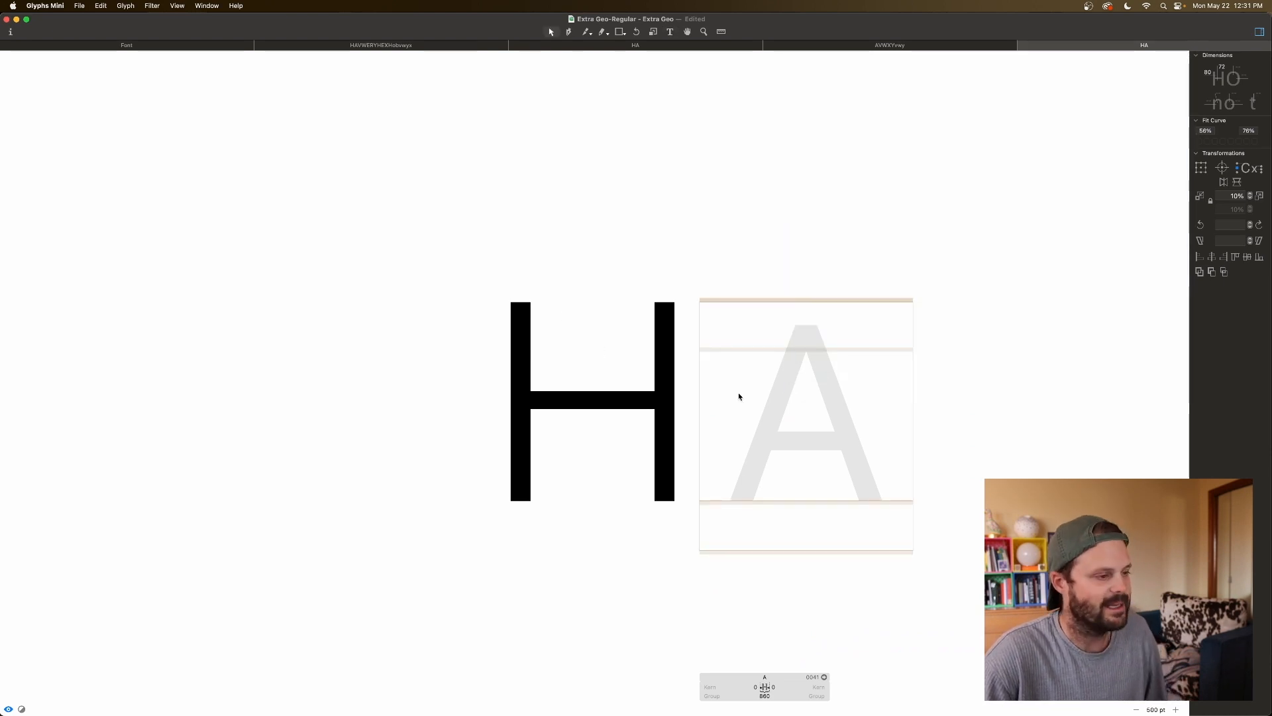
Step: Add the capital H as a component in the A glyph and decompose it into editable outlines
{"action": "right_click", "coordinate": [739, 396]}
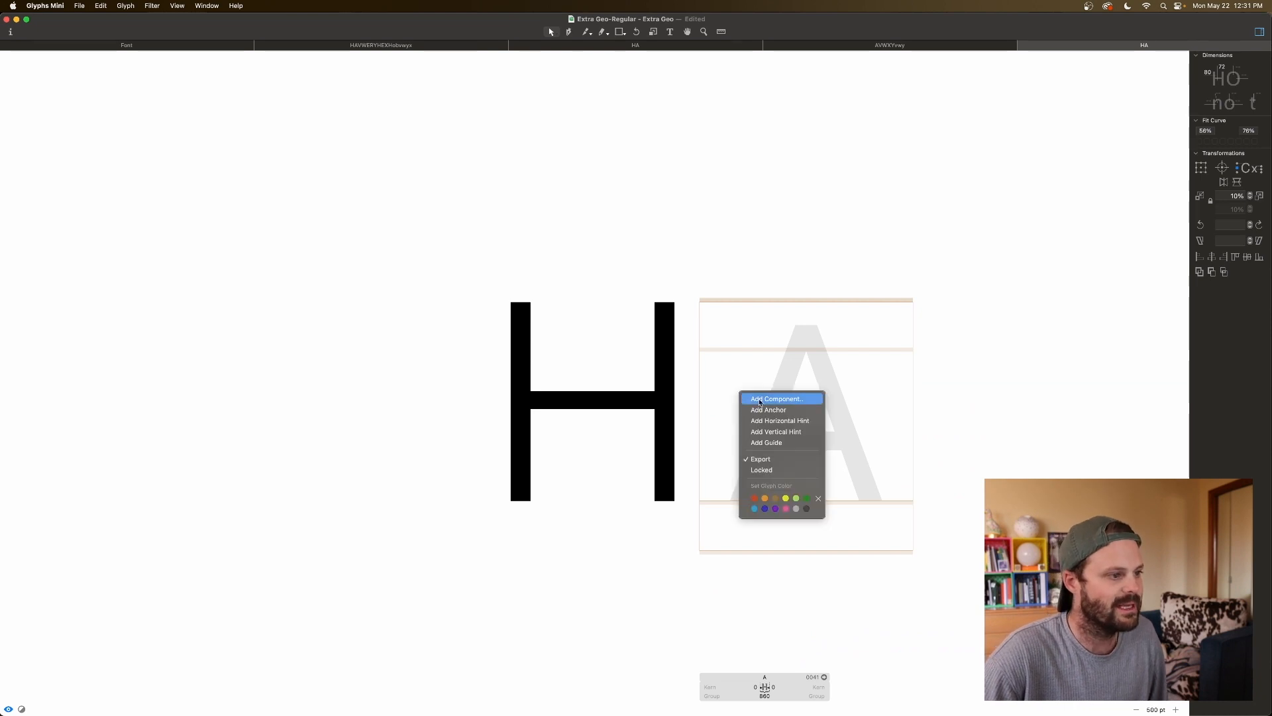
{"action": "left_click", "coordinate": [757, 398]}
{"action": "type", "text": "H"}
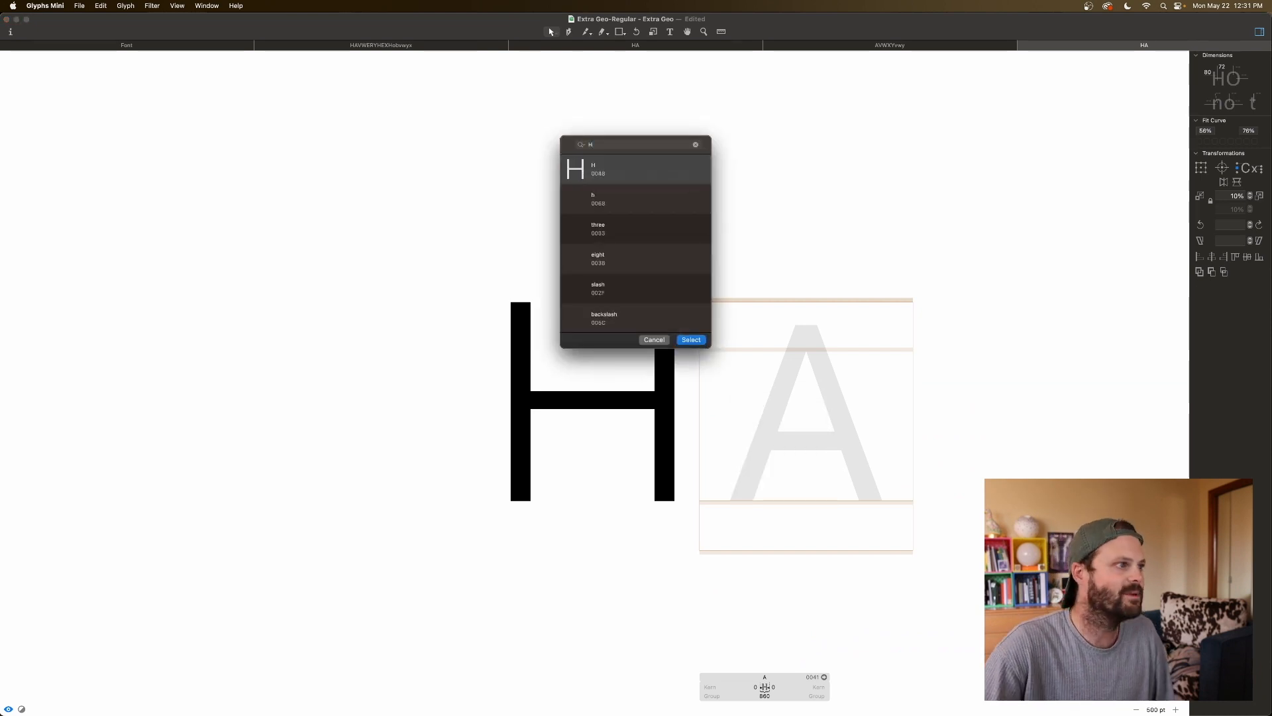
{"action": "left_click", "coordinate": [645, 171]}
{"action": "key", "text": "Return"}
{"action": "left_click", "coordinate": [798, 353]}
{"action": "left_click", "coordinate": [733, 368]}
{"action": "right_click", "coordinate": [734, 368]}
{"action": "left_click", "coordinate": [745, 370]}
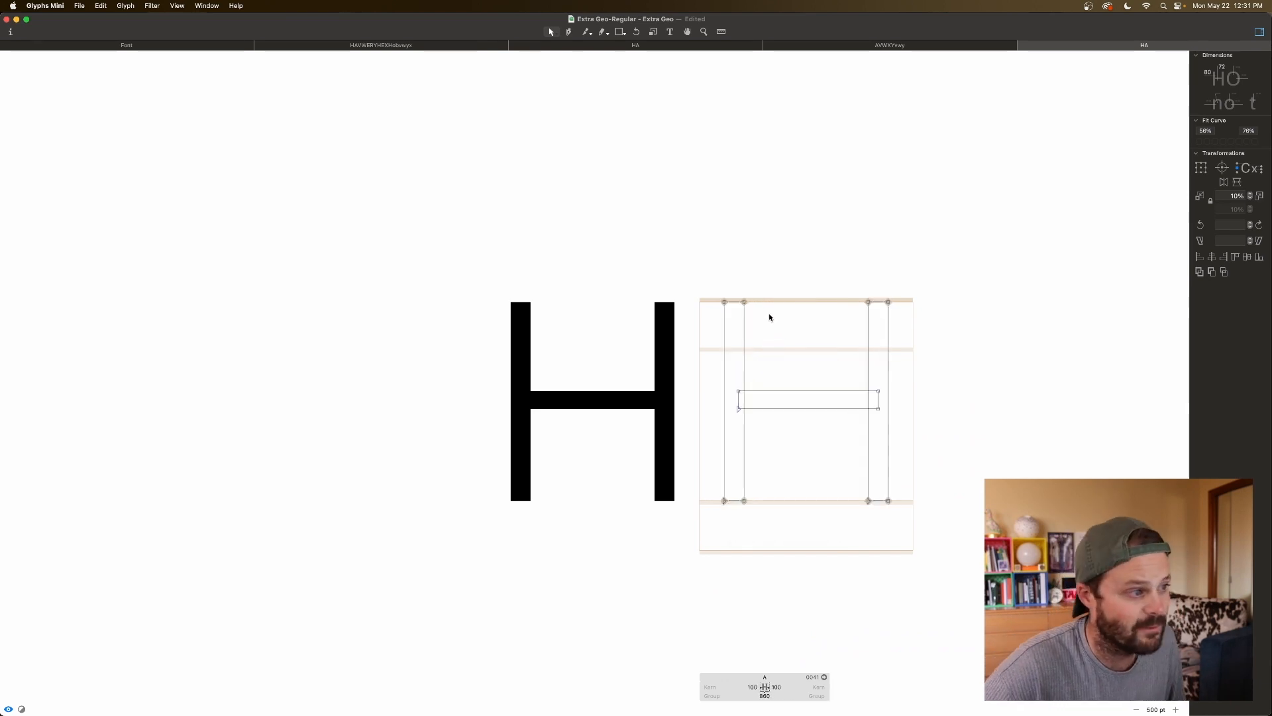
Step: Slant the first stem of the A by moving its two top nodes inward to X 430
{"action": "left_click_drag", "start_coordinate": [774, 318], "coordinate": [702, 294]}
{"action": "left_click_drag", "start_coordinate": [907, 290], "coordinate": [848, 324]}
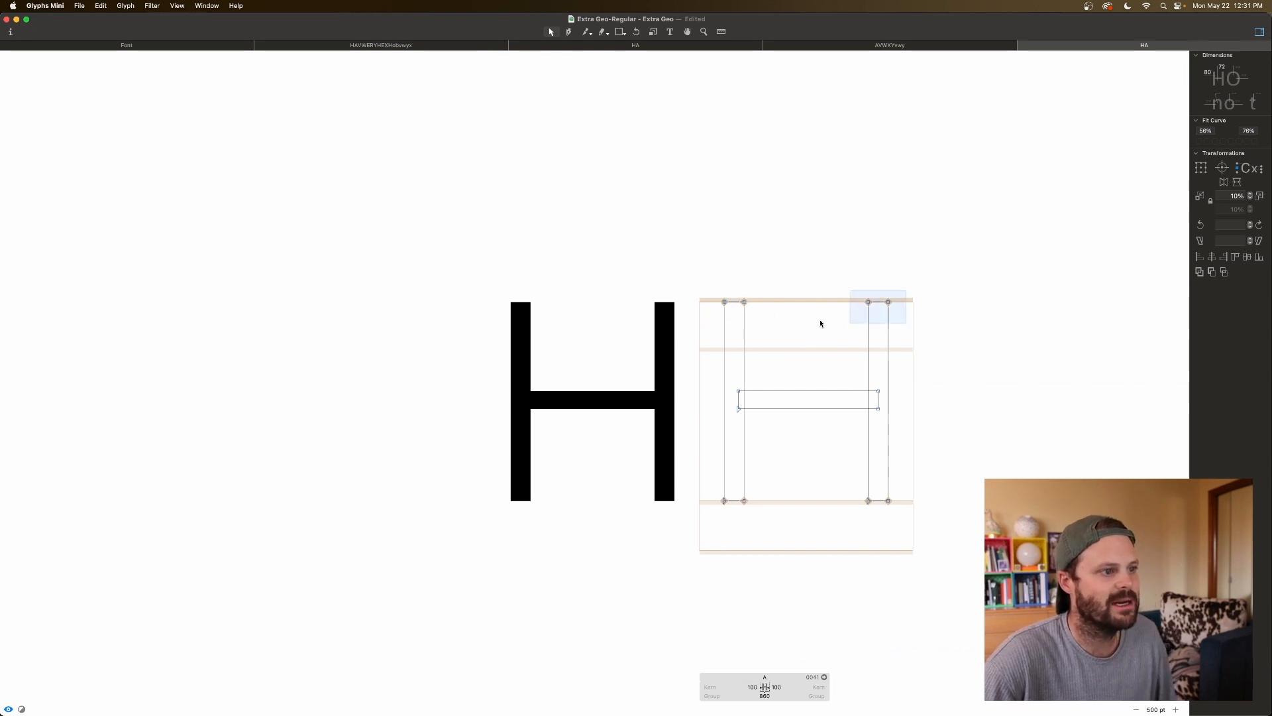
{"action": "left_click_drag", "start_coordinate": [775, 286], "coordinate": [713, 321]}
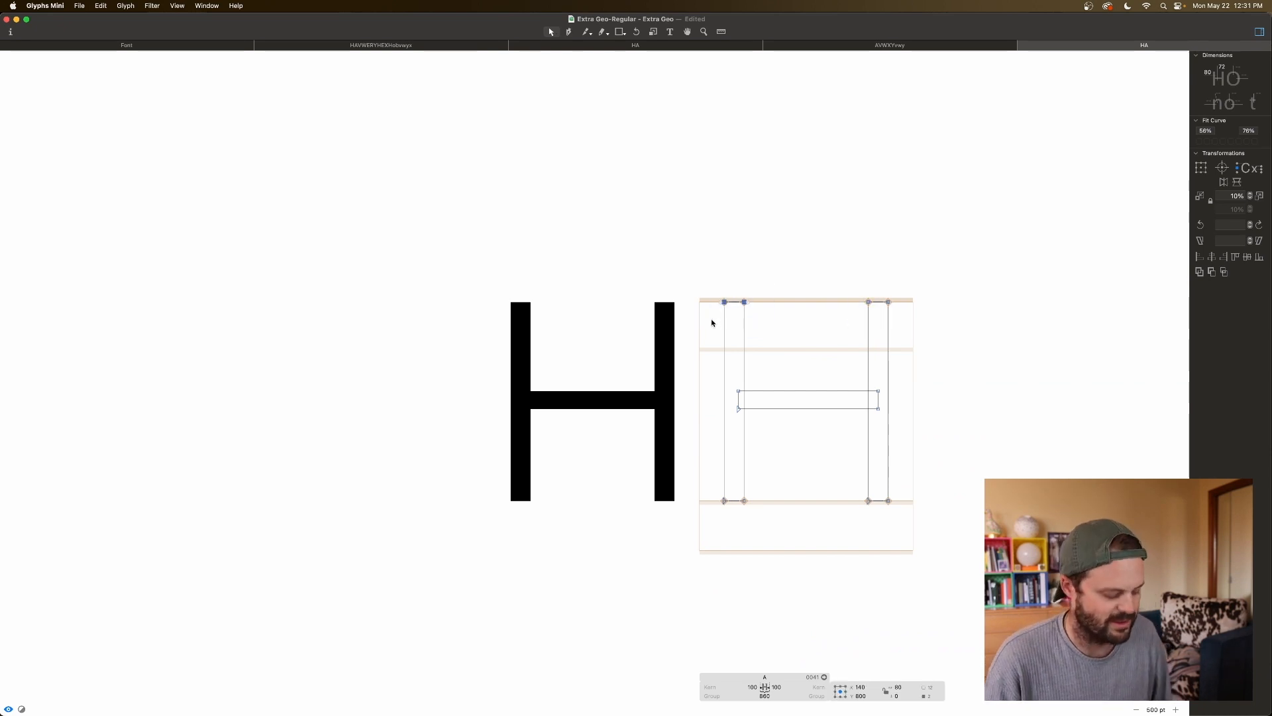
{"action": "key", "text": "super+shift+Right"}
{"action": "key", "text": "super+shift+Right"}
{"action": "key", "text": "super+shift+Right"}
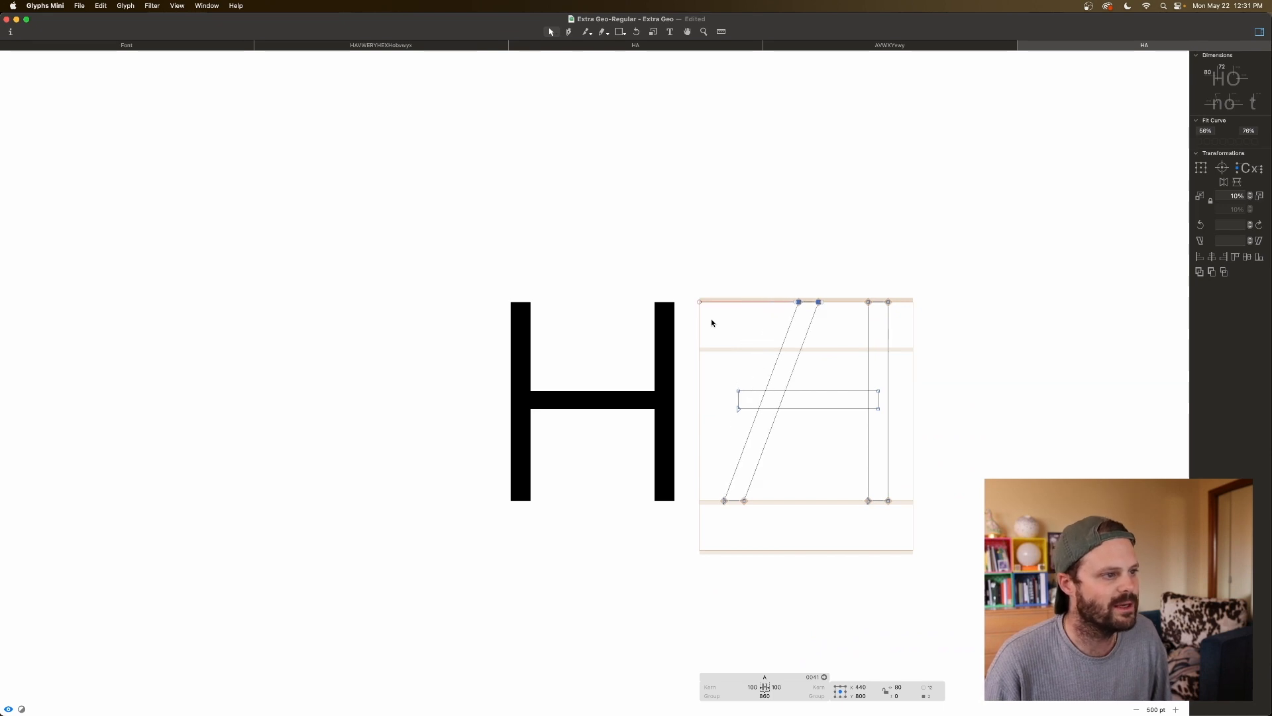
{"action": "key", "text": "shift+Left"}
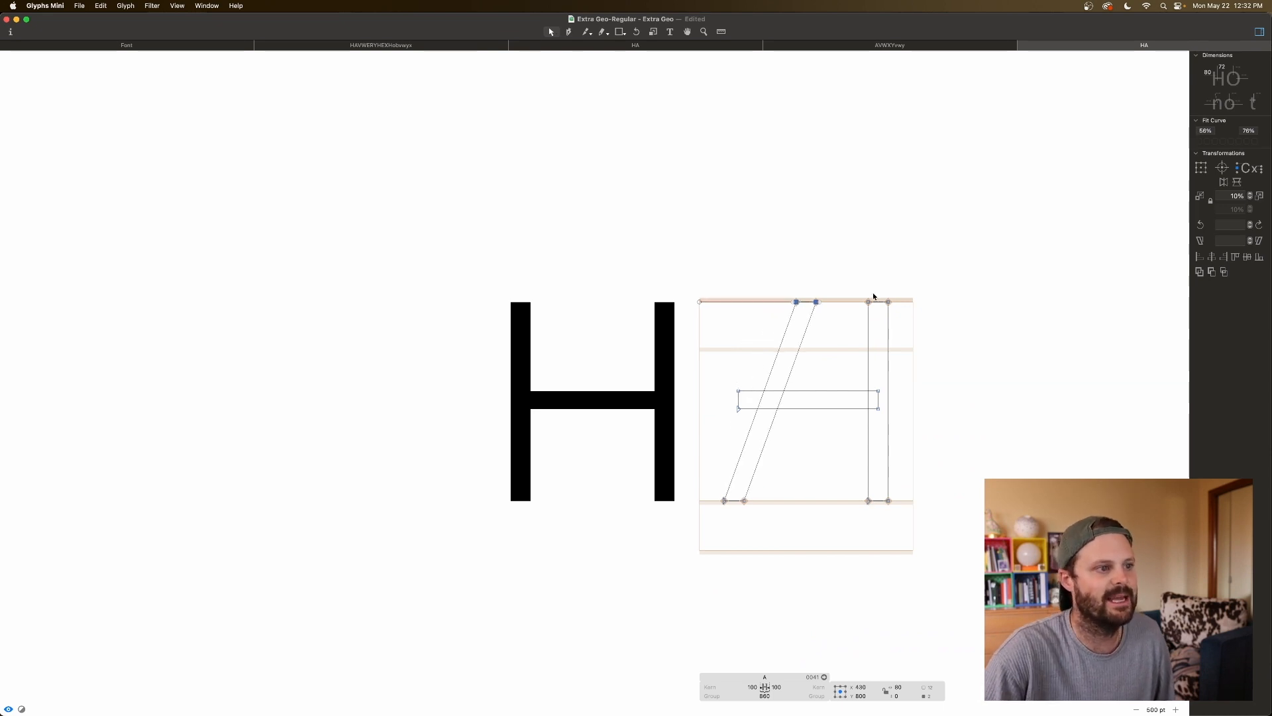
Step: Slant the second stem by moving its top nodes inward to X 430 so both stems share one apex
{"action": "left_click_drag", "start_coordinate": [900, 295], "coordinate": [850, 322]}
{"action": "key", "text": "super+shift+Left"}
{"action": "key", "text": "super+shift+Left"}
{"action": "key", "text": "super+shift+Left"}
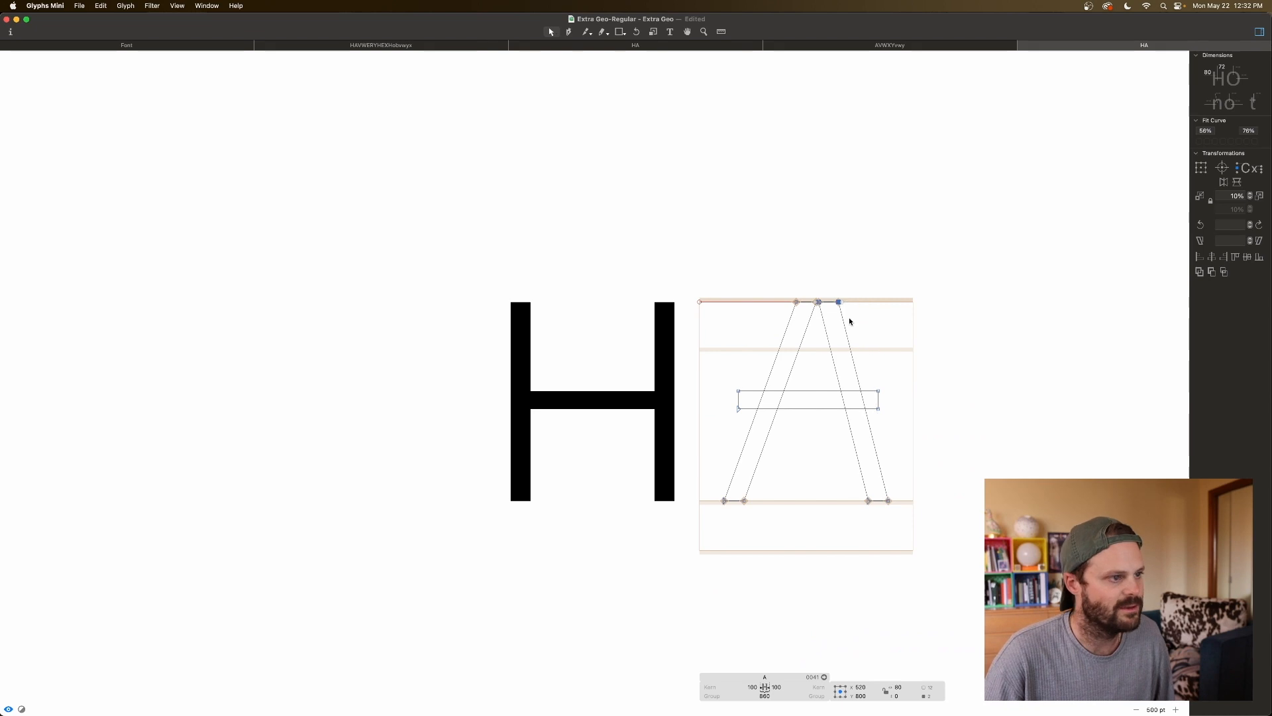
{"action": "key", "text": "shift+Right"}
{"action": "key", "text": "space"}
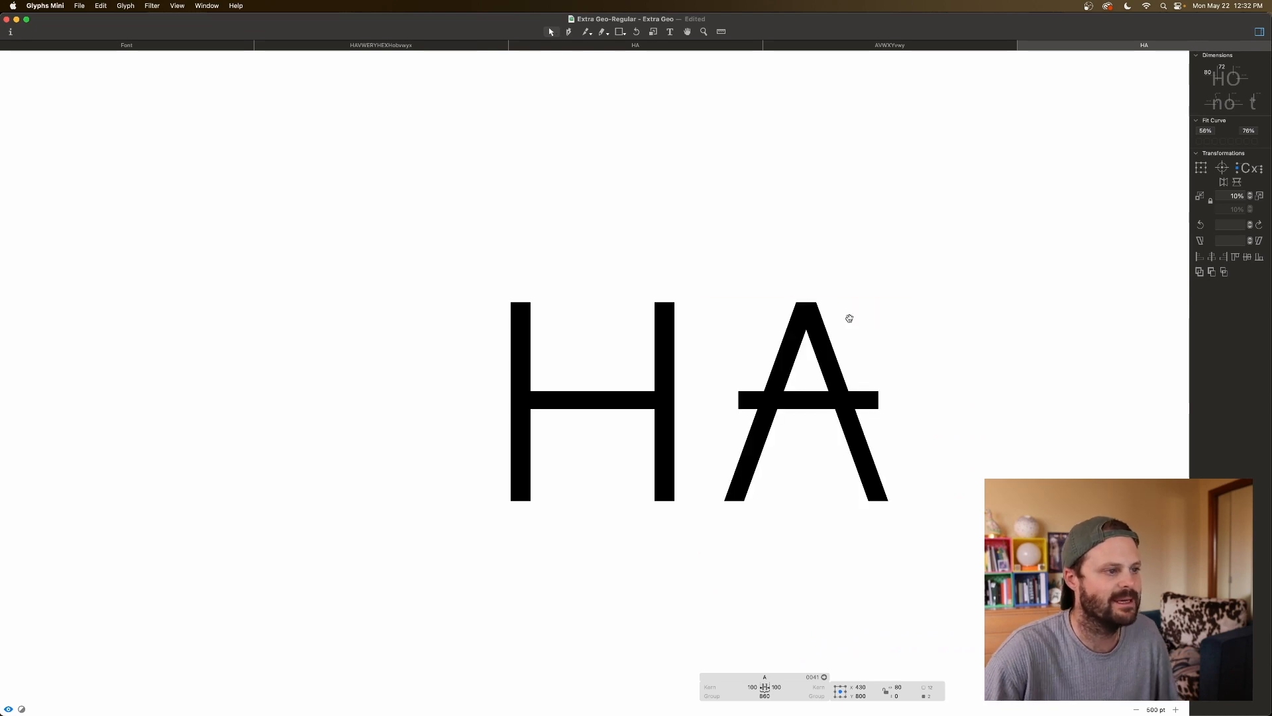
Step: Examine the A's apex, diagonals and crossbar beside the H in an enlarged preview
{"action": "key", "text": "super+plus"}
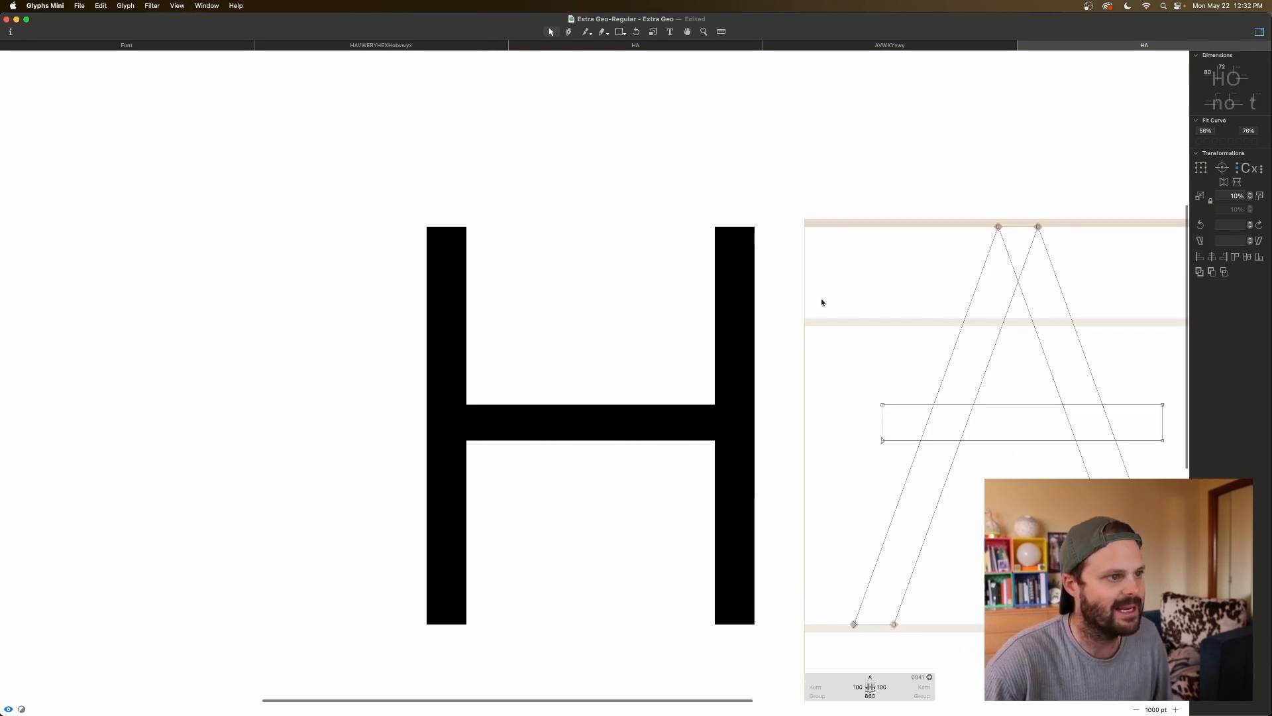
{"action": "scroll", "coordinate": [821, 302], "scroll_direction": "right", "scroll_amount": 5}
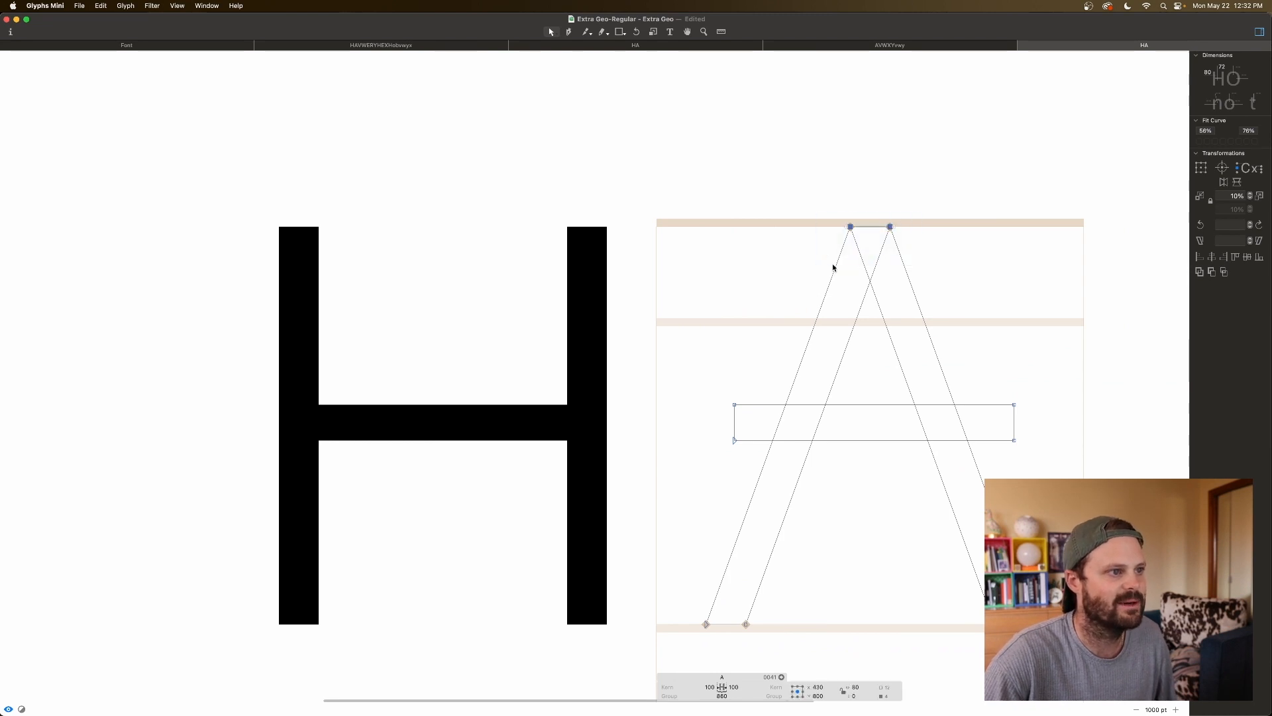
{"action": "key", "text": "space"}
{"action": "scroll", "coordinate": [904, 277], "scroll_direction": "right", "scroll_amount": 3}
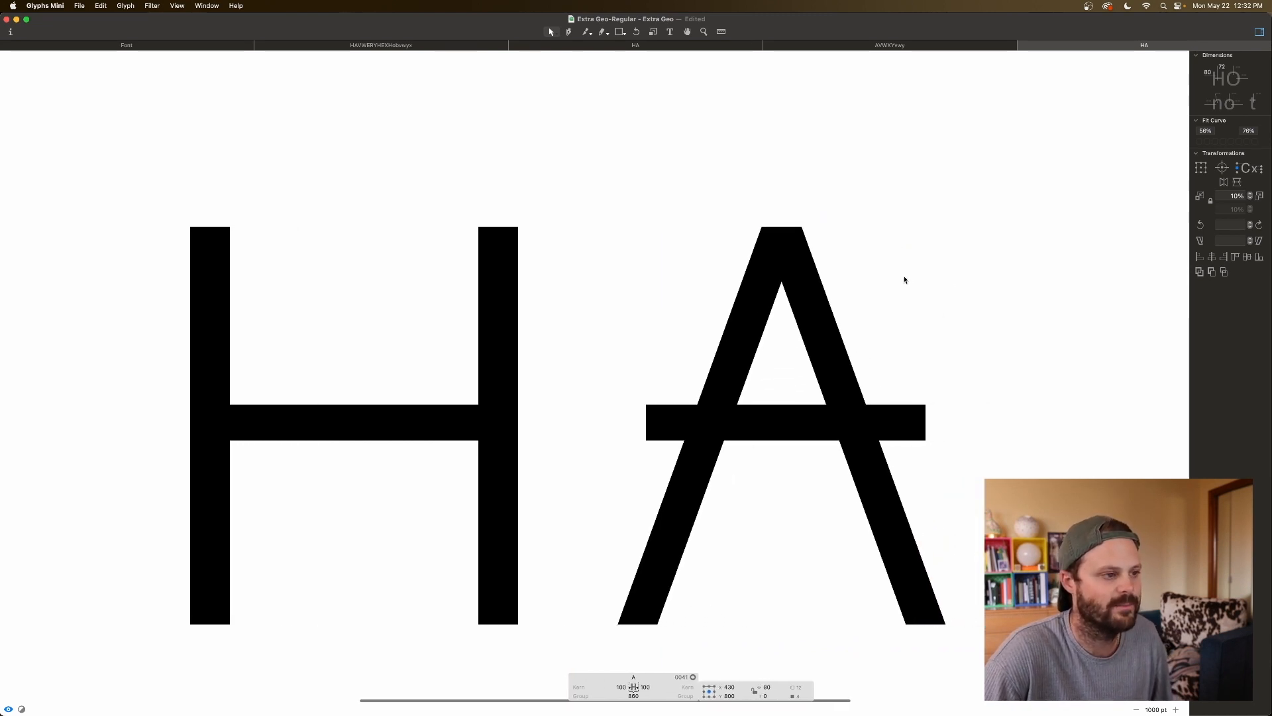
{"action": "scroll", "coordinate": [904, 277], "scroll_direction": "down", "scroll_amount": 2}
{"action": "scroll", "coordinate": [904, 277], "scroll_direction": "right", "scroll_amount": 3}
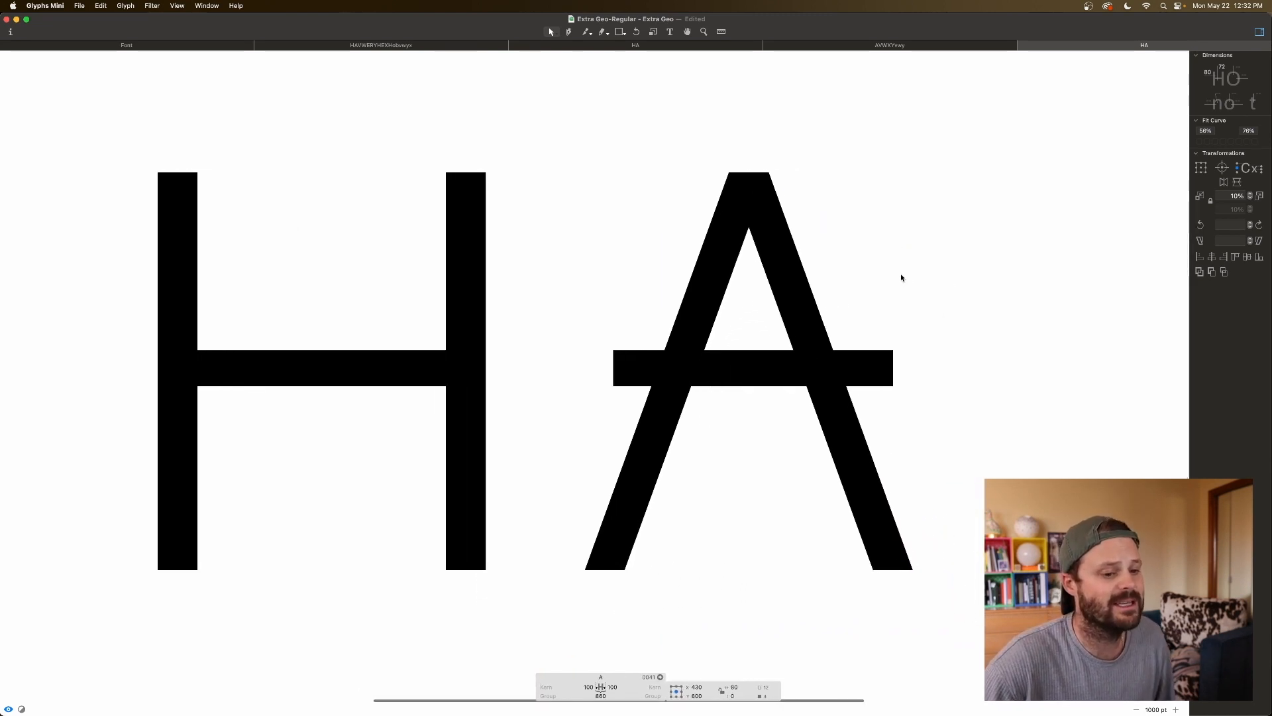
{"action": "scroll", "coordinate": [894, 271], "scroll_direction": "down", "scroll_amount": 1}
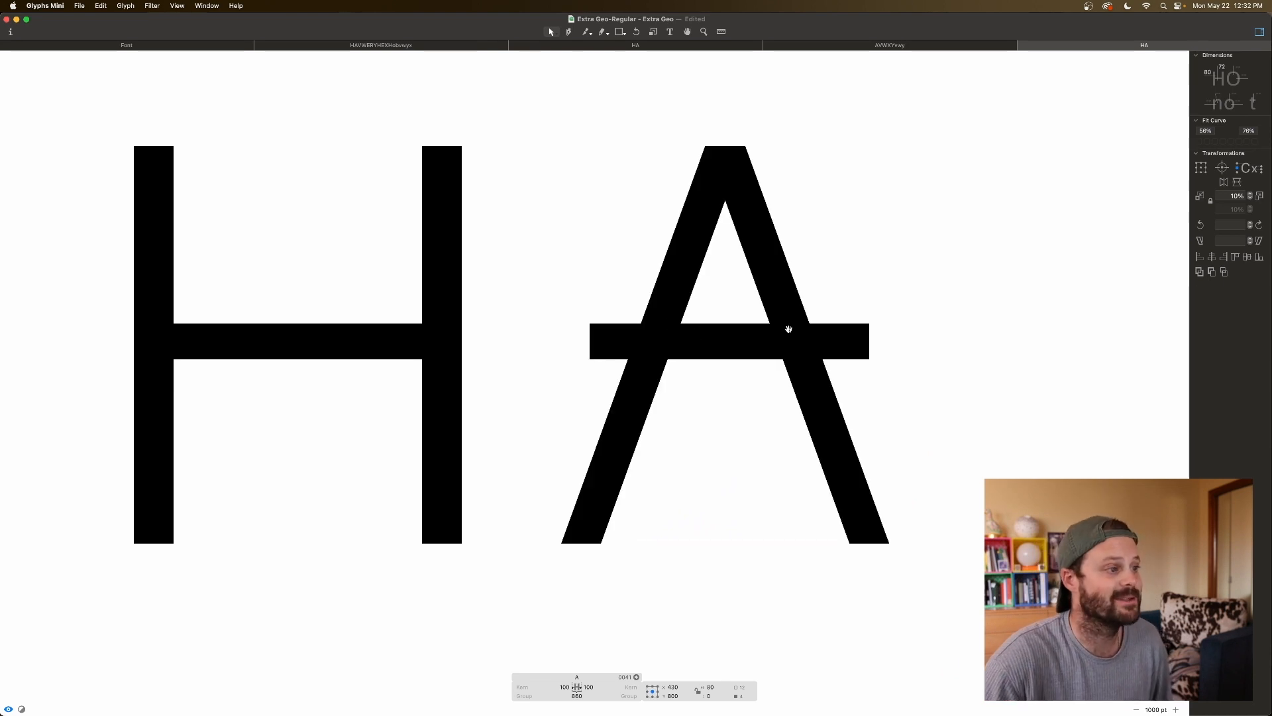
Step: Select the A's crossbar and lower it by 120 units to Y 288
{"action": "key", "text": "space"}
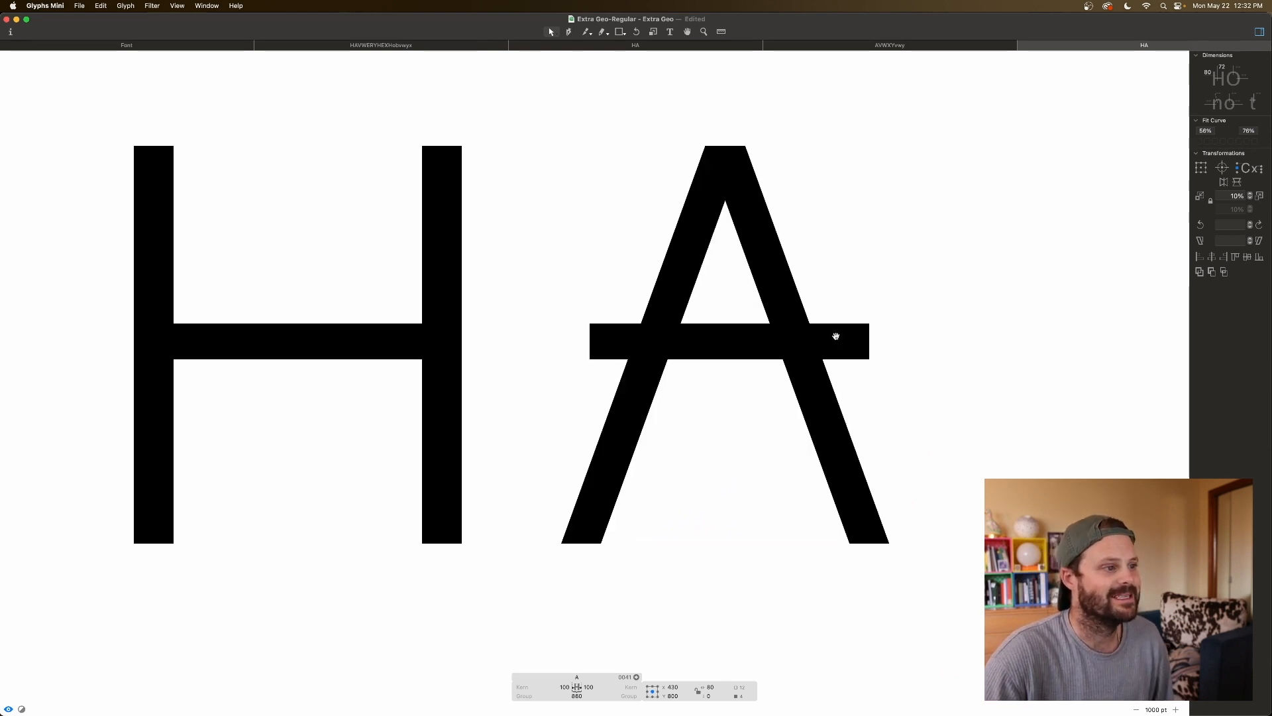
{"action": "left_click", "coordinate": [836, 324]}
{"action": "double_click", "coordinate": [836, 324]}
{"action": "key", "text": "space"}
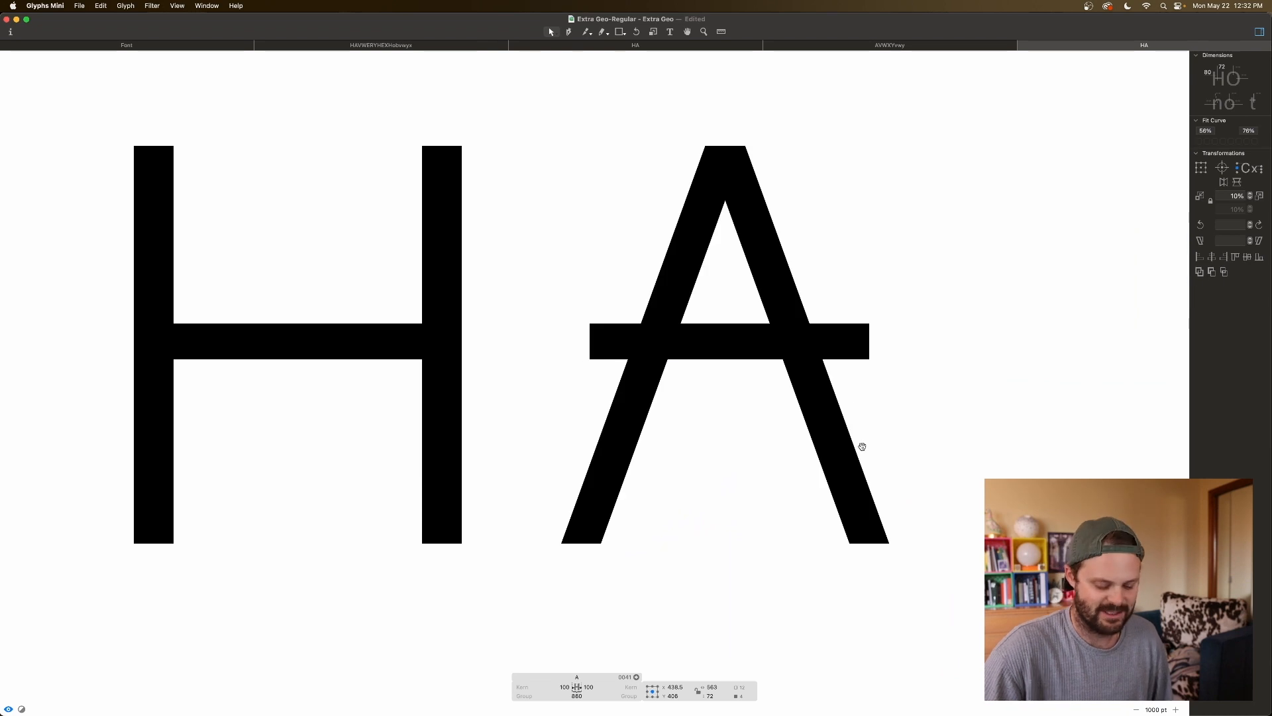
{"action": "key", "text": "shift+Down"}
{"action": "key", "text": "shift+Down"}
{"action": "key", "text": "shift+Down"}
{"action": "key", "text": "shift+Down"}
{"action": "key", "text": "shift+Down"}
{"action": "key", "text": "shift+Down"}
{"action": "key", "text": "shift+Down"}
{"action": "key", "text": "shift+Down"}
{"action": "key", "text": "shift+Down"}
{"action": "key", "text": "shift+Down"}
{"action": "key", "text": "shift+Down"}
{"action": "key", "text": "shift+Down"}
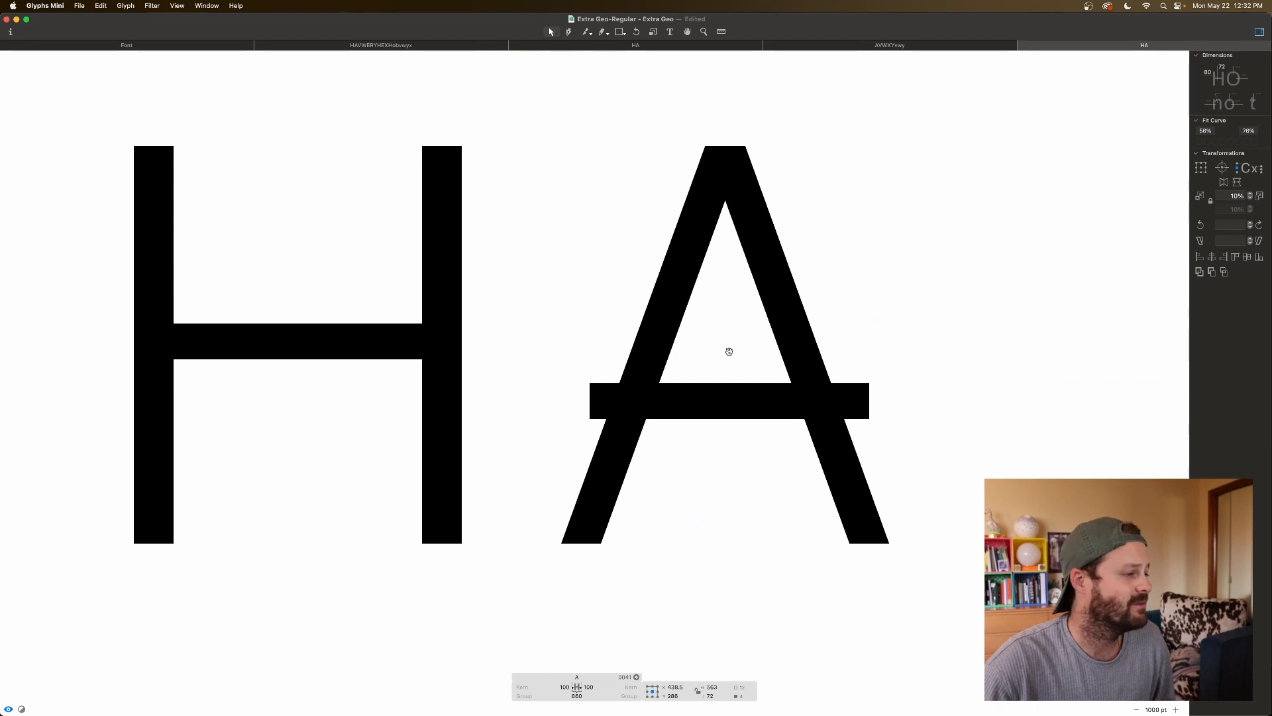
Step: Shorten the crossbar by moving its left end about 70 units inward, into the left diagonal
{"action": "left_click_drag", "start_coordinate": [560, 364], "coordinate": [610, 444]}
{"action": "key", "text": "shift+Right"}
{"action": "key", "text": "shift+Right"}
{"action": "key", "text": "shift+Right"}
{"action": "key", "text": "shift+Right"}
{"action": "key", "text": "shift+Right"}
{"action": "key", "text": "shift+Right"}
{"action": "key", "text": "space"}
Step: Shorten the crossbar's right end to X 630 so that it ends inside the right diagonal
{"action": "left_click_drag", "start_coordinate": [884, 376], "coordinate": [852, 437]}
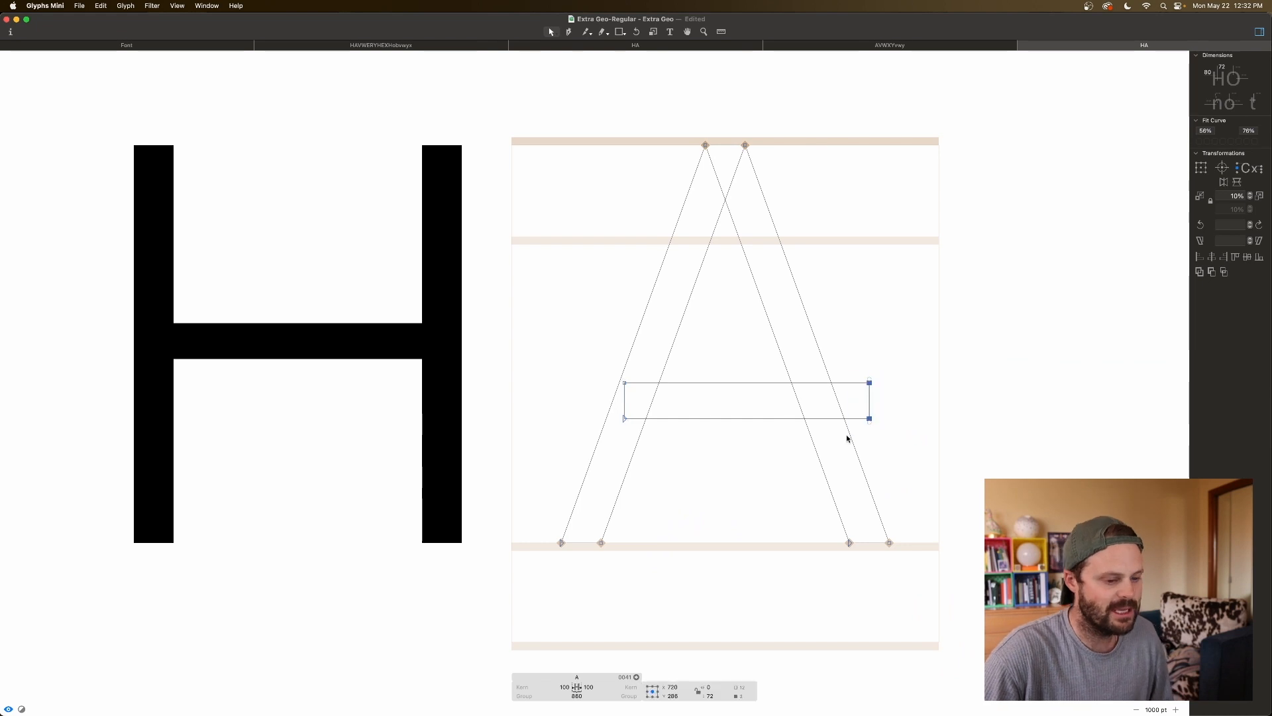
{"action": "key", "text": "shift+Left"}
{"action": "key", "text": "shift+Left"}
{"action": "key", "text": "shift+Left"}
{"action": "key", "text": "shift+Left"}
{"action": "key", "text": "shift+Left"}
{"action": "key", "text": "shift+Left"}
{"action": "key", "text": "shift+Left"}
{"action": "key", "text": "shift+Left"}
{"action": "key", "text": "shift+Left"}
{"action": "key", "text": "shift+Left"}
{"action": "key", "text": "space"}
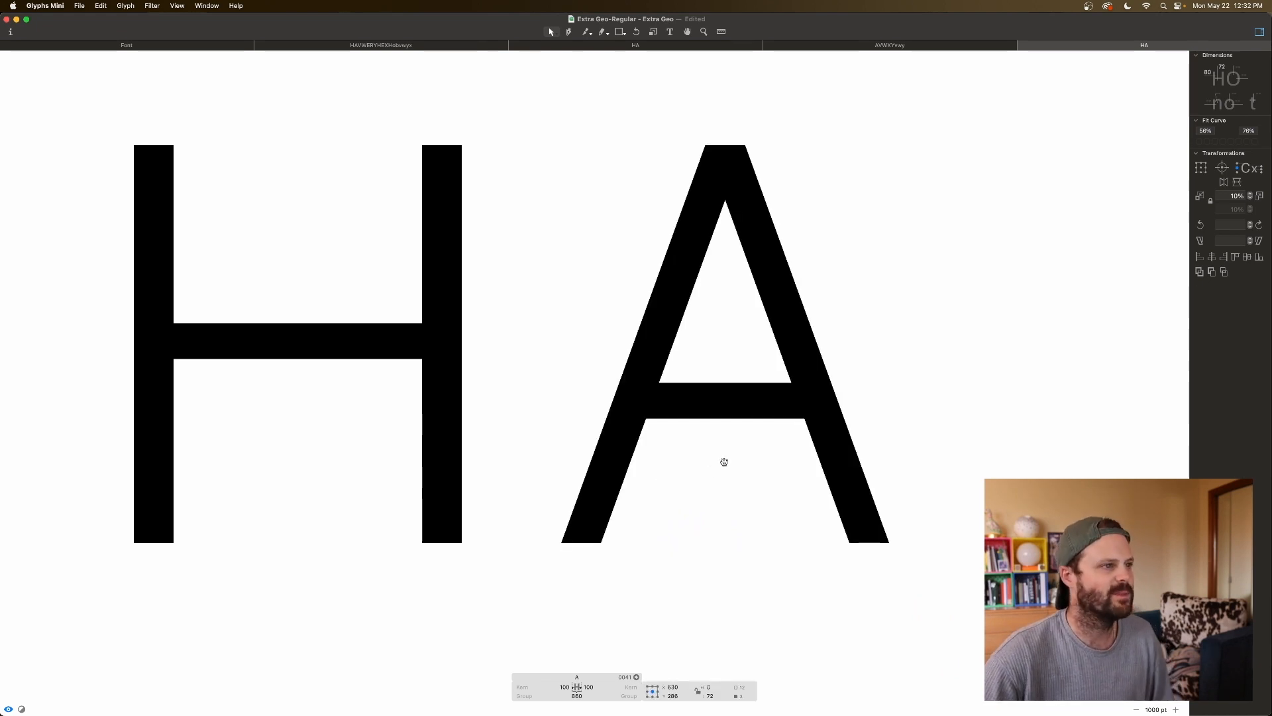
Step: Check the A's width and leg spacing against the H, selecting the bottom nodes of both legs
{"action": "scroll", "coordinate": [725, 461], "scroll_direction": "down", "scroll_amount": 2}
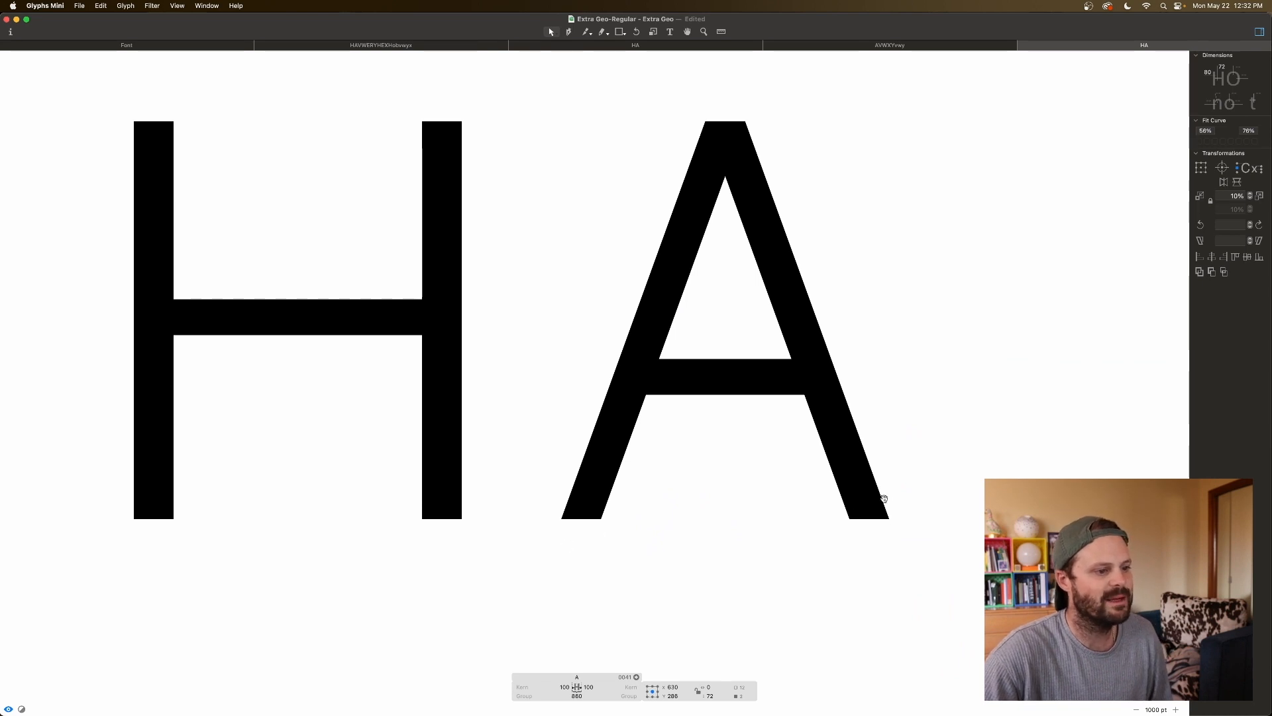
{"action": "scroll", "coordinate": [774, 512], "scroll_direction": "right", "scroll_amount": 1}
{"action": "left_click", "coordinate": [812, 507]}
{"action": "left_click_drag", "start_coordinate": [901, 512], "coordinate": [552, 537]}
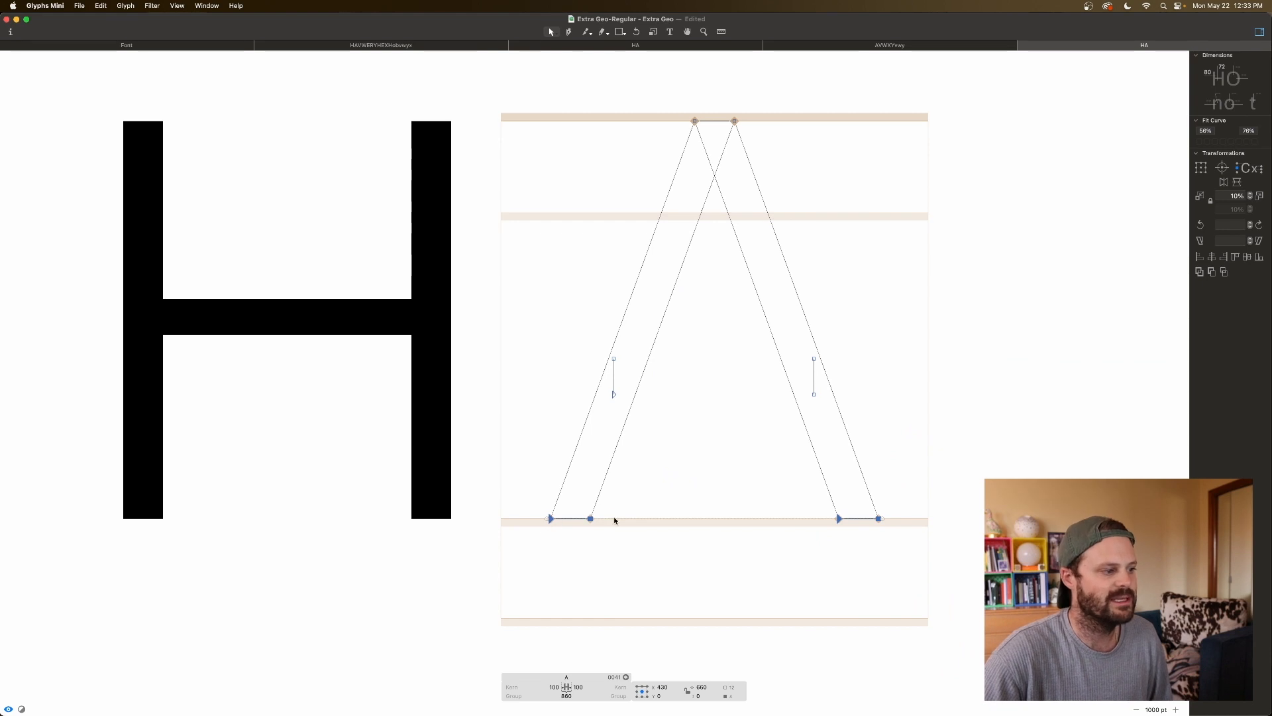
{"action": "left_click", "coordinate": [674, 504]}
{"action": "key", "text": "space"}
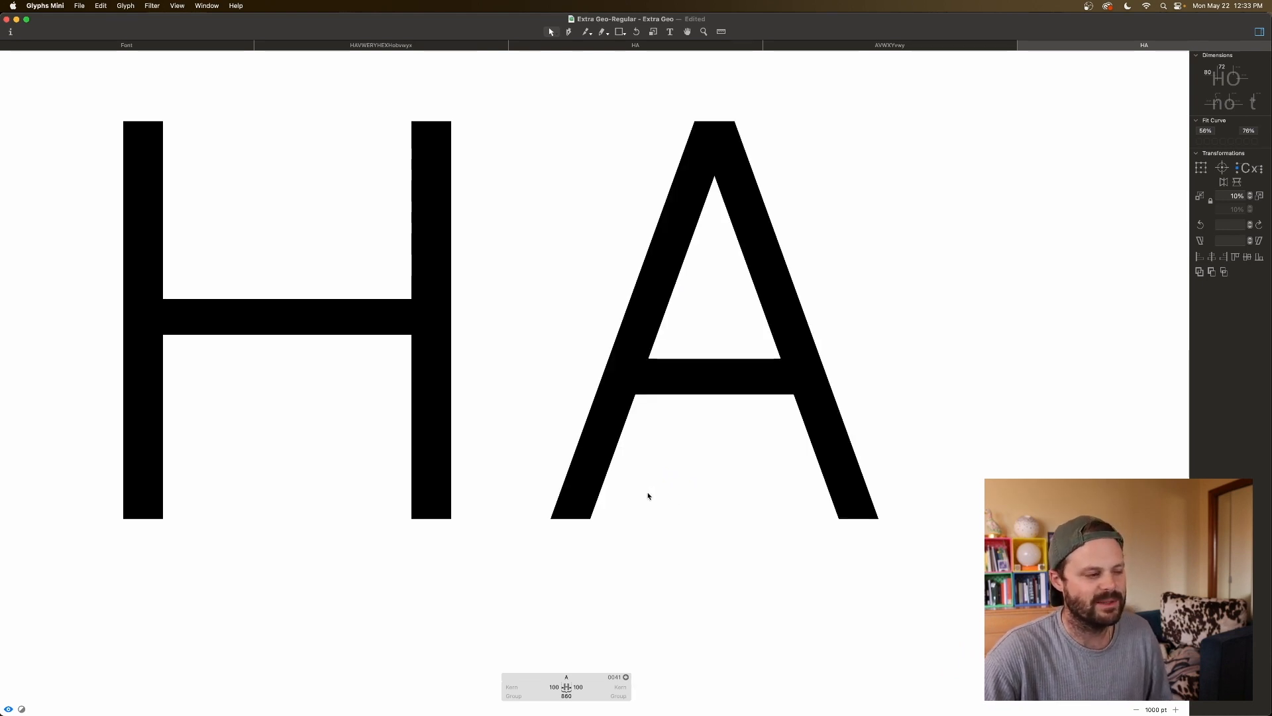
{"action": "left_click_drag", "start_coordinate": [521, 492], "coordinate": [915, 552]}
Step: Widen the A by moving the left leg's bottom nodes outward 60 units to X 80
{"action": "left_click_drag", "start_coordinate": [660, 490], "coordinate": [503, 535]}
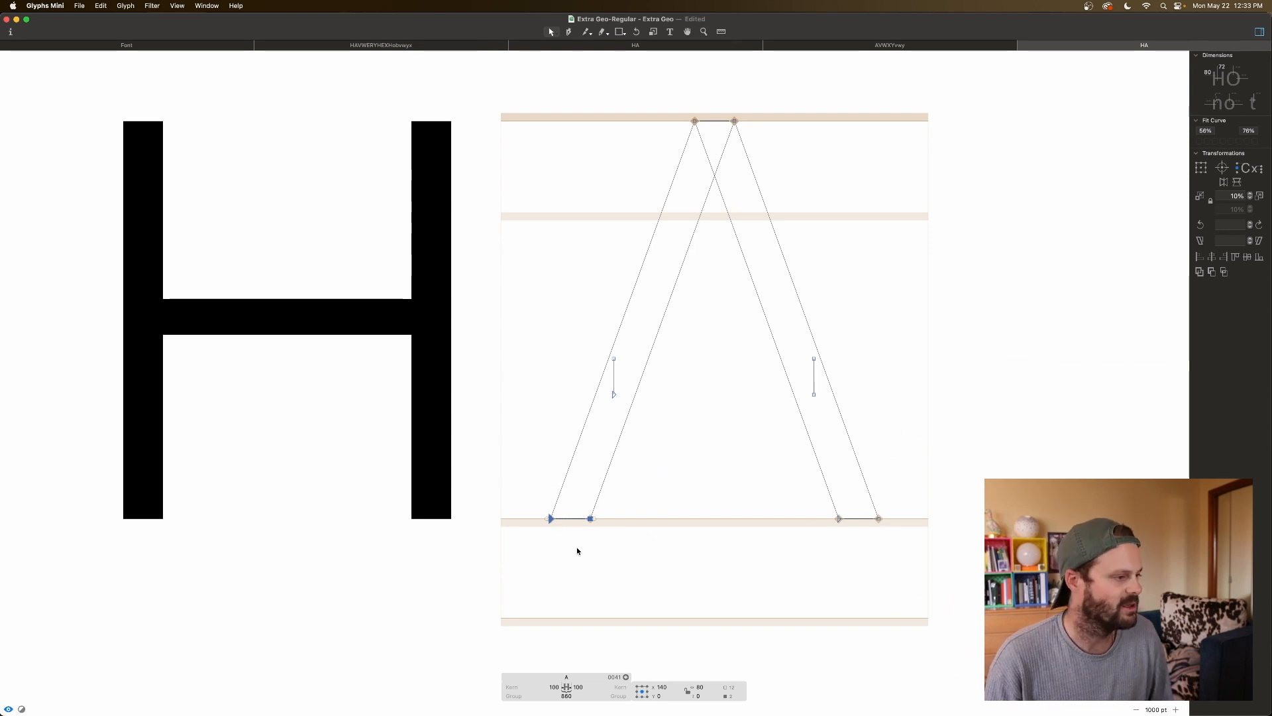
{"action": "key", "text": "shift+Left"}
{"action": "key", "text": "shift+Left"}
{"action": "key", "text": "shift+Left"}
{"action": "key", "text": "shift+Left"}
{"action": "key", "text": "shift+Left"}
{"action": "key", "text": "shift+Left"}
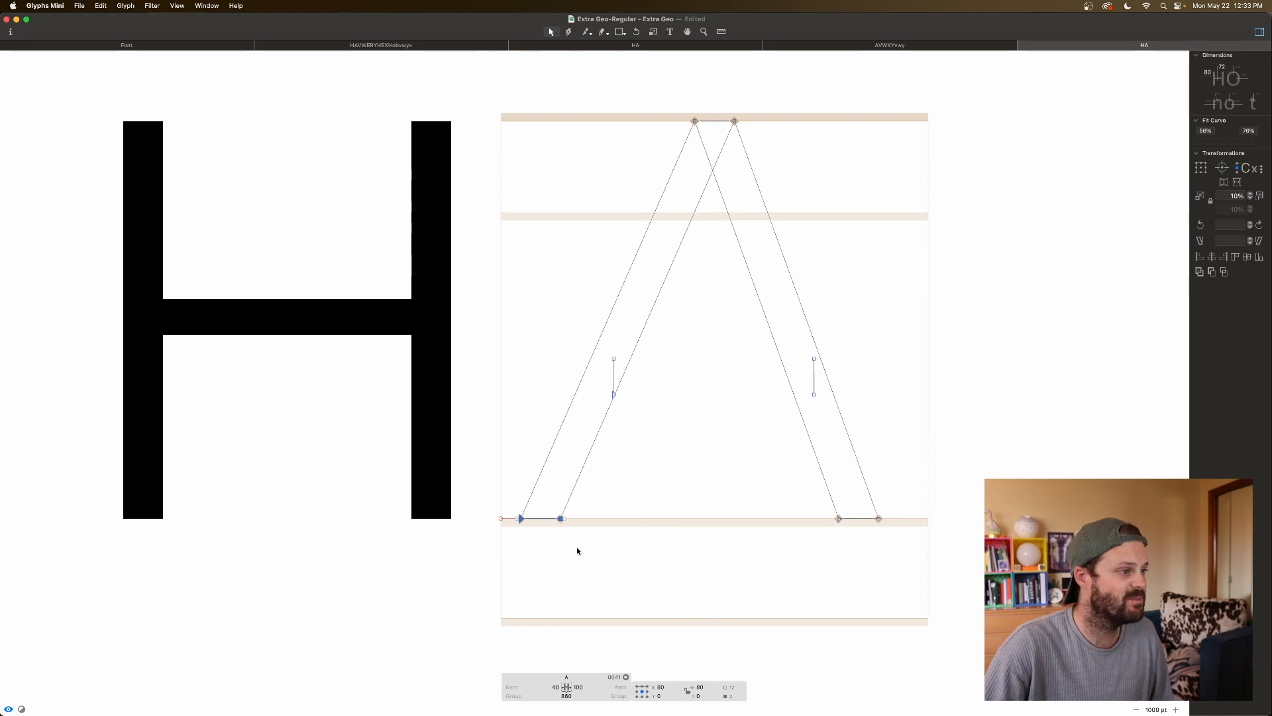
Step: Move the right leg's bottom nodes outward to X 780 and preview the widened A beside the H
{"action": "left_click_drag", "start_coordinate": [910, 495], "coordinate": [809, 543]}
{"action": "key", "text": "shift+Right"}
{"action": "key", "text": "shift+Right"}
{"action": "key", "text": "shift+Right"}
{"action": "key", "text": "shift+Right"}
{"action": "key", "text": "shift+Right"}
{"action": "key", "text": "shift+Right"}
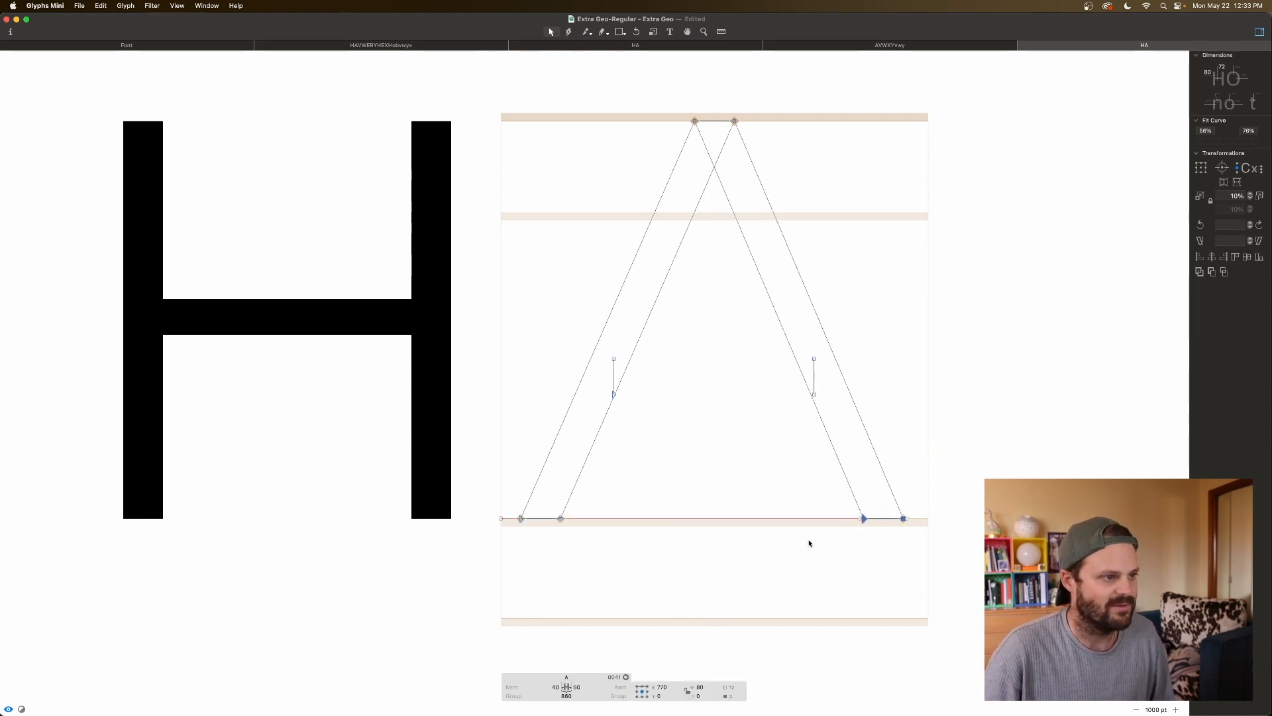
{"action": "key", "text": "space"}
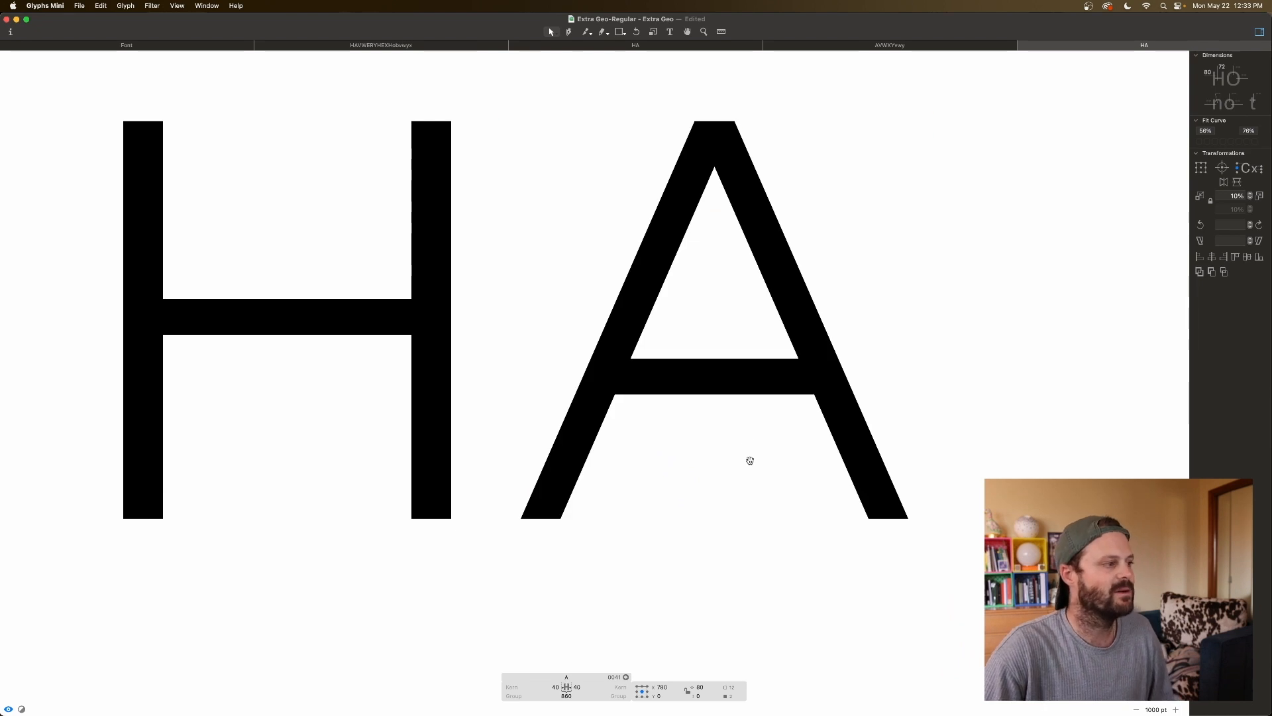
{"action": "key", "text": "super+minus"}
{"action": "key", "text": "space"}
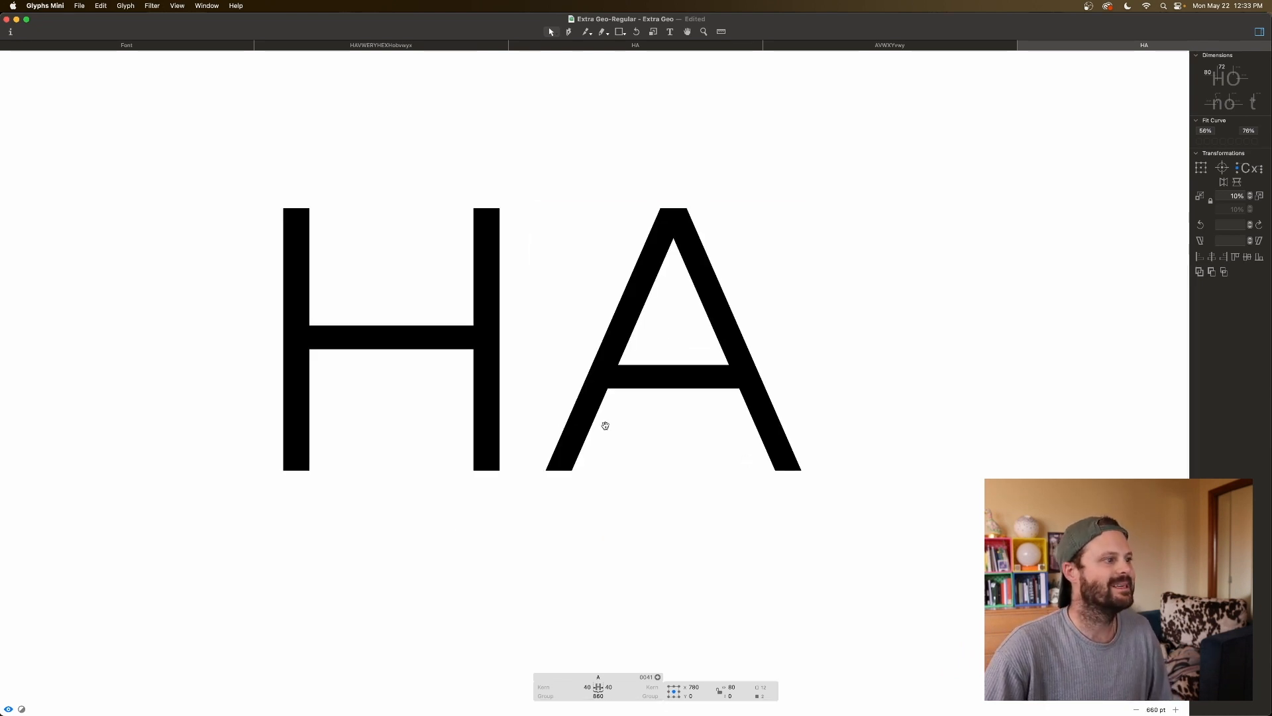
Step: Widen the A by moving both legs' bottom nodes outward 10 units, the right leg's to X 790, and preview it
{"action": "left_click_drag", "start_coordinate": [811, 449], "coordinate": [504, 511]}
{"action": "left_click_drag", "start_coordinate": [608, 448], "coordinate": [531, 489]}
{"action": "key", "text": "shift+Left"}
{"action": "left_click_drag", "start_coordinate": [756, 463], "coordinate": [824, 488]}
{"action": "key", "text": "shift+Right"}
{"action": "key", "text": "space"}
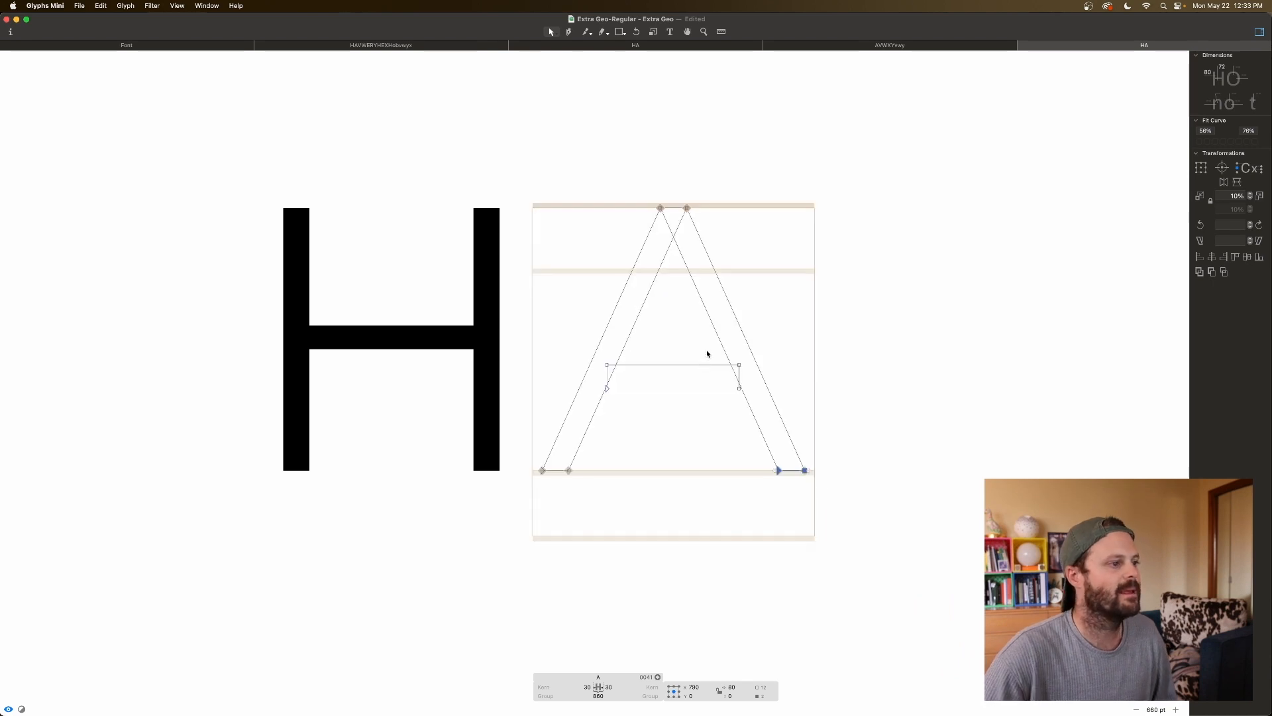
Step: Lengthen the crossbar to overlap both diagonals, moving its left end outward 40 units and its right end to X 650
{"action": "left_click_drag", "start_coordinate": [644, 355], "coordinate": [582, 406]}
{"action": "key", "text": "shift+Left"}
{"action": "key", "text": "shift+Left"}
{"action": "key", "text": "shift+Left"}
{"action": "key", "text": "shift+Left"}
{"action": "key", "text": "space"}
{"action": "left_click", "coordinate": [716, 360]}
{"action": "left_click_drag", "start_coordinate": [716, 360], "coordinate": [759, 407]}
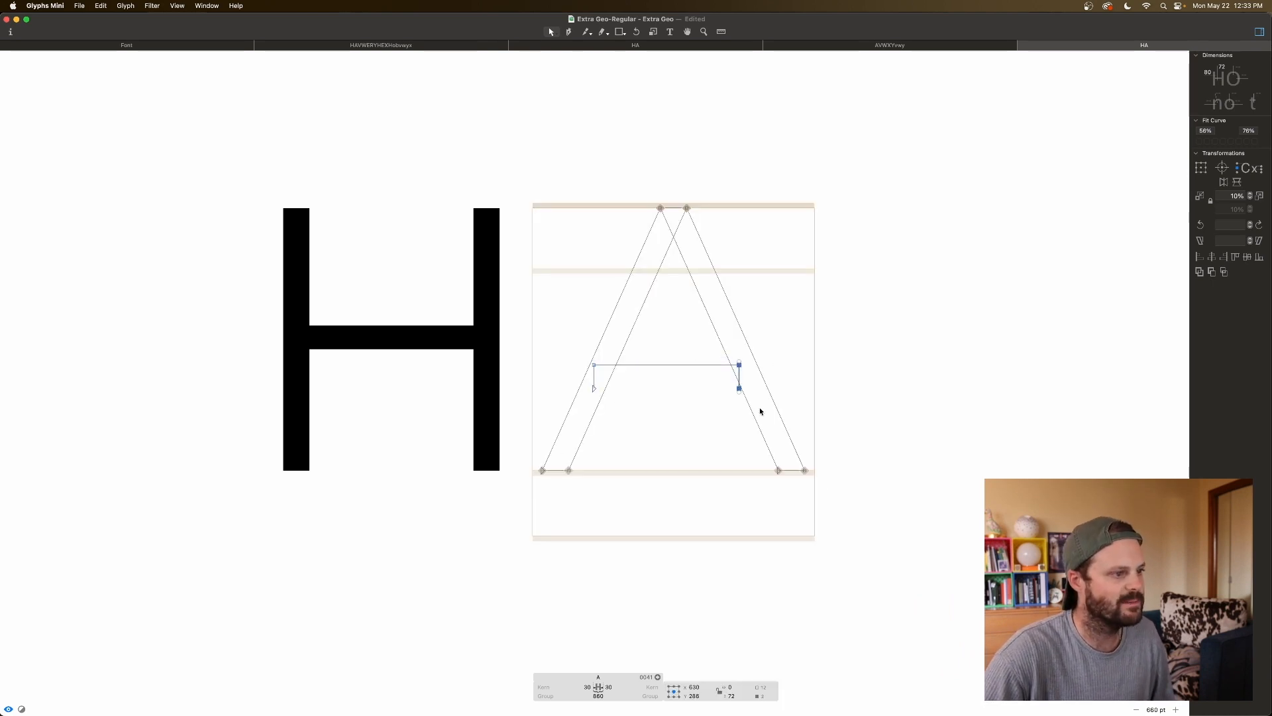
{"action": "key", "text": "space"}
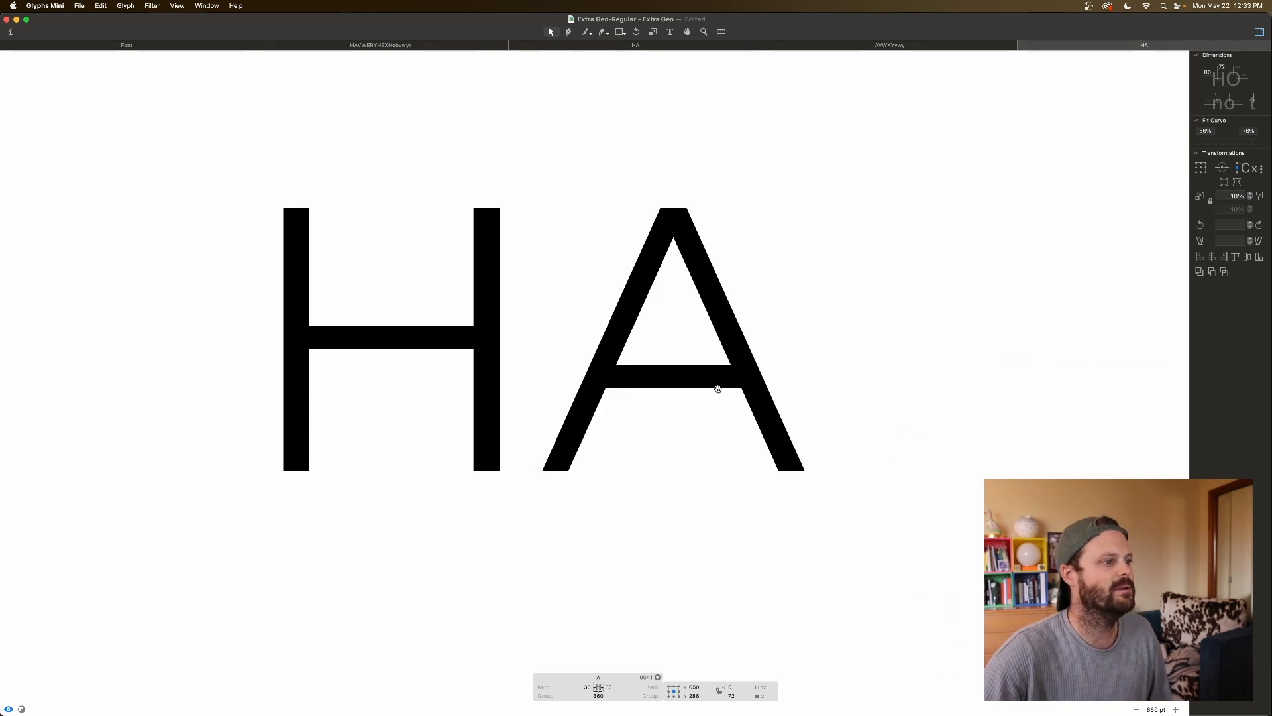
Step: Lower the A's whole crossbar to Y 276 and preview the result beside the H
{"action": "double_click", "coordinate": [681, 389]}
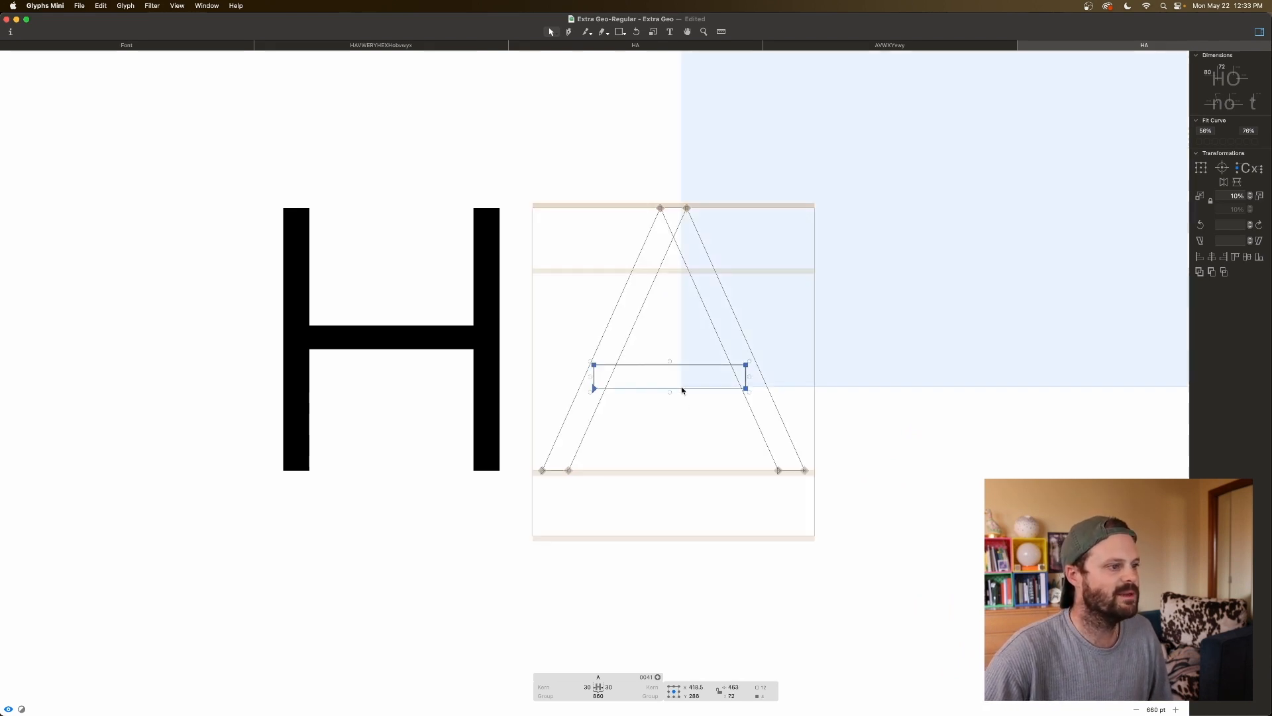
{"action": "key", "text": "space"}
{"action": "key", "text": "shift+Down"}
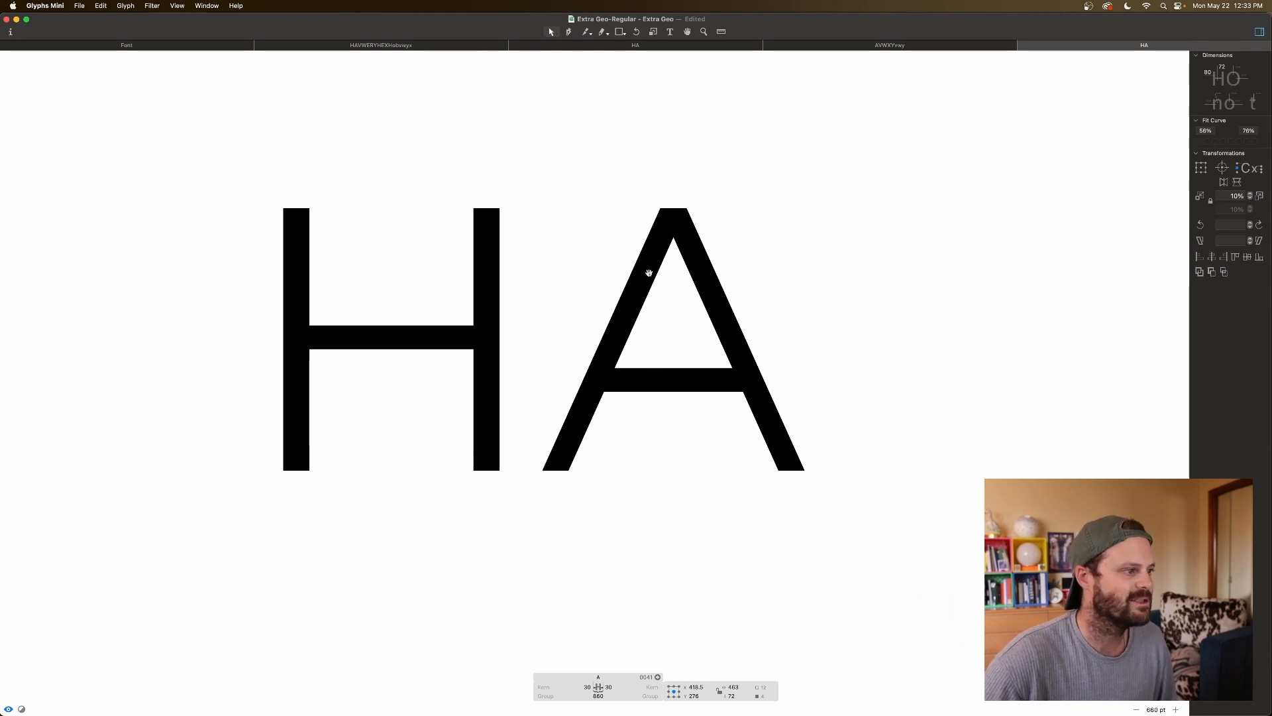
Step: Measure the stroke thickness of the A's diagonals and crossbar, comparing the weight with the H in the preview
{"action": "double_click", "coordinate": [677, 224]}
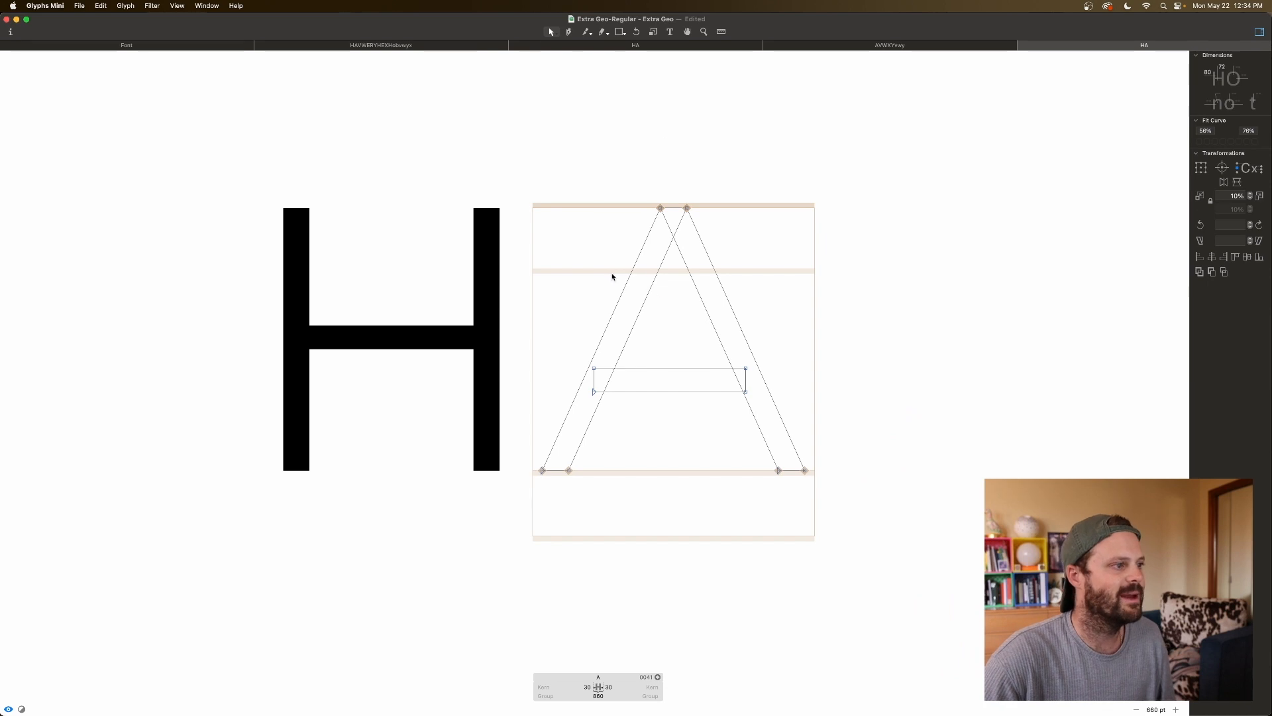
{"action": "left_click", "coordinate": [721, 31]}
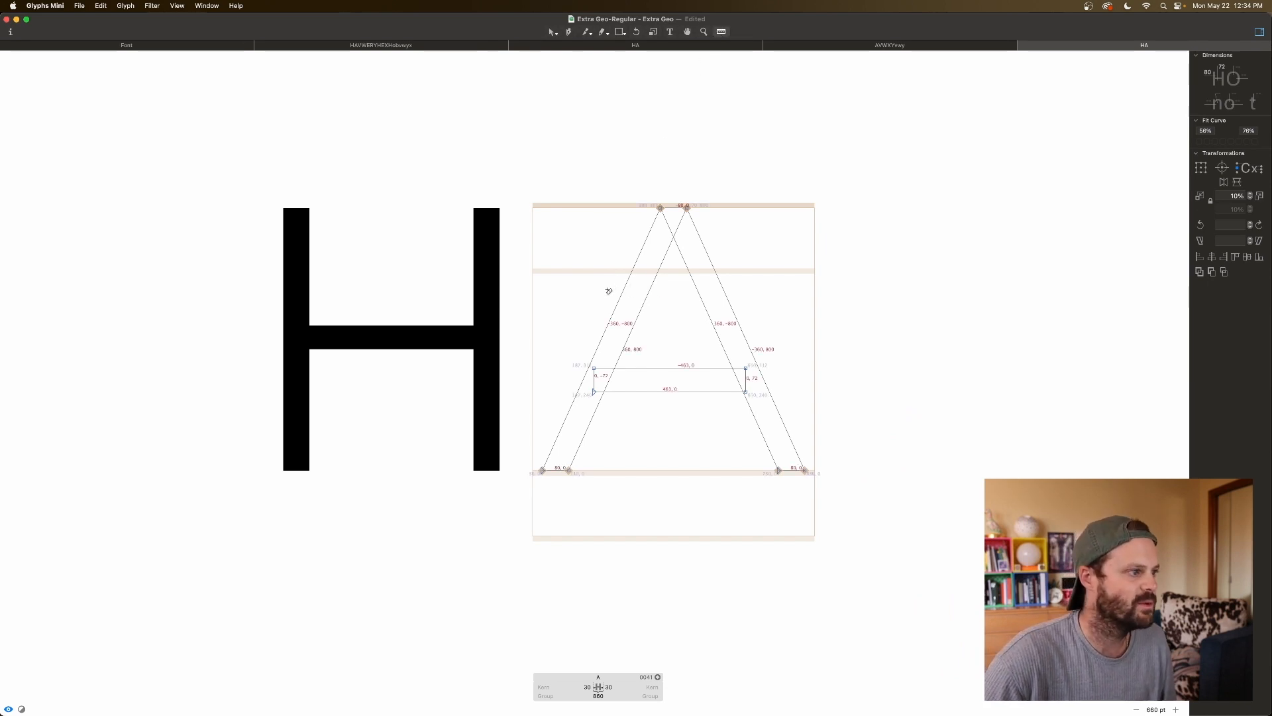
{"action": "scroll", "coordinate": [609, 291], "scroll_direction": "right", "scroll_amount": 1}
{"action": "left_click_drag", "start_coordinate": [598, 285], "coordinate": [696, 318]}
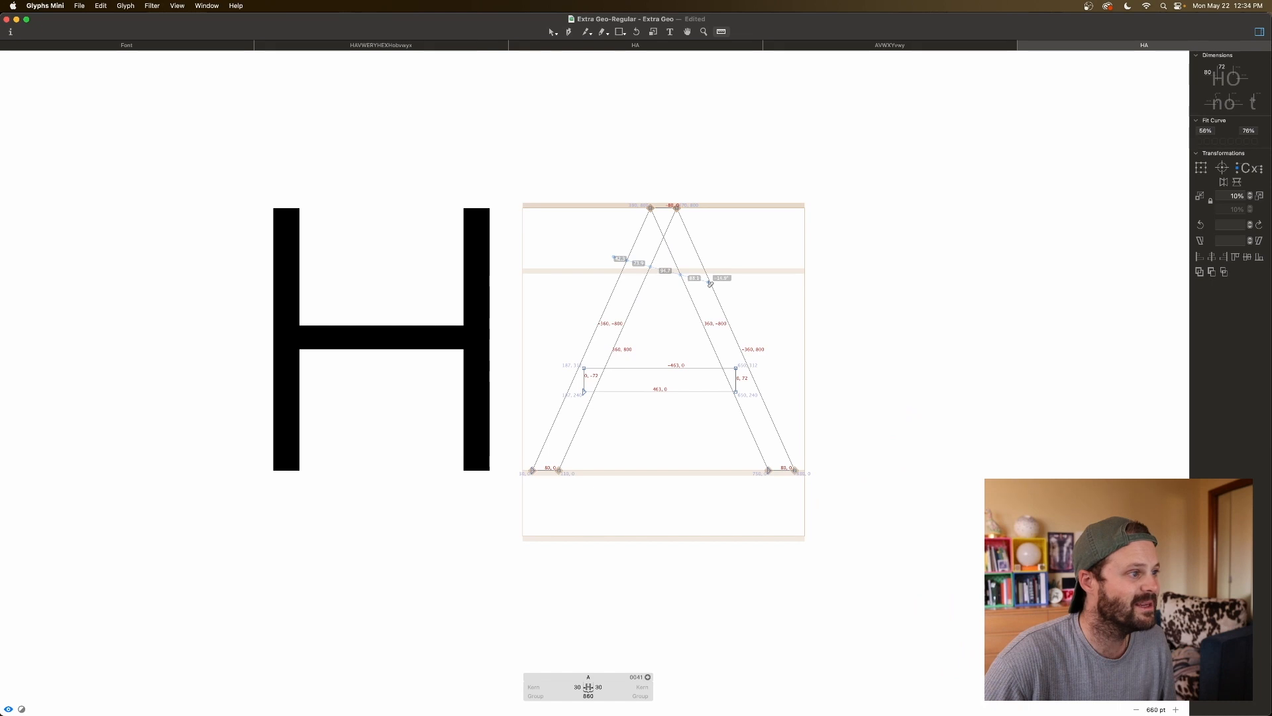
{"action": "left_click_drag", "start_coordinate": [656, 359], "coordinate": [653, 444]}
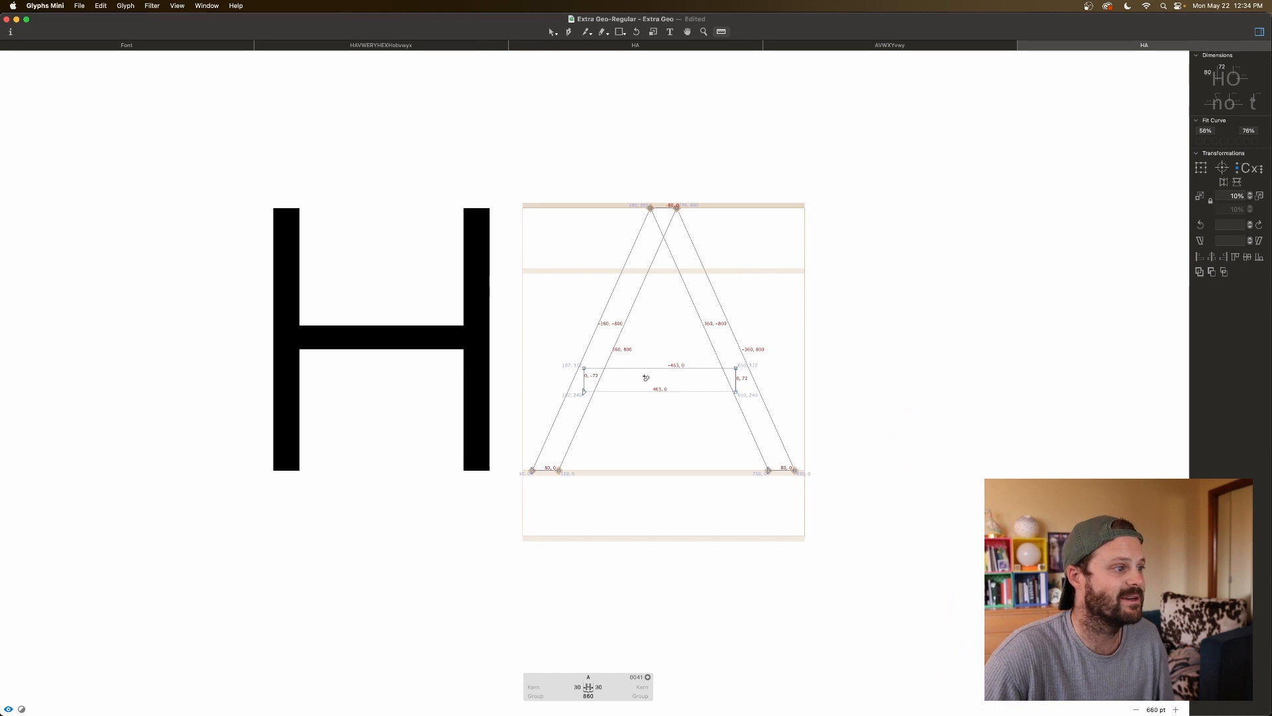
{"action": "key", "text": "space"}
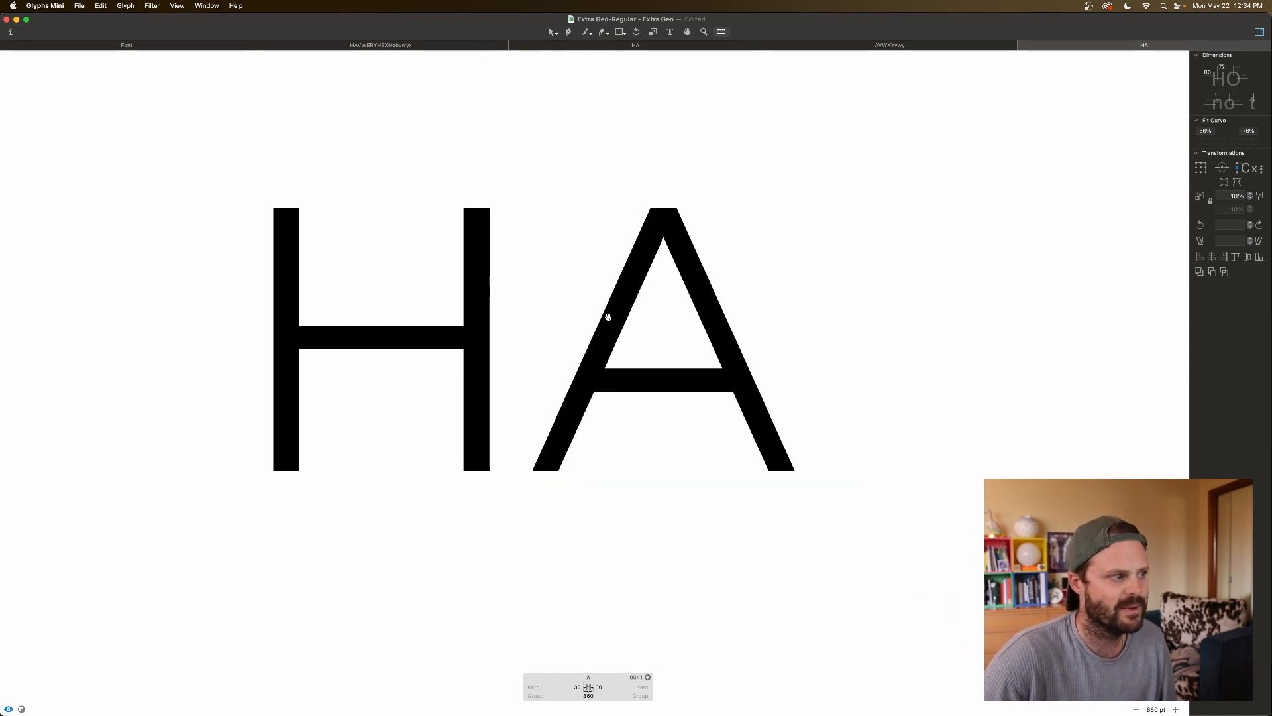
{"action": "key", "text": "space"}
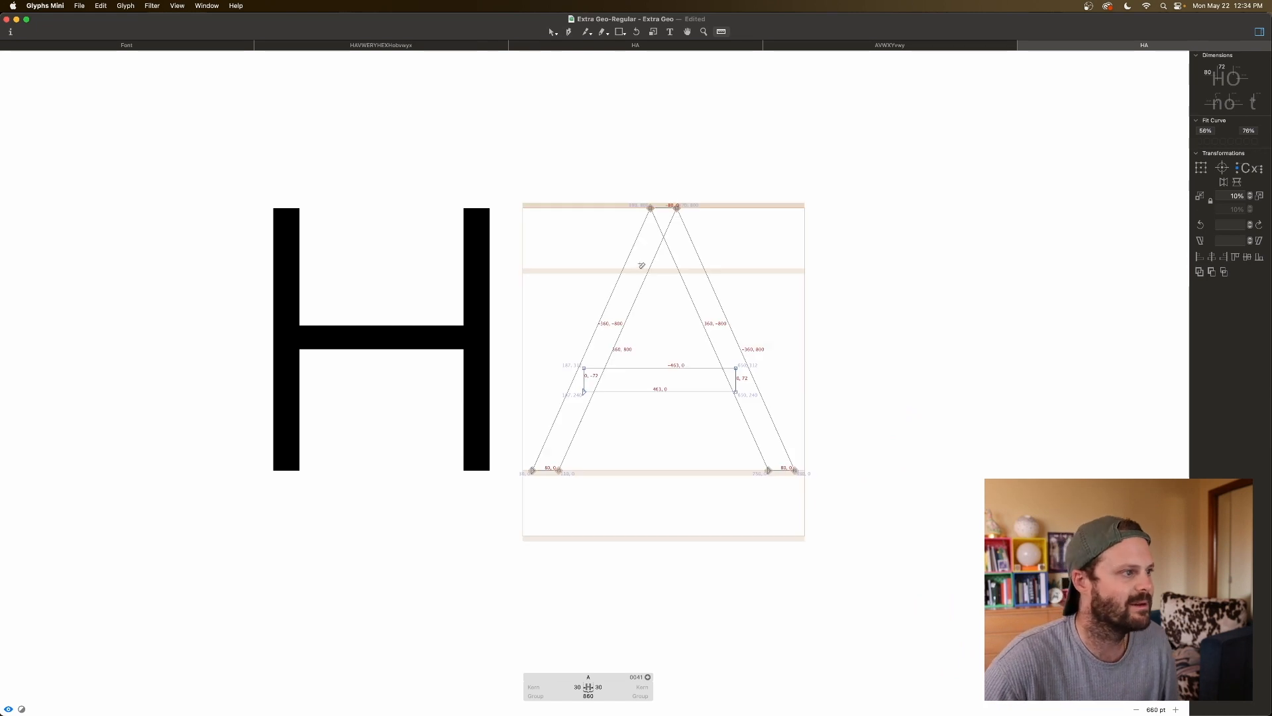
Step: Try to thicken the left diagonal by shifting its outer edge outward 3 units
{"action": "key", "text": "v"}
{"action": "left_click", "coordinate": [649, 273]}
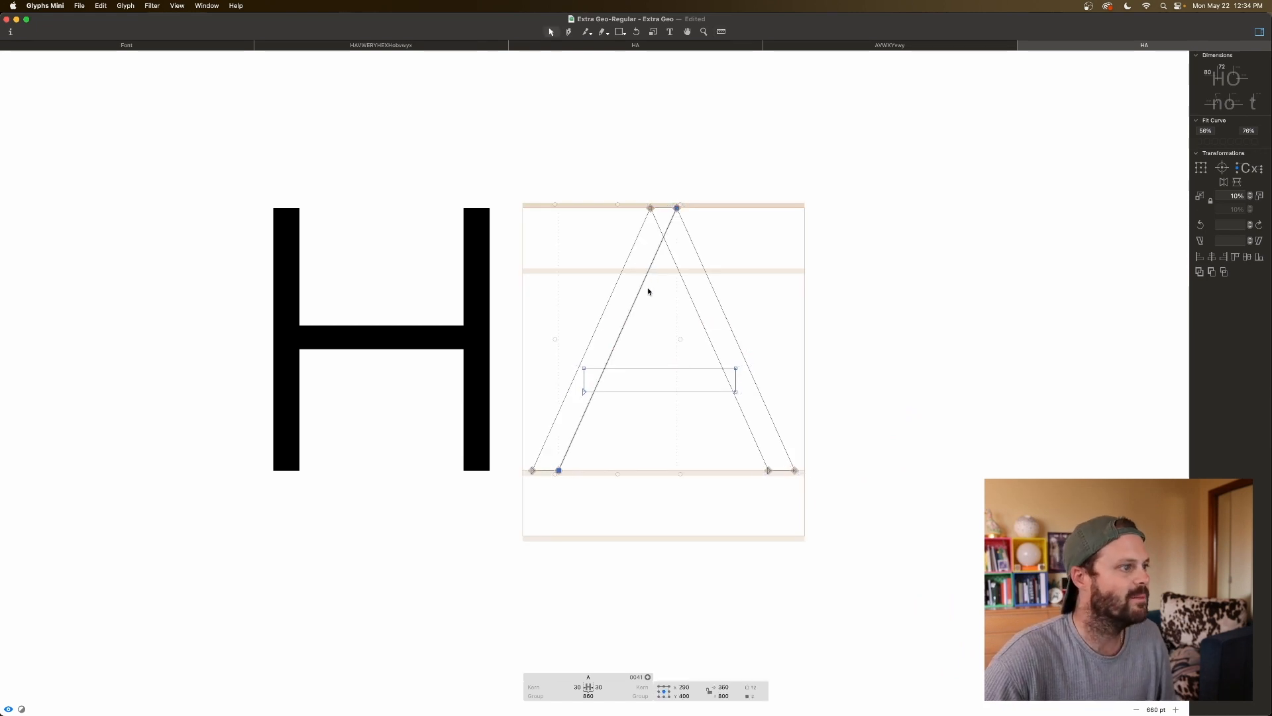
{"action": "left_click", "coordinate": [646, 307]}
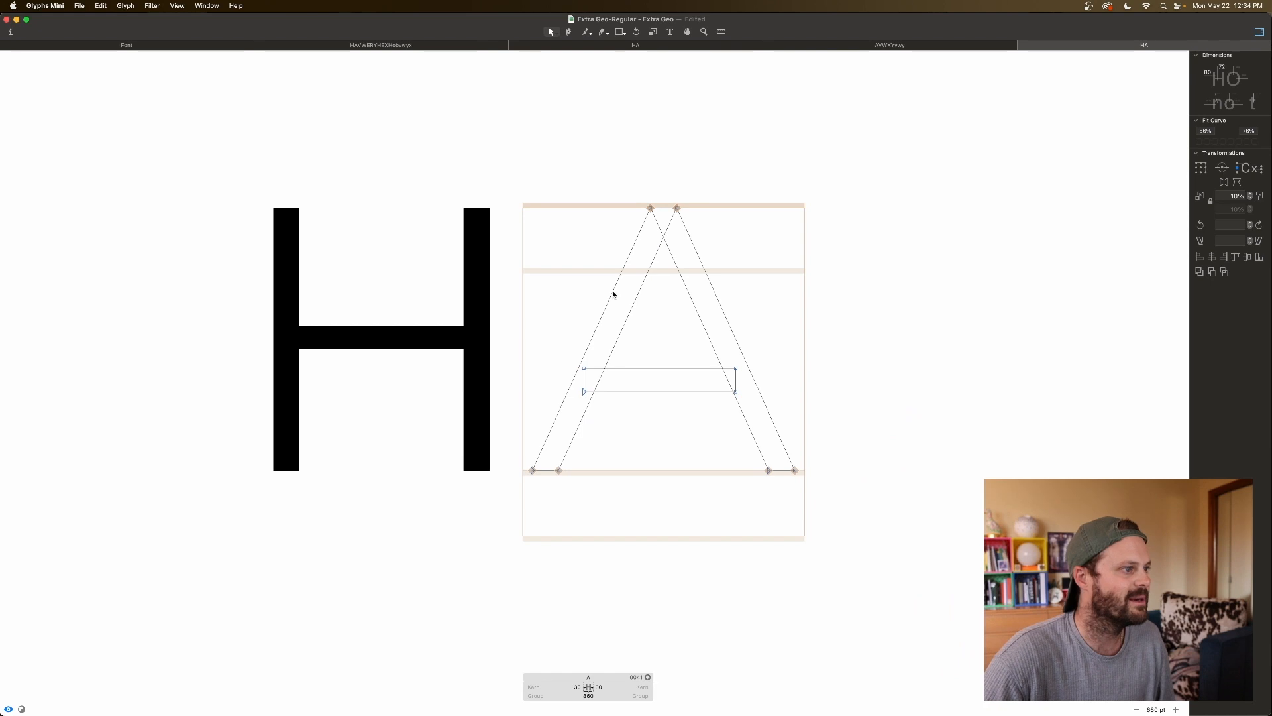
{"action": "left_click", "coordinate": [611, 296]}
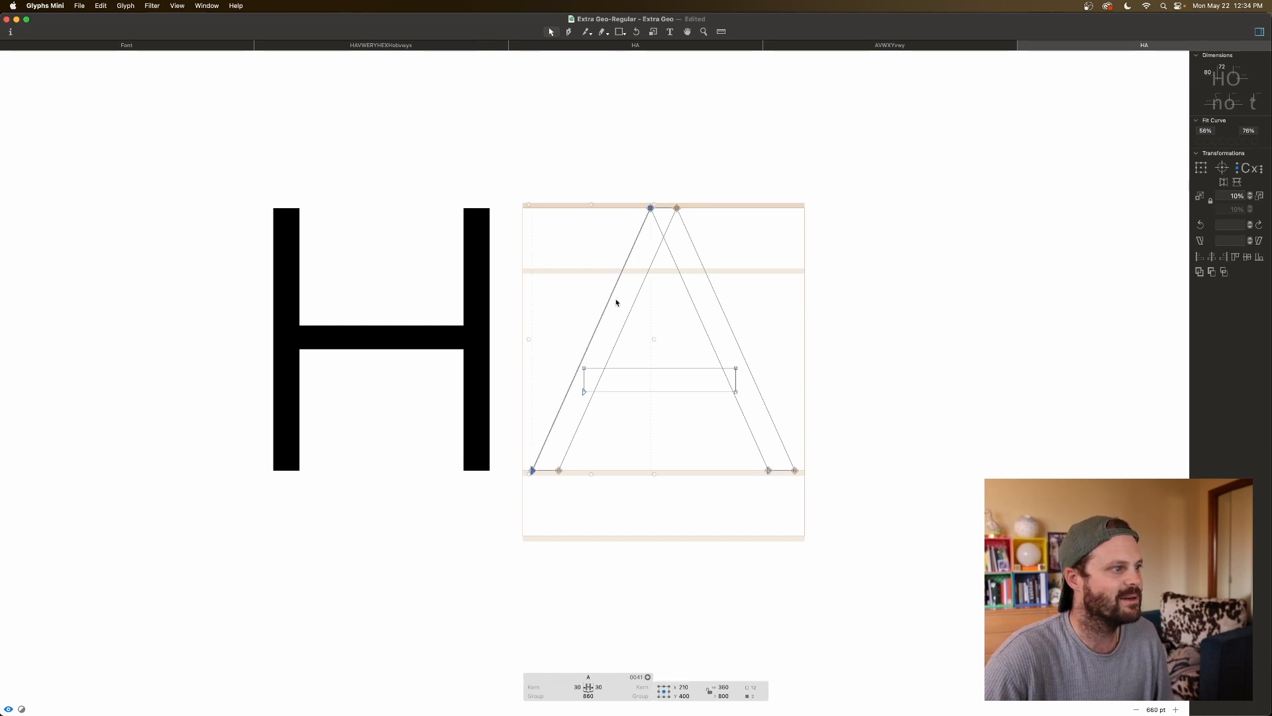
{"action": "key", "text": "space"}
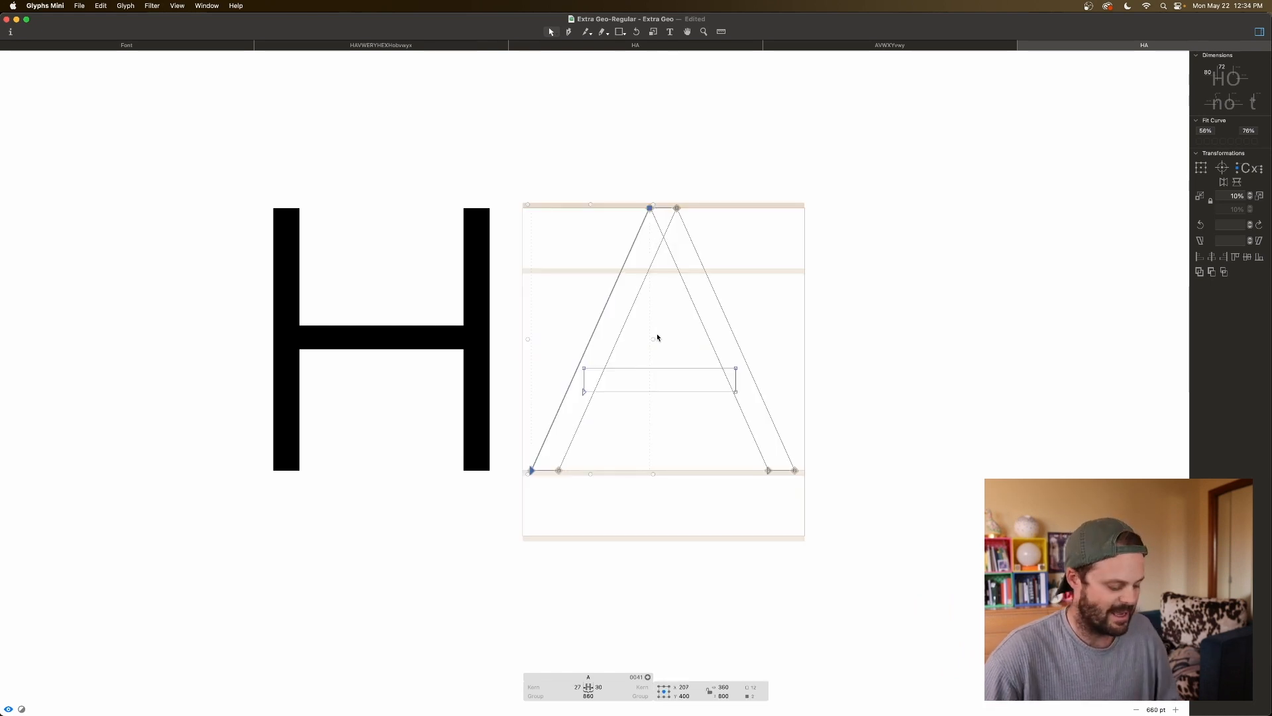
{"action": "key", "text": "Right"}
{"action": "key", "text": "Right"}
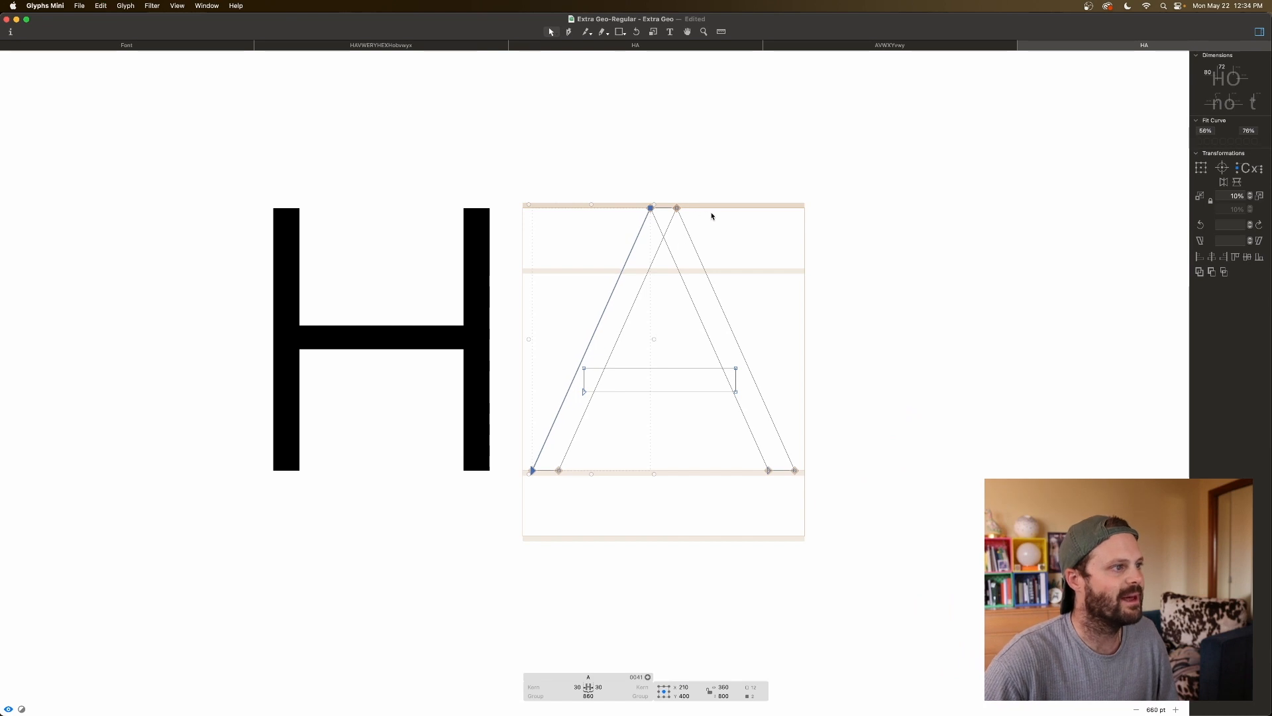
Step: Select the A's apex nodes and examine the joint's weight in the preview
{"action": "left_click", "coordinate": [712, 216]}
{"action": "left_click_drag", "start_coordinate": [625, 224], "coordinate": [625, 223]}
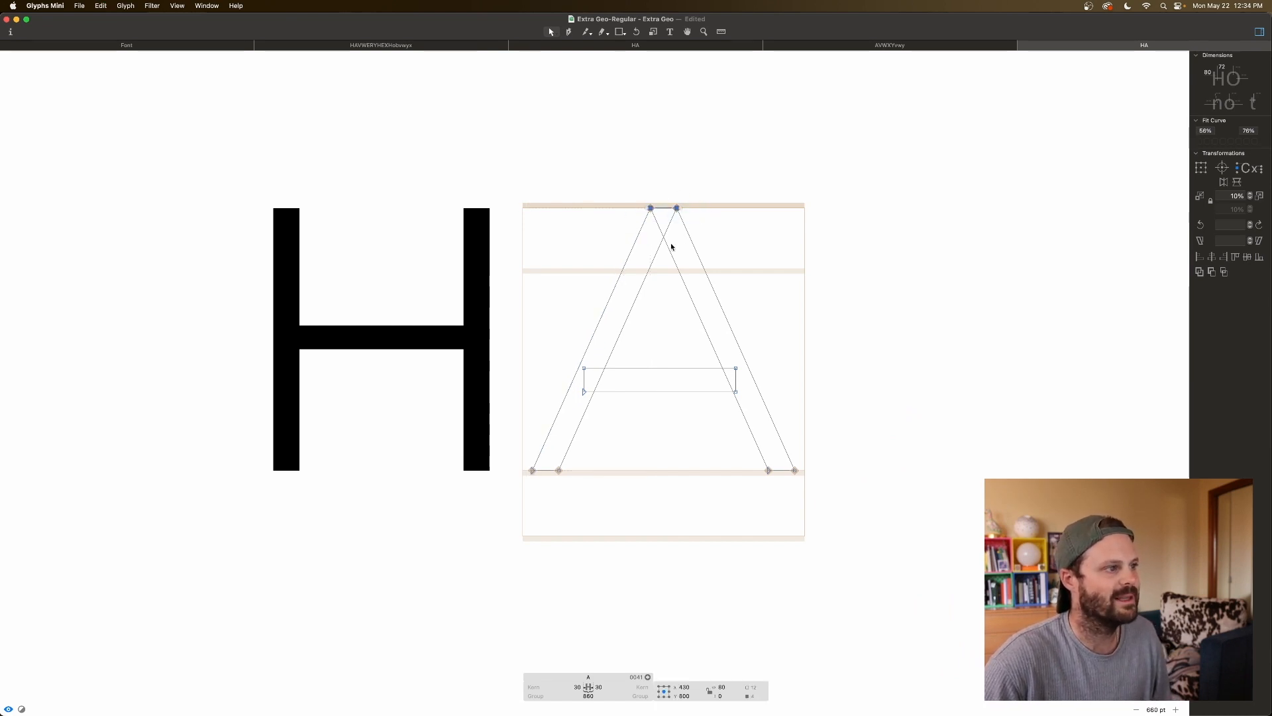
{"action": "key", "text": "space"}
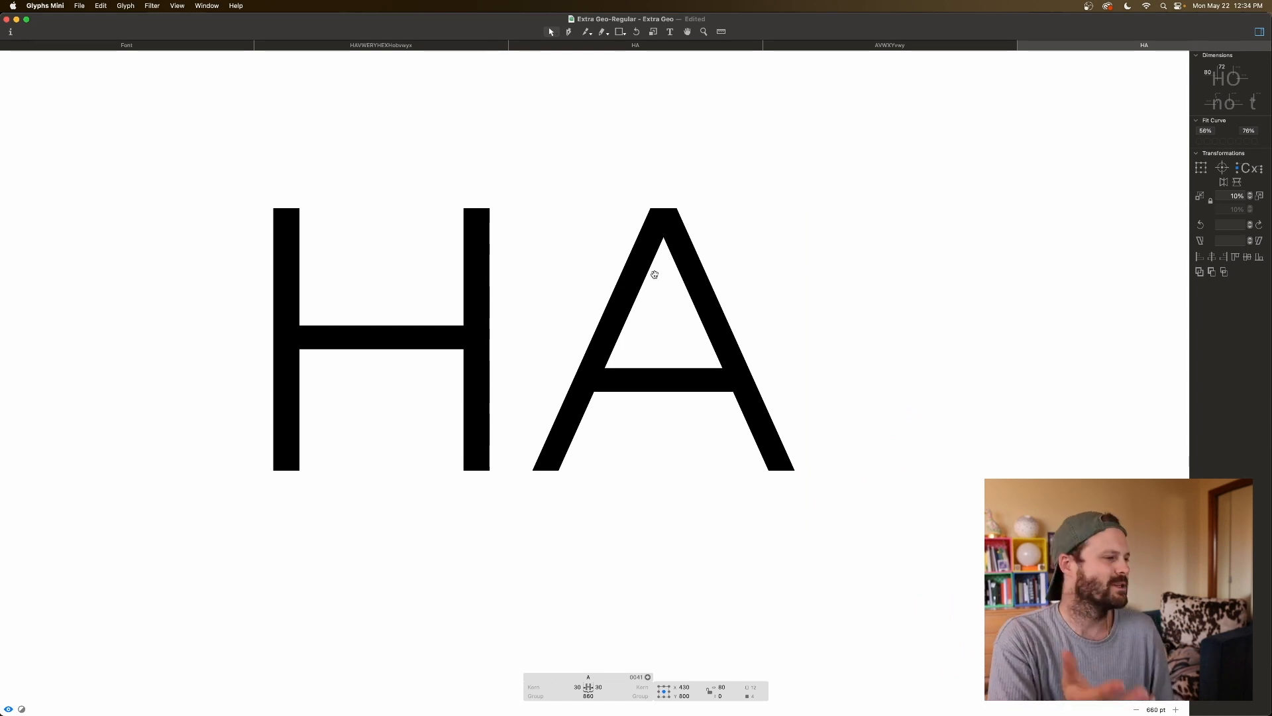
{"action": "key", "text": "space"}
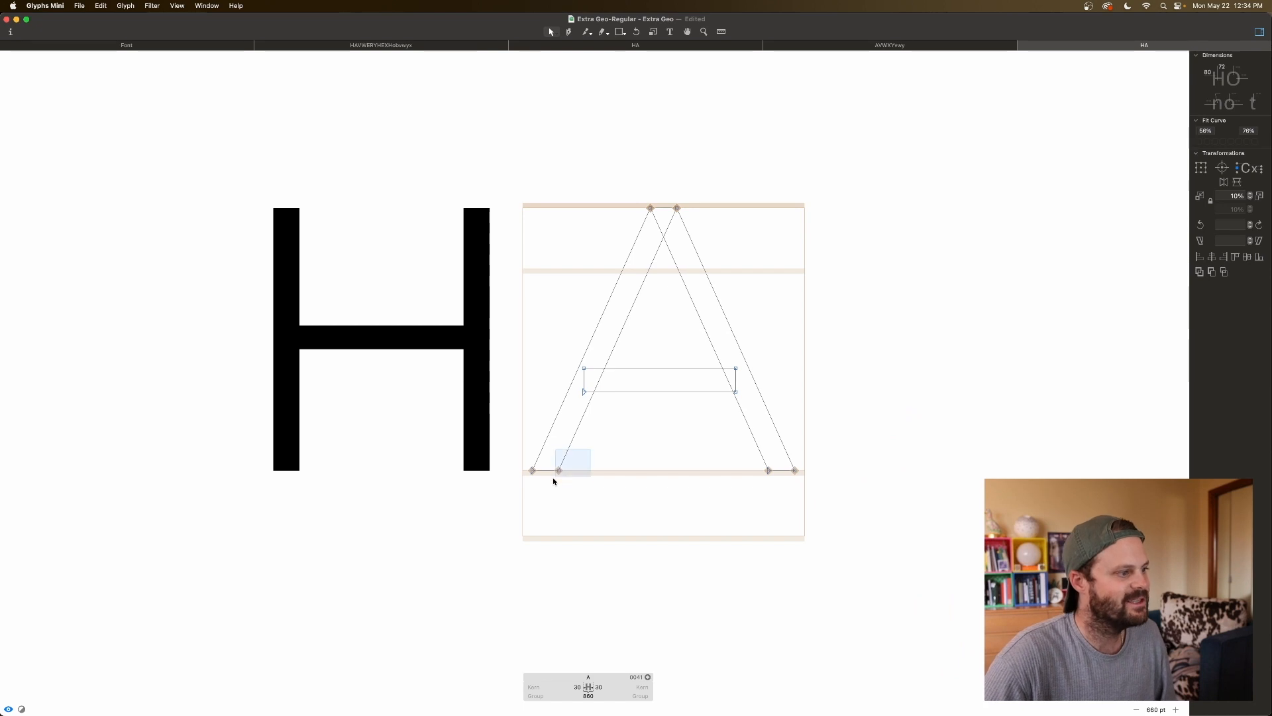
Step: Thicken both legs at the baseline by moving their inner bottom nodes to X 115 and X 745, and preview the A
{"action": "left_click_drag", "start_coordinate": [549, 486], "coordinate": [549, 485]}
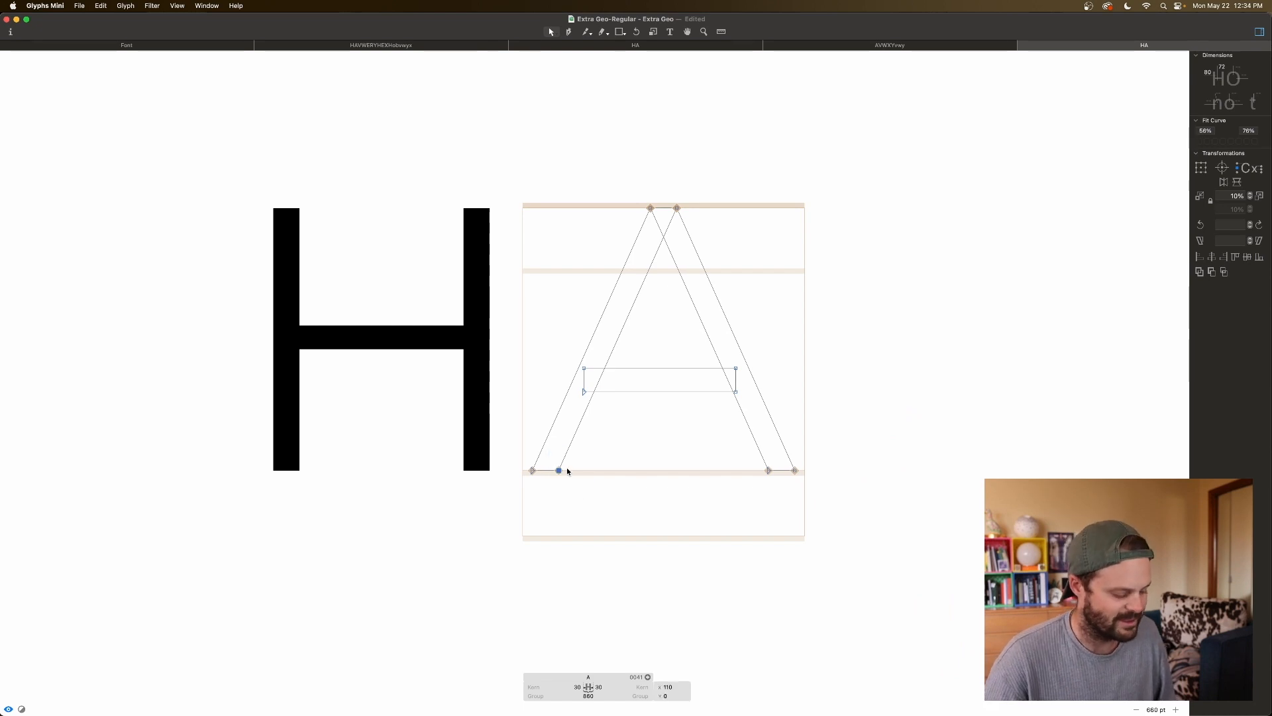
{"action": "key", "text": "Right"}
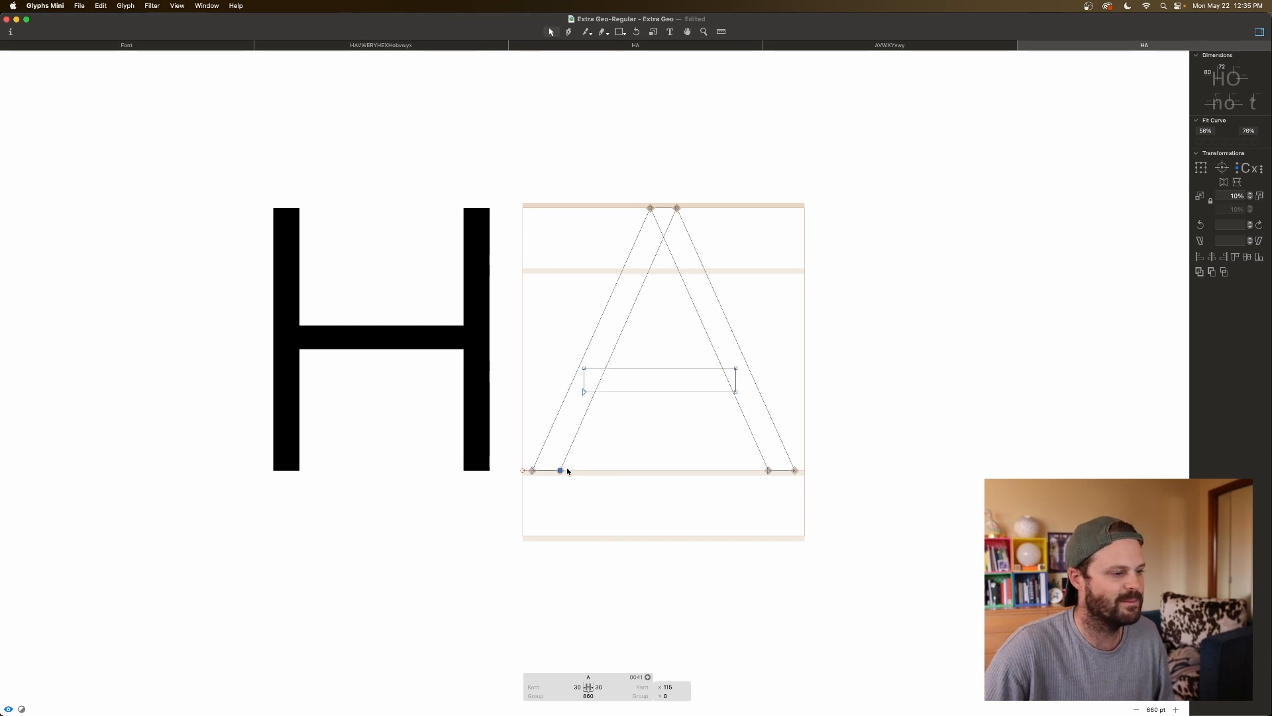
{"action": "left_click_drag", "start_coordinate": [730, 455], "coordinate": [791, 498]}
{"action": "key", "text": "Left"}
{"action": "key", "text": "Left"}
{"action": "key", "text": "space"}
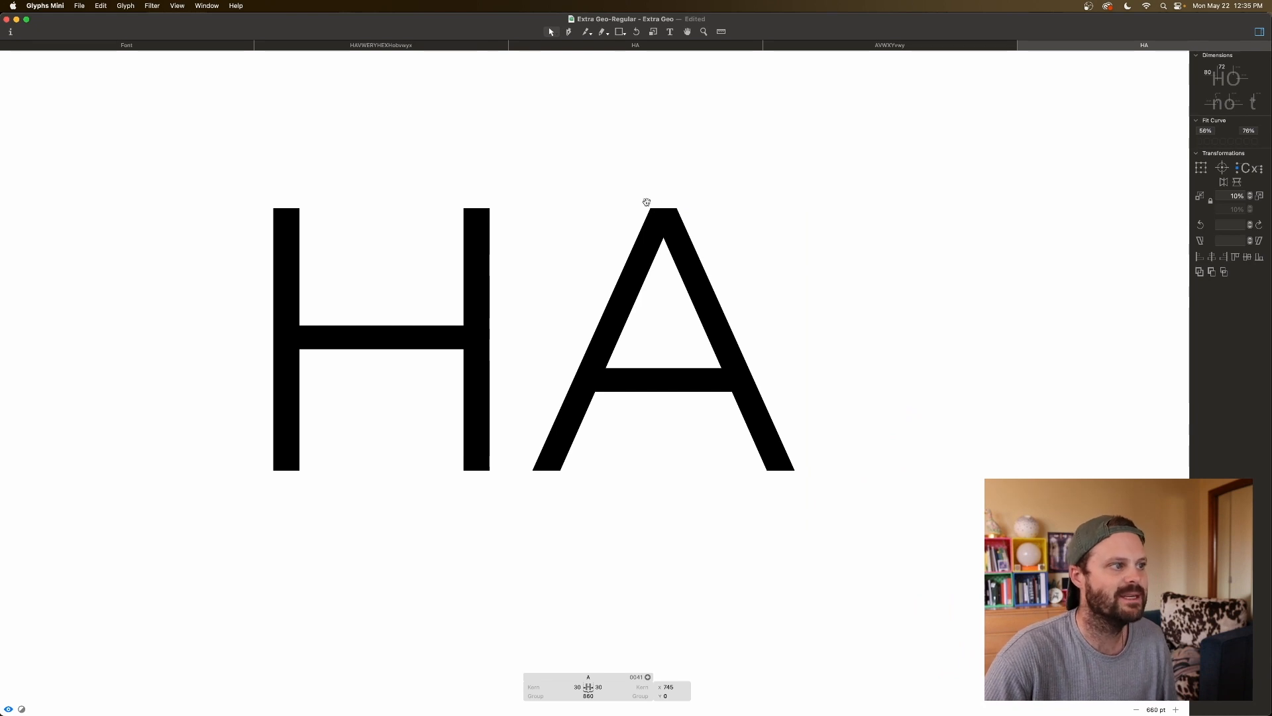
Step: Insert a B between the H and the A and examine the joint of its bowls in outline and preview
{"action": "left_click", "coordinate": [670, 32]}
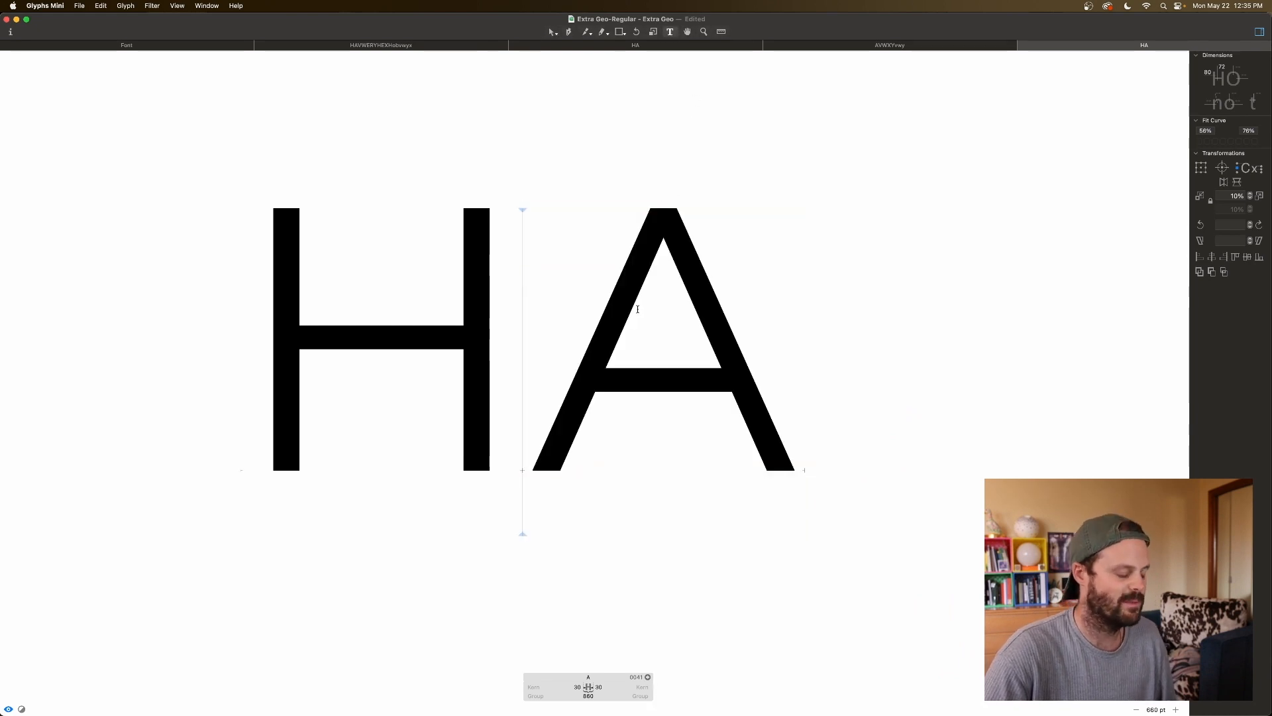
{"action": "type", "text": "B"}
{"action": "key", "text": "Escape"}
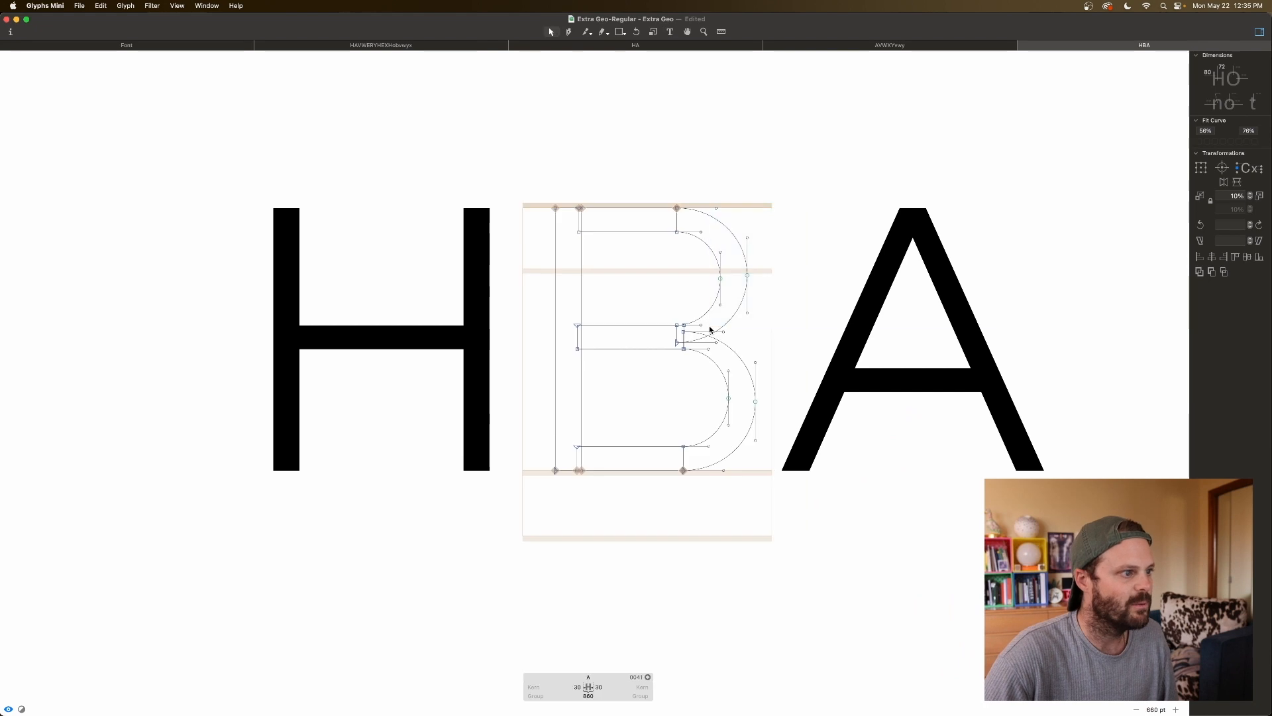
{"action": "left_click", "coordinate": [677, 336]}
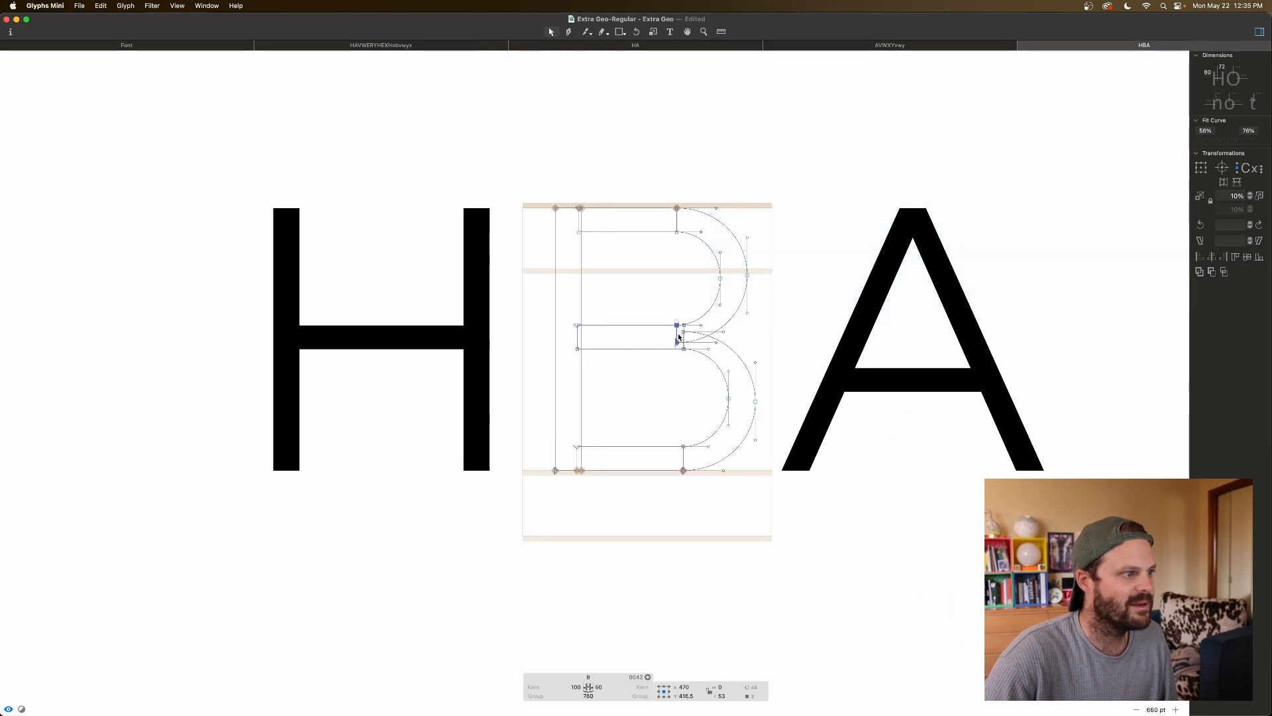
{"action": "key", "text": "space"}
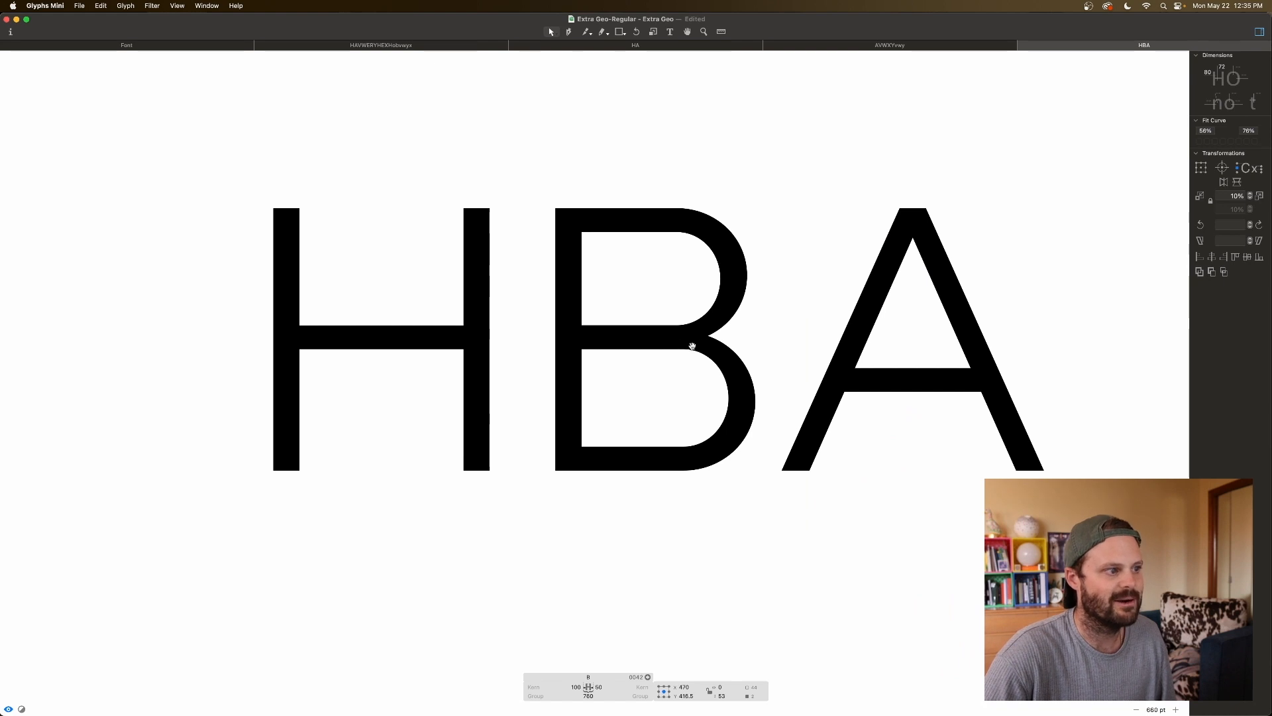
Step: Measure the A's right diagonal near the apex and near the foot, and compare the tapered strokes in the preview
{"action": "left_click_drag", "start_coordinate": [879, 329], "coordinate": [834, 326]}
{"action": "left_click", "coordinate": [850, 334]}
{"action": "double_click", "coordinate": [850, 336]}
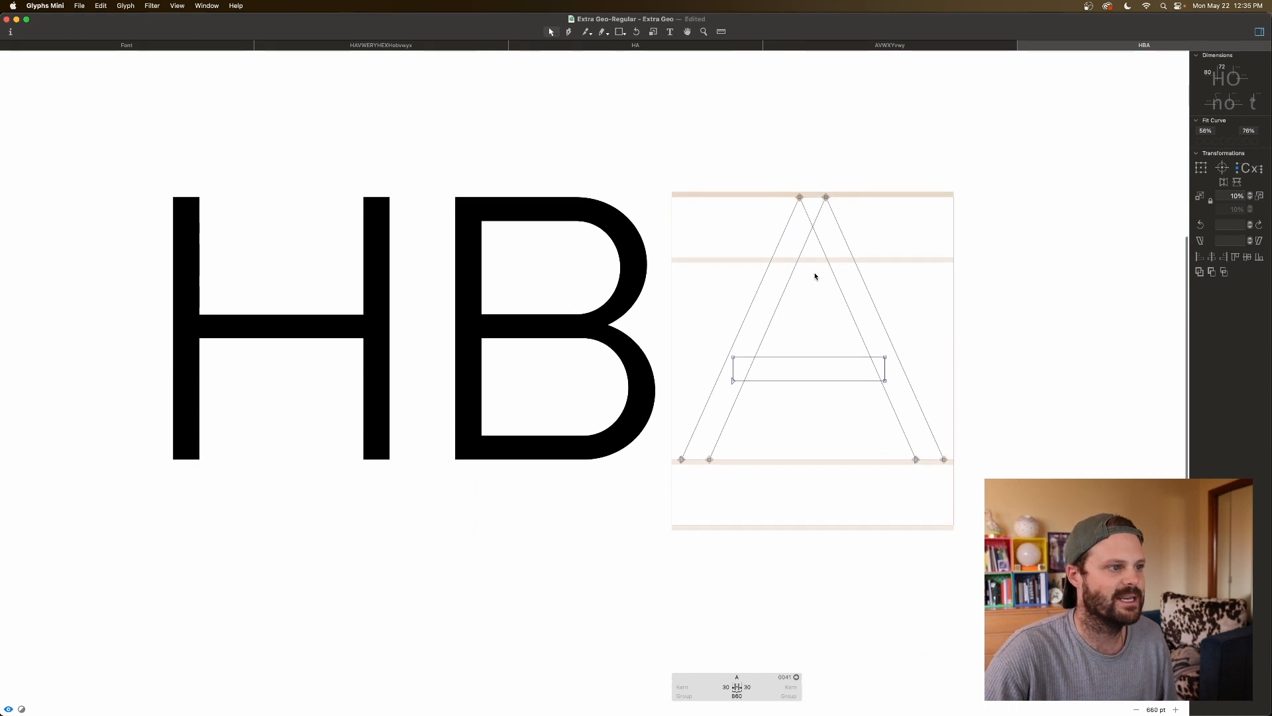
{"action": "key", "text": "l"}
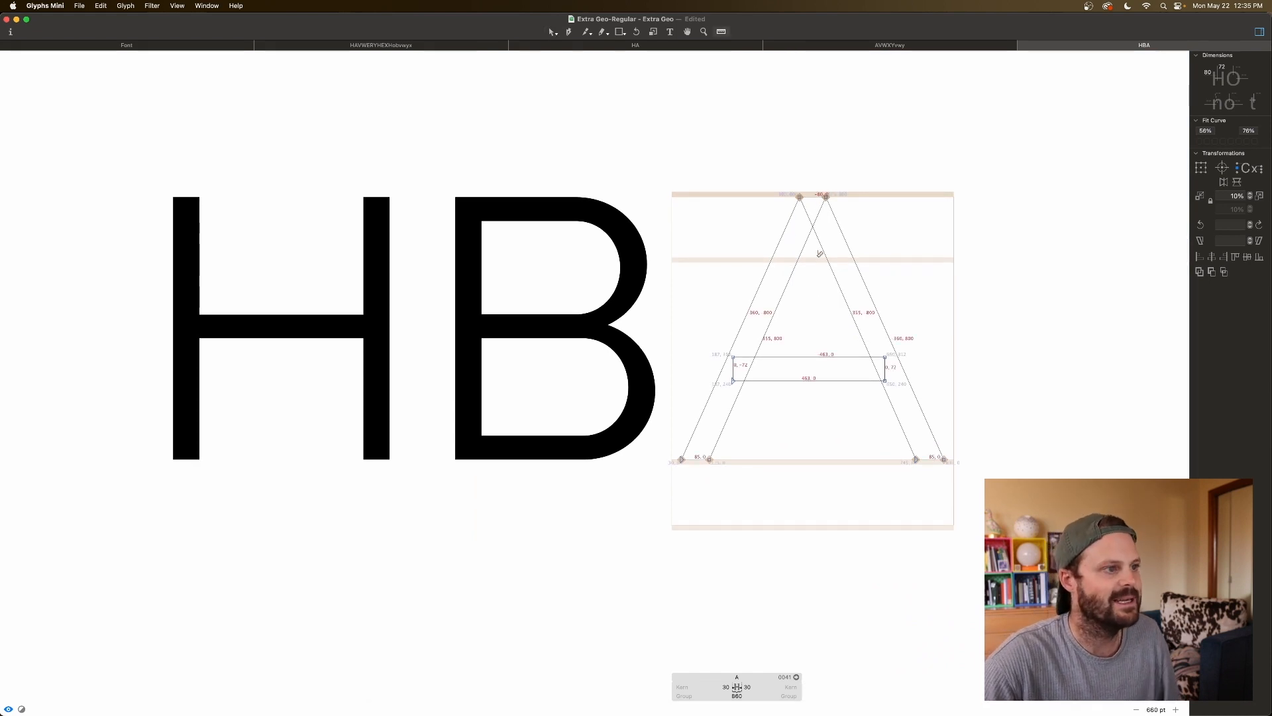
{"action": "left_click_drag", "start_coordinate": [817, 252], "coordinate": [890, 210]}
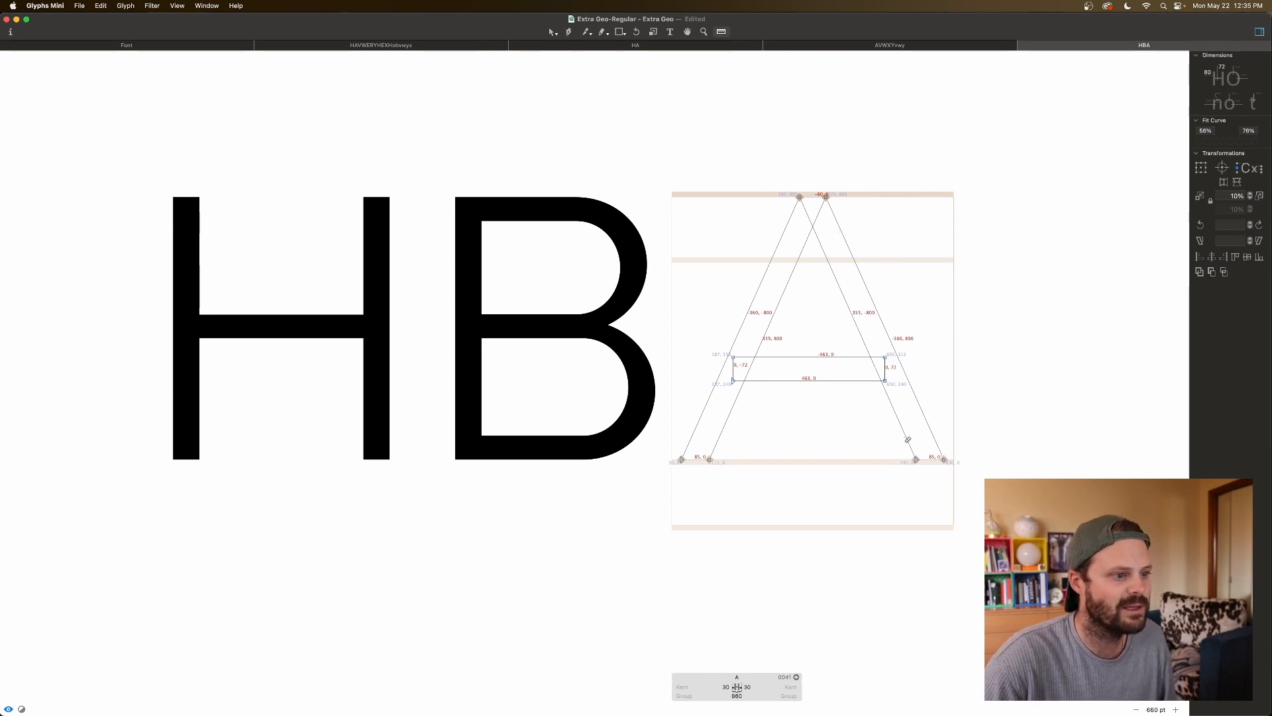
{"action": "left_click_drag", "start_coordinate": [905, 451], "coordinate": [983, 412]}
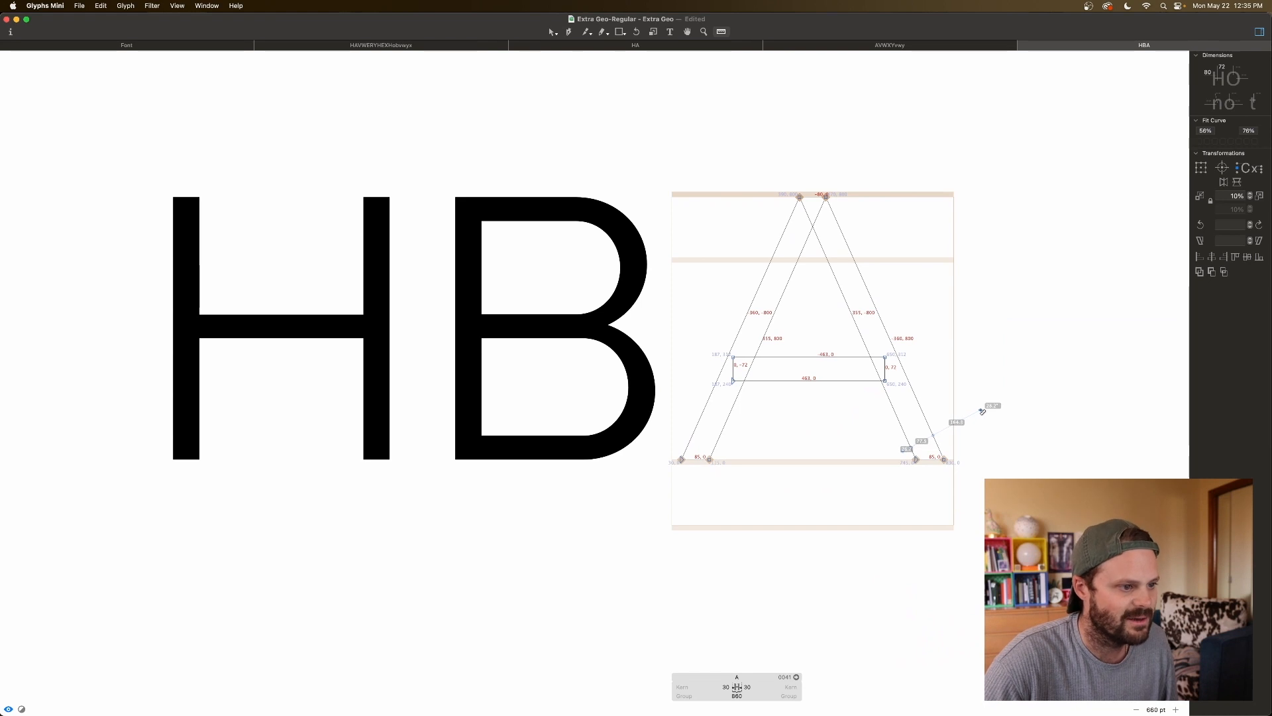
{"action": "left_click_drag", "start_coordinate": [983, 412], "coordinate": [983, 412]}
{"action": "key", "text": "space"}
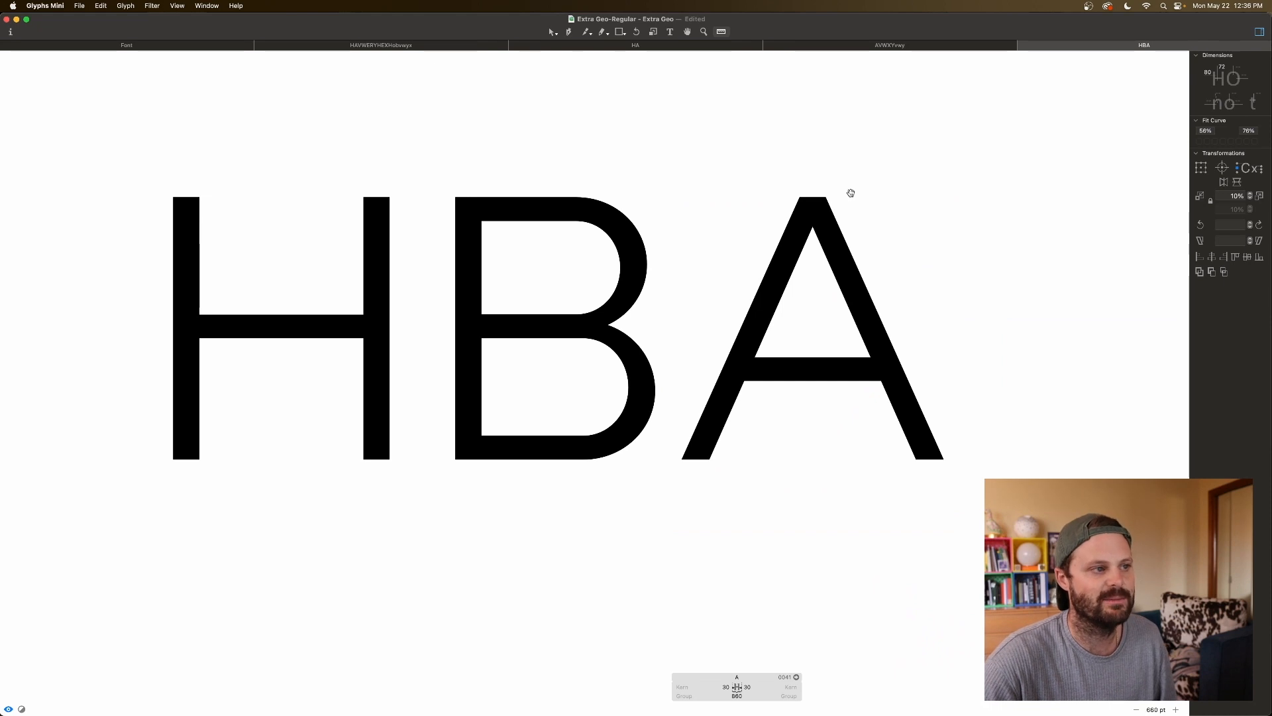
{"action": "key", "text": "space"}
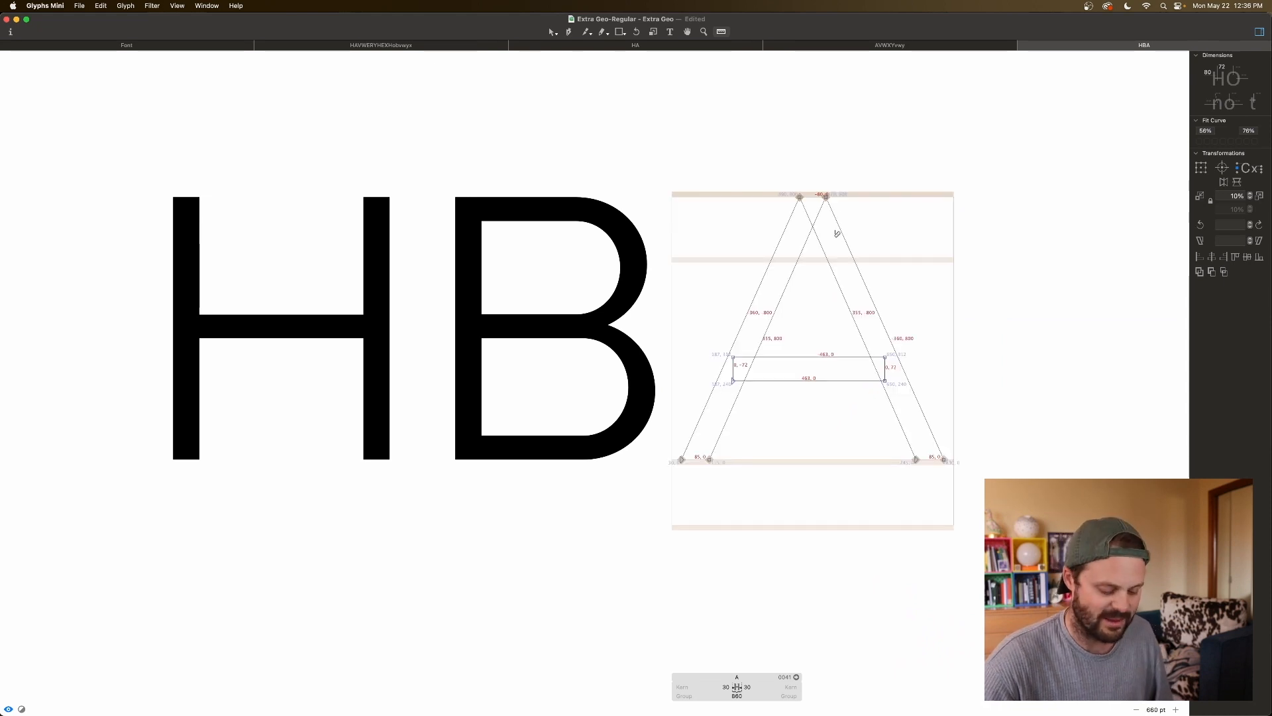
{"action": "key", "text": "space"}
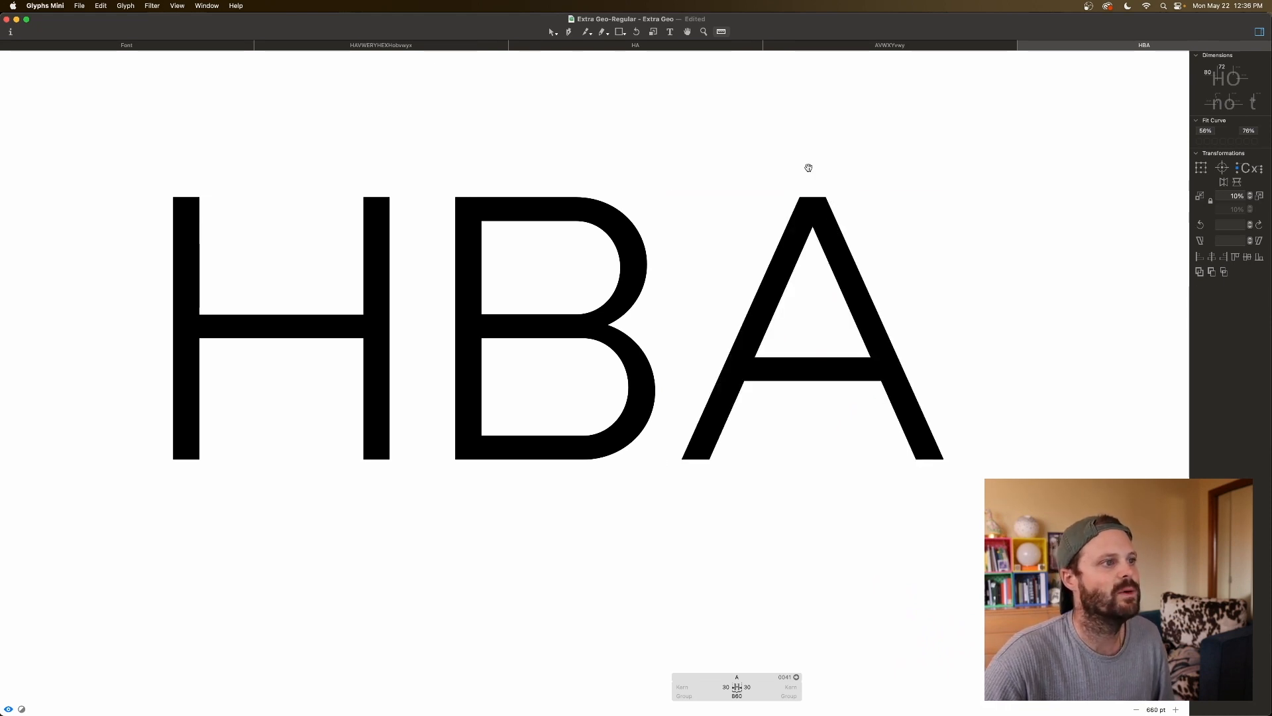
{"action": "key", "text": "space"}
Step: Move the A's crossbar horizontally out of the letter, clear of the right diagonal, to X 1018.5
{"action": "key", "text": "v"}
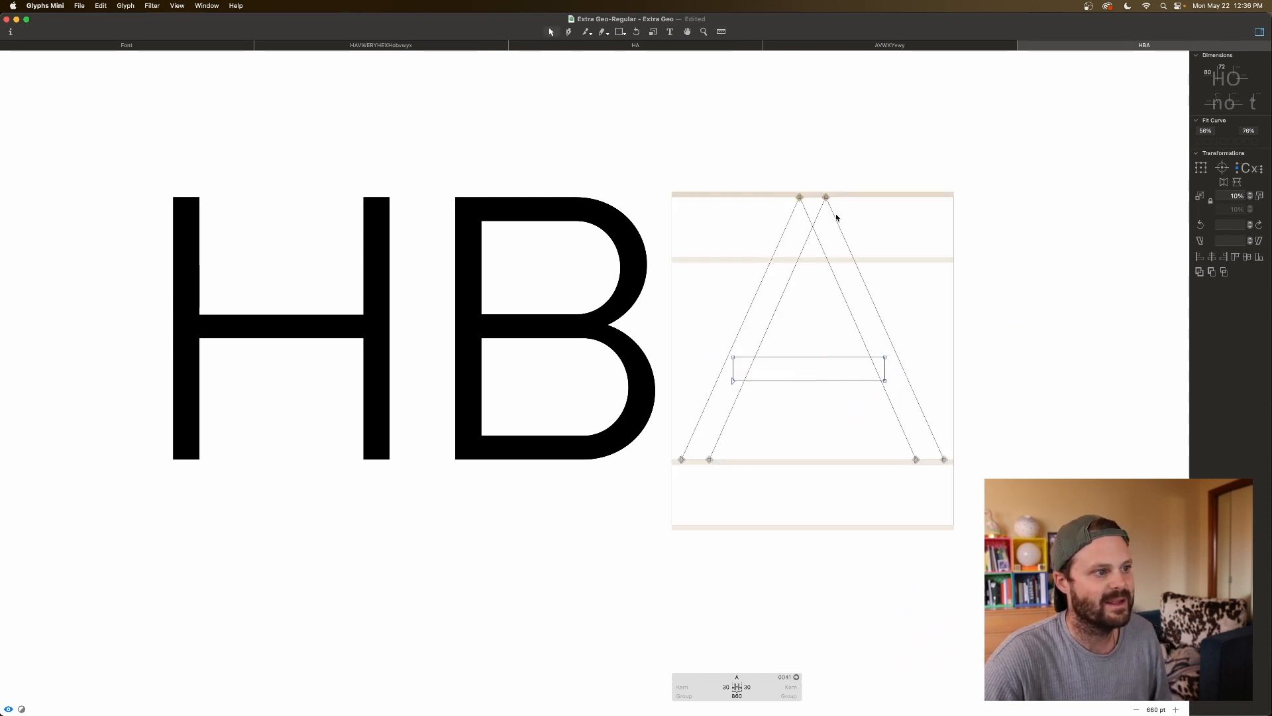
{"action": "double_click", "coordinate": [827, 360]}
{"action": "key", "text": "super+Right"}
{"action": "key", "text": "super+Right"}
{"action": "key", "text": "super+Right"}
{"action": "key", "text": "super+Right"}
{"action": "key", "text": "super+Right"}
{"action": "key", "text": "super+Right"}
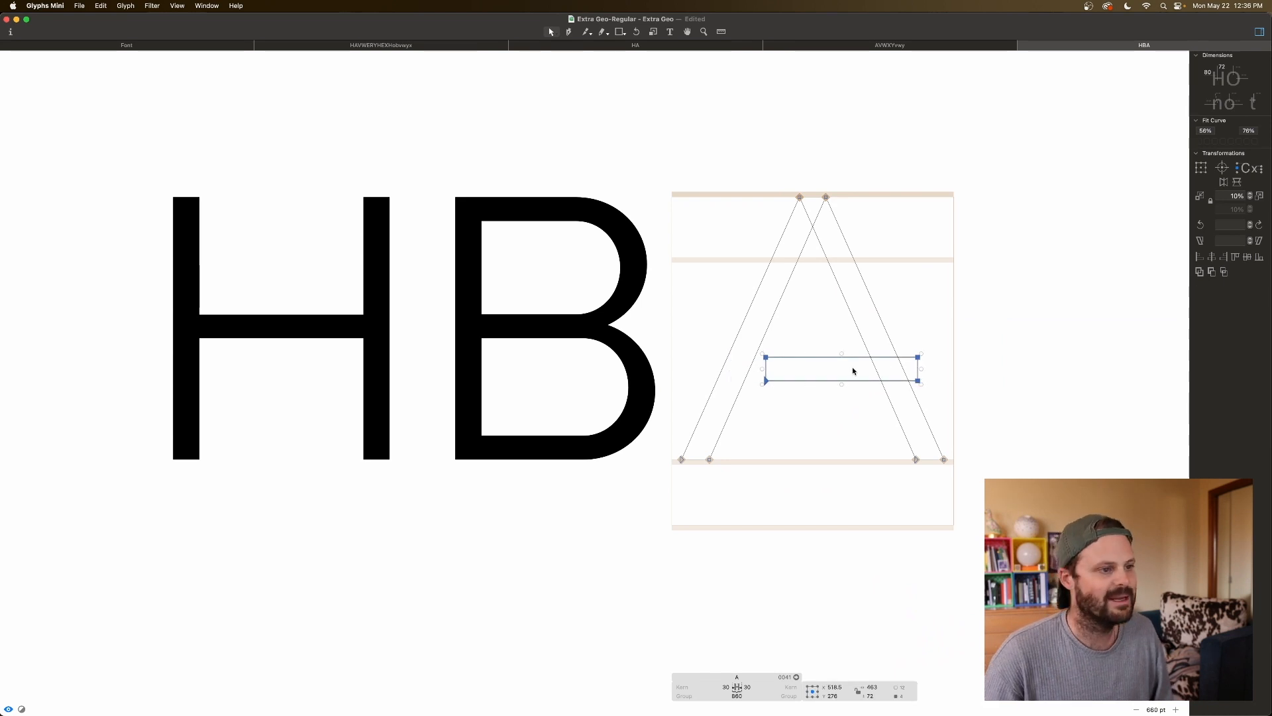
{"action": "key", "text": "space"}
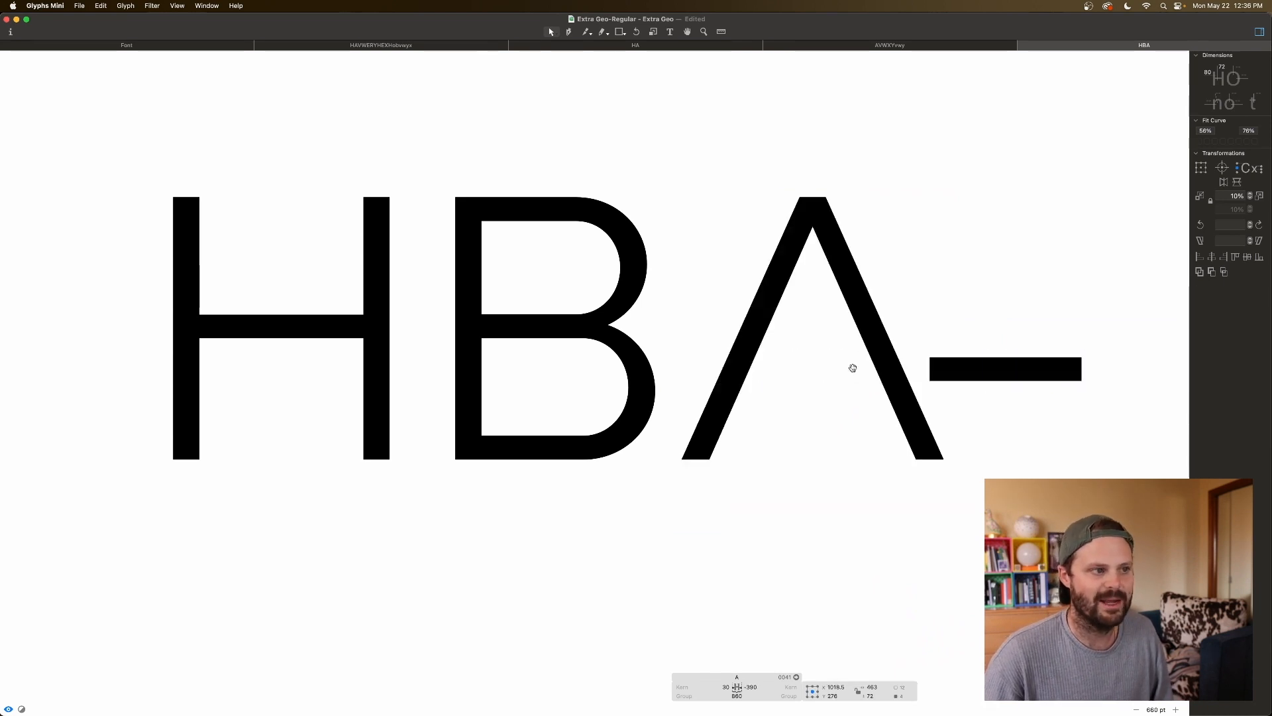
Step: Merge the A's two diagonals into one outline with Remove Overlap and check the flat apex
{"action": "key", "text": "Escape"}
{"action": "double_click", "coordinate": [847, 302]}
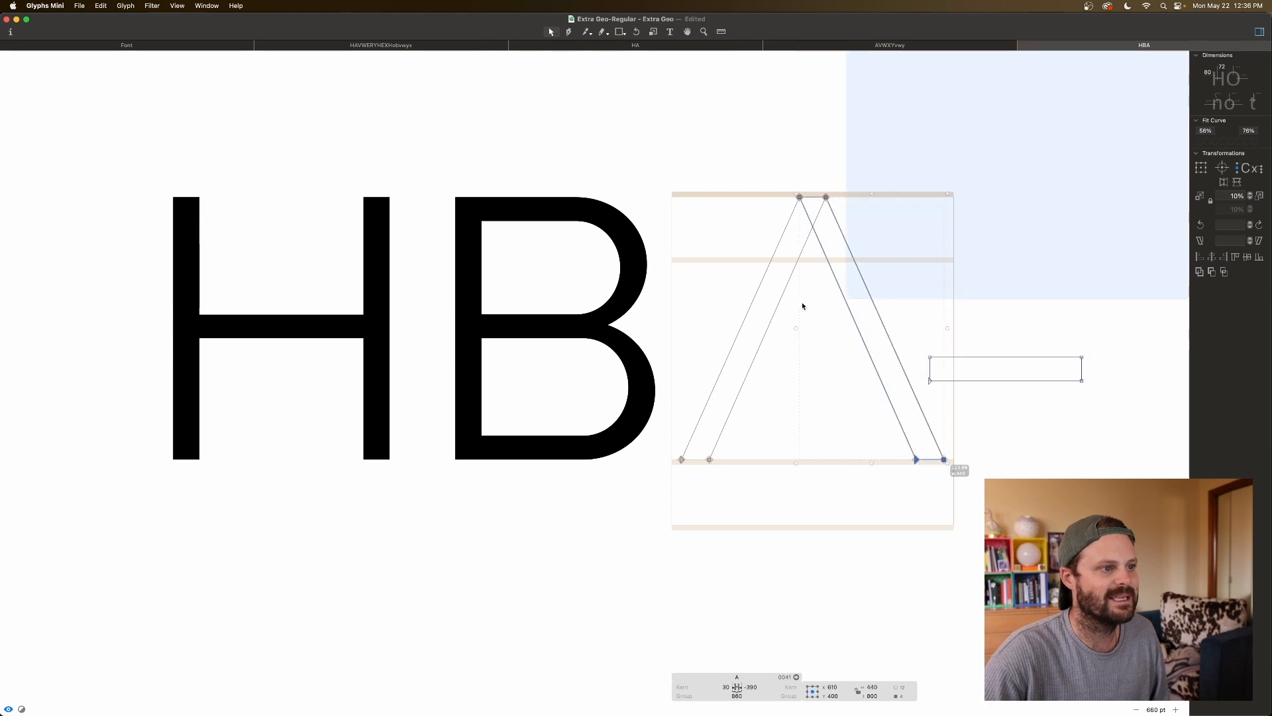
{"action": "double_click", "coordinate": [771, 321], "text": "shift"}
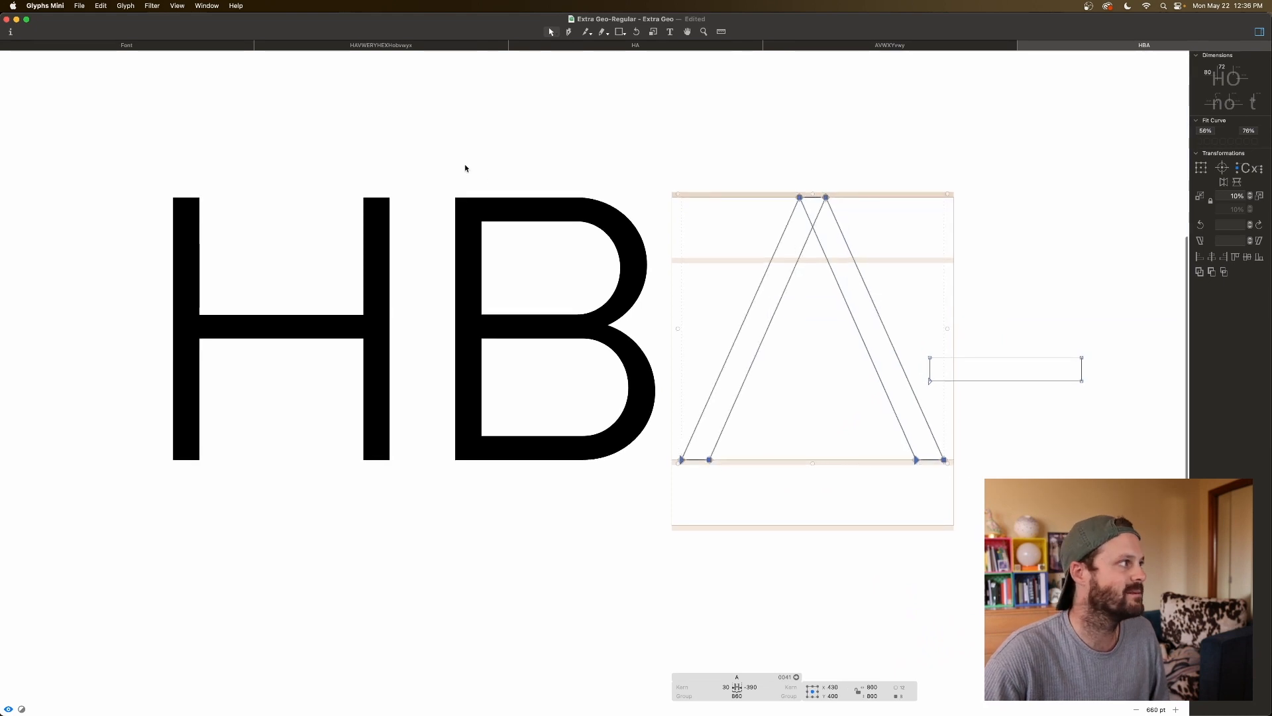
{"action": "left_click", "coordinate": [133, 8]}
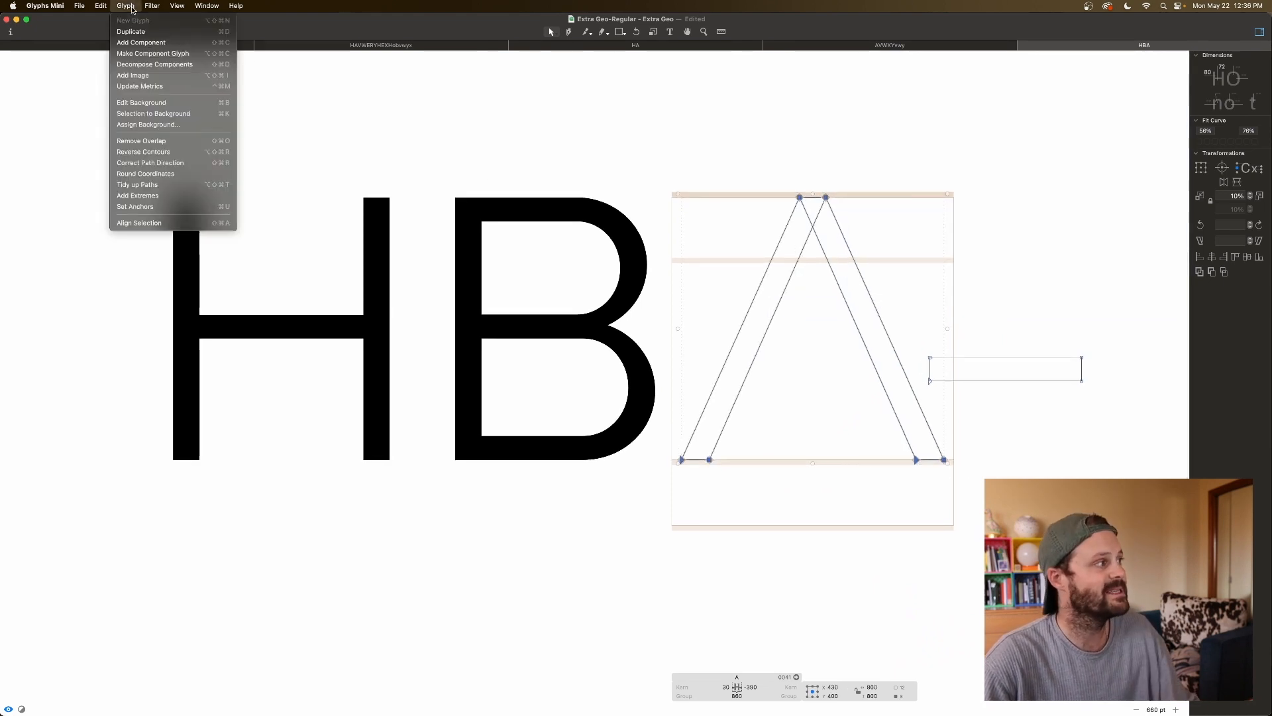
{"action": "left_click", "coordinate": [171, 142]}
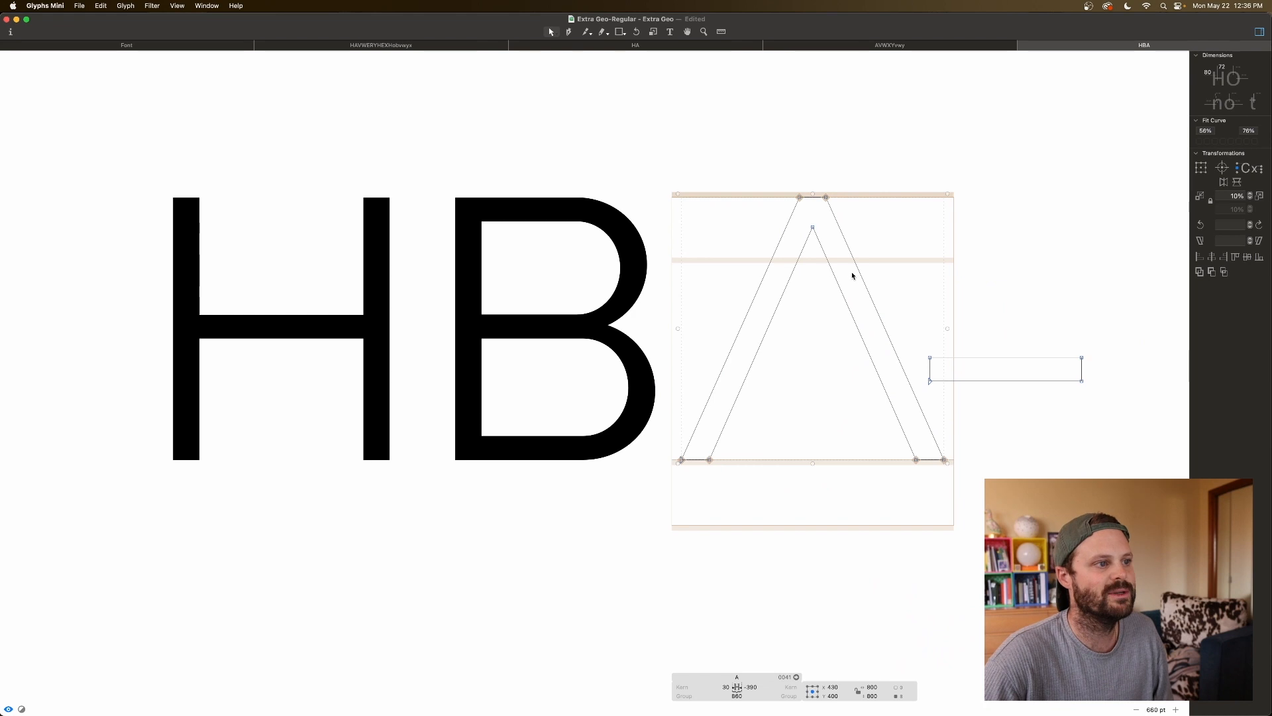
{"action": "left_click", "coordinate": [862, 276]}
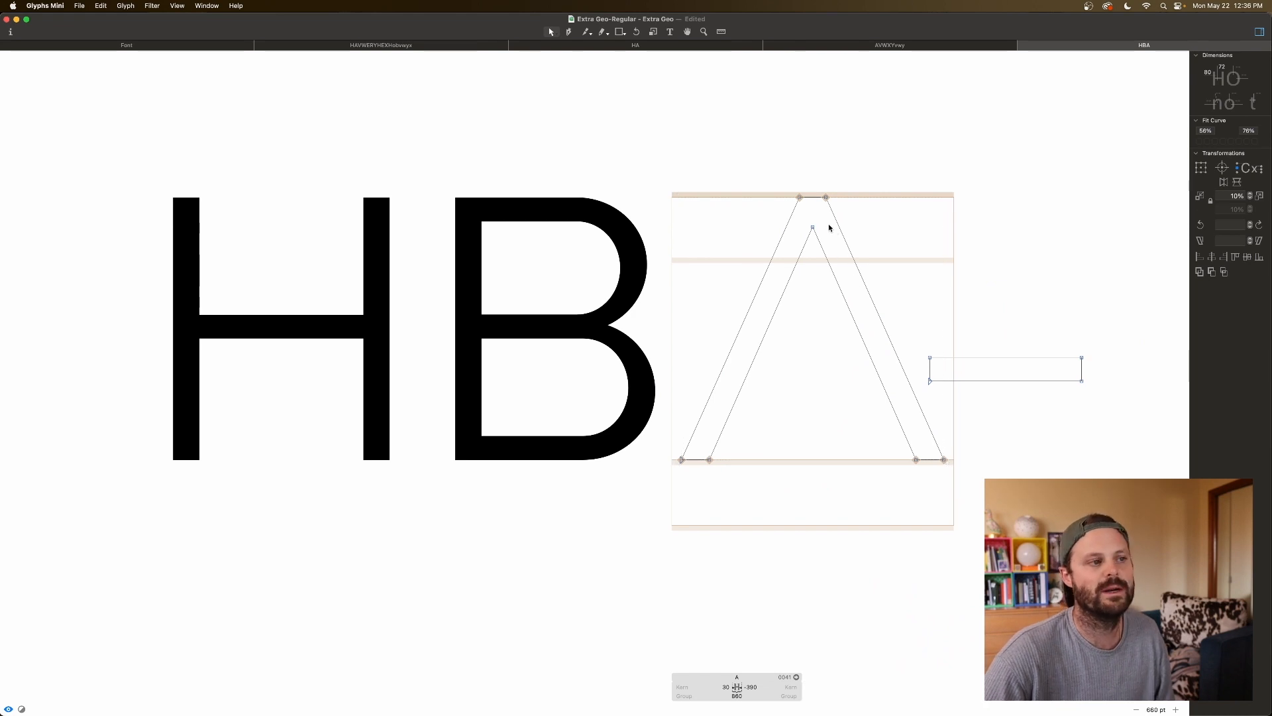
{"action": "key", "text": "space"}
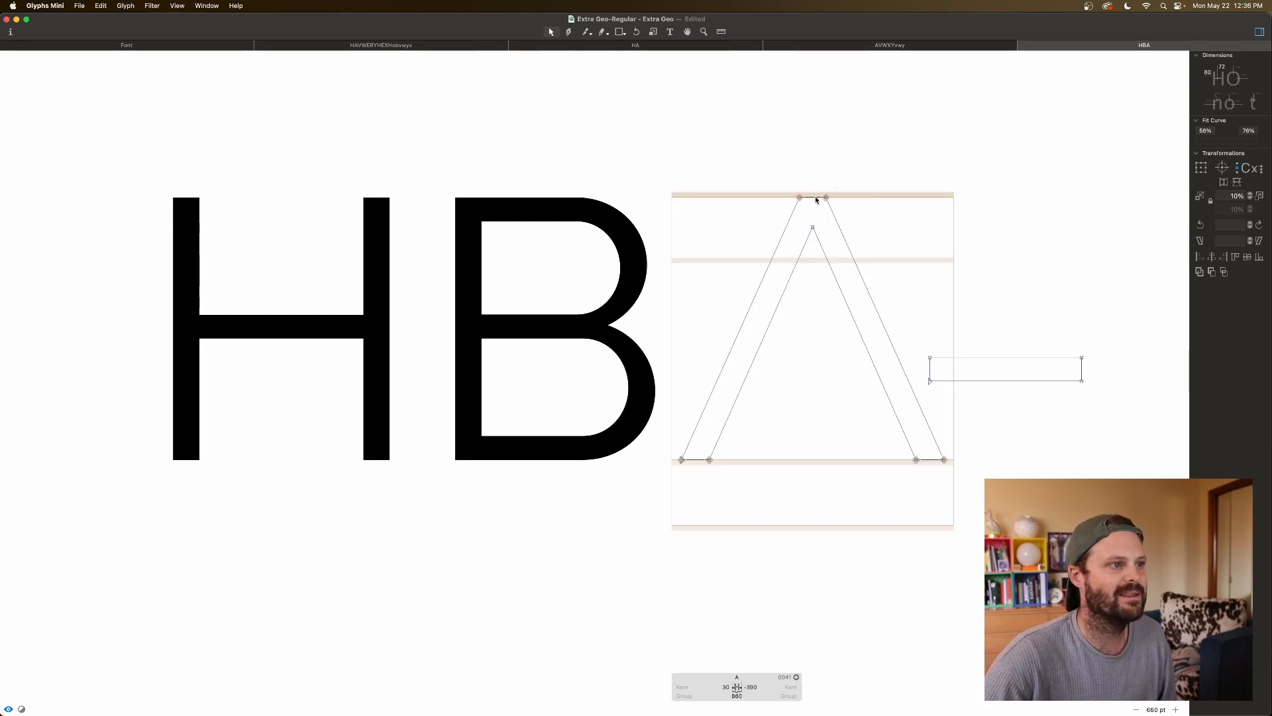
{"action": "left_click_drag", "start_coordinate": [835, 188], "coordinate": [774, 218]}
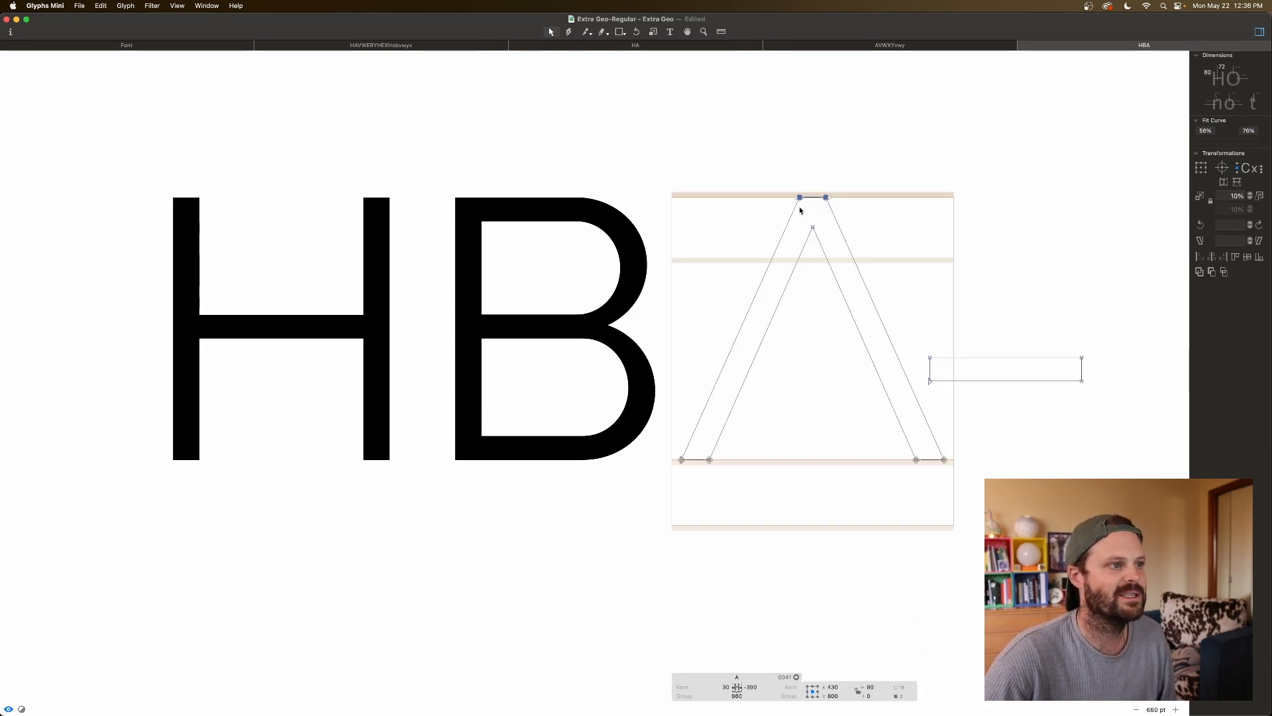
{"action": "left_click", "coordinate": [837, 219]}
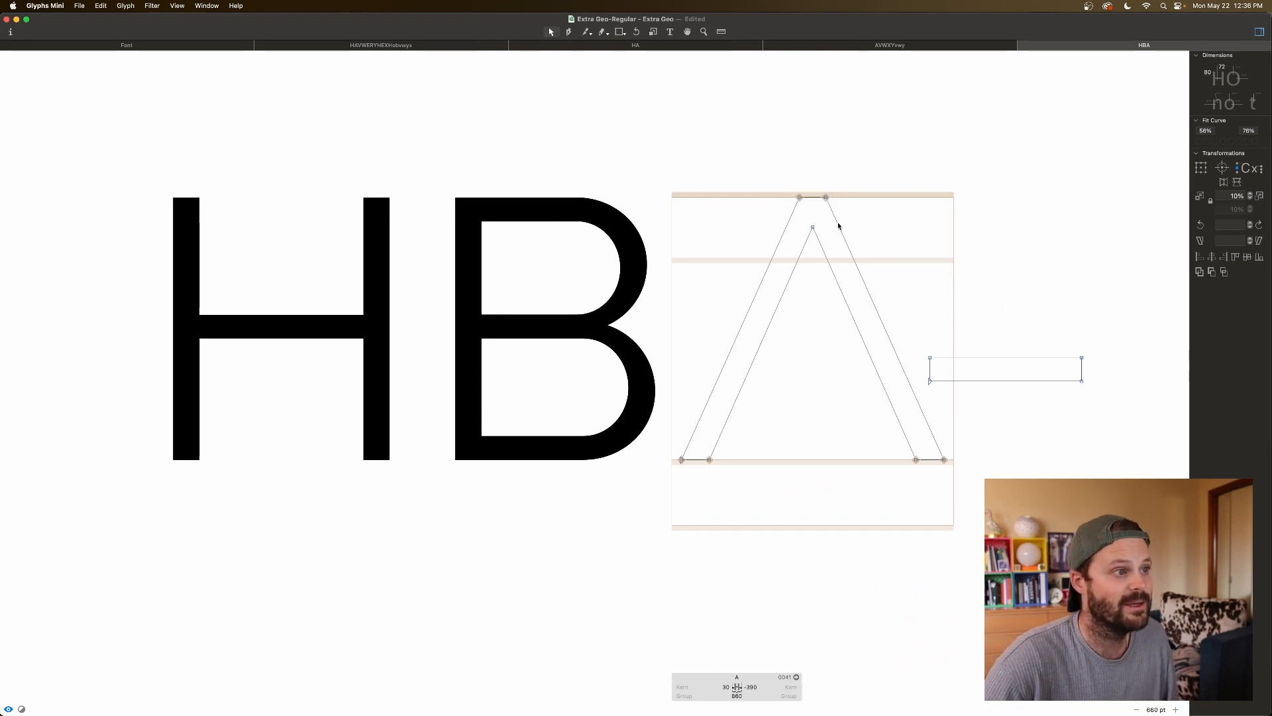
Step: Add guides along the outer edges of the A's right and left diagonals
{"action": "left_click", "coordinate": [838, 226]}
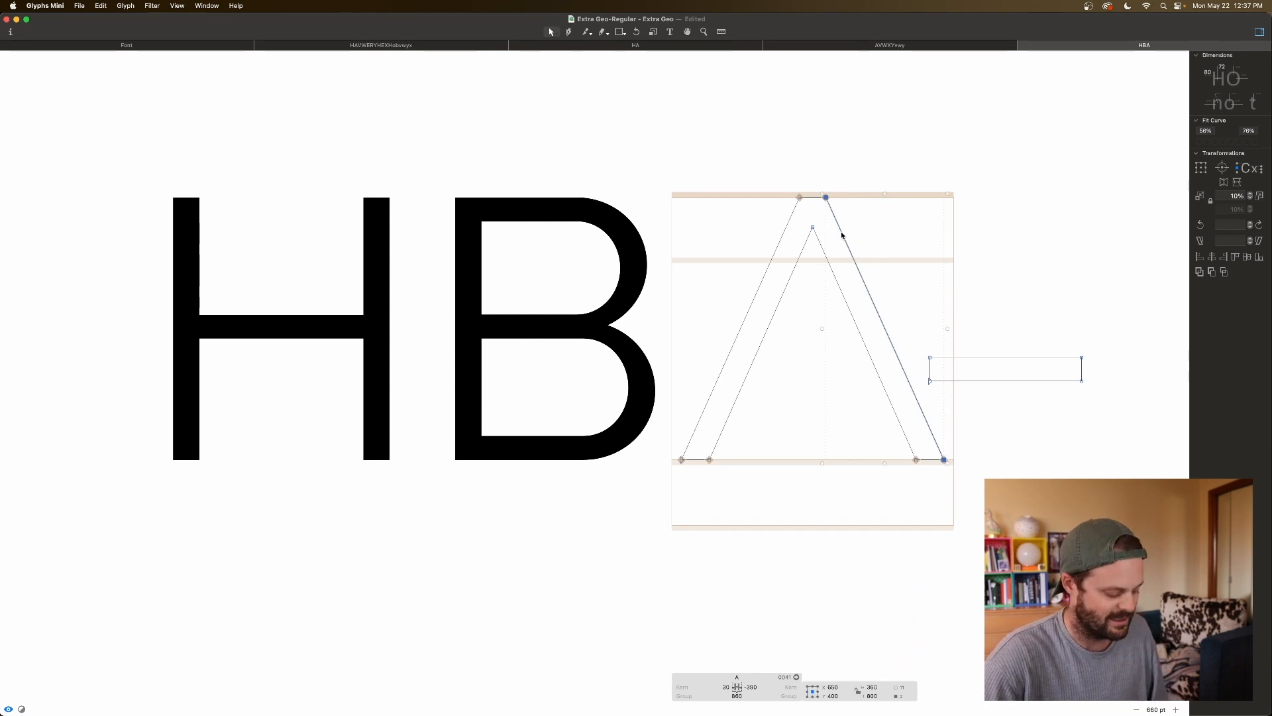
{"action": "right_click", "coordinate": [842, 235]}
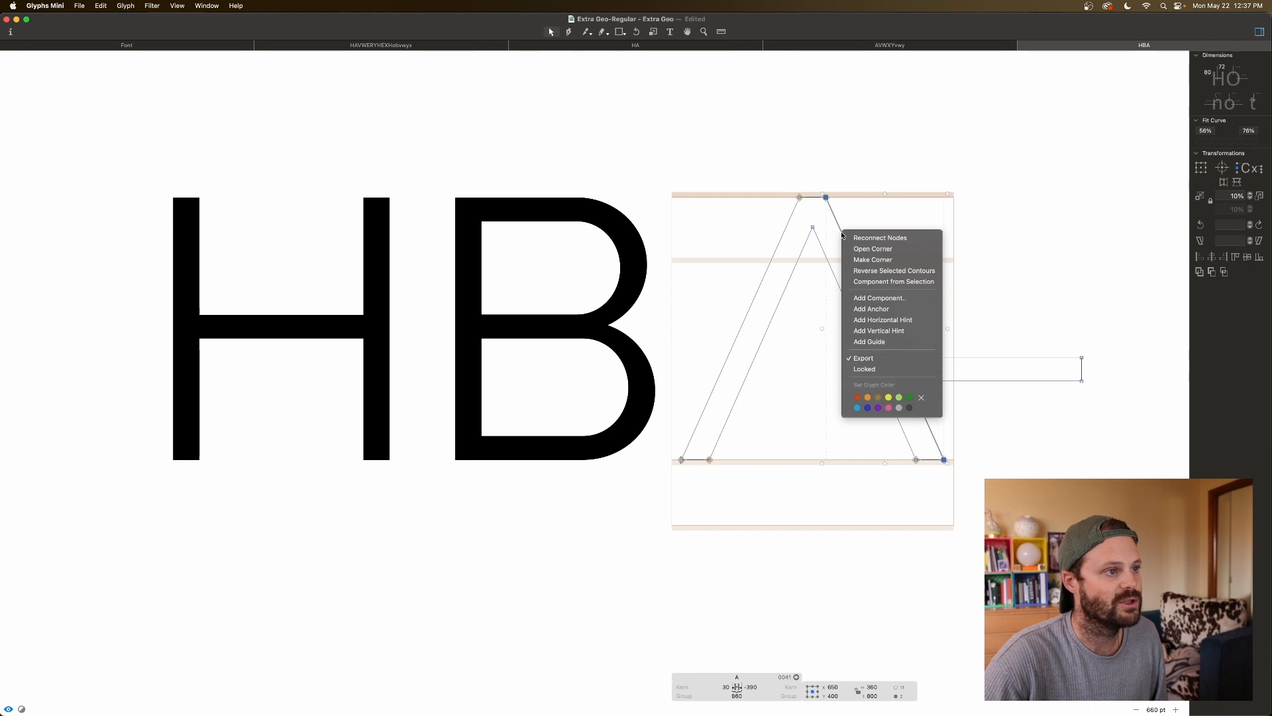
{"action": "left_click", "coordinate": [868, 342]}
{"action": "left_click", "coordinate": [899, 331]}
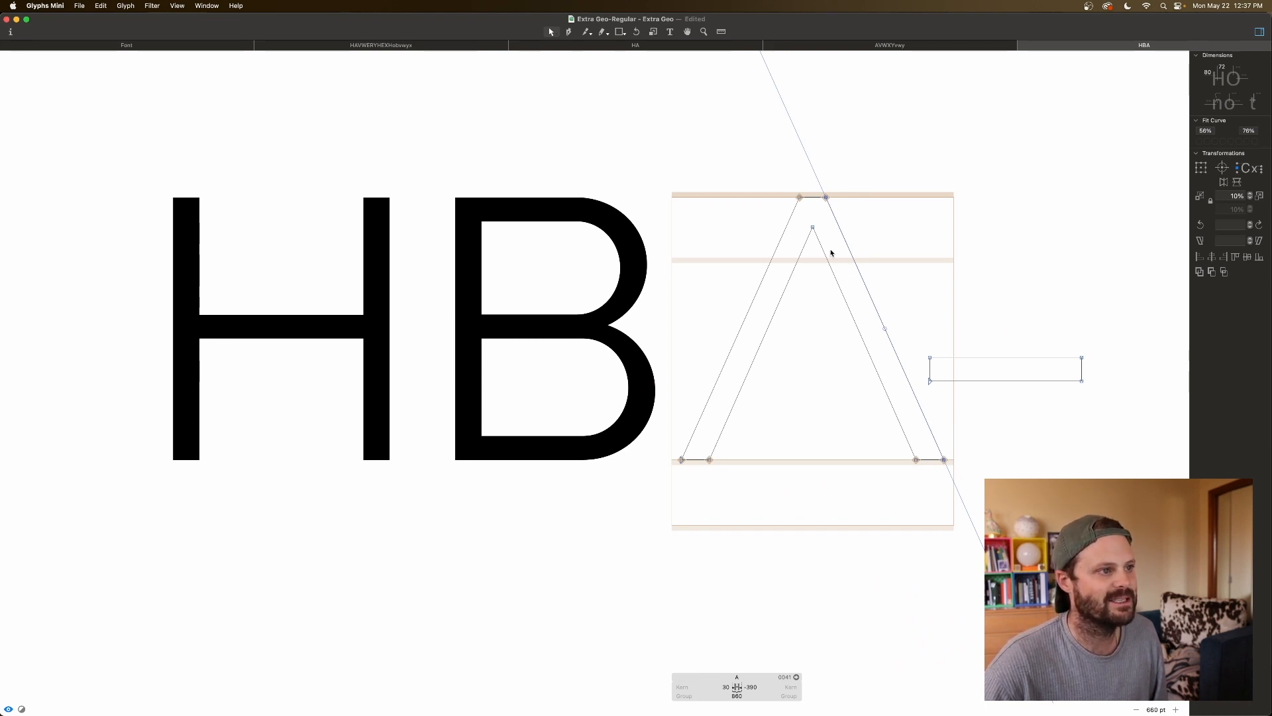
{"action": "left_click", "coordinate": [775, 256]}
{"action": "right_click", "coordinate": [776, 256]}
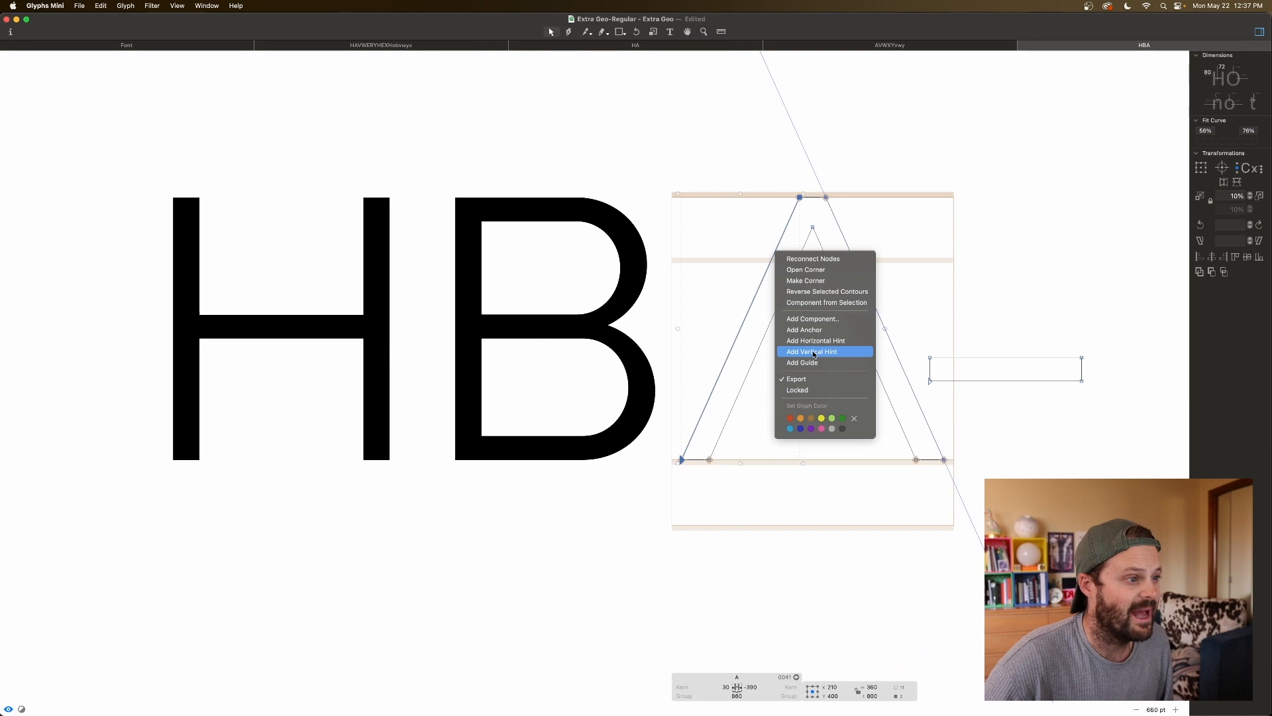
{"action": "left_click", "coordinate": [805, 362]}
{"action": "left_click", "coordinate": [845, 166]}
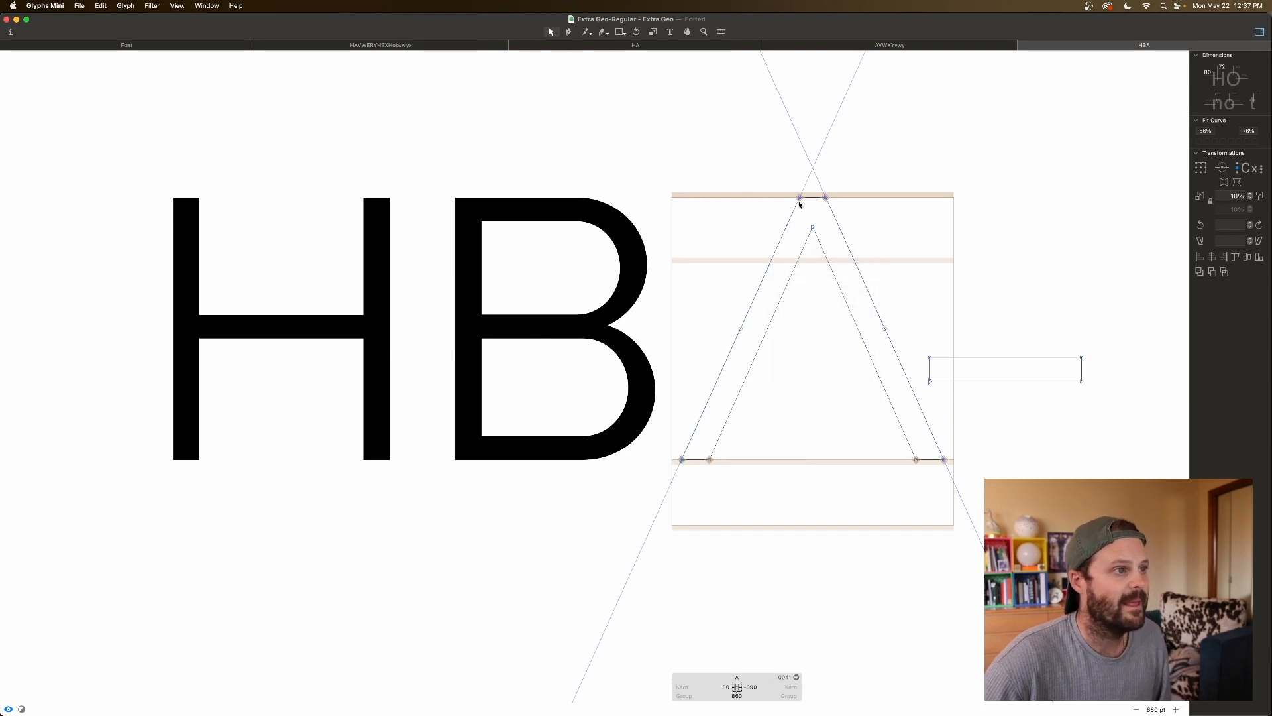
Step: Turn the flat apex into a point by deleting its left node and moving the right one to the guides' intersection, and preview it
{"action": "left_click", "coordinate": [800, 198]}
{"action": "key", "text": "Delete"}
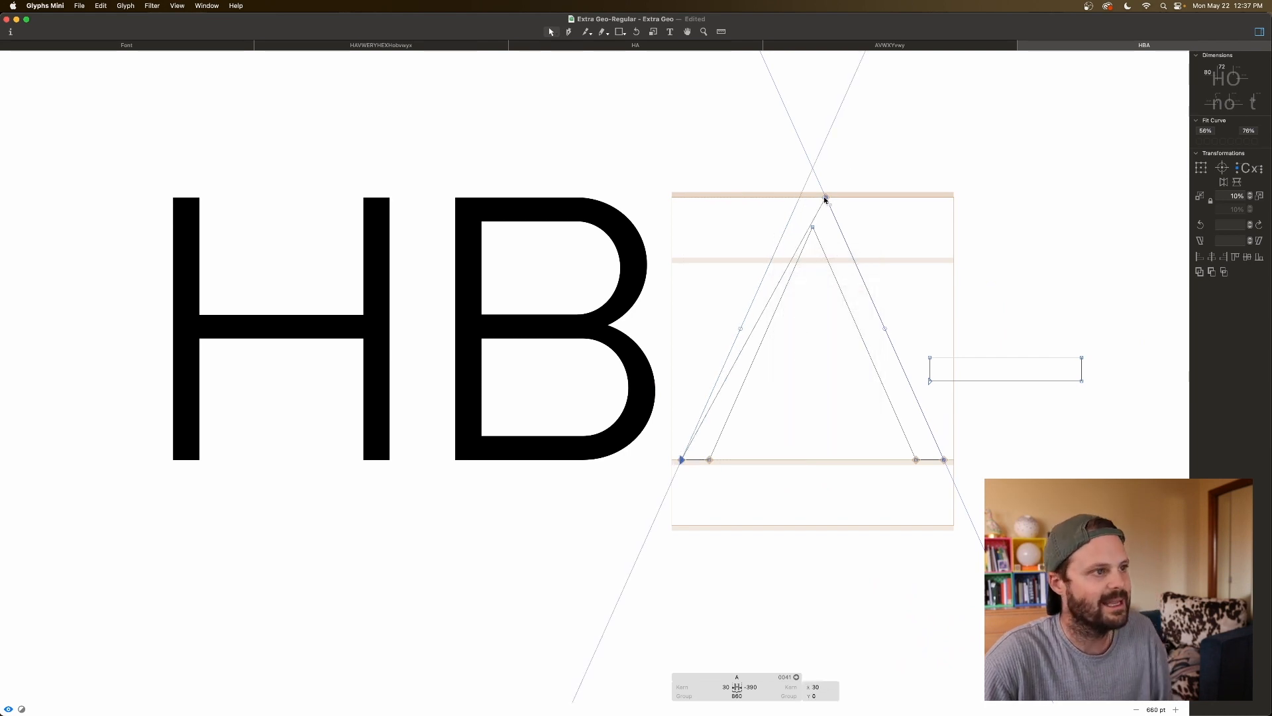
{"action": "left_click_drag", "start_coordinate": [826, 198], "coordinate": [813, 170]}
{"action": "left_click", "coordinate": [848, 182]}
{"action": "key", "text": "space"}
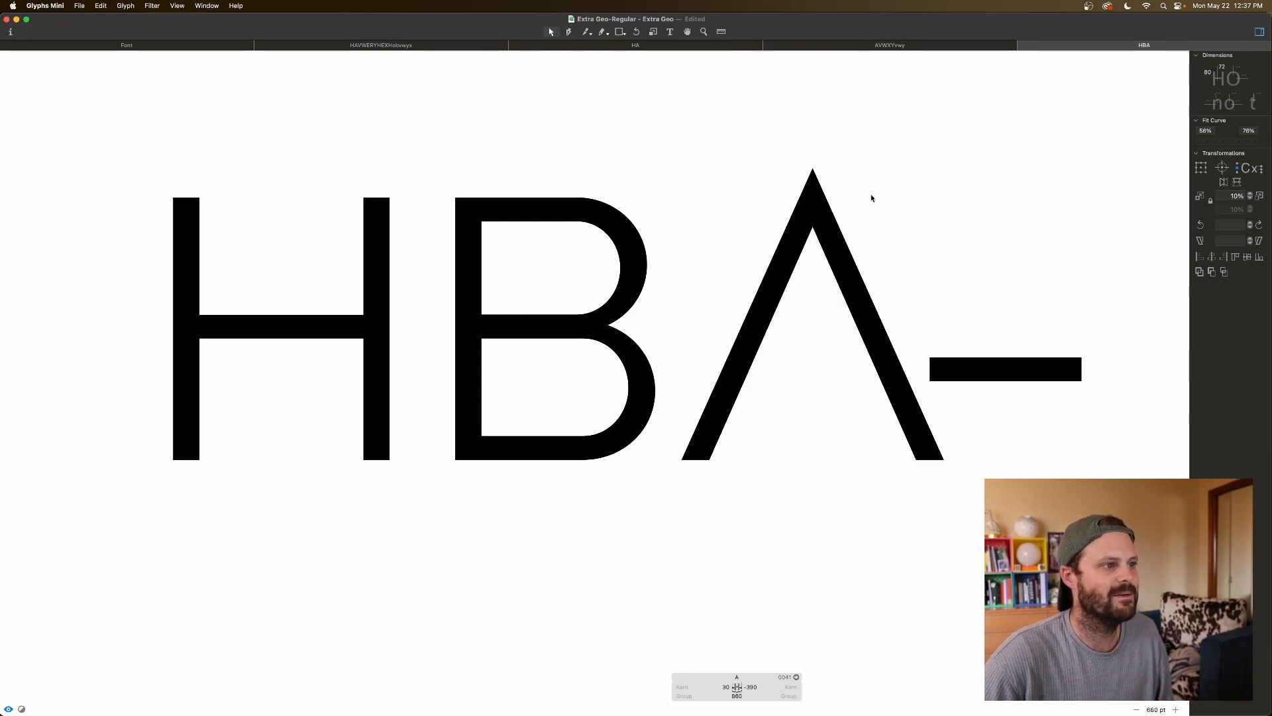
{"action": "key", "text": "super+minus"}
{"action": "key", "text": "space"}
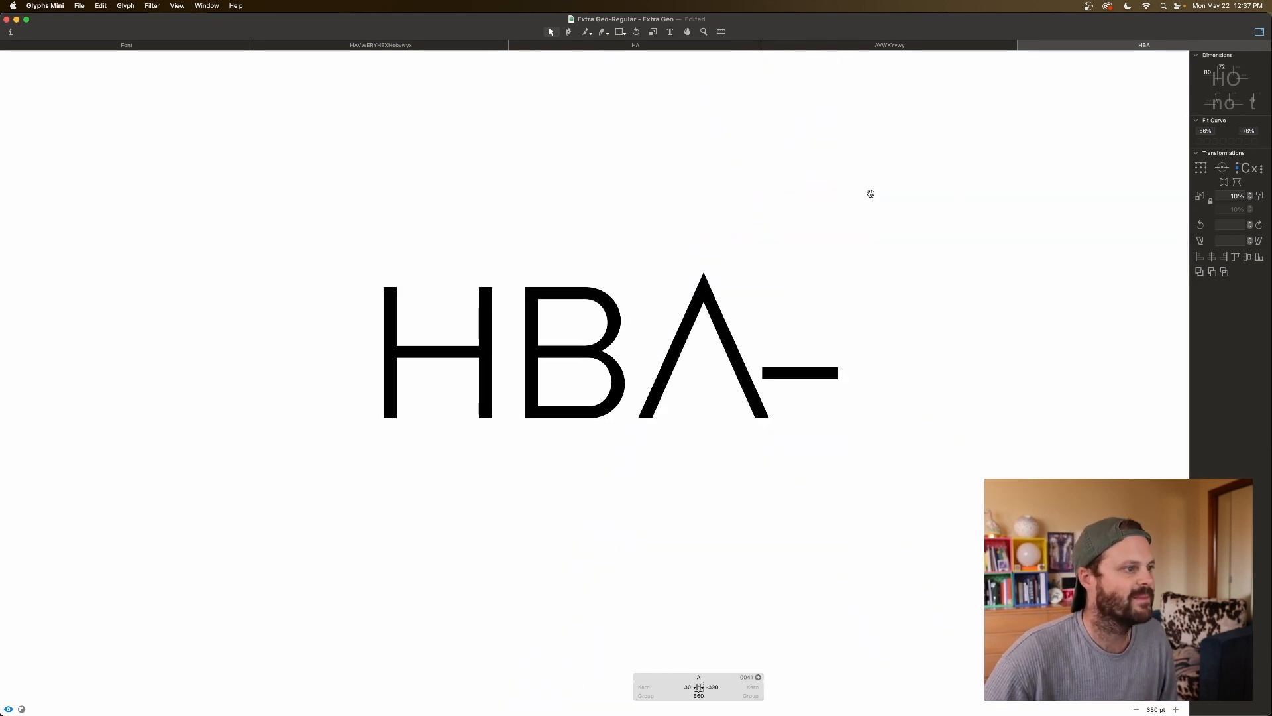
Step: Move the detached crossbar back between the A's diagonals to X 428.5 and preview the letter
{"action": "double_click", "coordinate": [805, 366]}
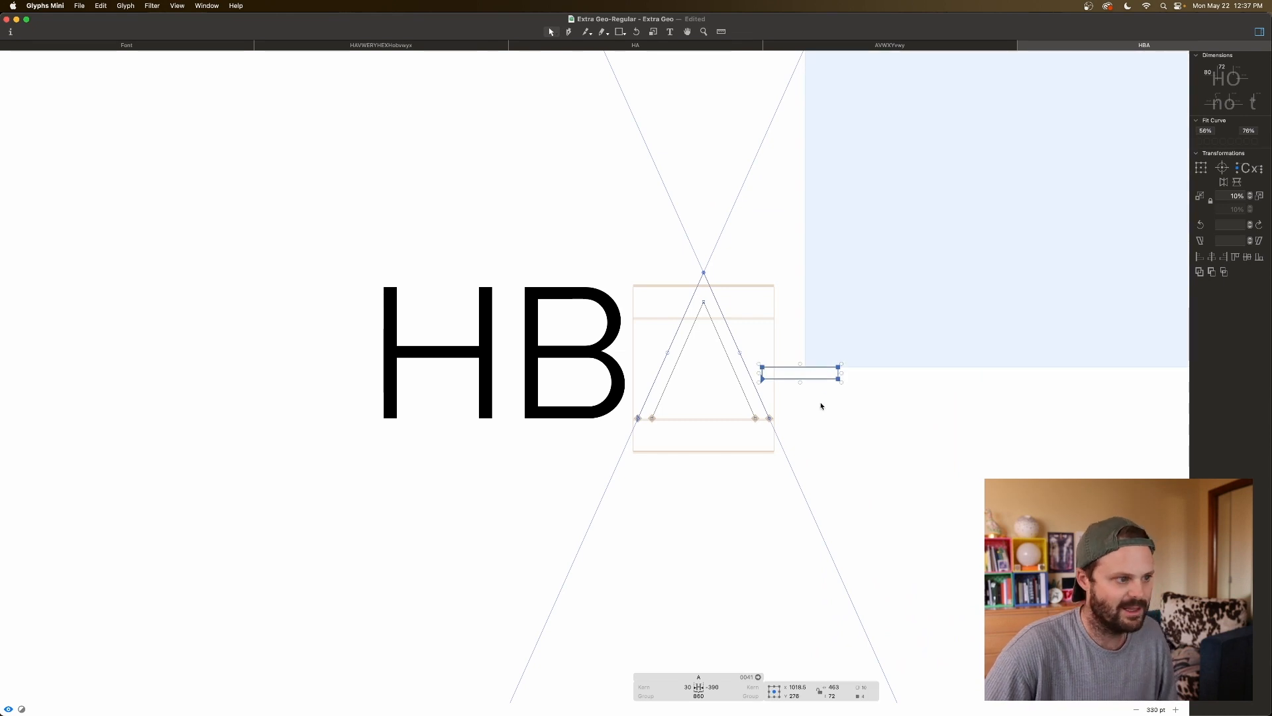
{"action": "key", "text": "super+shift+Left"}
{"action": "key", "text": "super+shift+Left"}
{"action": "key", "text": "super+shift+Left"}
{"action": "key", "text": "super+shift+Left"}
{"action": "key", "text": "super+shift+Left"}
{"action": "key", "text": "super+shift+Left"}
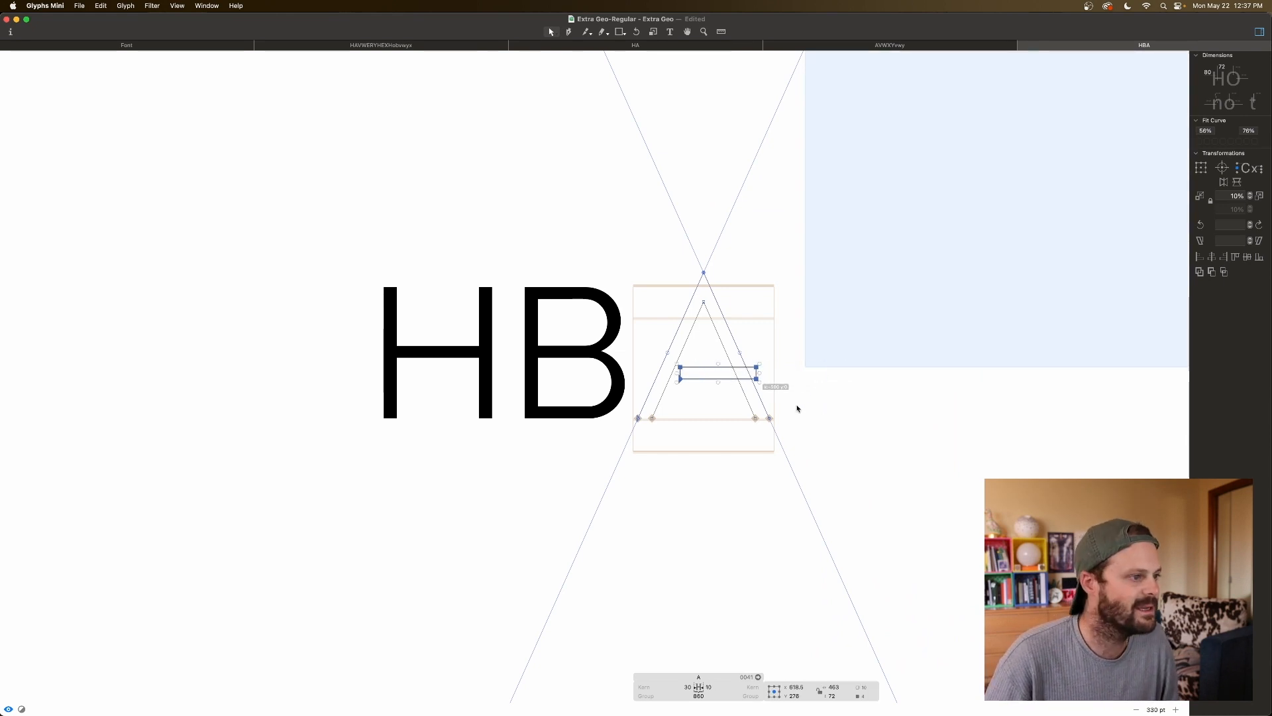
{"action": "key", "text": "space"}
{"action": "key", "text": "shift+Right"}
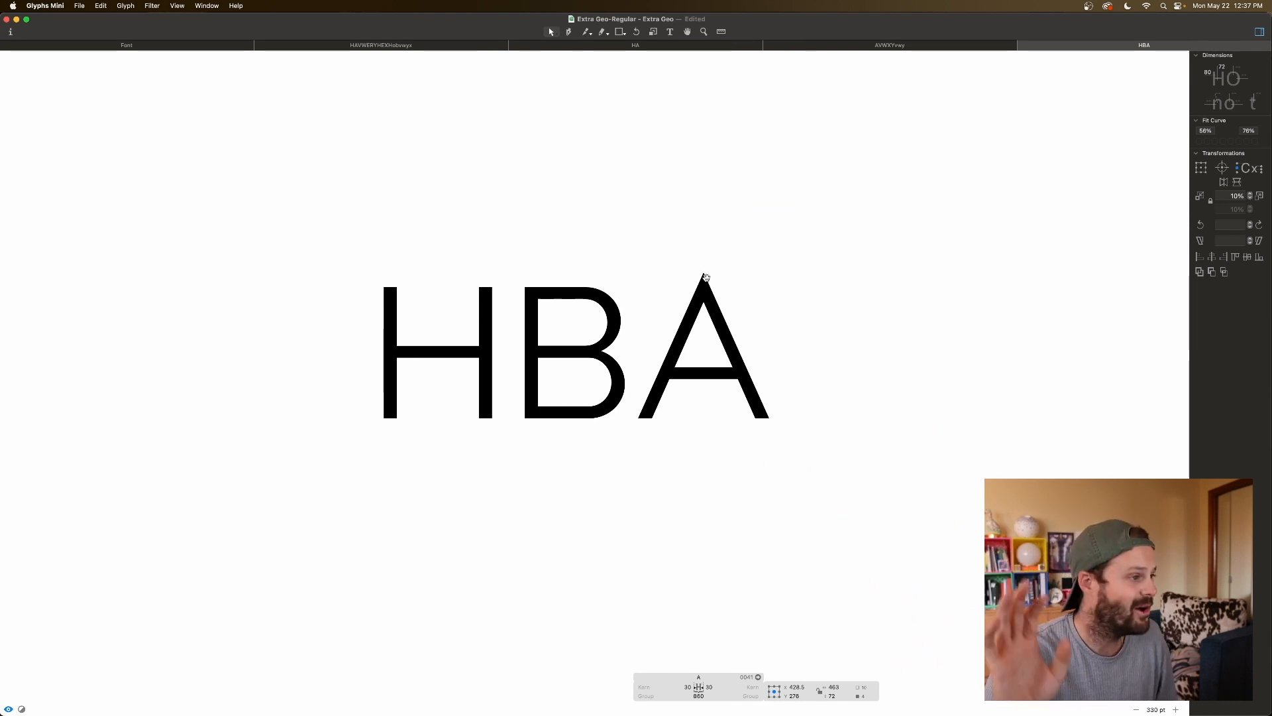
Step: Lower the A's outer and inner apex nodes together until the tip slightly overshoots the cap height
{"action": "double_click", "coordinate": [726, 284]}
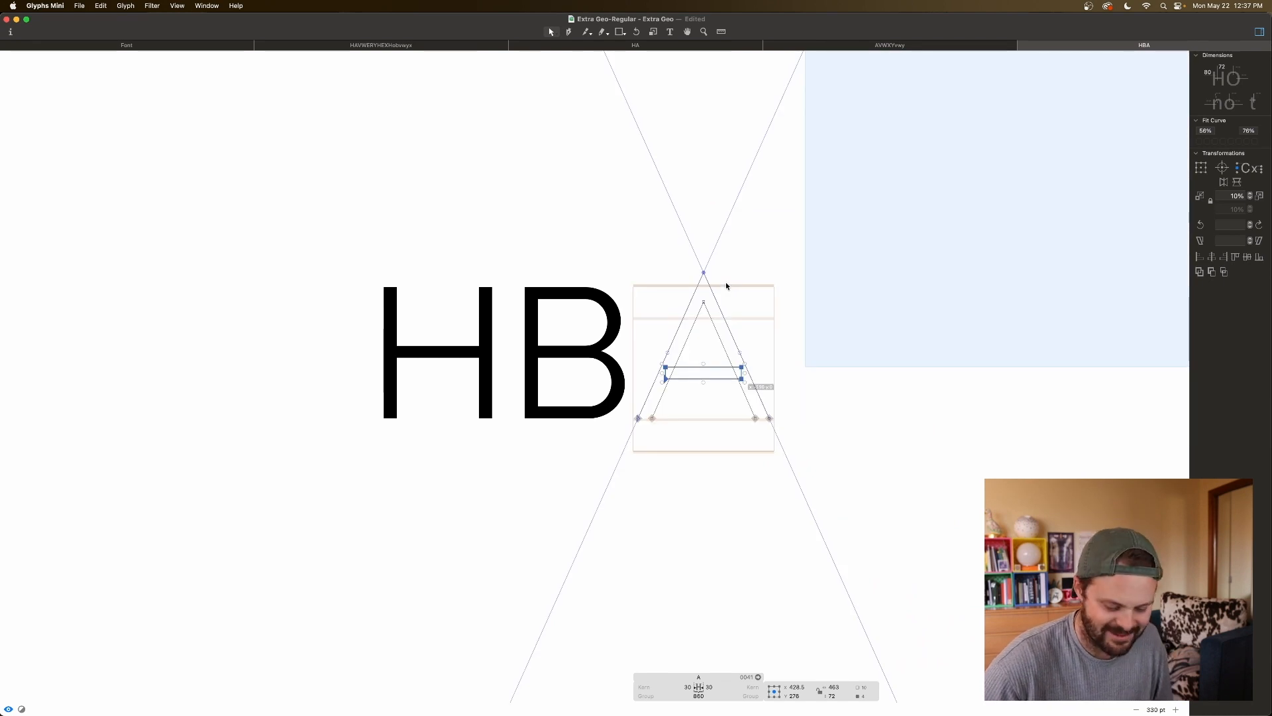
{"action": "key", "text": "super+plus"}
{"action": "key", "text": "super+plus"}
{"action": "scroll", "coordinate": [722, 281], "scroll_direction": "up", "scroll_amount": 1}
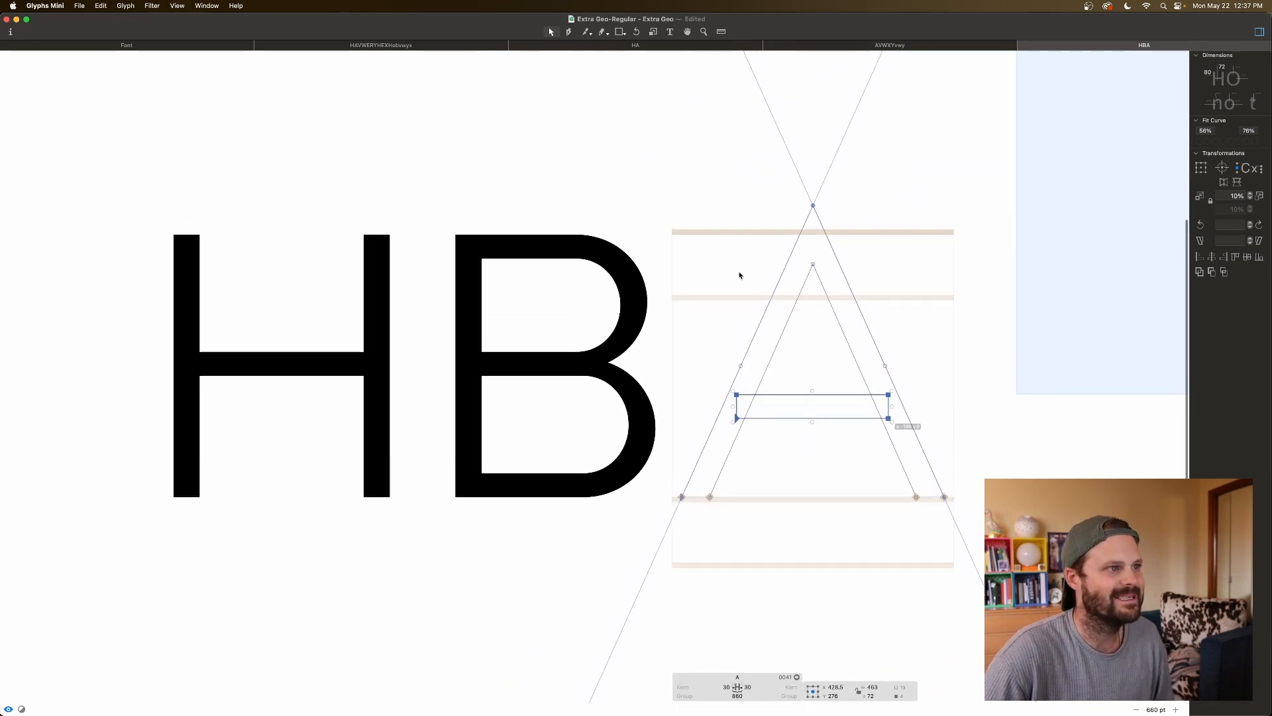
{"action": "left_click_drag", "start_coordinate": [866, 188], "coordinate": [788, 296]}
{"action": "key", "text": "shift+Down"}
{"action": "key", "text": "shift+Down"}
{"action": "key", "text": "shift+Down"}
{"action": "key", "text": "shift+Down"}
{"action": "key", "text": "shift+Down"}
{"action": "key", "text": "shift+Down"}
{"action": "key", "text": "shift+Down"}
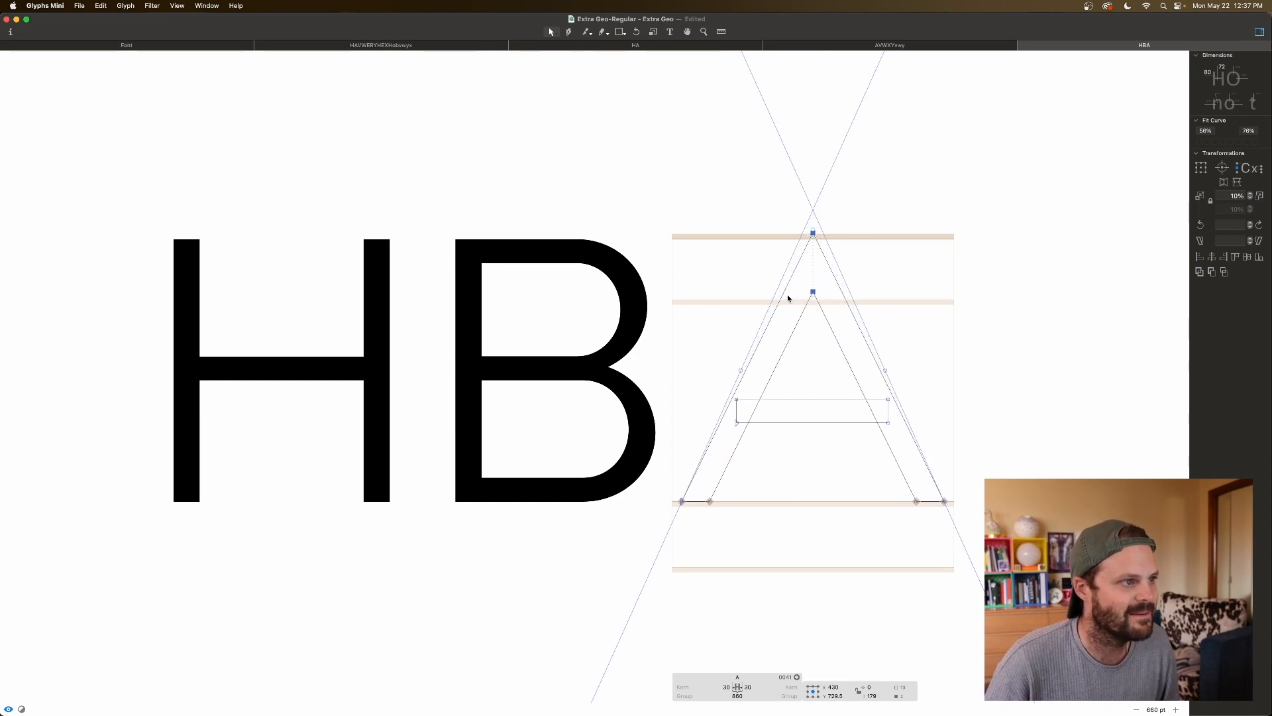
Step: Inspect the tip's overshoot, raise both apex nodes slightly to a centre of Y 731.5, and preview the A
{"action": "left_click", "coordinate": [841, 227]}
{"action": "left_click_drag", "start_coordinate": [823, 221], "coordinate": [804, 244]}
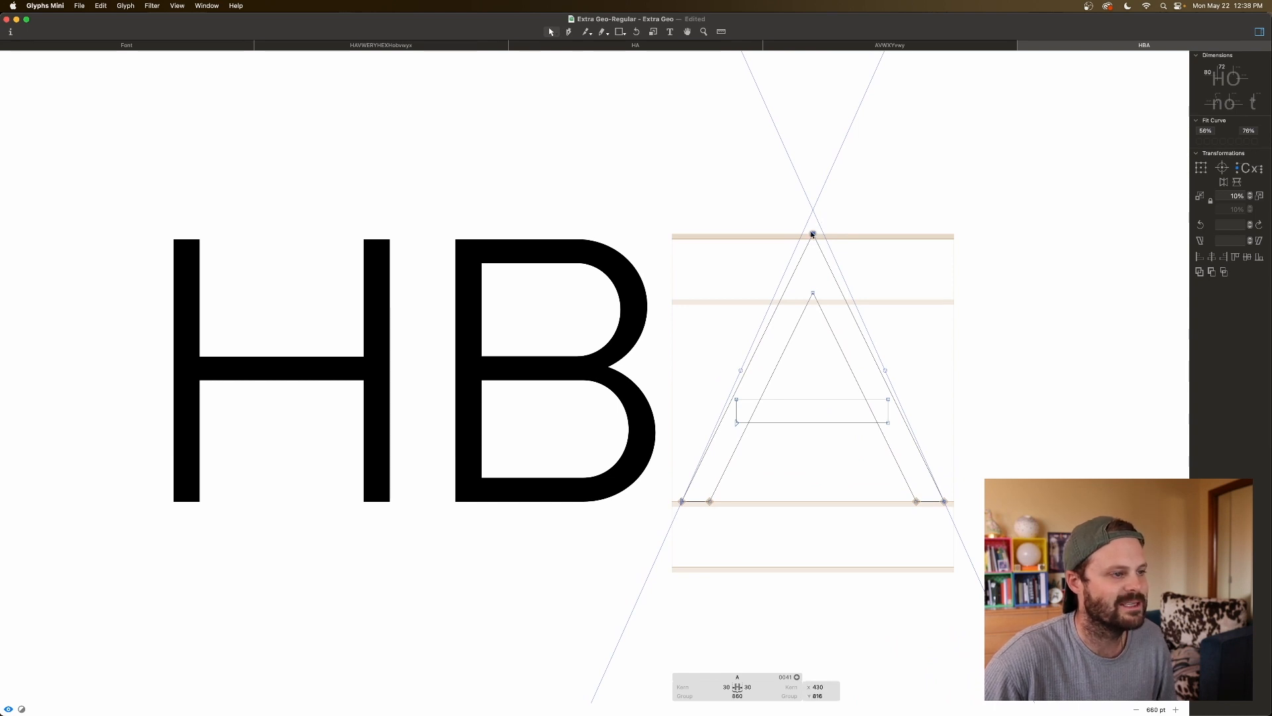
{"action": "scroll", "coordinate": [829, 228], "scroll_direction": "down", "scroll_amount": 1}
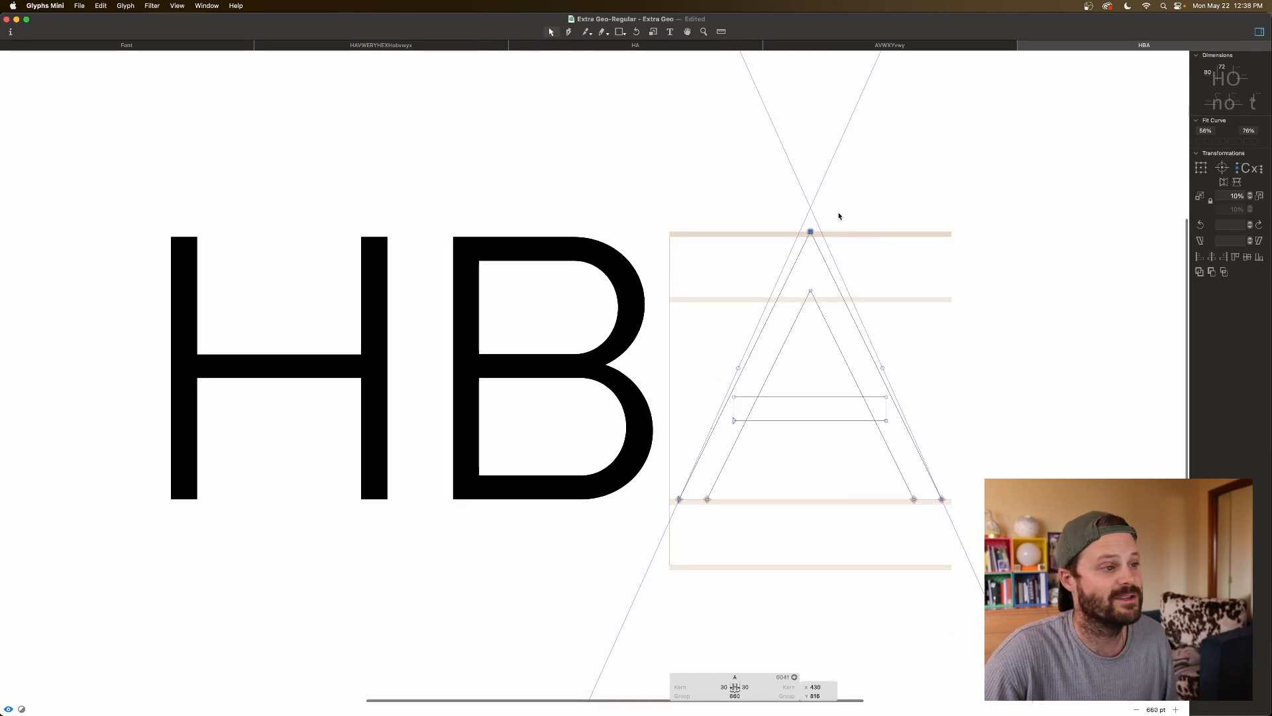
{"action": "left_click", "coordinate": [839, 215]}
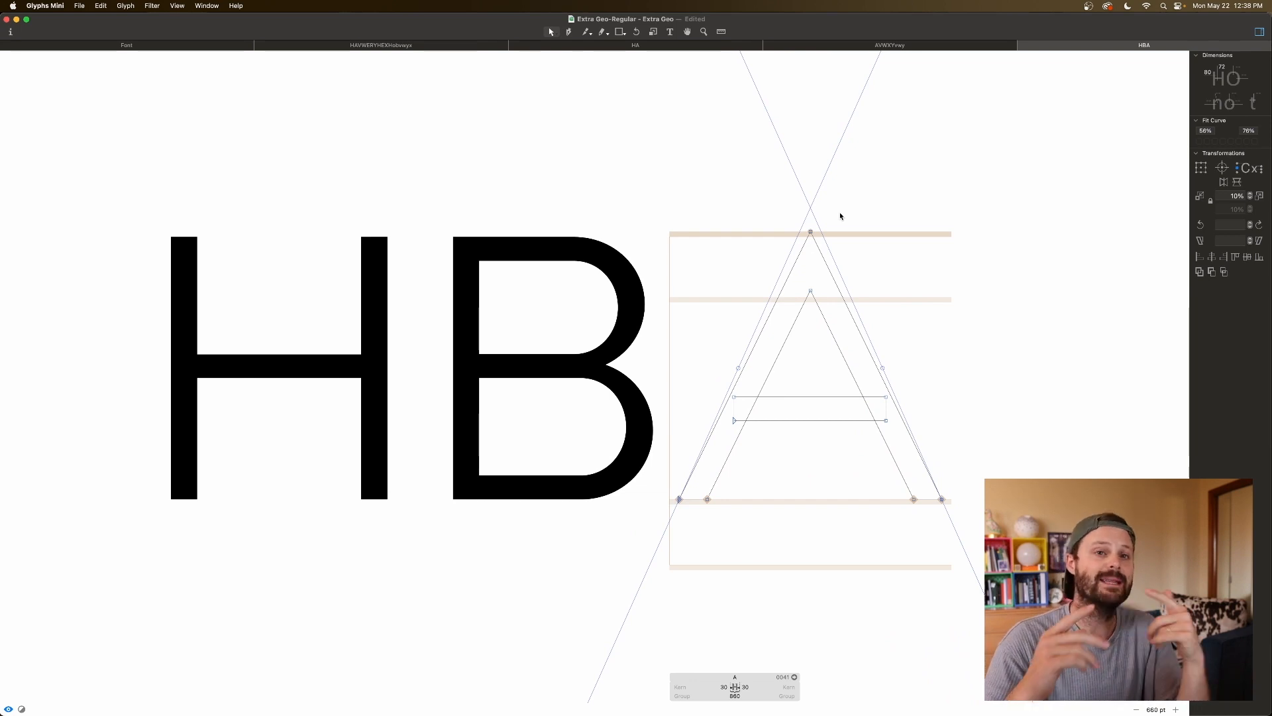
{"action": "left_click_drag", "start_coordinate": [841, 216], "coordinate": [785, 319]}
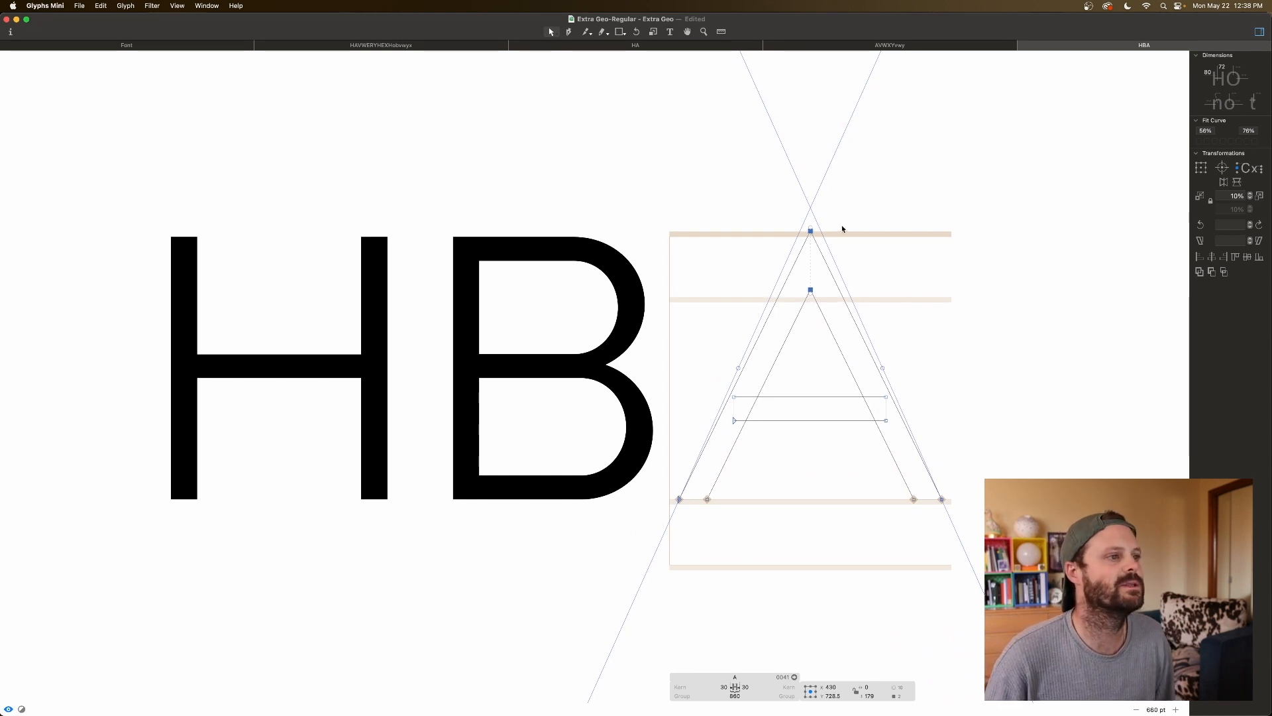
{"action": "key", "text": "Up"}
{"action": "key", "text": "Up"}
{"action": "key", "text": "space"}
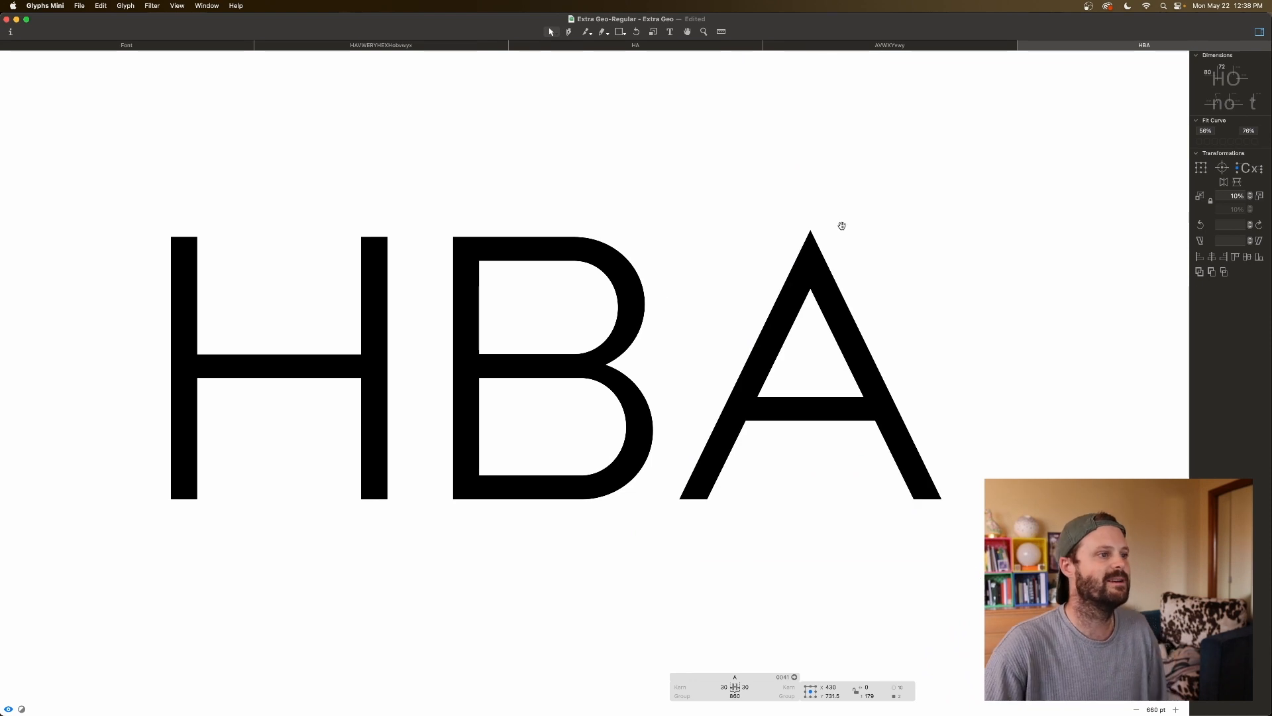
Step: Compare the pointed A with H and B at a smaller and a larger preview size
{"action": "key", "text": "super+minus"}
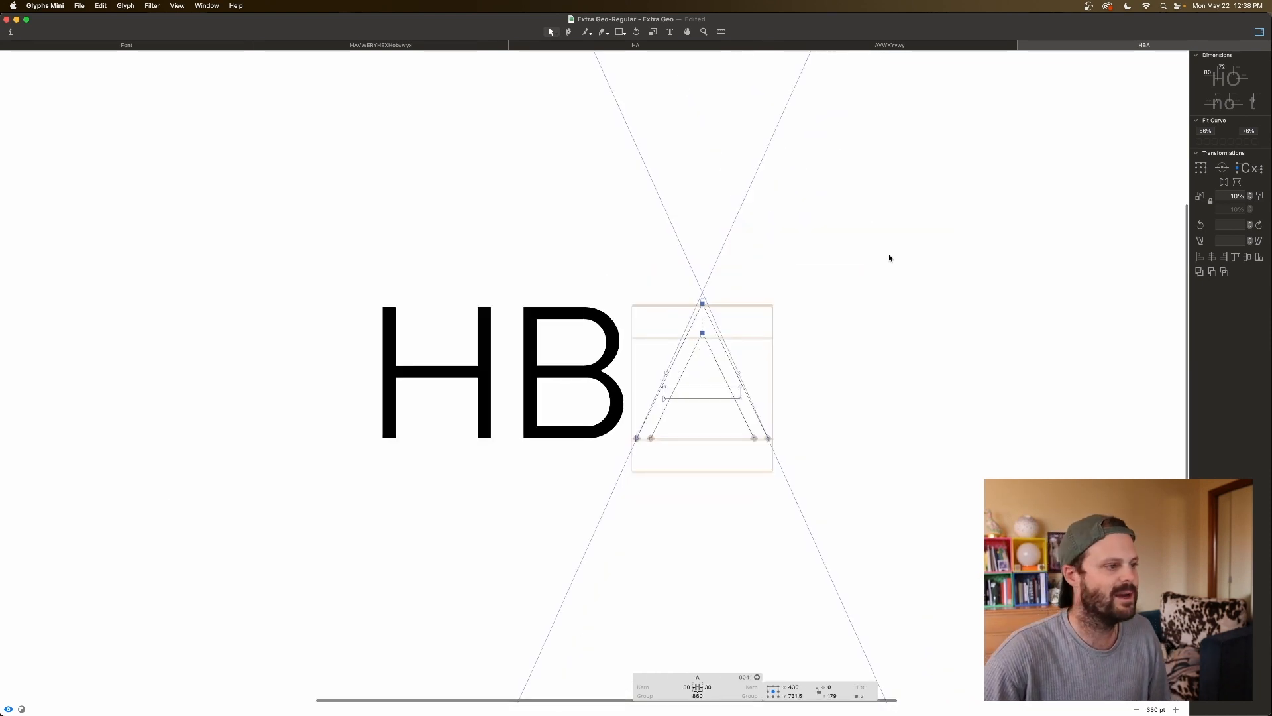
{"action": "key", "text": "space"}
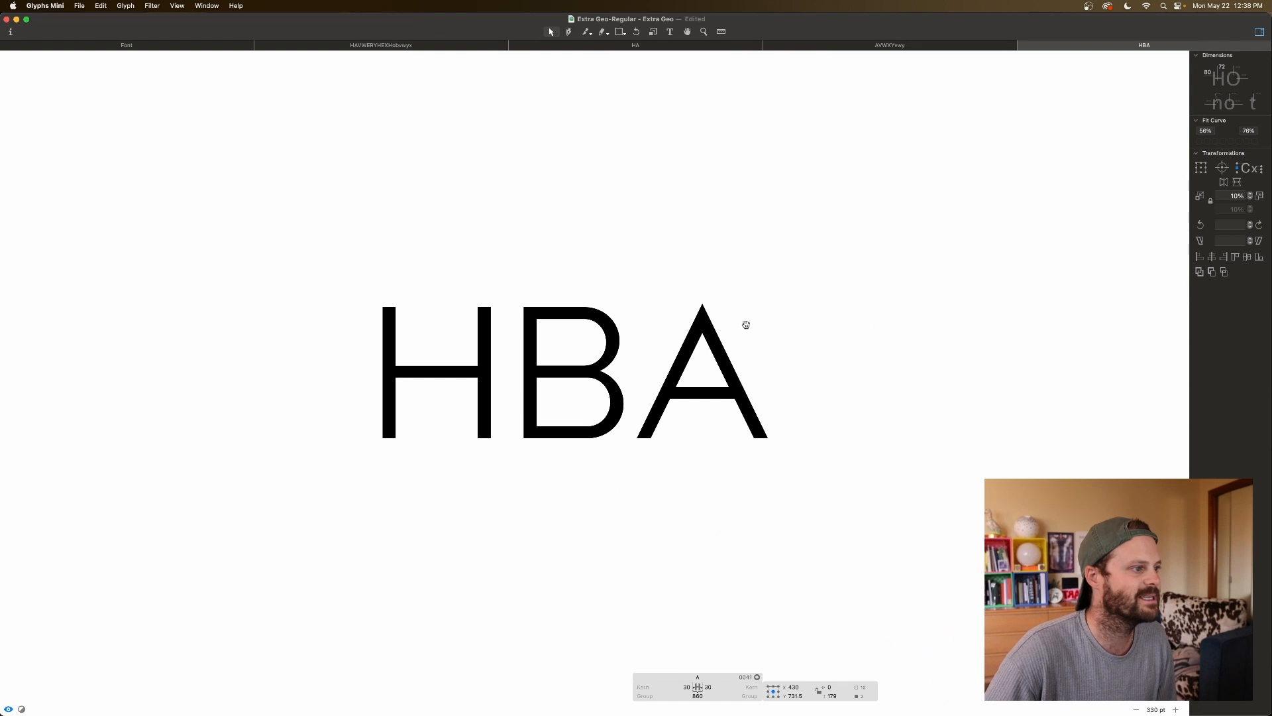
{"action": "left_click_drag", "start_coordinate": [732, 284], "coordinate": [690, 343]}
{"action": "key", "text": "space"}
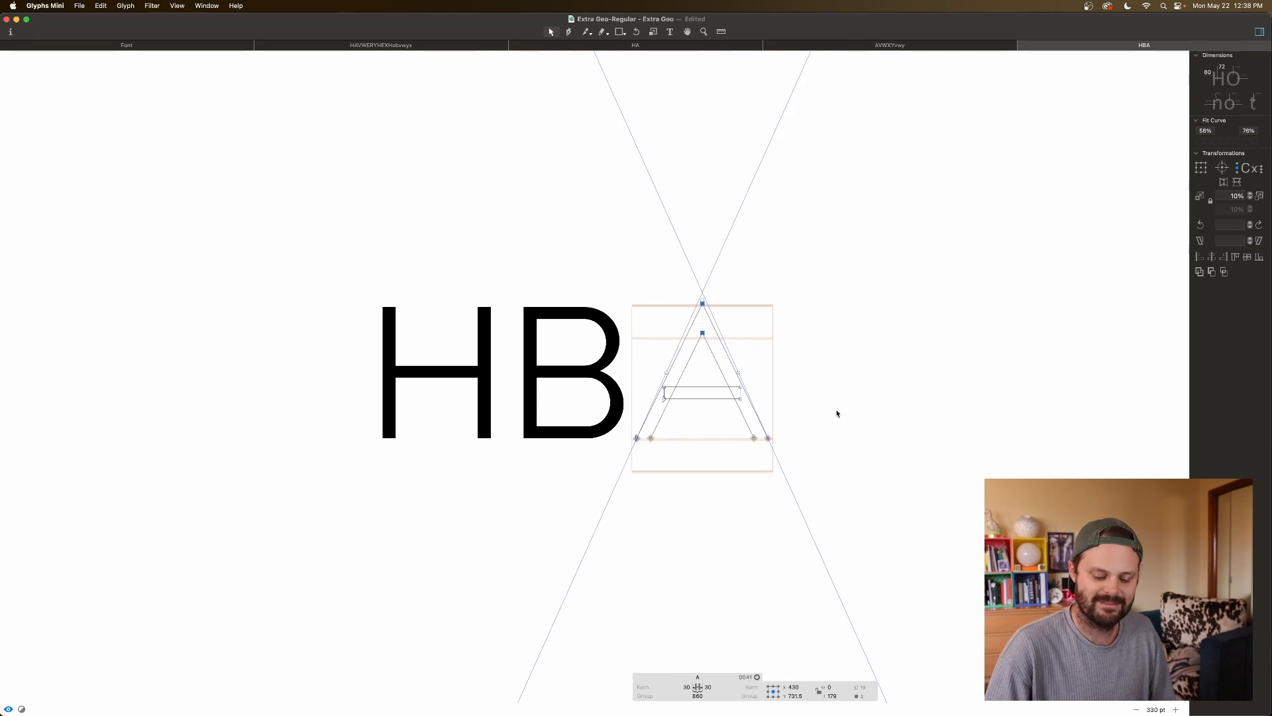
{"action": "key", "text": "super+plus"}
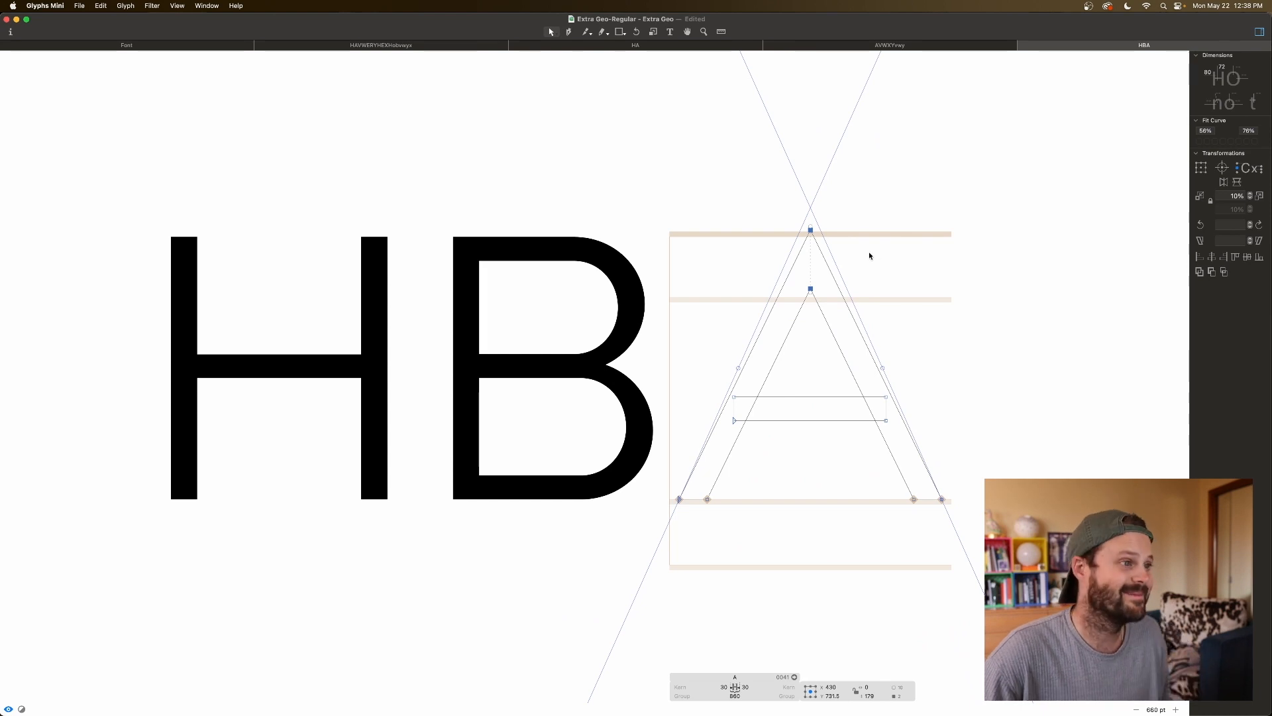
{"action": "key", "text": "space"}
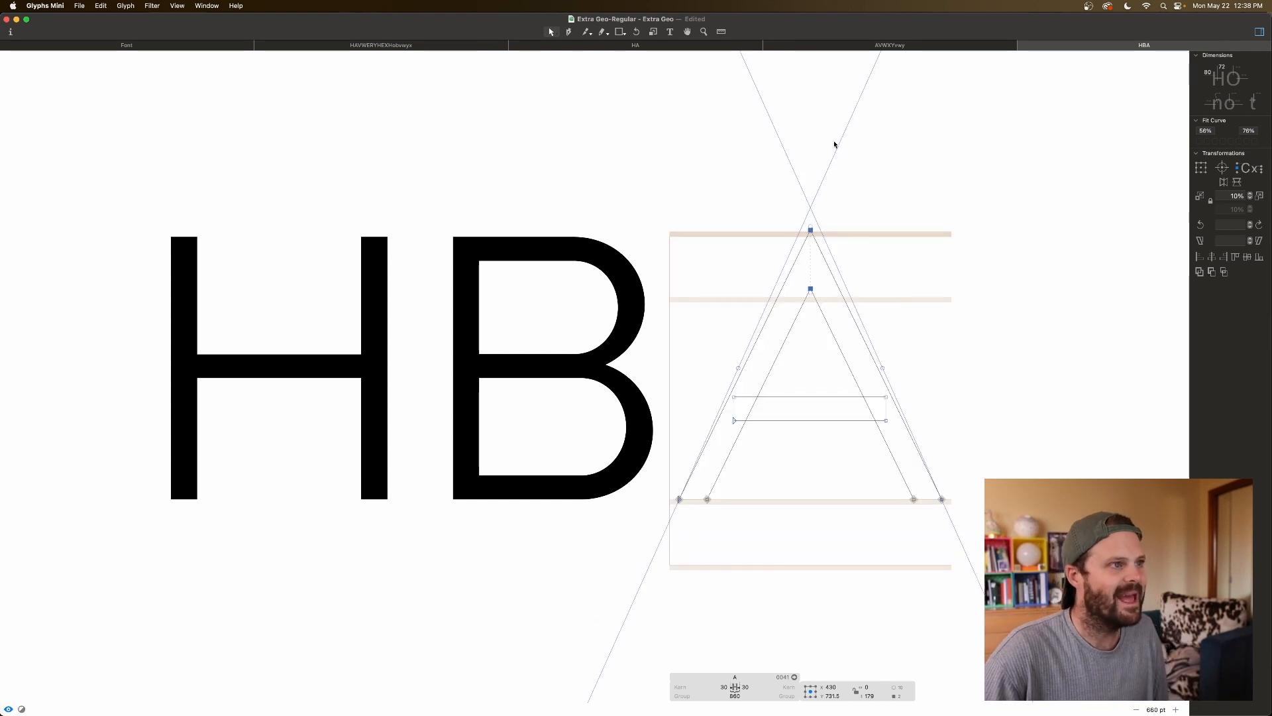
Step: Measure the A's right diagonal near the apex and foot, then raise the inner apex node to Y 655
{"action": "key", "text": "l"}
{"action": "left_click_drag", "start_coordinate": [815, 302], "coordinate": [881, 263]}
{"action": "left_click_drag", "start_coordinate": [896, 491], "coordinate": [954, 463]}
{"action": "key", "text": "v"}
{"action": "left_click", "coordinate": [812, 289]}
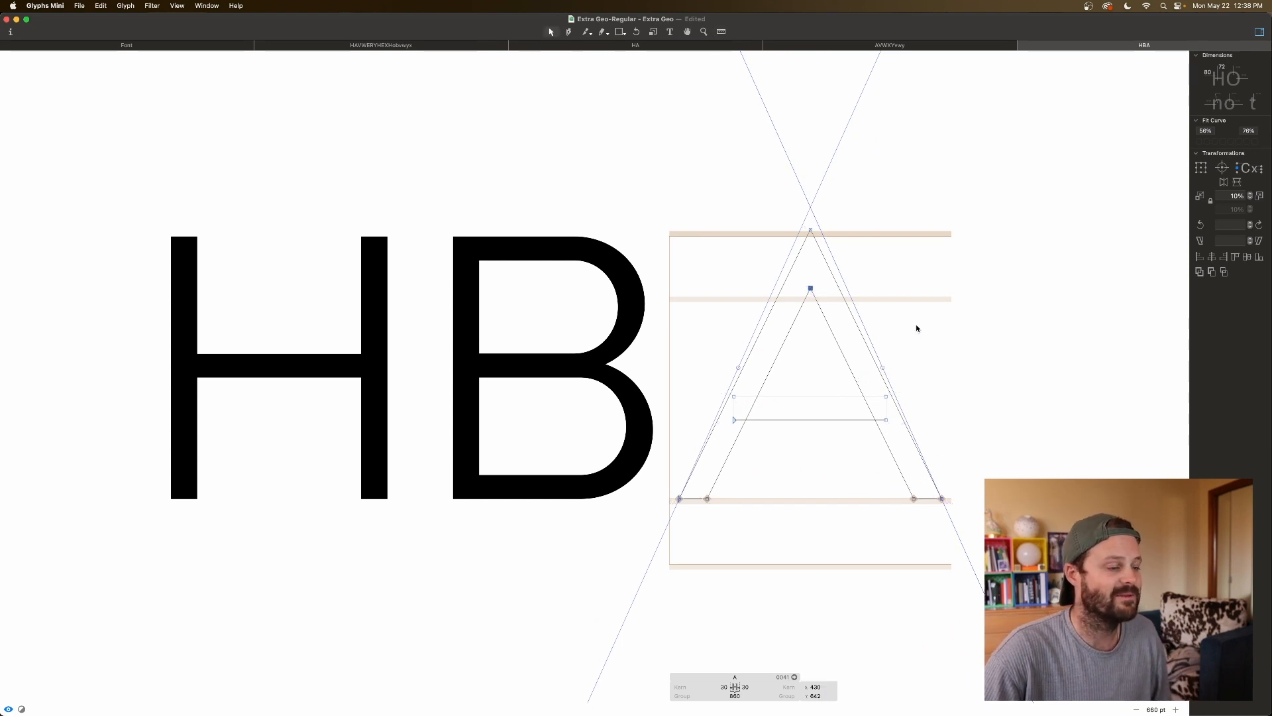
{"action": "key", "text": "Up"}
{"action": "key", "text": "Up"}
{"action": "key", "text": "Up"}
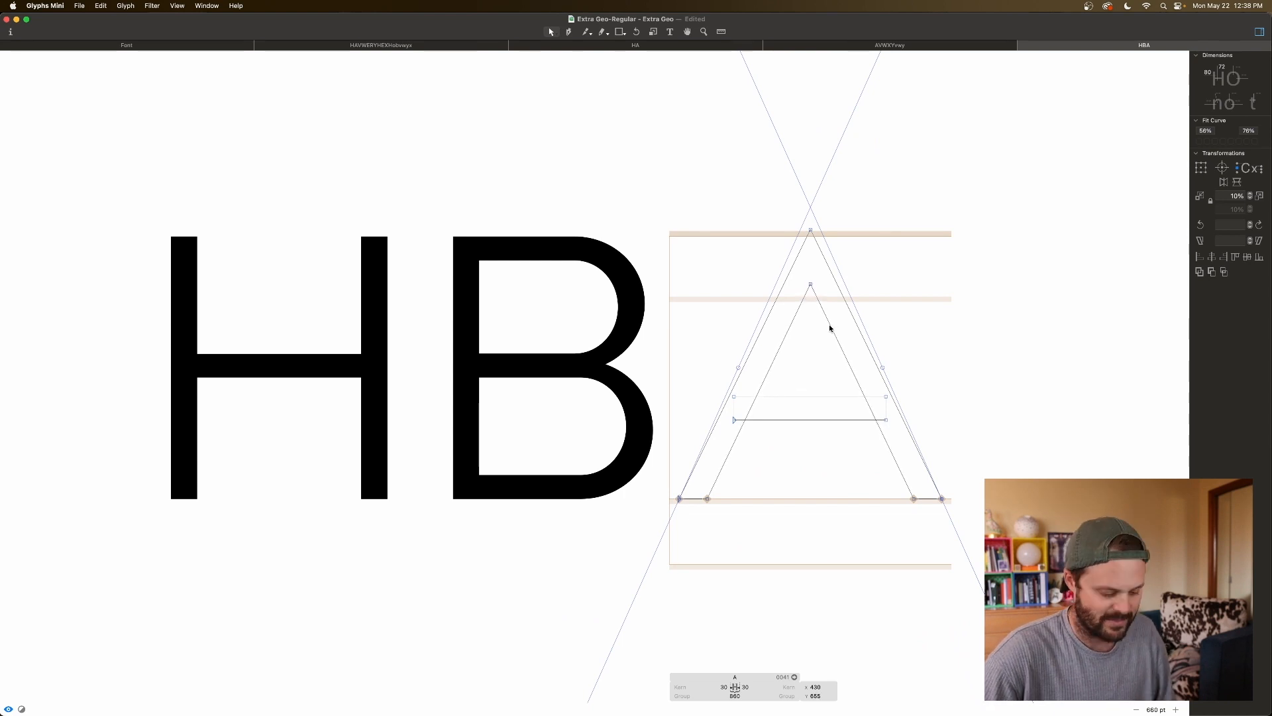
Step: Re-measure the right diagonal near the apex and lower the A's inner apex node to Y 653
{"action": "key", "text": "l"}
{"action": "left_click_drag", "start_coordinate": [819, 310], "coordinate": [897, 264]}
{"action": "key", "text": "v"}
{"action": "left_click", "coordinate": [810, 285]}
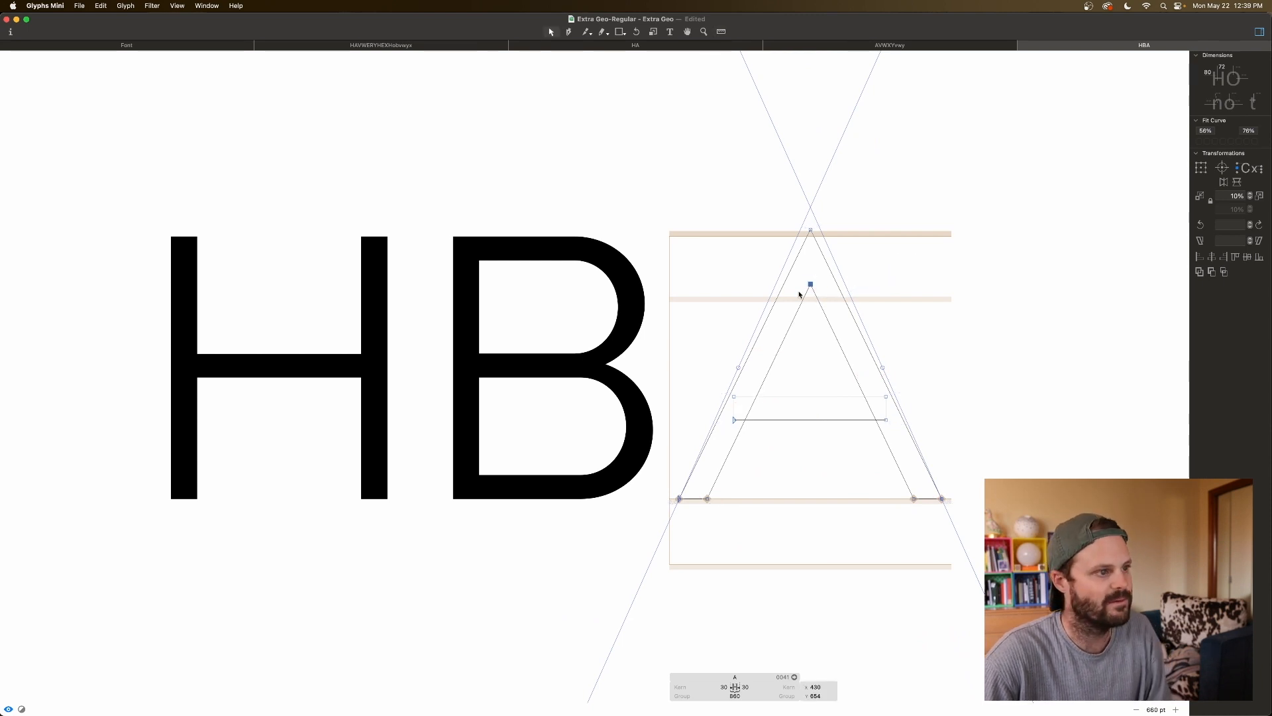
{"action": "key", "text": "l"}
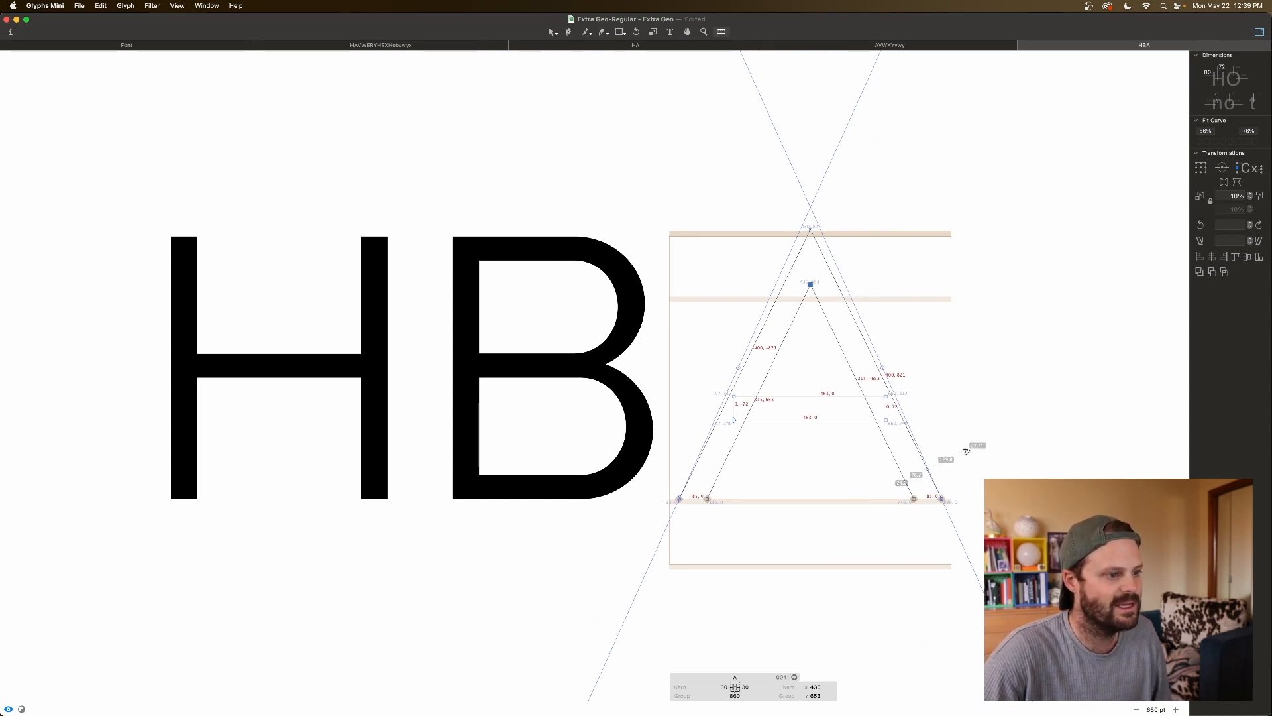
Step: Nudge the A's inner foot nodes slightly inward, the left one to X 117, then measure the right foot and preview the letter
{"action": "key", "text": "v"}
{"action": "left_click_drag", "start_coordinate": [920, 490], "coordinate": [898, 512]}
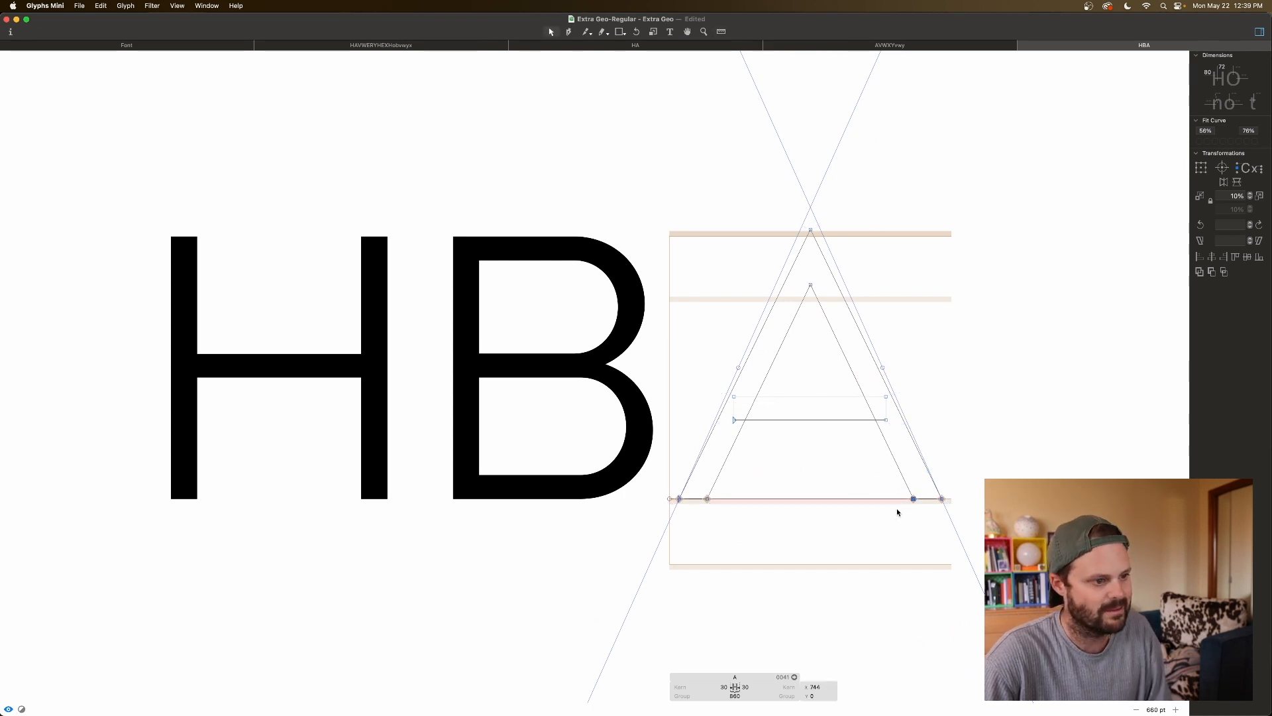
{"action": "left_click_drag", "start_coordinate": [717, 490], "coordinate": [696, 516]}
{"action": "key", "text": "Right"}
{"action": "key", "text": "Right"}
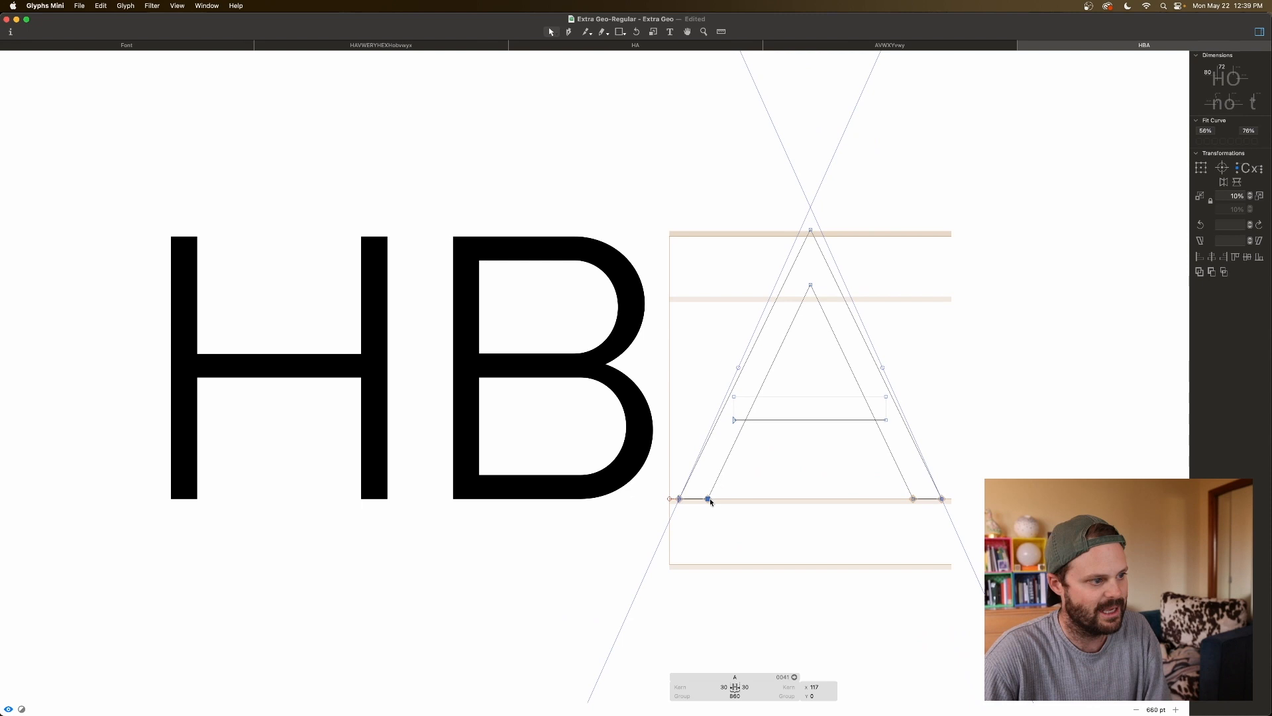
{"action": "key", "text": "l"}
{"action": "left_click_drag", "start_coordinate": [902, 493], "coordinate": [974, 452]}
{"action": "key", "text": "space"}
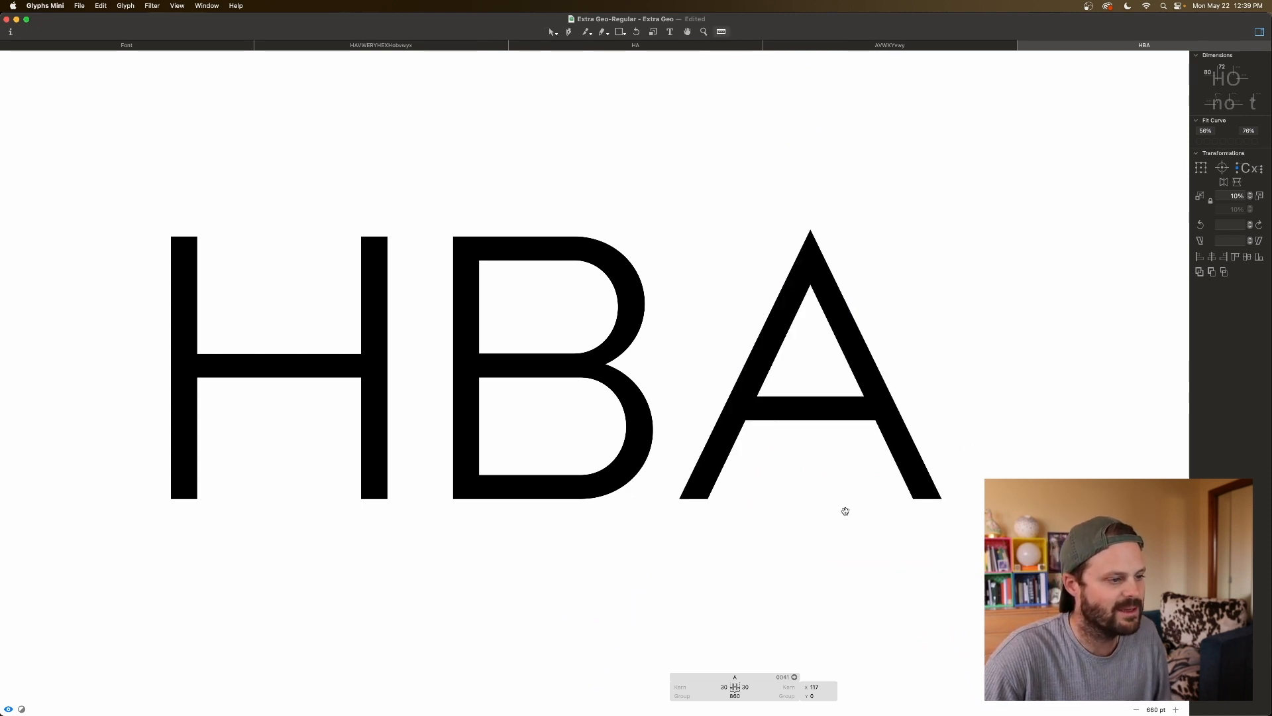
Step: Lower the A's crossbar to a centre of Y 261 and preview it beside H and B at smaller and larger sizes
{"action": "key", "text": "super+minus"}
{"action": "key", "text": "v"}
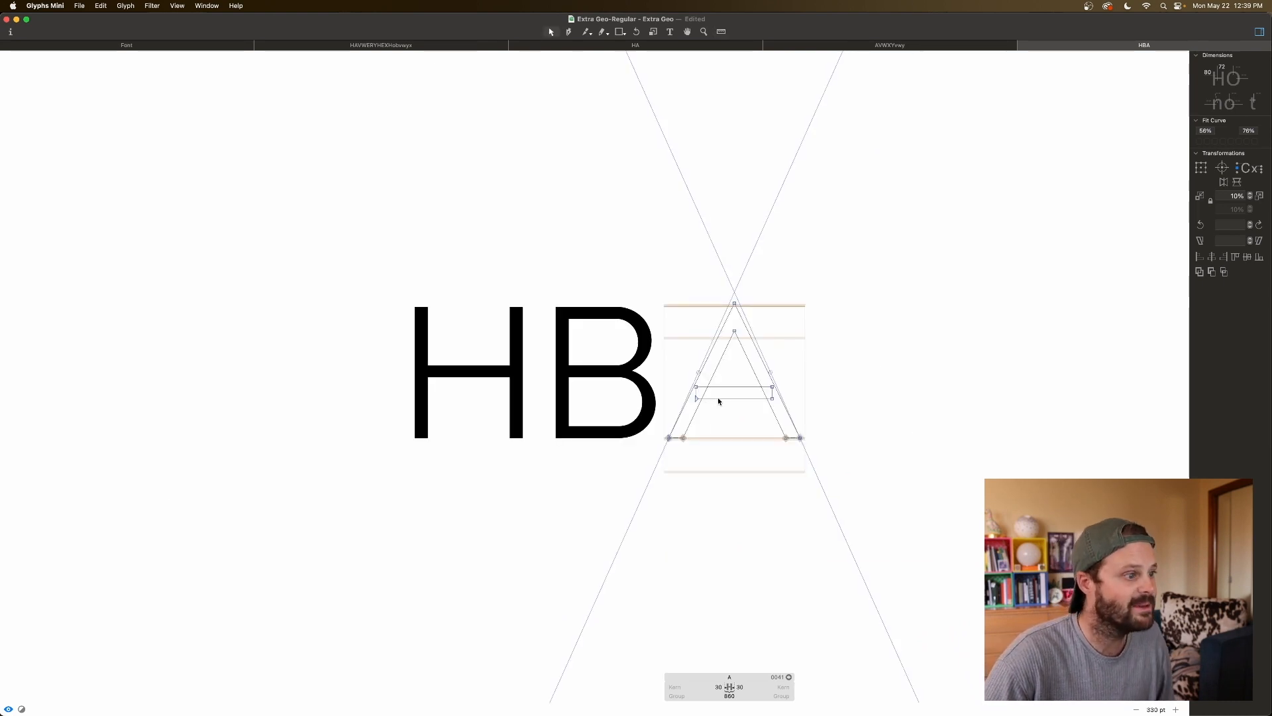
{"action": "left_click", "coordinate": [717, 396]}
{"action": "key", "text": "space"}
{"action": "key", "text": "shift+Down"}
{"action": "key", "text": "shift+Down"}
{"action": "key", "text": "Down"}
{"action": "key", "text": "Down"}
{"action": "key", "text": "Down"}
{"action": "key", "text": "Down"}
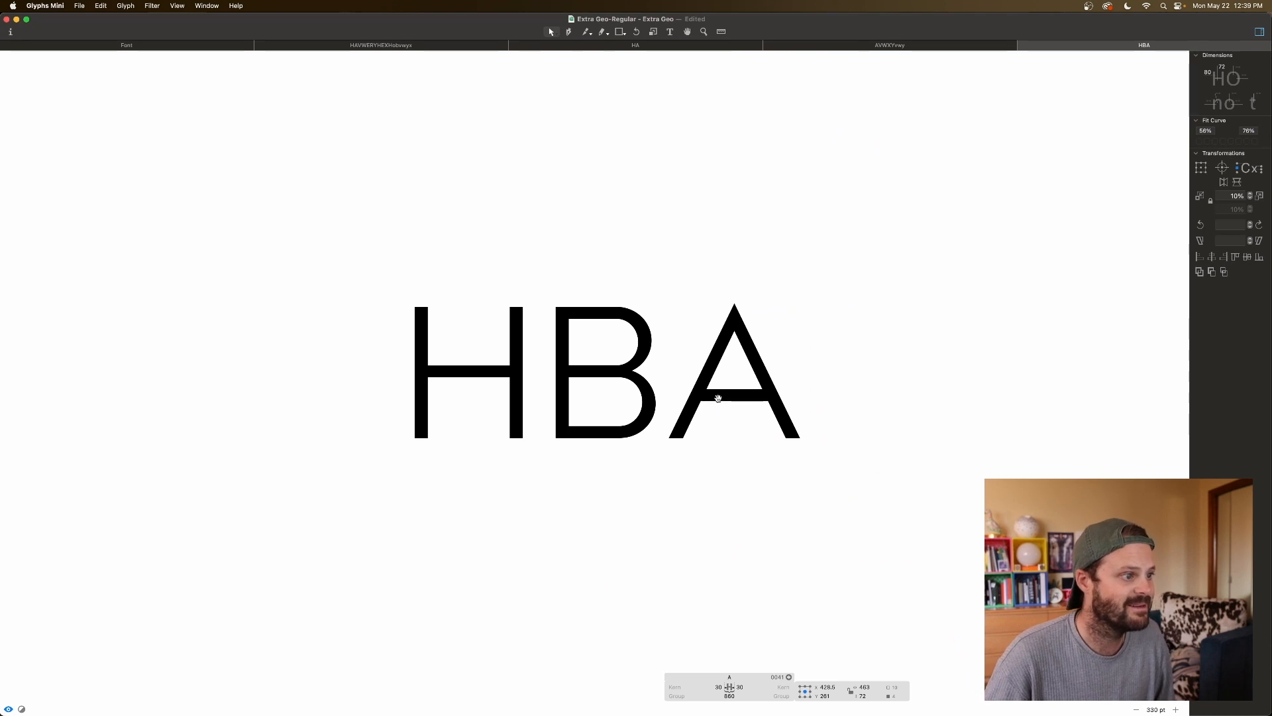
{"action": "key", "text": "super+equal"}
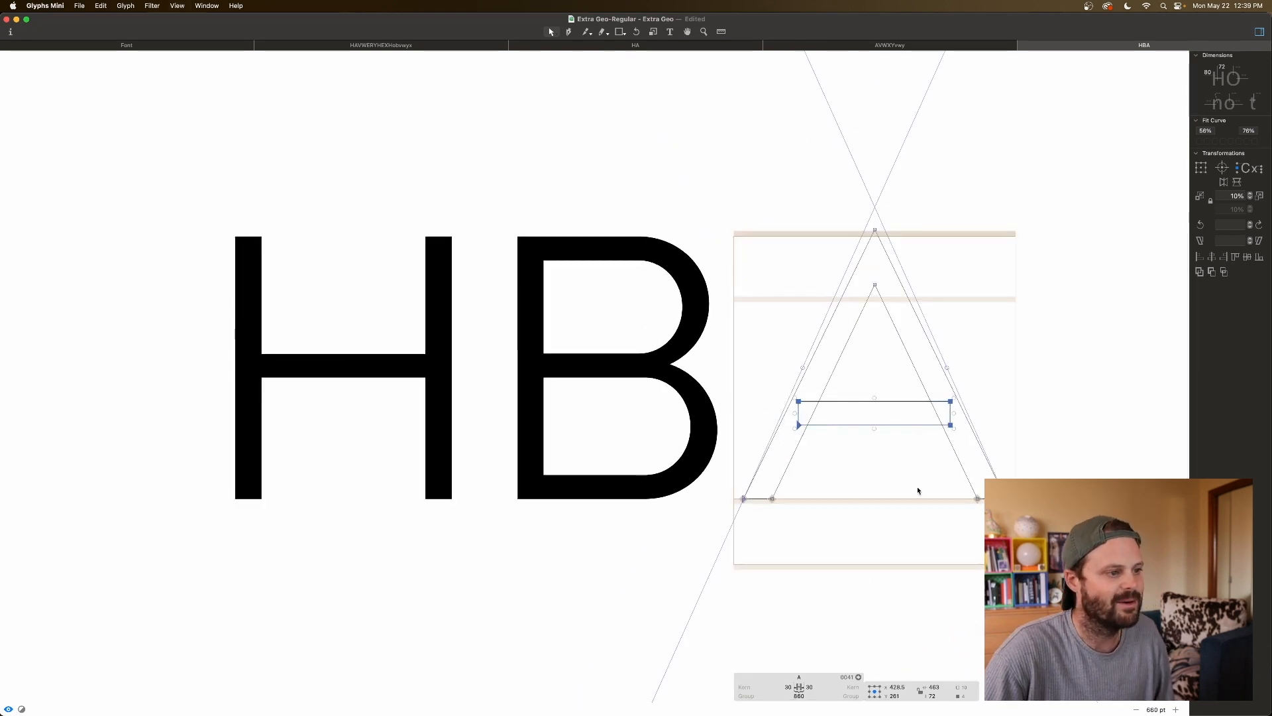
{"action": "scroll", "coordinate": [919, 491], "scroll_direction": "right", "scroll_amount": 3}
{"action": "key", "text": "space"}
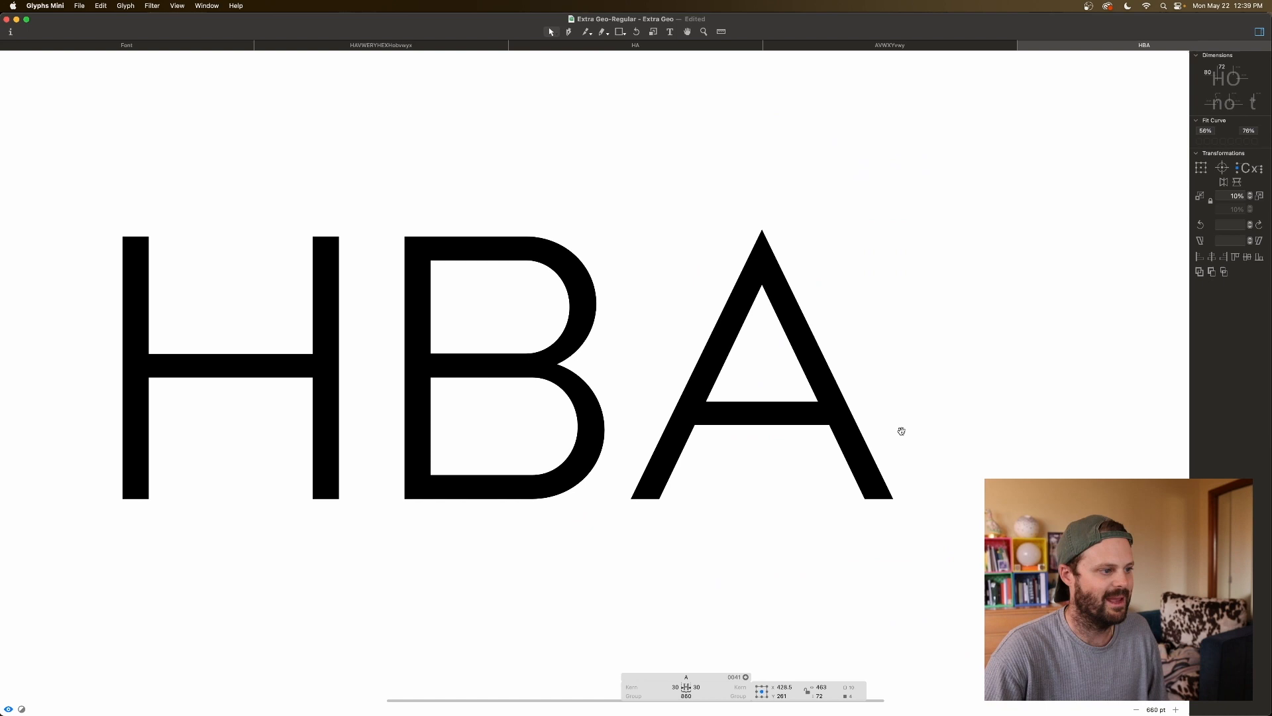
Step: Copy all of the A's outlines, add a V after the A, and paste the outlines into the V glyph
{"action": "key", "text": "super+a"}
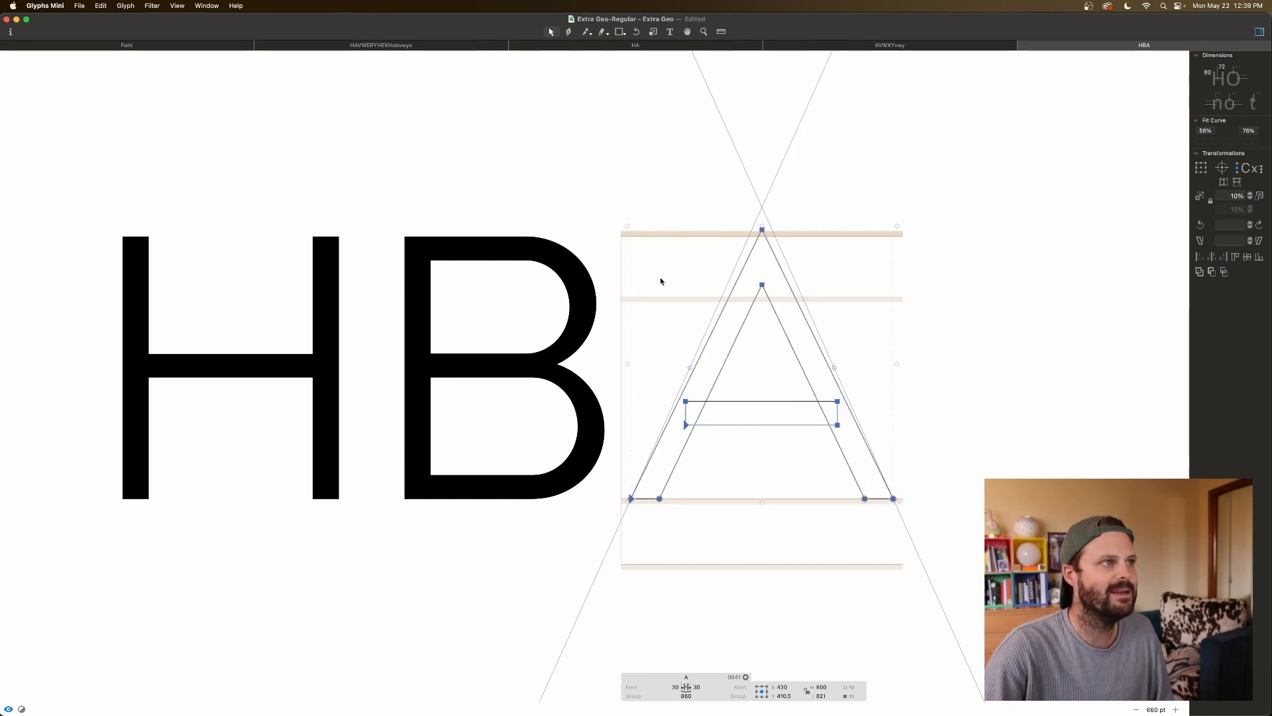
{"action": "left_click", "coordinate": [671, 31]}
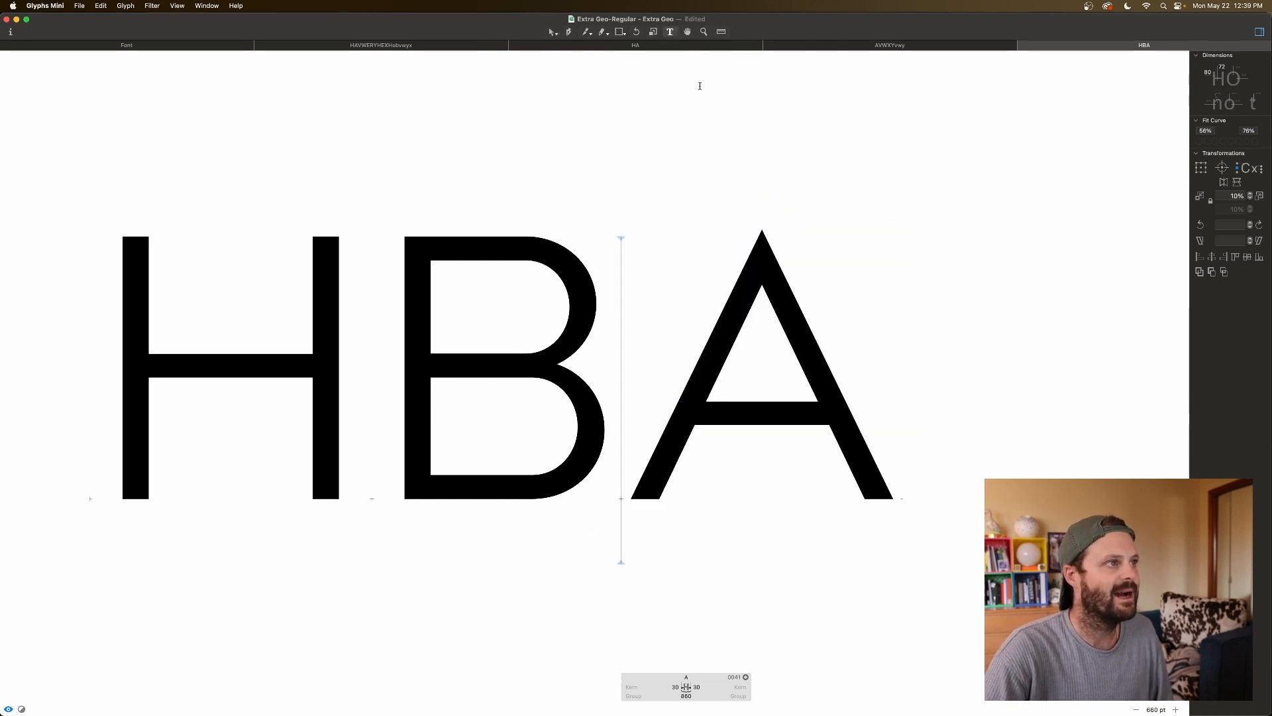
{"action": "type", "text": "V"}
{"action": "scroll", "coordinate": [886, 310], "scroll_direction": "right", "scroll_amount": 3}
{"action": "double_click", "coordinate": [891, 309]}
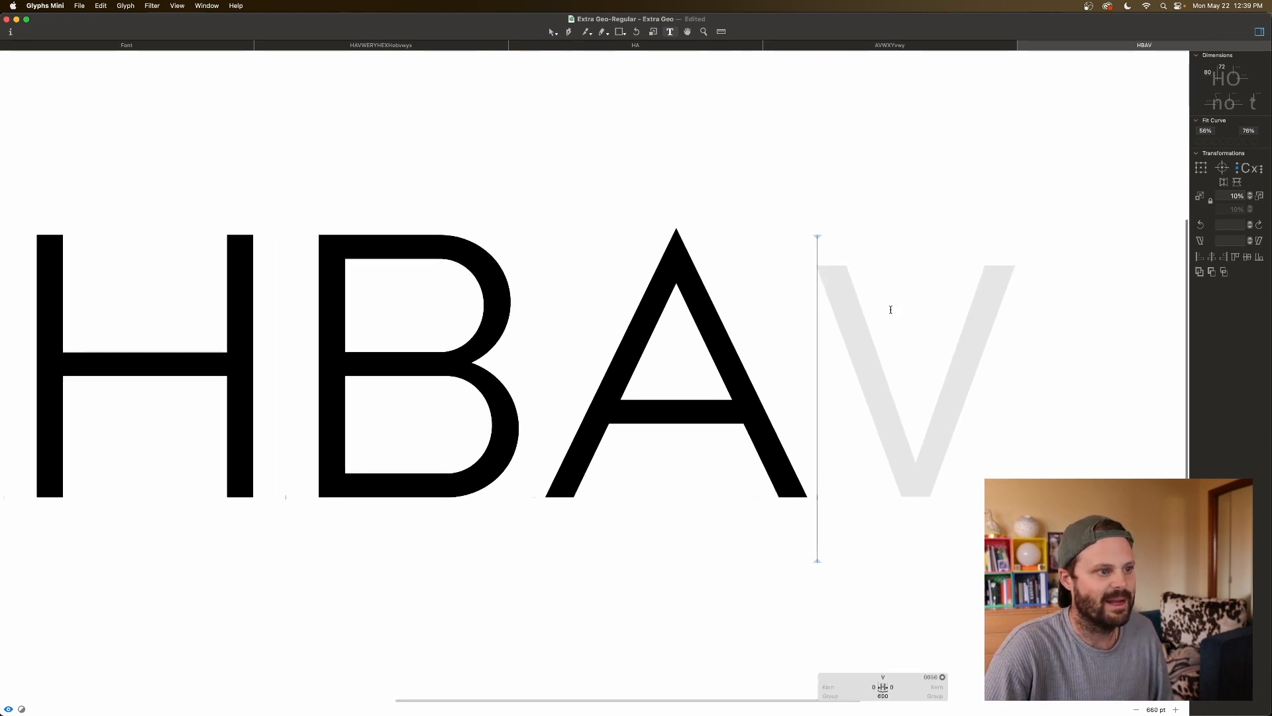
{"action": "key", "text": "super+v"}
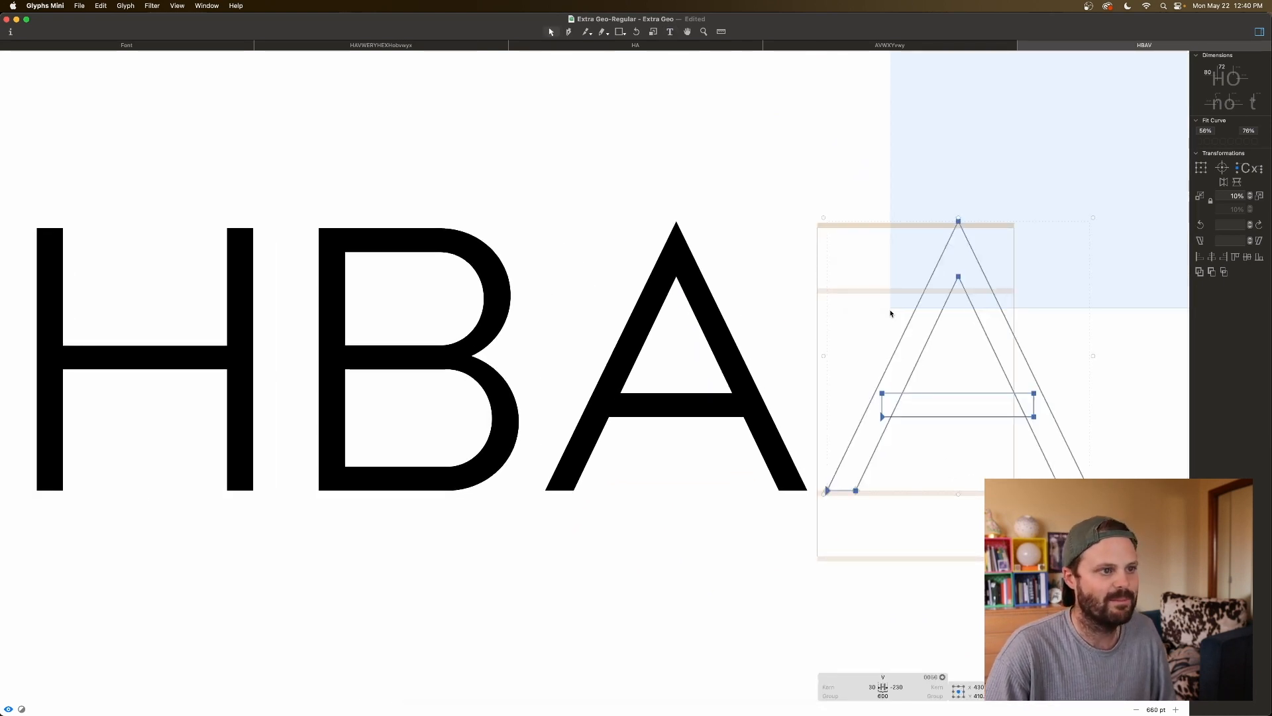
Step: Flip the pasted outlines vertically, delete the crossbar, and preview the V
{"action": "left_click", "coordinate": [951, 390]}
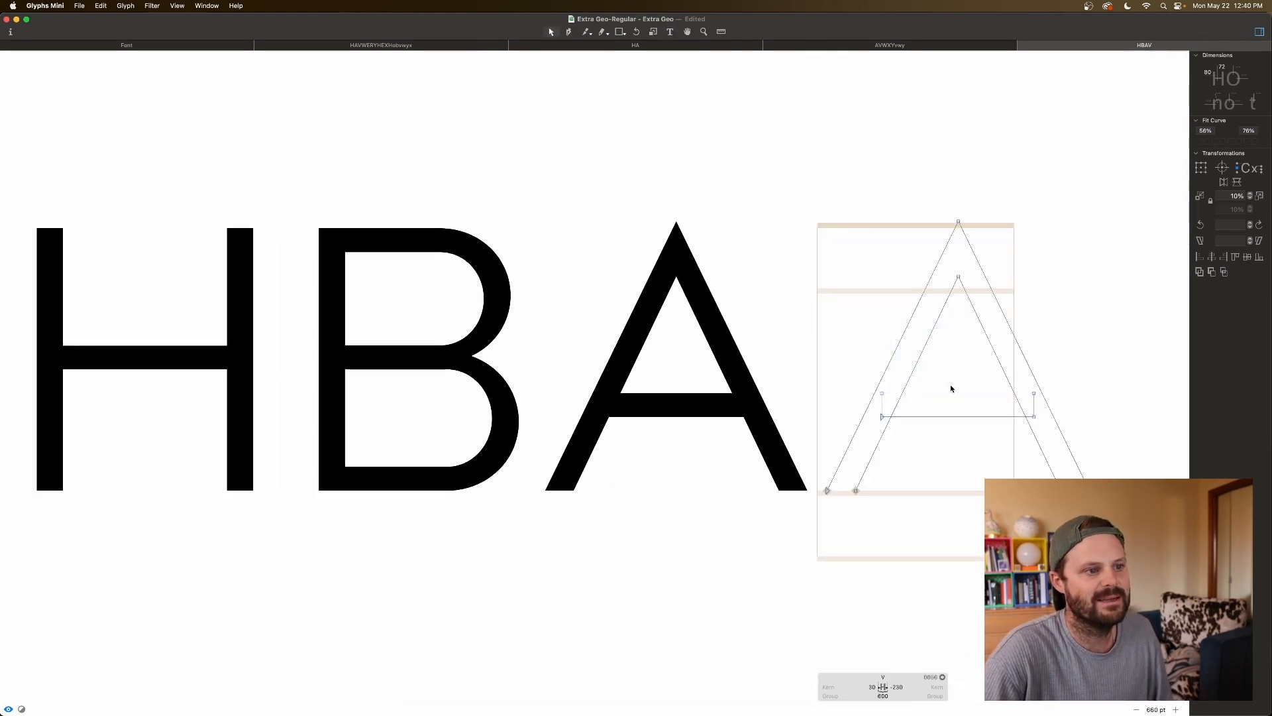
{"action": "left_click", "coordinate": [1238, 185]}
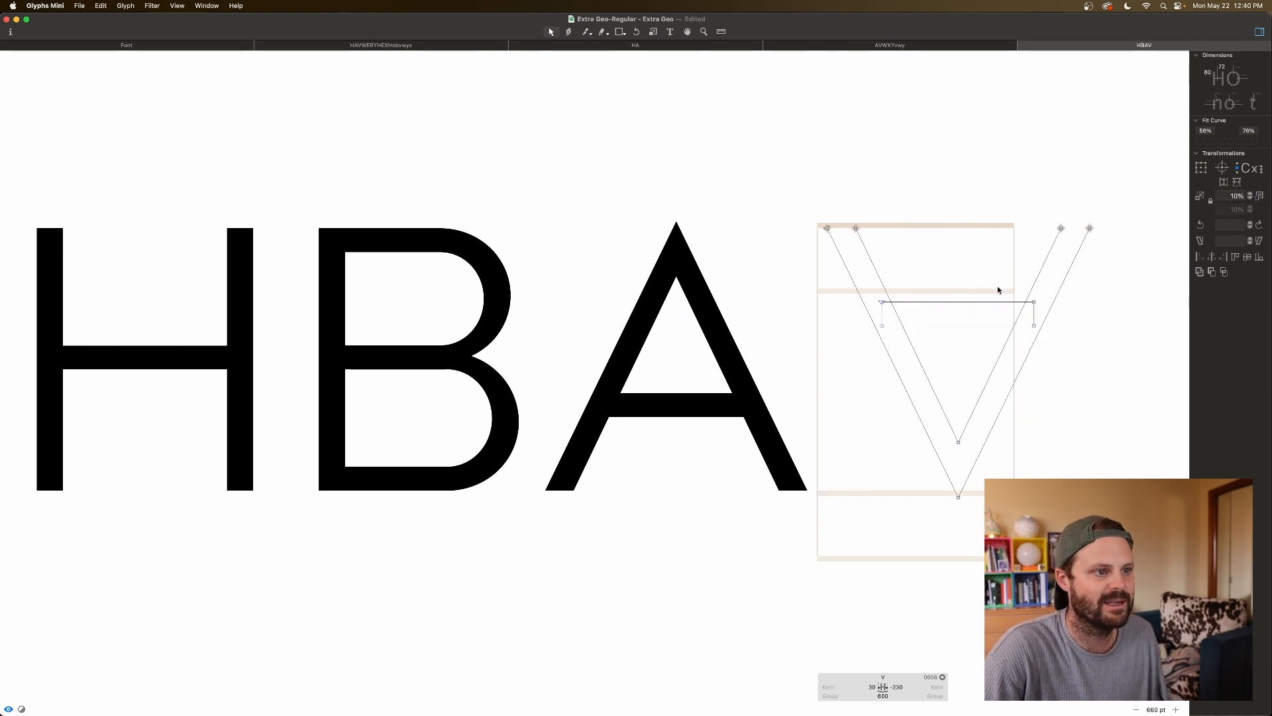
{"action": "double_click", "coordinate": [997, 303]}
{"action": "key", "text": "Delete"}
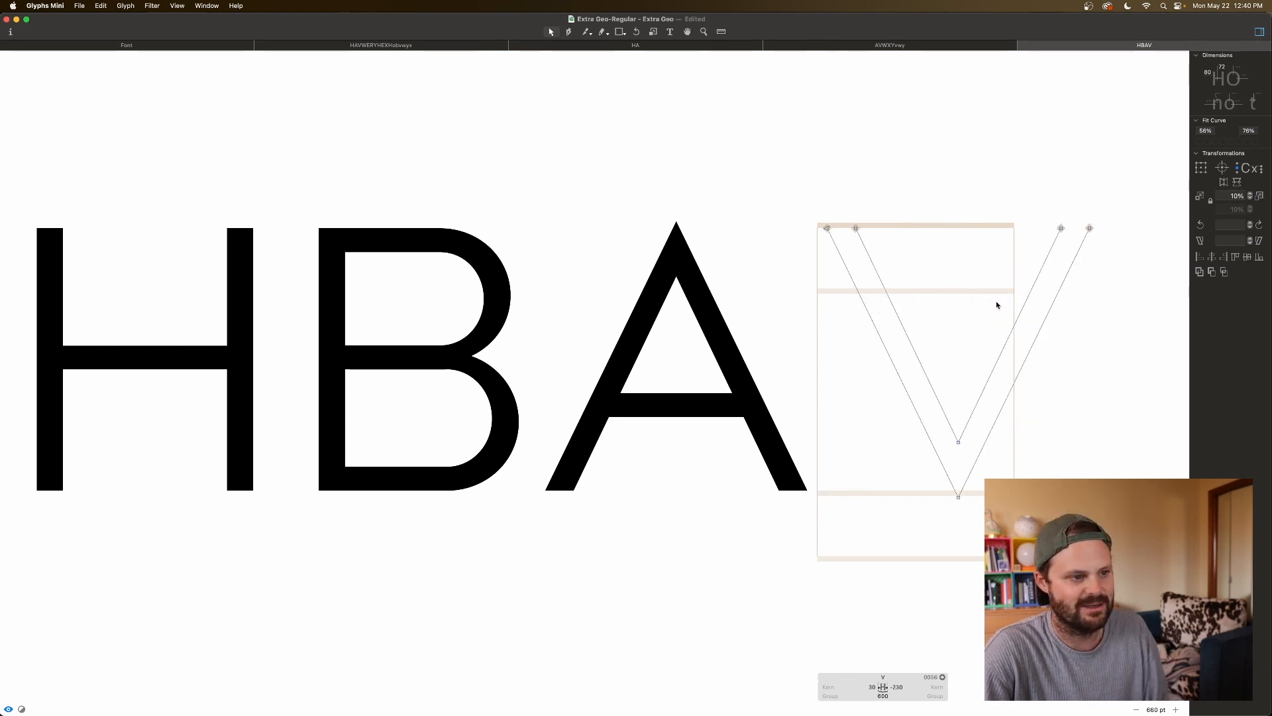
{"action": "key", "text": "space"}
Step: Set the V's left and right sidebearings to 10
{"action": "left_click", "coordinate": [872, 686]}
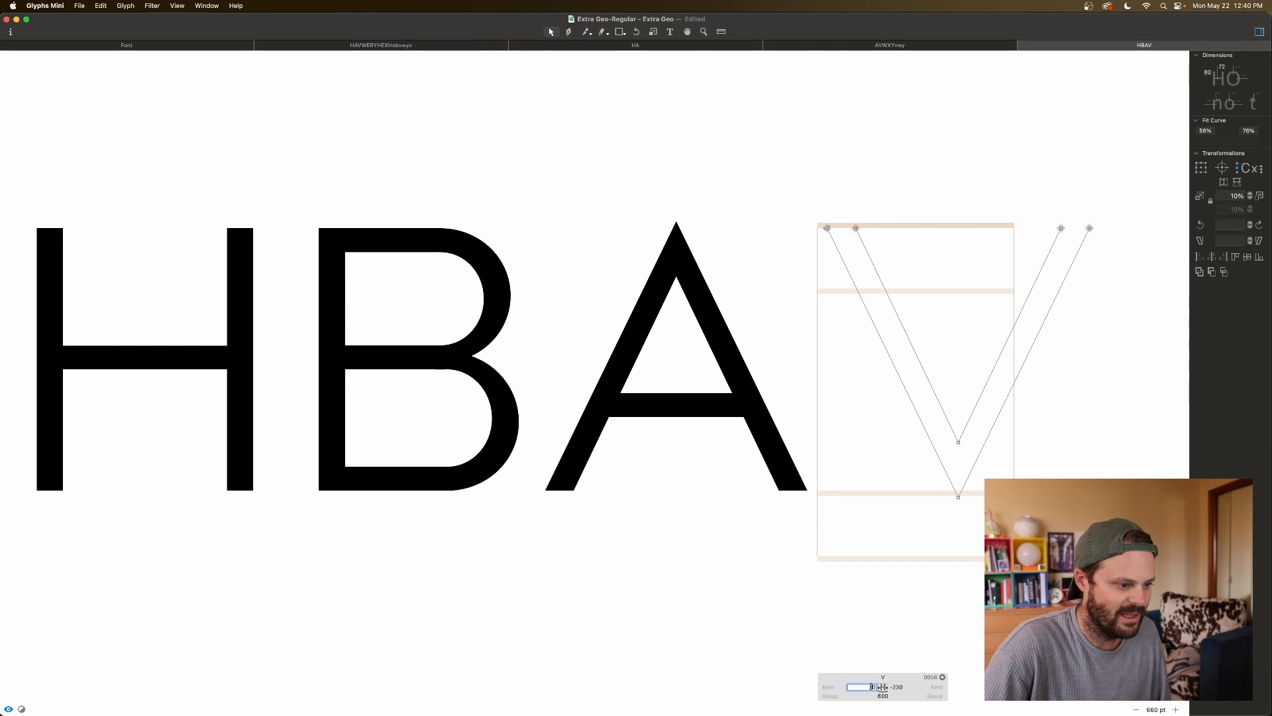
{"action": "key", "text": "BackSpace"}
{"action": "type", "text": "10"}
{"action": "key", "text": "Tab"}
{"action": "type", "text": "10"}
{"action": "key", "text": "Tab"}
{"action": "left_click", "coordinate": [886, 459]}
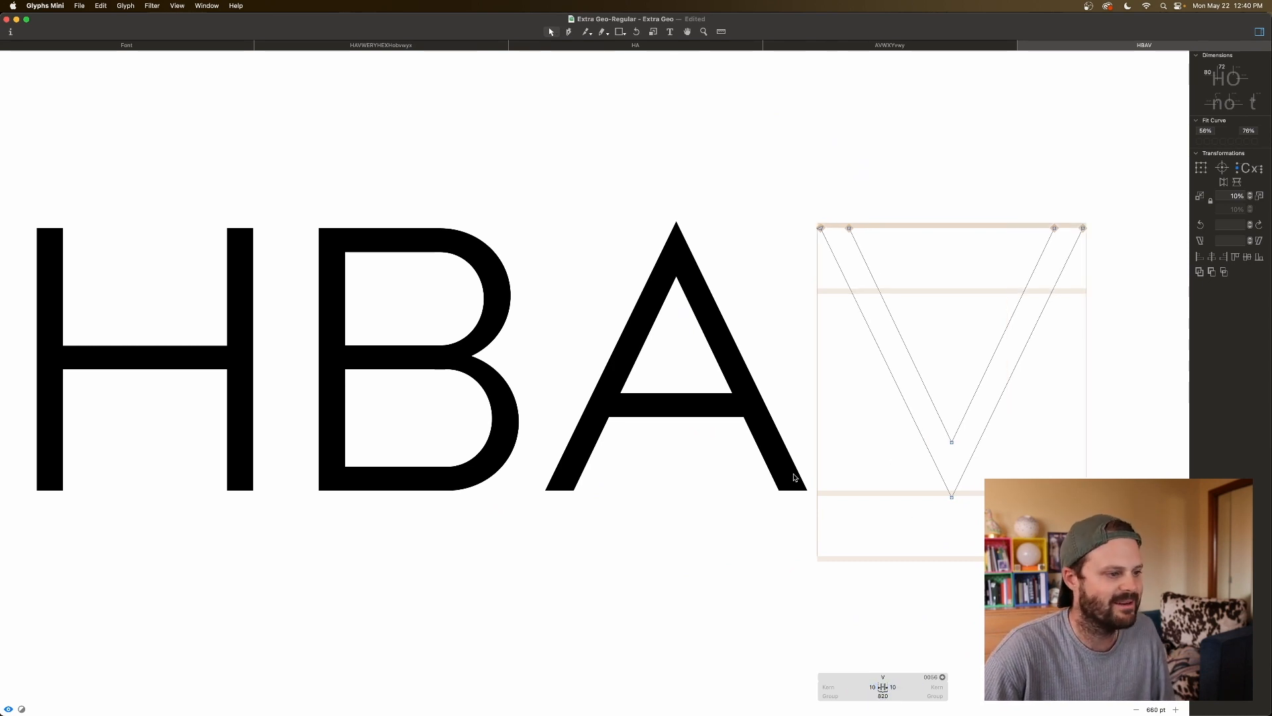
Step: Set the A's left and right sidebearings to 10
{"action": "double_click", "coordinate": [747, 493]}
{"action": "left_click", "coordinate": [594, 688]}
{"action": "key", "text": "BackSpace"}
{"action": "type", "text": "10"}
{"action": "key", "text": "Tab"}
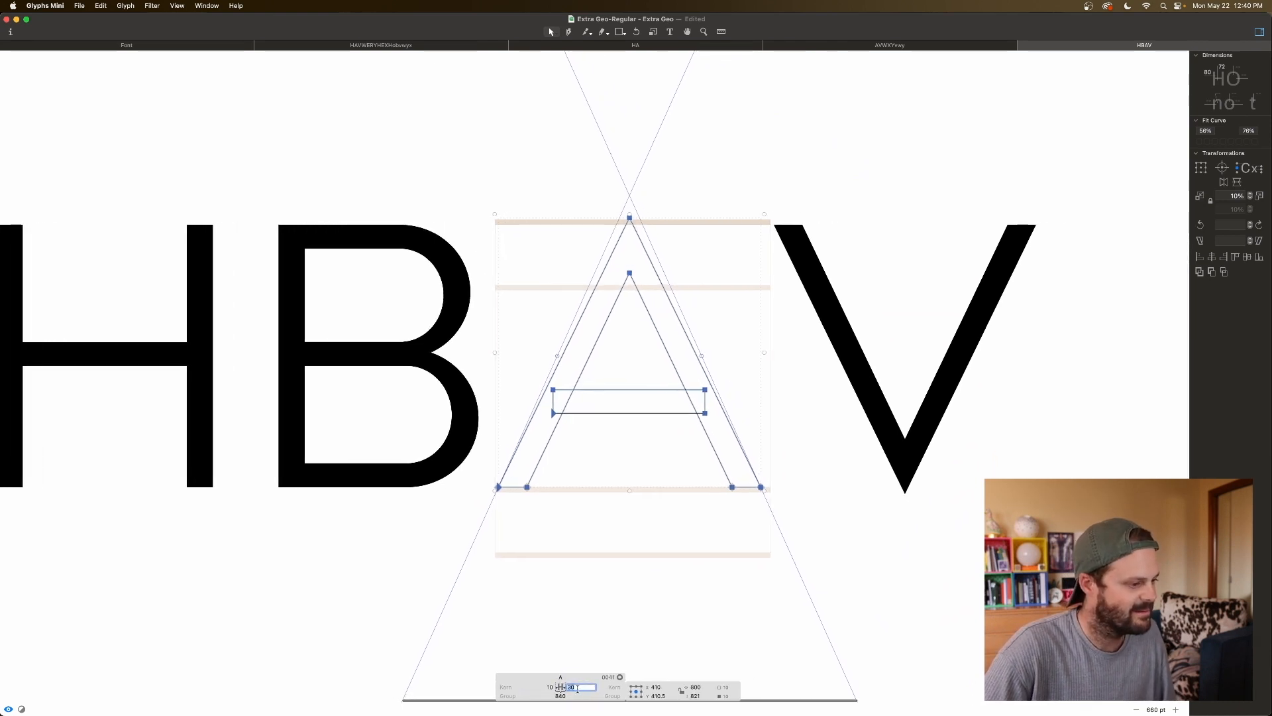
{"action": "type", "text": "10"}
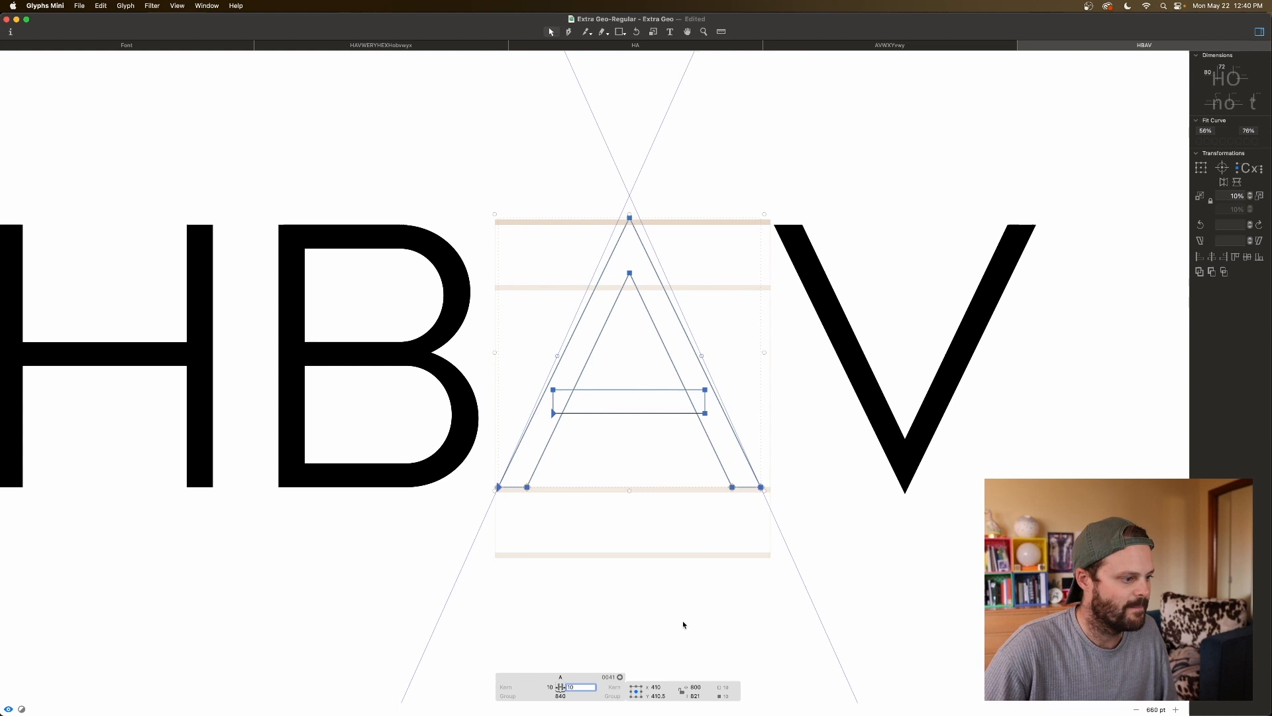
Step: Link the V's left and right sidebearings to the A by entering A as their metrics key
{"action": "double_click", "coordinate": [880, 480]}
{"action": "left_click", "coordinate": [818, 686]}
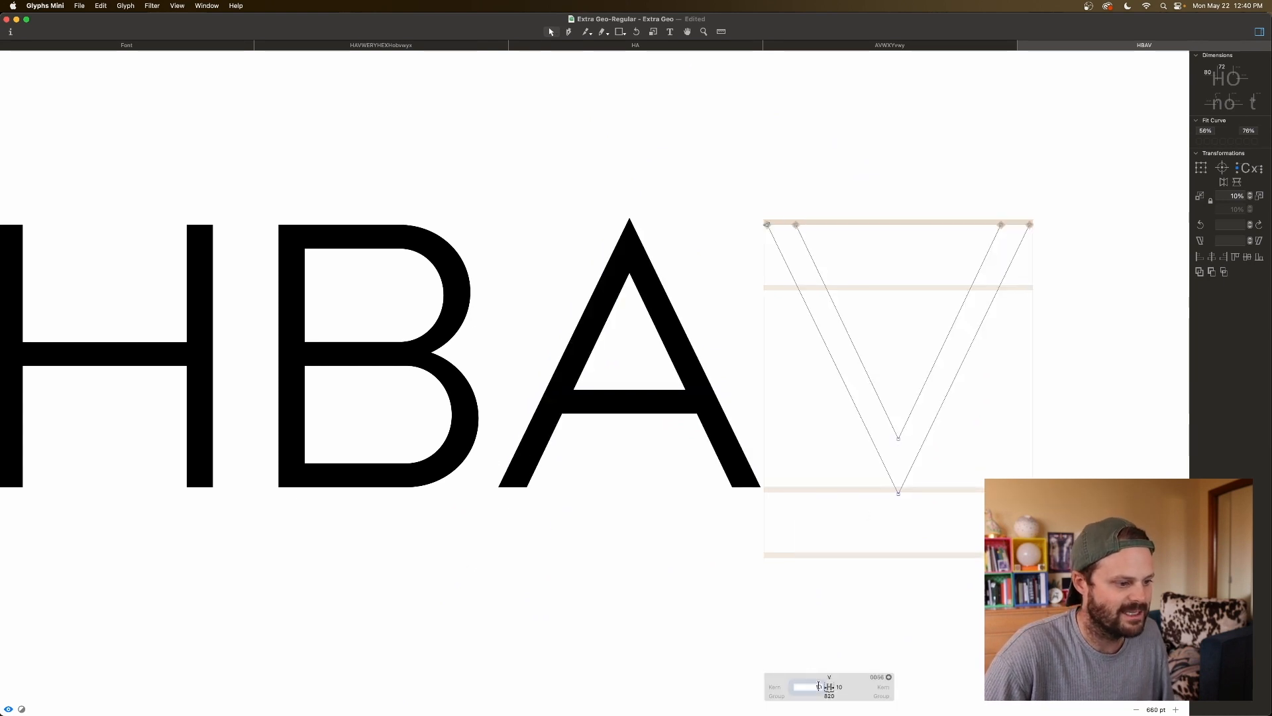
{"action": "type", "text": "A"}
{"action": "key", "text": "Tab"}
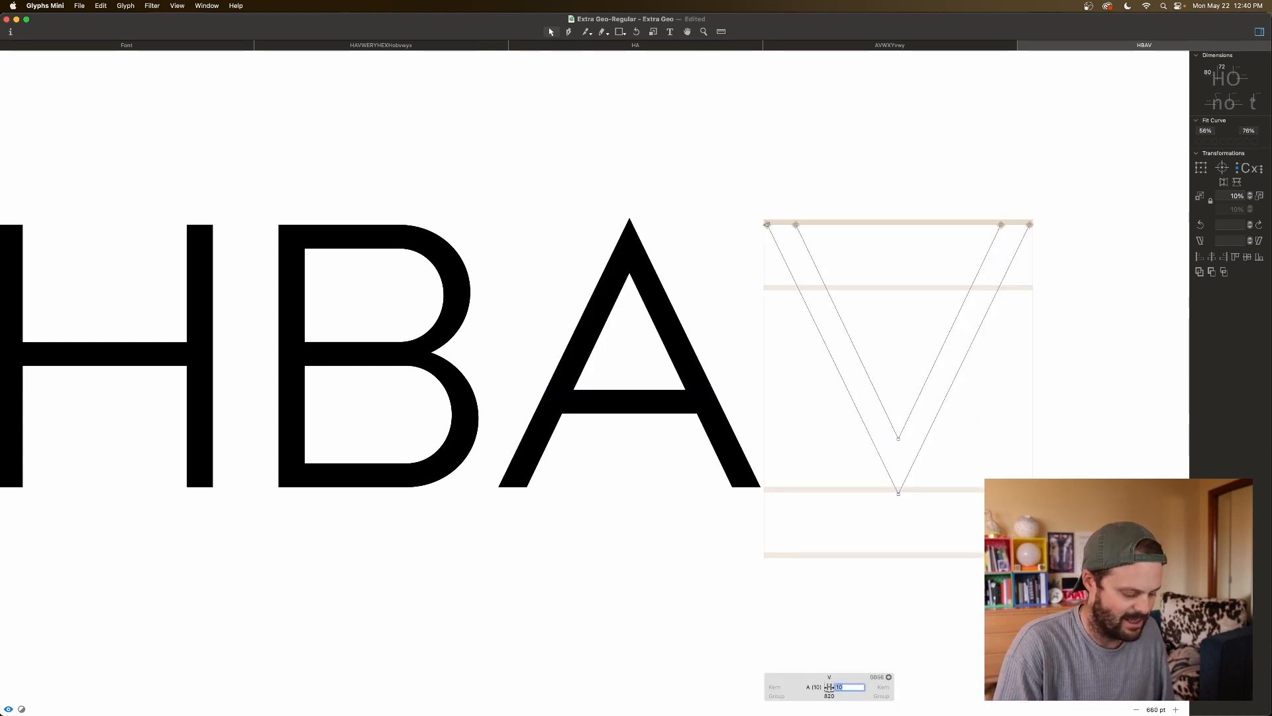
{"action": "key", "text": "Tab"}
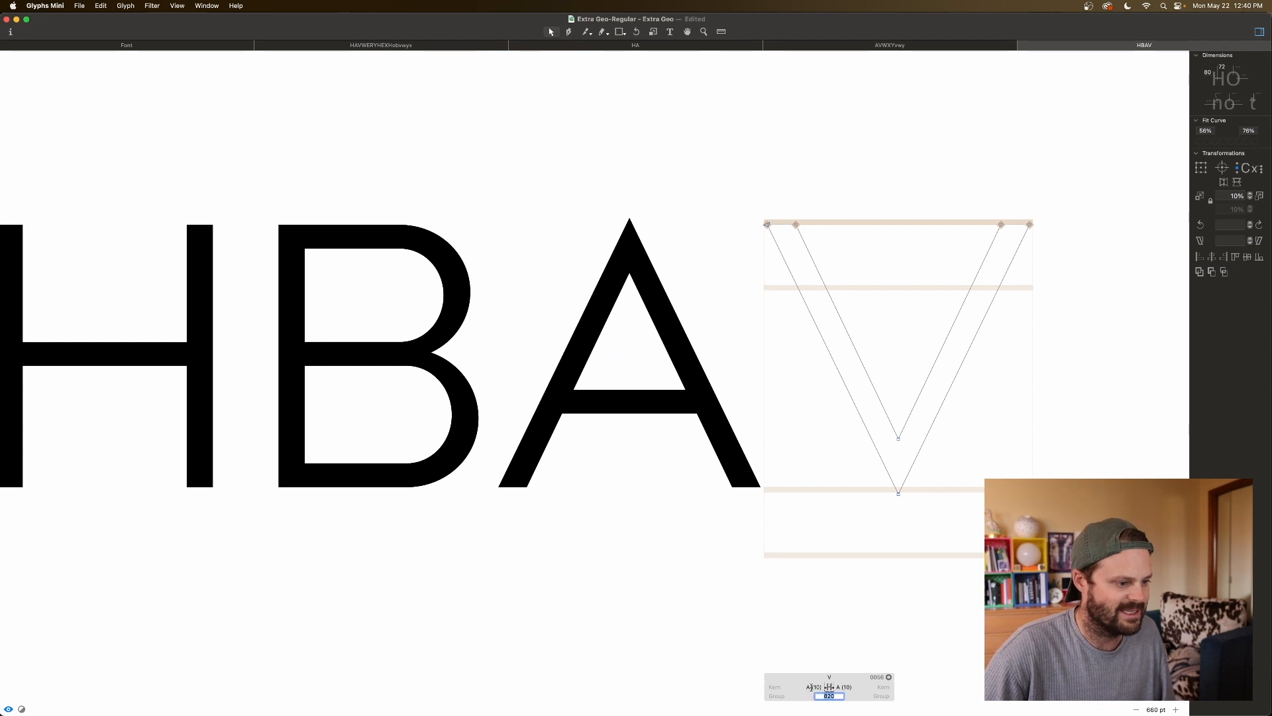
{"action": "left_click", "coordinate": [833, 447]}
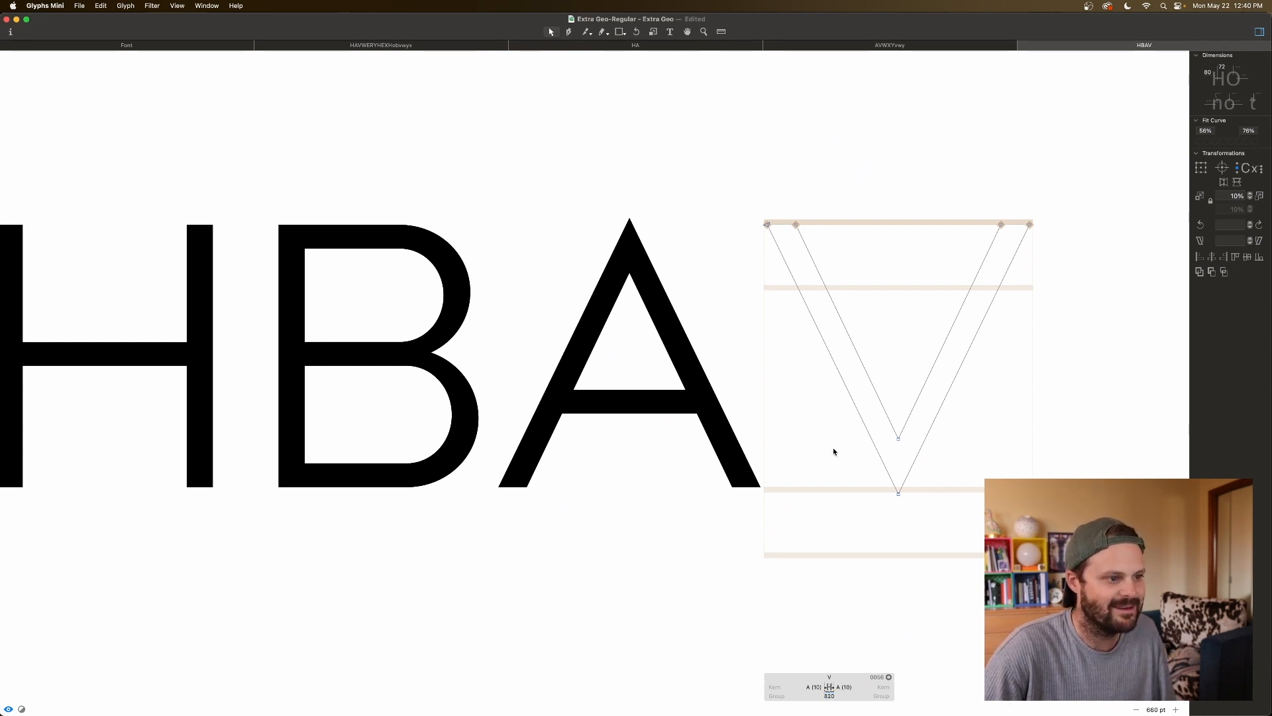
Step: Preview HBAV at a much smaller size to compare the V's shape and spacing with the other letters
{"action": "key", "text": "space"}
{"action": "scroll", "coordinate": [844, 443], "scroll_direction": "right", "scroll_amount": 2}
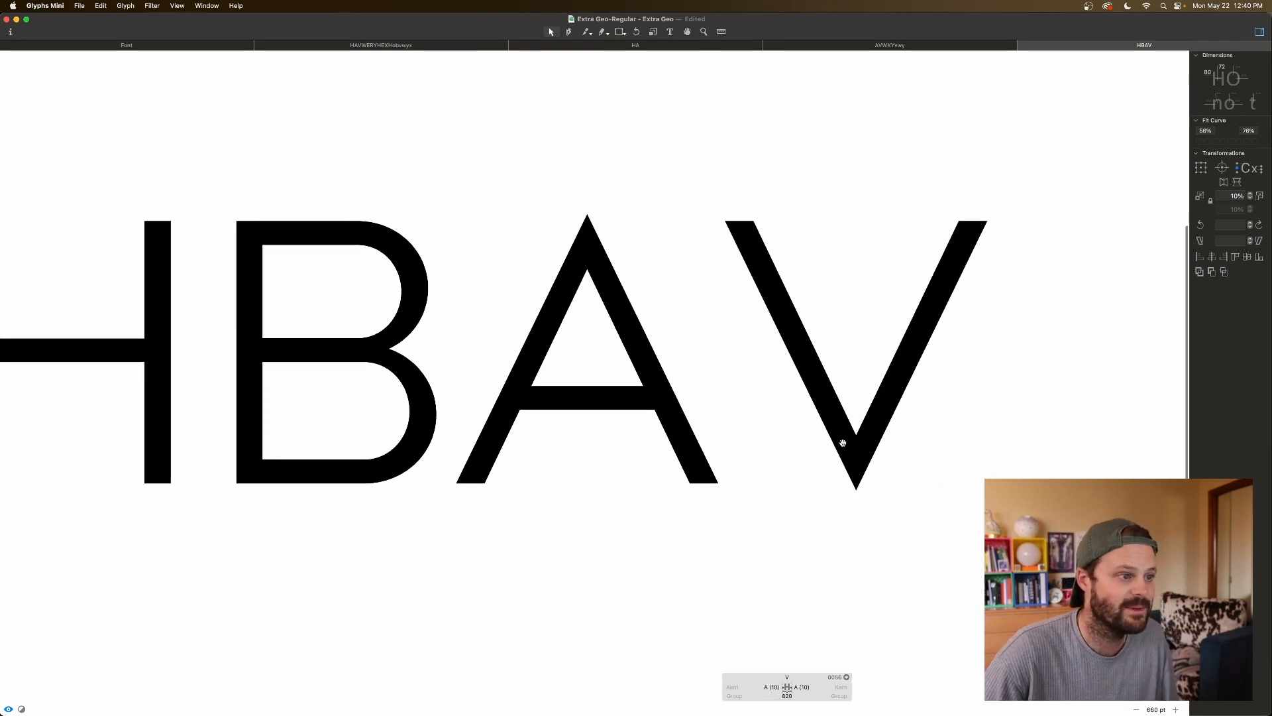
{"action": "key", "text": "super+minus"}
{"action": "key", "text": "super+minus"}
{"action": "key", "text": "super+minus"}
{"action": "key", "text": "super+minus"}
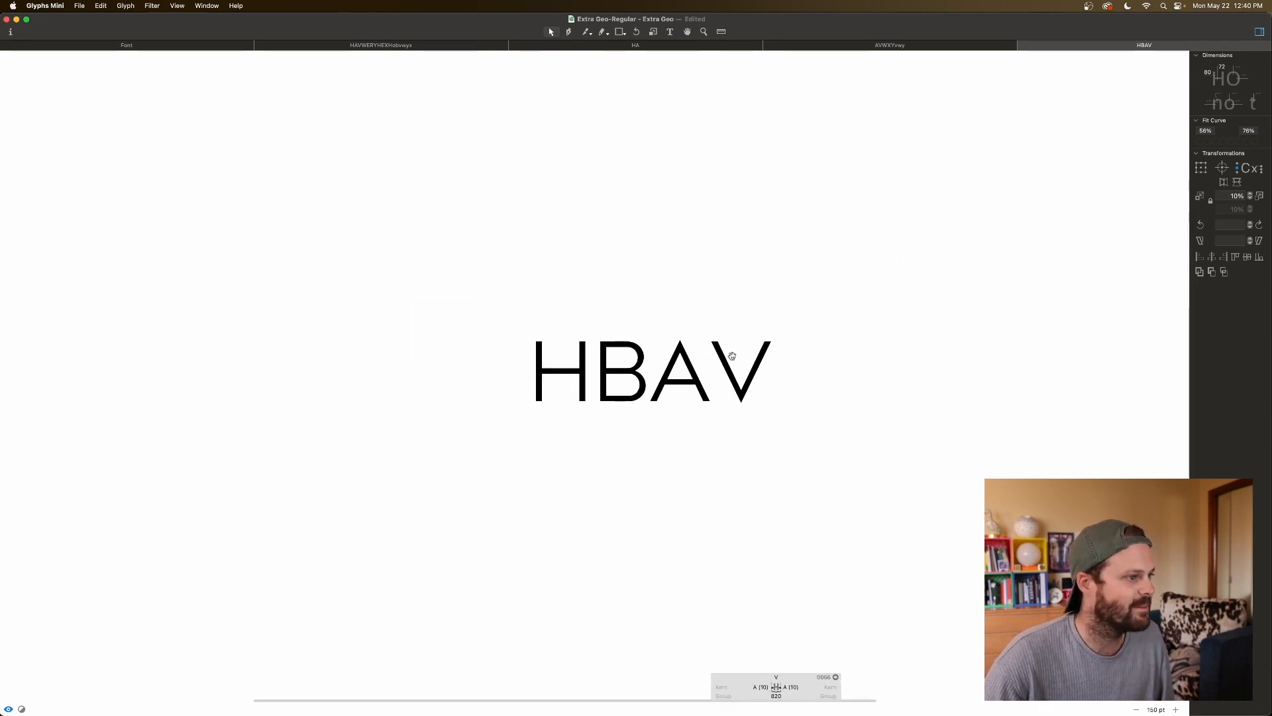
{"action": "key", "text": "super+plus"}
{"action": "key", "text": "super+plus"}
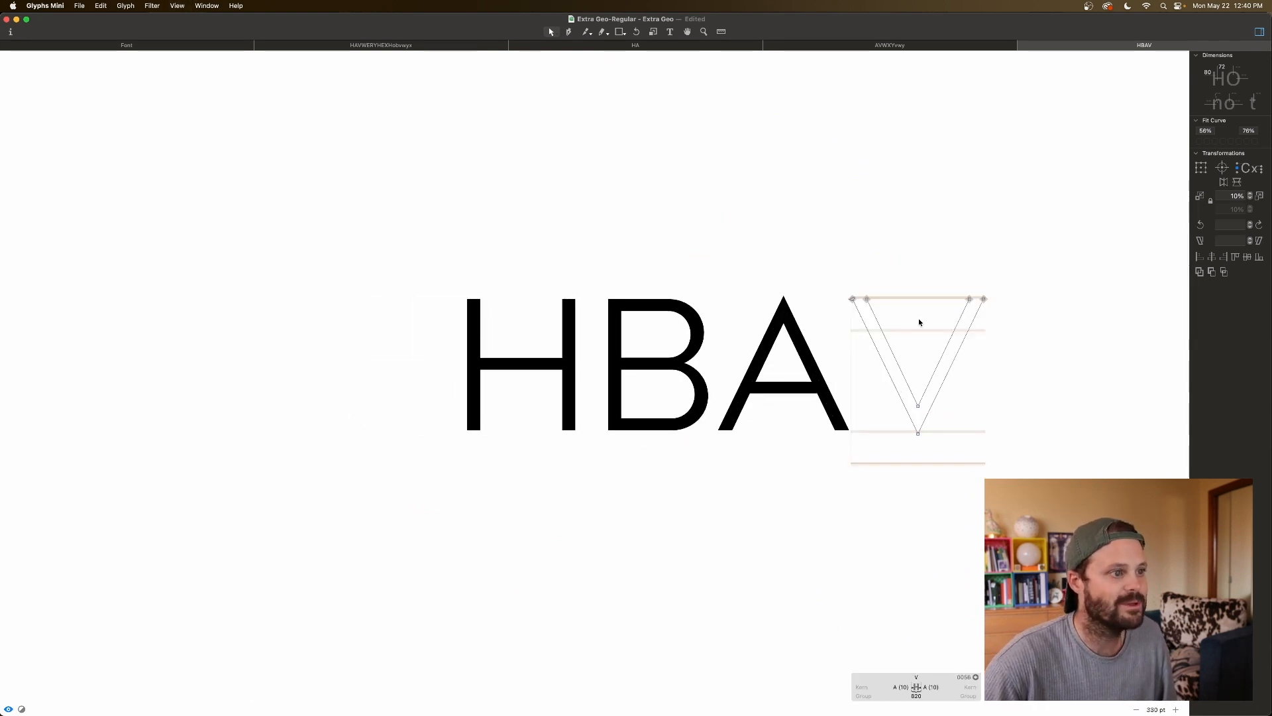
Step: Try raising the whole V so its point sits on the baseline and its arms rise above the cap height
{"action": "left_click_drag", "start_coordinate": [903, 286], "coordinate": [838, 324]}
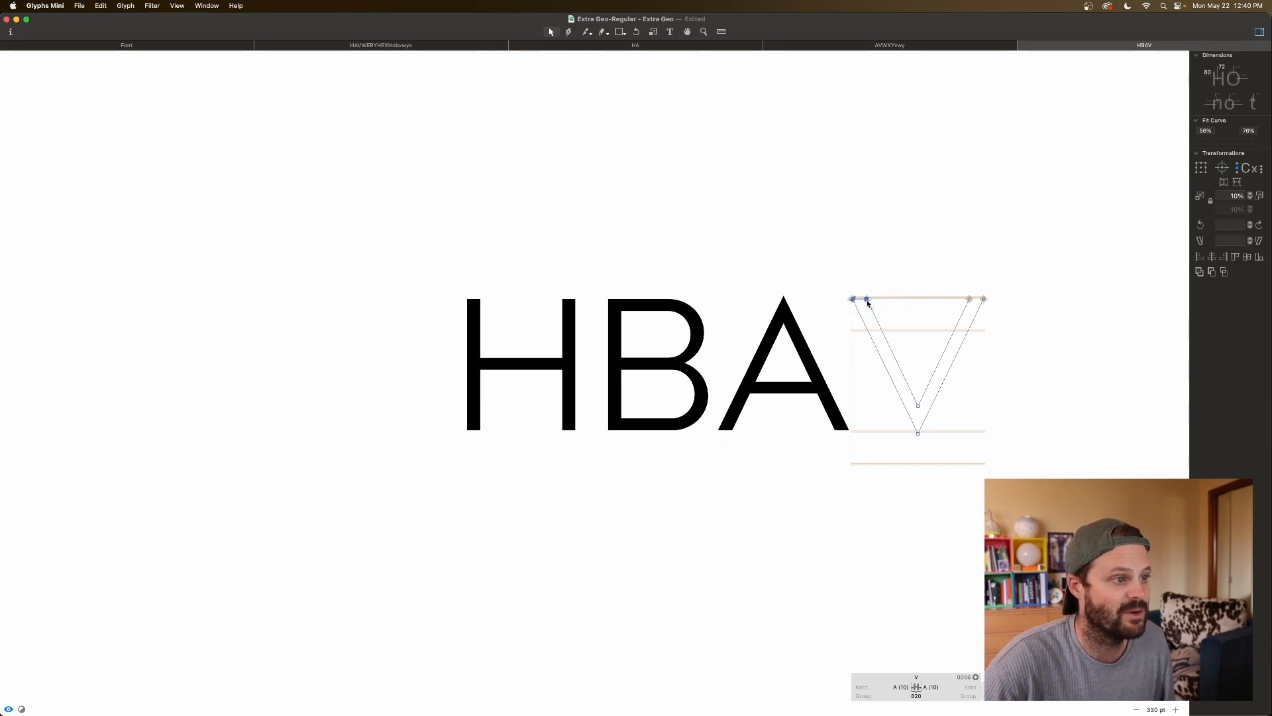
{"action": "left_click_drag", "start_coordinate": [994, 299], "coordinate": [847, 309]}
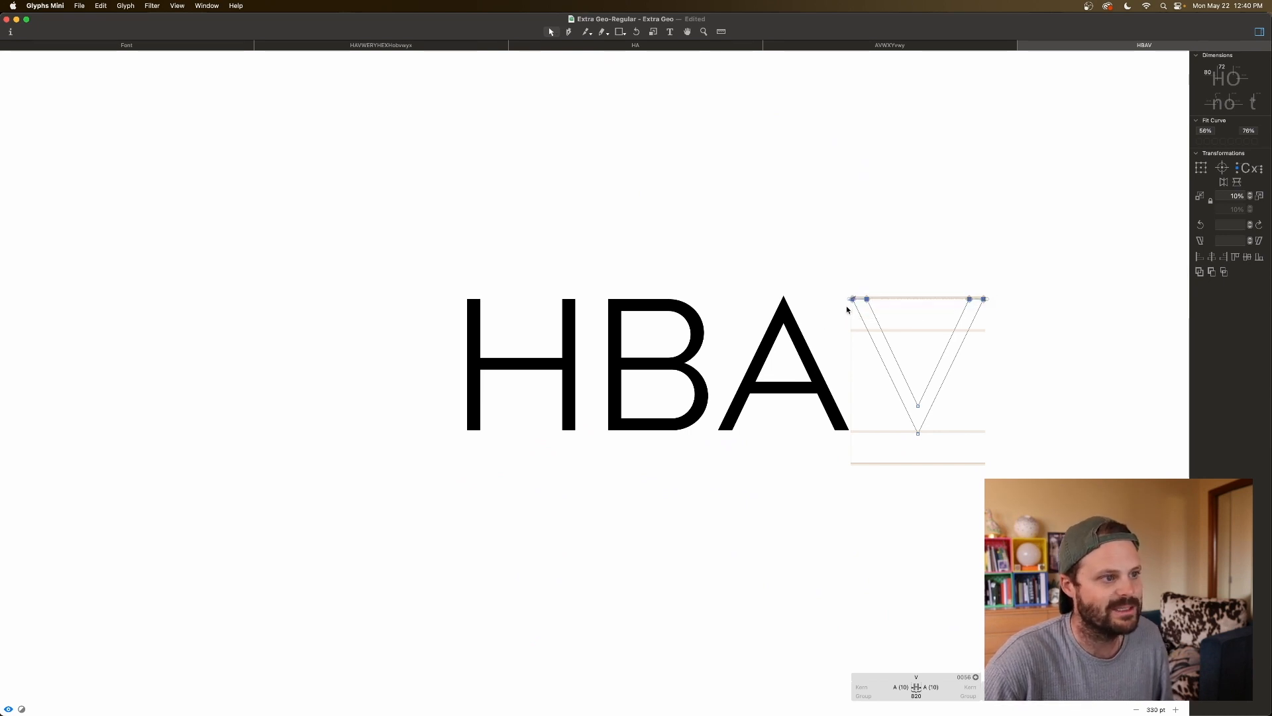
{"action": "key", "text": "super+plus"}
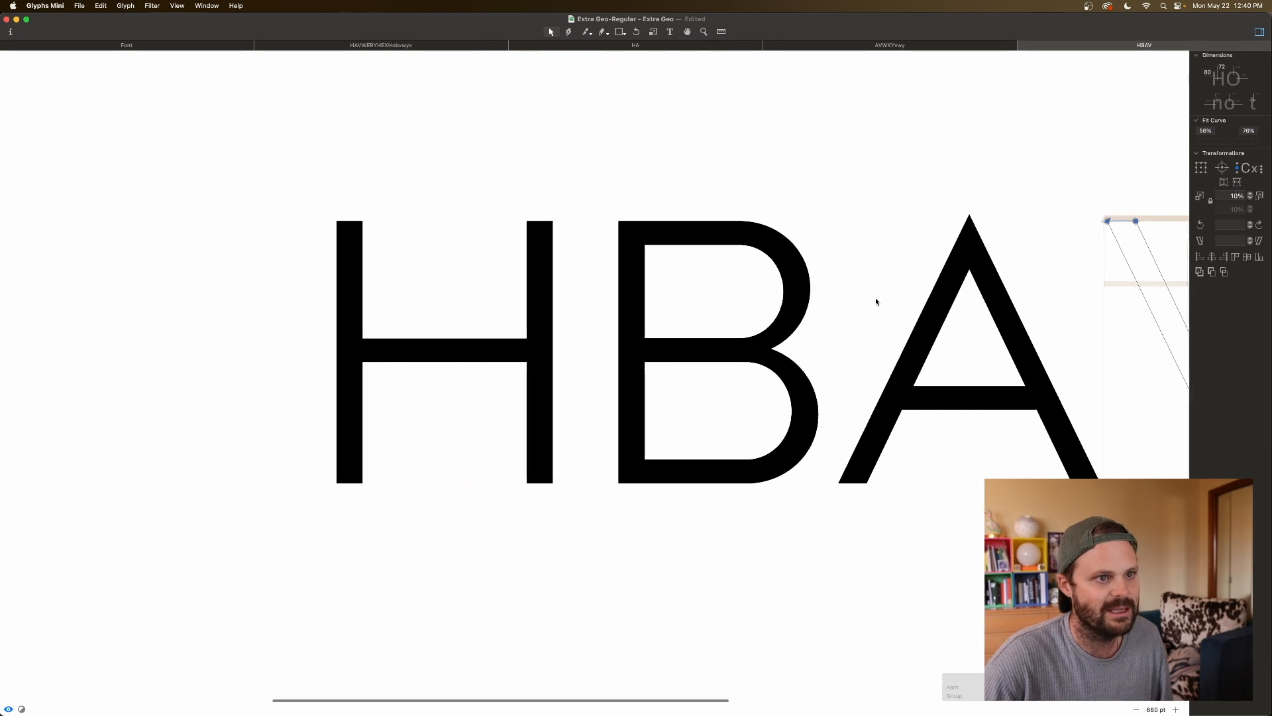
{"action": "scroll", "coordinate": [873, 295], "scroll_direction": "right", "scroll_amount": 8}
{"action": "scroll", "coordinate": [925, 499], "scroll_direction": "right", "scroll_amount": 1}
{"action": "left_click_drag", "start_coordinate": [1044, 534], "coordinate": [786, 137]}
{"action": "key", "text": "super+a"}
{"action": "key", "text": "shift+Up"}
{"action": "key", "text": "shift+Up"}
{"action": "key", "text": "Up"}
{"action": "key", "text": "space"}
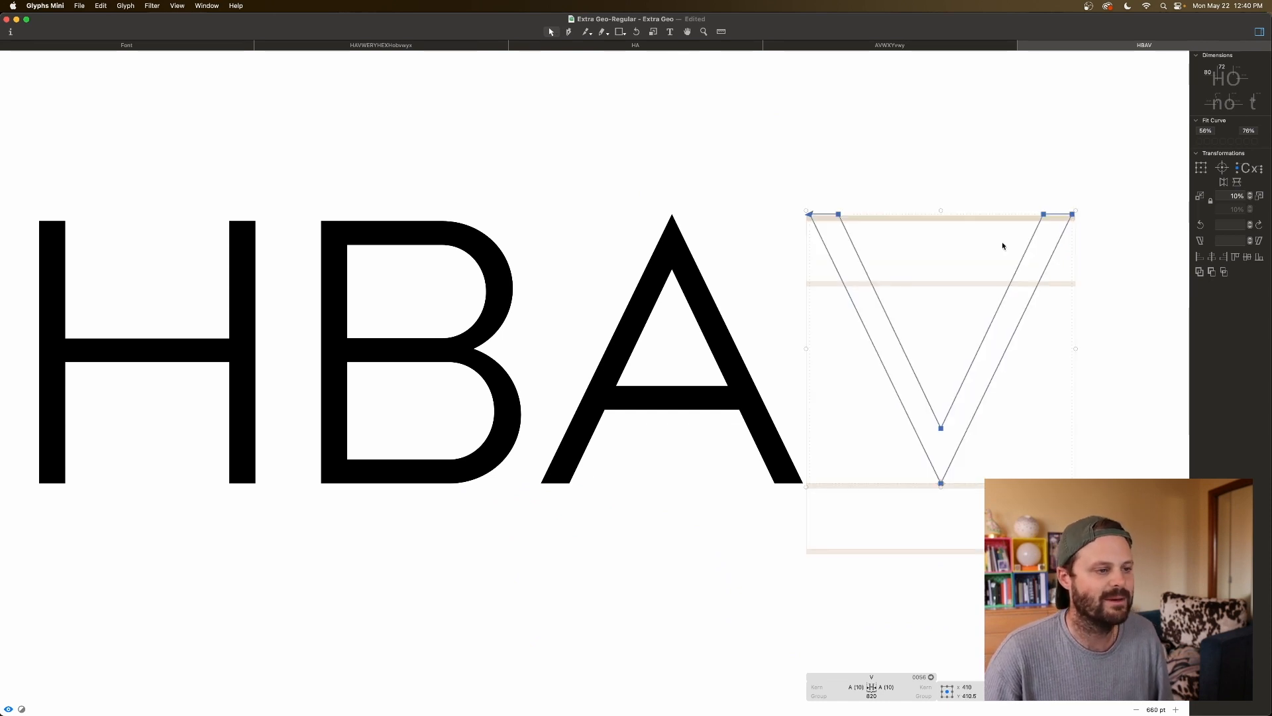
Step: Add a W after HBAV in the sample text
{"action": "key", "text": "super+minus"}
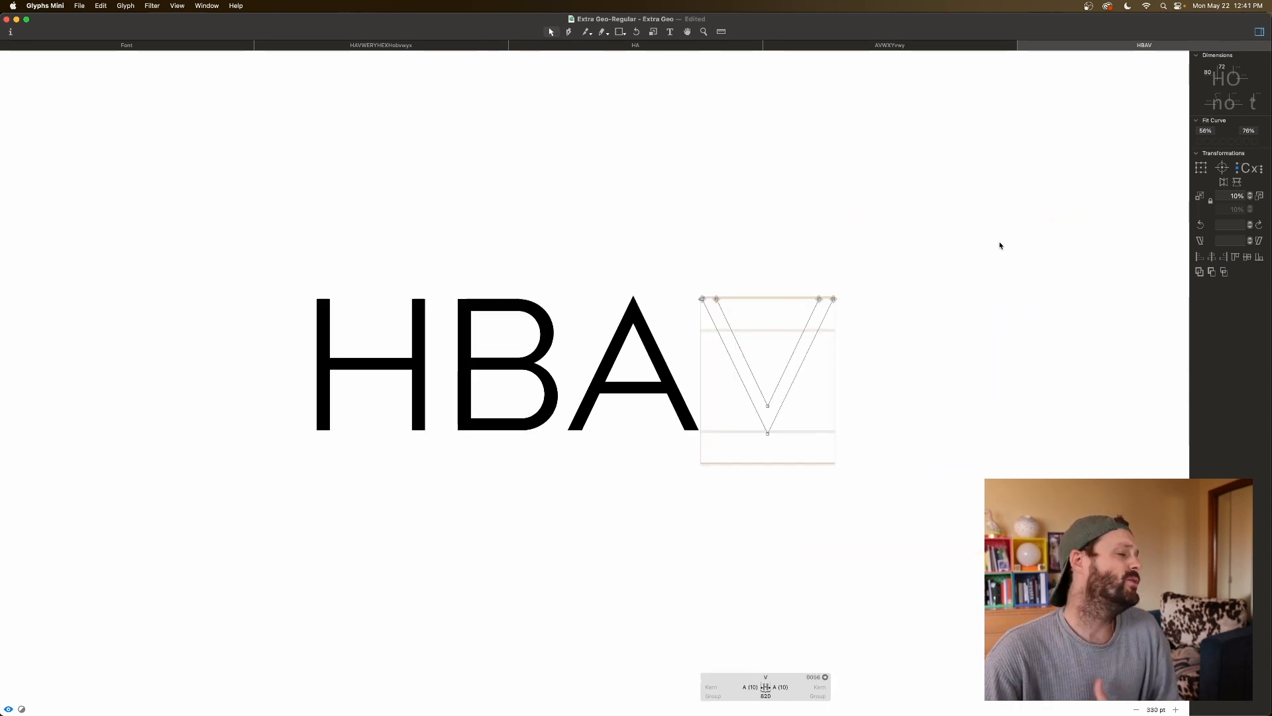
{"action": "left_click", "coordinate": [670, 31]}
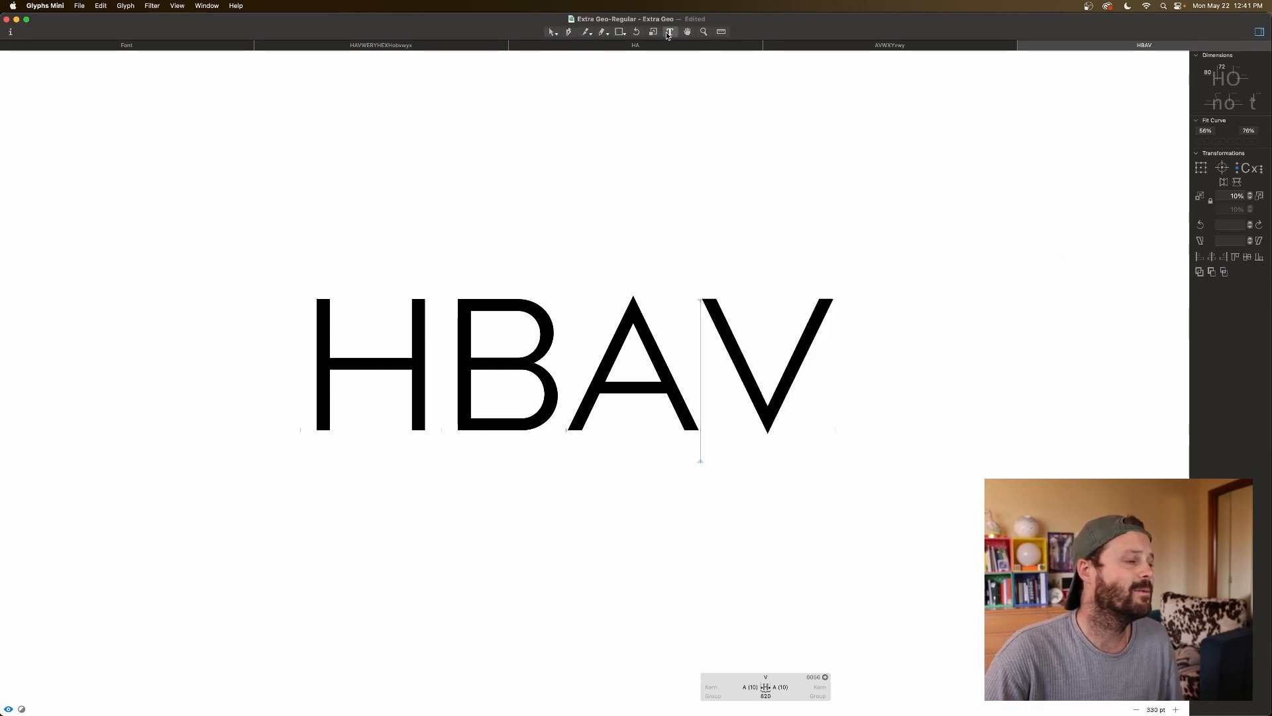
{"action": "left_click", "coordinate": [848, 356]}
{"action": "type", "text": "W"}
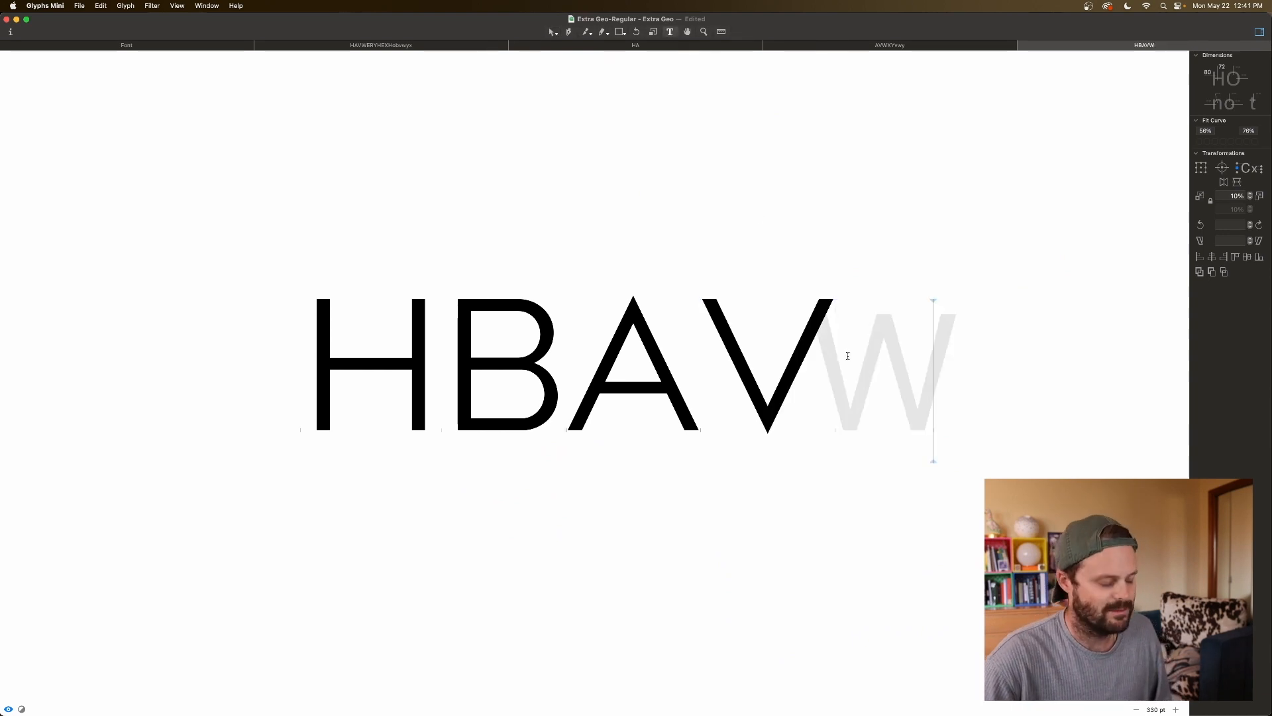
Step: Copy the V's outline into the empty W glyph
{"action": "key", "text": "Escape"}
{"action": "double_click", "coordinate": [780, 363]}
{"action": "key", "text": "super+a"}
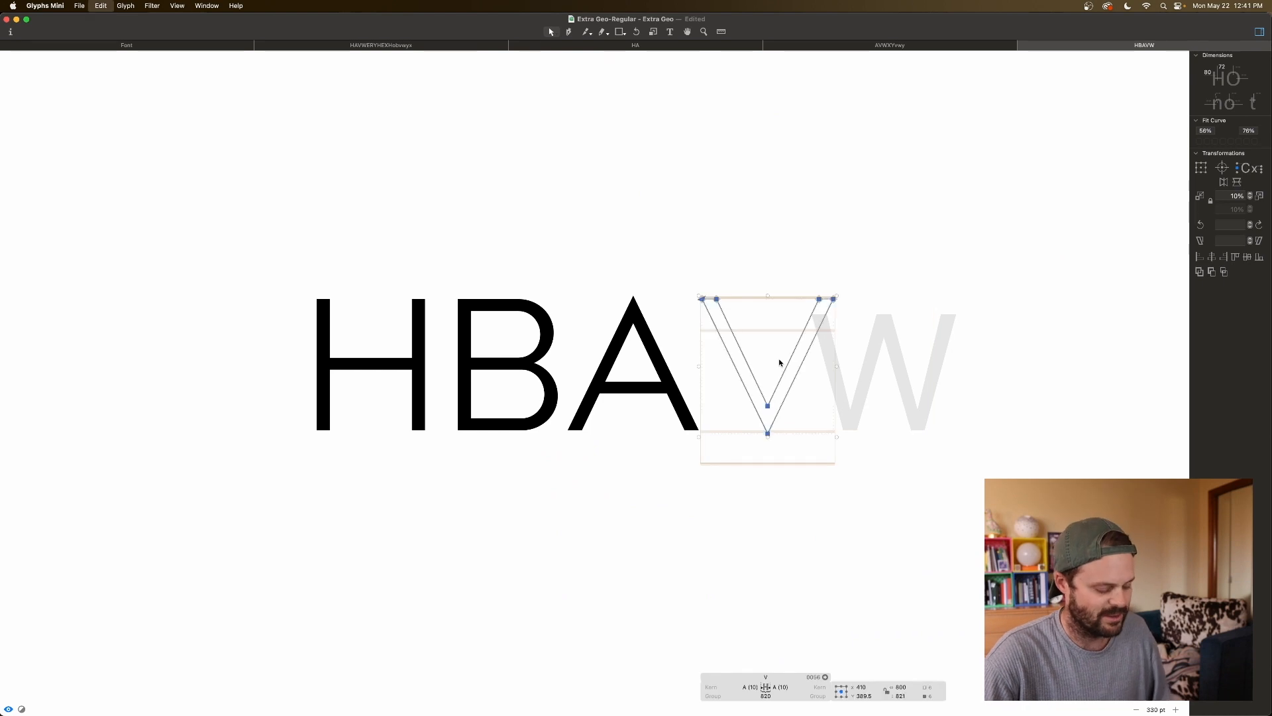
{"action": "double_click", "coordinate": [852, 369]}
{"action": "key", "text": "super+v"}
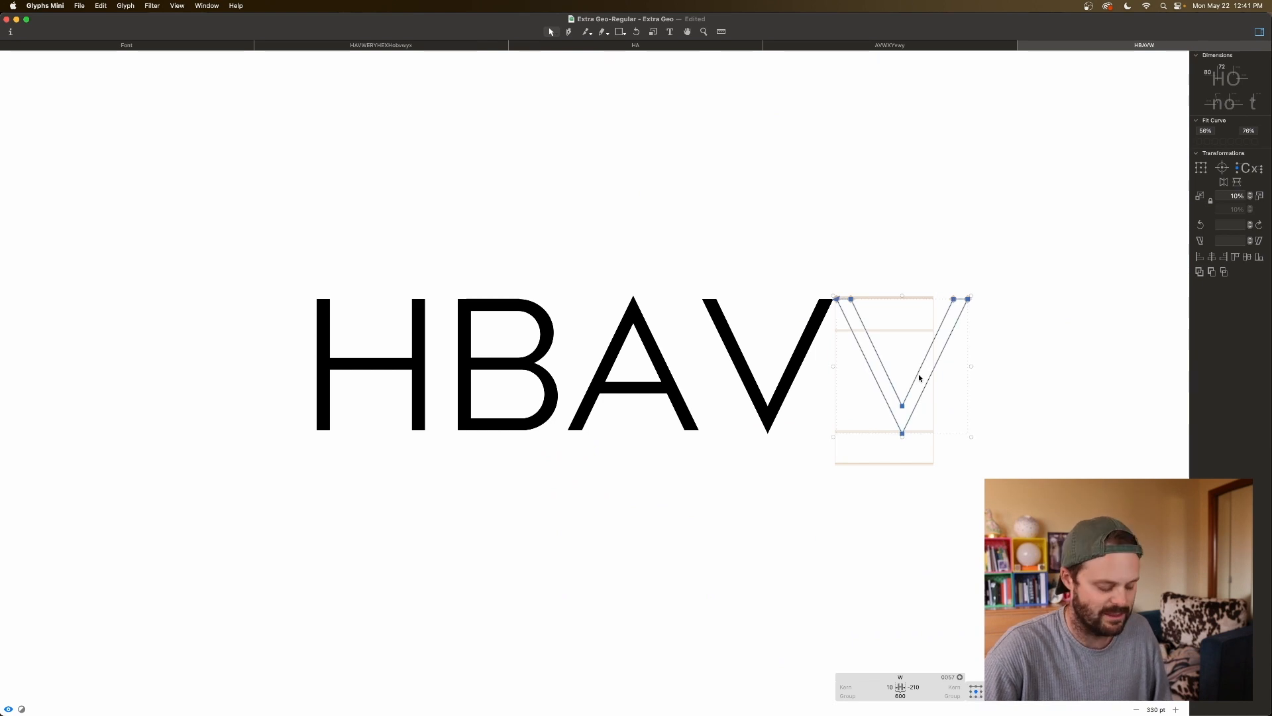
Step: Add a second copy of the V in the W, offset 400 units to the right, and preview the overlapping shape
{"action": "key", "text": "super+v"}
{"action": "key", "text": "super+shift+Right"}
{"action": "key", "text": "super+shift+Right"}
{"action": "key", "text": "super+shift+Right"}
{"action": "key", "text": "super+shift+Right"}
{"action": "key", "text": "space"}
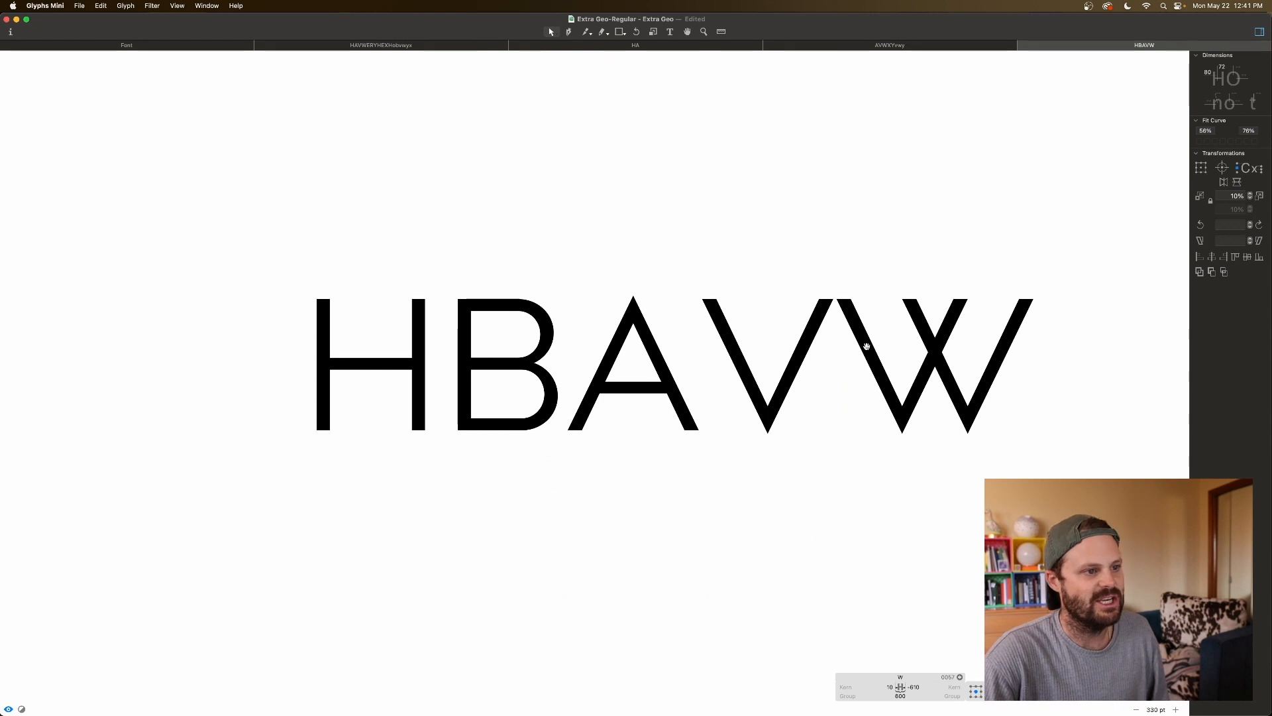
Step: Link the W's left and right sidebearings to the A by entering A as their metrics key
{"action": "left_click", "coordinate": [915, 687]}
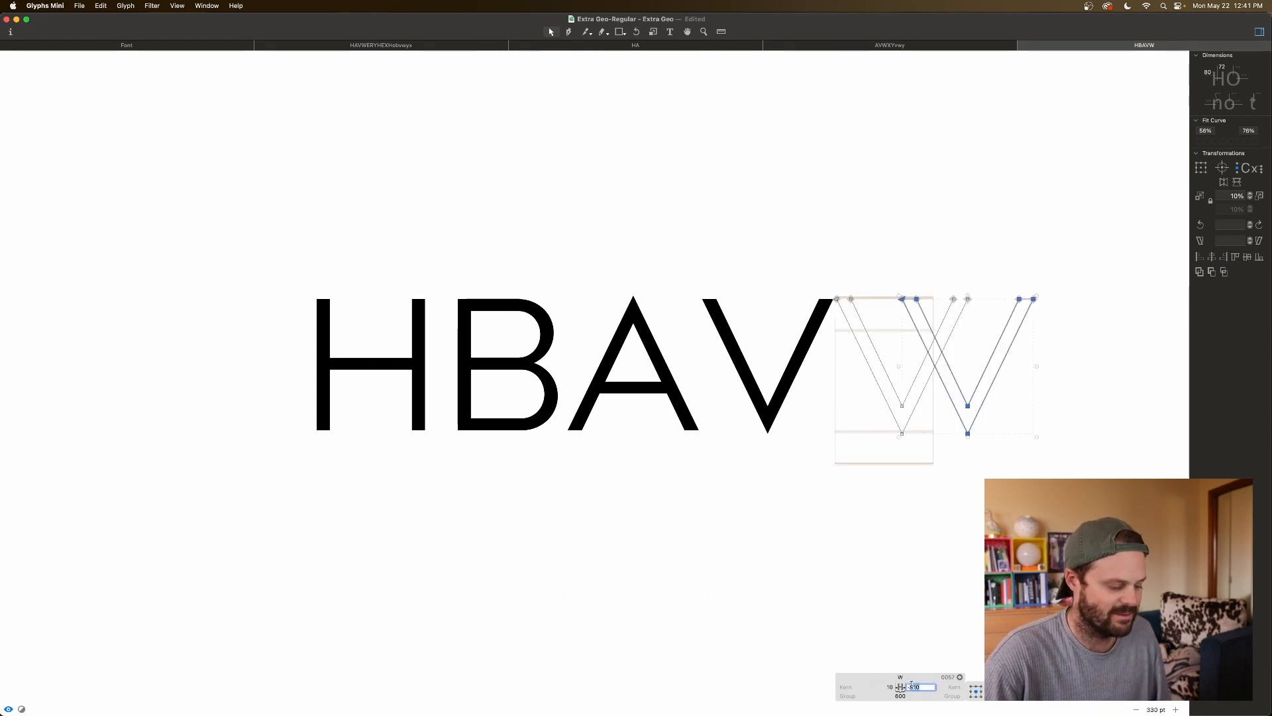
{"action": "type", "text": "-10"}
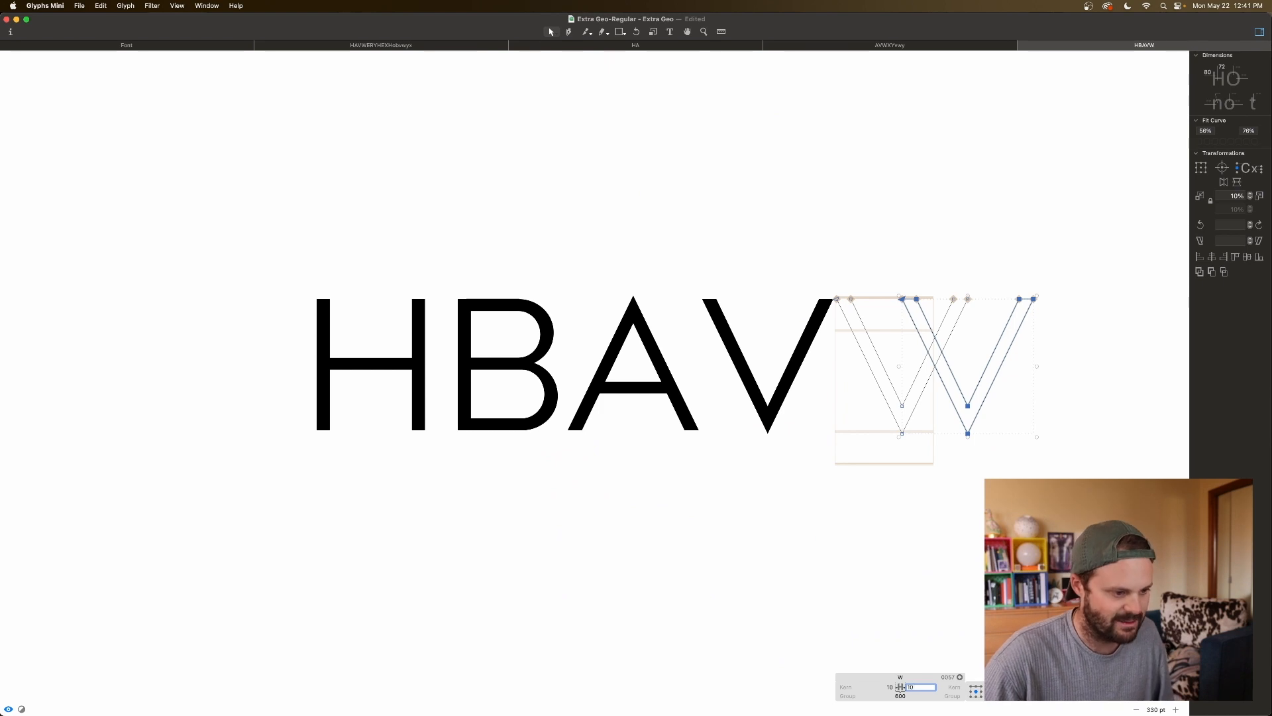
{"action": "left_click", "coordinate": [890, 688]}
{"action": "type", "text": "A"}
{"action": "key", "text": "Tab"}
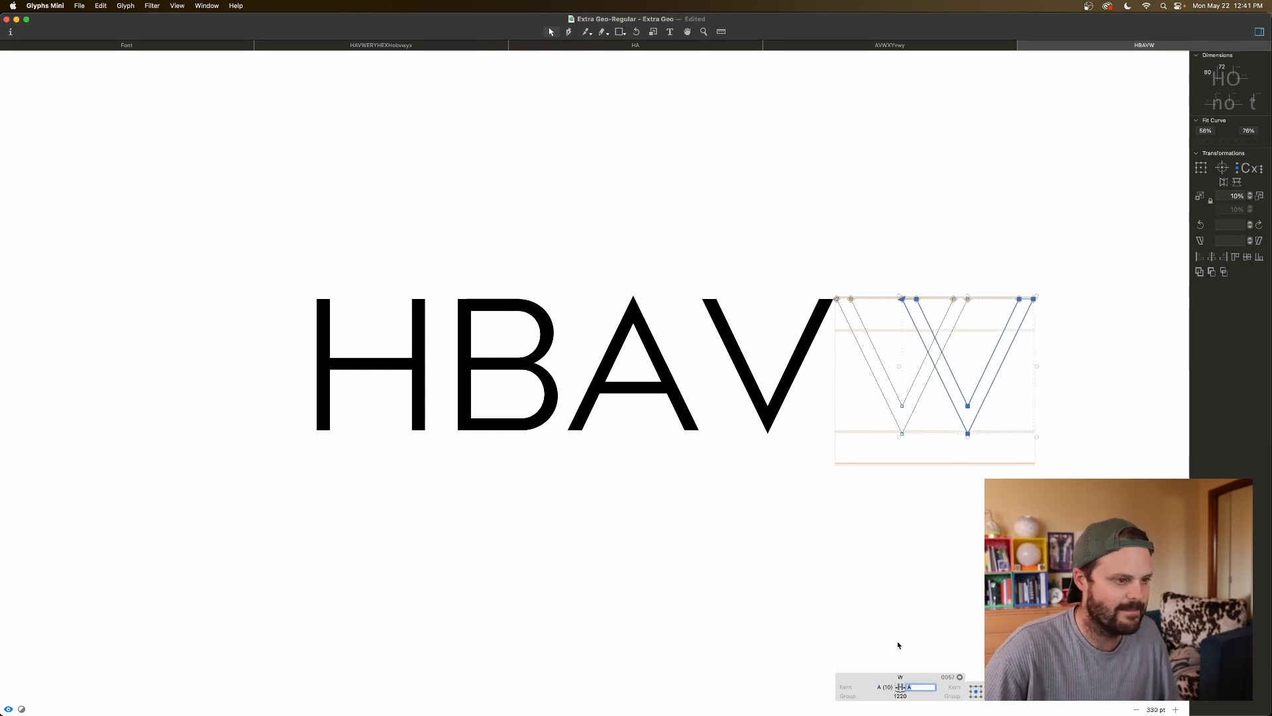
{"action": "key", "text": "Escape"}
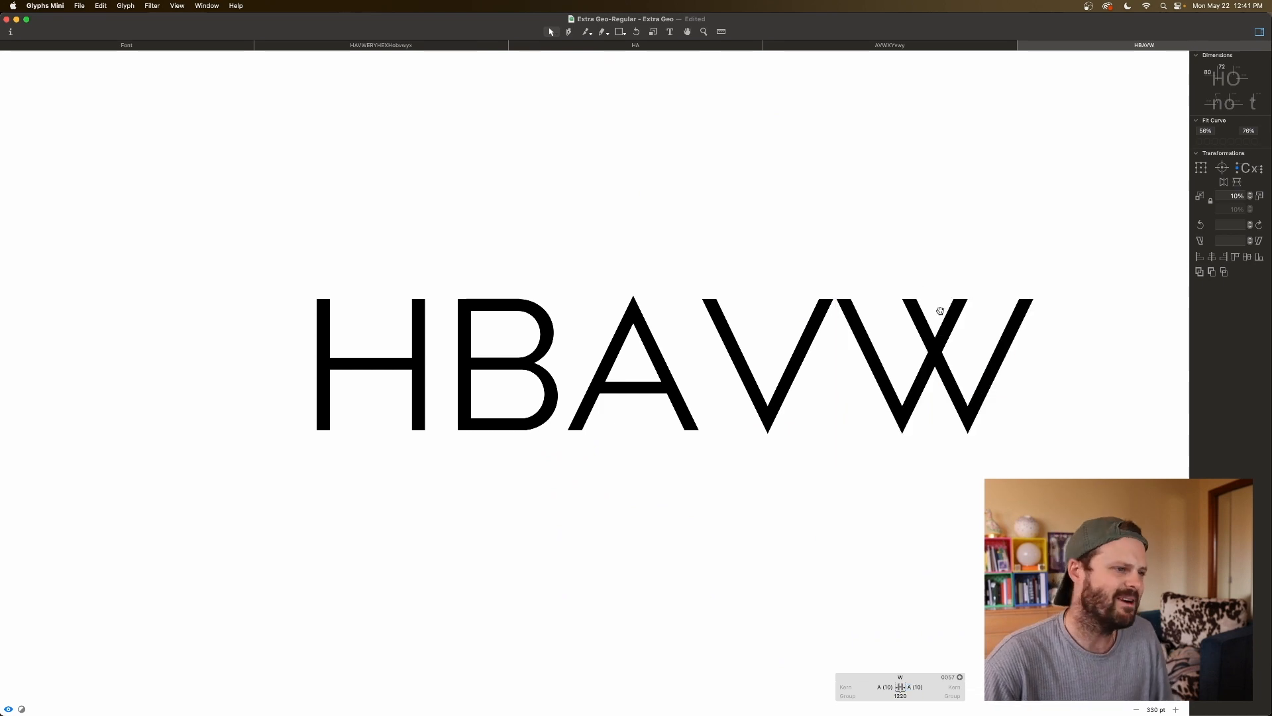
Step: Delete both overlapping V outlines from the W and paste in a single fresh copy of the V's outline
{"action": "double_click", "coordinate": [987, 312]}
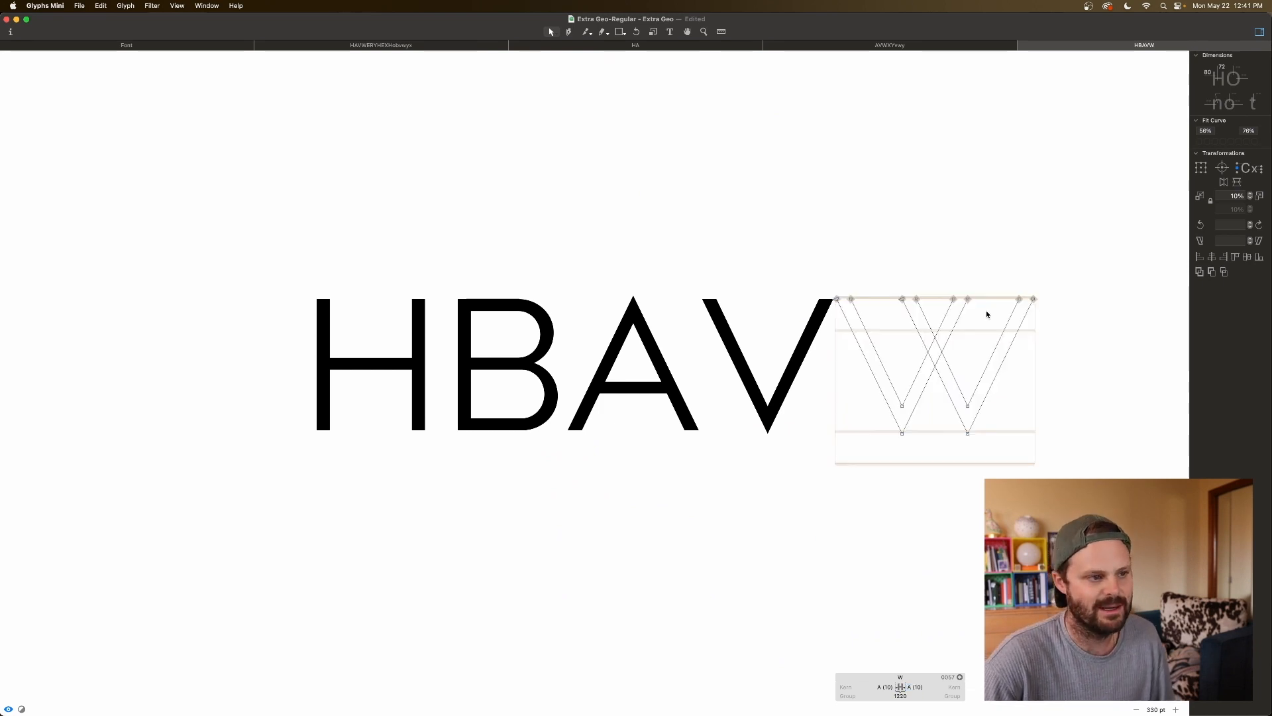
{"action": "left_click_drag", "start_coordinate": [990, 287], "coordinate": [948, 310]}
{"action": "key", "text": "super+a"}
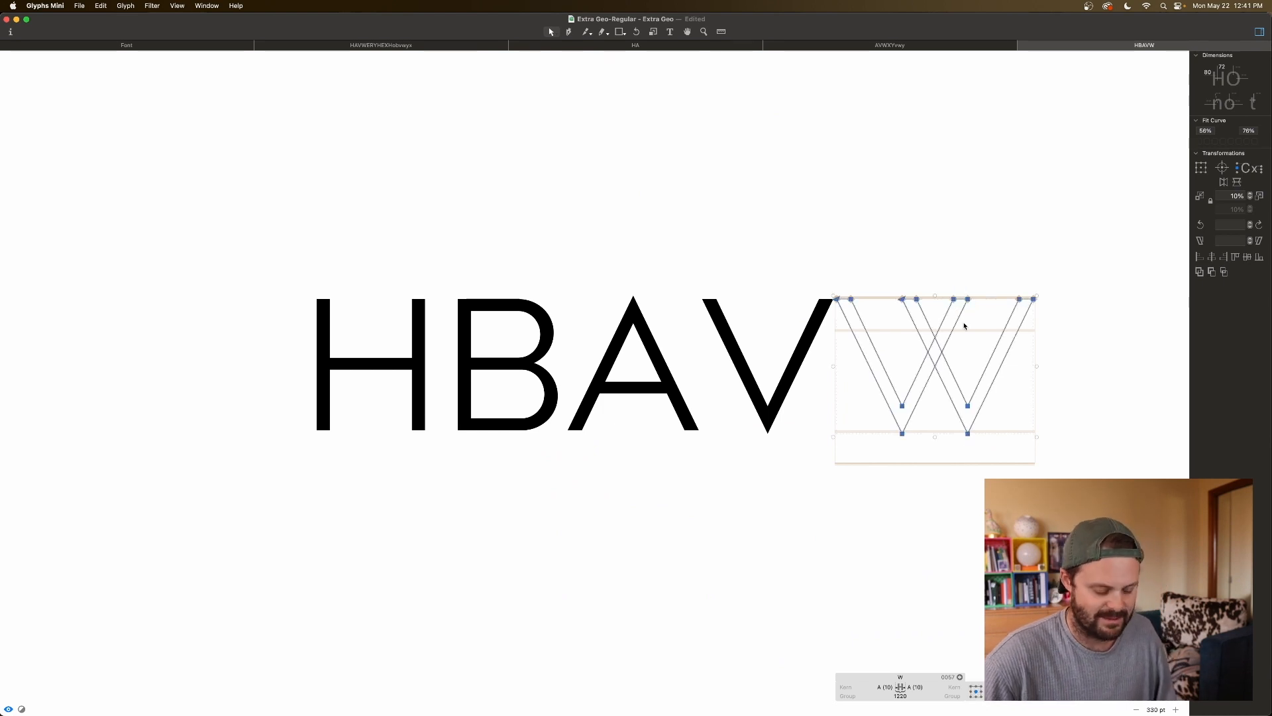
{"action": "key", "text": "Delete"}
{"action": "double_click", "coordinate": [789, 326]}
{"action": "key", "text": "super+a"}
{"action": "key", "text": "super+c"}
{"action": "double_click", "coordinate": [898, 328]}
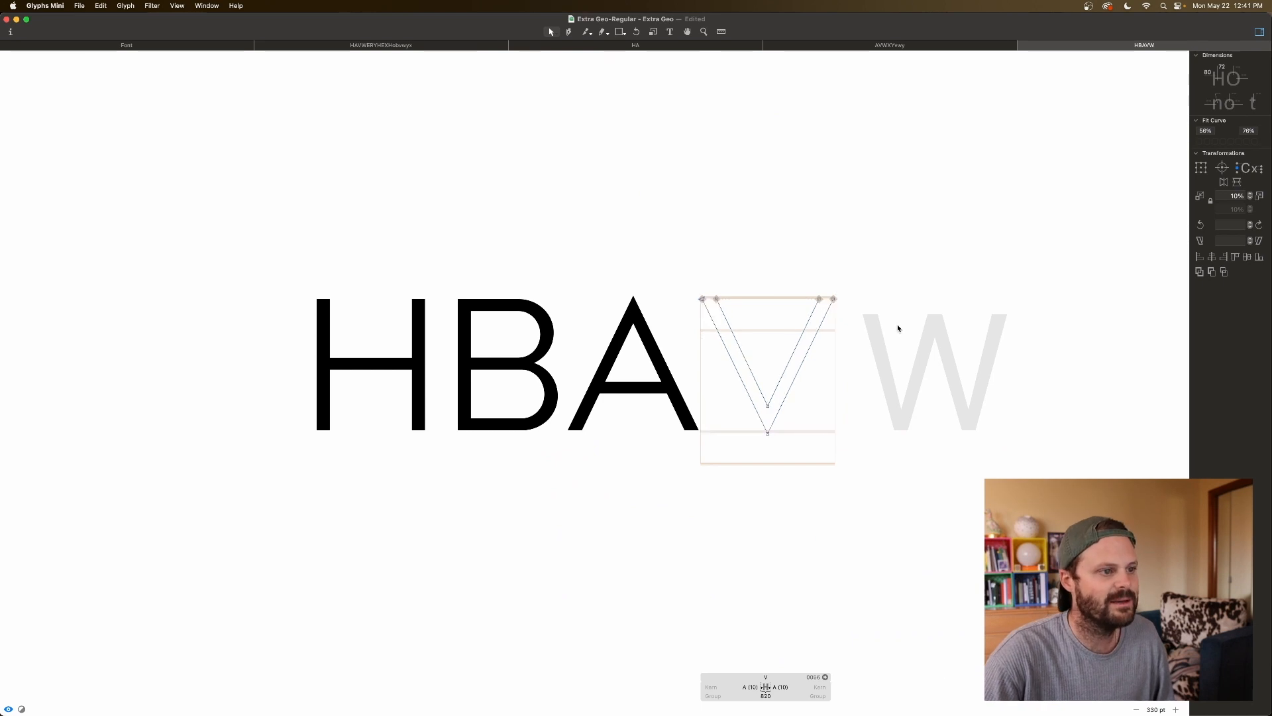
{"action": "key", "text": "super+v"}
Step: Narrow the pasted V in the W to 600 units wide by moving both arms' top nodes 100 units inward
{"action": "left_click_drag", "start_coordinate": [1006, 277], "coordinate": [930, 317]}
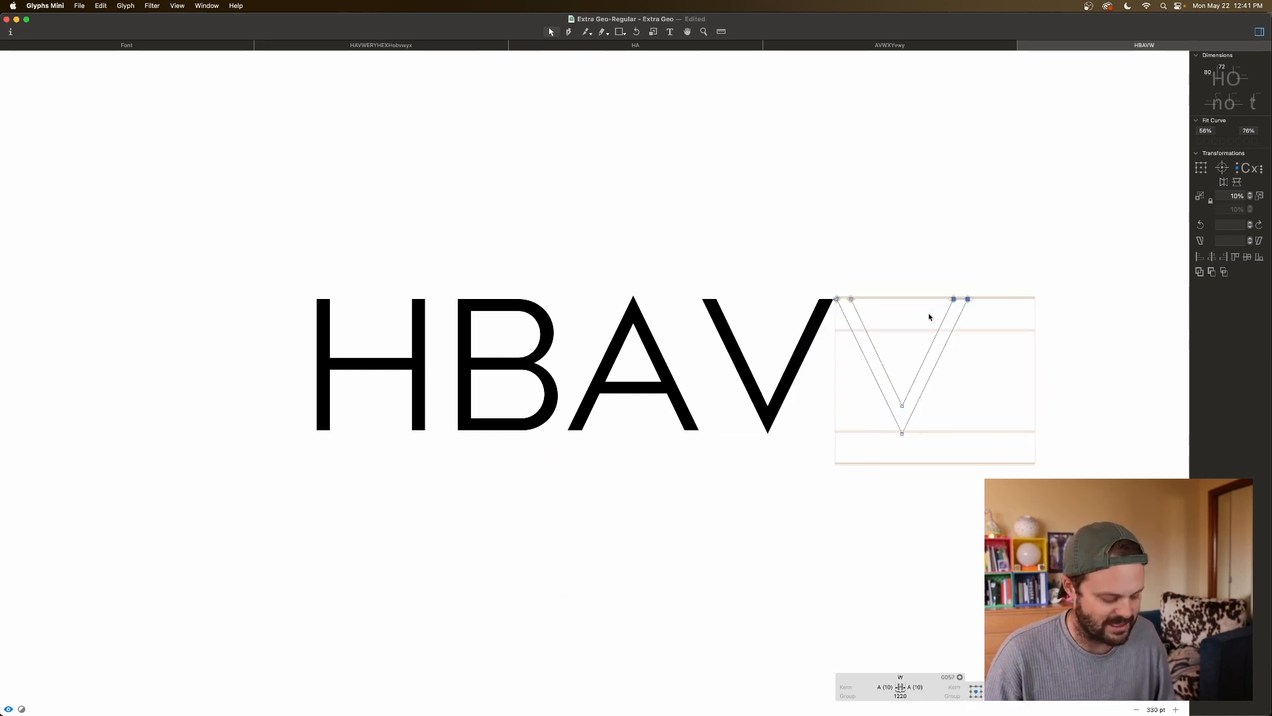
{"action": "key", "text": "super+Left"}
{"action": "left_click_drag", "start_coordinate": [882, 282], "coordinate": [815, 322]}
{"action": "key", "text": "super+Right"}
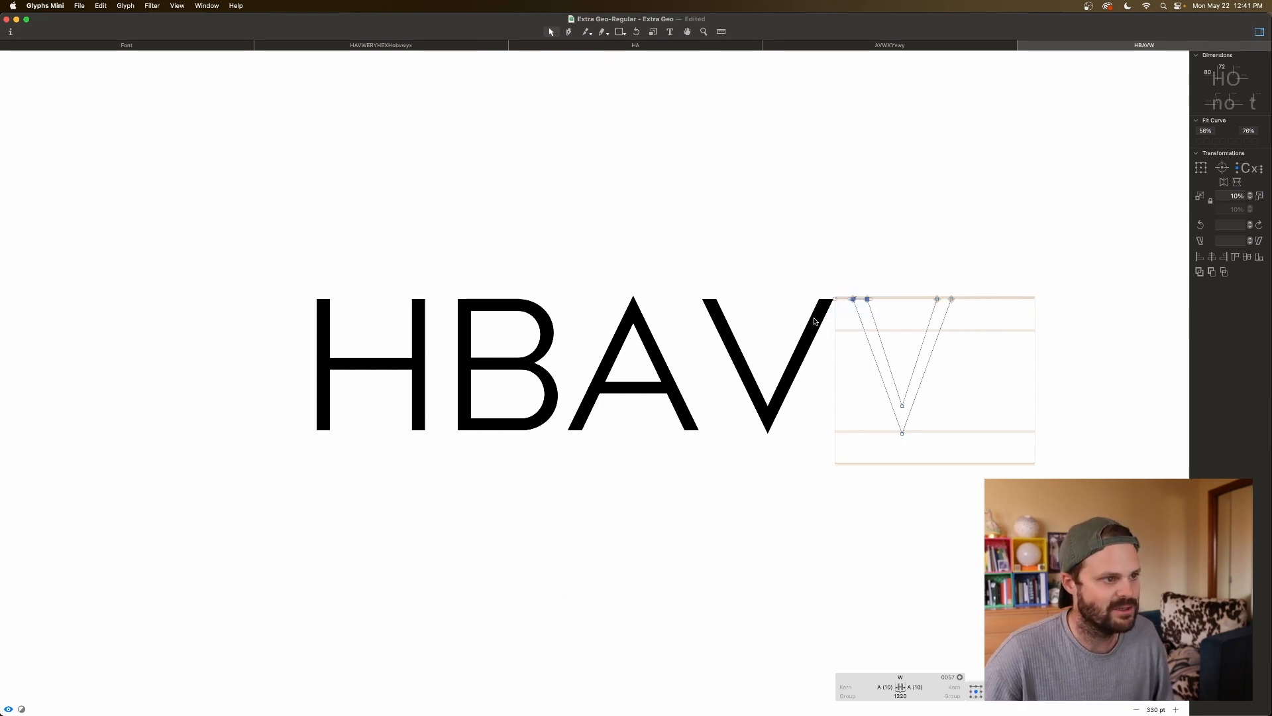
Step: Raise the inner vertex of the narrowed V to y 190, measuring the diagonal stroke's thickness near the point
{"action": "left_click", "coordinate": [721, 31]}
{"action": "left_click_drag", "start_coordinate": [906, 392], "coordinate": [943, 403]}
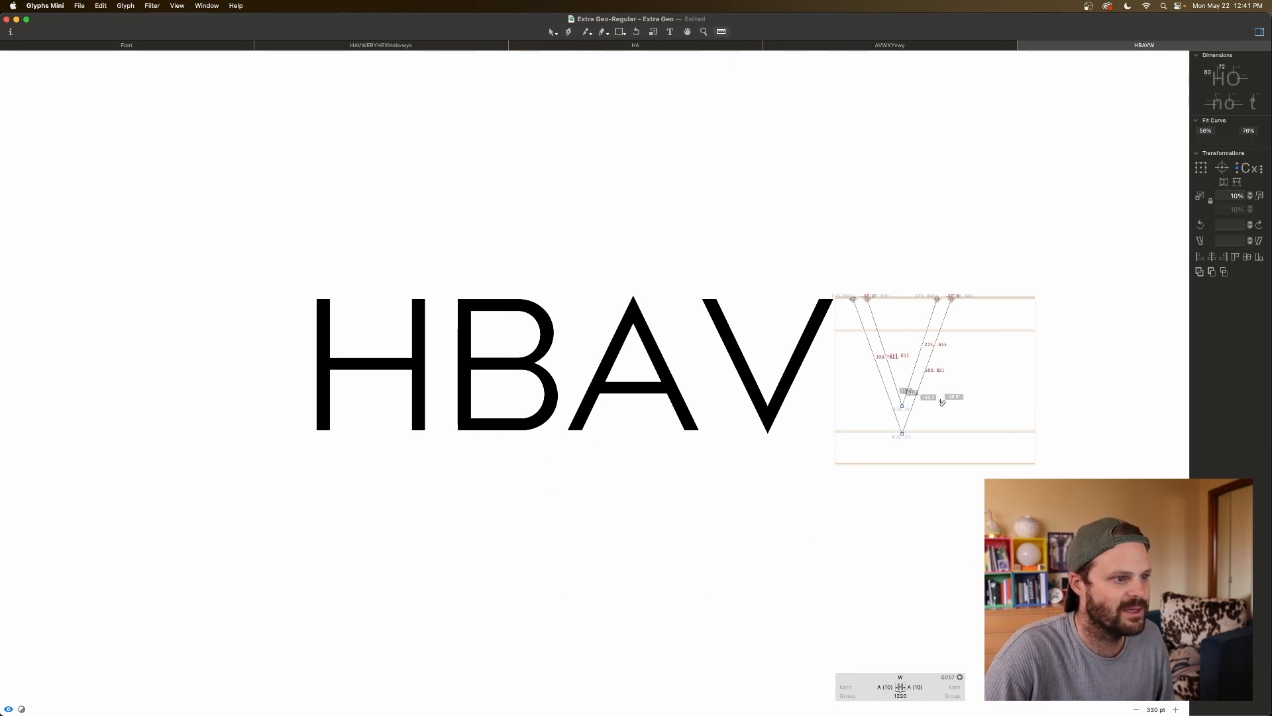
{"action": "key", "text": "v"}
{"action": "left_click_drag", "start_coordinate": [943, 391], "coordinate": [874, 412]}
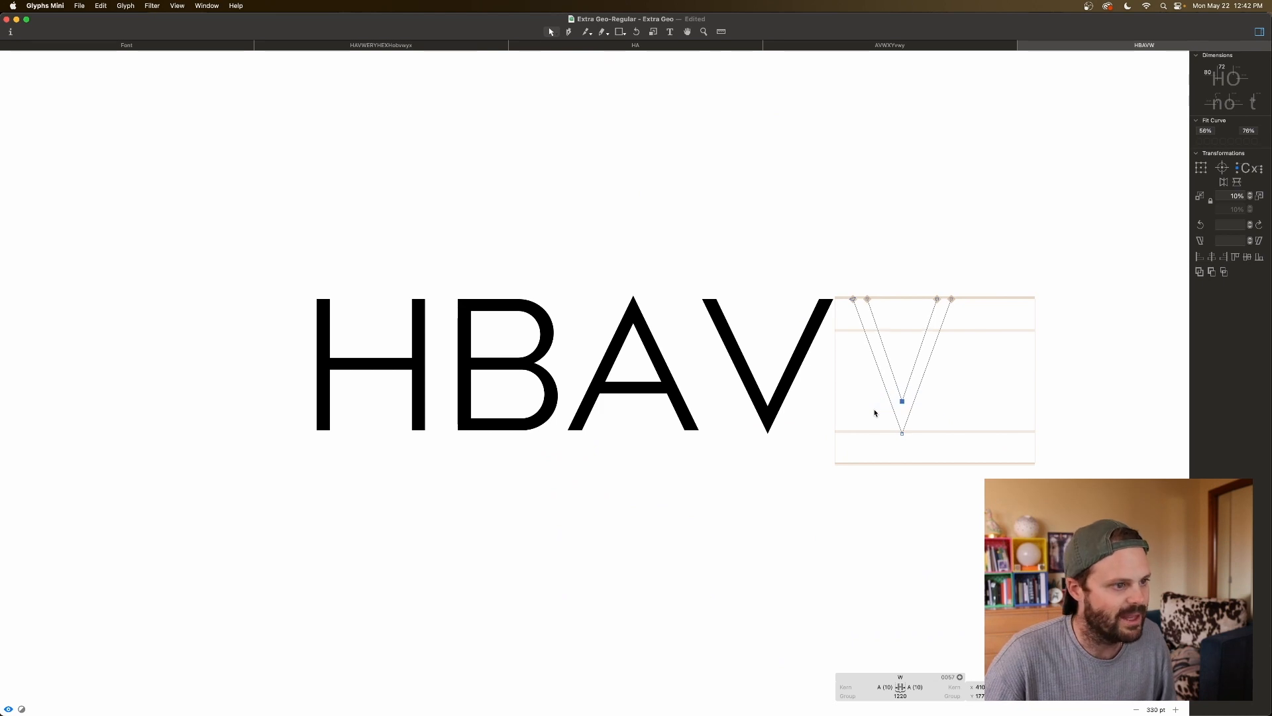
{"action": "key", "text": "l"}
{"action": "left_click_drag", "start_coordinate": [905, 391], "coordinate": [946, 411]}
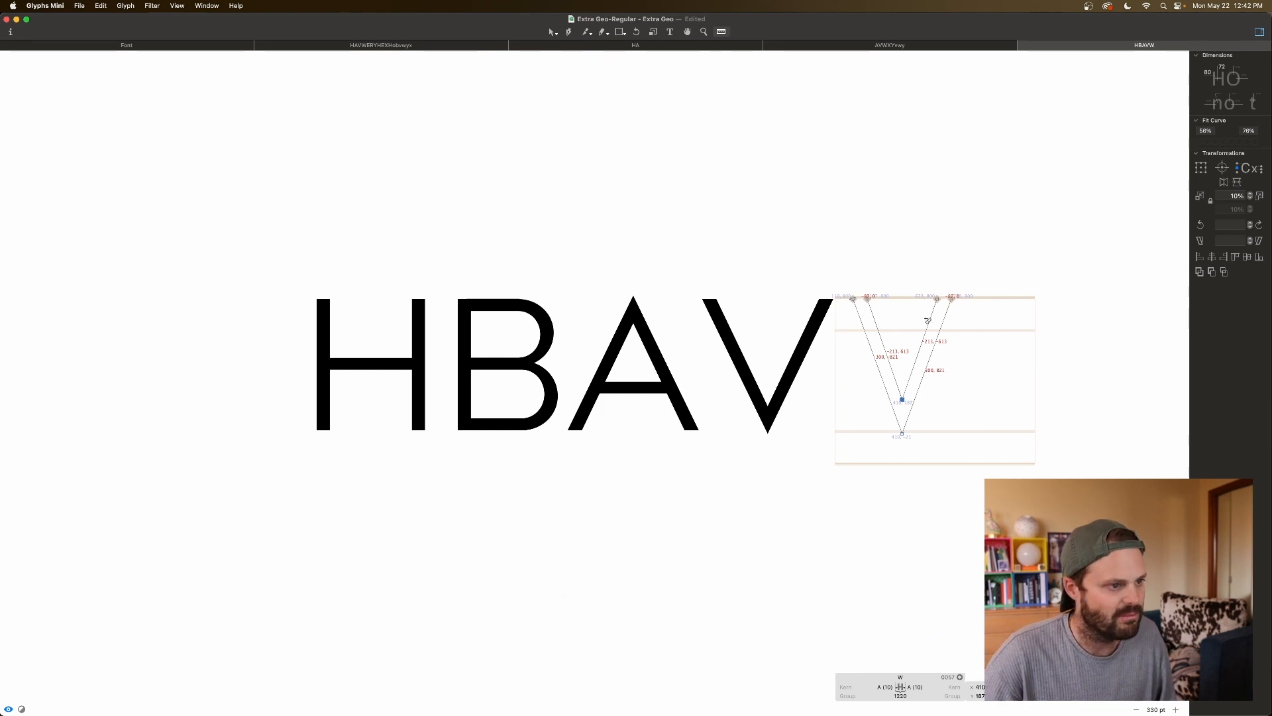
{"action": "key", "text": "v"}
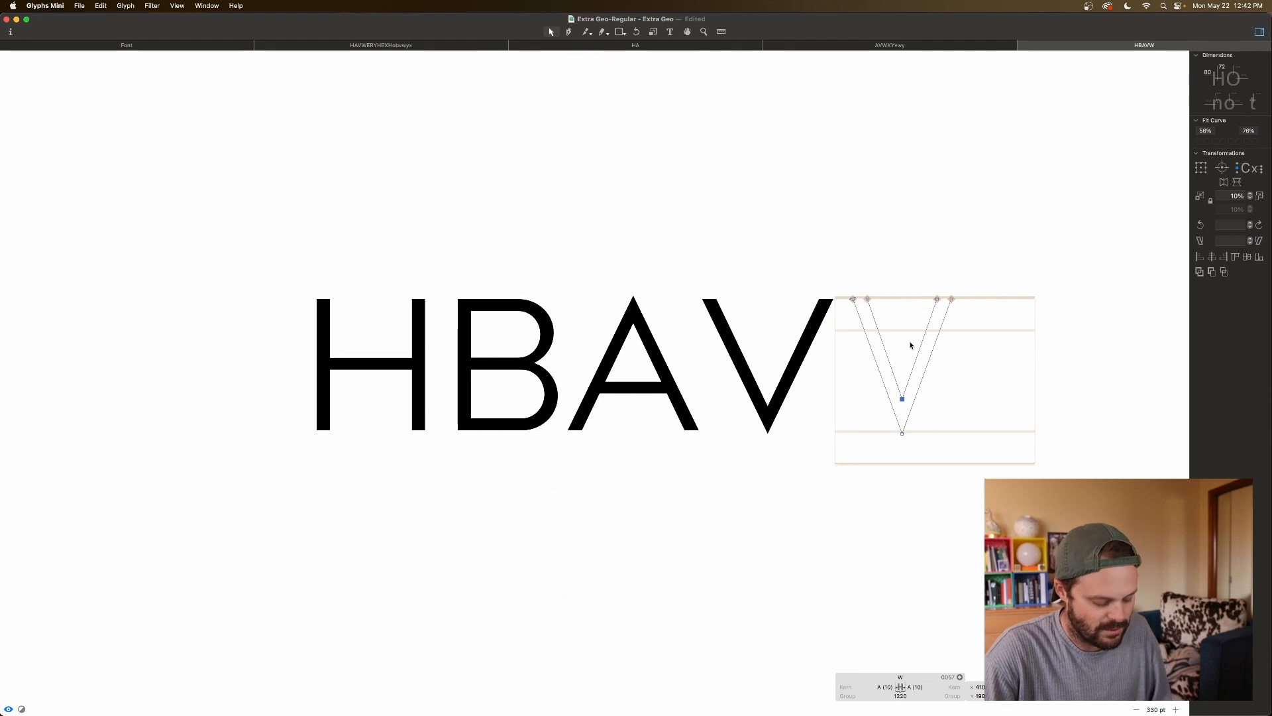
{"action": "key", "text": "l"}
{"action": "left_click_drag", "start_coordinate": [903, 391], "coordinate": [950, 402]}
{"action": "key", "text": "v"}
Step: Measure the narrowed V's arm at the cap height and move its inner top nodes to x 625 and x 195
{"action": "key", "text": "l"}
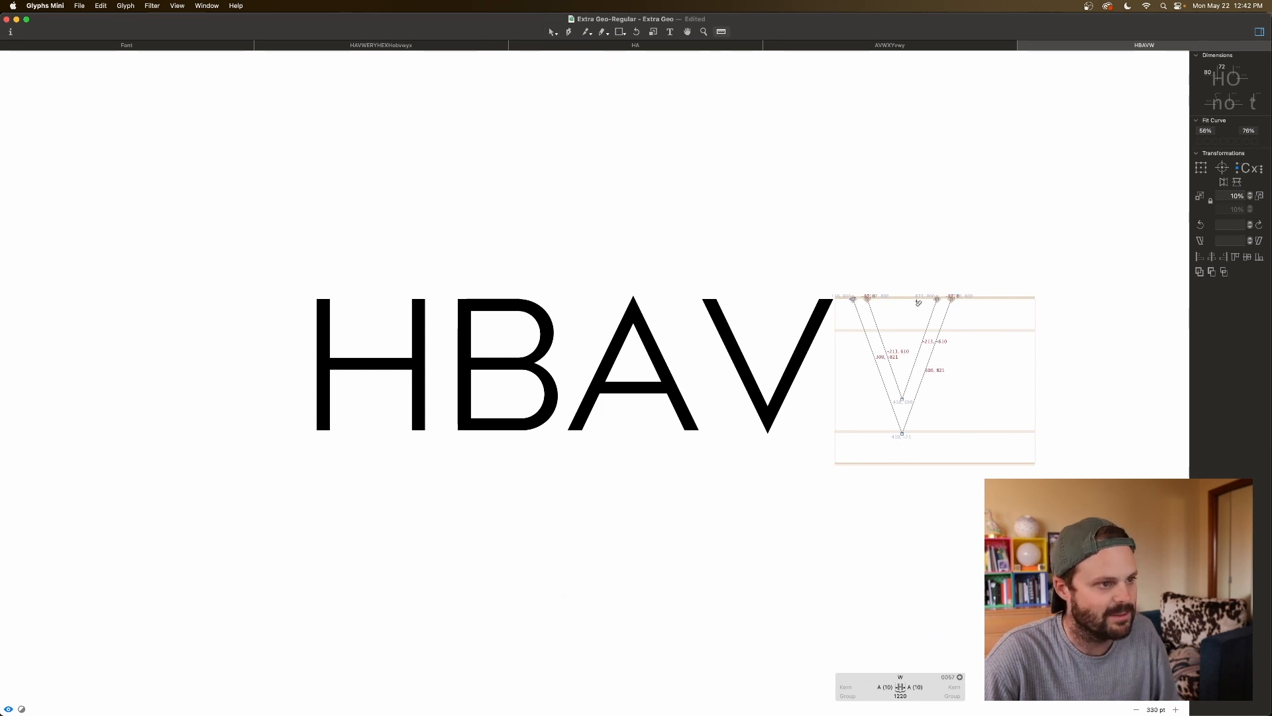
{"action": "left_click_drag", "start_coordinate": [922, 303], "coordinate": [980, 317]}
{"action": "key", "text": "v"}
{"action": "left_click", "coordinate": [937, 299]}
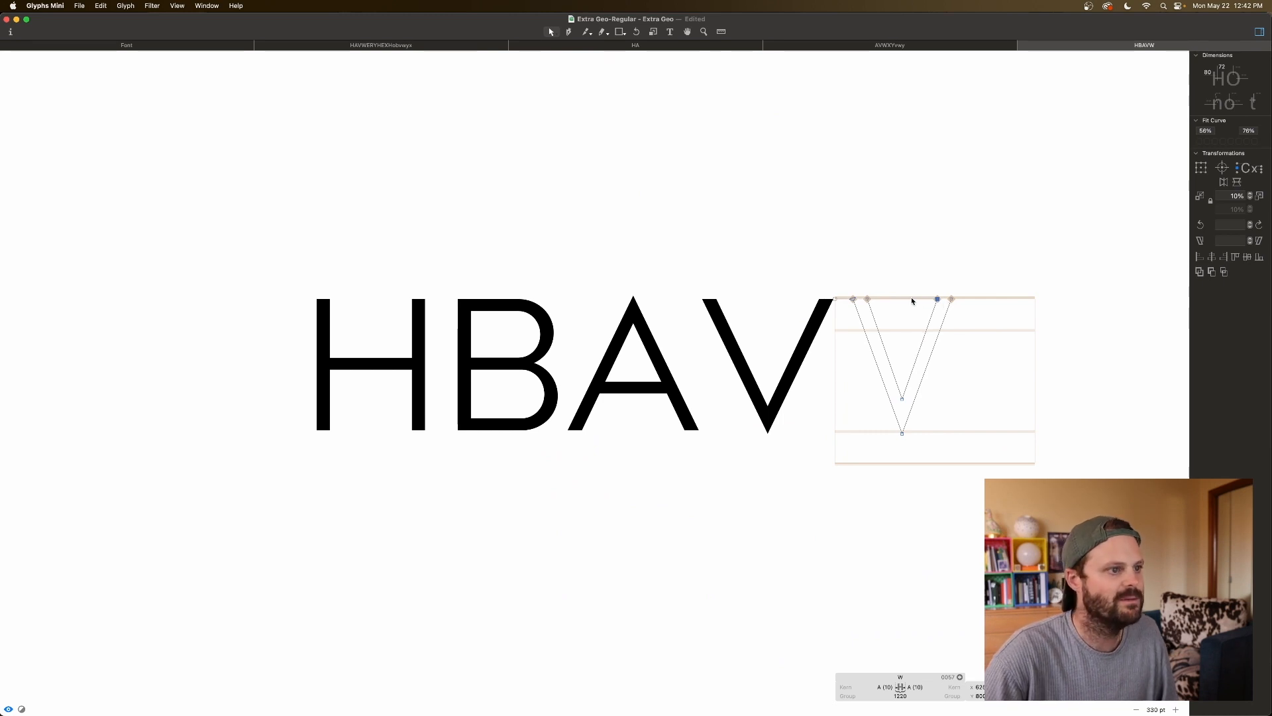
{"action": "left_click", "coordinate": [867, 300]}
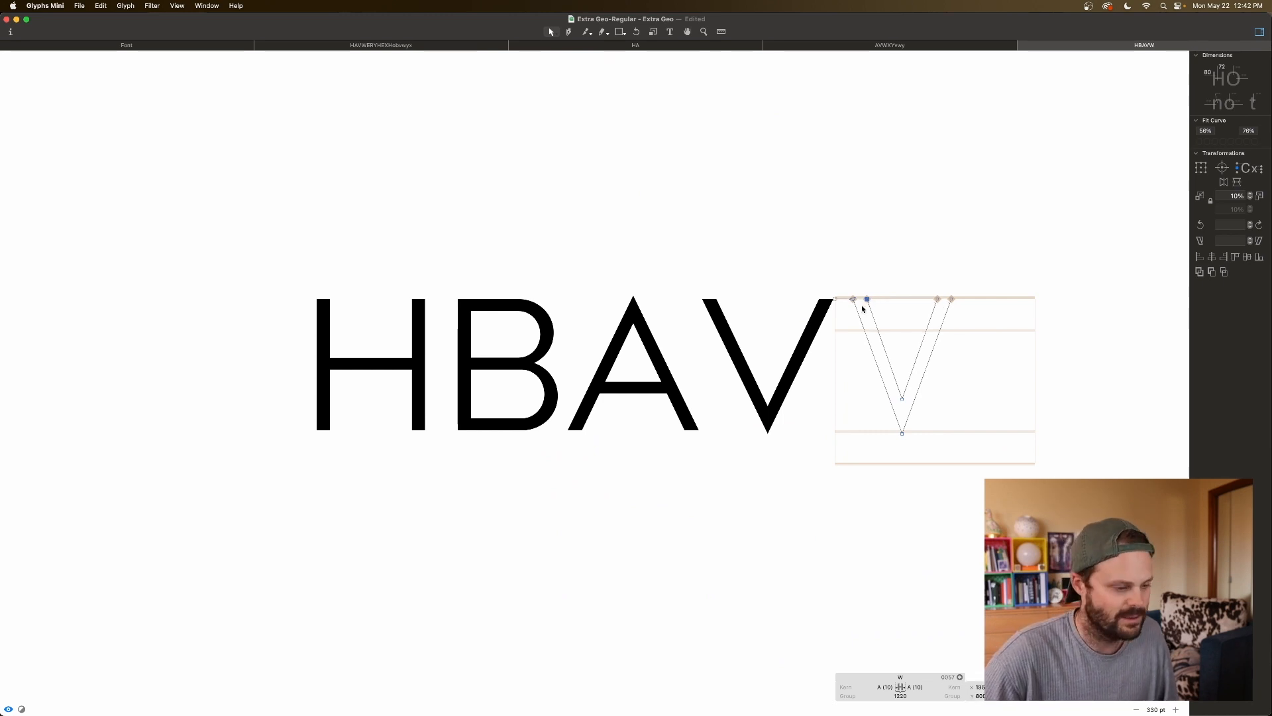
Step: Measure the arm's thickness near the top and near the vertex, and preview the narrowed V beside the other letters
{"action": "key", "text": "l"}
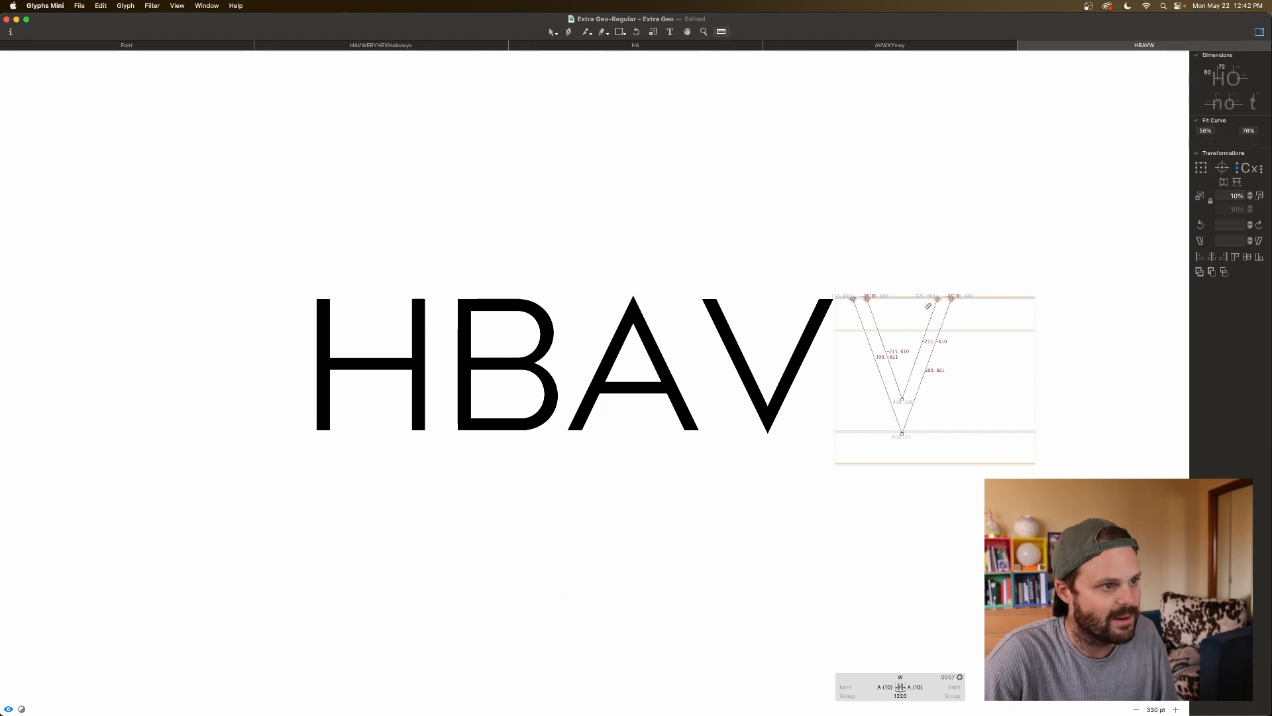
{"action": "left_click_drag", "start_coordinate": [929, 310], "coordinate": [986, 328]}
{"action": "left_click_drag", "start_coordinate": [904, 390], "coordinate": [949, 403]}
{"action": "key", "text": "v"}
{"action": "key", "text": "space"}
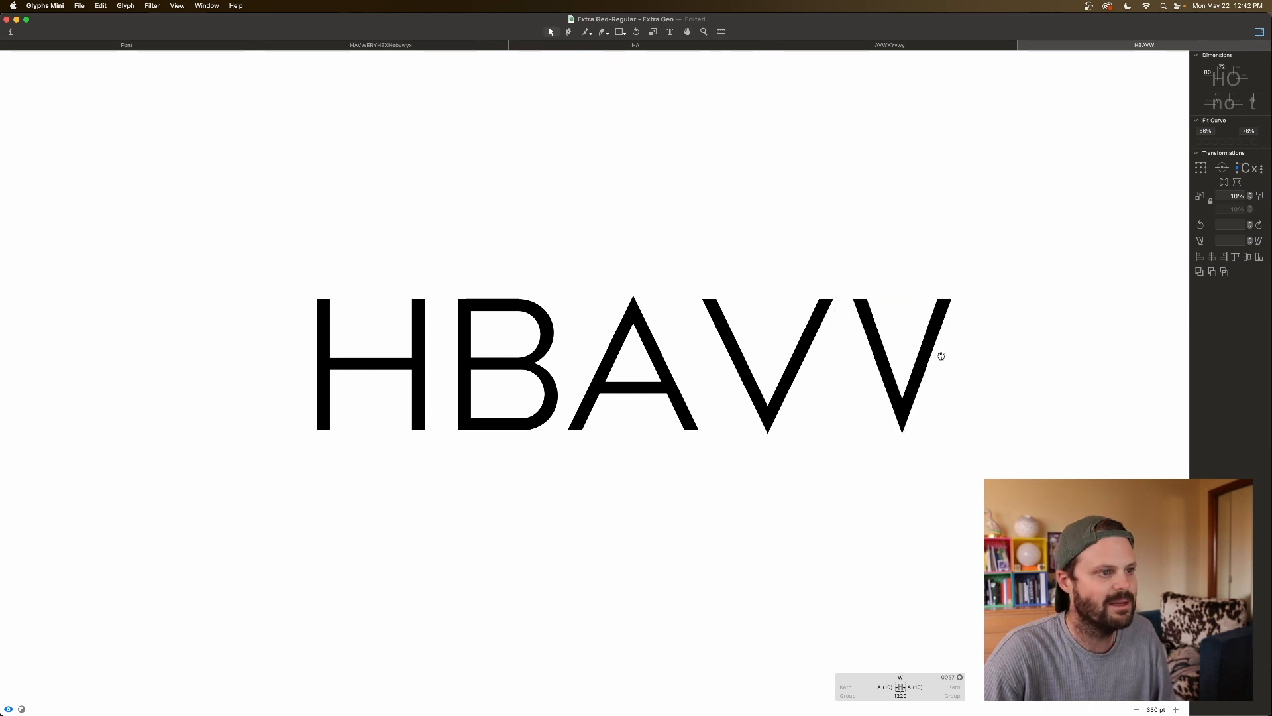
Step: Duplicate the narrowed V inside the W and move the copy about 516 units right so the adjoining arms meet at the cap height
{"action": "double_click", "coordinate": [925, 378]}
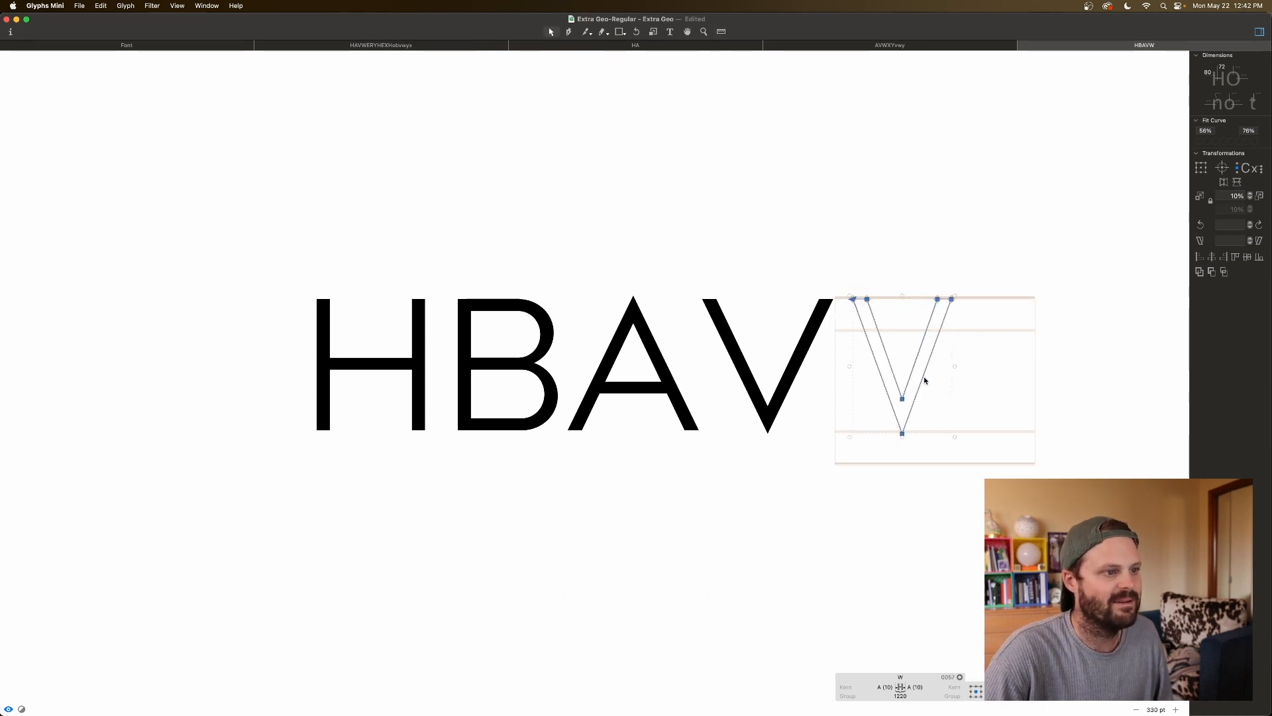
{"action": "key", "text": "super+c"}
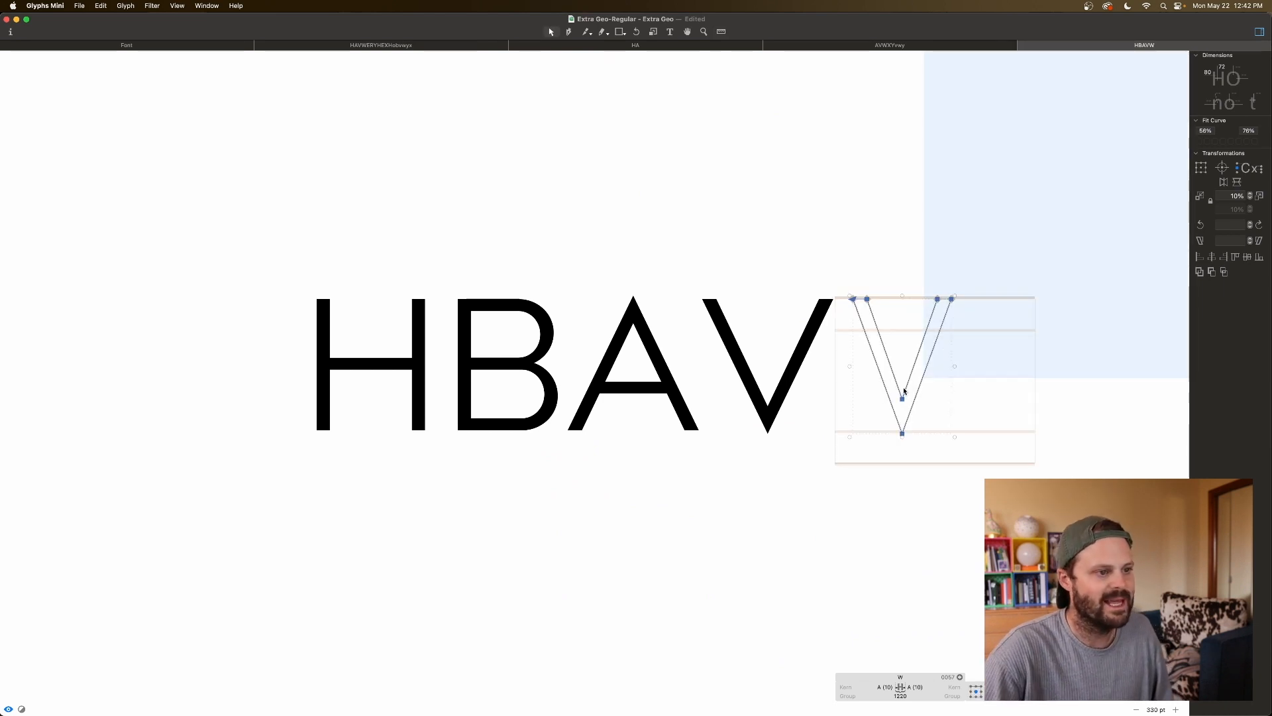
{"action": "left_click", "coordinate": [907, 385]}
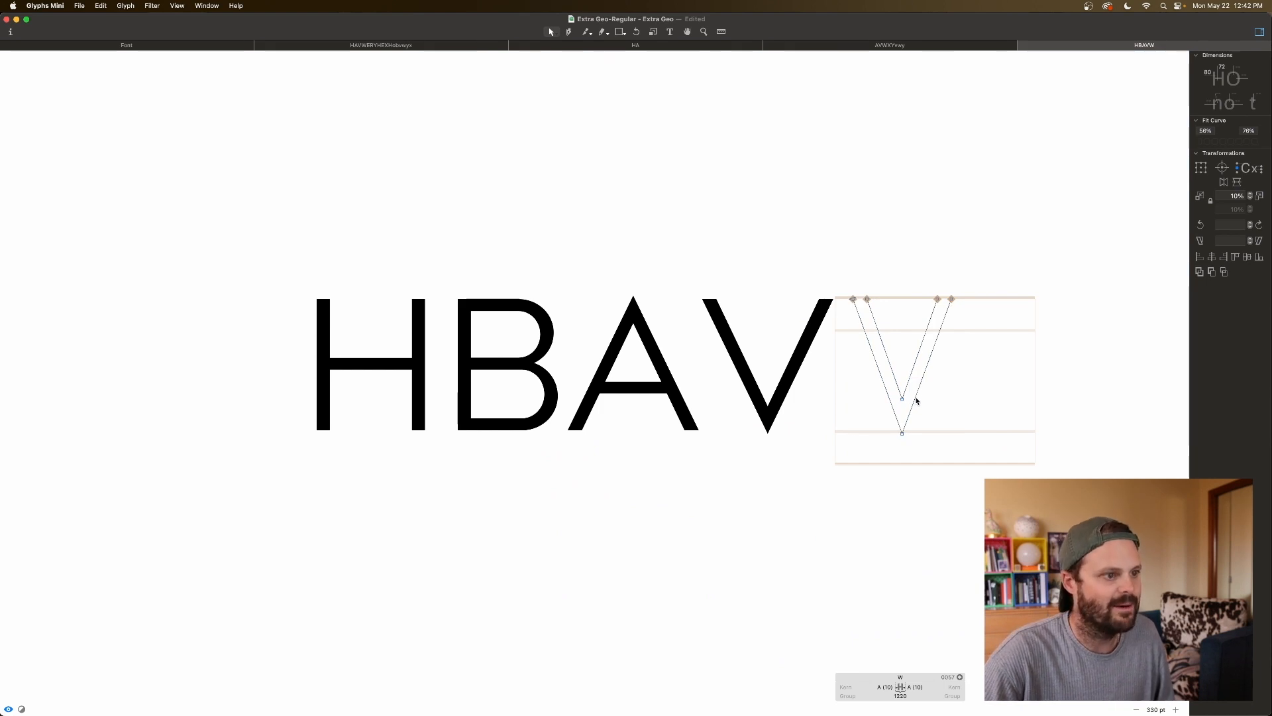
{"action": "key", "text": "super+v"}
{"action": "key", "text": "shift+Right"}
{"action": "key", "text": "super+Right"}
{"action": "key", "text": "super+Right"}
{"action": "key", "text": "super+Right"}
{"action": "key", "text": "super+Right"}
{"action": "key", "text": "super+Right"}
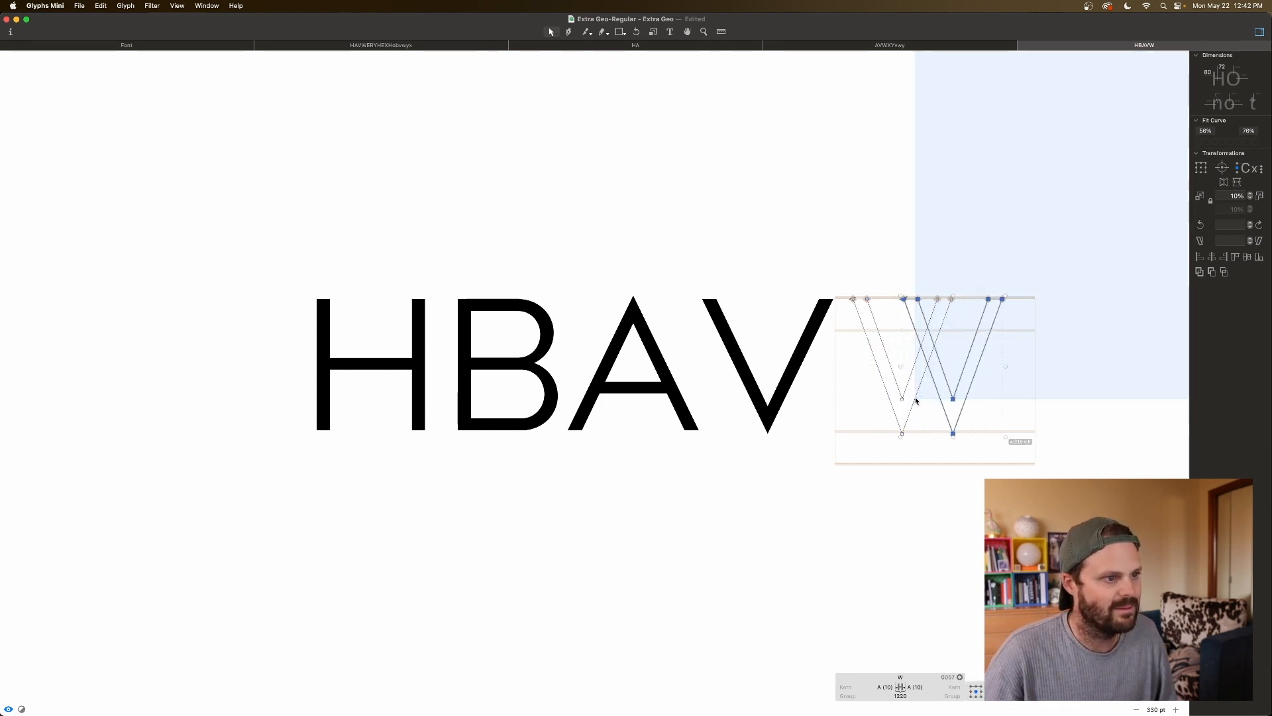
{"action": "key", "text": "space"}
{"action": "key", "text": "Right"}
{"action": "key", "text": "Right"}
{"action": "key", "text": "Right"}
{"action": "key", "text": "Right"}
{"action": "key", "text": "Right"}
{"action": "key", "text": "Right"}
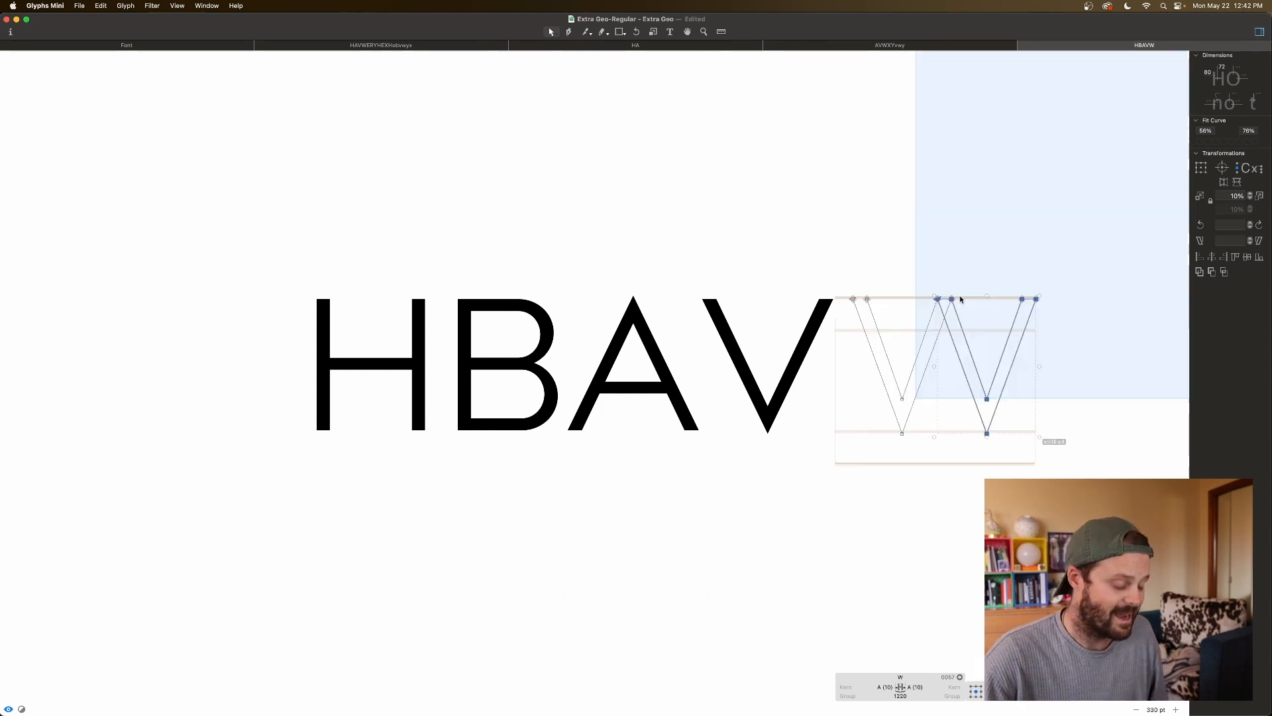
Step: Preview the W enlarged beside the A and V to examine its middle apex and bottom points
{"action": "key", "text": "super+plus"}
{"action": "scroll", "coordinate": [959, 299], "scroll_direction": "right", "scroll_amount": 10}
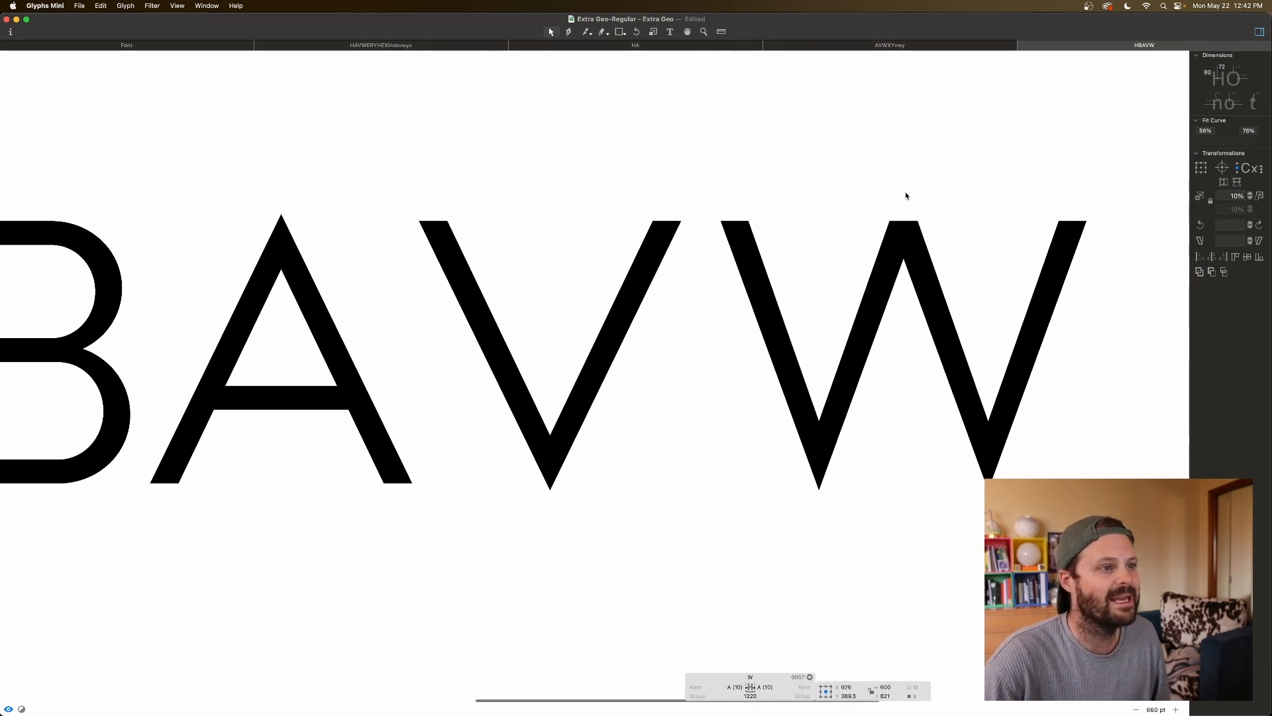
{"action": "left_click", "coordinate": [877, 250]}
{"action": "scroll", "coordinate": [877, 250], "scroll_direction": "down", "scroll_amount": 1}
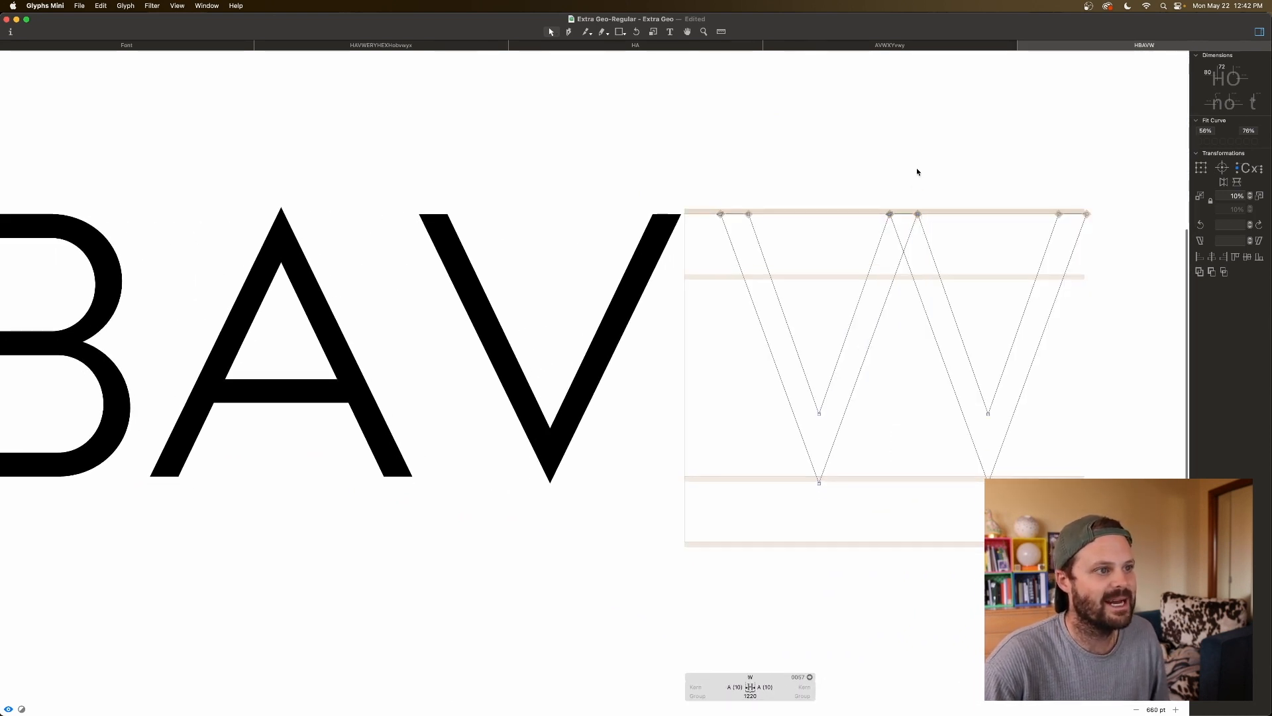
{"action": "key", "text": "space"}
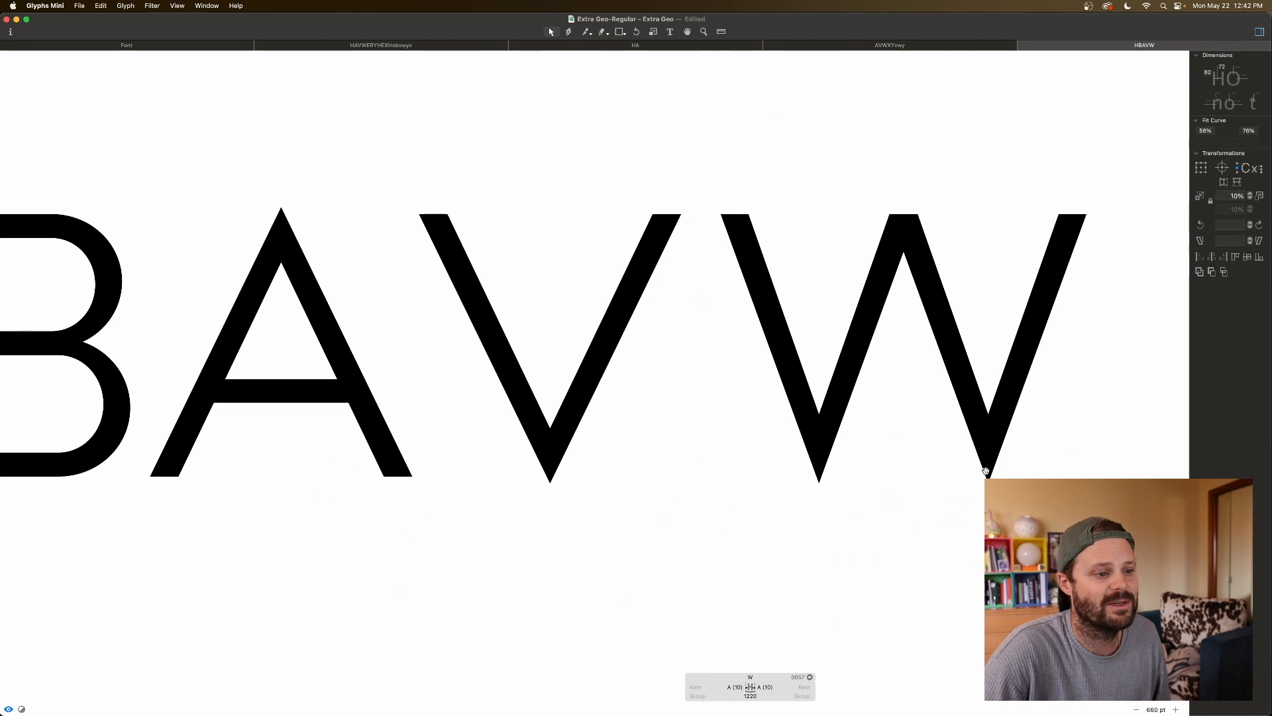
Step: Clear the W's joined outline and replace it with a copy of the full-width V
{"action": "double_click", "coordinate": [892, 201]}
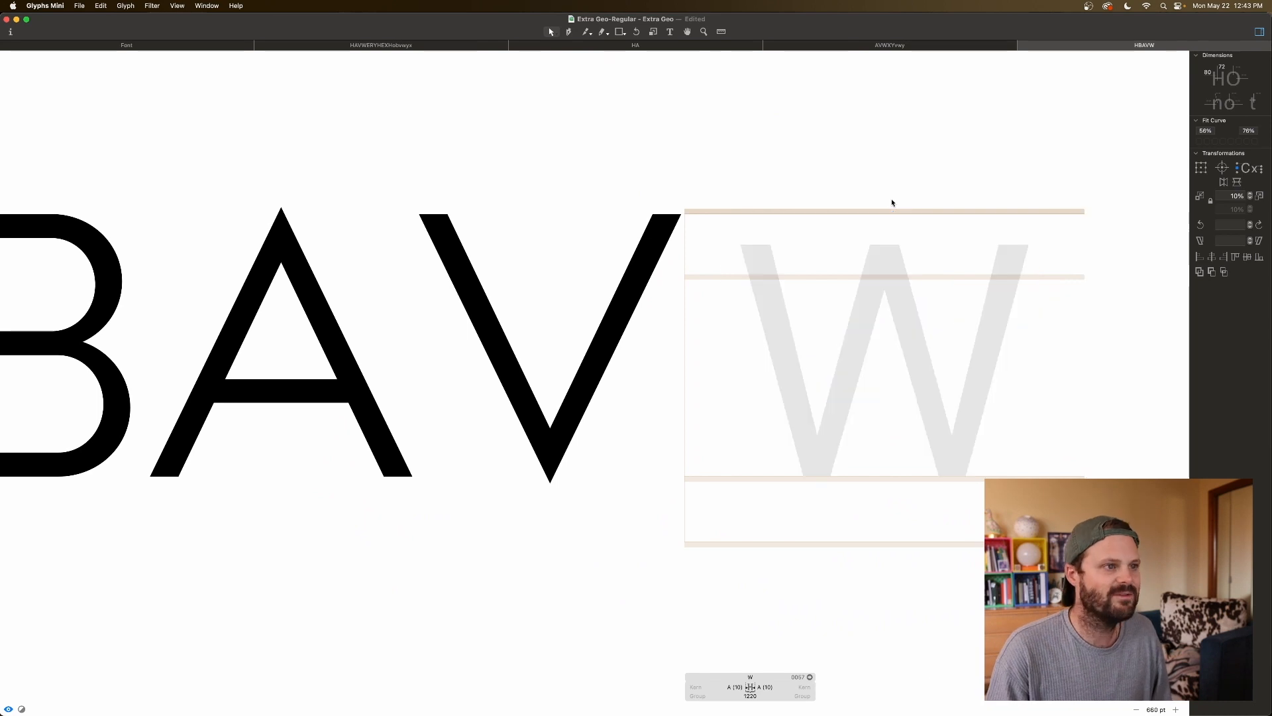
{"action": "double_click", "coordinate": [604, 253]}
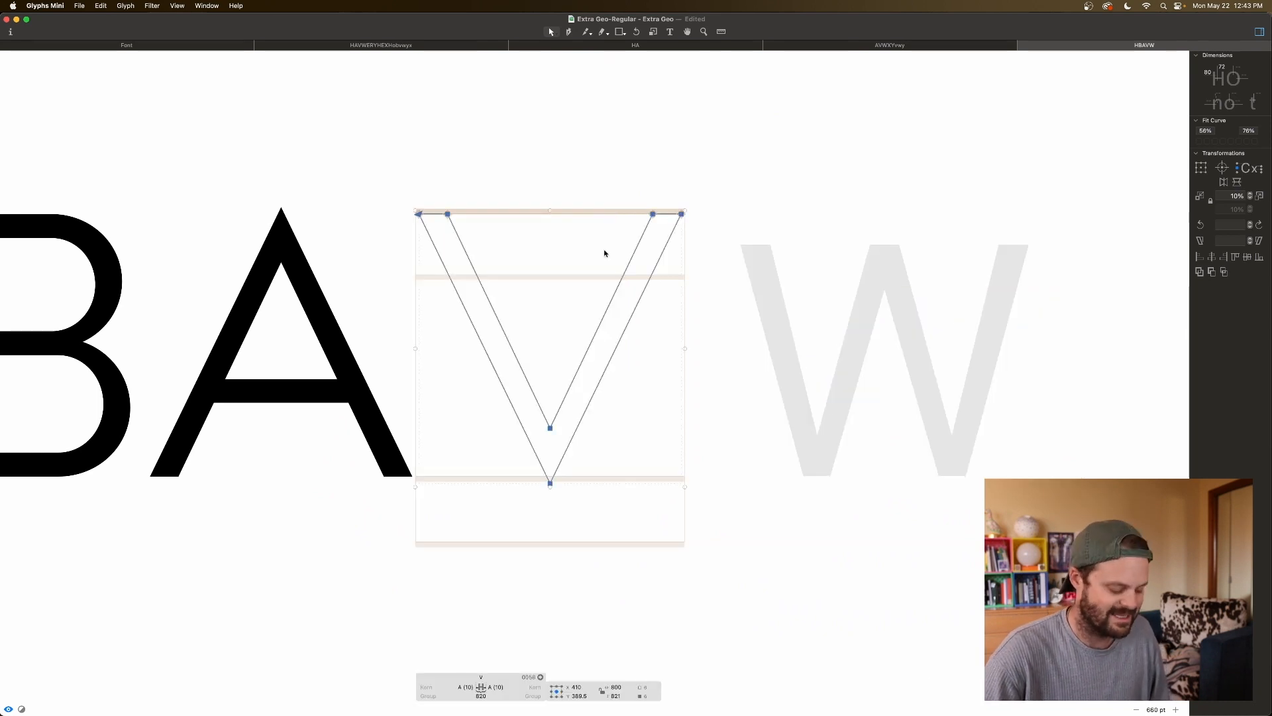
{"action": "double_click", "coordinate": [800, 318]}
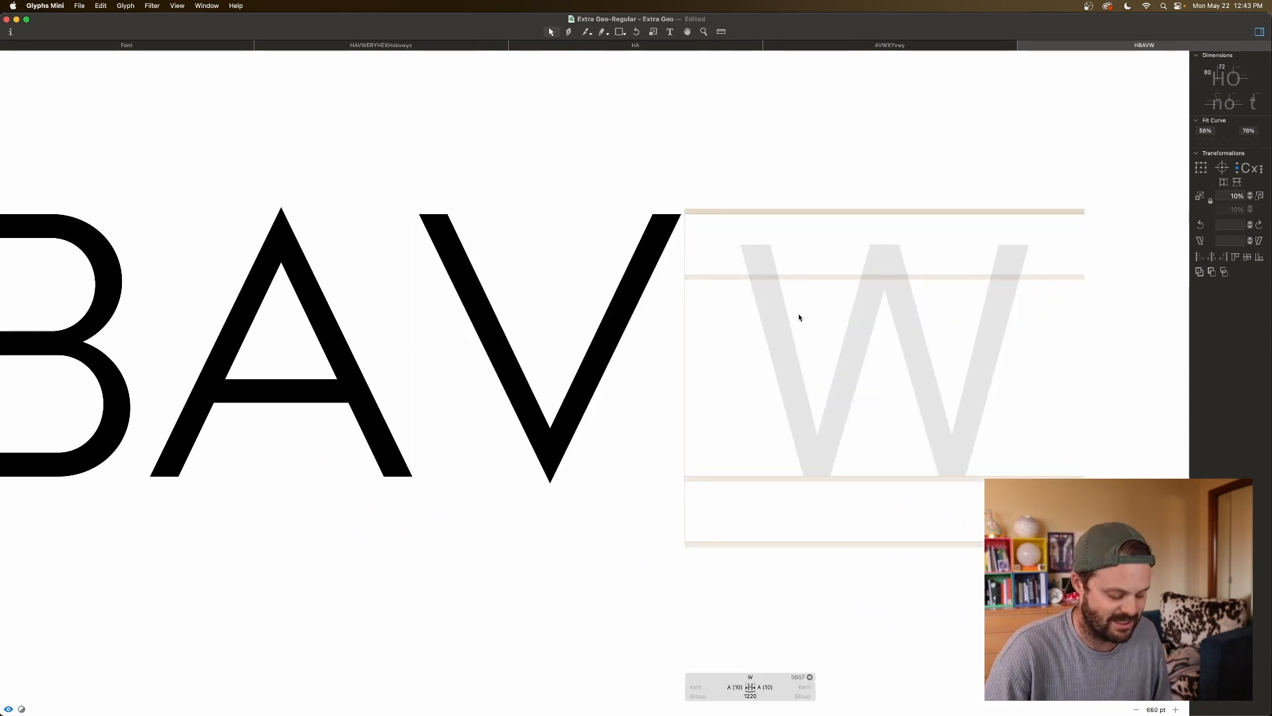
{"action": "key", "text": "super+v"}
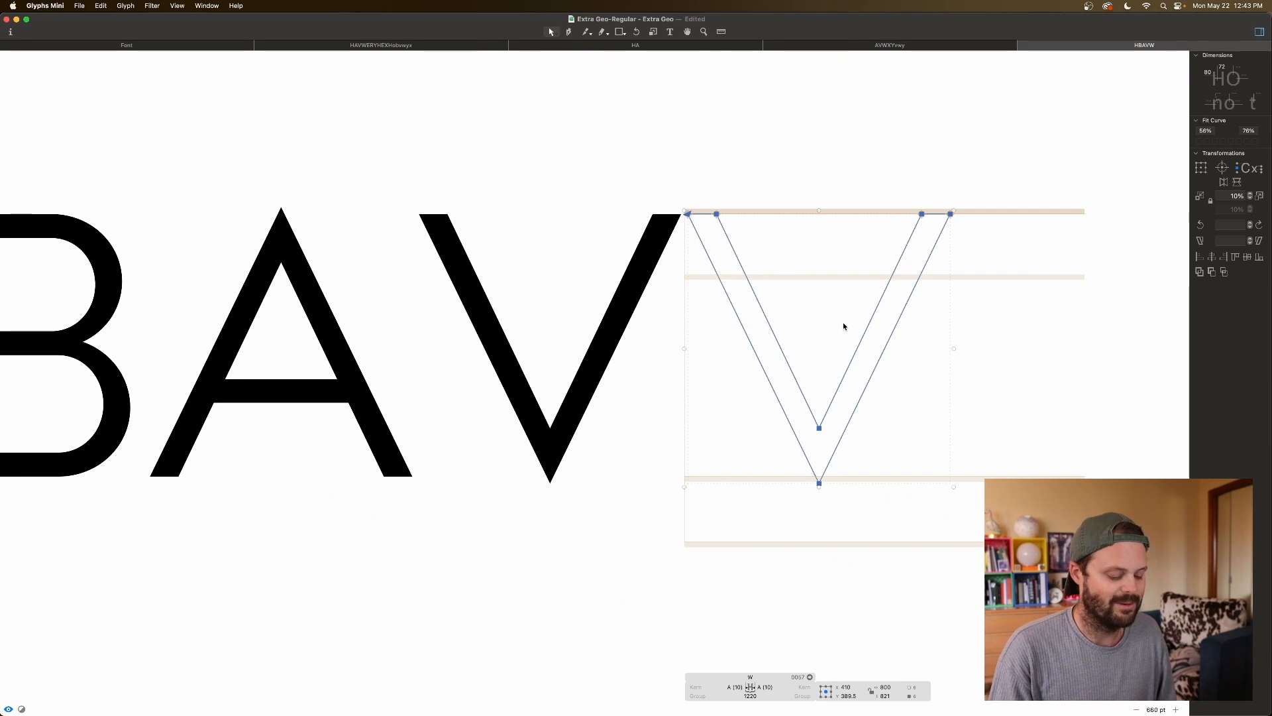
Step: Add a second V inside the W and shift it so it centres at x 850, crossing the first V's arm
{"action": "key", "text": "super+v"}
{"action": "key", "text": "super+shift+Right"}
{"action": "key", "text": "super+shift+Right"}
{"action": "key", "text": "super+shift+Right"}
{"action": "key", "text": "super+shift+Right"}
{"action": "key", "text": "super+shift+Right"}
{"action": "key", "text": "space"}
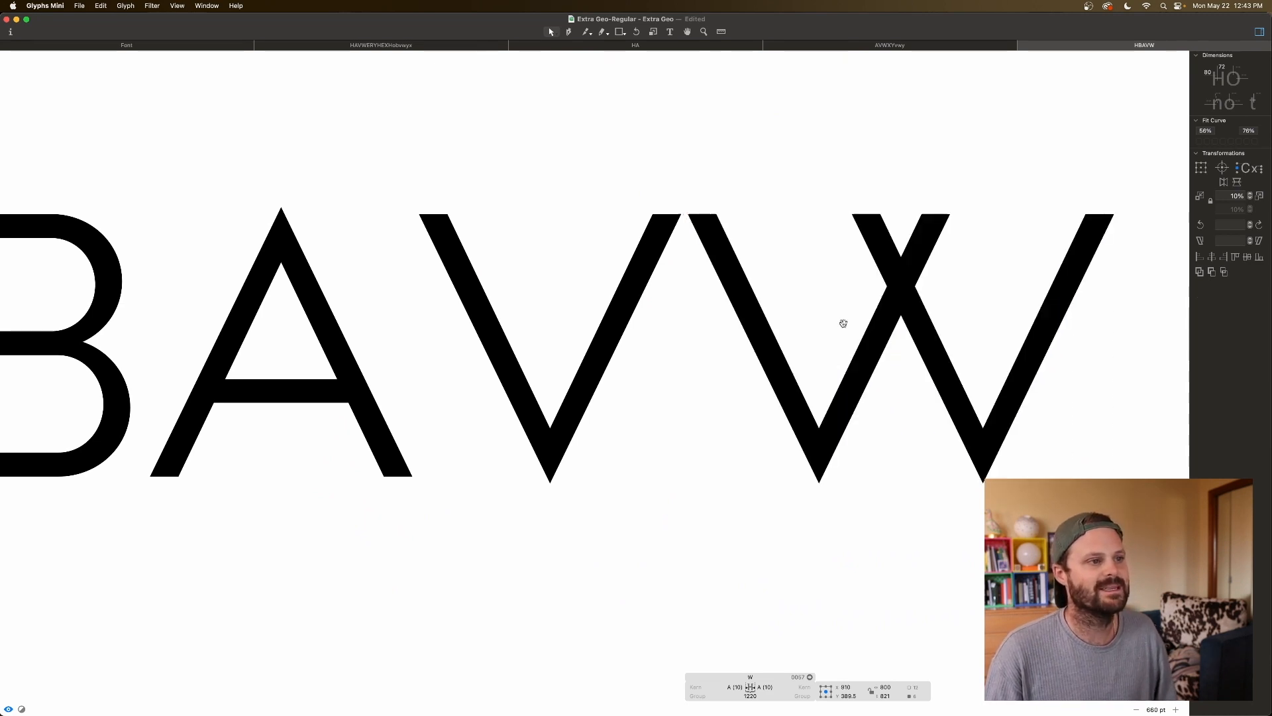
{"action": "key", "text": "shift+Left"}
{"action": "key", "text": "shift+Left"}
{"action": "key", "text": "shift+Left"}
{"action": "key", "text": "shift+Left"}
{"action": "key", "text": "shift+Left"}
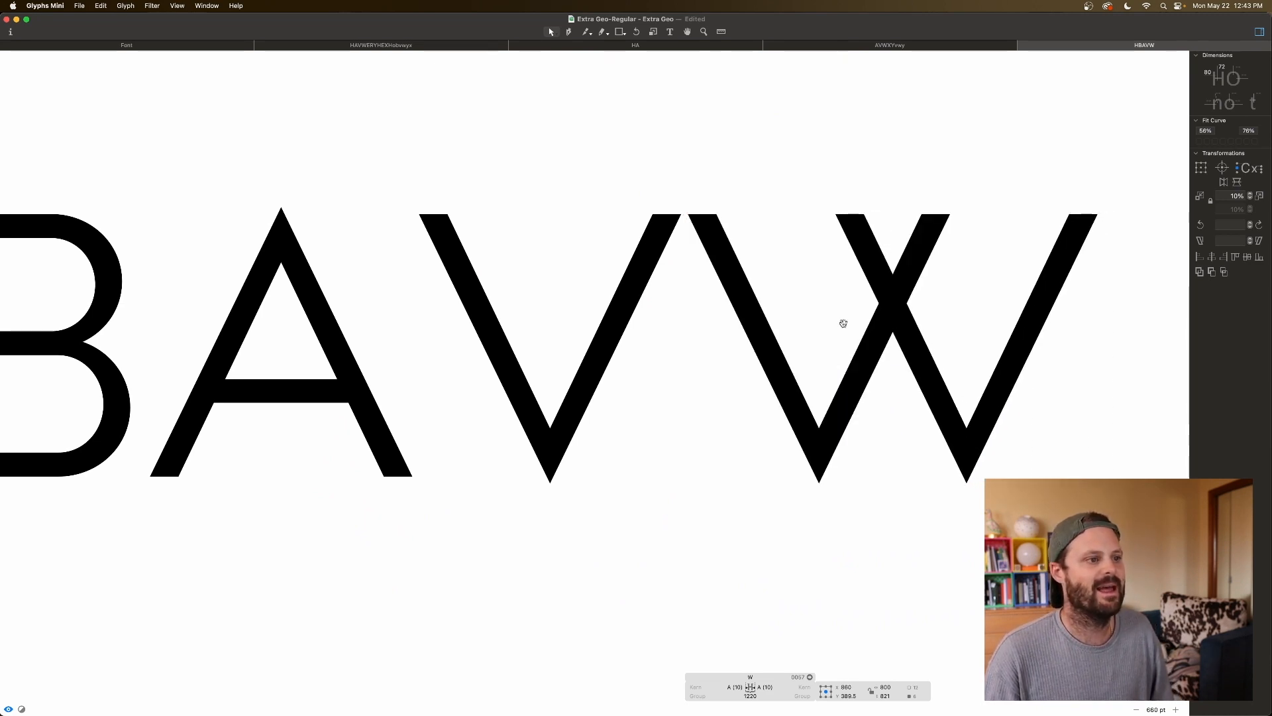
{"action": "key", "text": "shift+Left"}
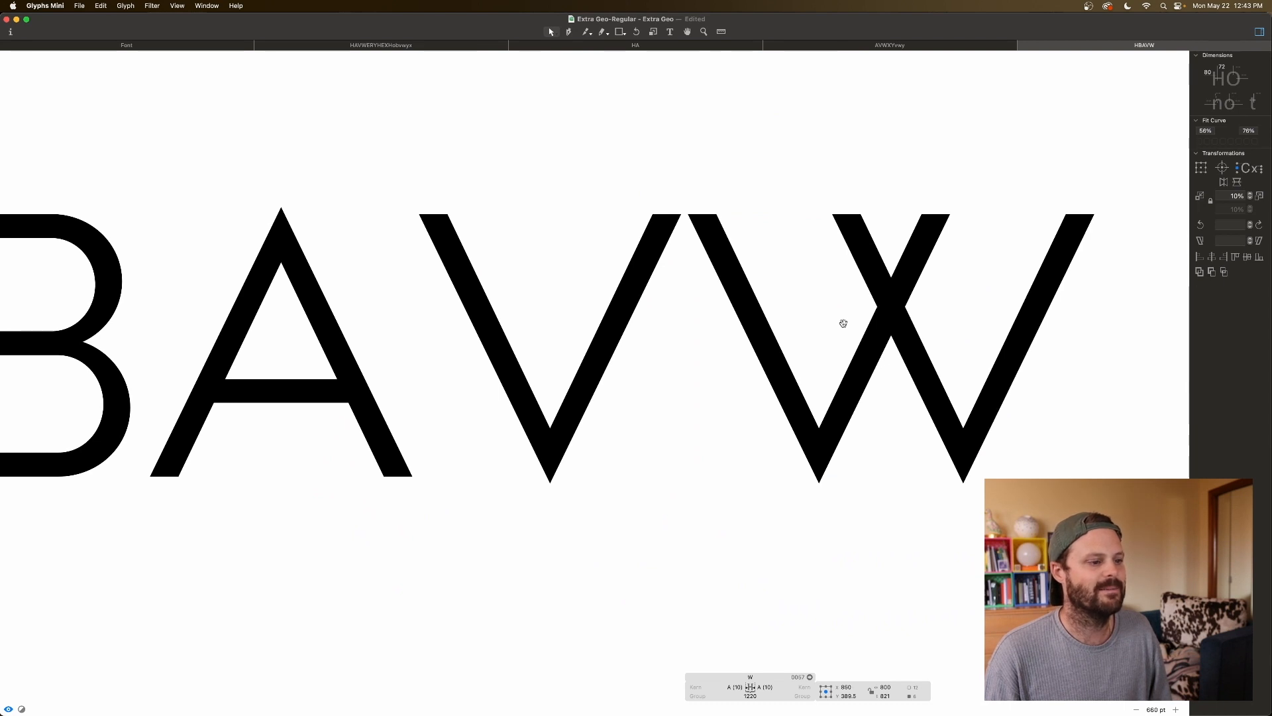
Step: Try a tighter overlap in the W by moving the second V left to x 730
{"action": "key", "text": "shift+Left"}
{"action": "key", "text": "shift+Left"}
{"action": "key", "text": "shift+Left"}
{"action": "key", "text": "shift+Left"}
{"action": "key", "text": "shift+Left"}
{"action": "key", "text": "shift+Left"}
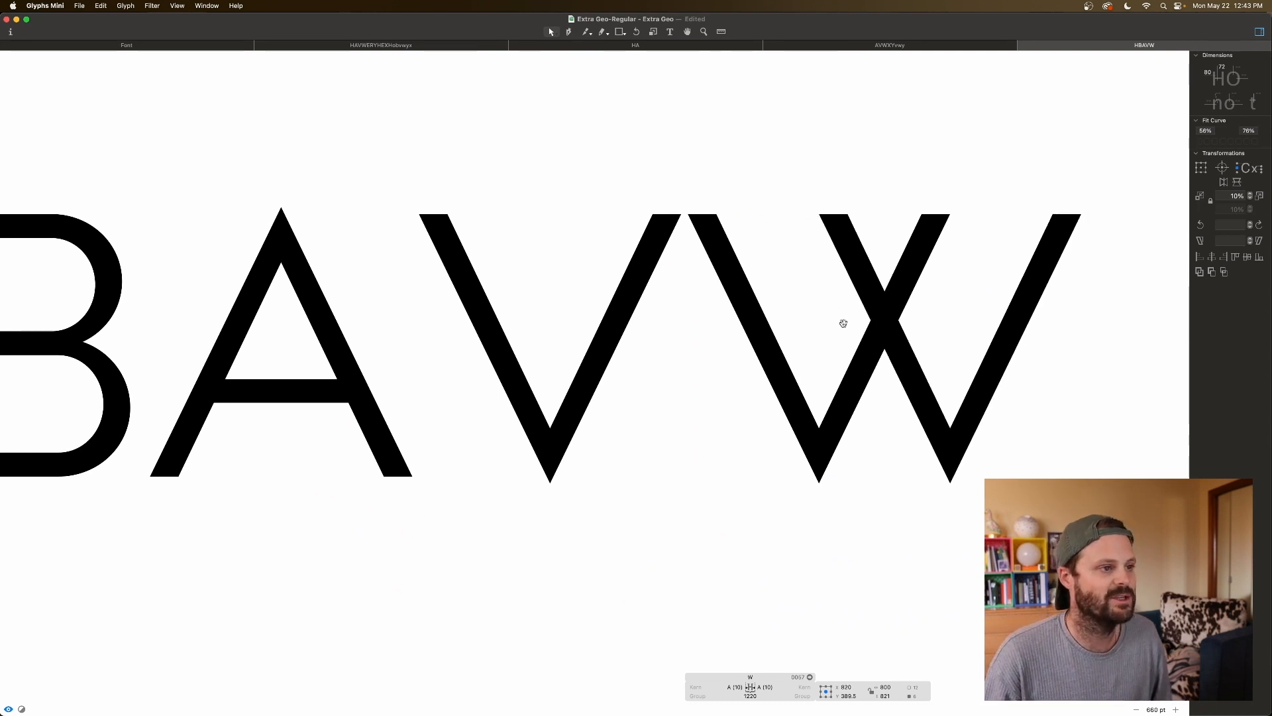
{"action": "key", "text": "shift+Left"}
{"action": "key", "text": "shift+Left"}
{"action": "key", "text": "shift+Left"}
{"action": "key", "text": "shift+Left"}
{"action": "key", "text": "shift+Left"}
{"action": "key", "text": "shift+Left"}
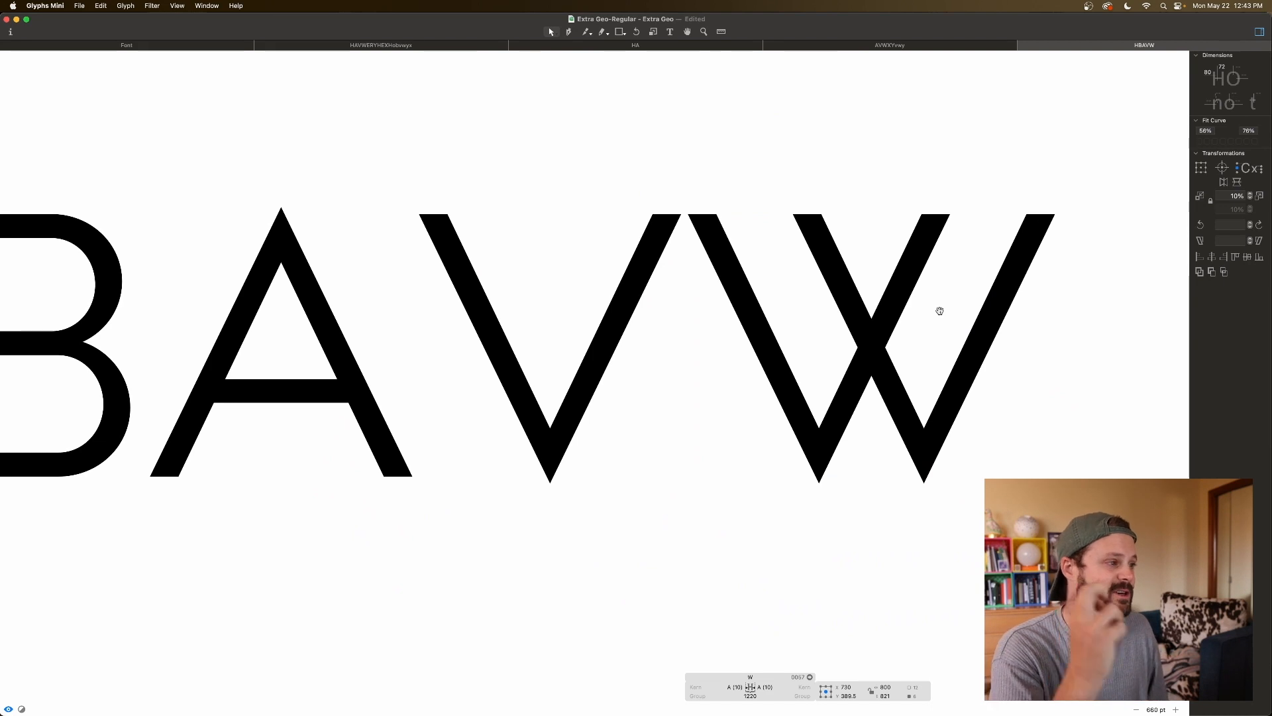
Step: Return the W's second V to x 850, previewing the wider overlap
{"action": "key", "text": "shift+Right"}
{"action": "key", "text": "shift+Right"}
{"action": "key", "text": "shift+Right"}
{"action": "key", "text": "shift+Right"}
{"action": "key", "text": "shift+Right"}
{"action": "key", "text": "shift+Right"}
{"action": "key", "text": "shift+Right"}
{"action": "key", "text": "shift+Right"}
{"action": "key", "text": "shift+Right"}
{"action": "key", "text": "shift+Right"}
{"action": "key", "text": "shift+Right"}
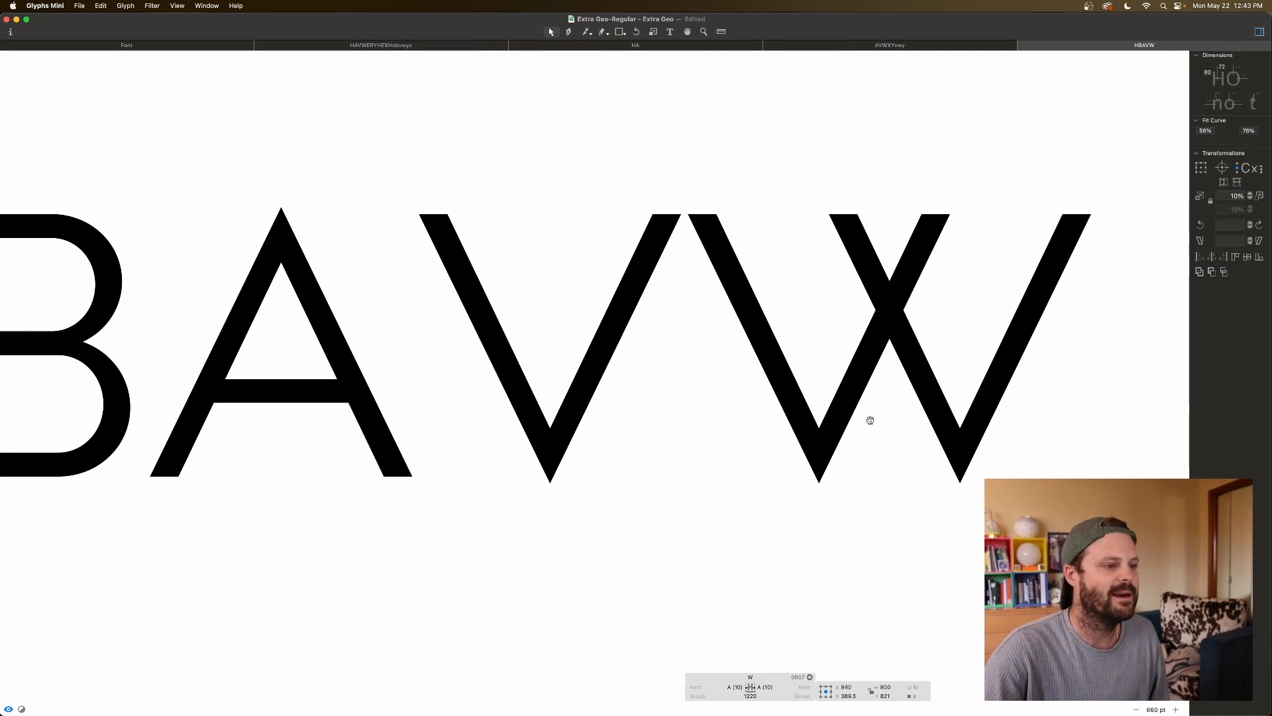
{"action": "key", "text": "shift+Right"}
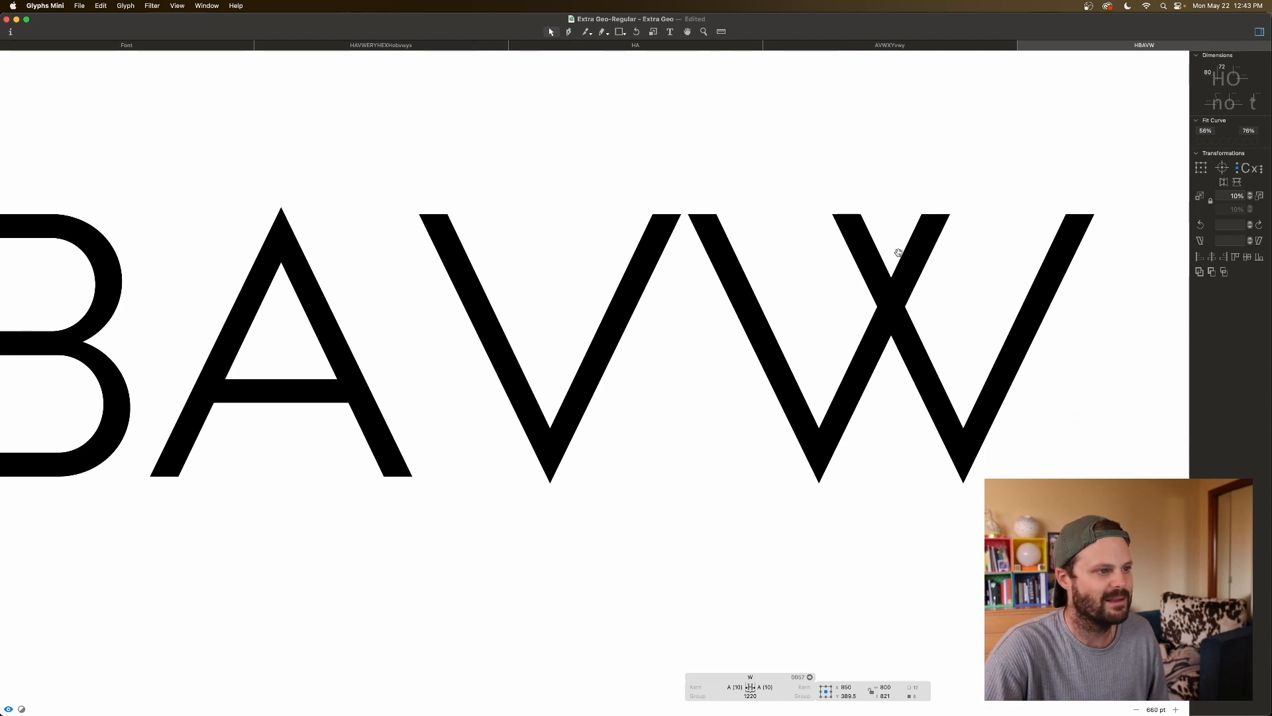
Step: Preview the crossed W at a smaller size beside the H, B, A and V
{"action": "key", "text": "space"}
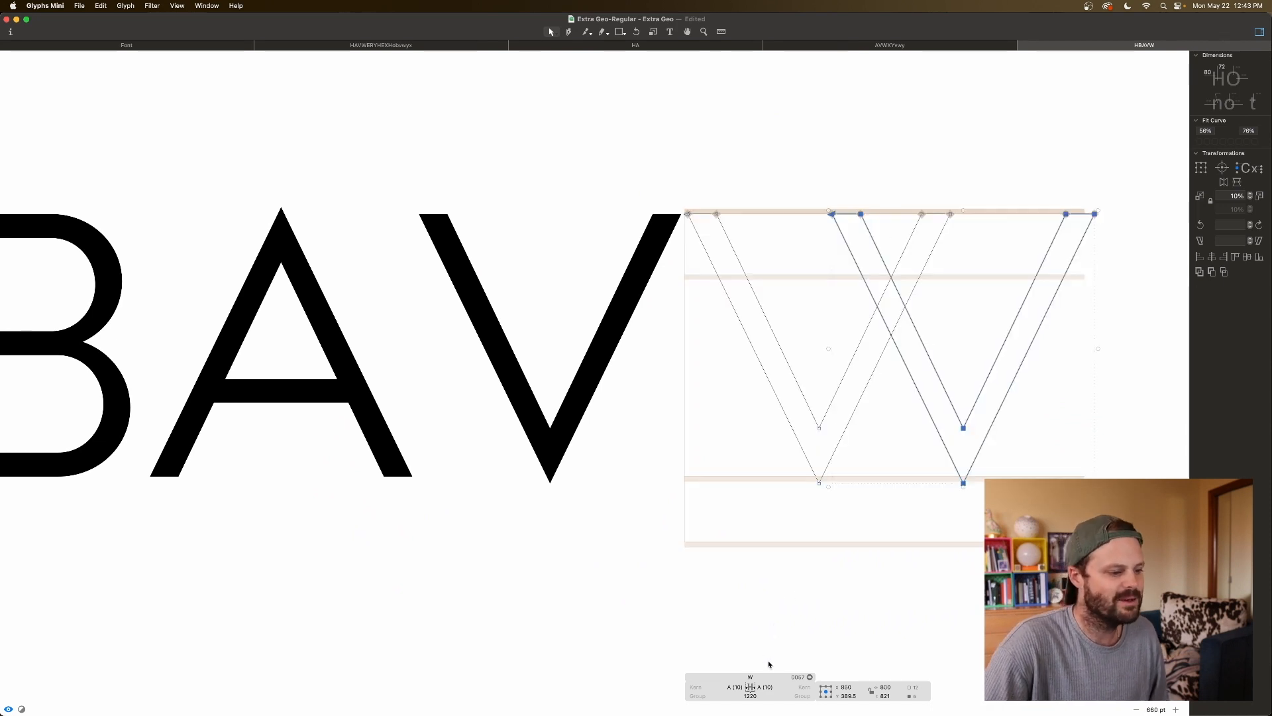
{"action": "key", "text": "space"}
{"action": "key", "text": "super+minus"}
{"action": "key", "text": "super+minus"}
{"action": "key", "text": "super+minus"}
{"action": "key", "text": "super+minus"}
{"action": "key", "text": "space"}
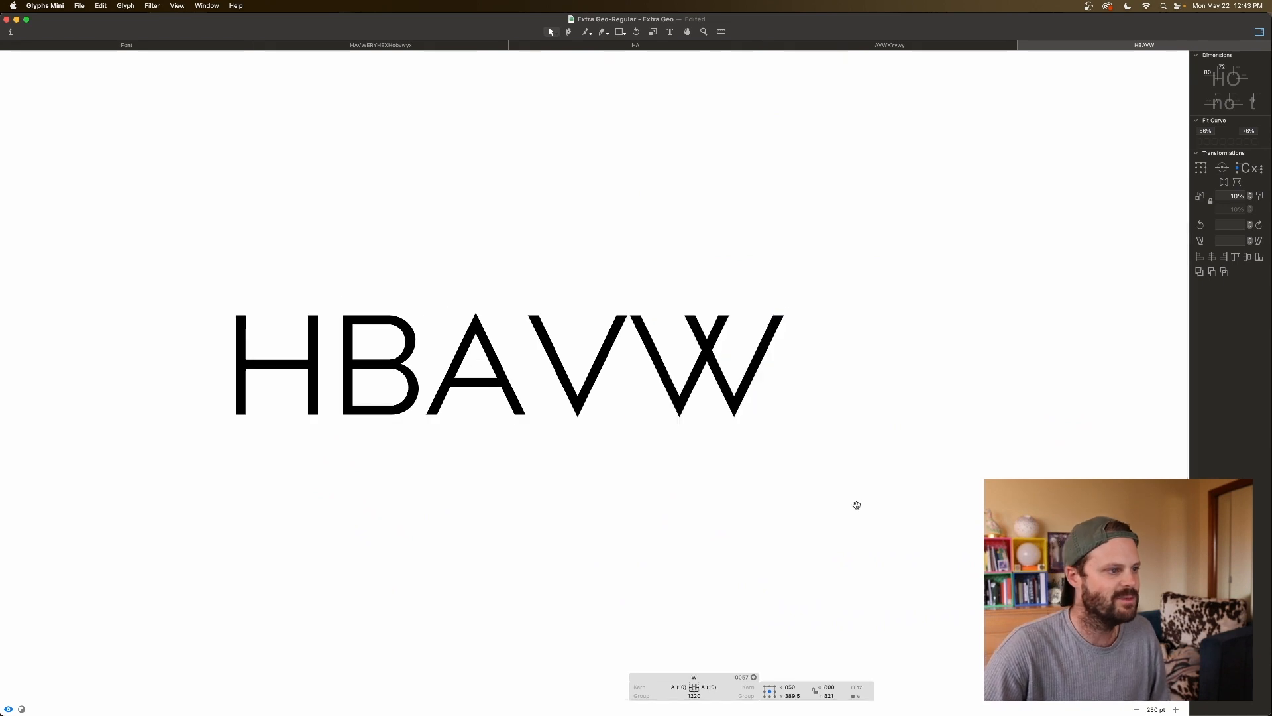
{"action": "scroll", "coordinate": [814, 459], "scroll_direction": "left", "scroll_amount": 3}
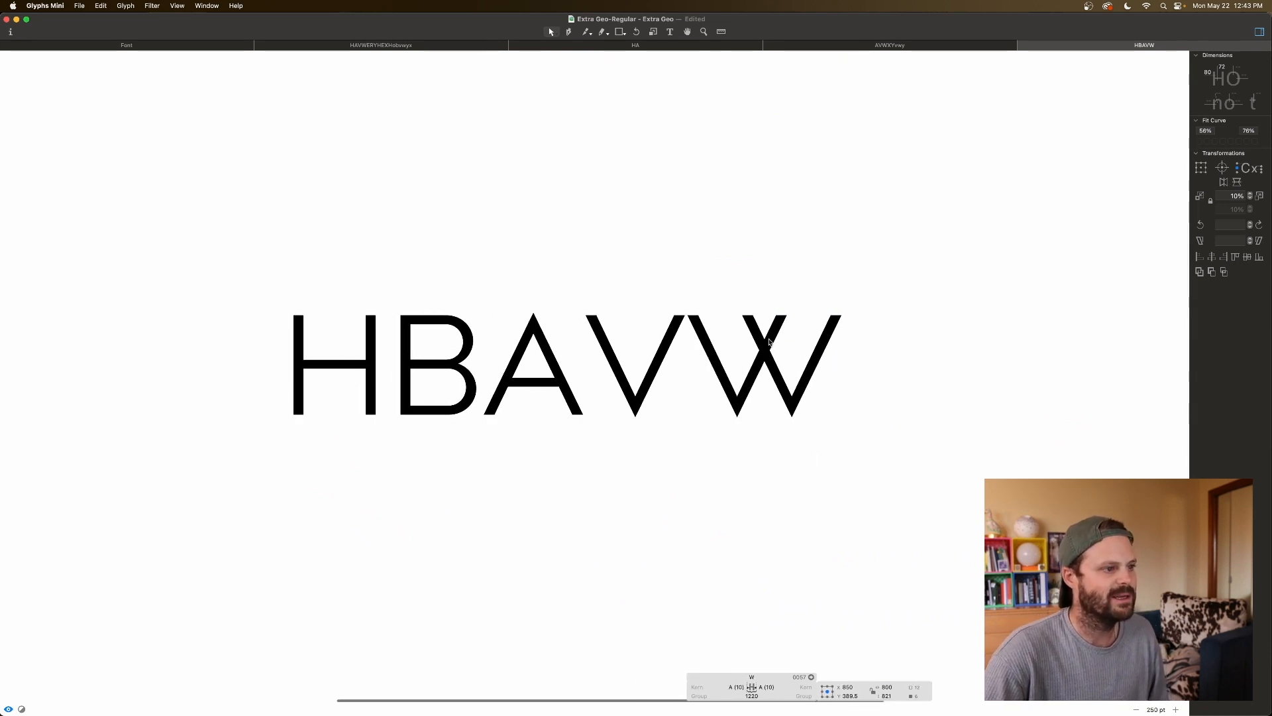
Step: Add a Y after the W in the sample text and paste the V's outline into it
{"action": "key", "text": "space"}
{"action": "key", "text": "t"}
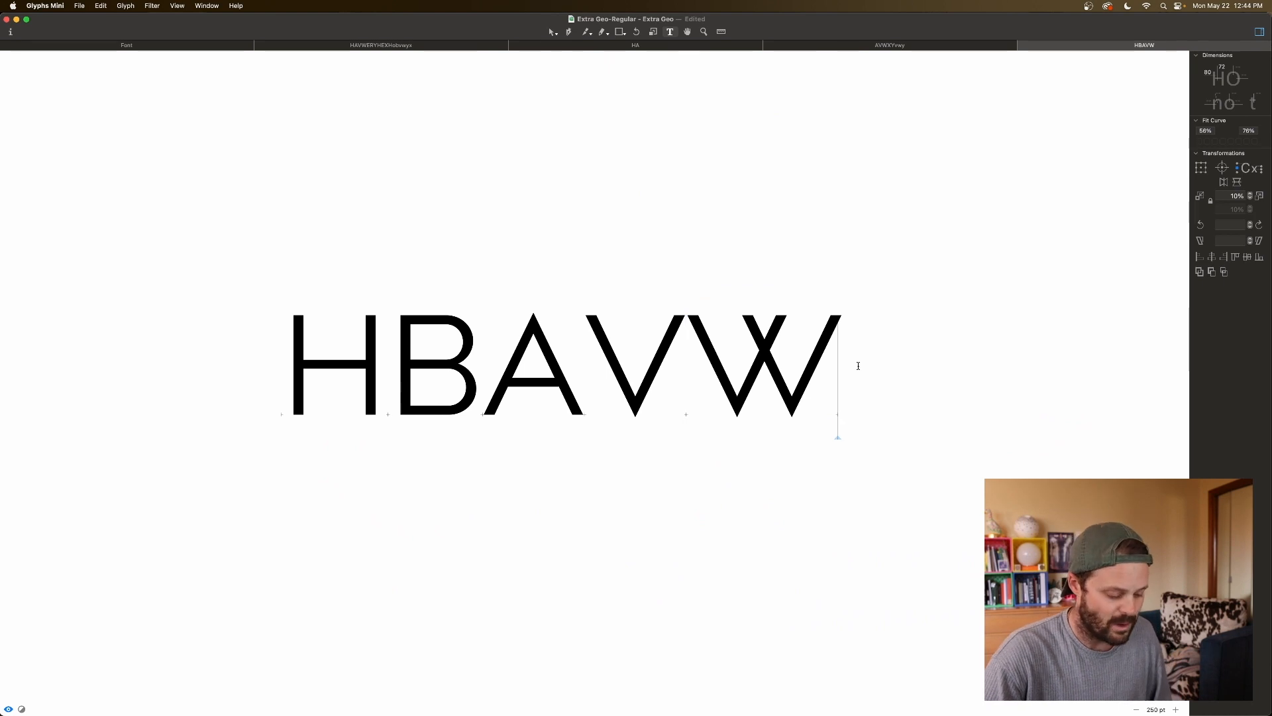
{"action": "type", "text": "Y"}
{"action": "key", "text": "Escape"}
{"action": "double_click", "coordinate": [624, 342]}
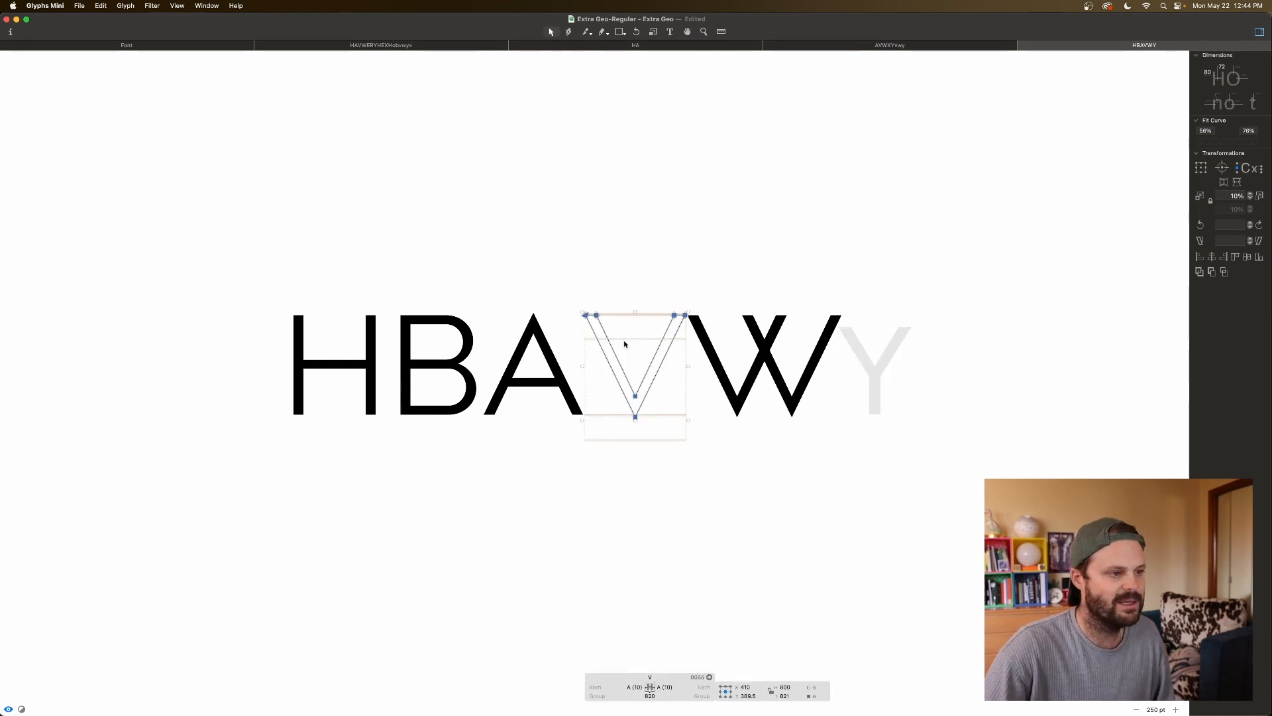
{"action": "double_click", "coordinate": [883, 353]}
{"action": "key", "text": "super+v"}
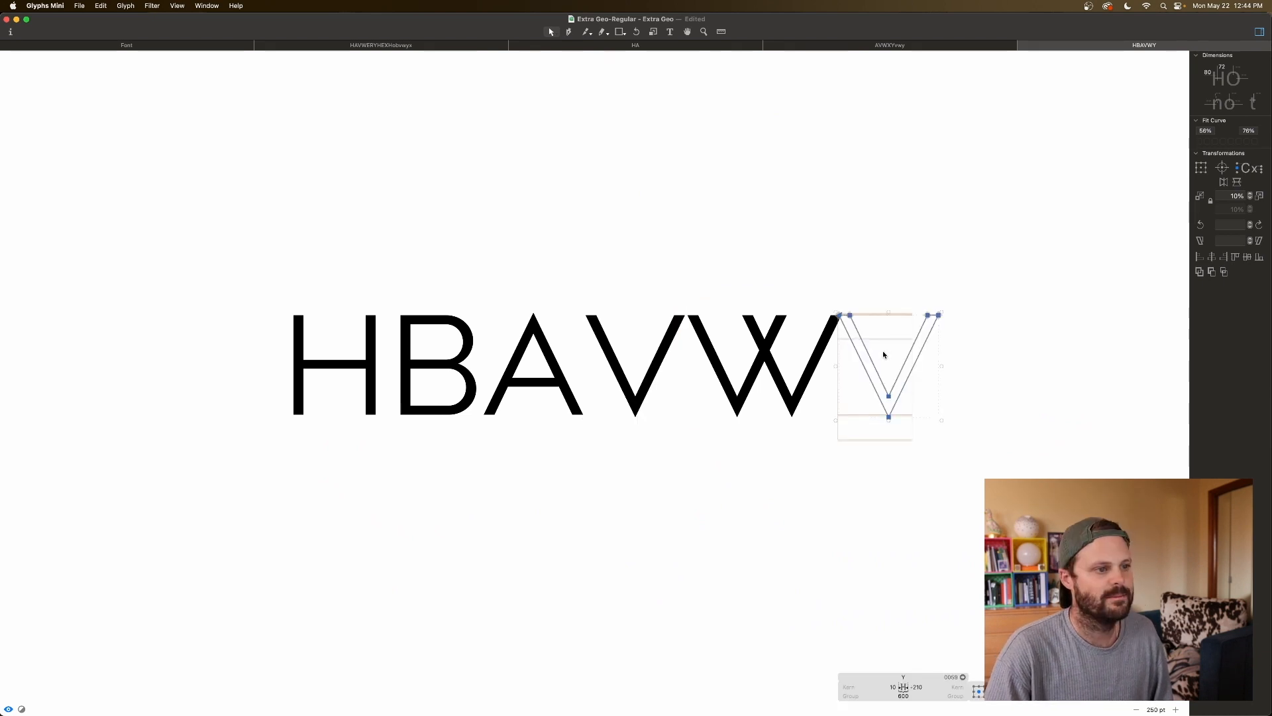
Step: Raise both vertex nodes of the V shape inside the Y by 250 units
{"action": "left_click_drag", "start_coordinate": [932, 453], "coordinate": [862, 377]}
{"action": "key", "text": "super+Up"}
{"action": "key", "text": "super+Up"}
{"action": "key", "text": "shift+Up"}
{"action": "key", "text": "shift+Up"}
{"action": "key", "text": "shift+Up"}
{"action": "key", "text": "shift+Up"}
{"action": "key", "text": "shift+Up"}
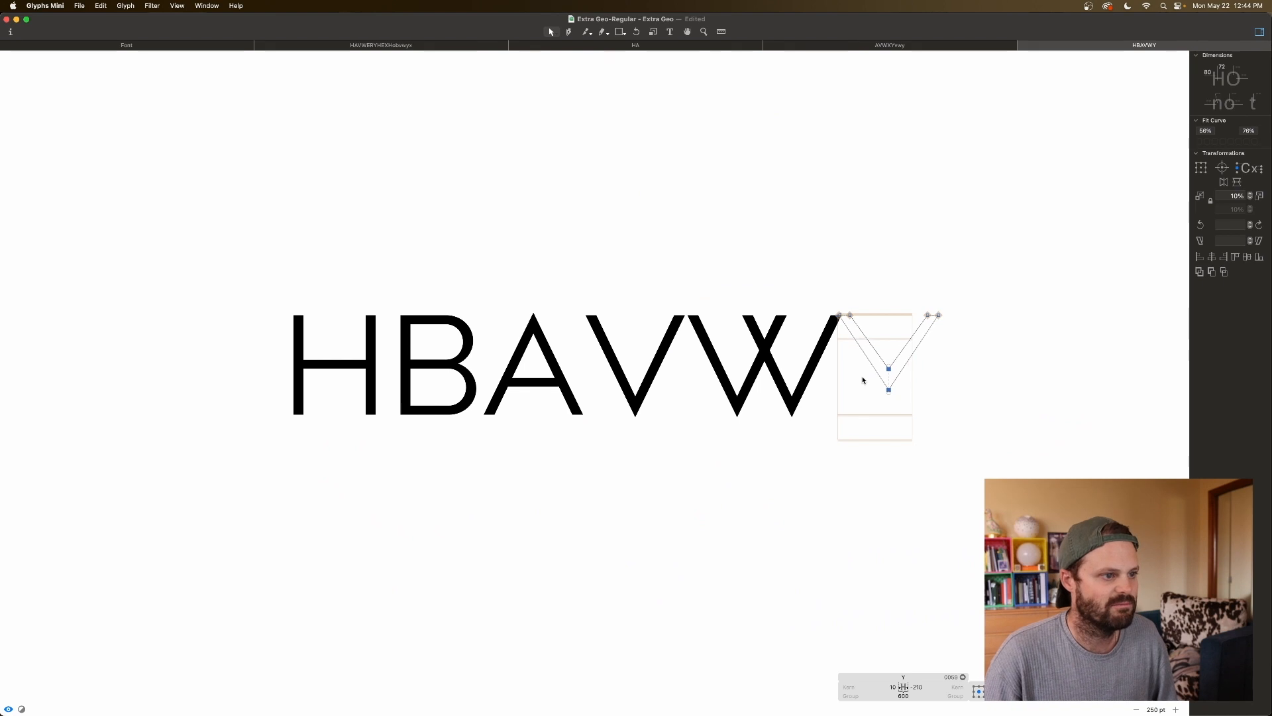
Step: Link the Y's left and right sidebearings to the A
{"action": "key", "text": "space"}
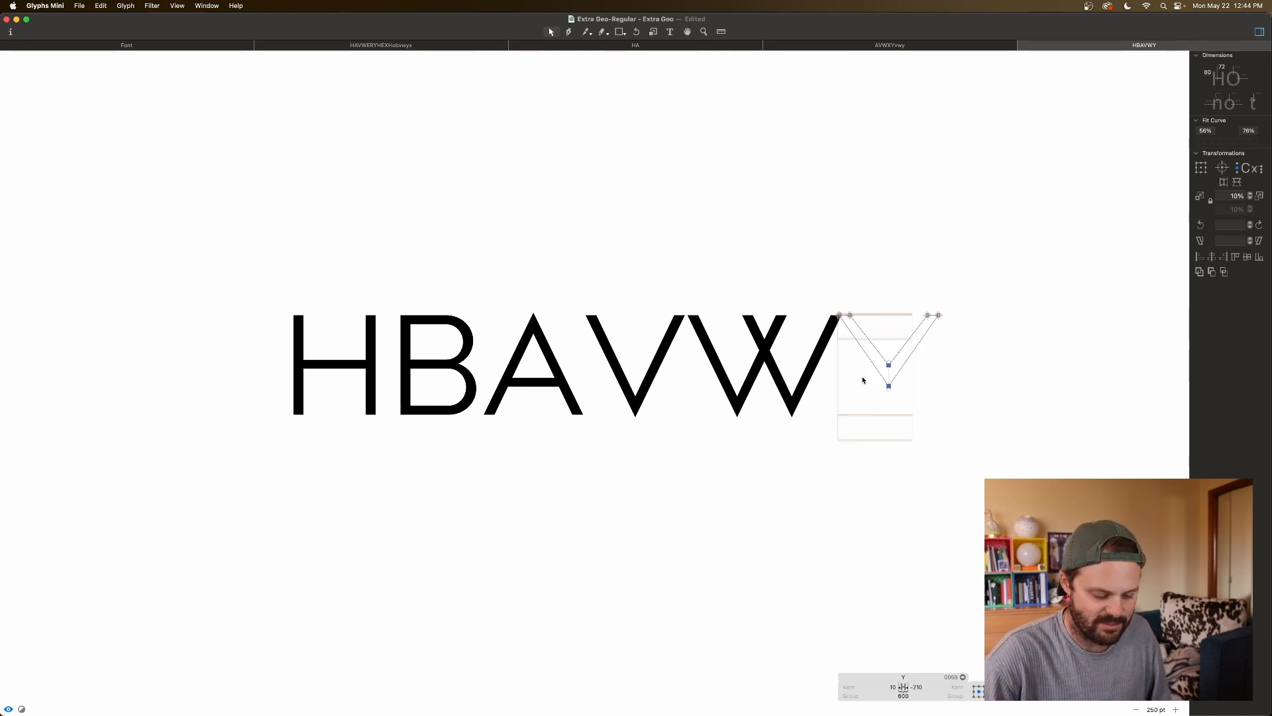
{"action": "key", "text": "super+plus"}
{"action": "key", "text": "super+plus"}
{"action": "key", "text": "super+plus"}
{"action": "scroll", "coordinate": [862, 380], "scroll_direction": "right", "scroll_amount": 3}
{"action": "scroll", "coordinate": [858, 381], "scroll_direction": "right", "scroll_amount": 3}
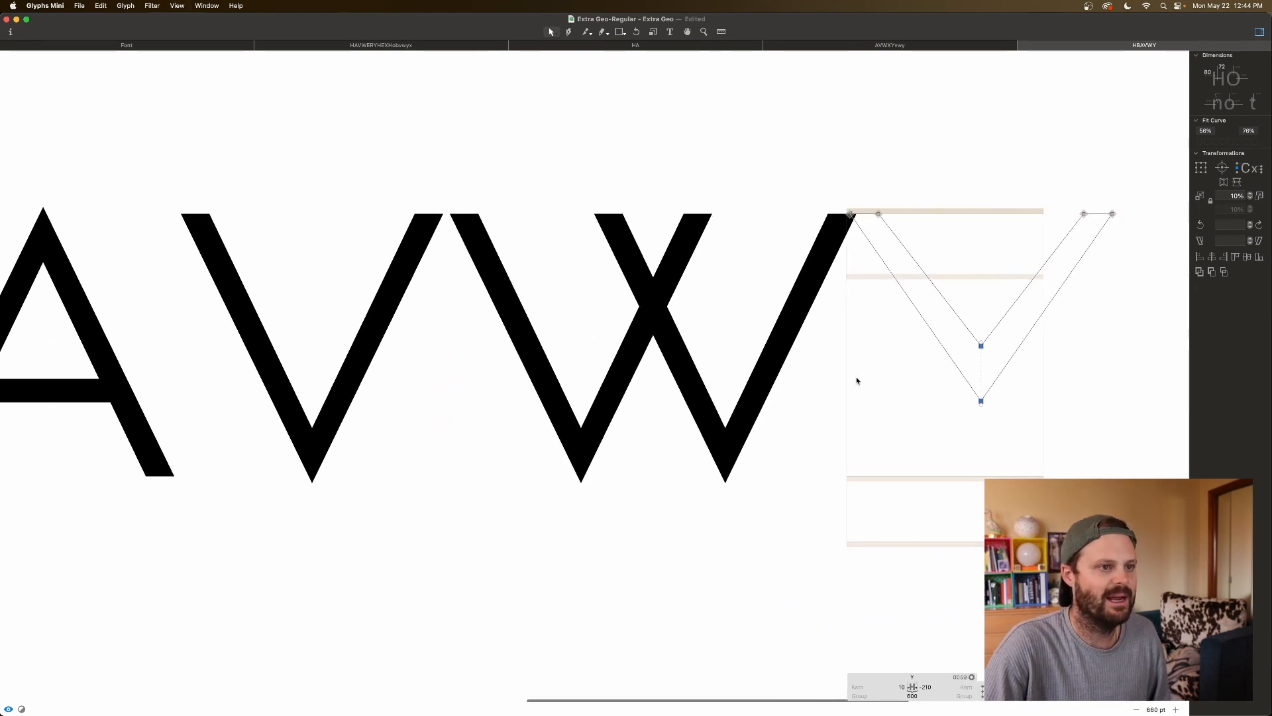
{"action": "left_click", "coordinate": [901, 685]}
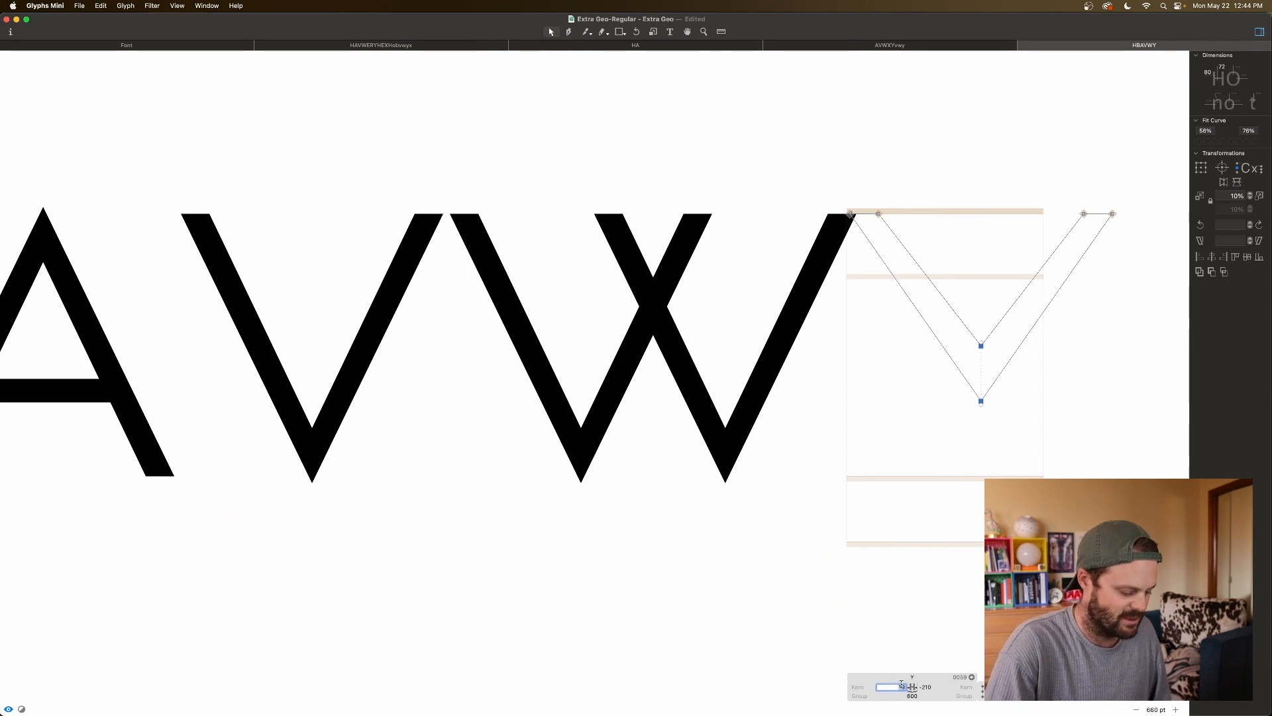
{"action": "key", "text": "Tab"}
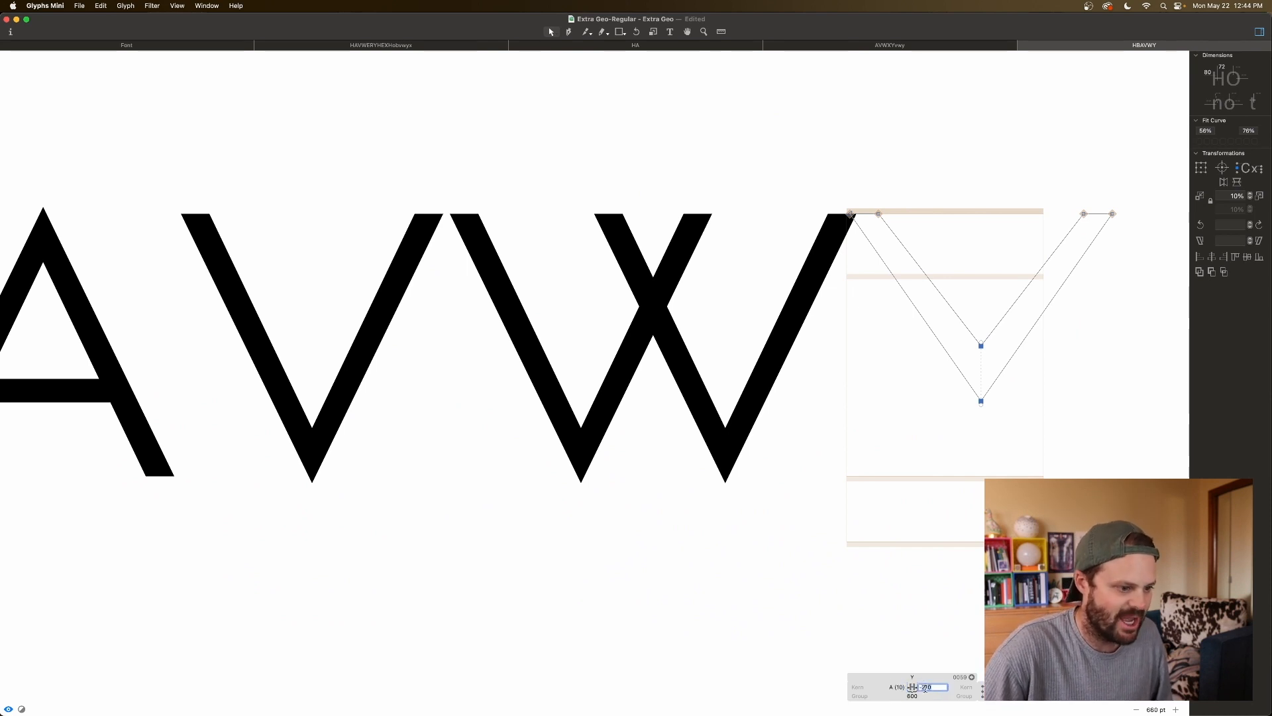
{"action": "double_click", "coordinate": [925, 688]}
{"action": "type", "text": "A"}
{"action": "key", "text": "Tab"}
{"action": "left_click", "coordinate": [979, 492]}
{"action": "key", "text": "space"}
{"action": "scroll", "coordinate": [958, 464], "scroll_direction": "up", "scroll_amount": 2}
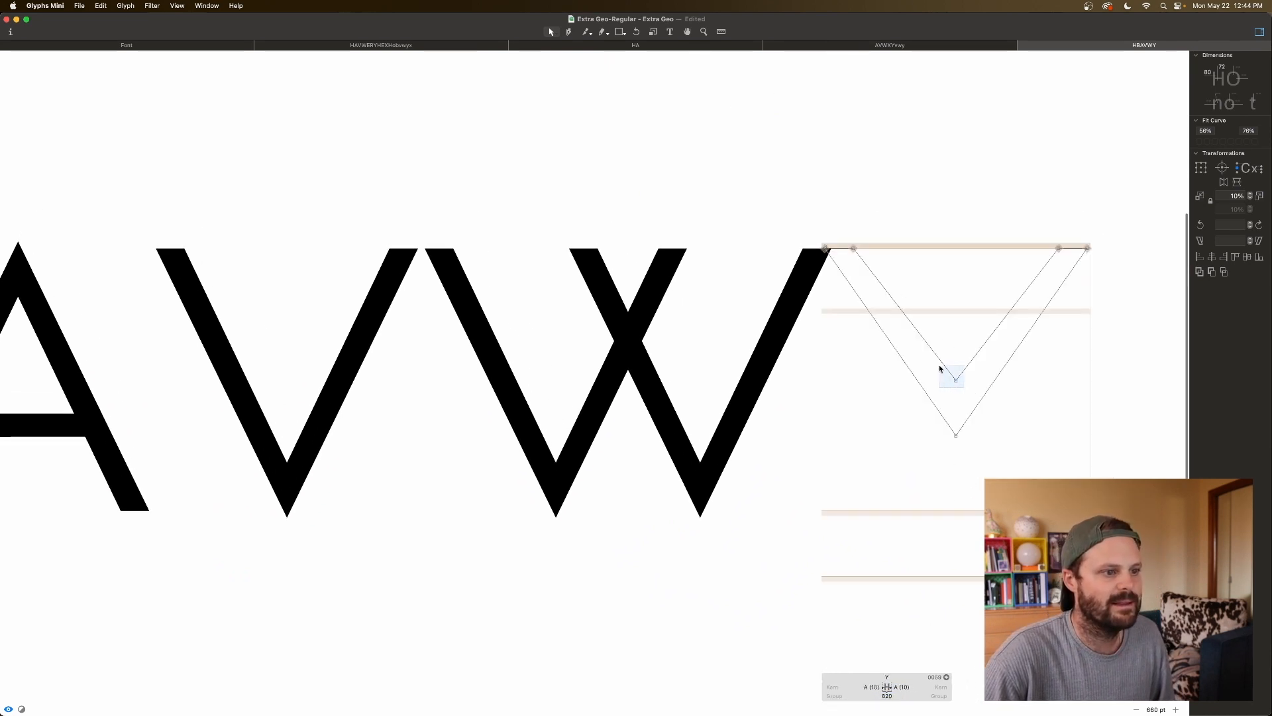
Step: Lower the Y's inner vertex node 40 units to y 357 and preview the arms
{"action": "left_click_drag", "start_coordinate": [940, 366], "coordinate": [940, 366]}
{"action": "key", "text": "shift+Down"}
{"action": "key", "text": "shift+Down"}
{"action": "key", "text": "shift+Down"}
{"action": "key", "text": "shift+Down"}
{"action": "key", "text": "space"}
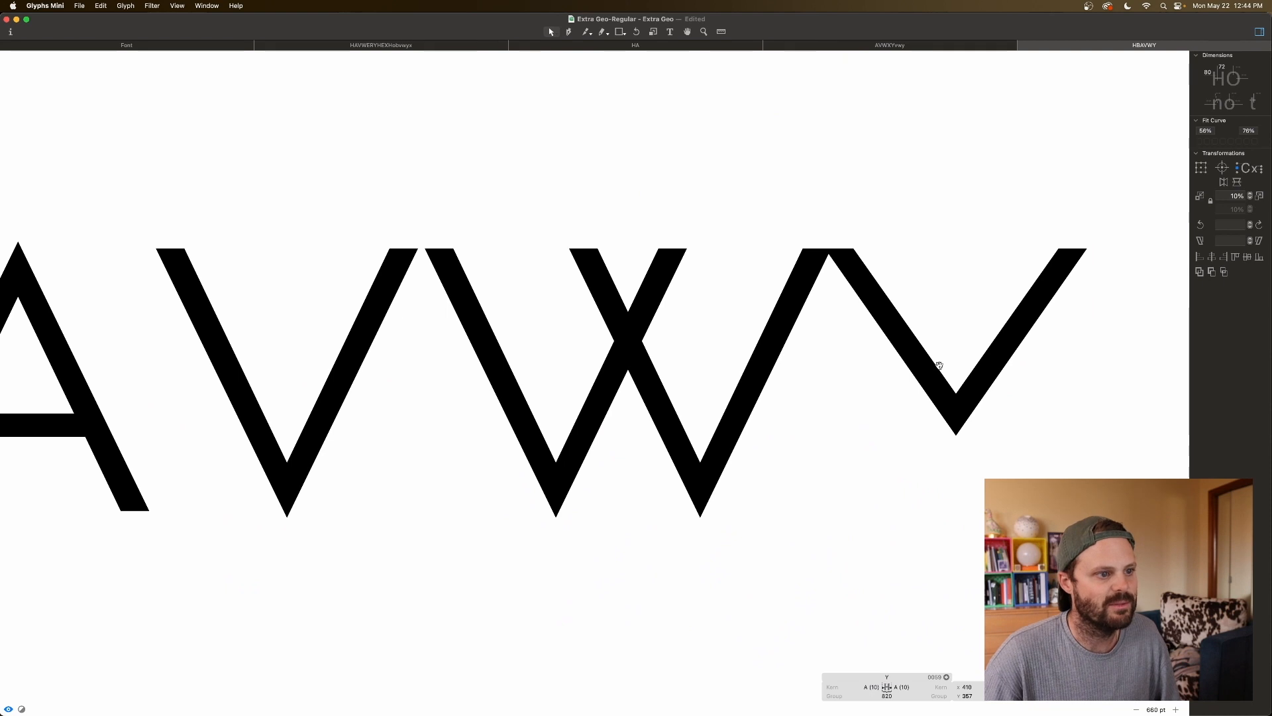
Step: Measure the thickness of the Y's right arm near the vertex and near the cap height
{"action": "key", "text": "l"}
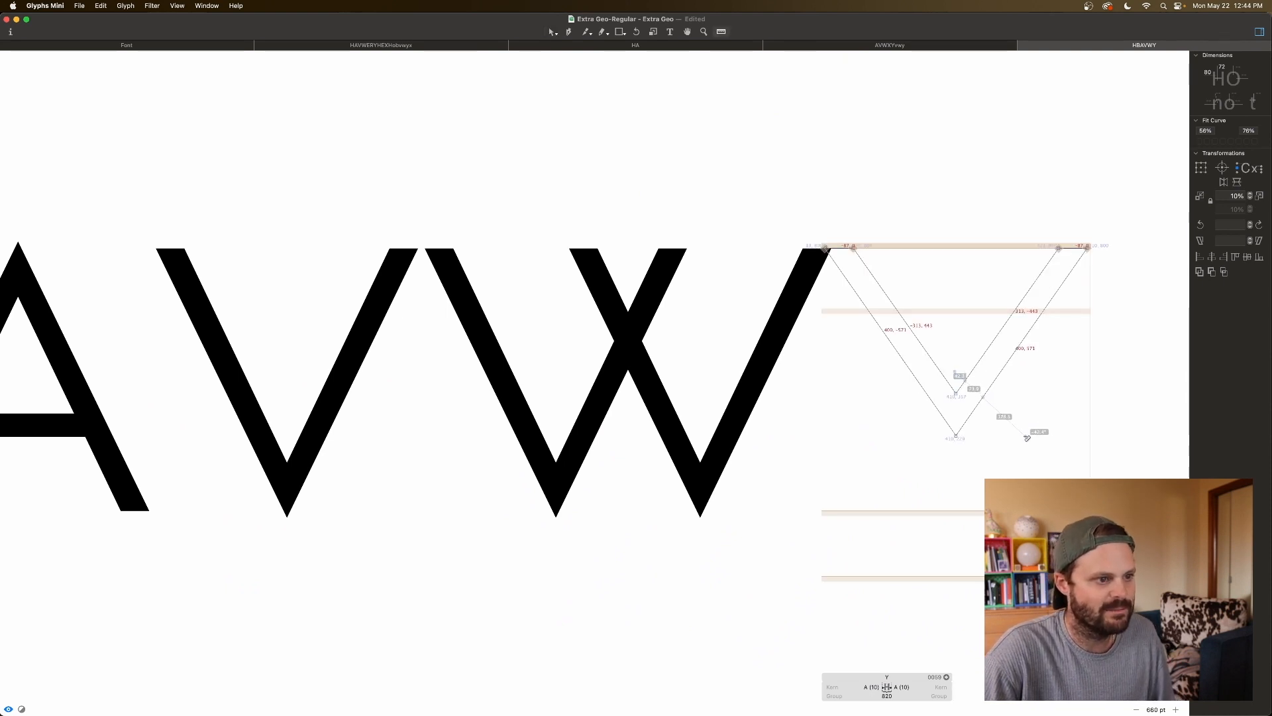
{"action": "left_click_drag", "start_coordinate": [1043, 253], "coordinate": [1108, 295]}
{"action": "key", "text": "v"}
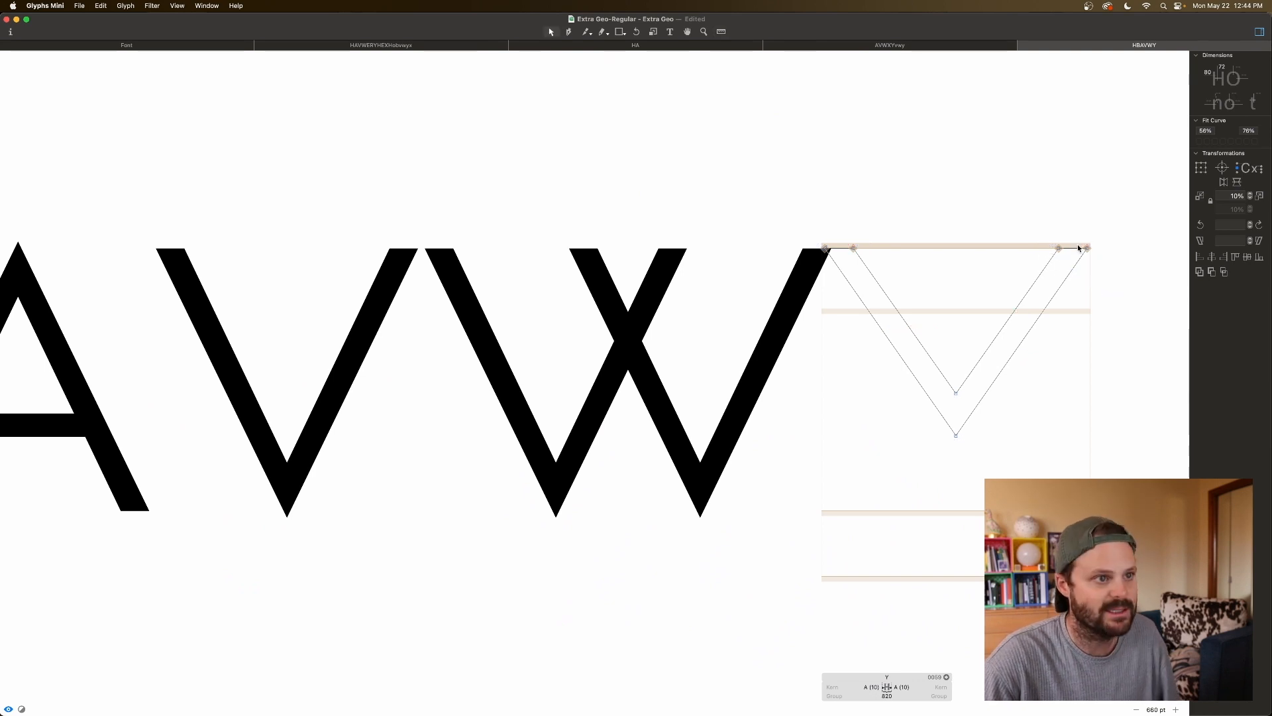
Step: Thicken the Y's arms by moving both inner top nodes 8 units inwards, the left one to x 105
{"action": "left_click", "coordinate": [1059, 249]}
{"action": "key", "text": "Left"}
{"action": "key", "text": "Left"}
{"action": "key", "text": "Left"}
{"action": "key", "text": "Left"}
{"action": "key", "text": "Left"}
{"action": "key", "text": "Left"}
{"action": "key", "text": "Left"}
{"action": "key", "text": "Left"}
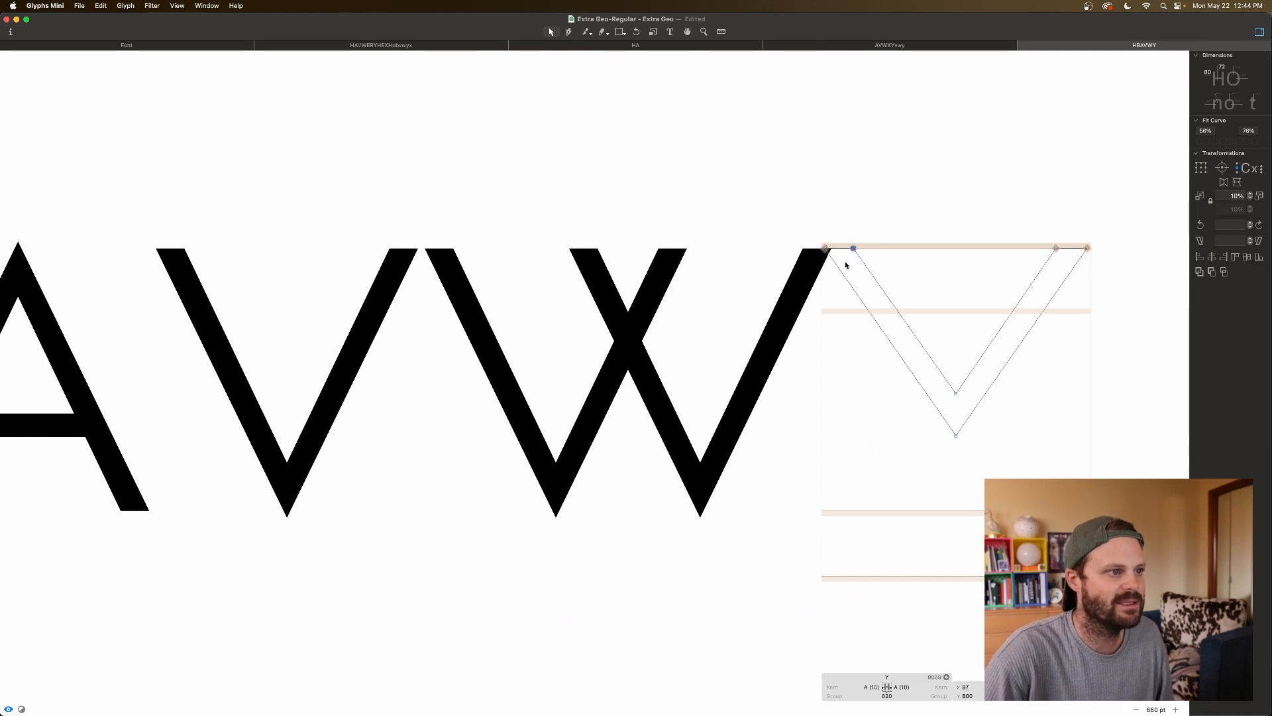
{"action": "left_click_drag", "start_coordinate": [845, 264], "coordinate": [904, 229]}
Step: Measure the Y's left arm near the cap height and preview the shape beside the V and W
{"action": "key", "text": "l"}
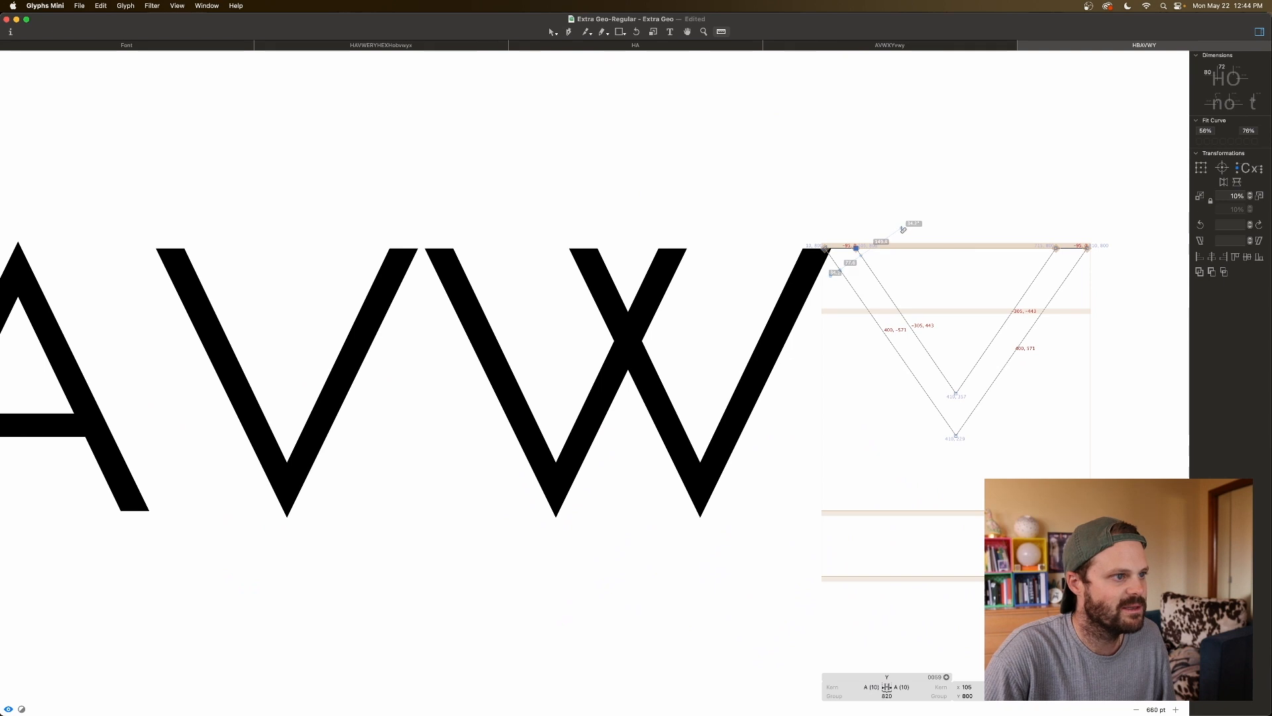
{"action": "left_click_drag", "start_coordinate": [903, 229], "coordinate": [903, 229]}
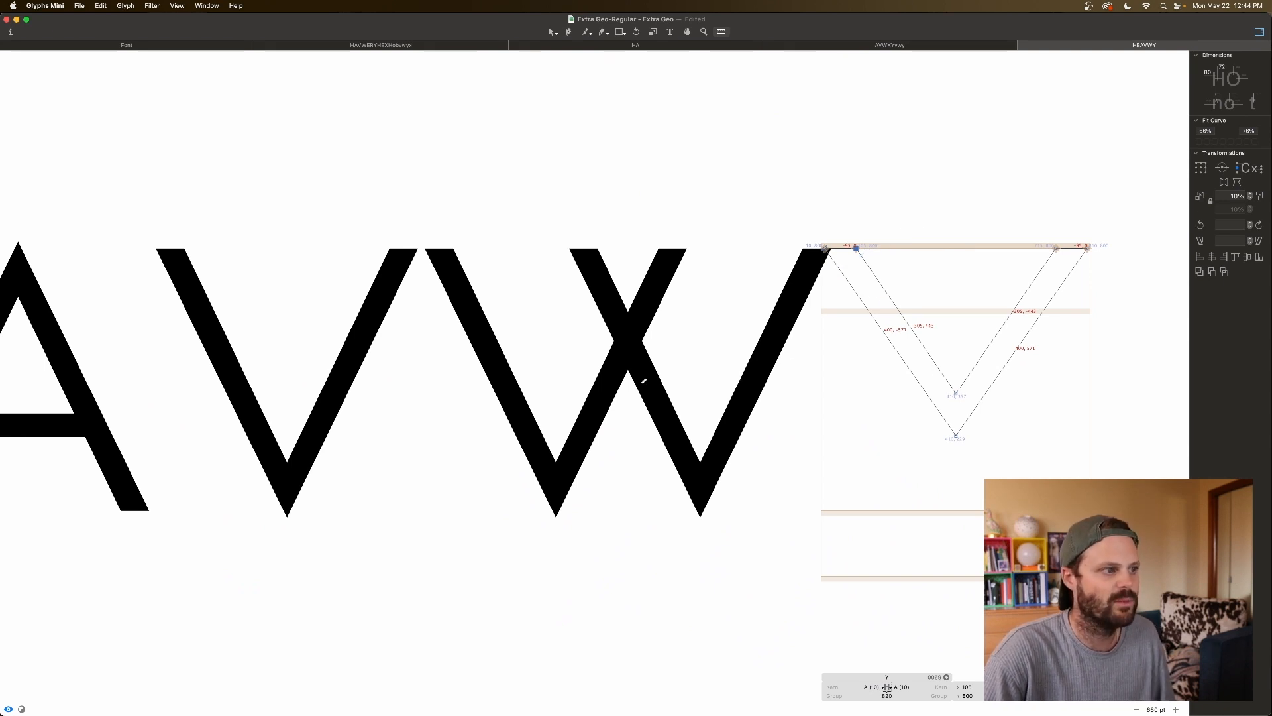
{"action": "scroll", "coordinate": [383, 359], "scroll_direction": "left", "scroll_amount": 3}
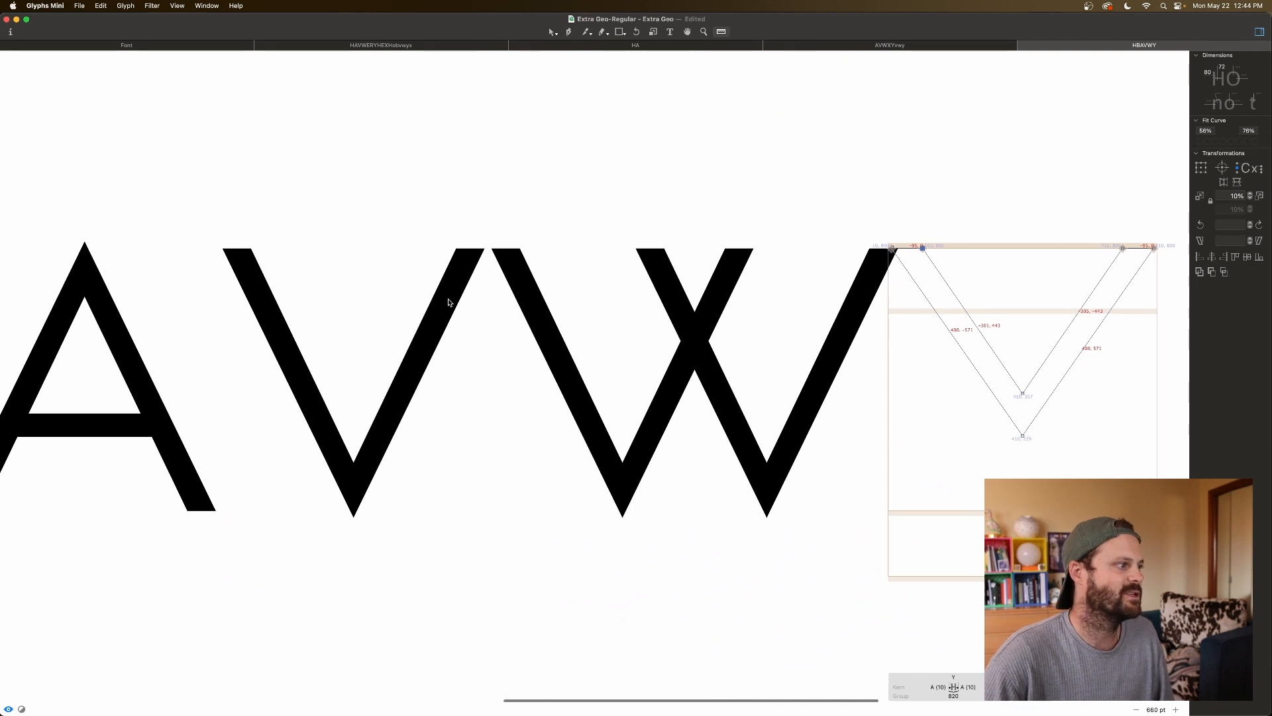
{"action": "scroll", "coordinate": [888, 315], "scroll_direction": "right", "scroll_amount": 3}
{"action": "key", "text": "space"}
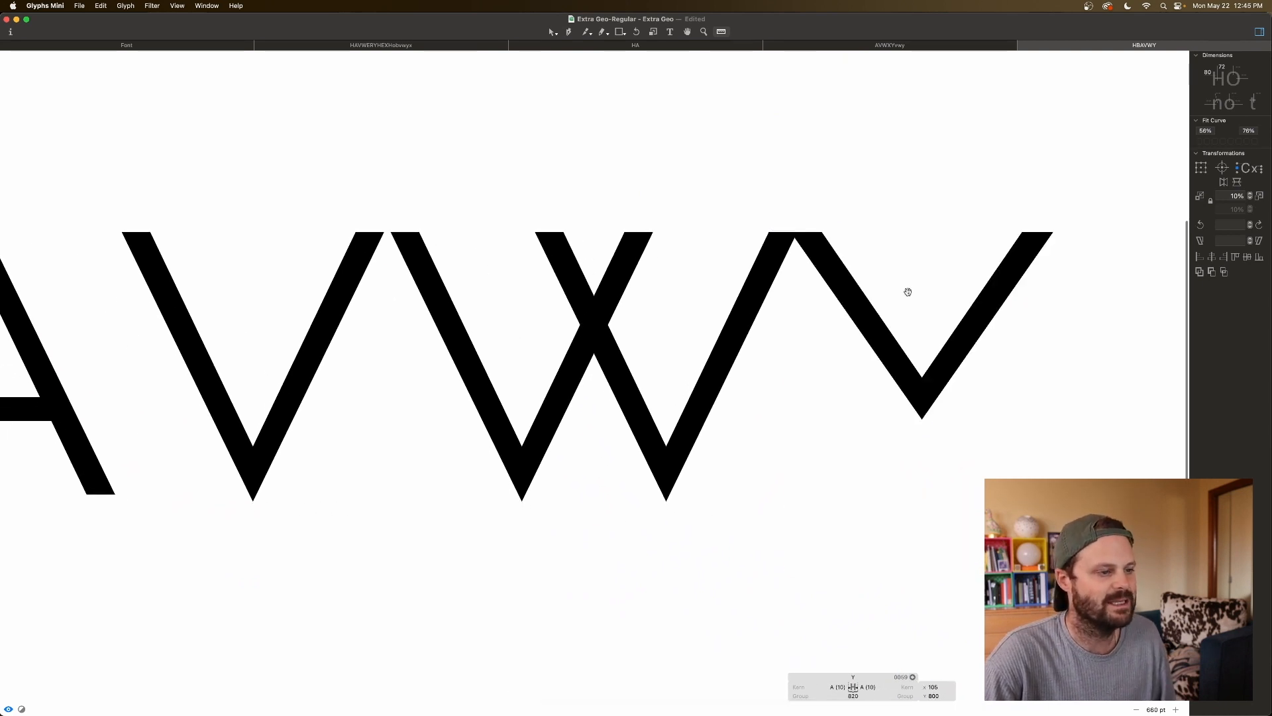
{"action": "scroll", "coordinate": [920, 305], "scroll_direction": "right", "scroll_amount": 2}
{"action": "key", "text": "v"}
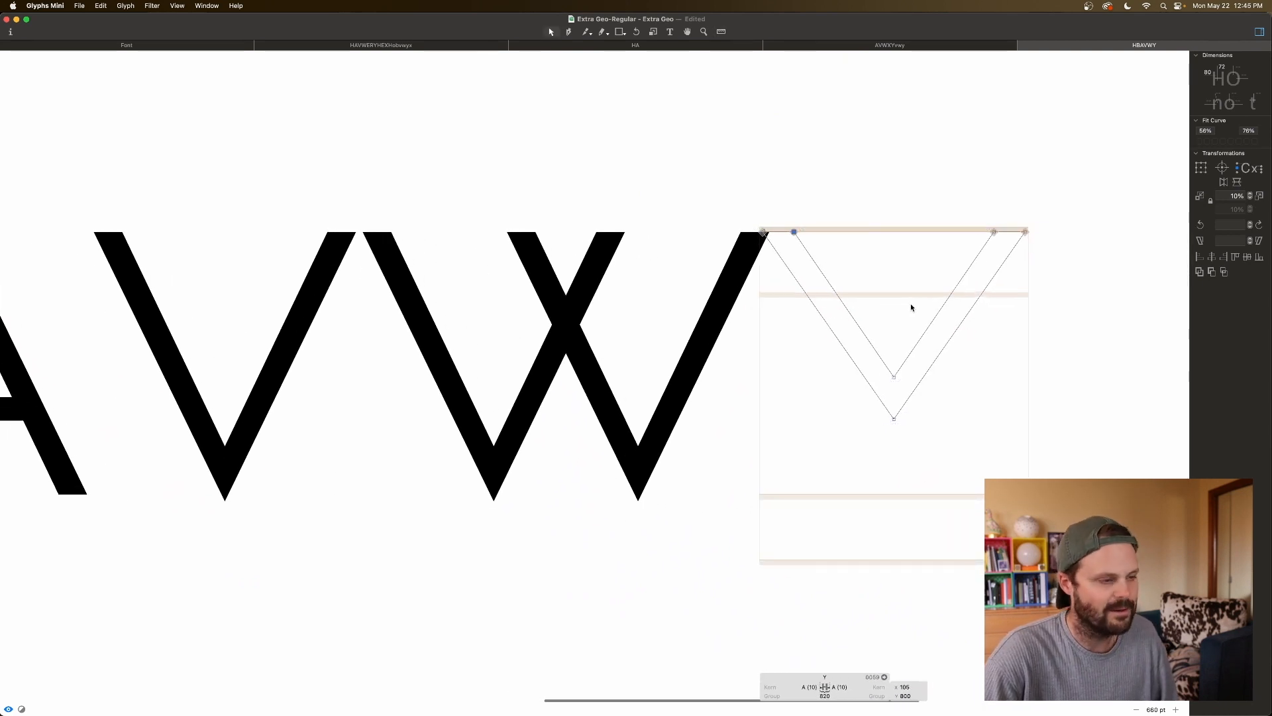
Step: Draw a rectangular stem 294 units high from the Y's vertex to the baseline and move its right edge to x 460
{"action": "scroll", "coordinate": [907, 307], "scroll_direction": "down", "scroll_amount": 2}
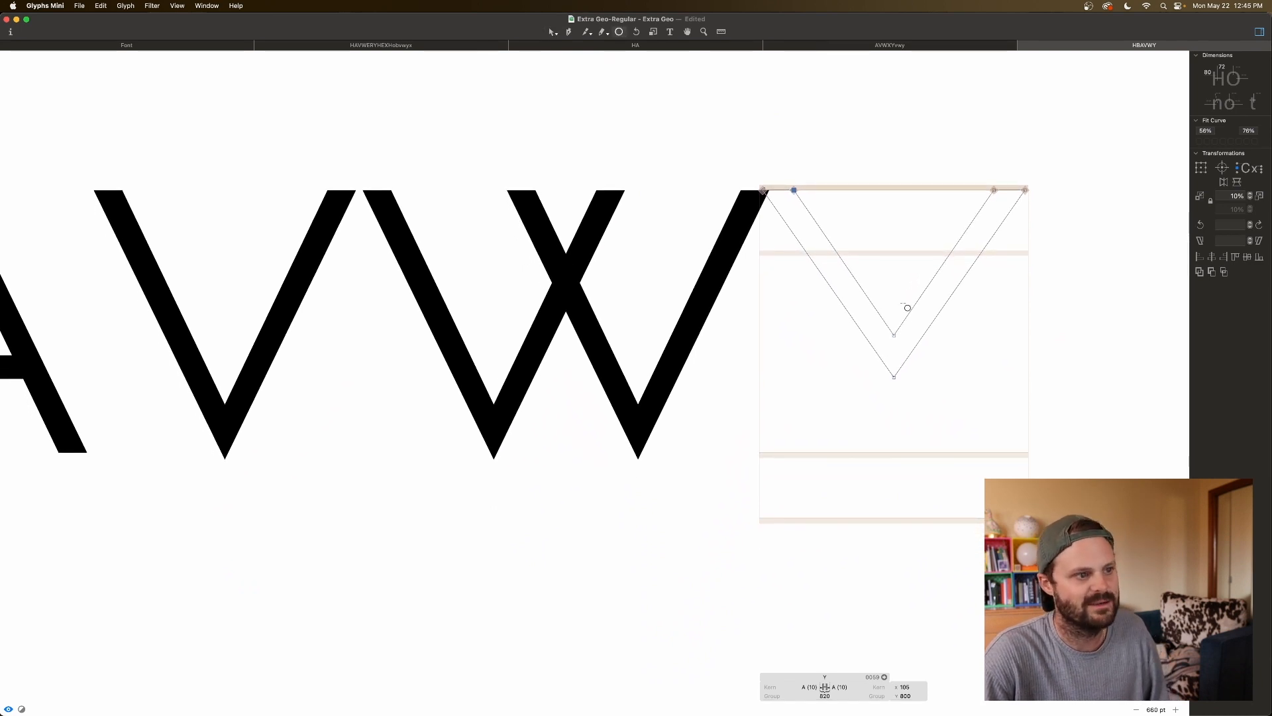
{"action": "left_click_drag", "start_coordinate": [884, 356], "coordinate": [912, 453]}
{"action": "key", "text": "v"}
{"action": "left_click_drag", "start_coordinate": [926, 446], "coordinate": [868, 479]}
{"action": "left_click", "coordinate": [918, 447]}
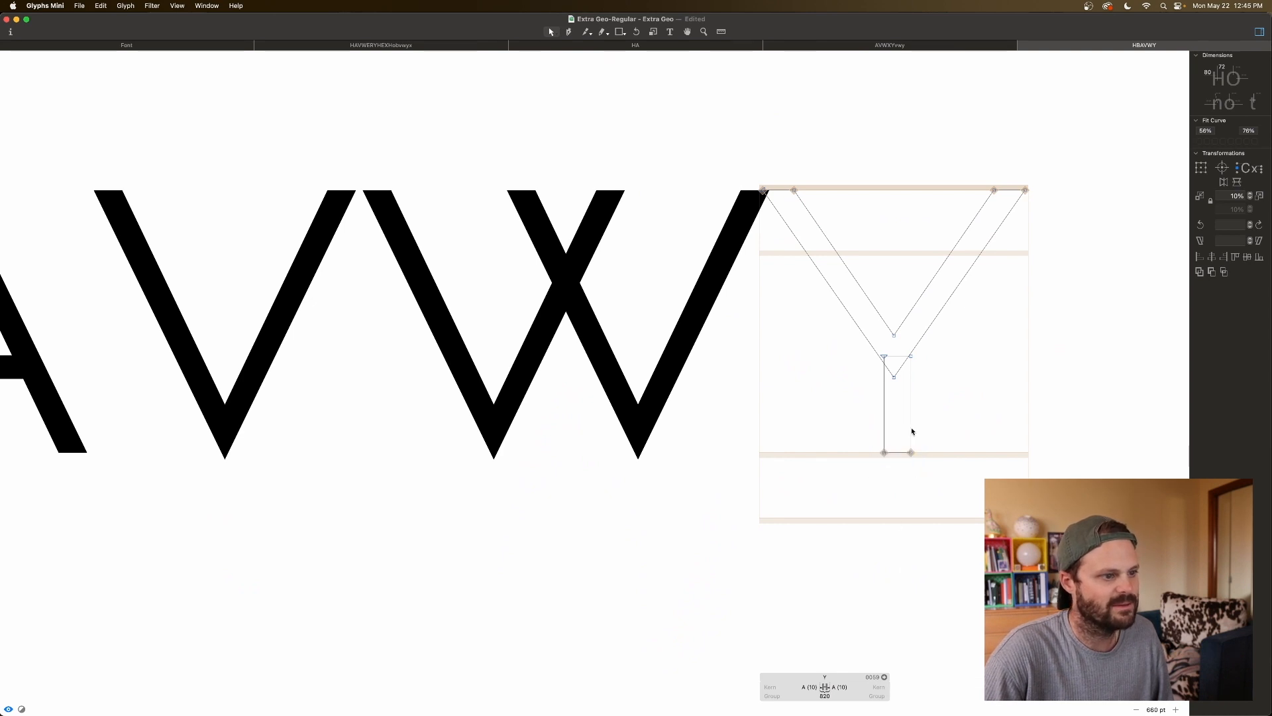
{"action": "left_click", "coordinate": [912, 432]}
{"action": "key", "text": "Left"}
{"action": "key", "text": "Left"}
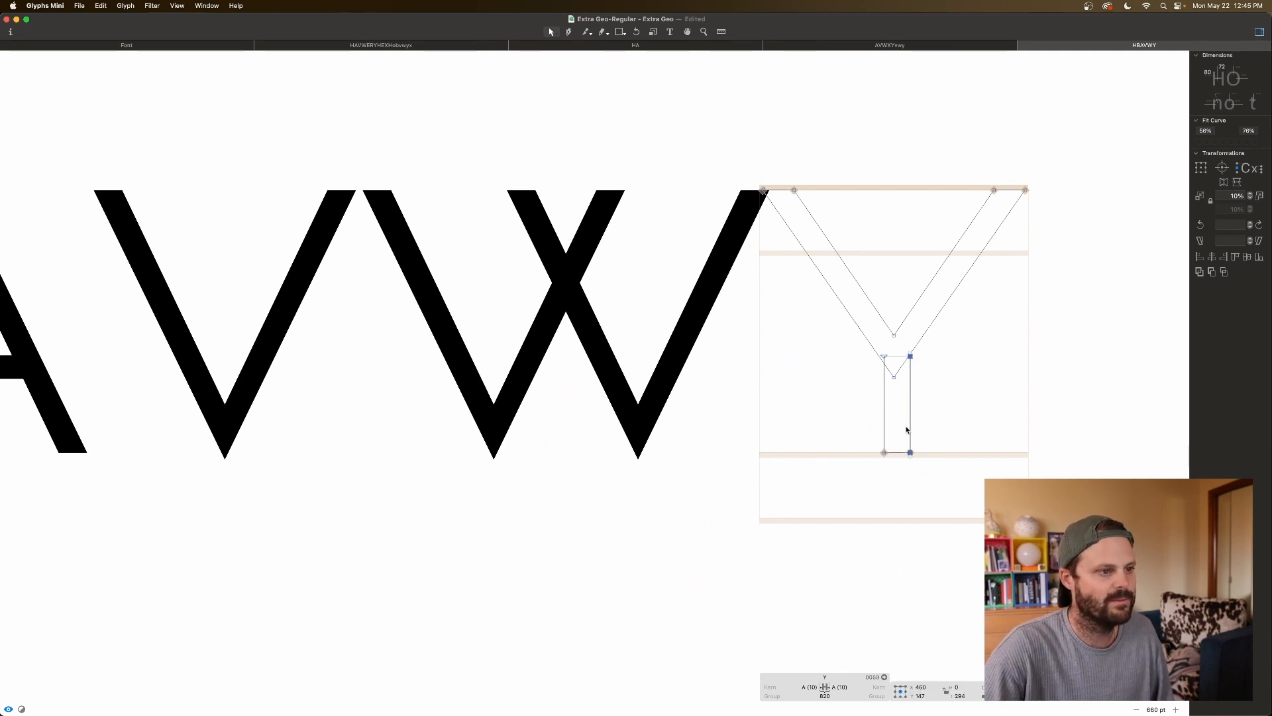
Step: Check the Y's vertex position and shift the whole stem rectangle 10 units left, centring it at x 410
{"action": "left_click", "coordinate": [906, 431]}
{"action": "left_click", "coordinate": [894, 377]}
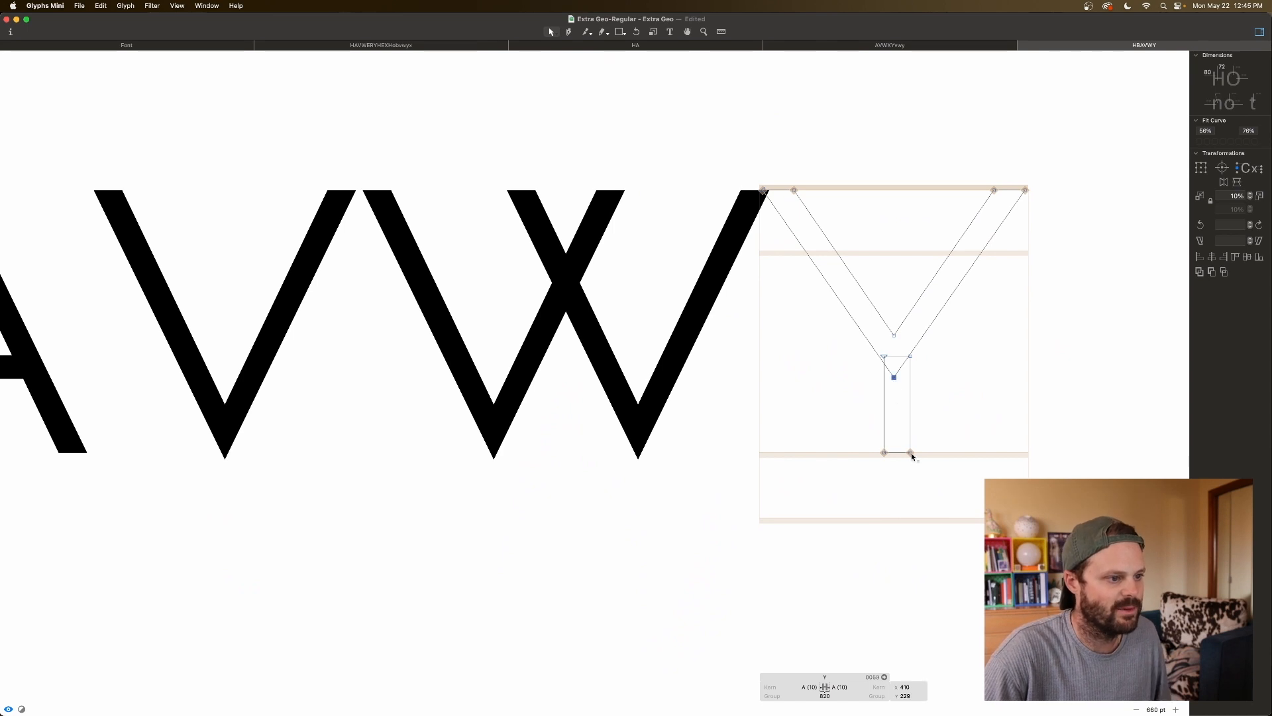
{"action": "left_click", "coordinate": [910, 454], "text": "shift"}
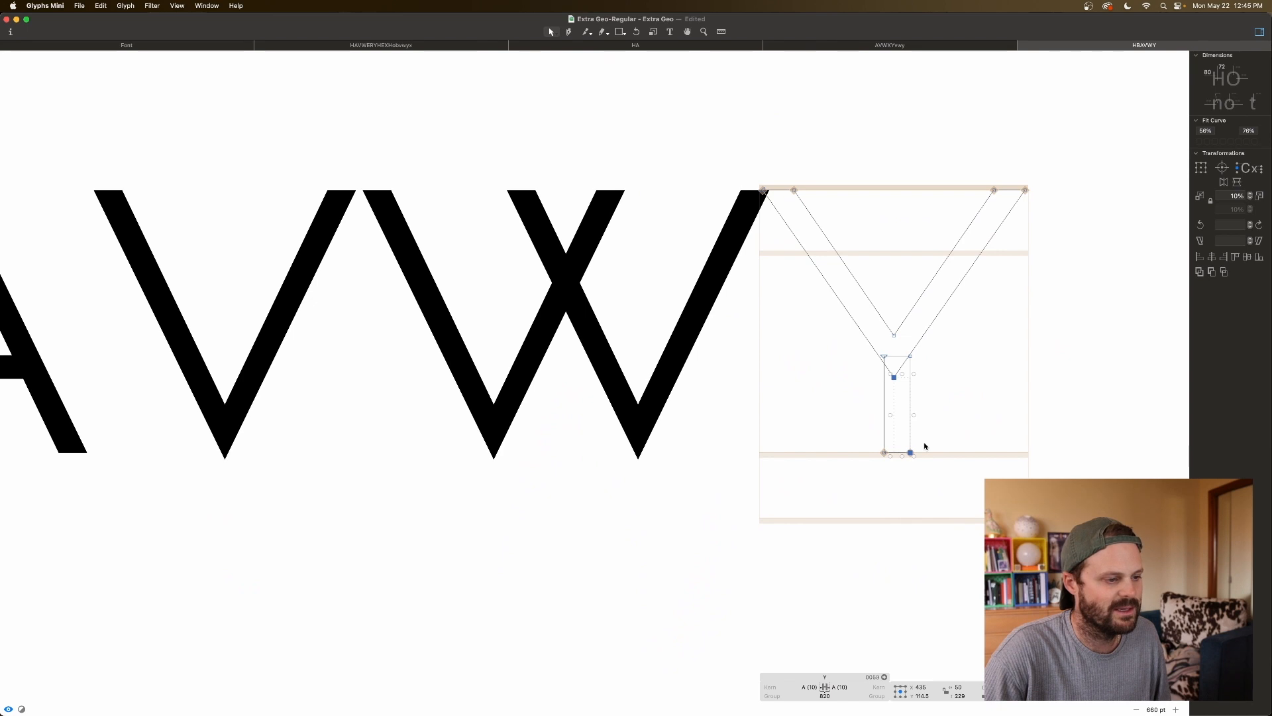
{"action": "left_click", "coordinate": [925, 446]}
{"action": "left_click", "coordinate": [894, 378]}
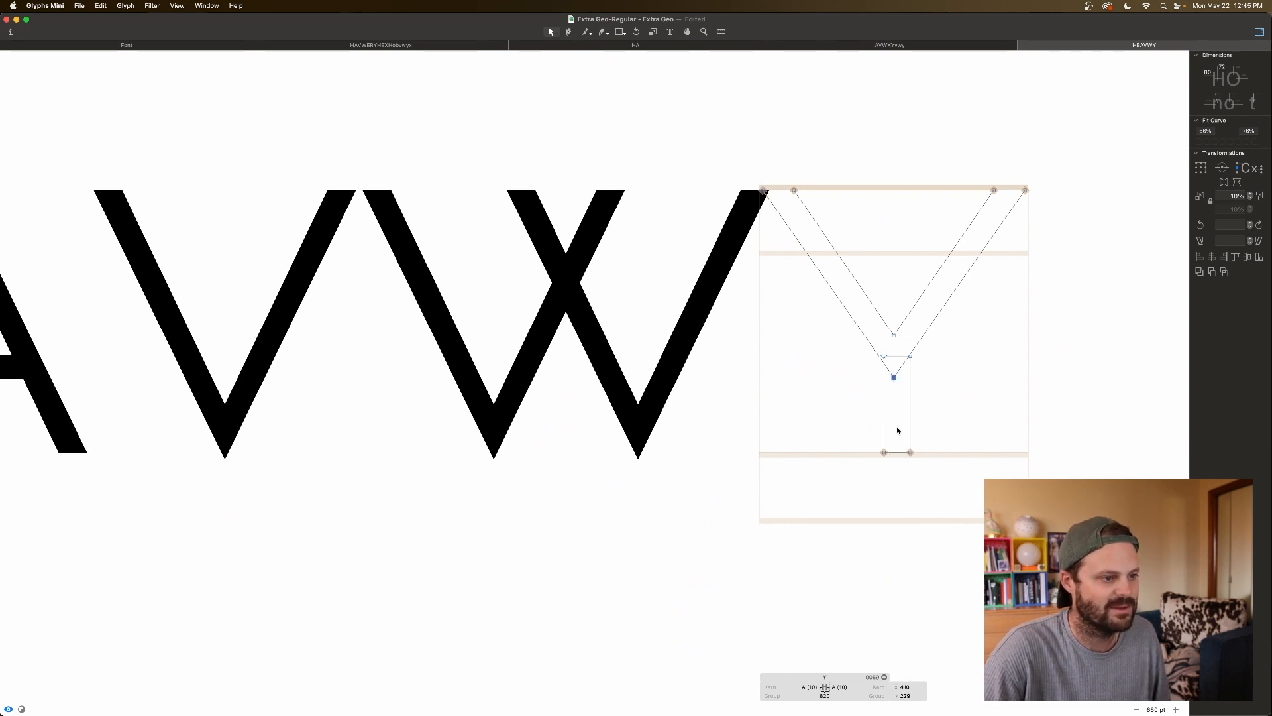
{"action": "double_click", "coordinate": [911, 430]}
{"action": "key", "text": "shift+Left"}
Step: Preview the filled Y within the whole HBAVWY line at a reduced size of 250 pt
{"action": "key", "text": "space"}
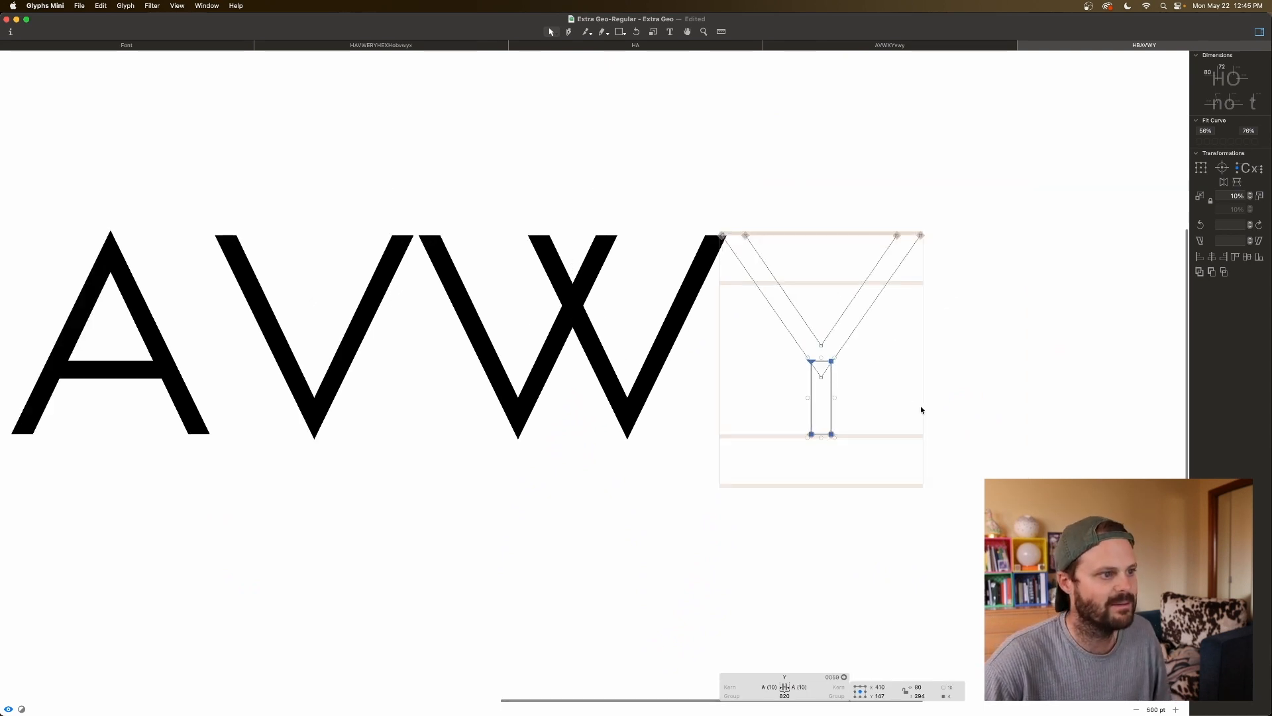
{"action": "key", "text": "super+minus"}
{"action": "key", "text": "super+minus"}
{"action": "key", "text": "space"}
{"action": "scroll", "coordinate": [868, 389], "scroll_direction": "left", "scroll_amount": 3}
{"action": "scroll", "coordinate": [868, 389], "scroll_direction": "left", "scroll_amount": 2}
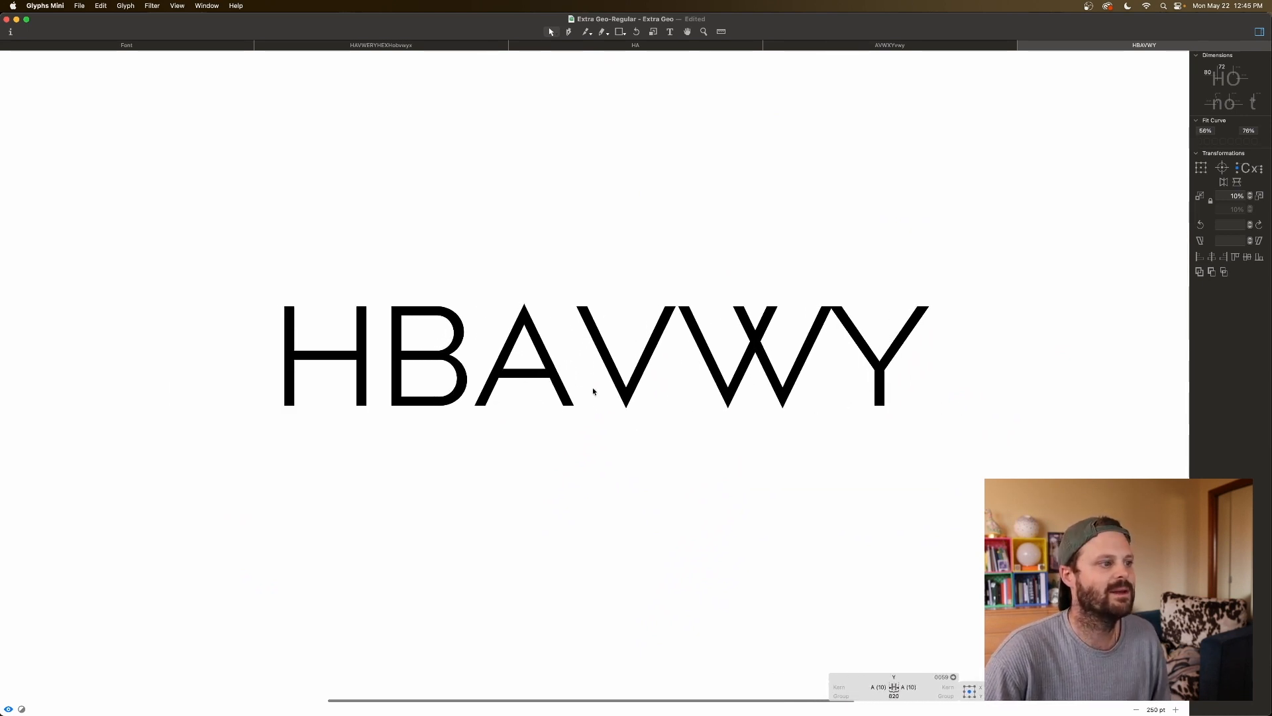
{"action": "scroll", "coordinate": [536, 374], "scroll_direction": "left", "scroll_amount": 2}
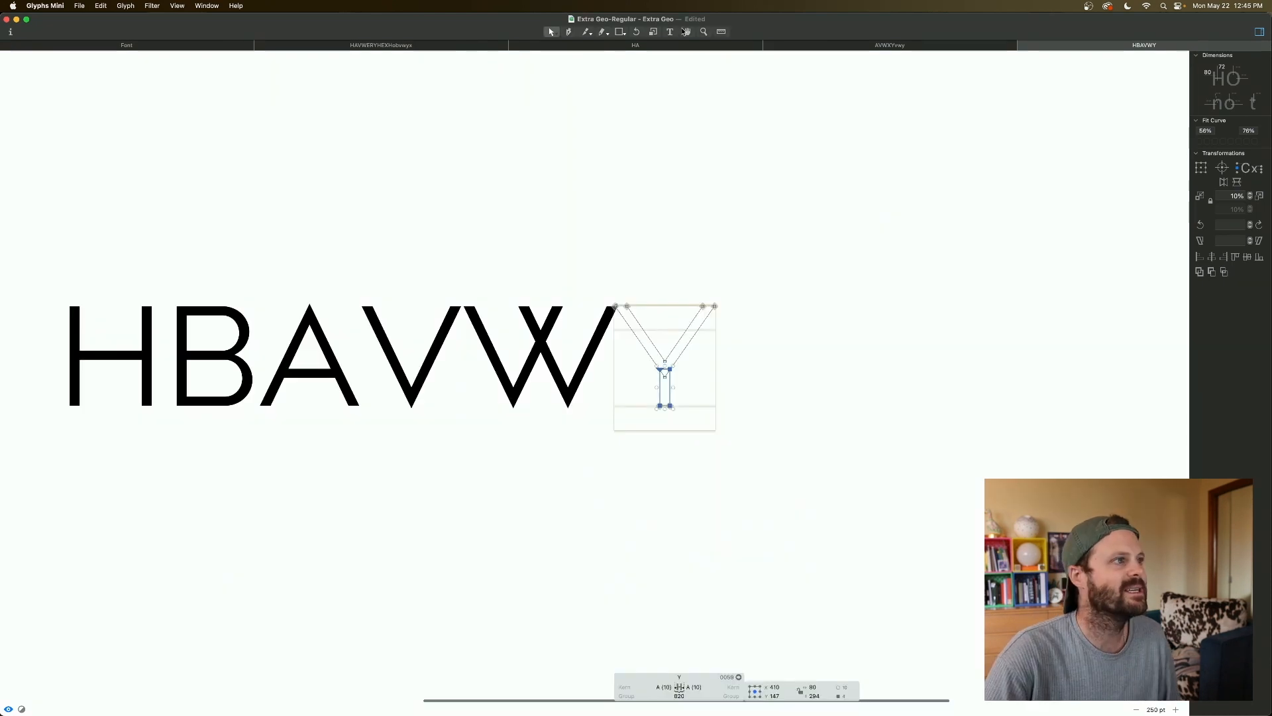
Step: Append a capital X after the Y in the sample text
{"action": "left_click", "coordinate": [670, 32]}
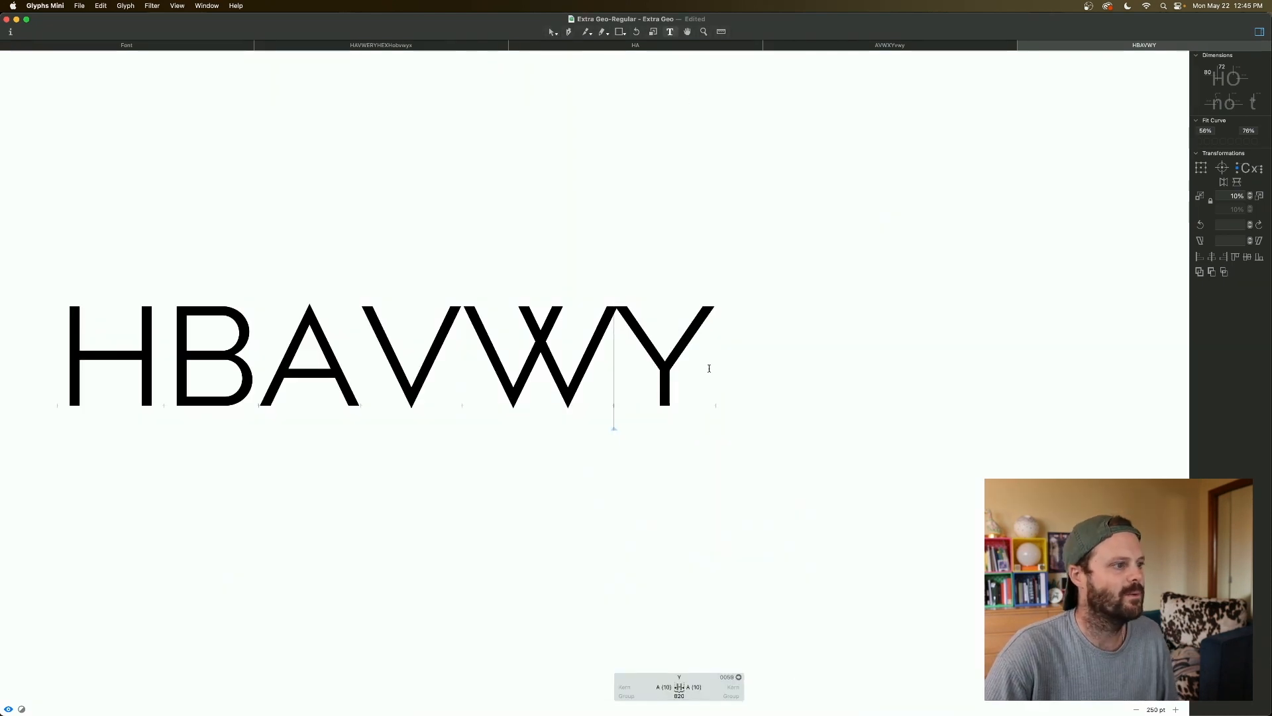
{"action": "left_click", "coordinate": [712, 368]}
{"action": "type", "text": "X"}
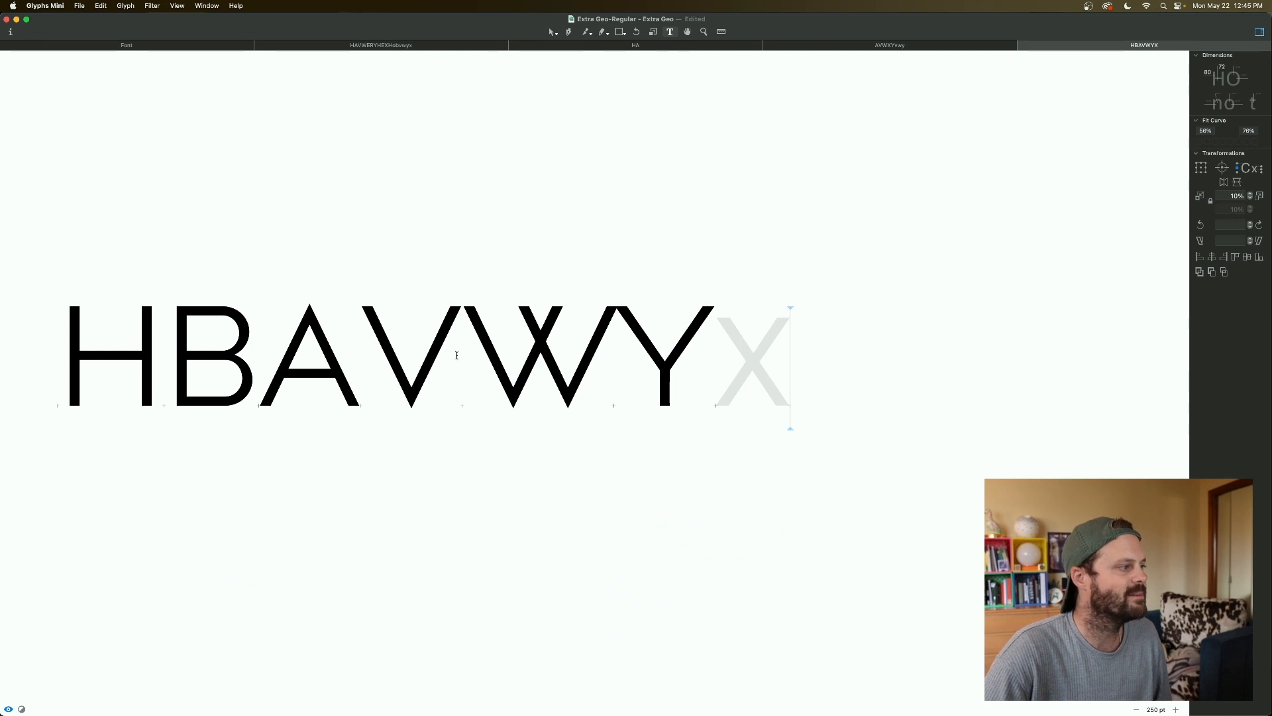
Step: Copy the H's outlines into the X glyph and delete the crossbar, leaving the two stems
{"action": "double_click", "coordinate": [128, 323]}
{"action": "key", "text": "super+a"}
{"action": "key", "text": "super+c"}
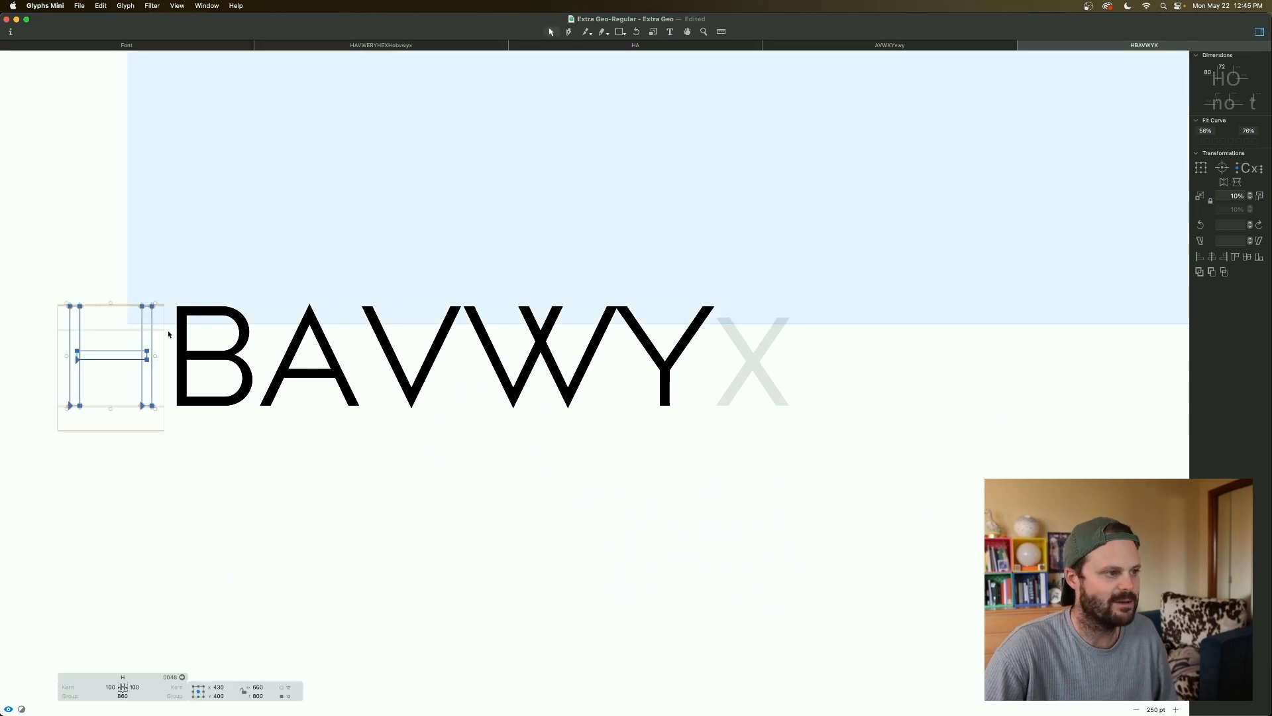
{"action": "double_click", "coordinate": [719, 356]}
{"action": "key", "text": "super+v"}
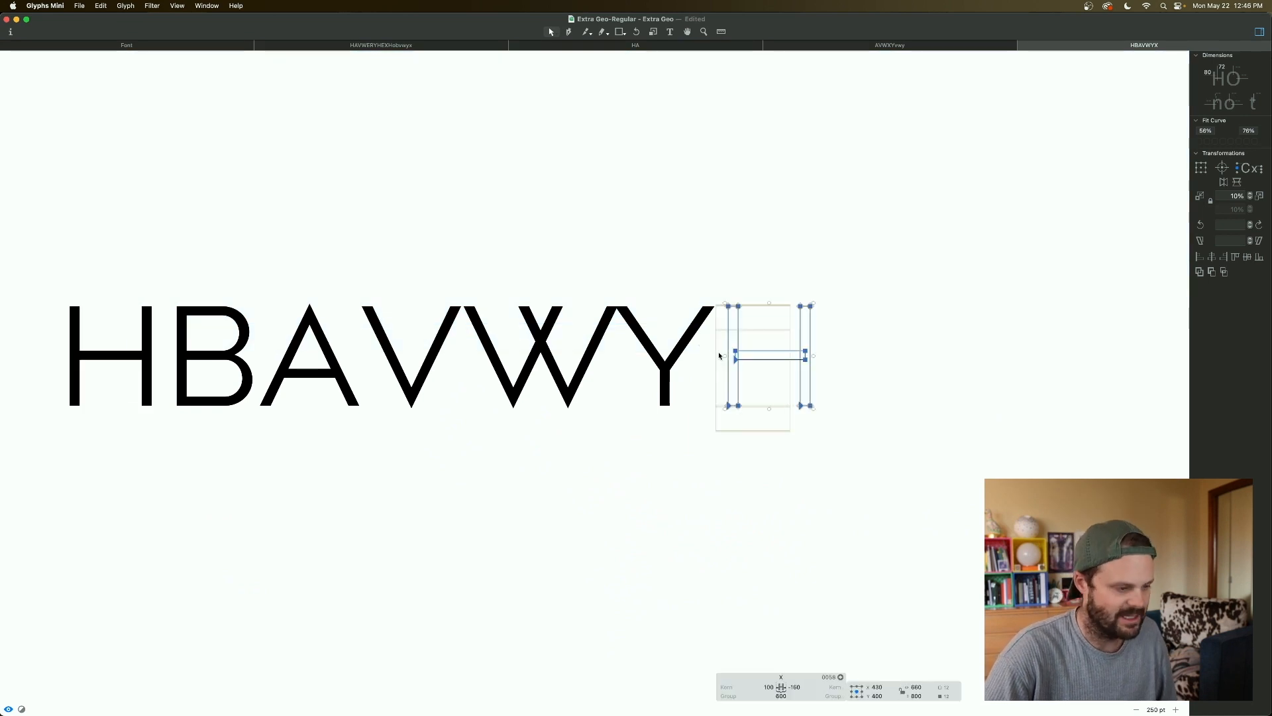
{"action": "left_click", "coordinate": [762, 366]}
{"action": "left_click", "coordinate": [761, 360]}
{"action": "key", "text": "Delete"}
Step: Slant the X's left stem into a rising diagonal by moving its two top nodes 700 units right
{"action": "left_click_drag", "start_coordinate": [765, 303], "coordinate": [720, 313]}
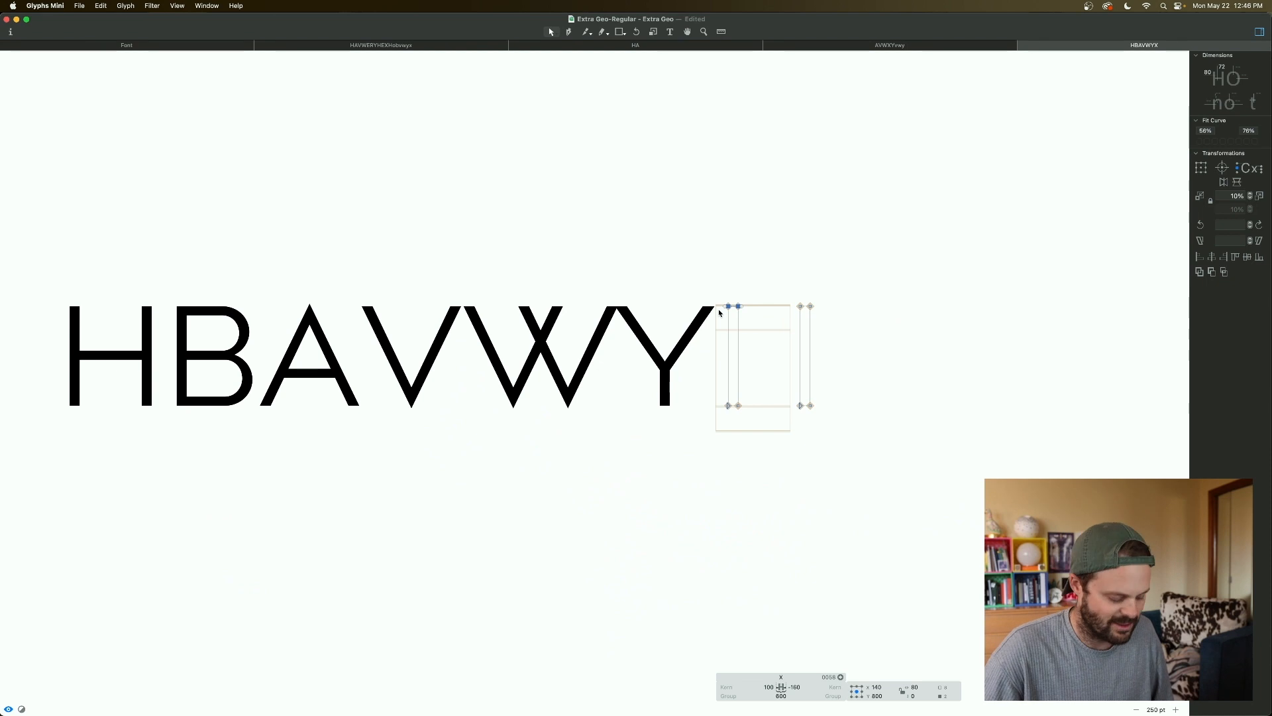
{"action": "key", "text": "super+shift+Right"}
{"action": "key", "text": "super+shift+Right"}
{"action": "key", "text": "super+shift+Right"}
{"action": "key", "text": "super+shift+Right"}
{"action": "key", "text": "super+shift+Right"}
{"action": "key", "text": "super+shift+Right"}
{"action": "key", "text": "super+shift+Right"}
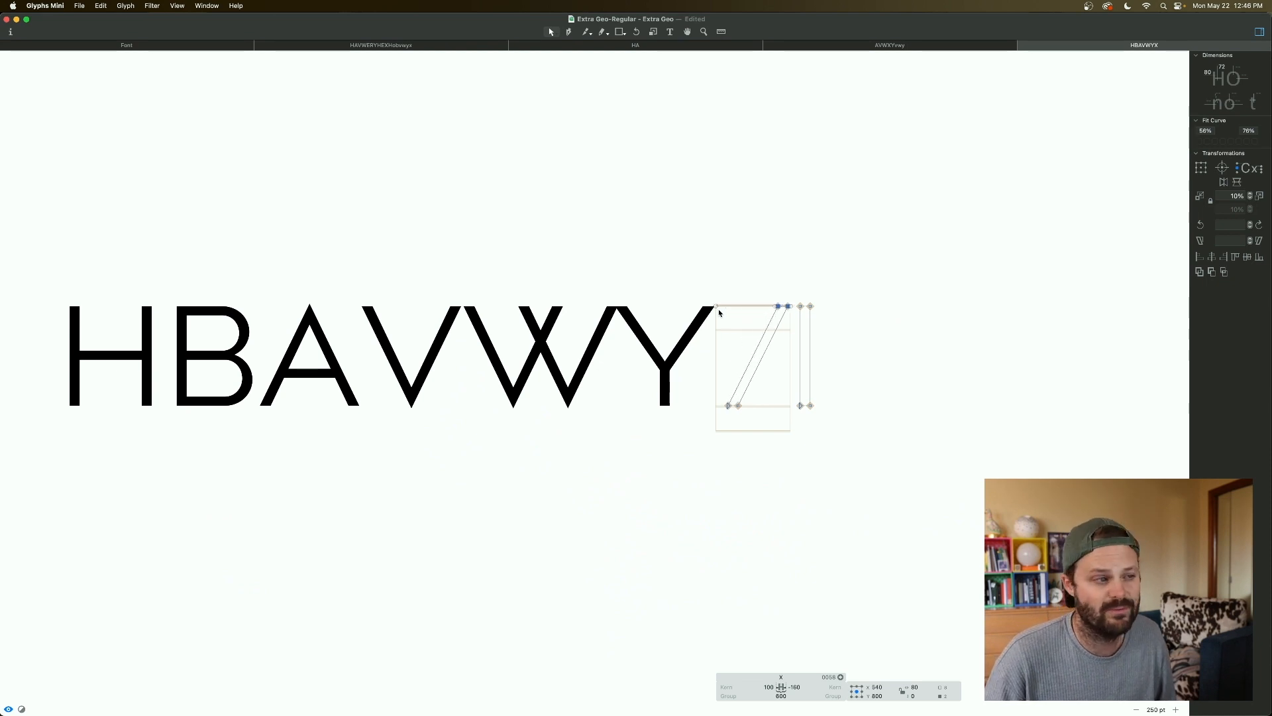
Step: Slant the X's right stem across the first by moving its two top nodes 700 units left, and preview the crossing
{"action": "left_click_drag", "start_coordinate": [796, 301], "coordinate": [813, 309]}
{"action": "key", "text": "super+shift+Left"}
{"action": "key", "text": "super+shift+Left"}
{"action": "key", "text": "super+shift+Left"}
{"action": "key", "text": "super+shift+Left"}
{"action": "key", "text": "super+shift+Left"}
{"action": "key", "text": "super+shift+Left"}
{"action": "key", "text": "super+shift+Left"}
{"action": "key", "text": "space"}
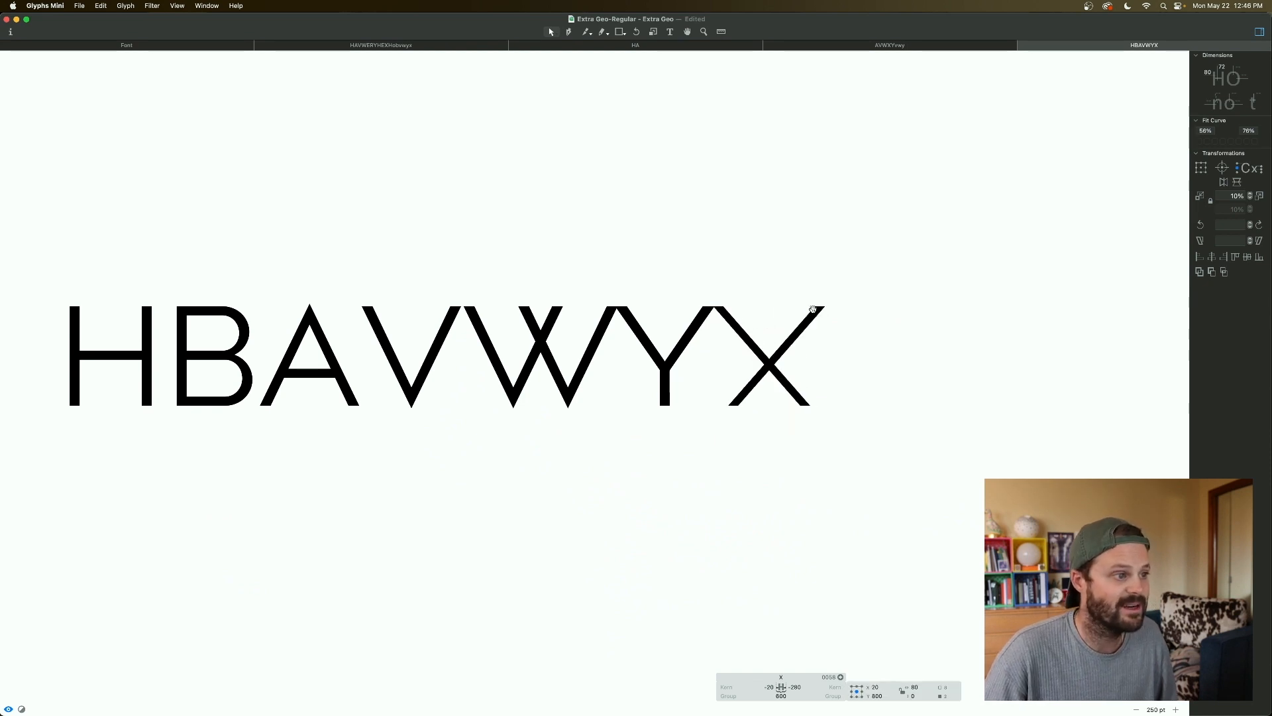
Step: Narrow the X's top by moving both pairs of top nodes 100 units inwards, the left pair centred at x 120
{"action": "key", "text": "super+a"}
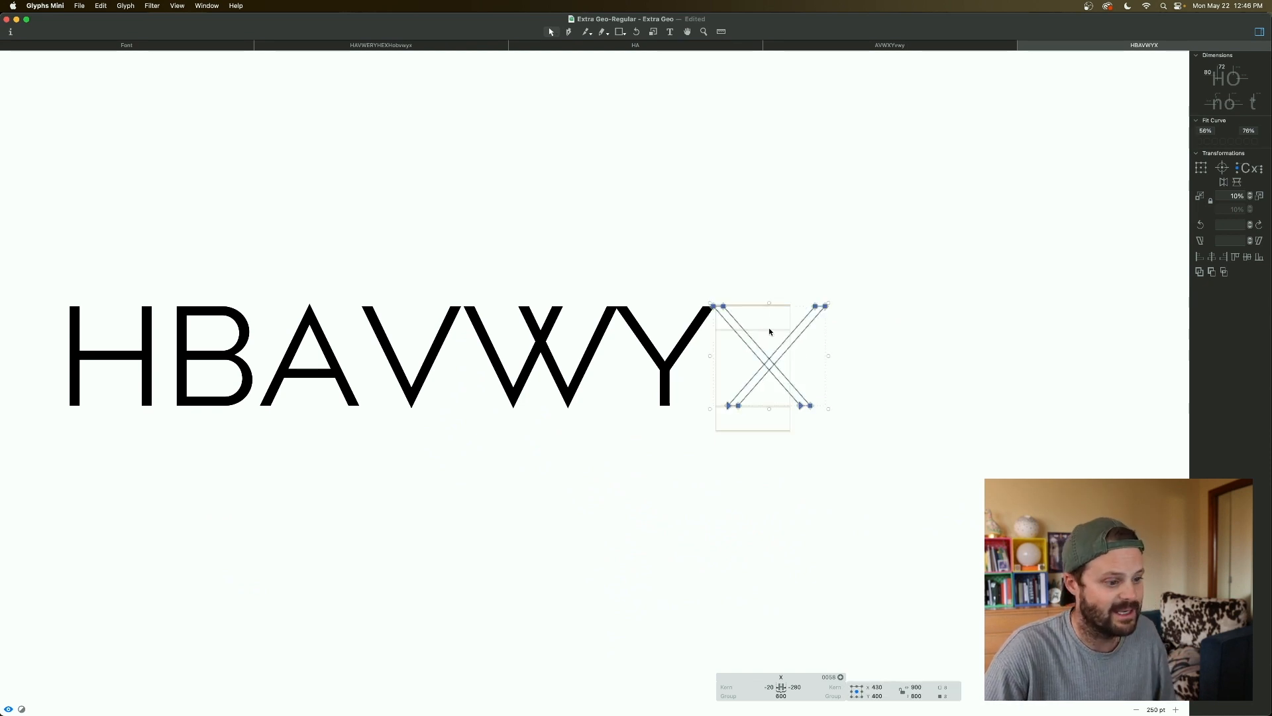
{"action": "left_click", "coordinate": [769, 331]}
{"action": "left_click_drag", "start_coordinate": [855, 293], "coordinate": [706, 326]}
{"action": "key", "text": "super+shift+Left"}
{"action": "key", "text": "space"}
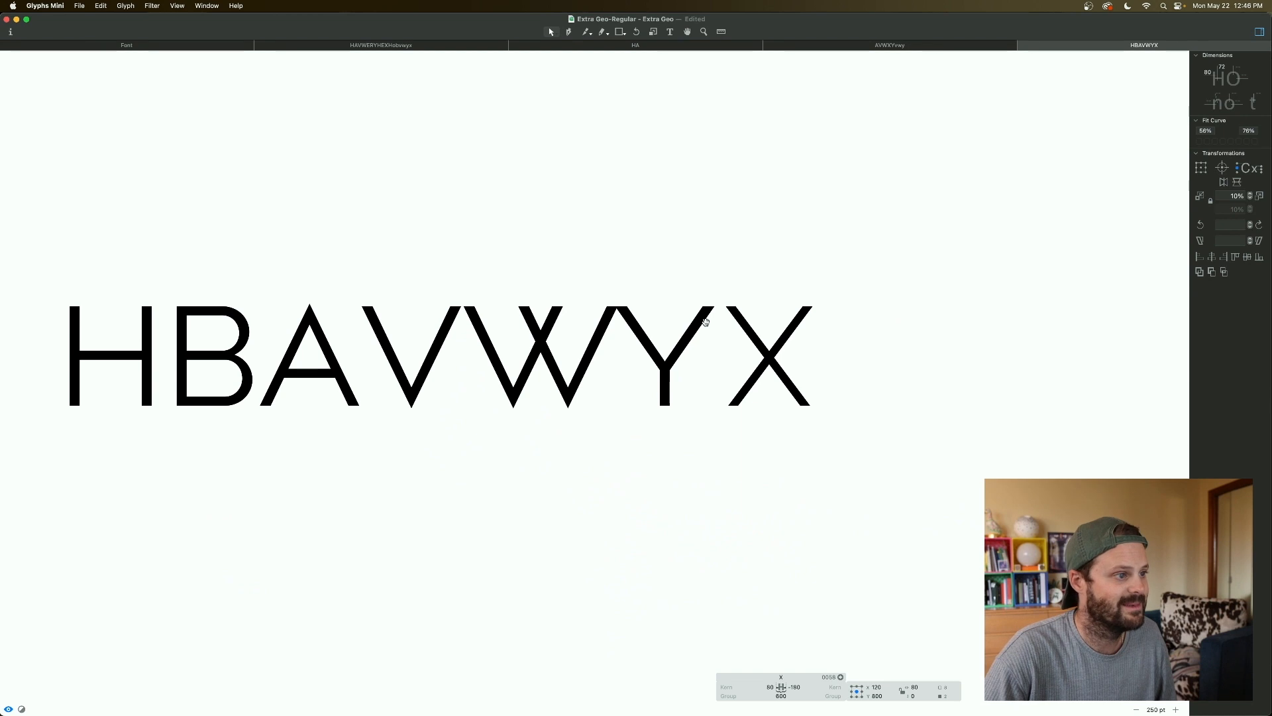
Step: Widen the X by moving all its left top and bottom nodes 100 units left, and preview it beside the Y
{"action": "key", "text": "super+a"}
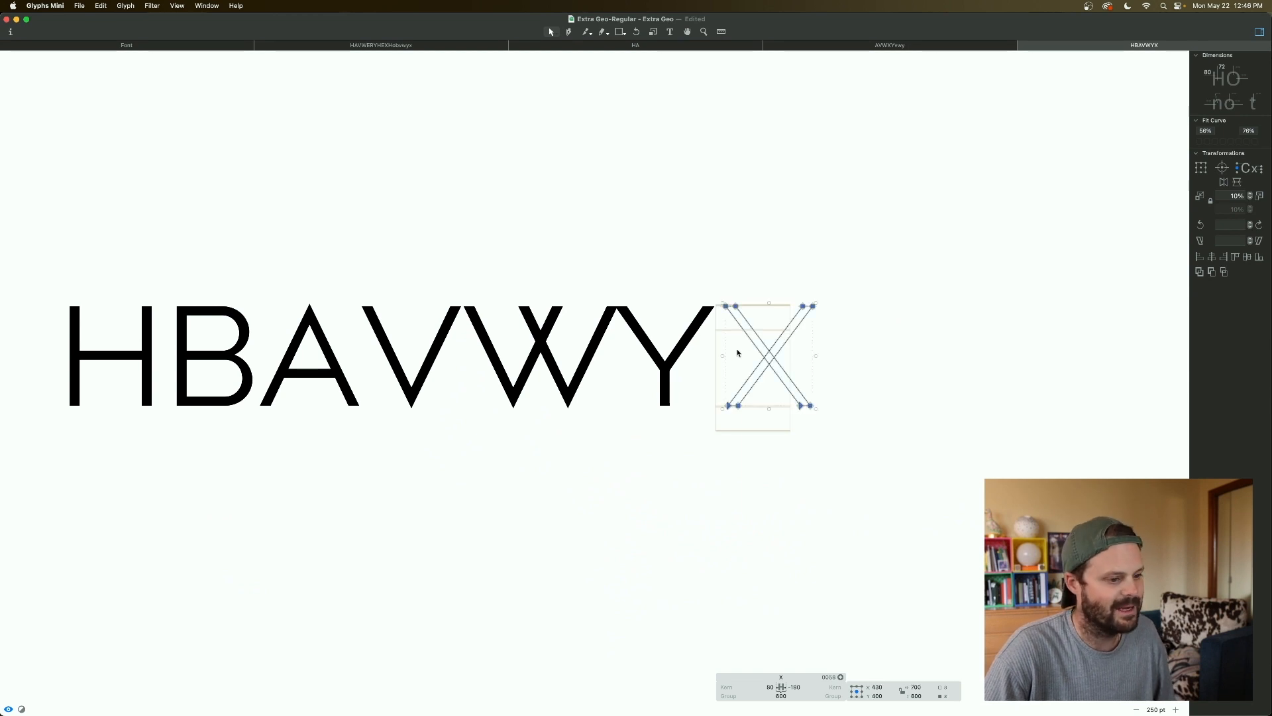
{"action": "scroll", "coordinate": [735, 351], "scroll_direction": "left", "scroll_amount": 5}
{"action": "left_click_drag", "start_coordinate": [804, 289], "coordinate": [768, 437]}
{"action": "key", "text": "super+Left"}
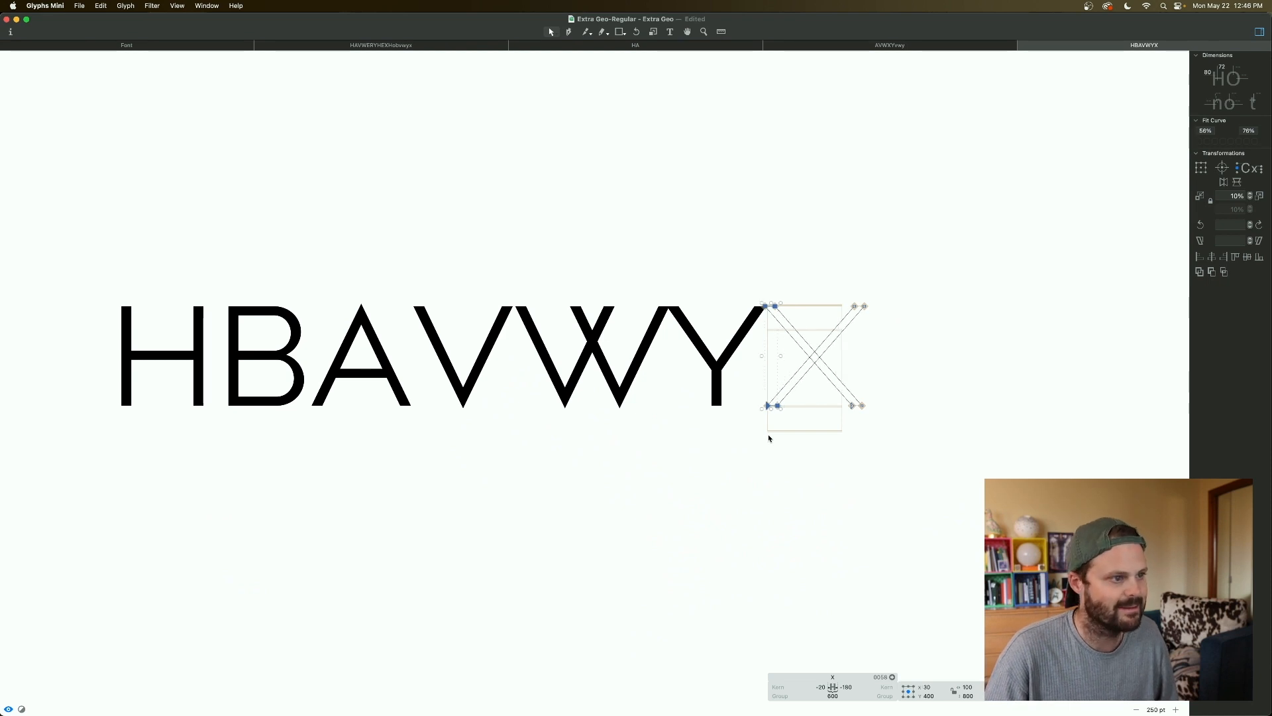
{"action": "key", "text": "space"}
{"action": "scroll", "coordinate": [783, 409], "scroll_direction": "left", "scroll_amount": 2}
{"action": "scroll", "coordinate": [783, 410], "scroll_direction": "left", "scroll_amount": 3}
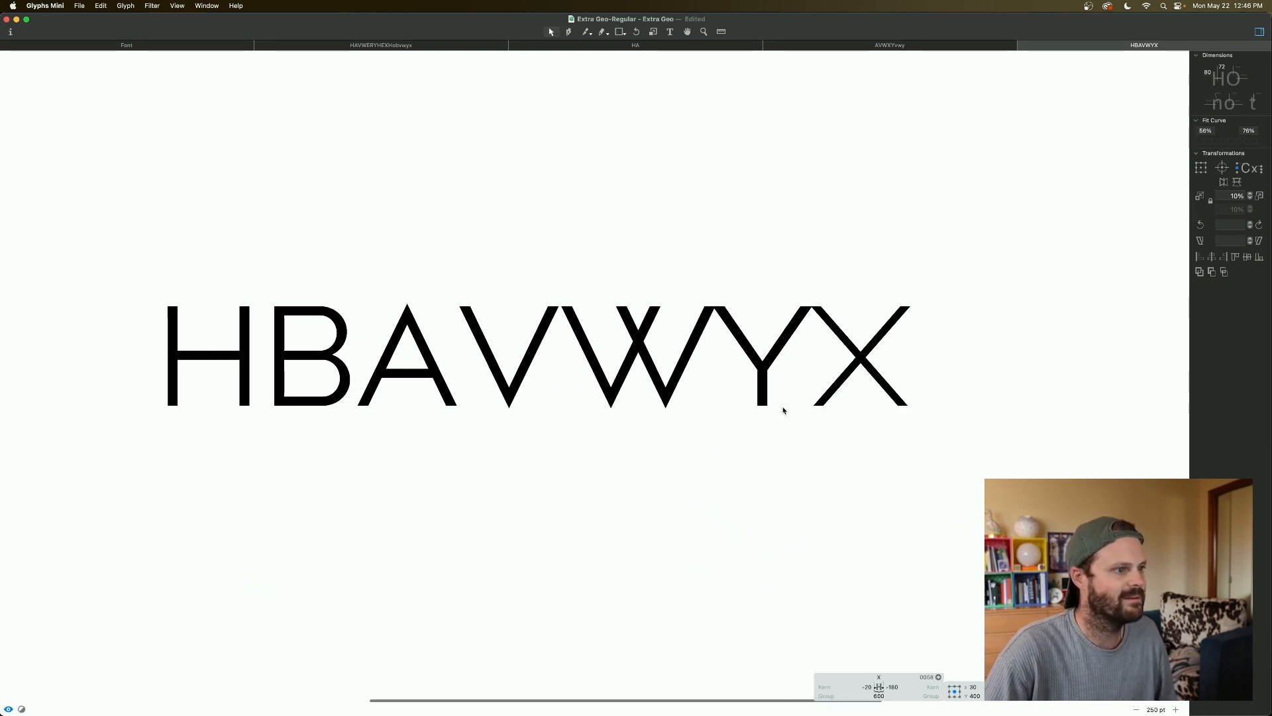
{"action": "scroll", "coordinate": [784, 409], "scroll_direction": "right", "scroll_amount": 3}
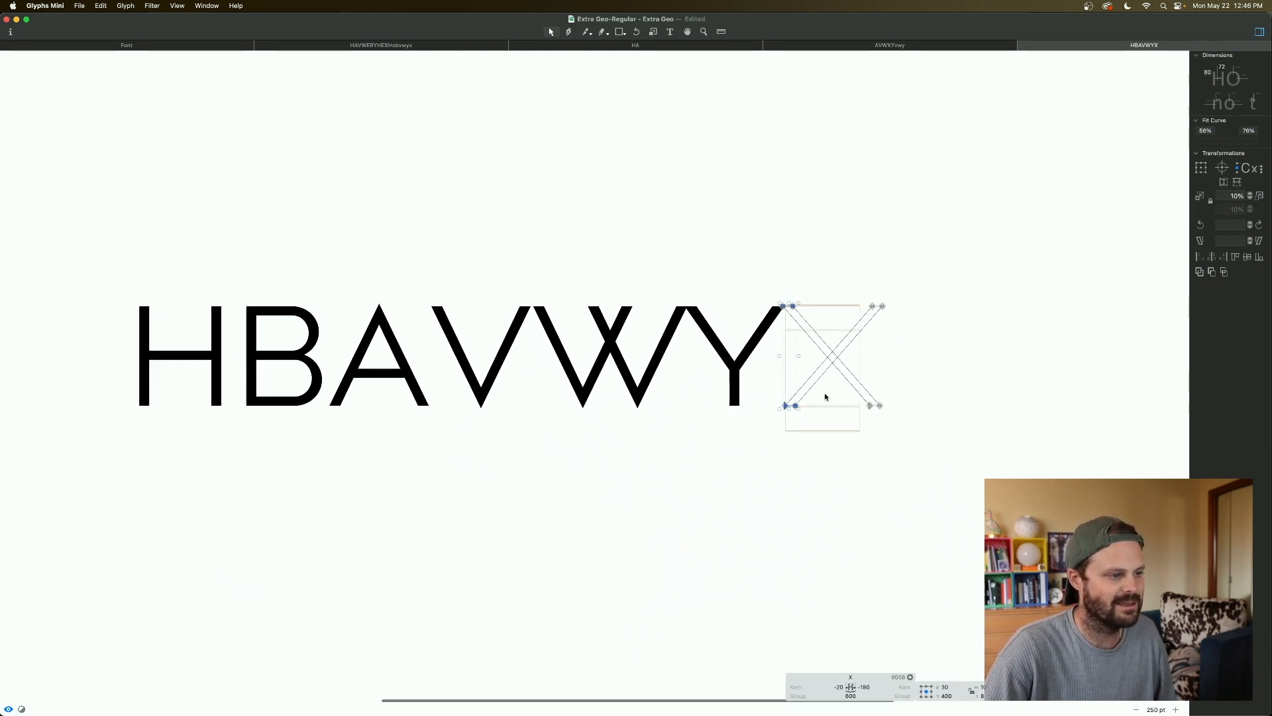
Step: Move the X's left nodes 50 units back to the right for a left sidebearing of 30, and preview the word
{"action": "key", "text": "shift+Right"}
{"action": "key", "text": "shift+Right"}
{"action": "key", "text": "shift+Right"}
{"action": "key", "text": "shift+Right"}
{"action": "key", "text": "shift+Right"}
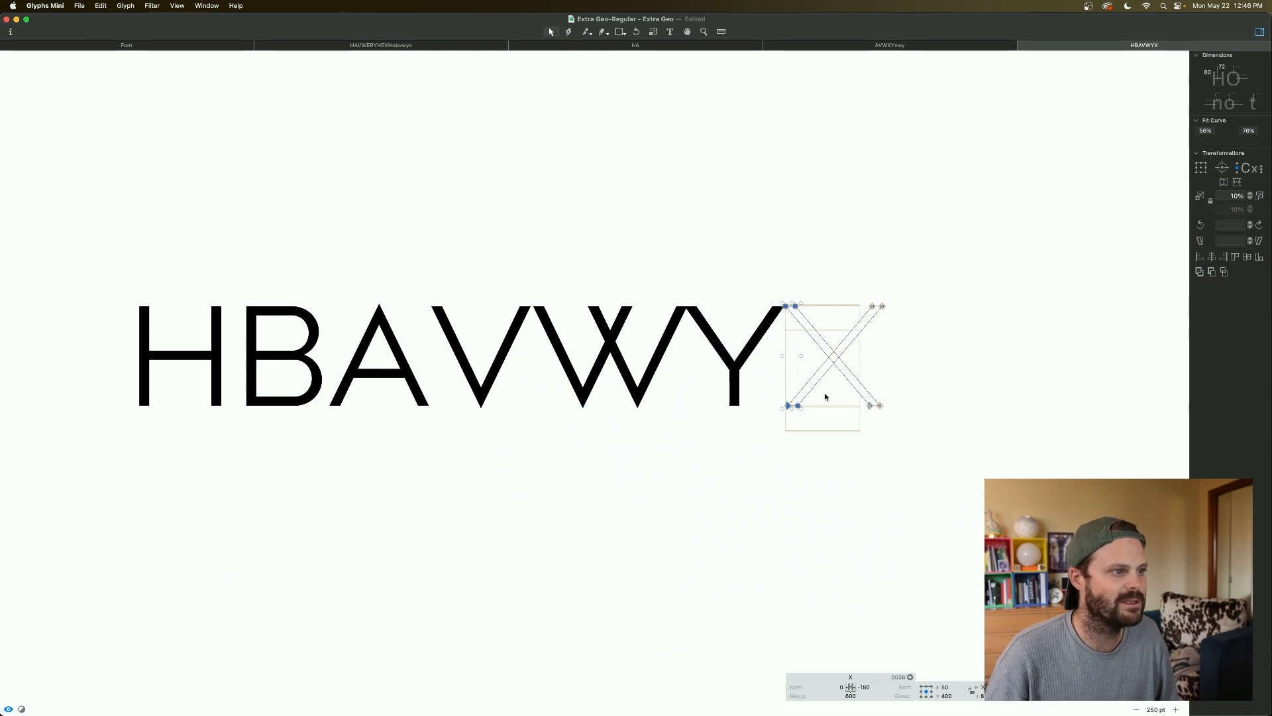
{"action": "key", "text": "space"}
{"action": "left_click_drag", "start_coordinate": [829, 400], "coordinate": [860, 397]}
{"action": "key", "text": "space"}
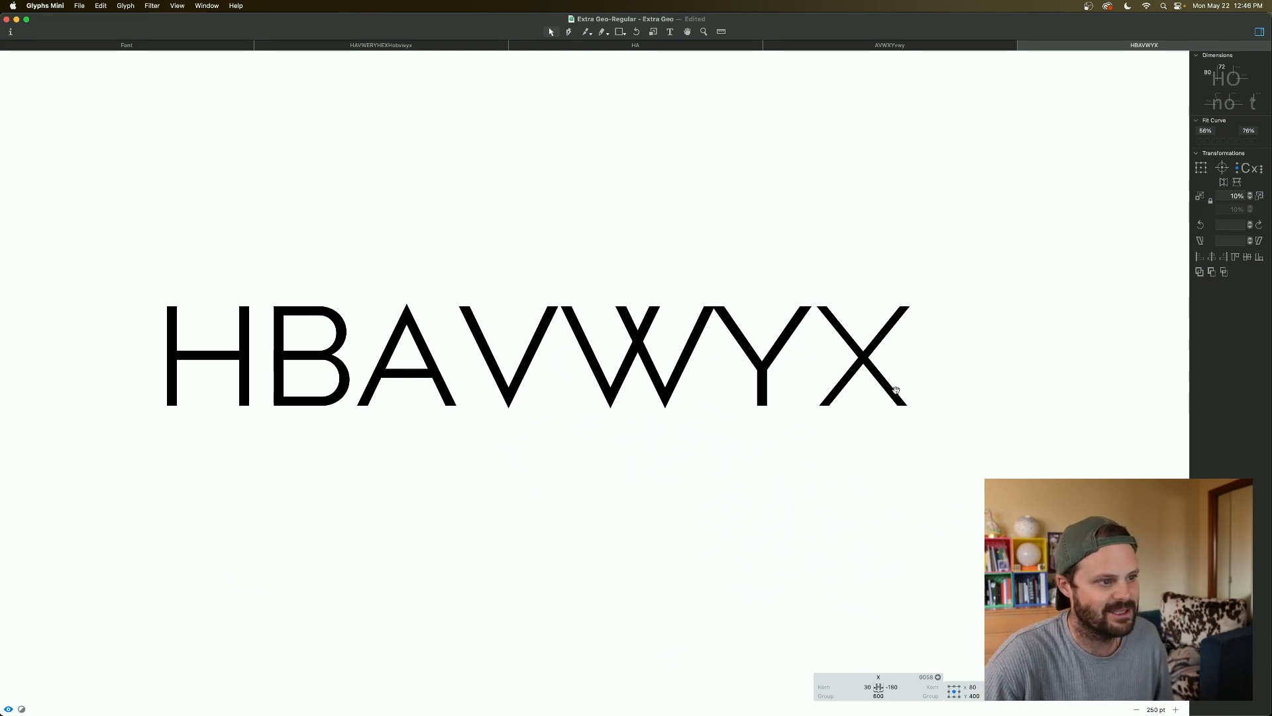
Step: Thicken the X's diagonals by moving the inner left and inner right node pairs 20 units towards the centre
{"action": "double_click", "coordinate": [860, 335]}
{"action": "left_click", "coordinate": [859, 323]}
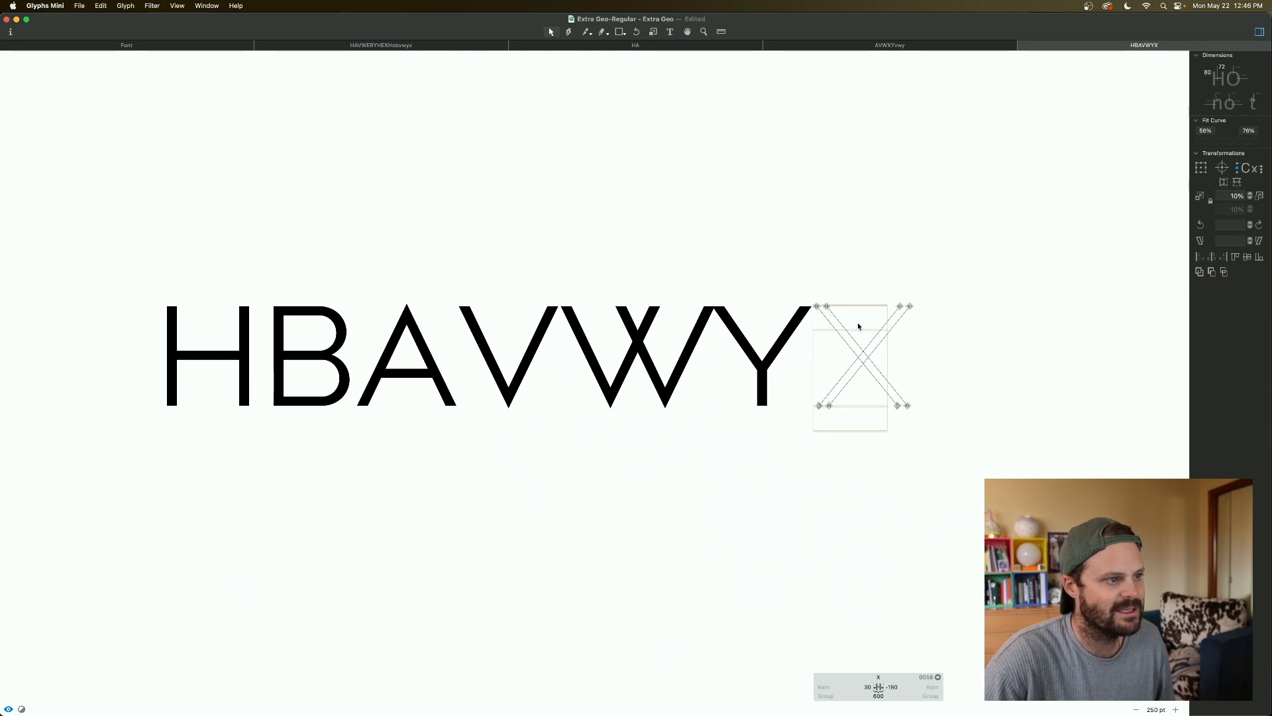
{"action": "left_click", "coordinate": [827, 306]}
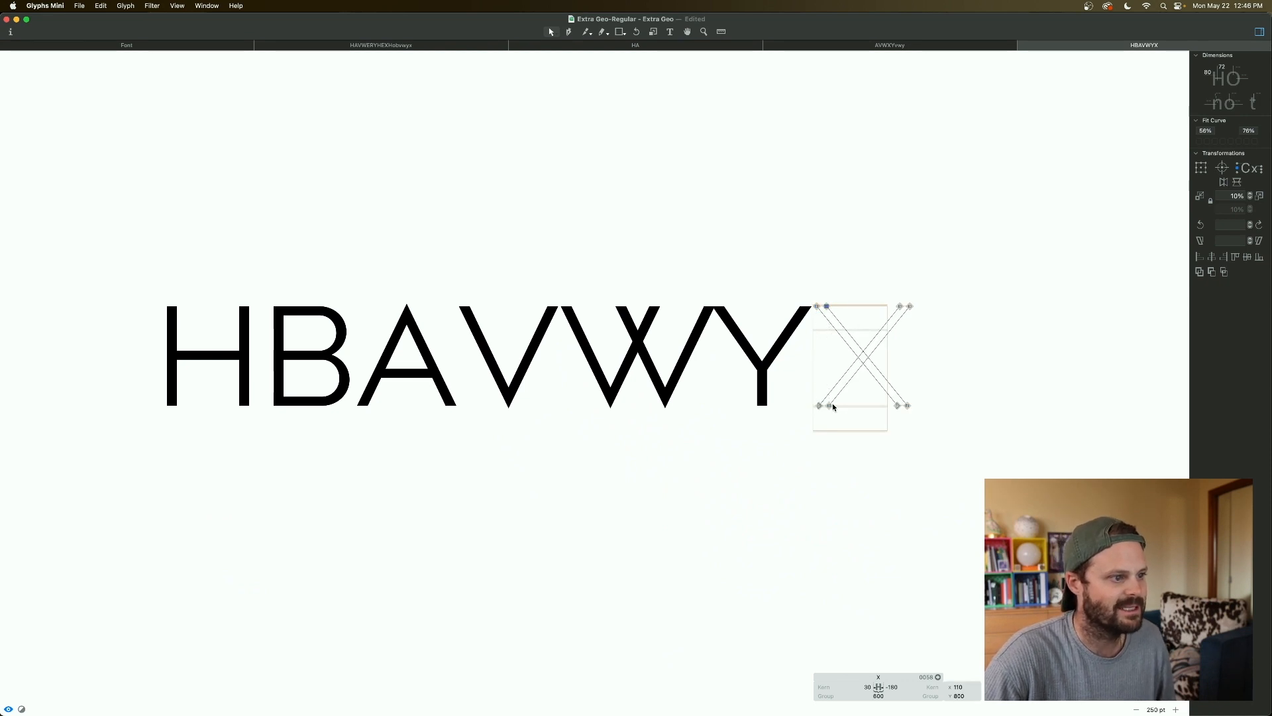
{"action": "left_click", "coordinate": [830, 406], "text": "shift"}
{"action": "key", "text": "shift+Right"}
{"action": "key", "text": "shift+Right"}
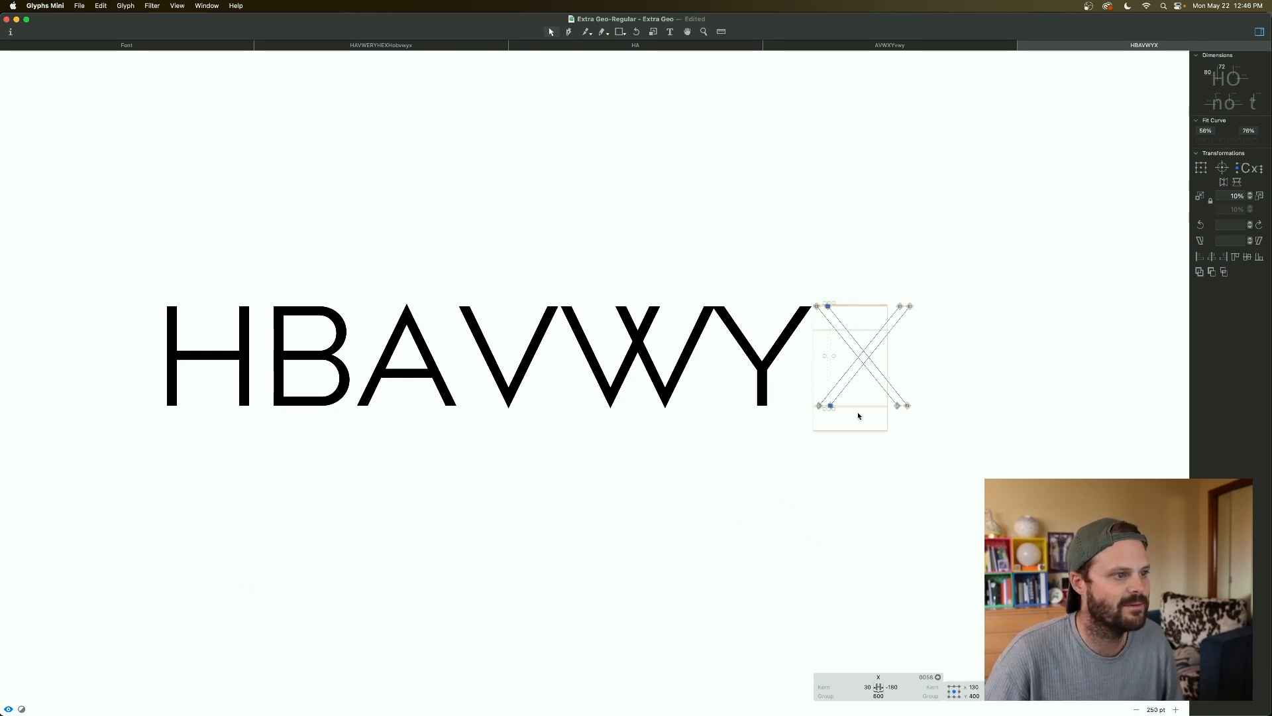
{"action": "key", "text": "space"}
{"action": "left_click", "coordinate": [900, 307]}
{"action": "left_click", "coordinate": [899, 407], "text": "shift"}
{"action": "key", "text": "space"}
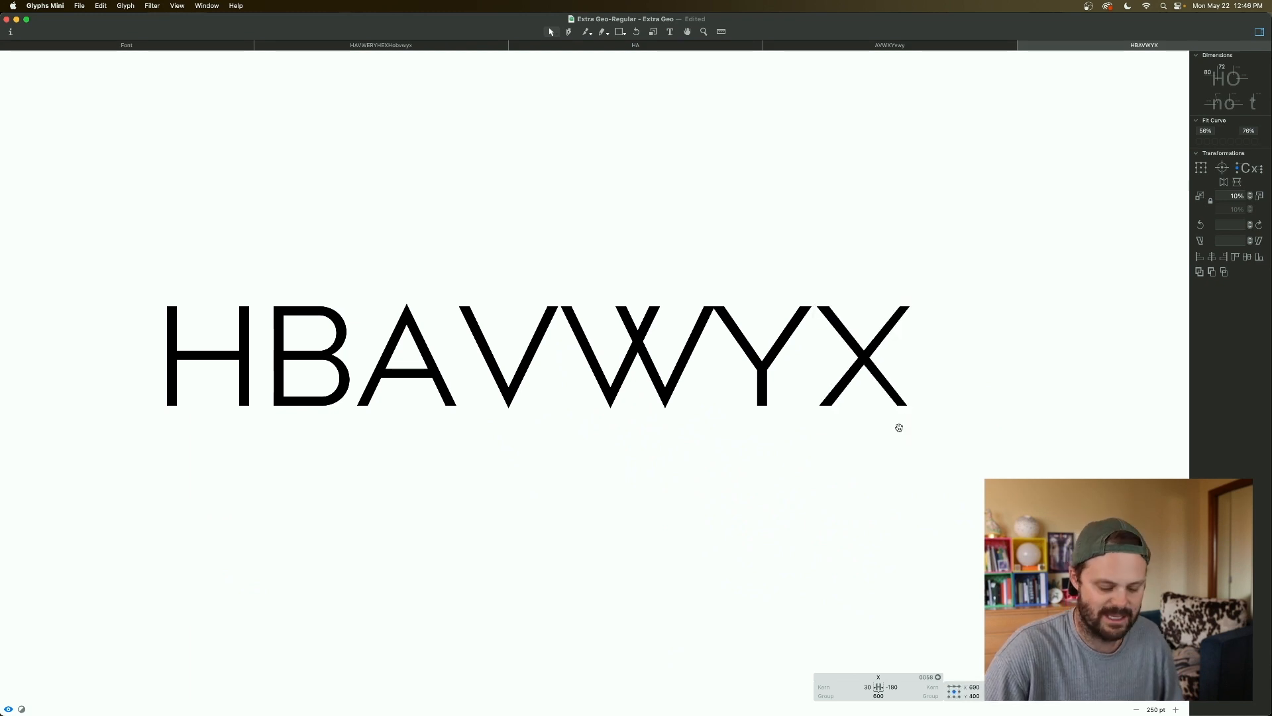
Step: Measure the thickness of both of the X's diagonals below the crossing
{"action": "left_click", "coordinate": [869, 397]}
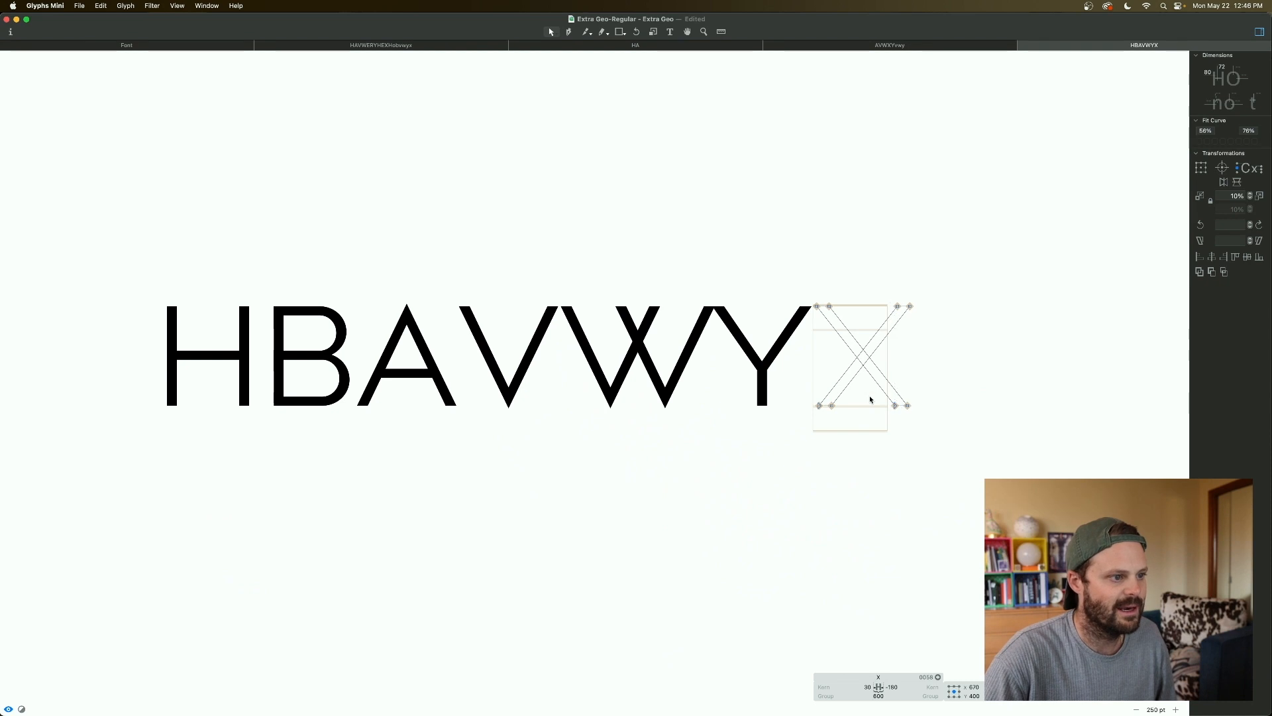
{"action": "key", "text": "l"}
{"action": "left_click_drag", "start_coordinate": [869, 395], "coordinate": [923, 351]}
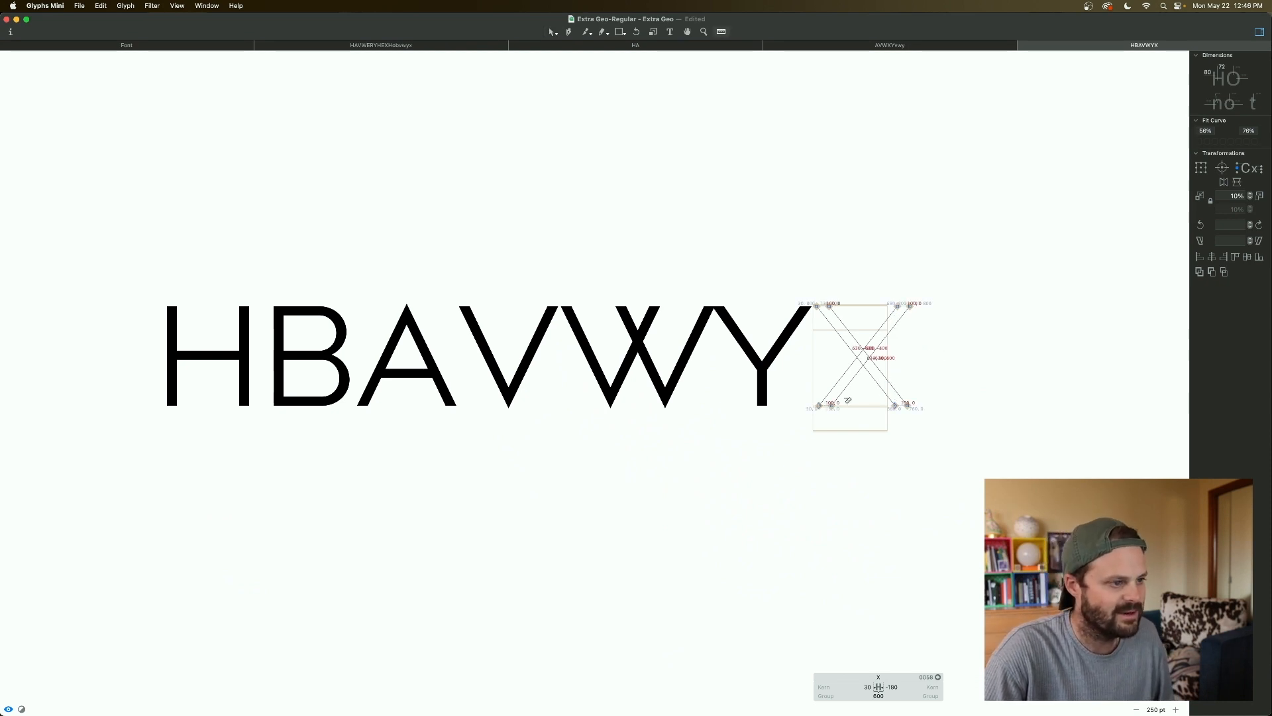
{"action": "left_click_drag", "start_coordinate": [827, 379], "coordinate": [886, 415]}
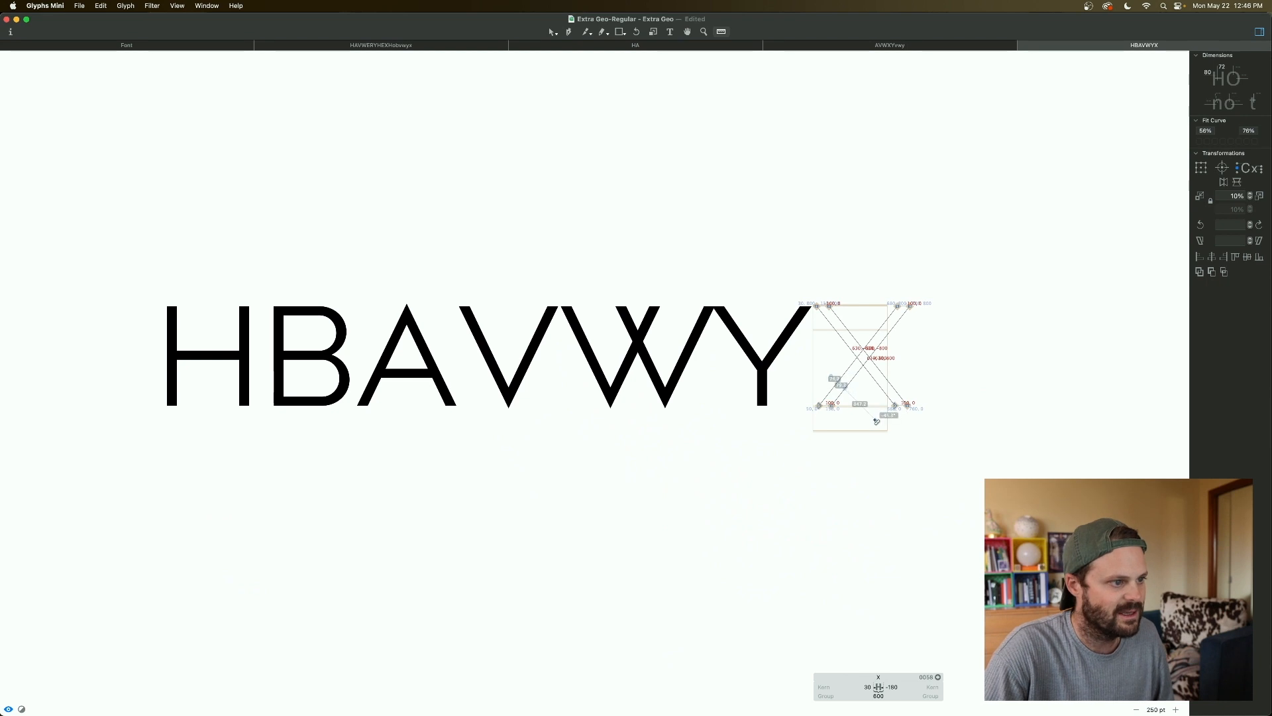
{"action": "key", "text": "v"}
Step: Thin the X's diagonals slightly by moving the inner left nodes 5 units outwards and the inner right nodes outwards to match
{"action": "left_click", "coordinate": [859, 379]}
{"action": "left_click", "coordinate": [863, 396]}
{"action": "left_click", "coordinate": [831, 406]}
{"action": "left_click", "coordinate": [829, 305], "text": "shift"}
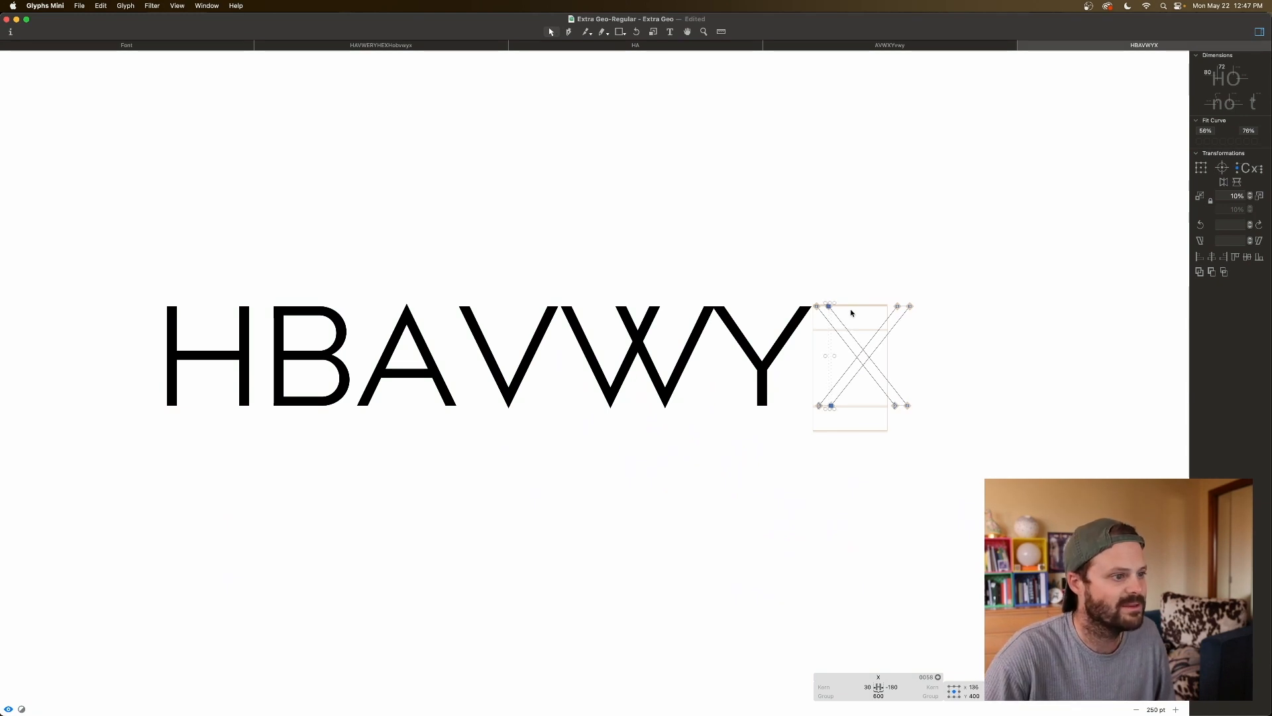
{"action": "left_click", "coordinate": [861, 307]}
{"action": "left_click", "coordinate": [897, 306]}
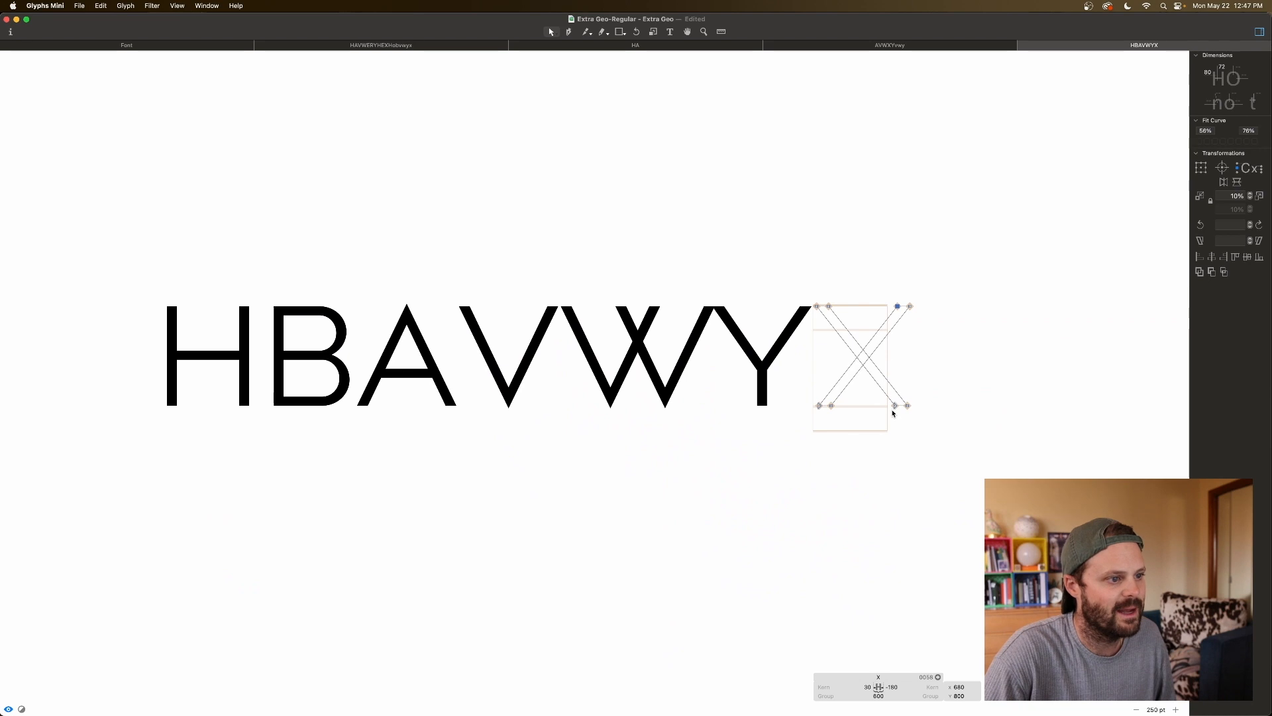
{"action": "left_click", "coordinate": [895, 406], "text": "shift"}
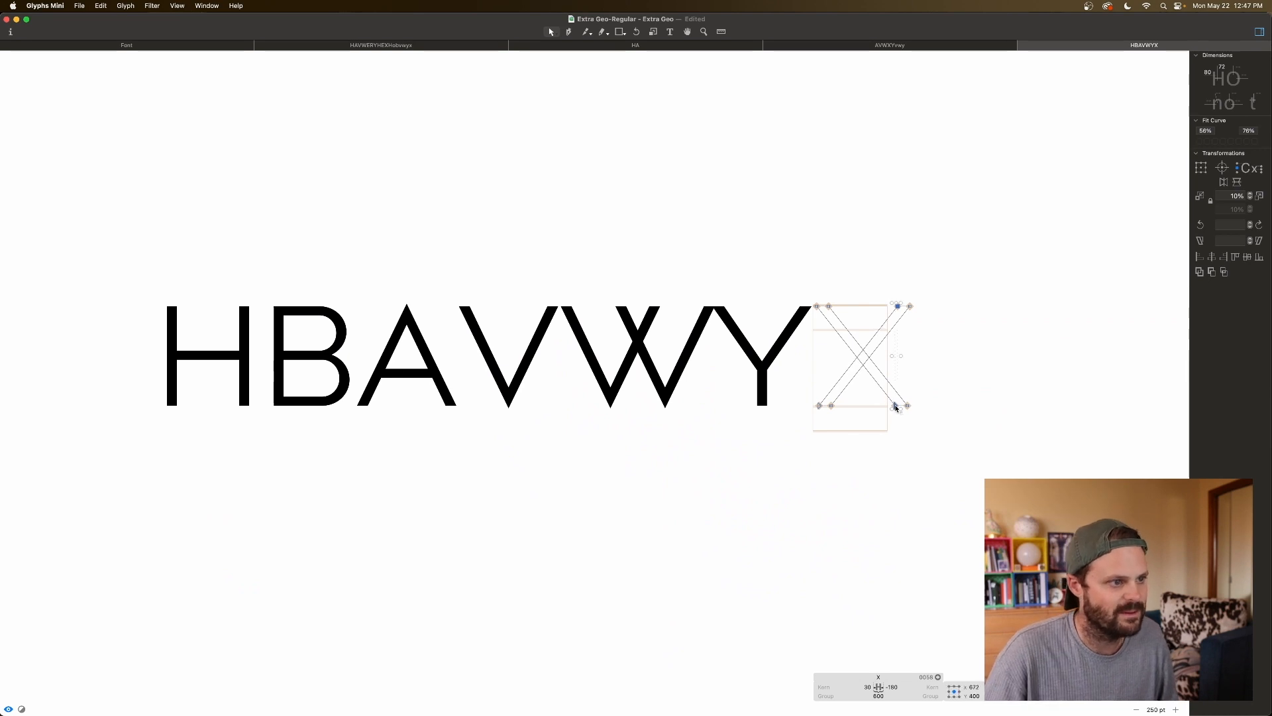
{"action": "scroll", "coordinate": [884, 403], "scroll_direction": "left", "scroll_amount": 2}
{"action": "key", "text": "space"}
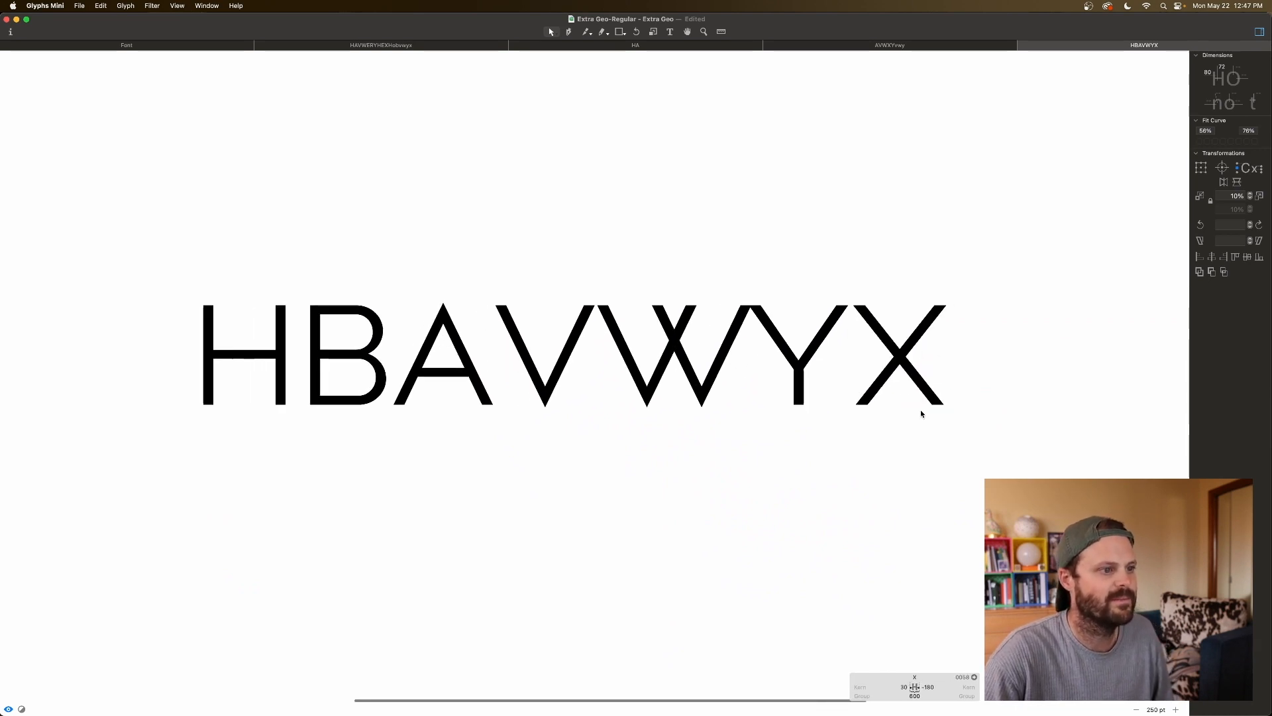
{"action": "scroll", "coordinate": [925, 417], "scroll_direction": "left", "scroll_amount": 1}
{"action": "scroll", "coordinate": [926, 418], "scroll_direction": "right", "scroll_amount": 1}
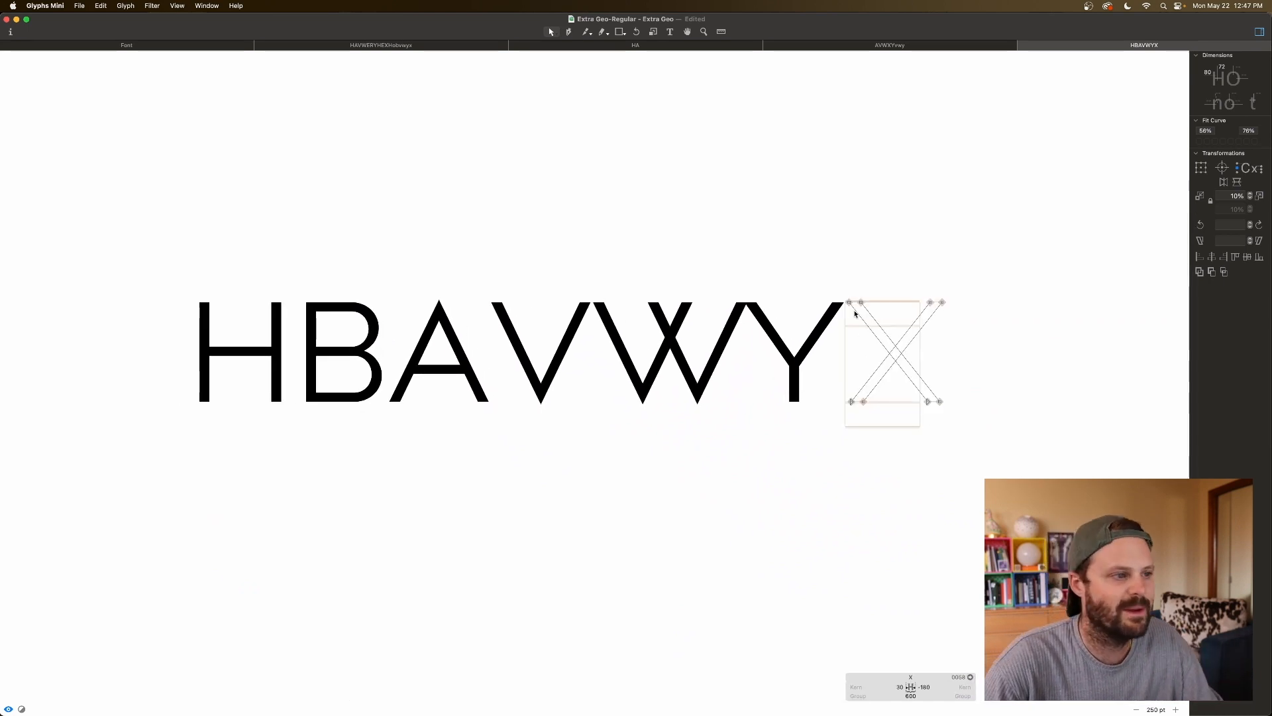
Step: Flip the whole X vertically so its slightly wider end sits on the baseline, and preview the word
{"action": "left_click_drag", "start_coordinate": [841, 294], "coordinate": [984, 312]}
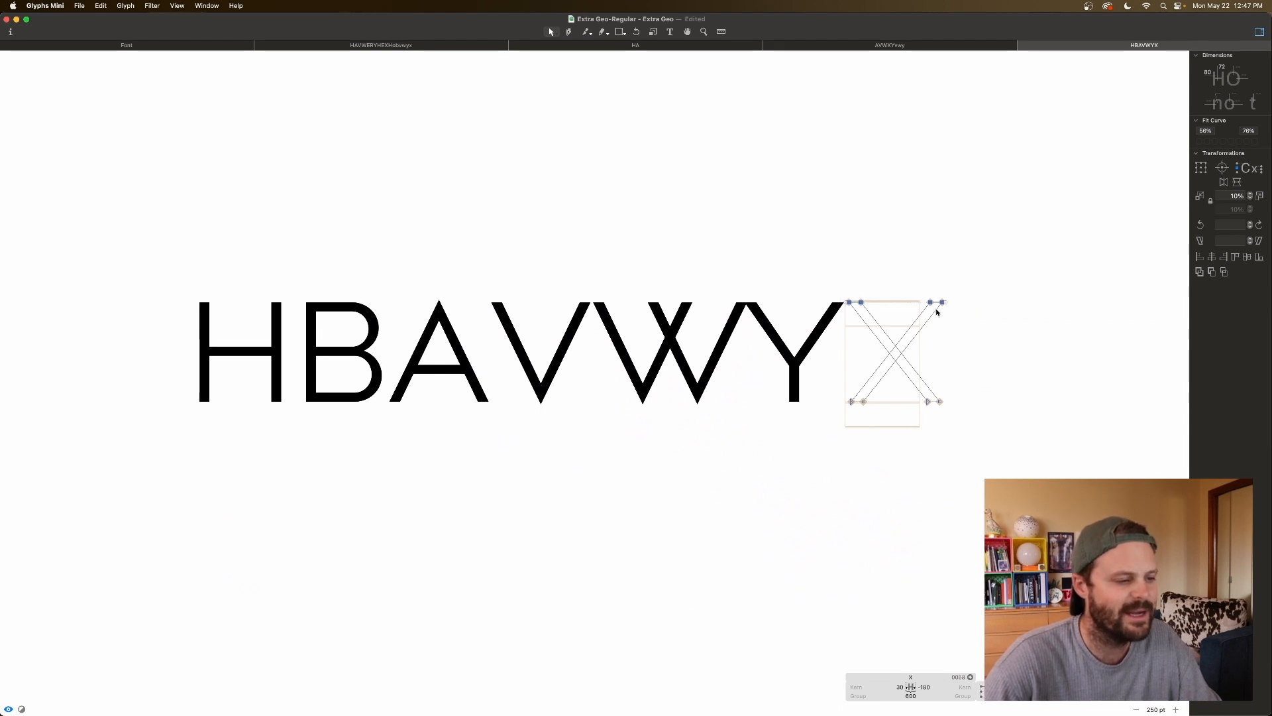
{"action": "left_click_drag", "start_coordinate": [842, 390], "coordinate": [986, 423]}
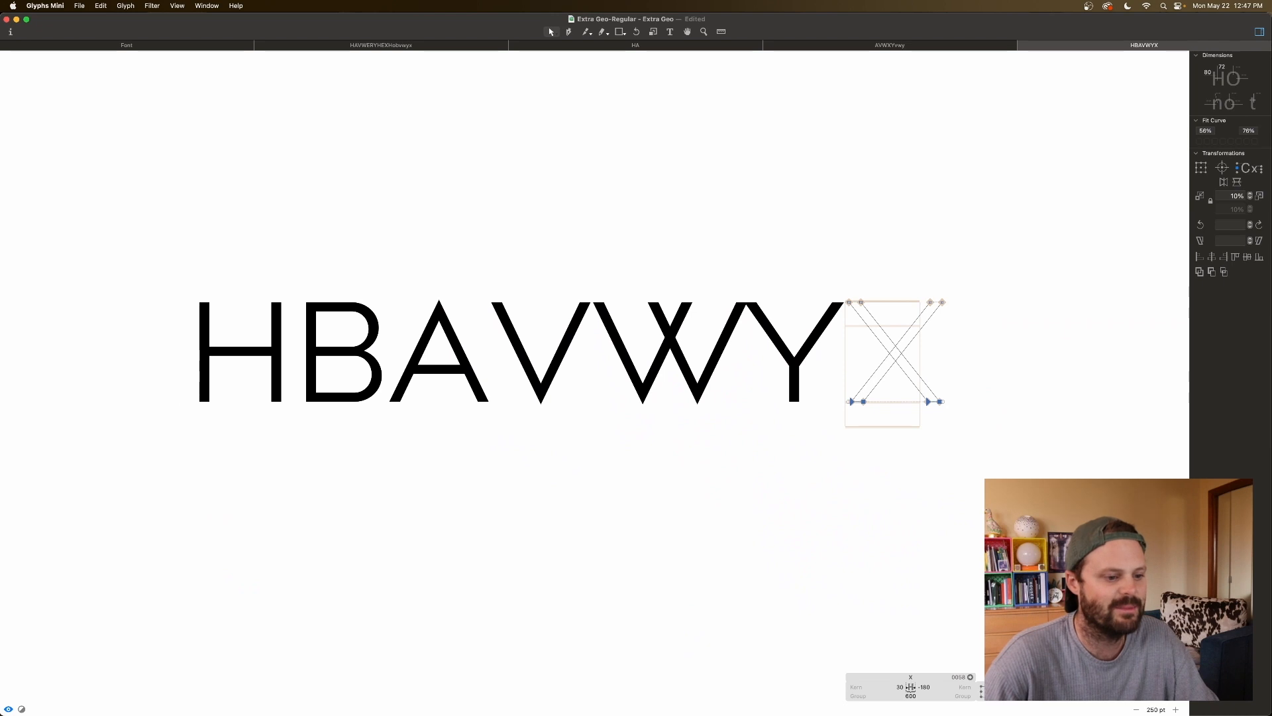
{"action": "left_click_drag", "start_coordinate": [966, 336], "coordinate": [833, 293]}
{"action": "left_click", "coordinate": [898, 424]}
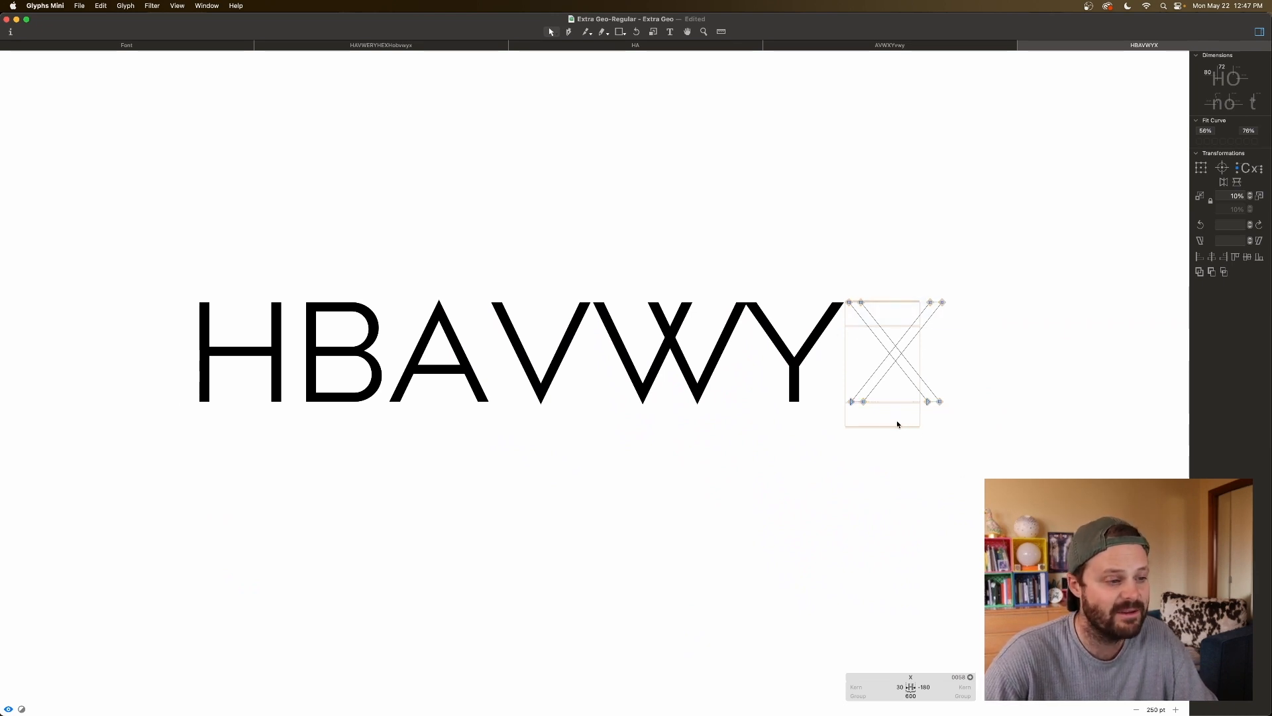
{"action": "key", "text": "space"}
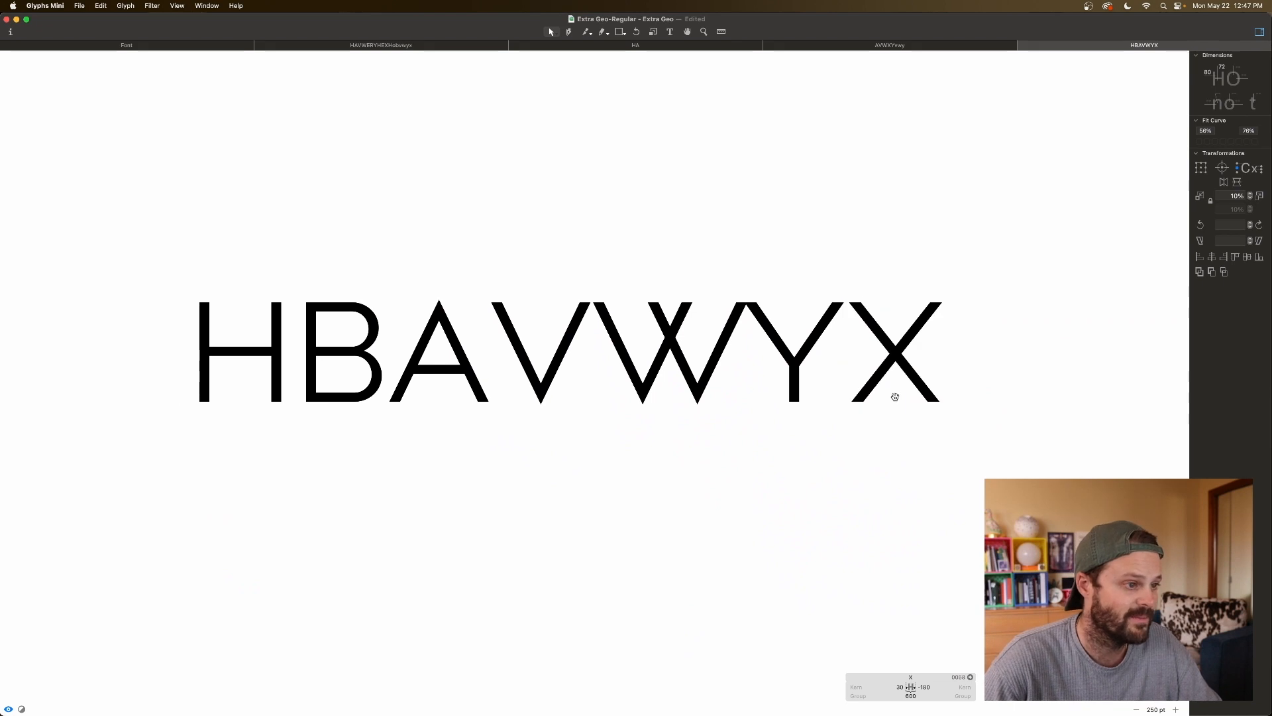
{"action": "key", "text": "super+a"}
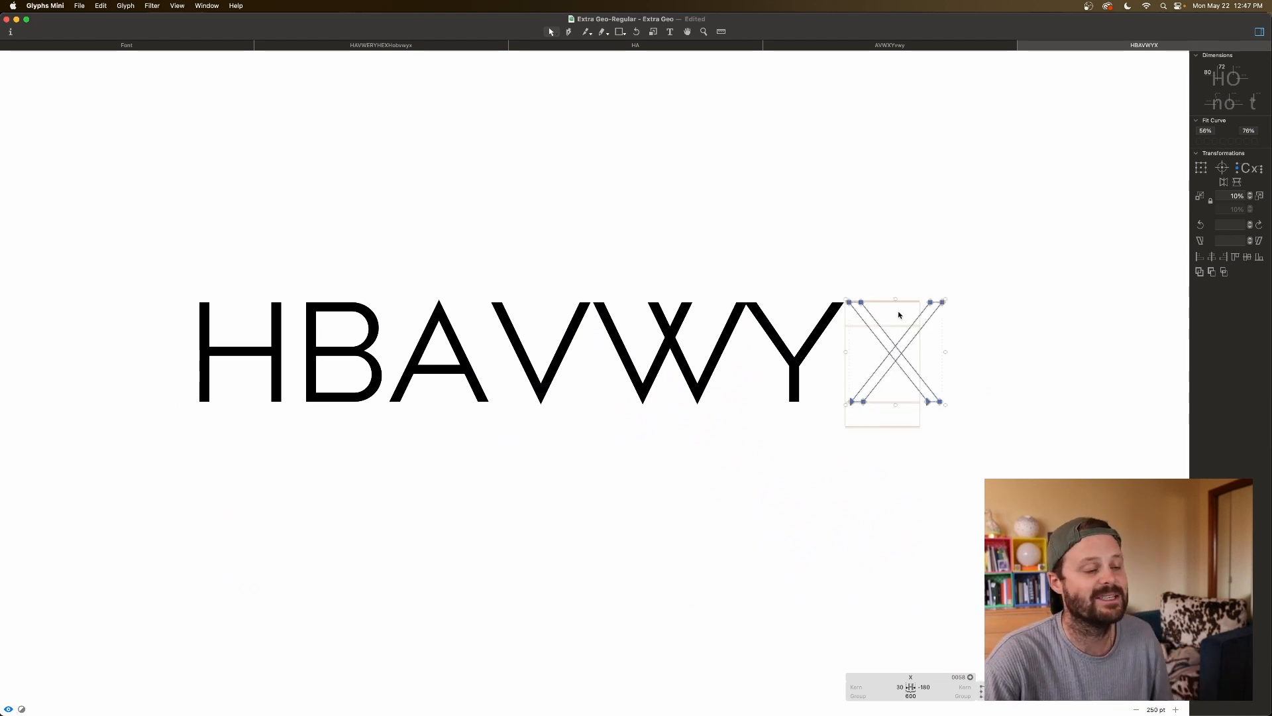
{"action": "left_click", "coordinate": [1238, 184]}
{"action": "key", "text": "space"}
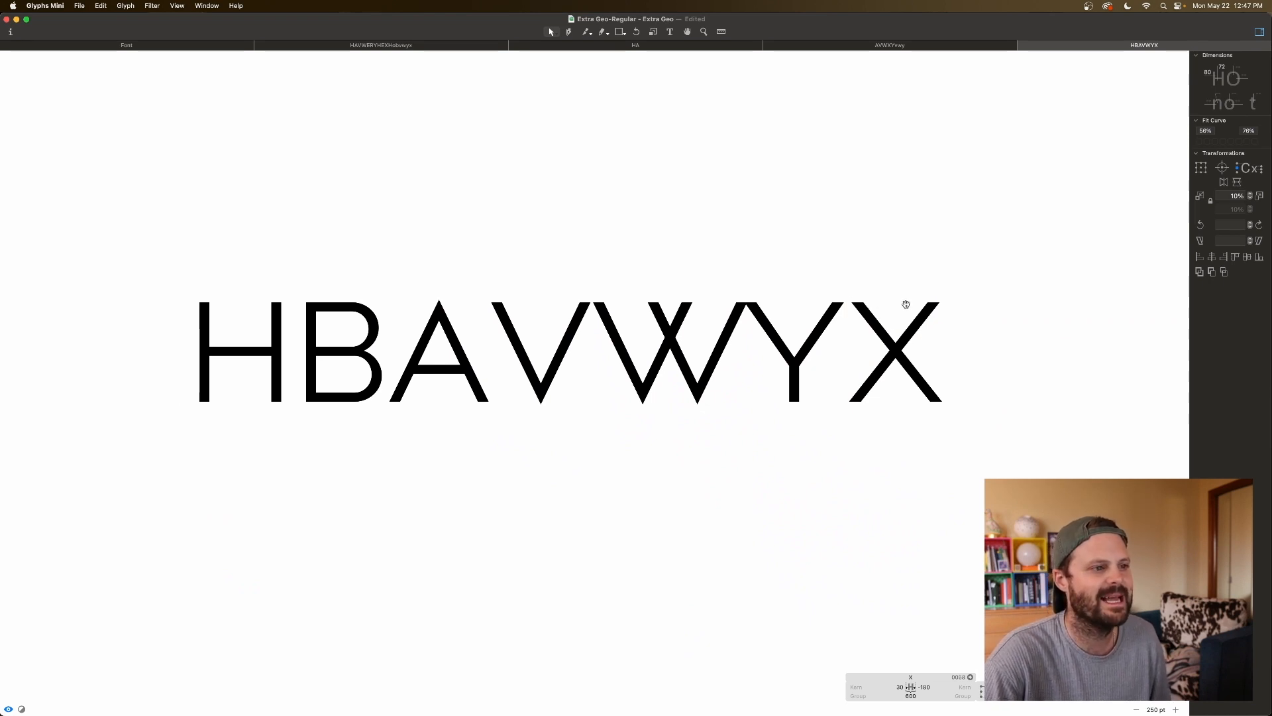
Step: Check the thickness of the X's diagonals around its inner left and inner right node pairs, and preview the whole word
{"action": "double_click", "coordinate": [910, 376]}
{"action": "key", "text": "l"}
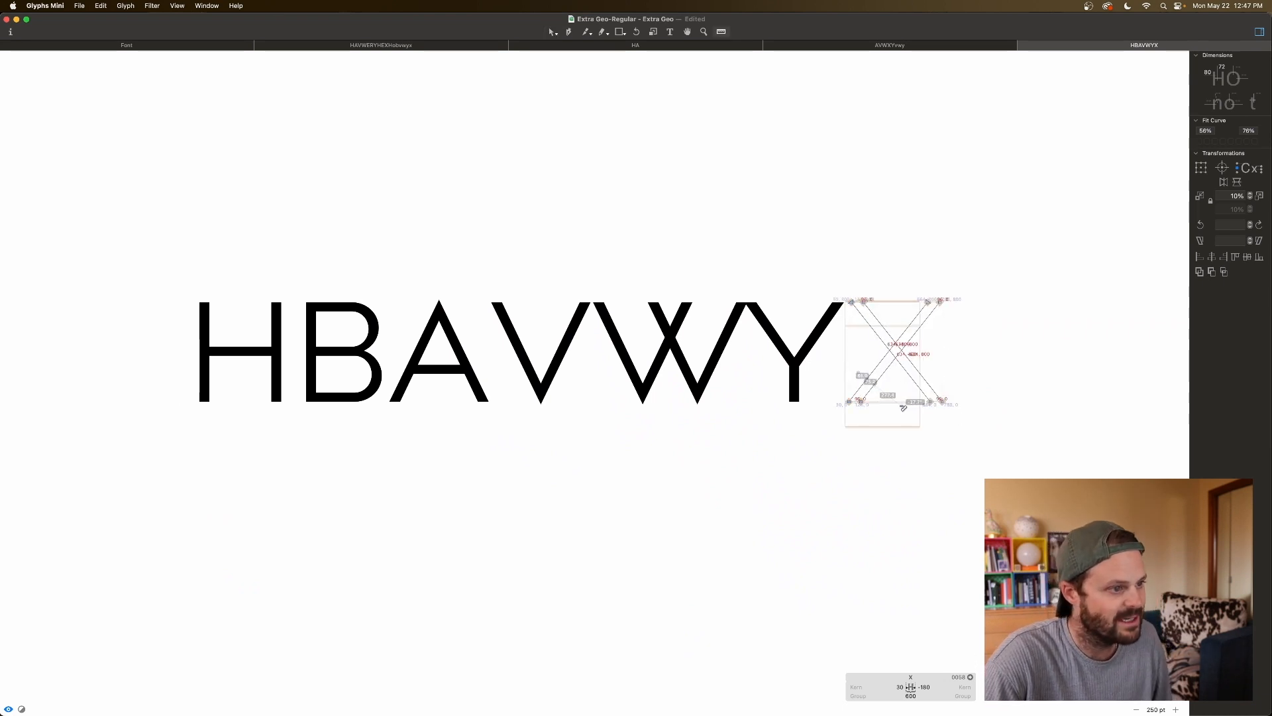
{"action": "key", "text": "v"}
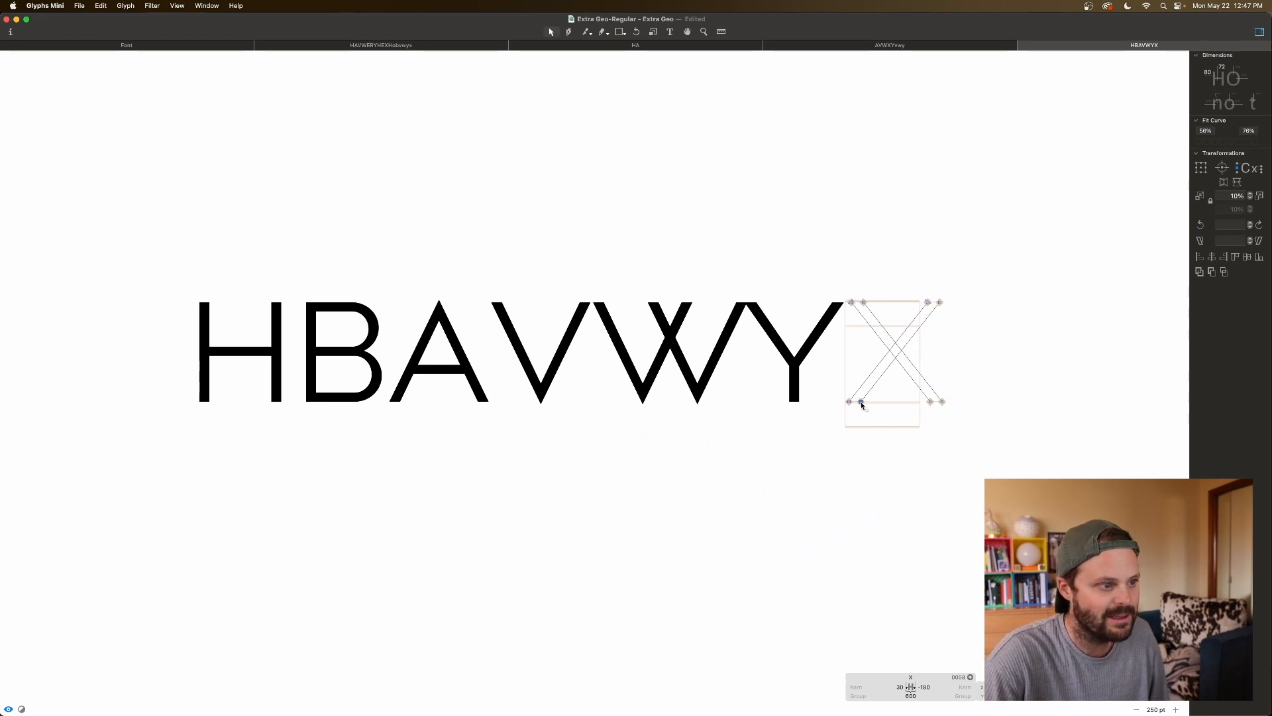
{"action": "left_click", "coordinate": [864, 303], "text": "shift"}
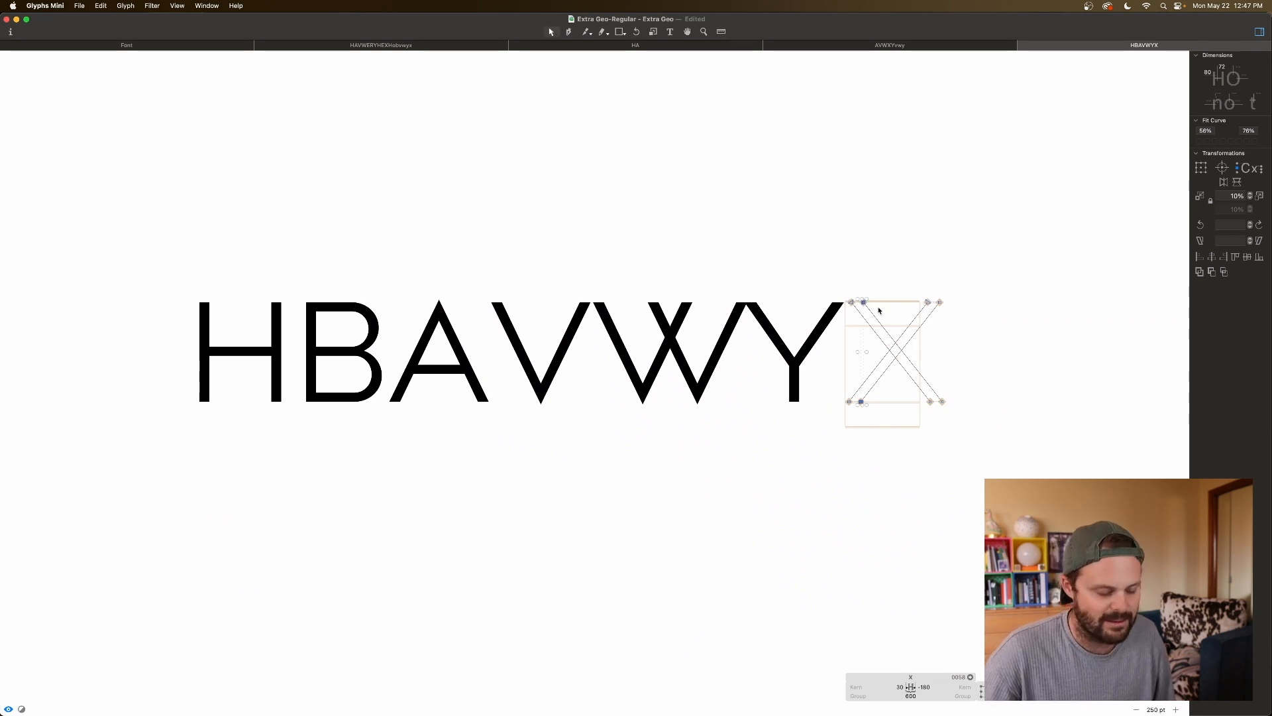
{"action": "left_click", "coordinate": [929, 304]}
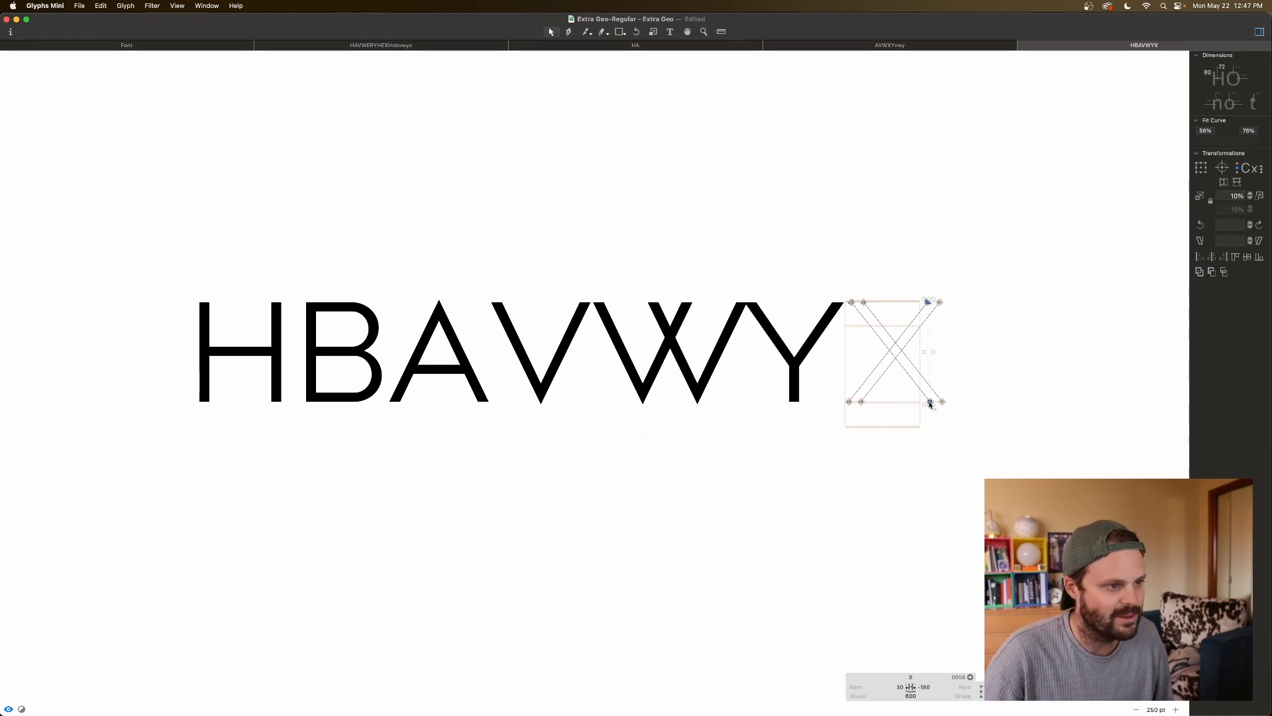
{"action": "left_click", "coordinate": [935, 375]}
{"action": "key", "text": "l"}
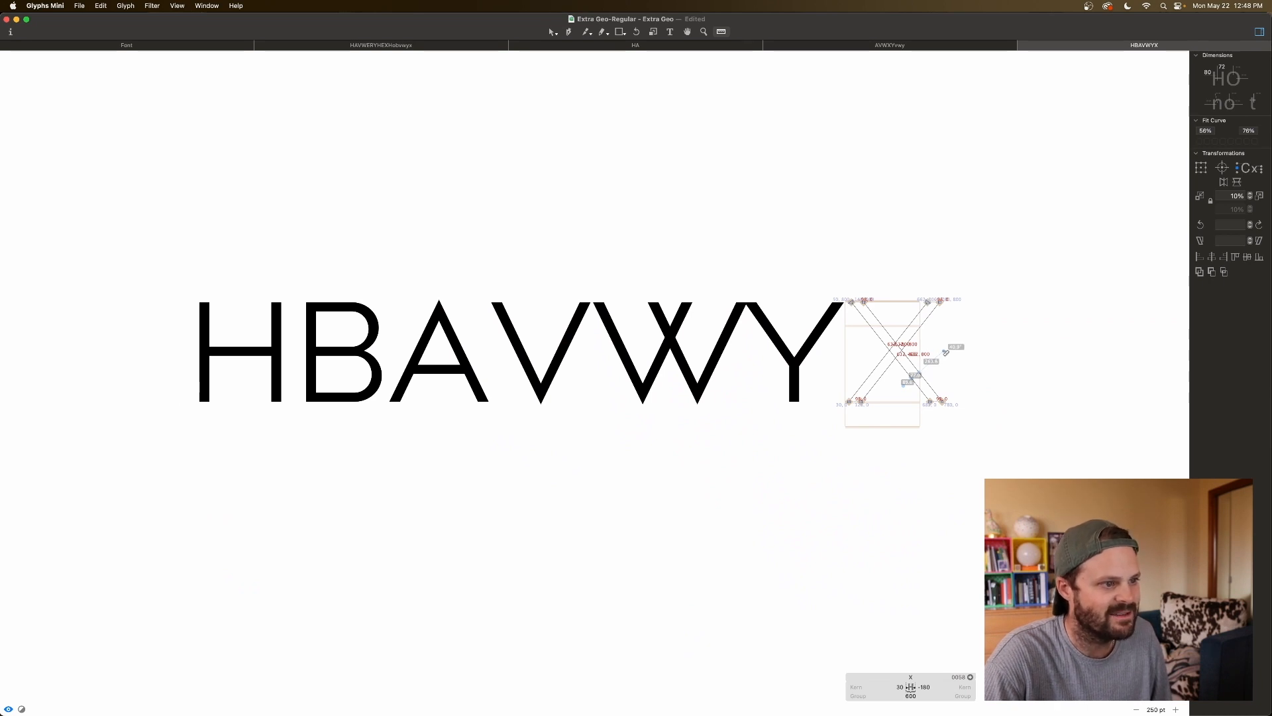
{"action": "key", "text": "v"}
{"action": "key", "text": "Escape"}
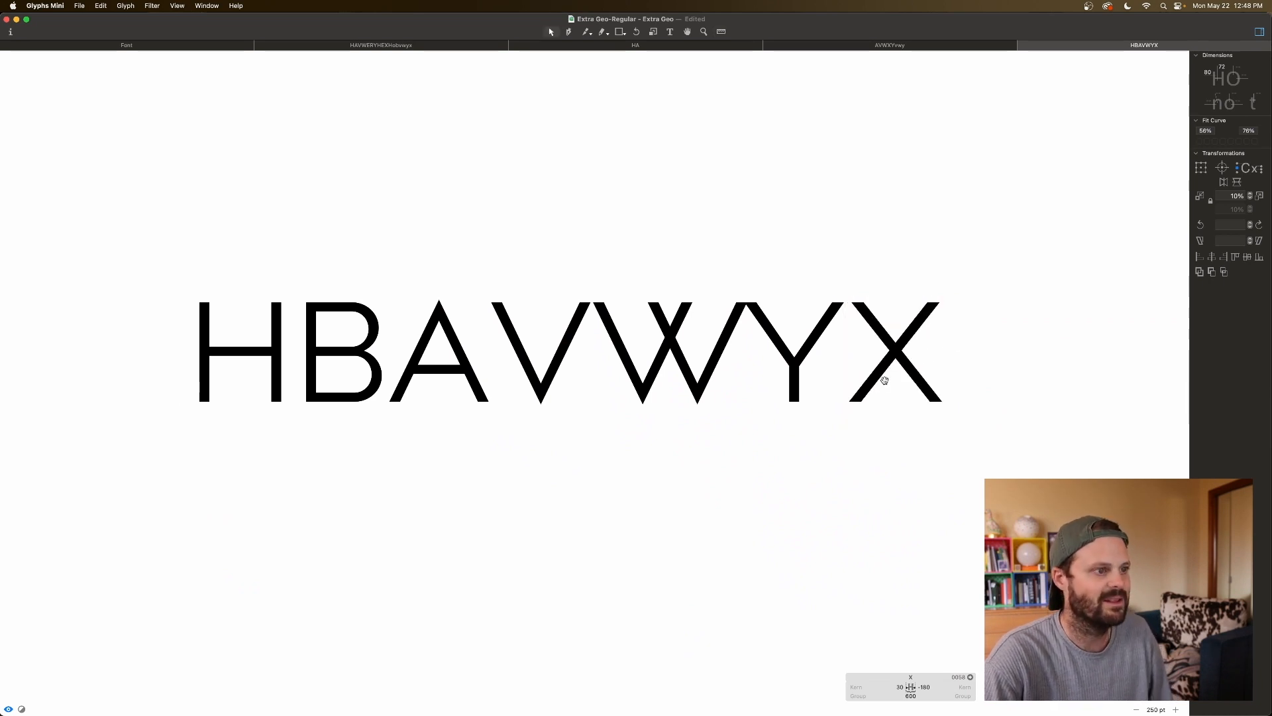
{"action": "scroll", "coordinate": [925, 388], "scroll_direction": "left", "scroll_amount": 2}
{"action": "key", "text": "space"}
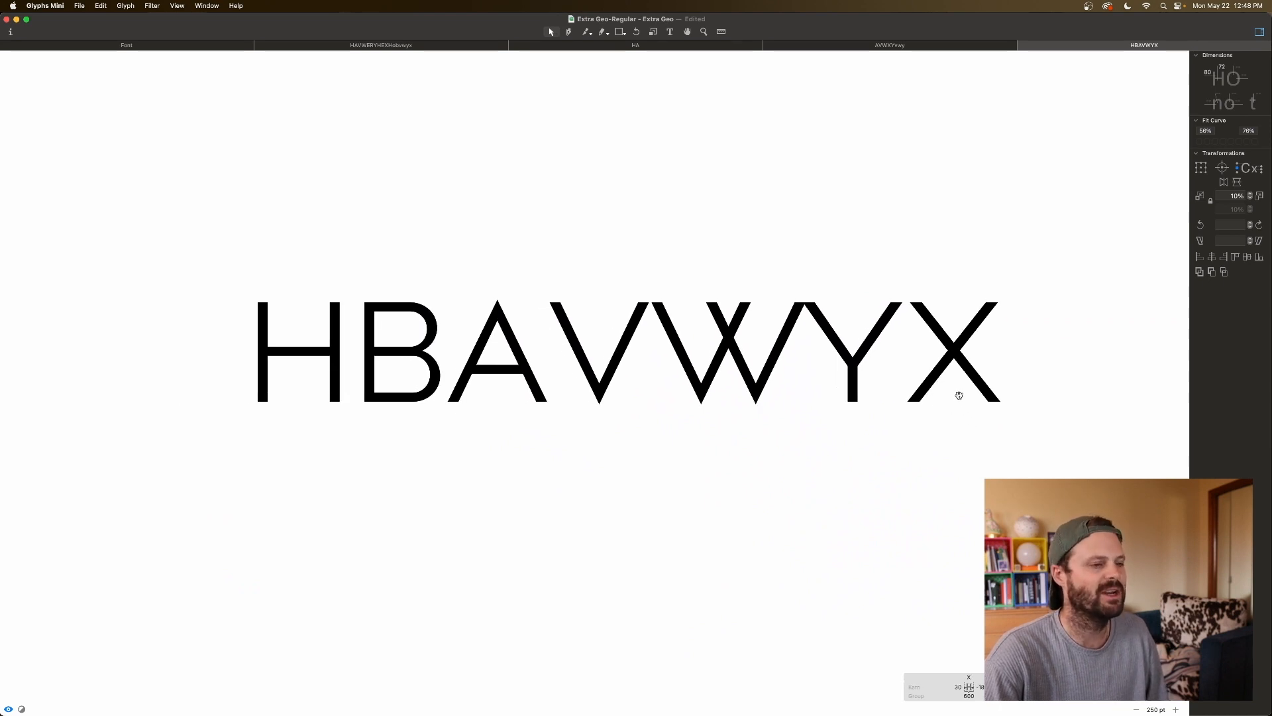
{"action": "scroll", "coordinate": [958, 394], "scroll_direction": "right", "scroll_amount": 3}
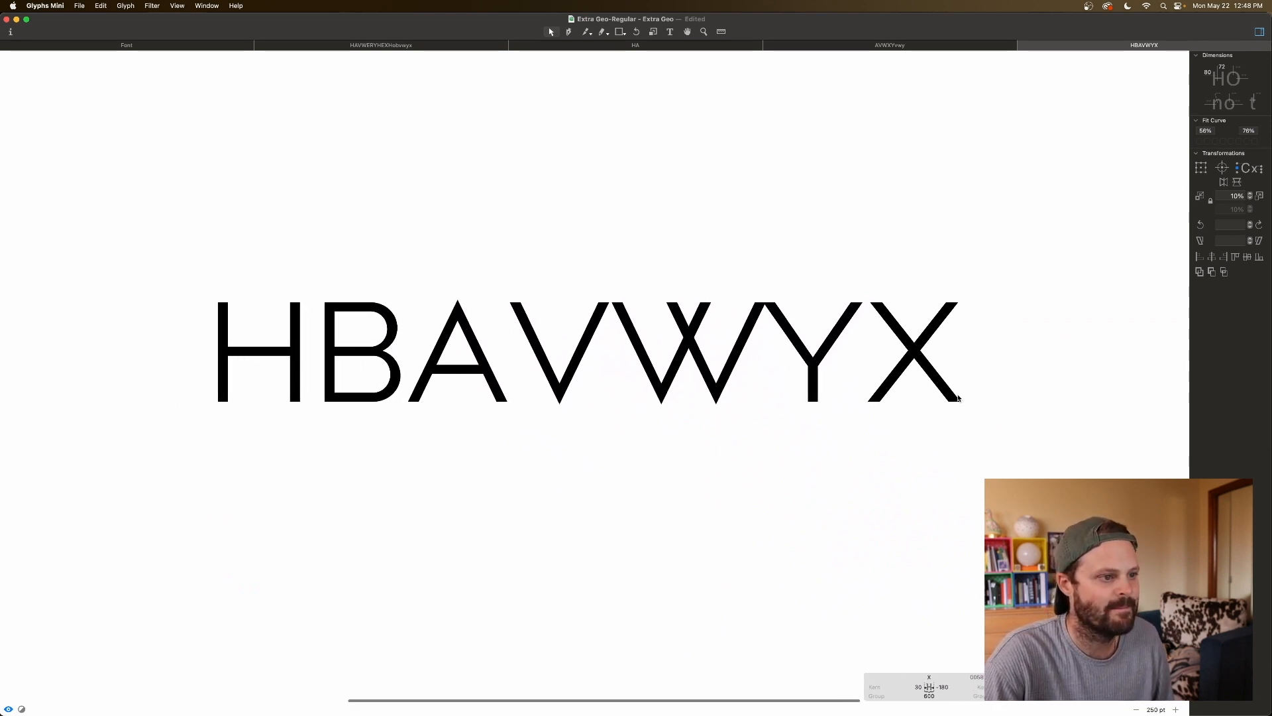
{"action": "key", "text": "space"}
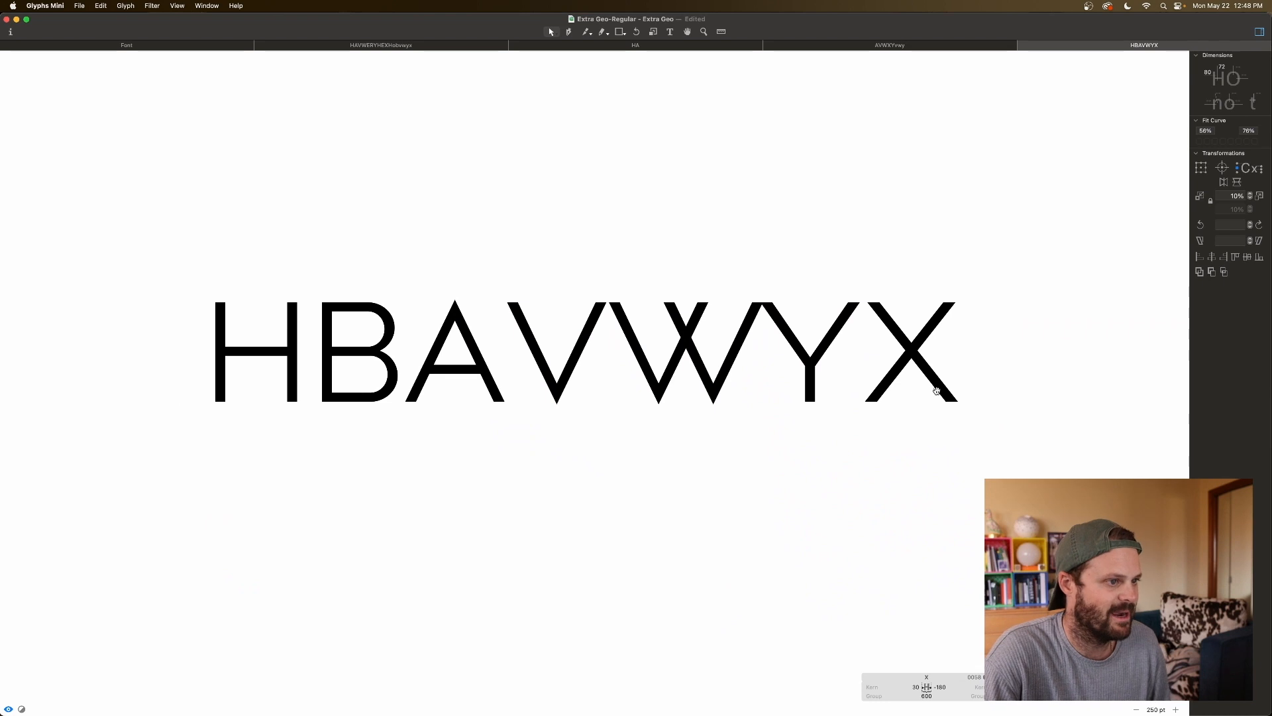
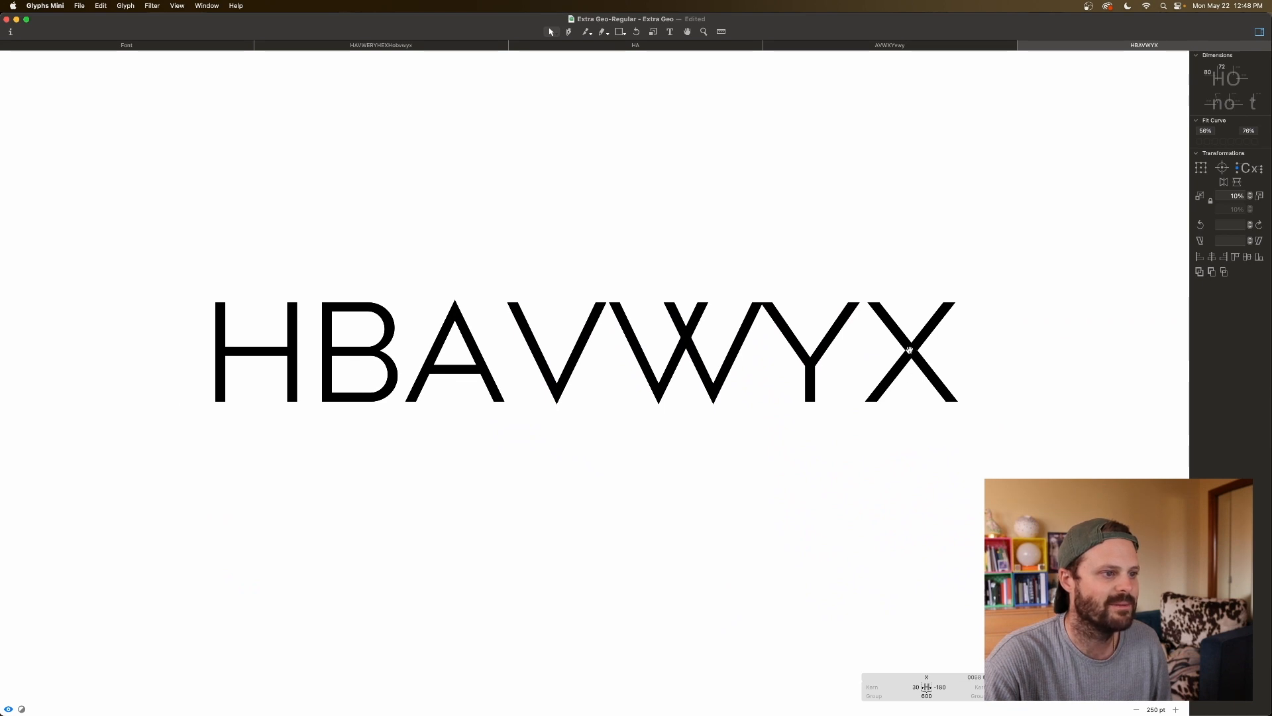
Step: Link the X's left and right sidebearings to those of the A, and preview the word
{"action": "double_click", "coordinate": [949, 304]}
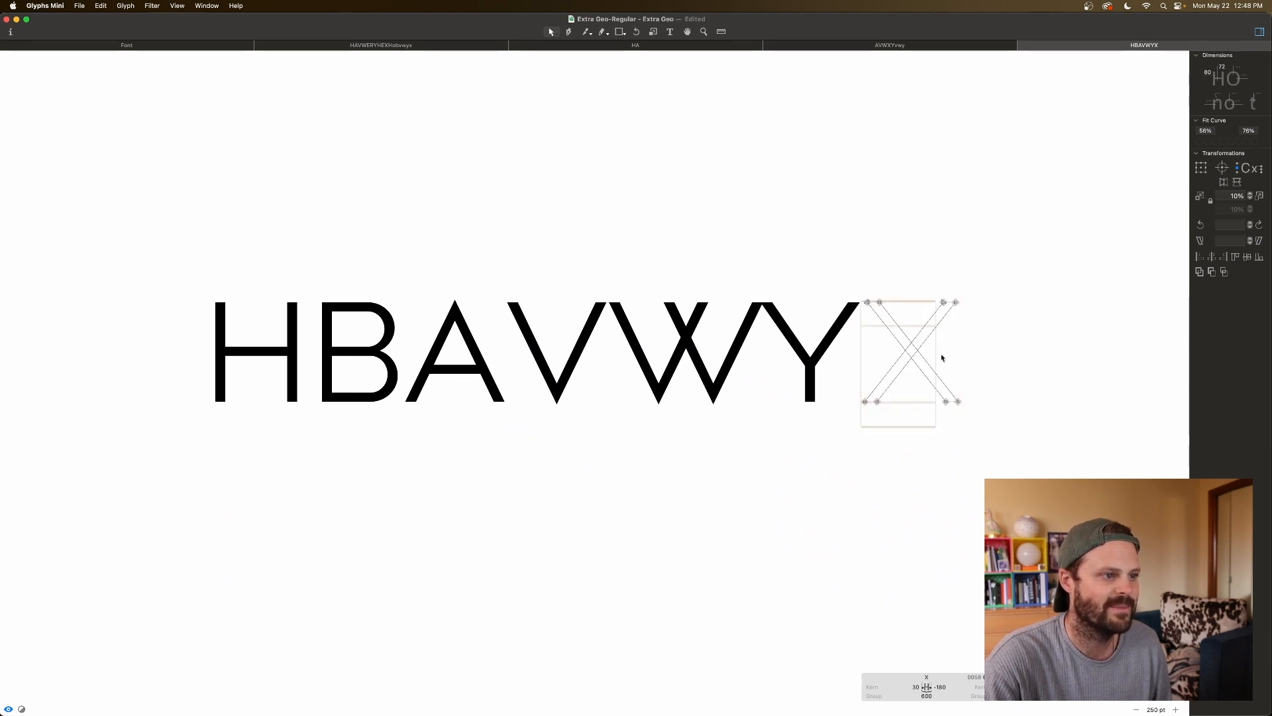
{"action": "left_click", "coordinate": [940, 686]}
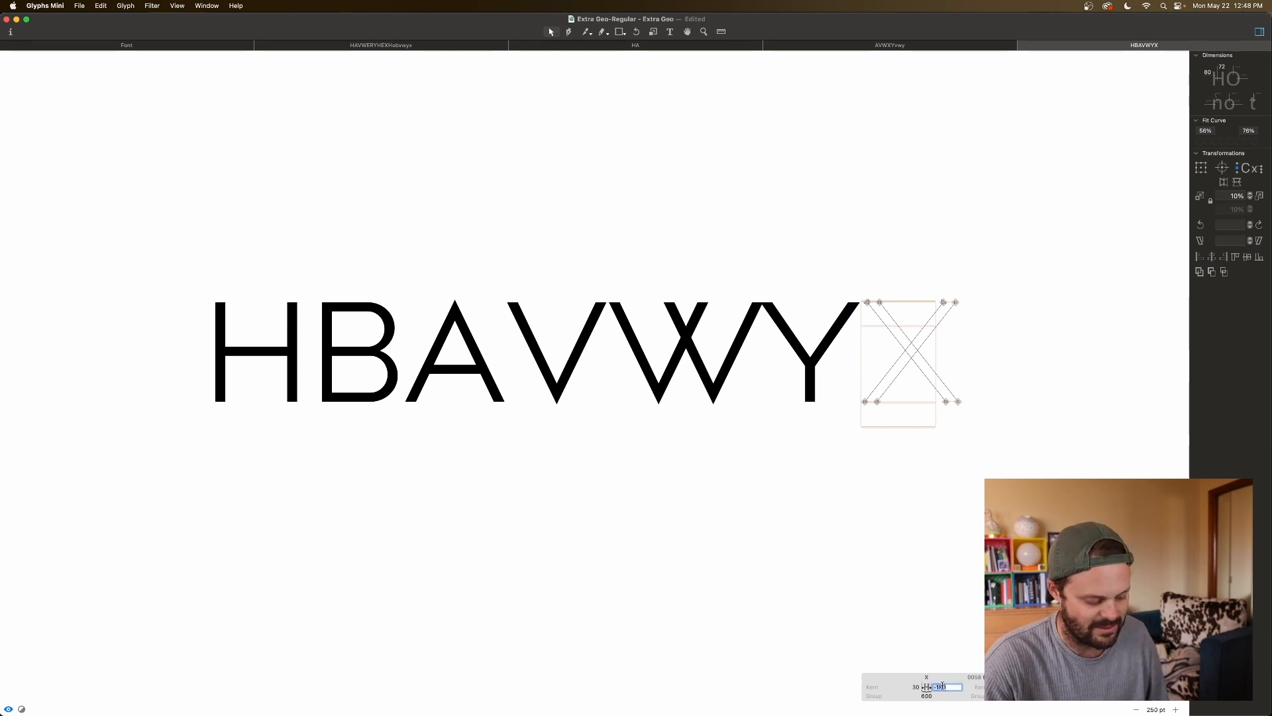
{"action": "type", "text": "4"}
{"action": "key", "text": "Return"}
{"action": "left_click", "coordinate": [949, 650]}
{"action": "key", "text": "space"}
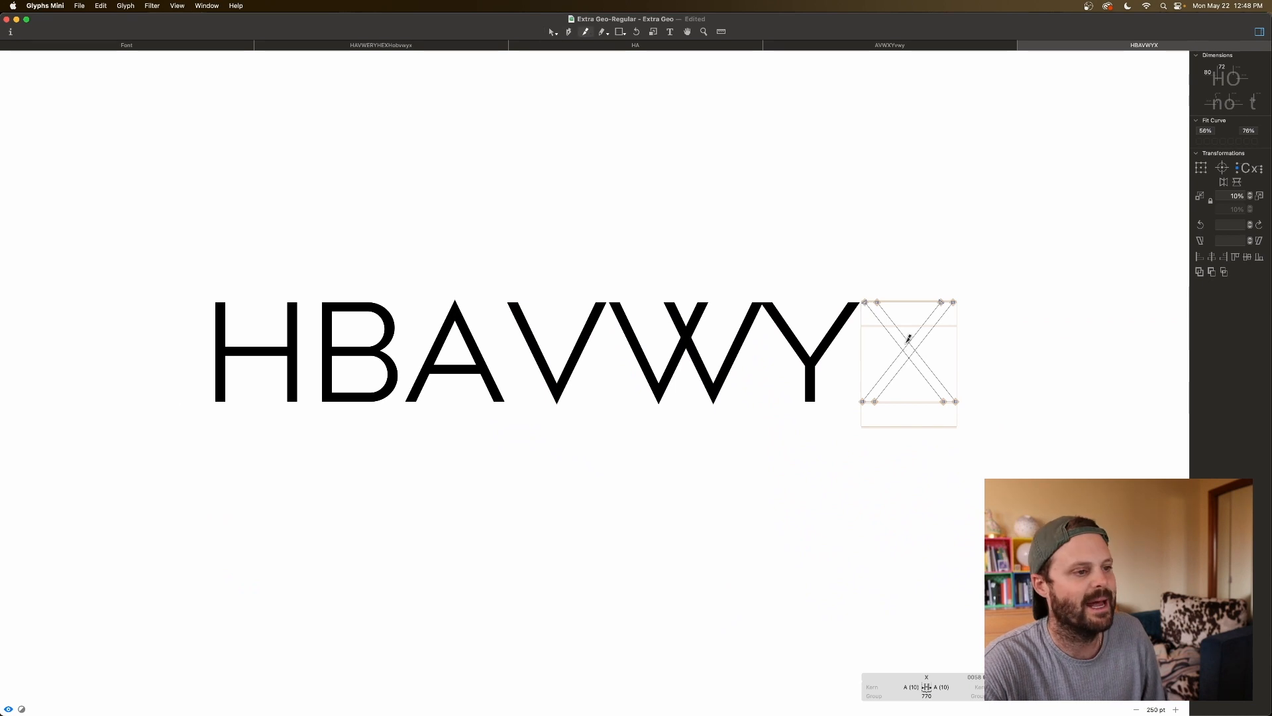
Step: Insert two nodes on the X's rising diagonal where it meets the other stroke, and preview the word
{"action": "key", "text": "e"}
{"action": "key", "text": "shift+e"}
{"action": "key", "text": "shift+e"}
{"action": "key", "text": "shift+e"}
{"action": "key", "text": "shift+e"}
{"action": "key", "text": "shift+e"}
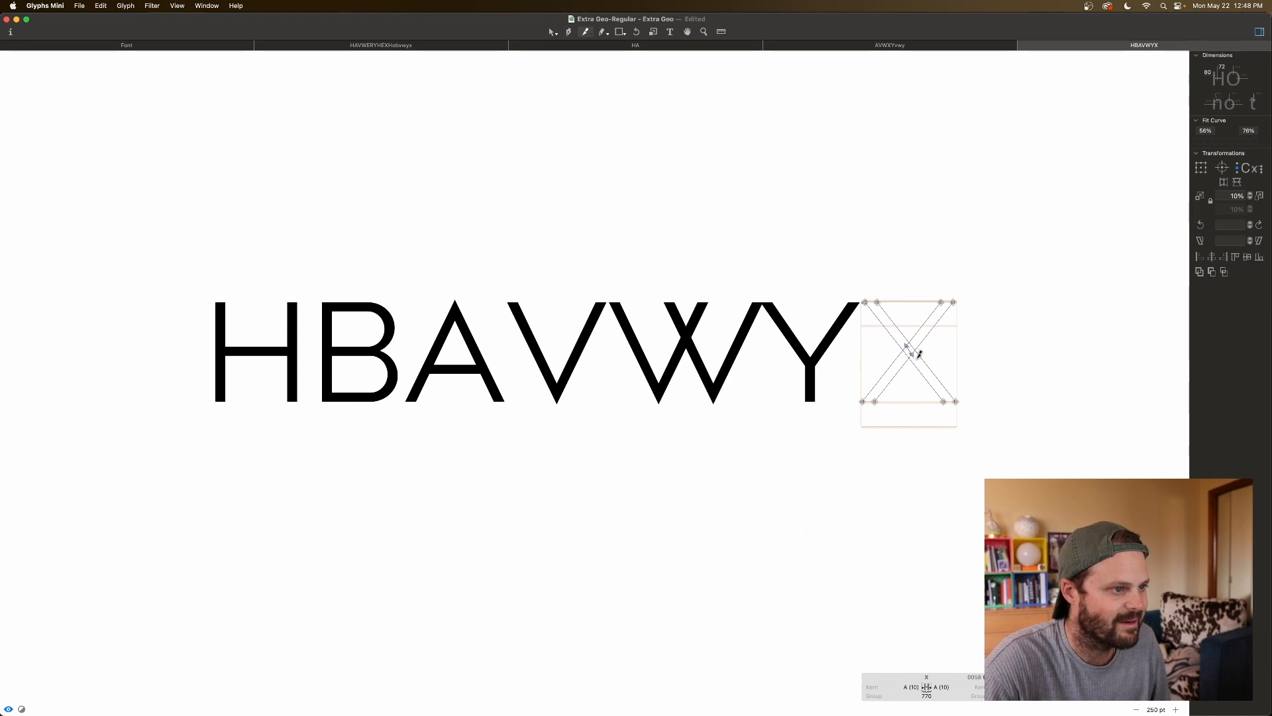
{"action": "key", "text": "v"}
{"action": "key", "text": "space"}
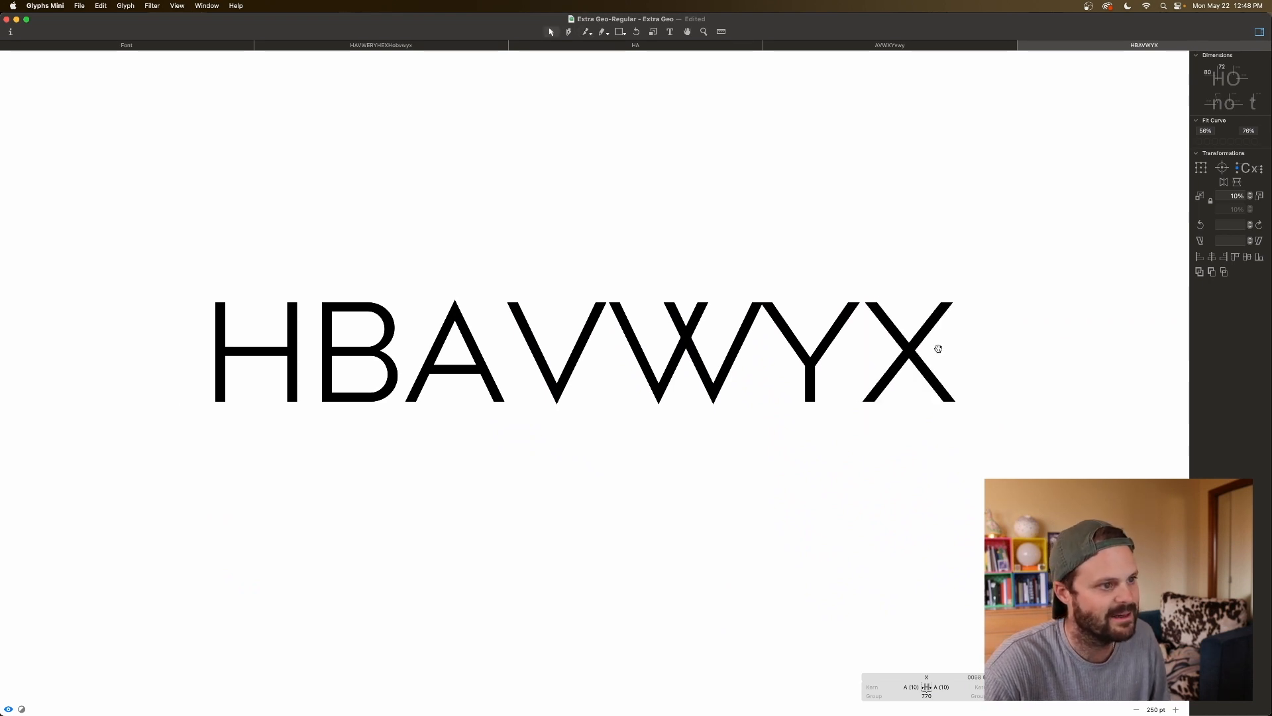
Step: Shift the lower half of the X's rising diagonal slightly left below the crossing, and check the glyph's outer nodes
{"action": "key", "text": "space"}
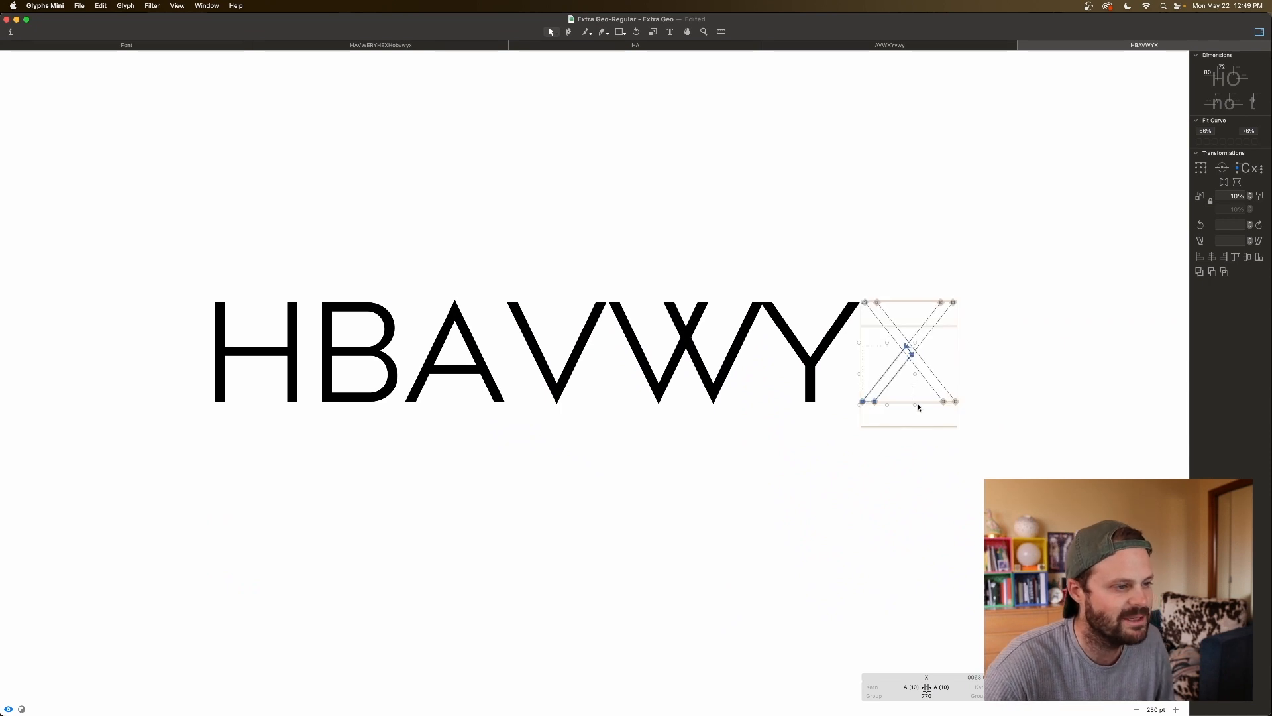
{"action": "key", "text": "space"}
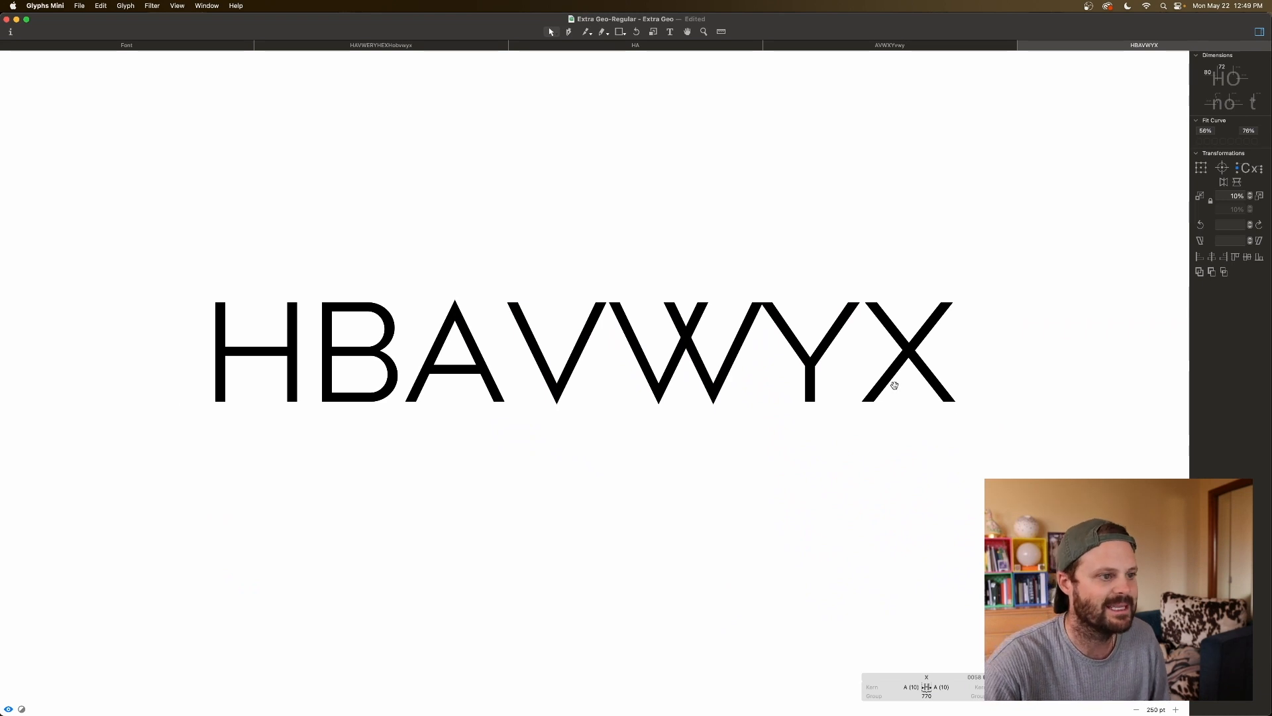
{"action": "key", "text": "space"}
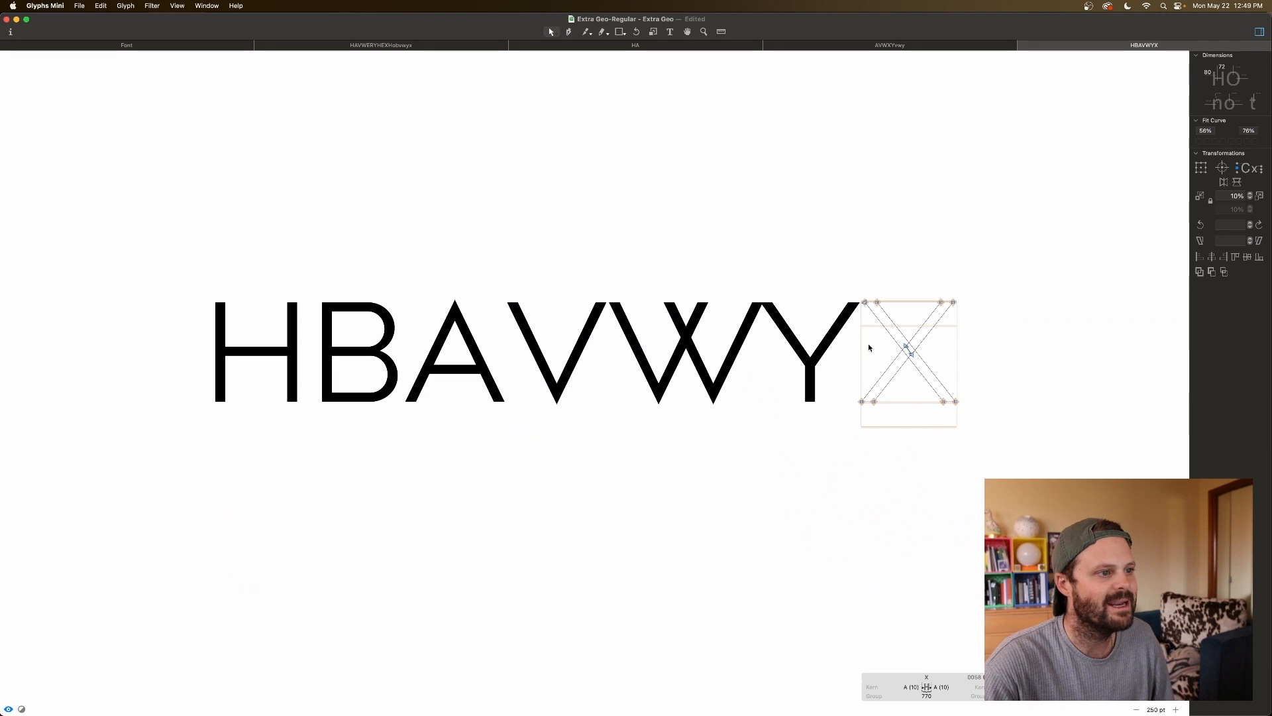
{"action": "key", "text": "space"}
{"action": "left_click", "coordinate": [865, 303]}
{"action": "left_click", "coordinate": [861, 402], "text": "shift"}
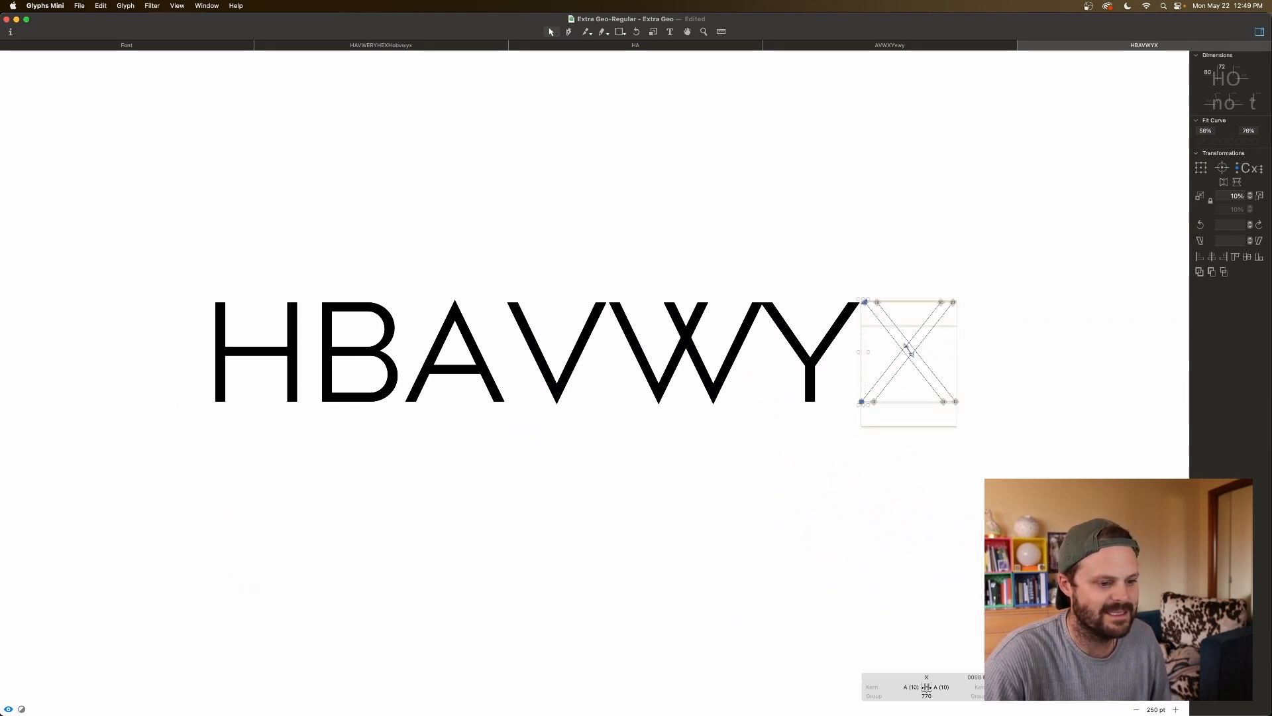
{"action": "left_click", "coordinate": [953, 303]}
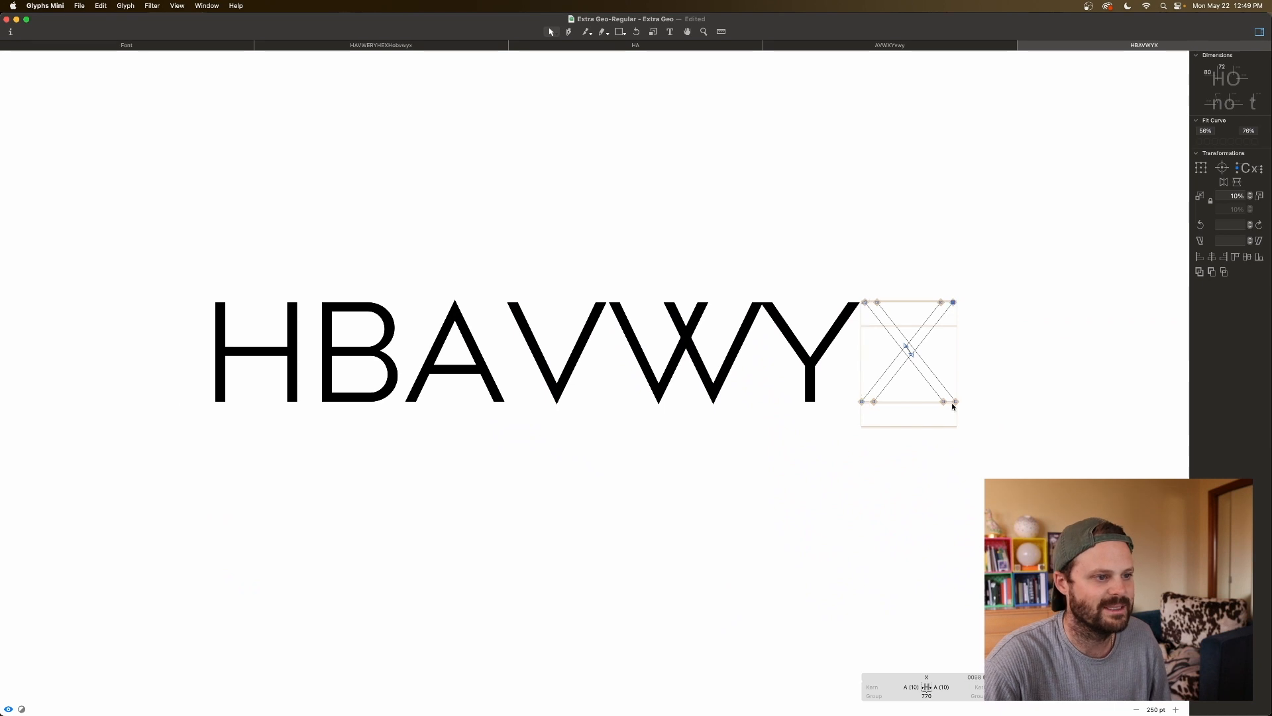
{"action": "key", "text": "space"}
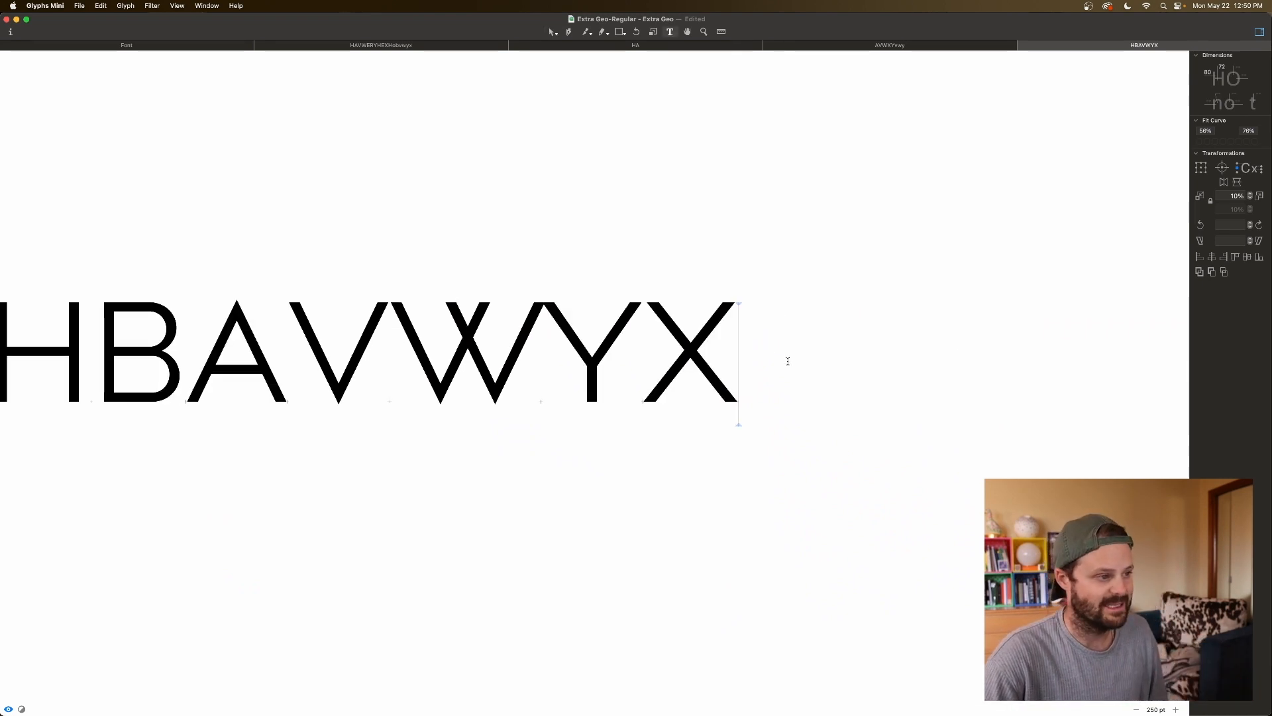
Step: Add a K at the end of the word and insert the lowercase l into it as a component
{"action": "type", "text": "K"}
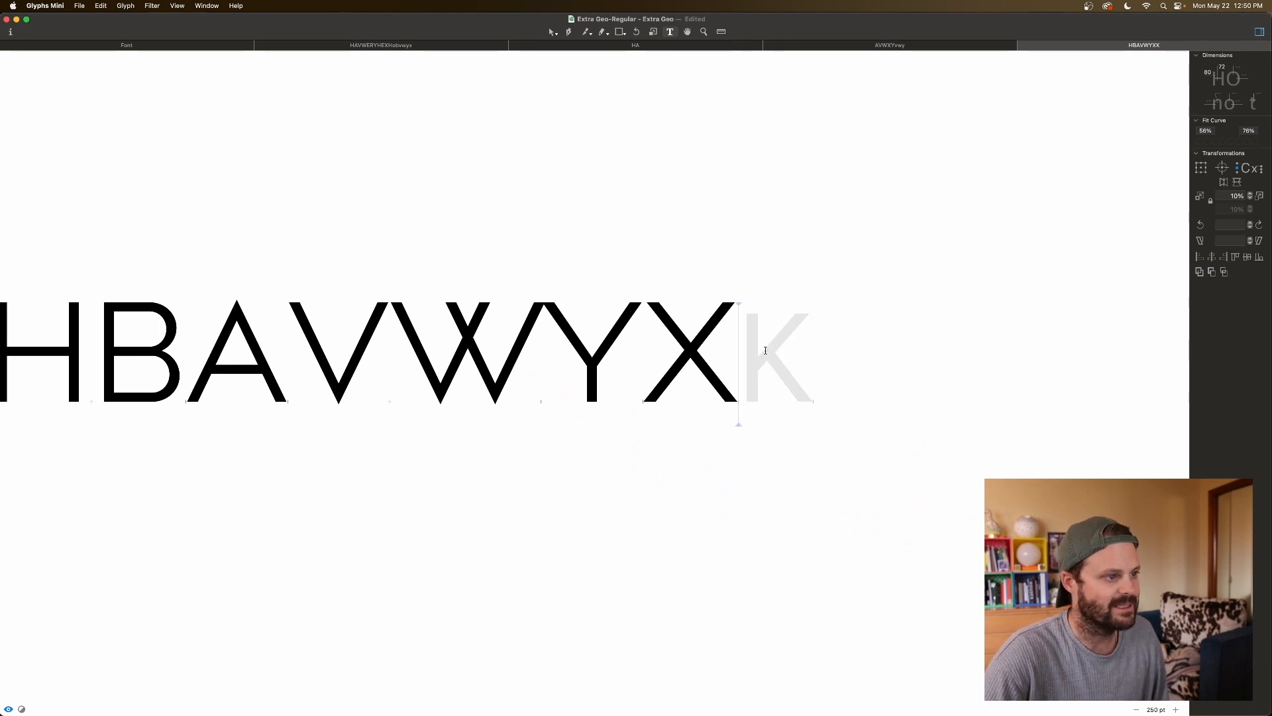
{"action": "key", "text": "Escape"}
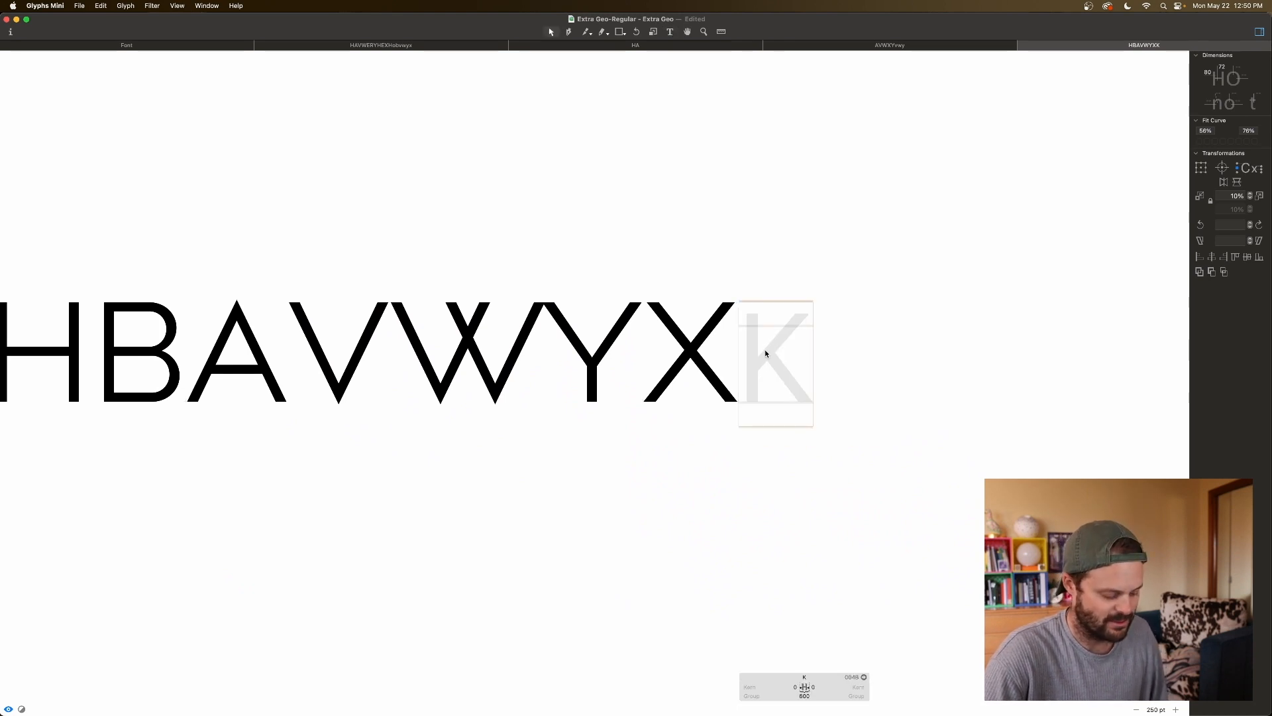
{"action": "right_click", "coordinate": [765, 353]}
{"action": "left_click", "coordinate": [785, 353]}
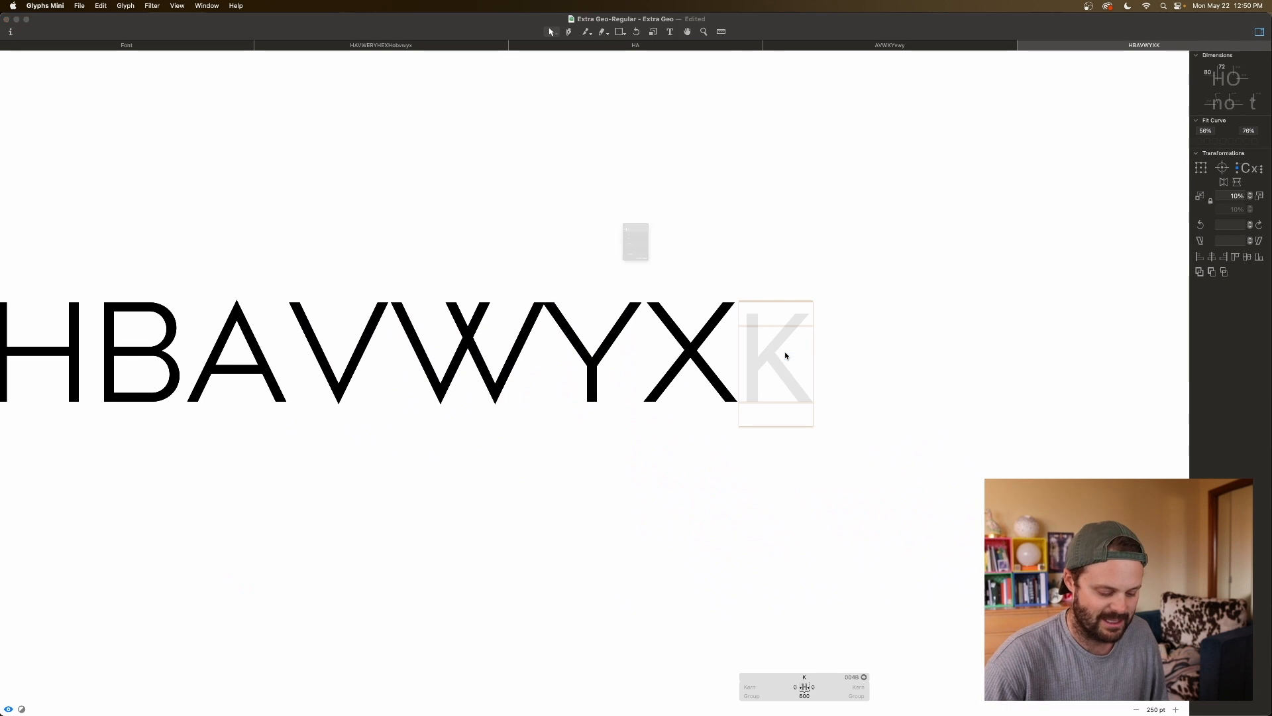
{"action": "type", "text": "L"}
{"action": "left_click", "coordinate": [575, 197]}
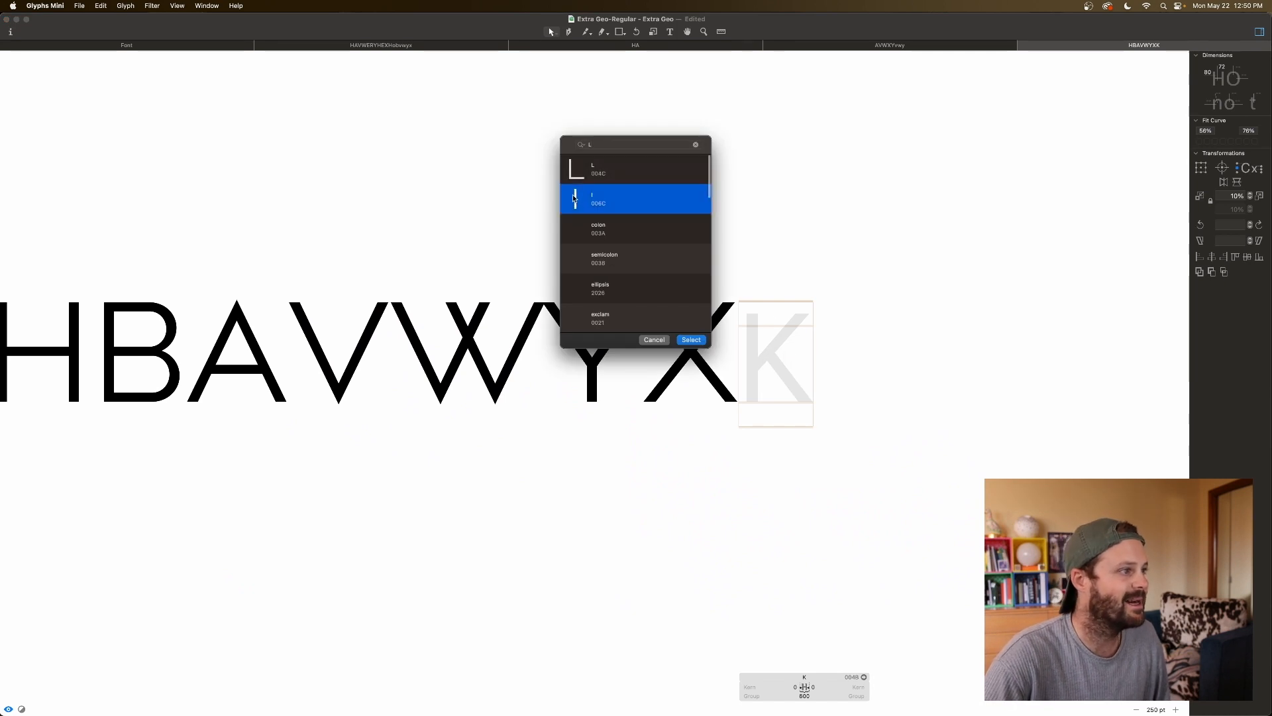
{"action": "key", "text": "Return"}
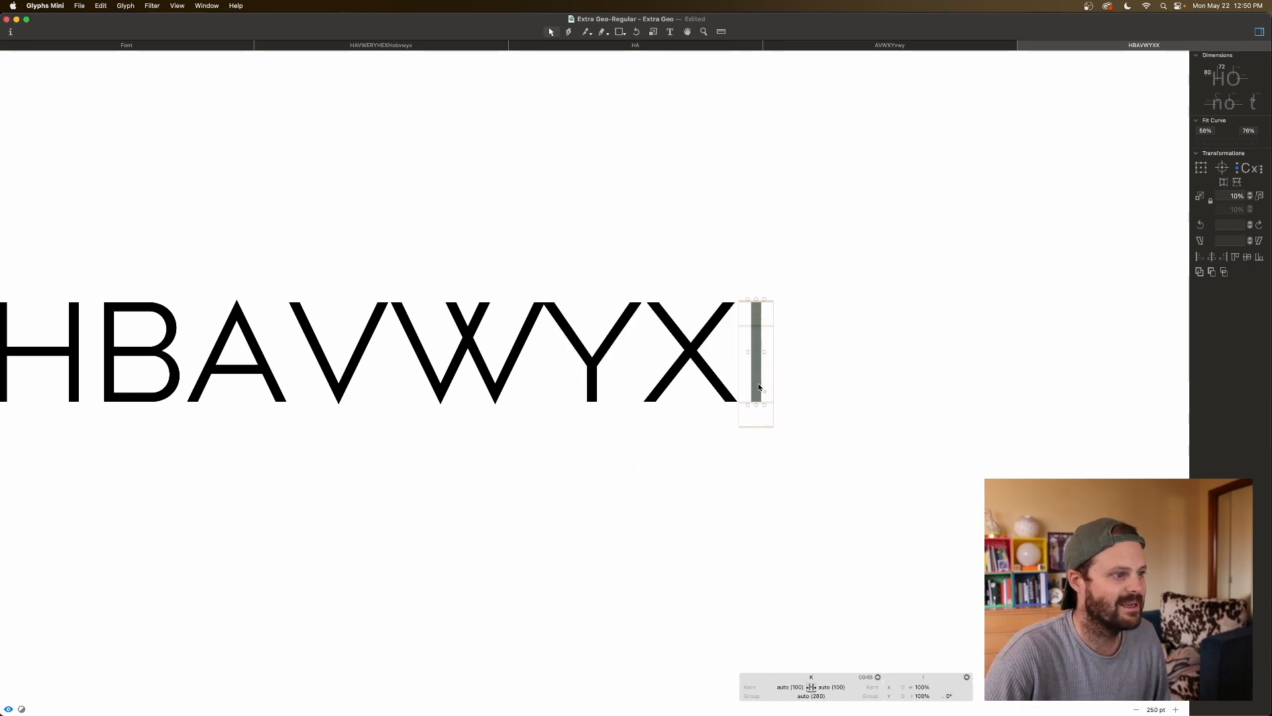
Step: Decompose the l component in the K into editable outlines, and open the X for editing
{"action": "right_click", "coordinate": [759, 386]}
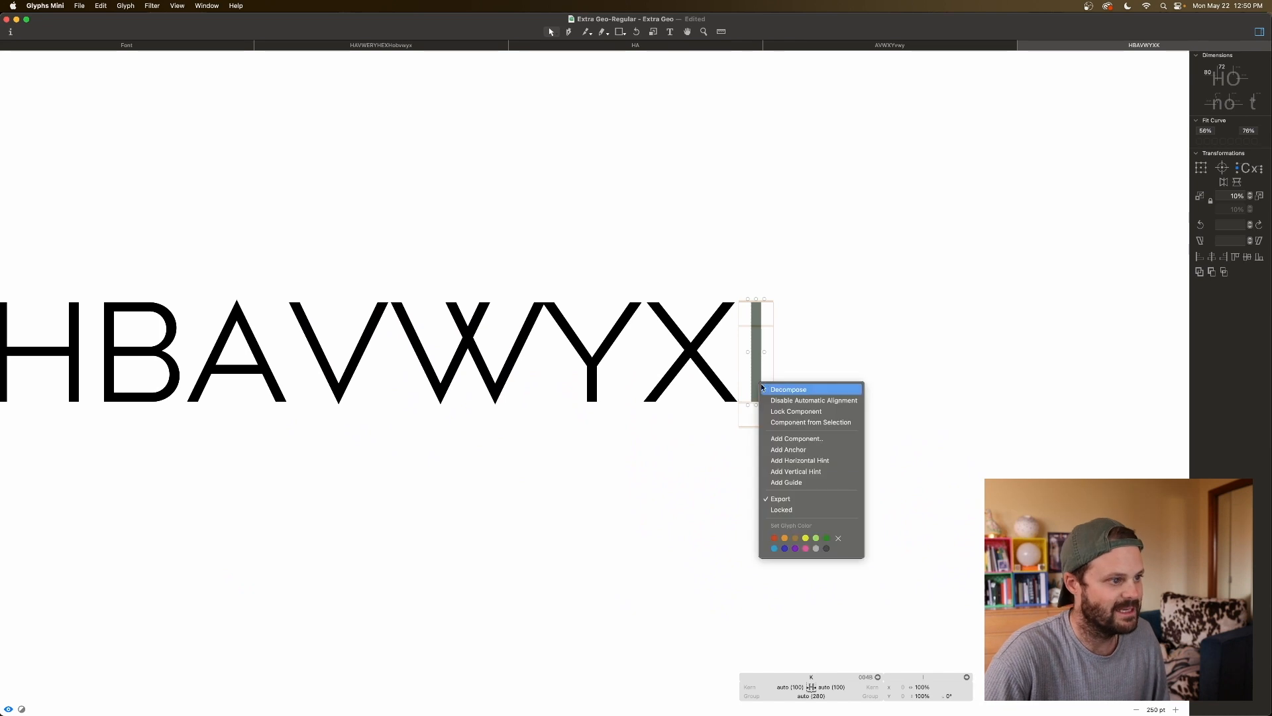
{"action": "left_click", "coordinate": [775, 386]}
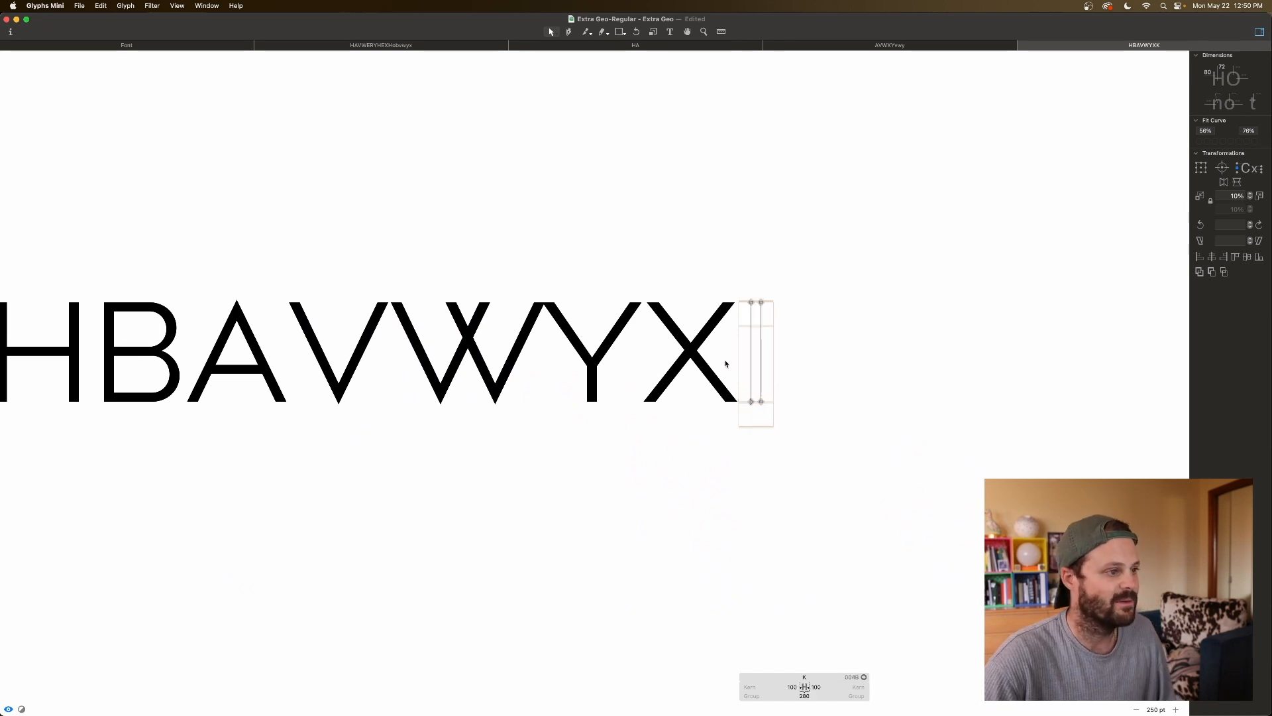
{"action": "double_click", "coordinate": [716, 339]}
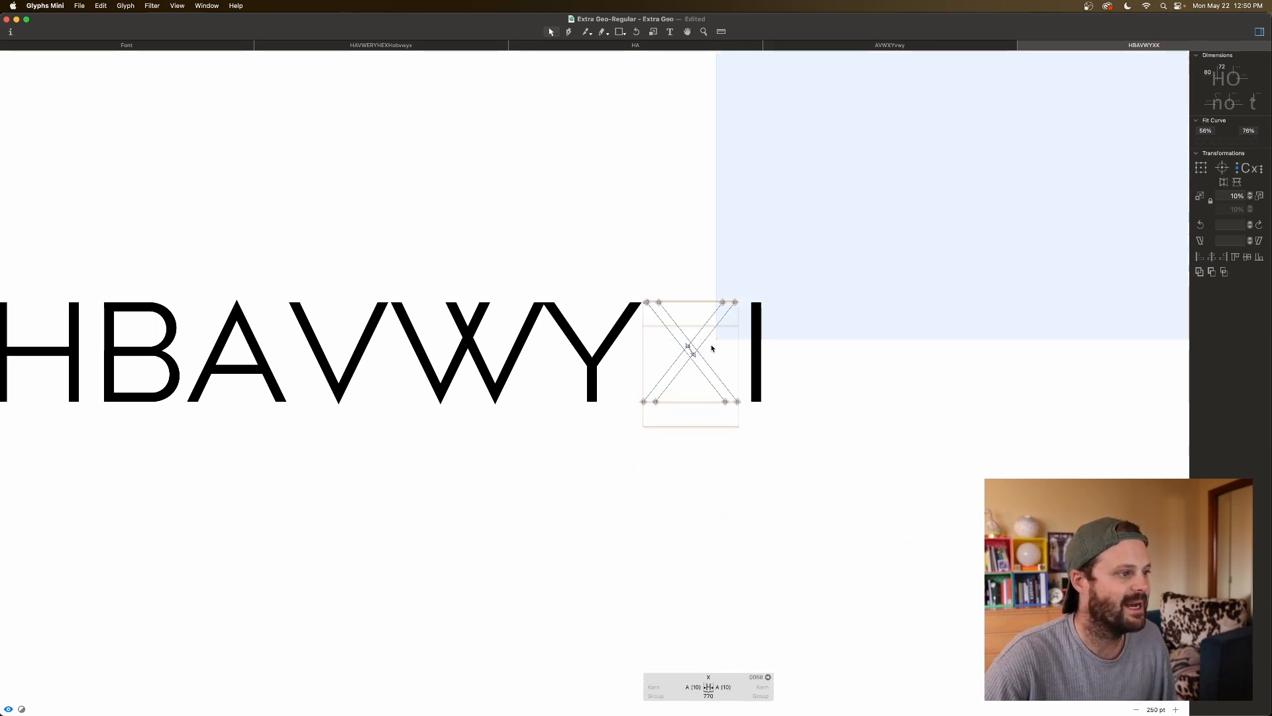
Step: Copy the upper half of the X's rising diagonal and paste it into the K
{"action": "double_click", "coordinate": [706, 340]}
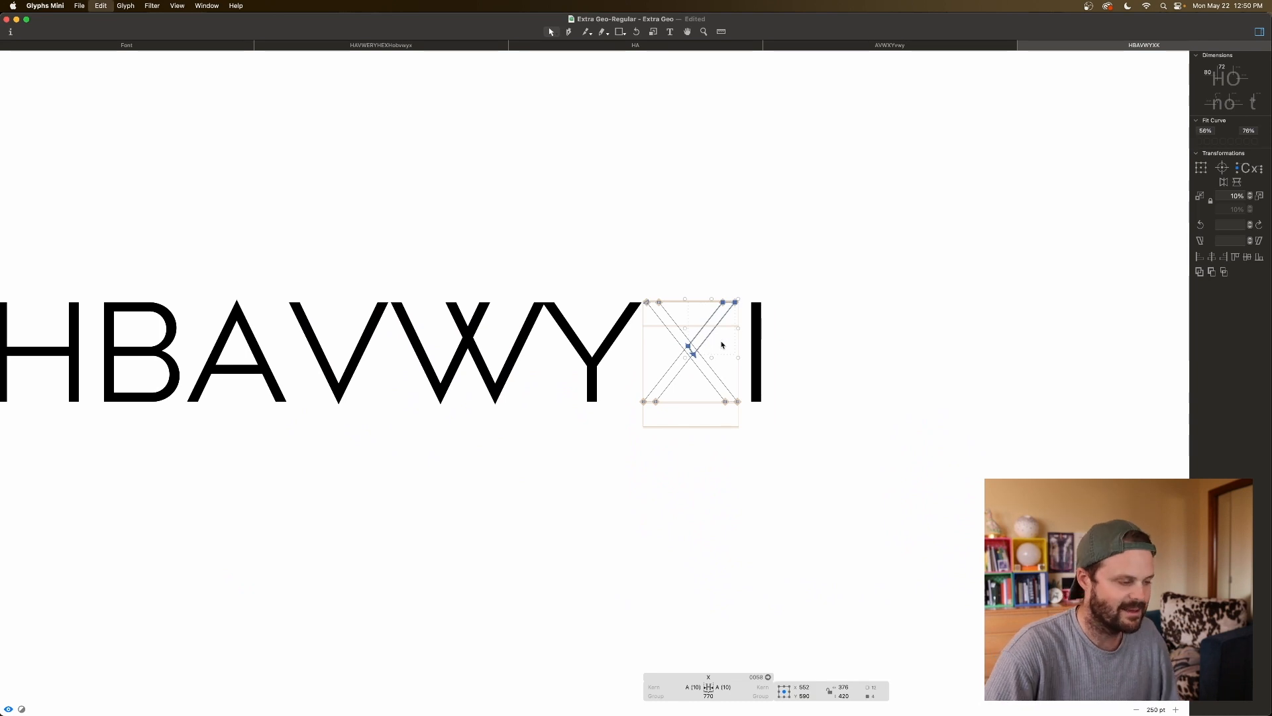
{"action": "double_click", "coordinate": [773, 346]}
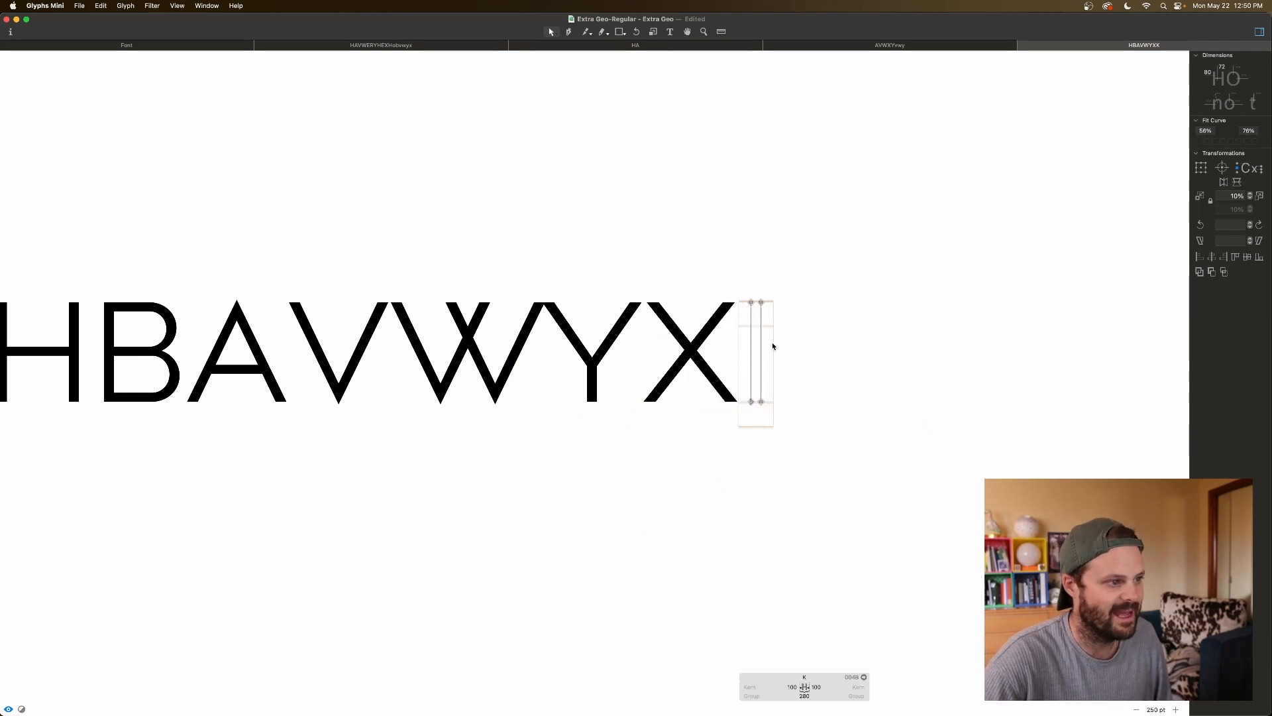
{"action": "key", "text": "super+v"}
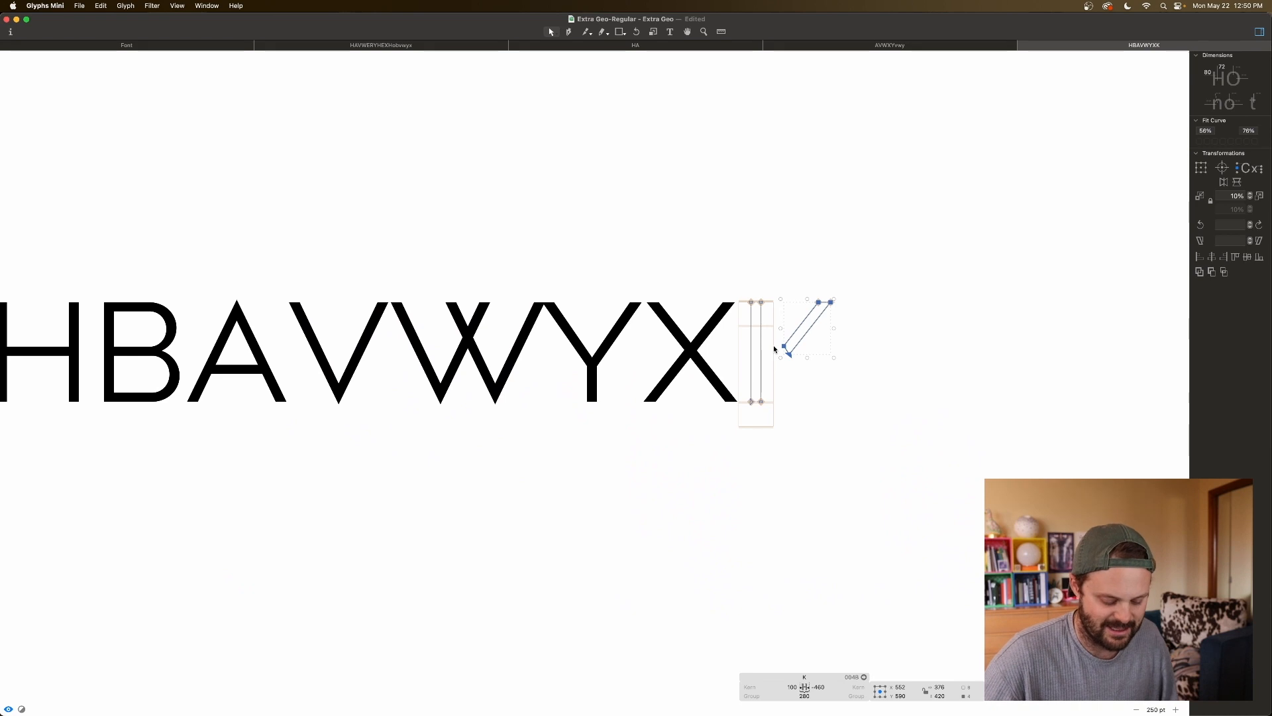
Step: Shift the pasted diagonal 230 units left so its lower end meets the K's stem, and preview the join
{"action": "key", "text": "space"}
{"action": "key", "text": "shift+Left"}
{"action": "key", "text": "shift+Left"}
{"action": "key", "text": "shift+Left"}
{"action": "key", "text": "shift+Left"}
{"action": "key", "text": "shift+Left"}
{"action": "key", "text": "shift+Left"}
{"action": "key", "text": "shift+Left"}
{"action": "key", "text": "shift+Left"}
{"action": "key", "text": "shift+Left"}
{"action": "key", "text": "shift+Left"}
{"action": "key", "text": "shift+Left"}
{"action": "key", "text": "shift+Left"}
{"action": "key", "text": "shift+Left"}
{"action": "key", "text": "shift+Left"}
{"action": "key", "text": "shift+Left"}
{"action": "key", "text": "shift+Left"}
{"action": "key", "text": "shift+Left"}
{"action": "key", "text": "shift+Left"}
{"action": "key", "text": "shift+Left"}
{"action": "key", "text": "shift+Left"}
{"action": "key", "text": "shift+Left"}
{"action": "key", "text": "shift+Left"}
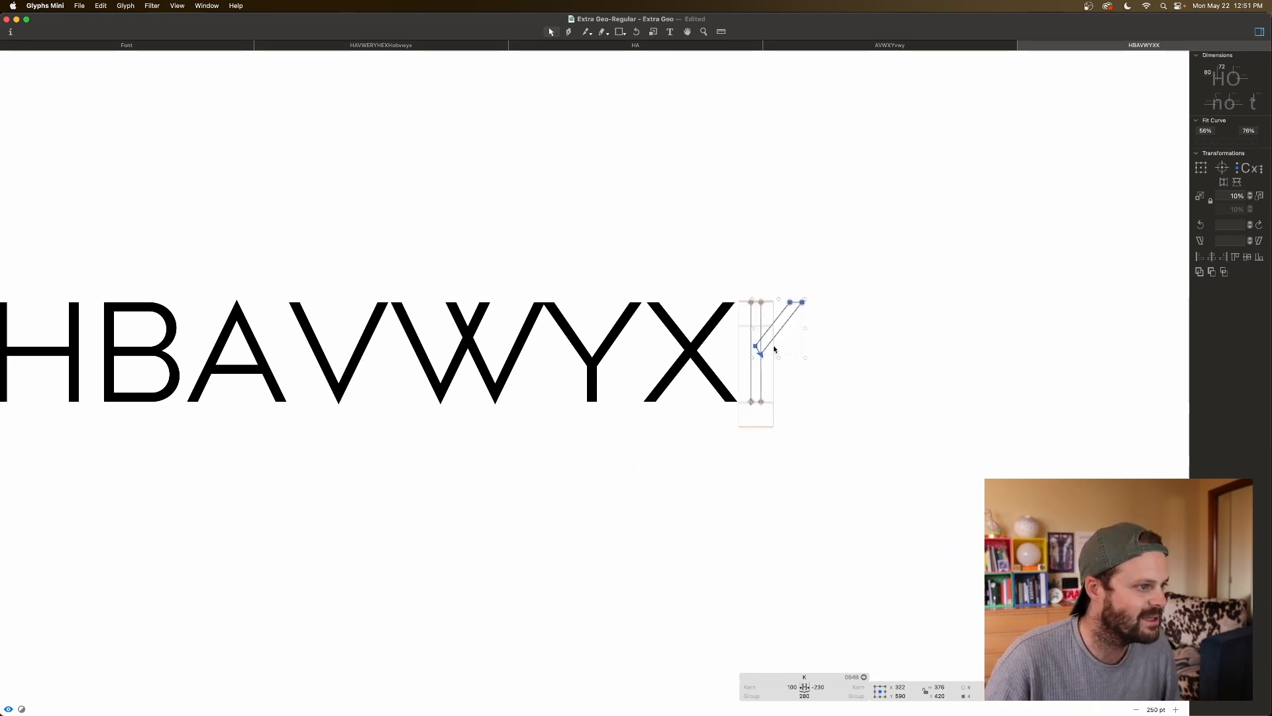
{"action": "scroll", "coordinate": [775, 349], "scroll_direction": "up", "scroll_amount": 5}
{"action": "scroll", "coordinate": [775, 349], "scroll_direction": "up", "scroll_amount": 5}
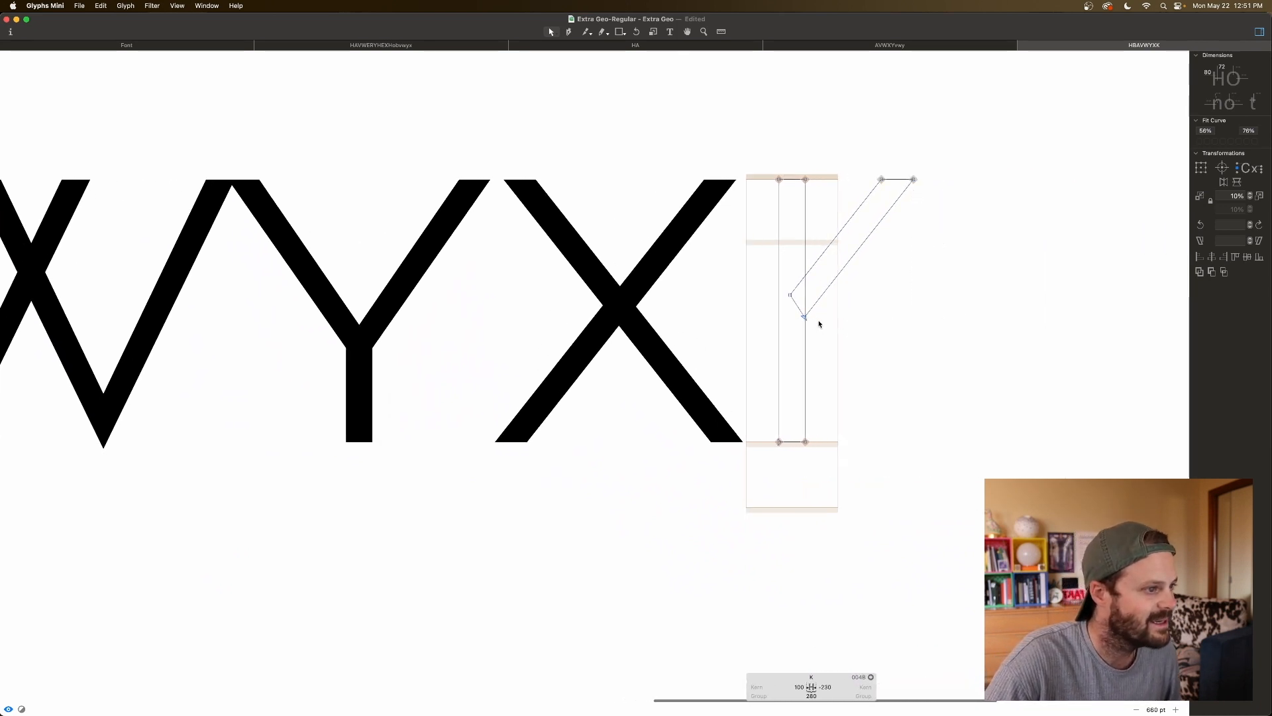
{"action": "key", "text": "space"}
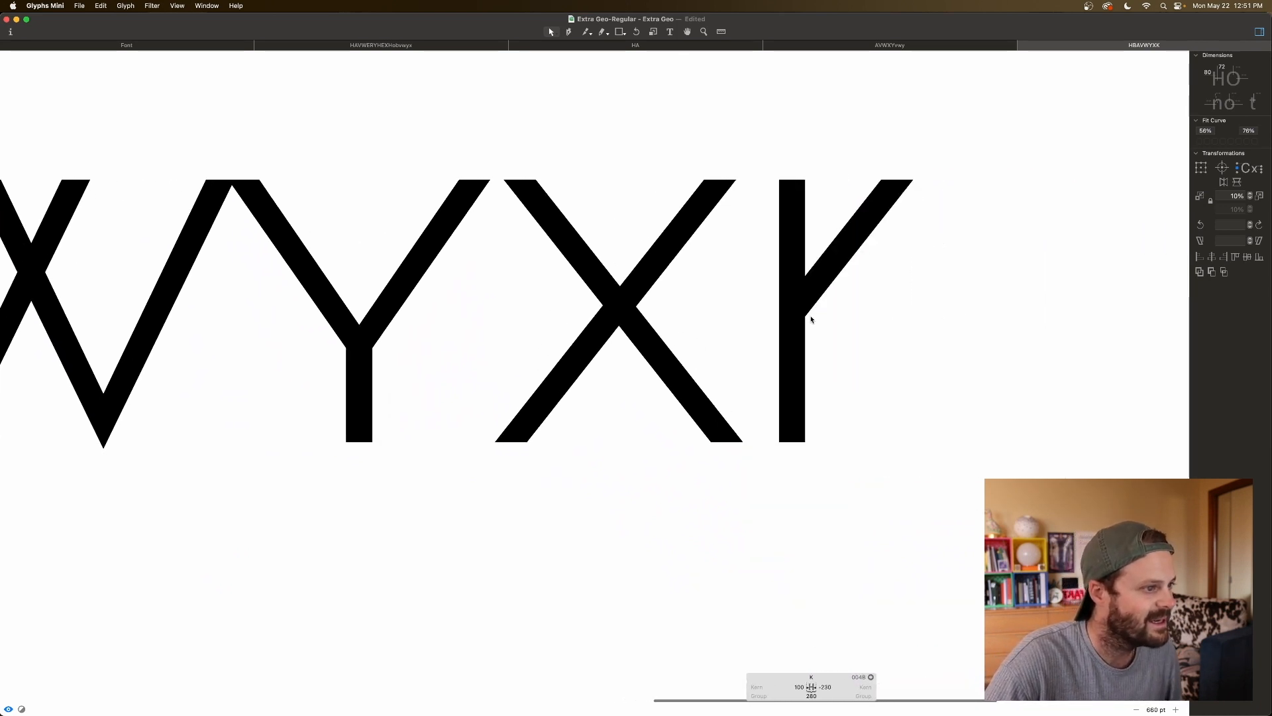
Step: Duplicate the K's upper arm flipped vertically to form the leg, and preview the whole word
{"action": "double_click", "coordinate": [820, 304]}
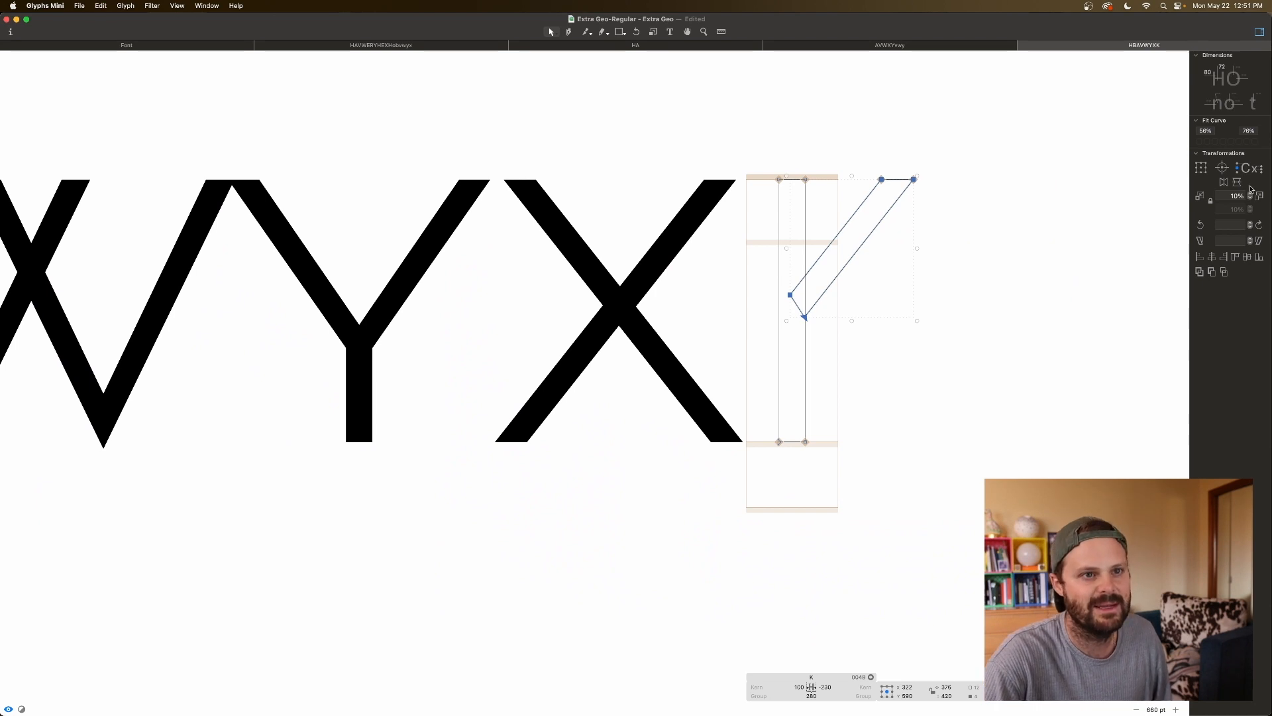
{"action": "left_click", "coordinate": [1237, 183]}
{"action": "key", "text": "space"}
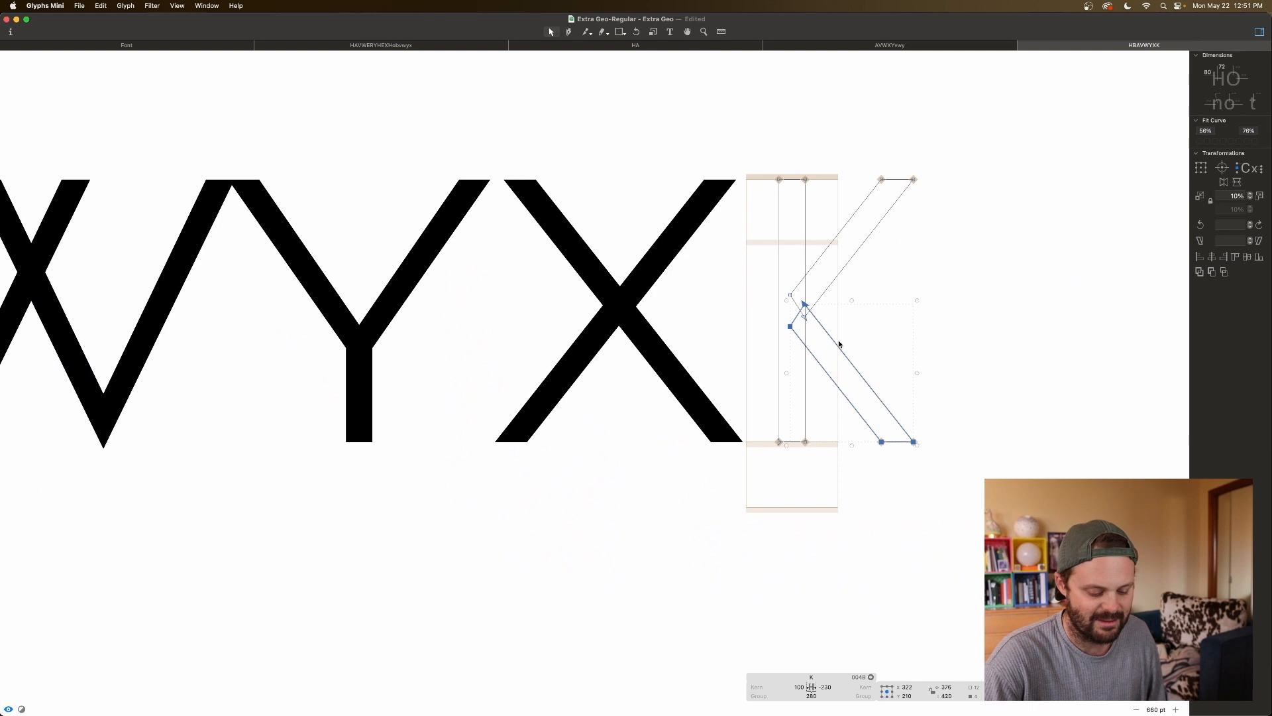
{"action": "key", "text": "super+minus"}
{"action": "key", "text": "super+minus"}
{"action": "key", "text": "super+minus"}
{"action": "key", "text": "super+minus"}
{"action": "key", "text": "super+minus"}
{"action": "scroll", "coordinate": [839, 344], "scroll_direction": "left", "scroll_amount": 2}
{"action": "scroll", "coordinate": [839, 344], "scroll_direction": "left", "scroll_amount": 3}
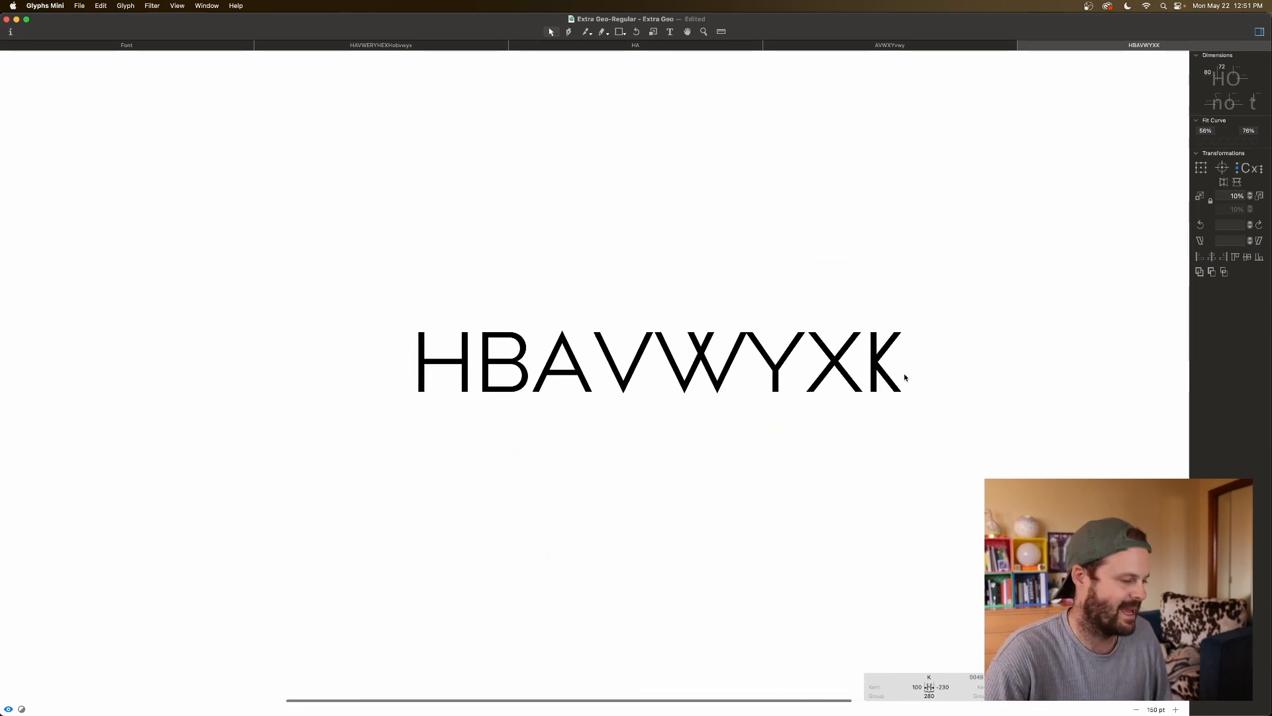
{"action": "key", "text": "space"}
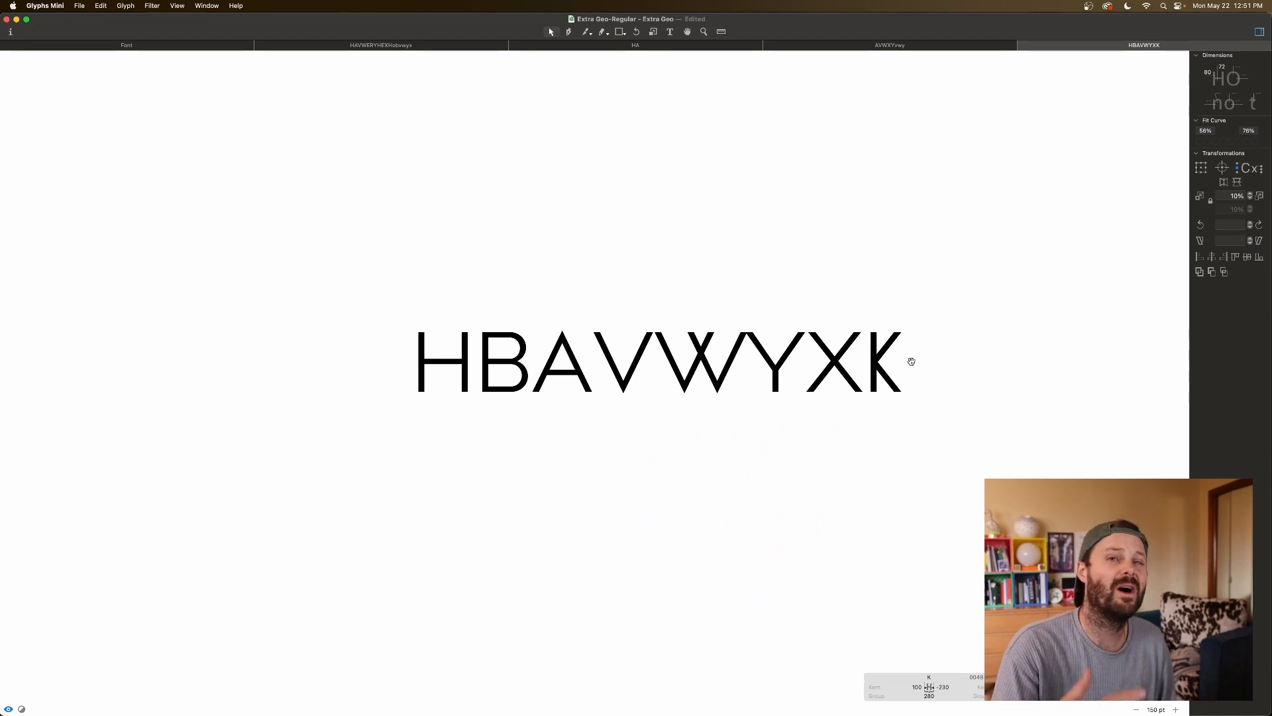
Step: Try moving the inner end of the K's leg up onto the arm, preview it, and undo the move
{"action": "key", "text": "super+plus"}
{"action": "key", "text": "super+plus"}
{"action": "key", "text": "super+plus"}
{"action": "key", "text": "super+plus"}
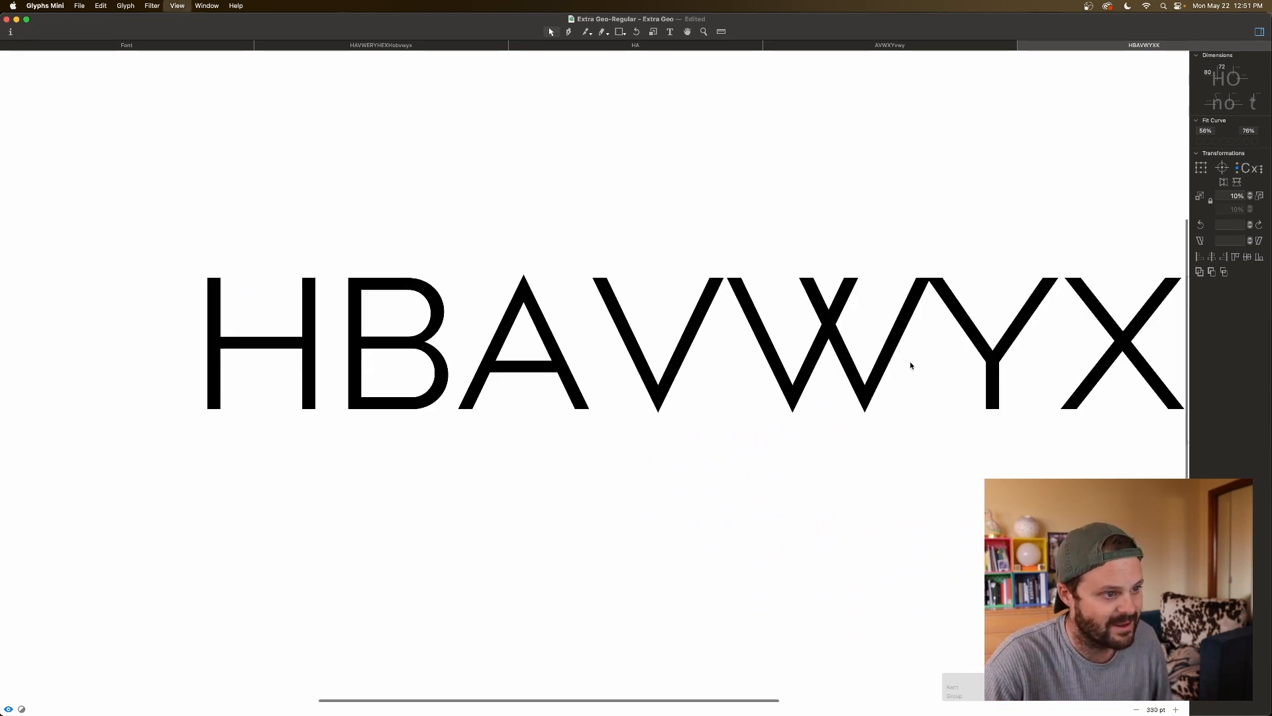
{"action": "scroll", "coordinate": [912, 365], "scroll_direction": "right", "scroll_amount": 8}
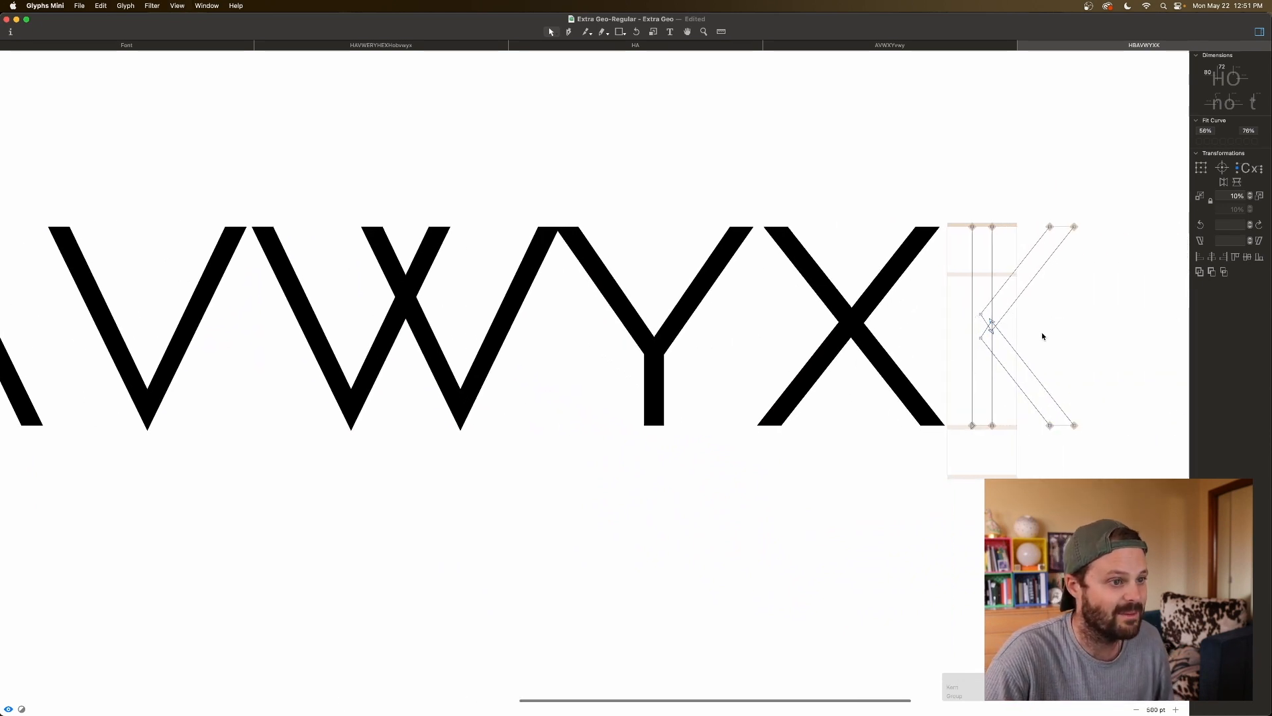
{"action": "left_click_drag", "start_coordinate": [982, 335], "coordinate": [1026, 291]}
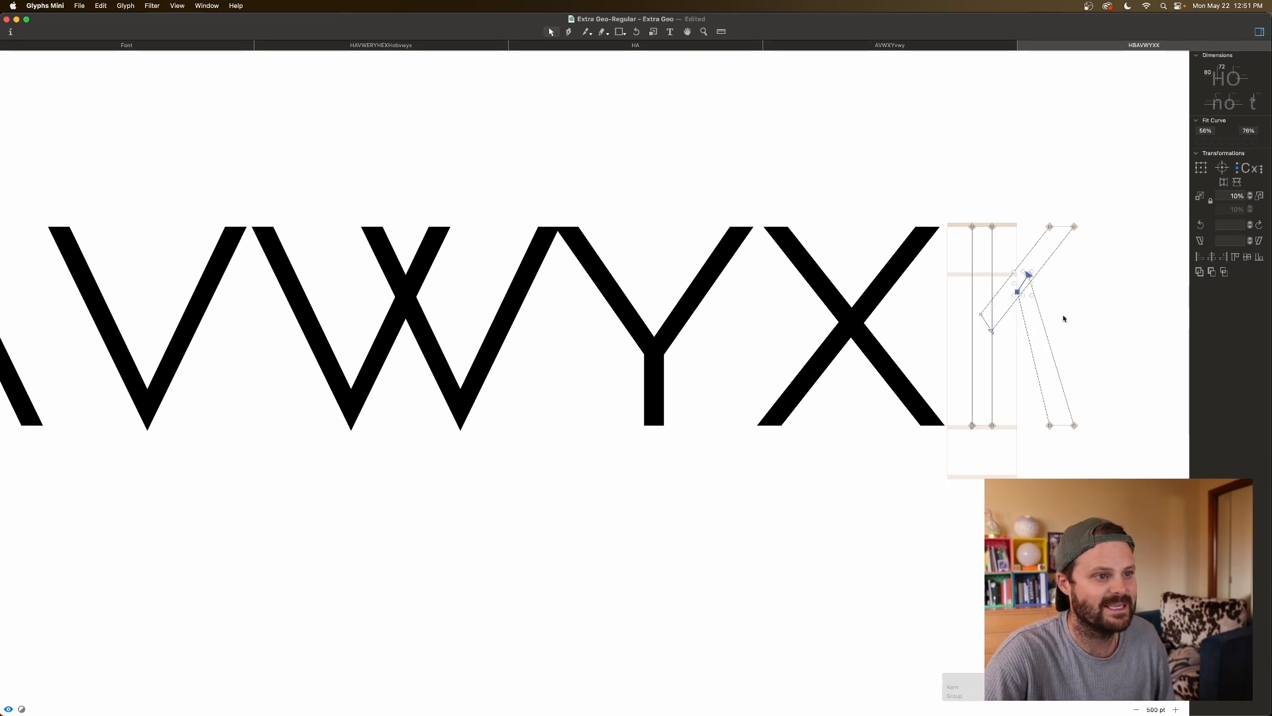
{"action": "key", "text": "space"}
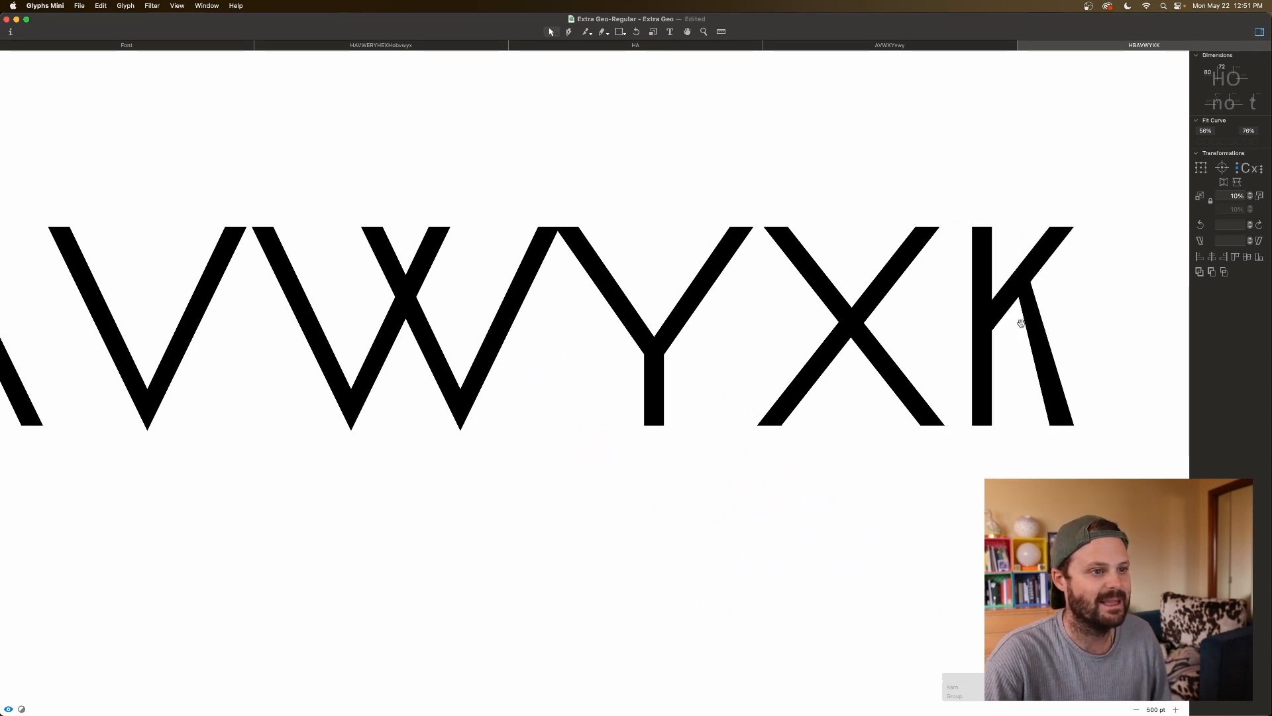
{"action": "key", "text": "super+z"}
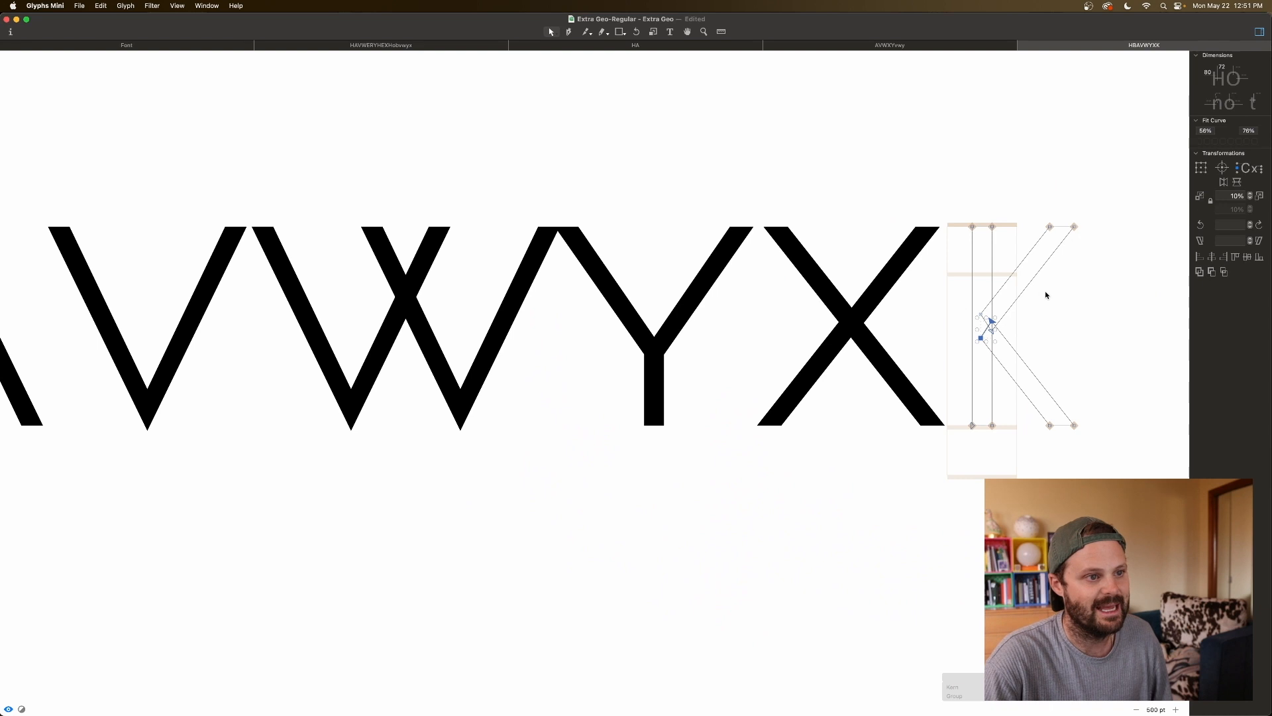
Step: Try widening the K by shifting the outer ends of both arms 200 units right, preview the word, and restore the narrower width
{"action": "left_click_drag", "start_coordinate": [1113, 197], "coordinate": [1028, 439]}
{"action": "key", "text": "super+Right"}
{"action": "key", "text": "super+Right"}
{"action": "key", "text": "space"}
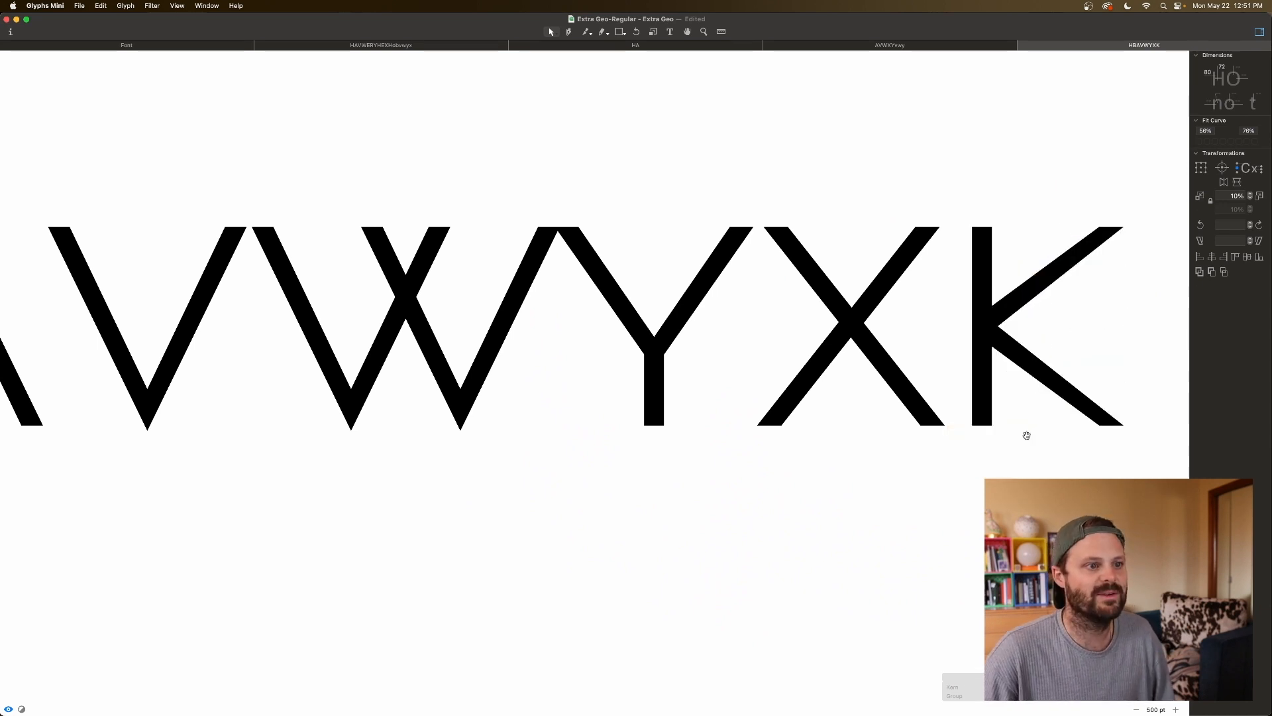
{"action": "key", "text": "super+minus"}
{"action": "key", "text": "super+minus"}
{"action": "key", "text": "super+minus"}
{"action": "key", "text": "space"}
{"action": "scroll", "coordinate": [1027, 437], "scroll_direction": "left", "scroll_amount": 3}
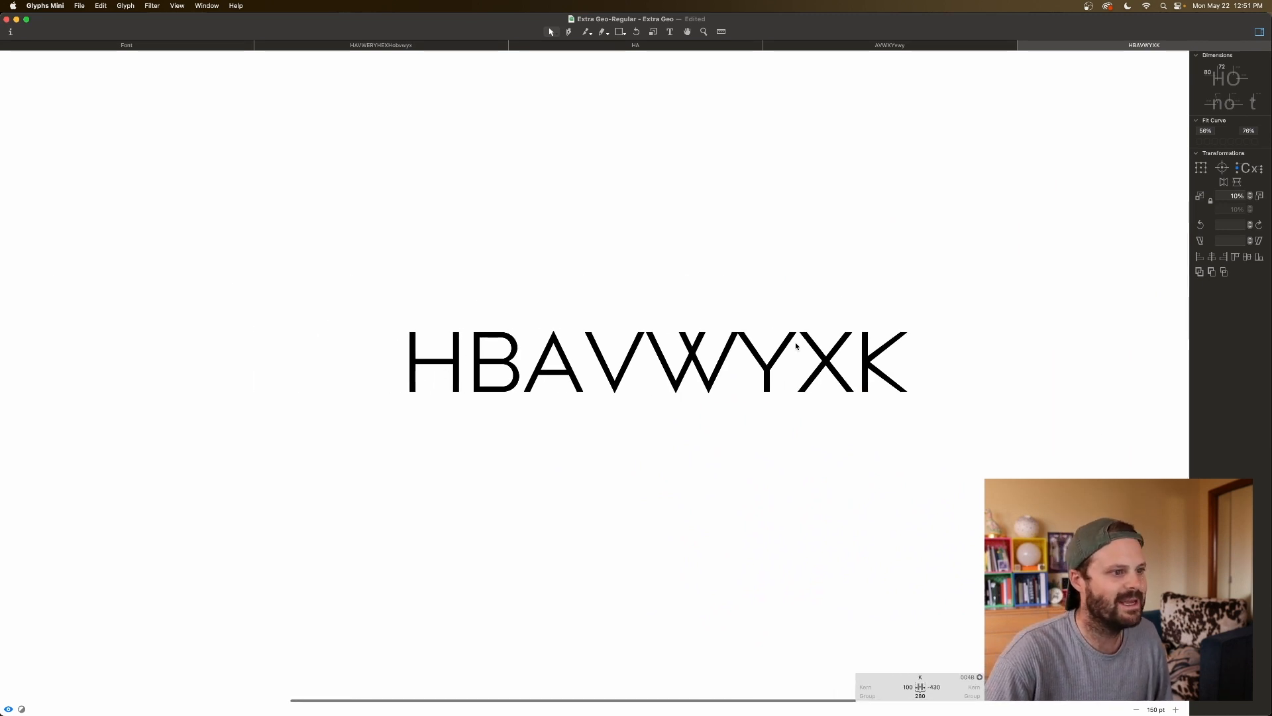
{"action": "key", "text": "super+Left"}
{"action": "key", "text": "super+Left"}
{"action": "key", "text": "super+shift+z"}
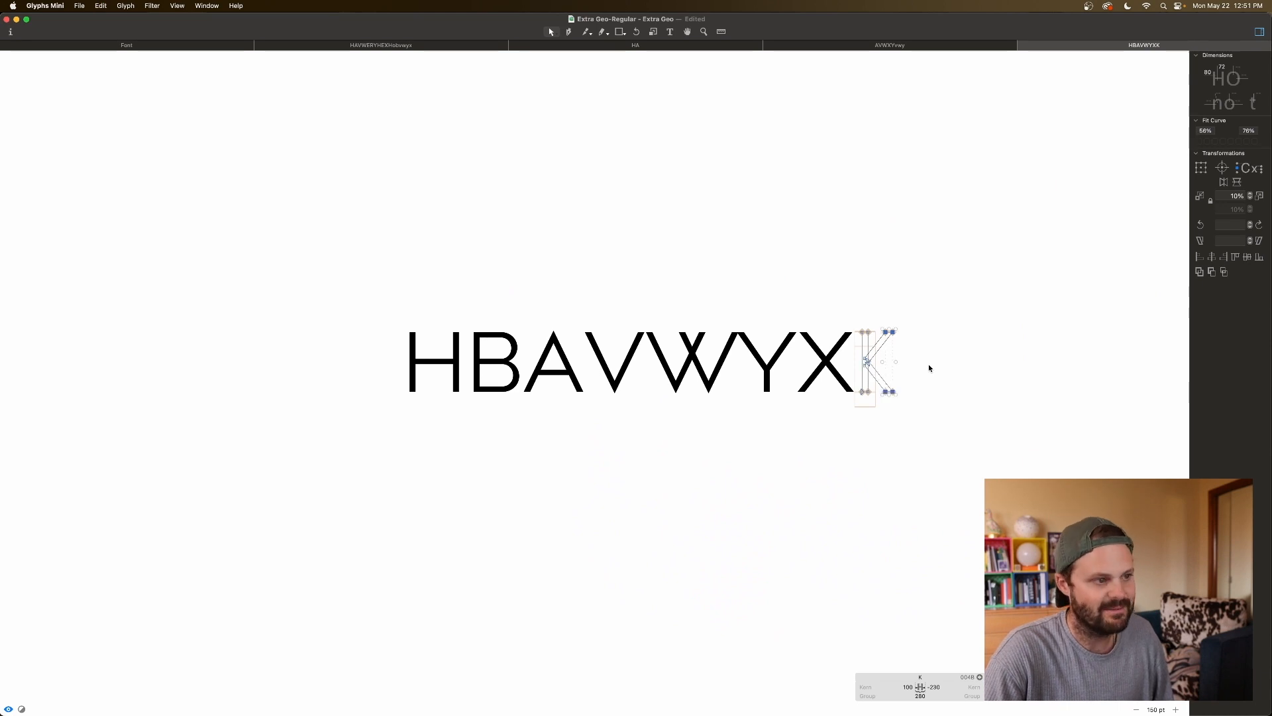
{"action": "key", "text": "space"}
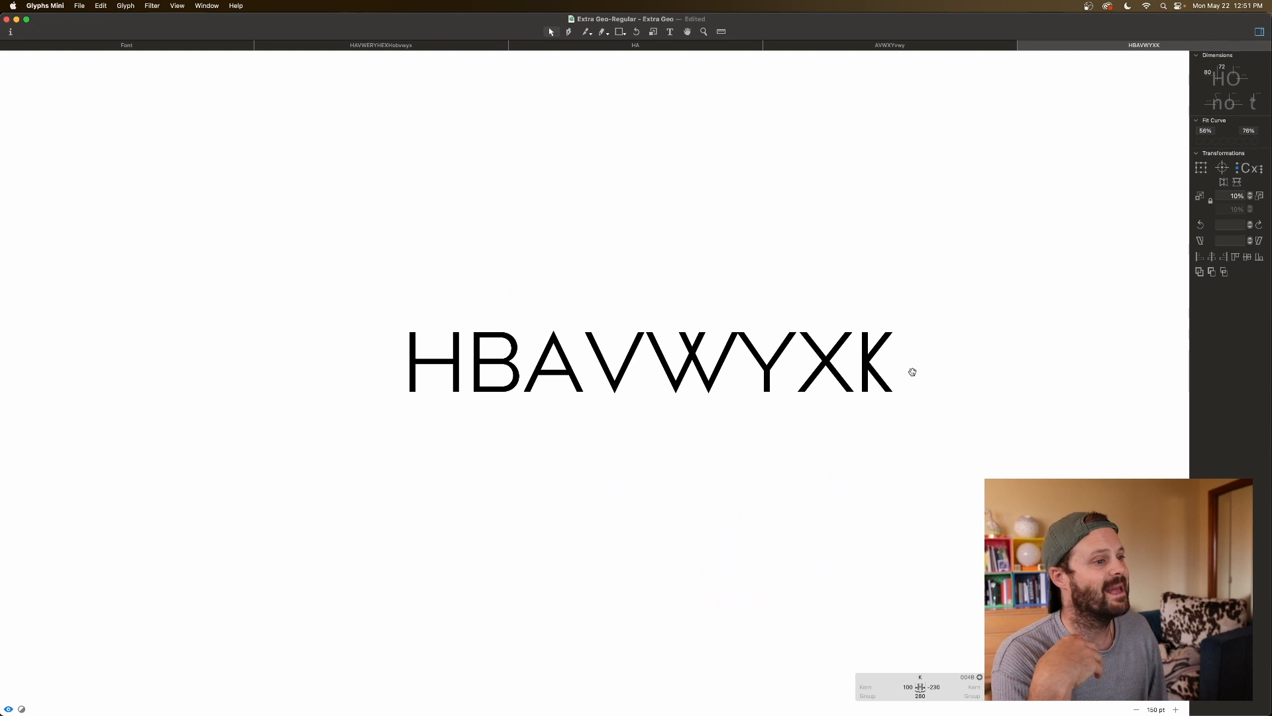
Step: Insert a capital J before the K for comparison
{"action": "left_click", "coordinate": [670, 32]}
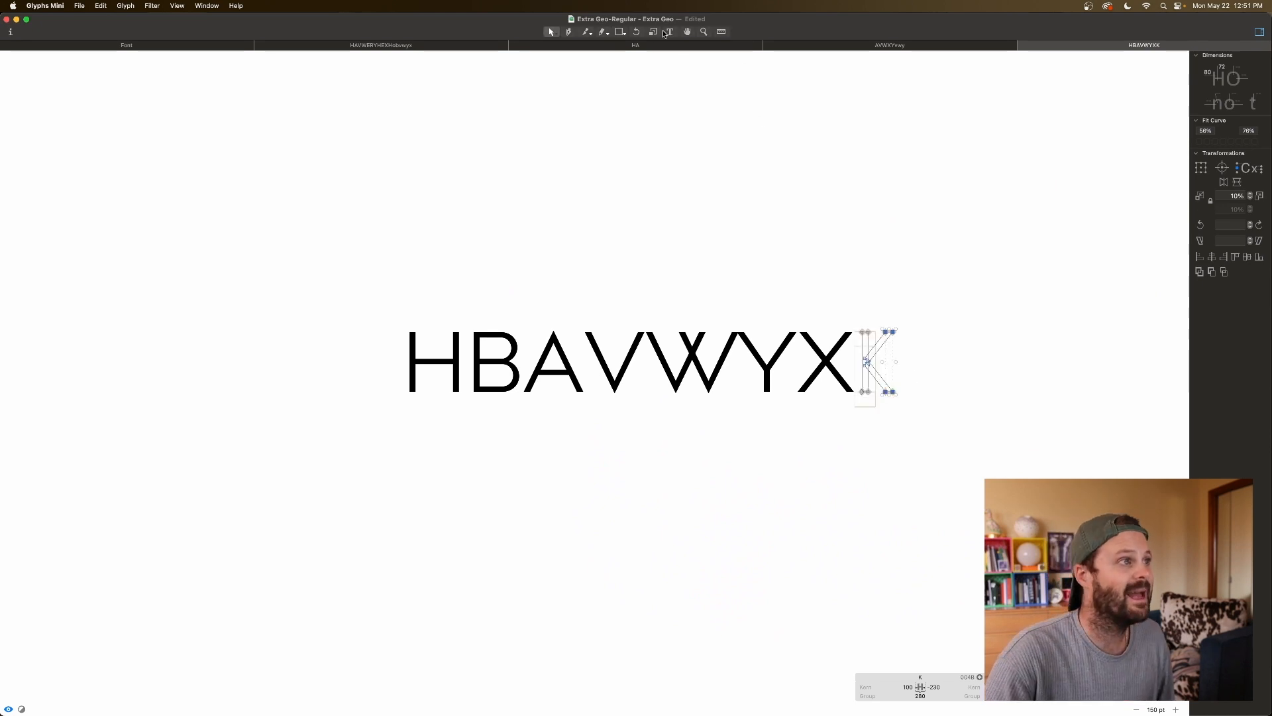
{"action": "type", "text": "j"}
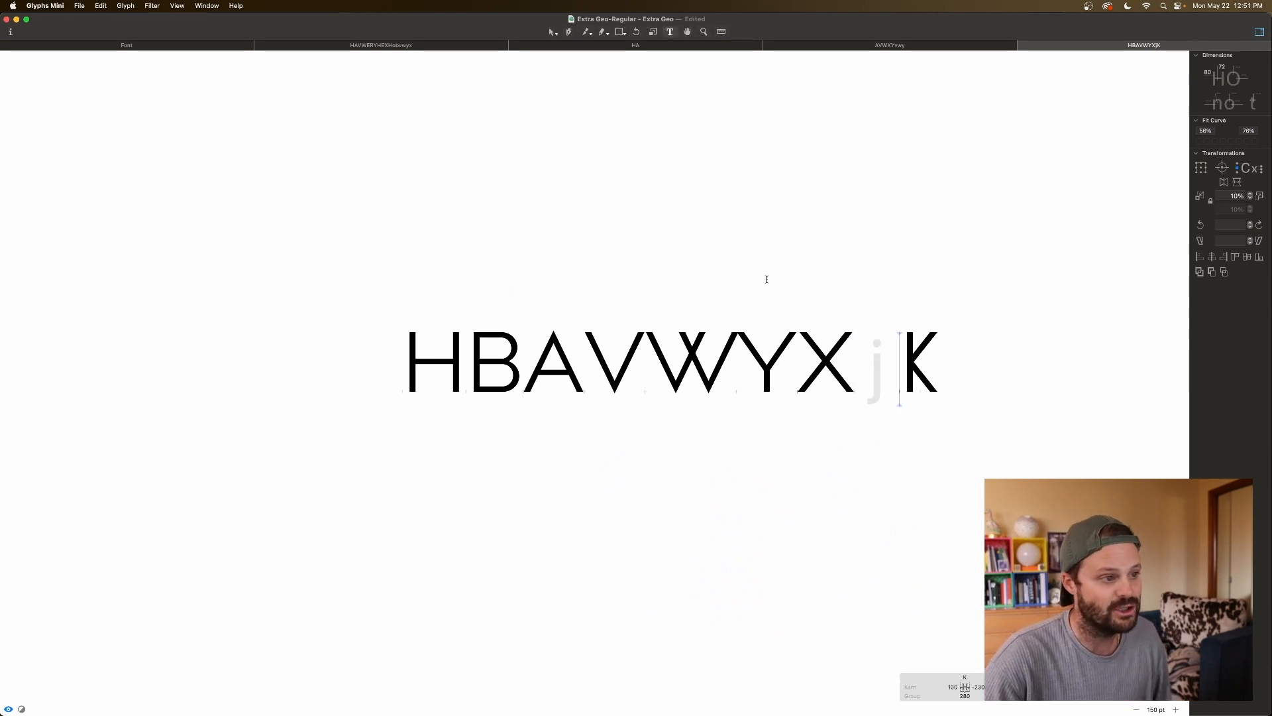
{"action": "key", "text": "BackSpace"}
{"action": "type", "text": "J"}
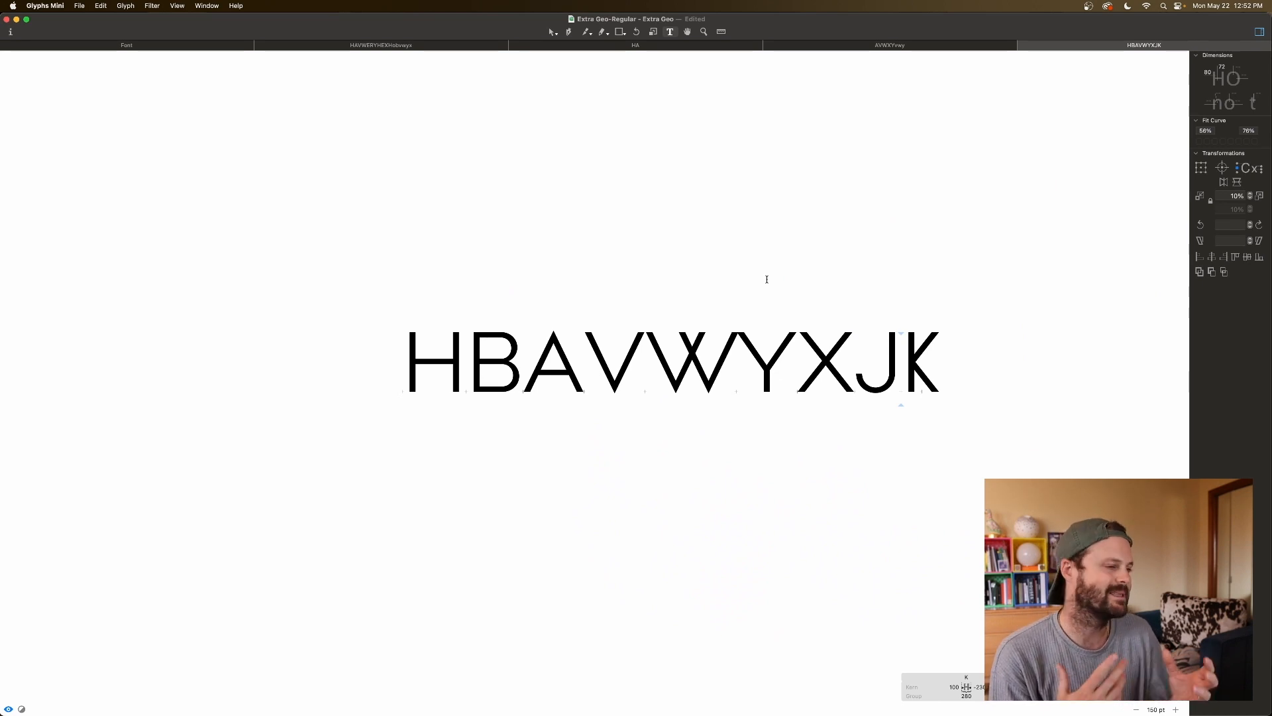
Step: Add guides along the K's outer diagonal edges, one on the upper arm and one on the leg
{"action": "scroll", "coordinate": [767, 279], "scroll_direction": "up", "scroll_amount": 5}
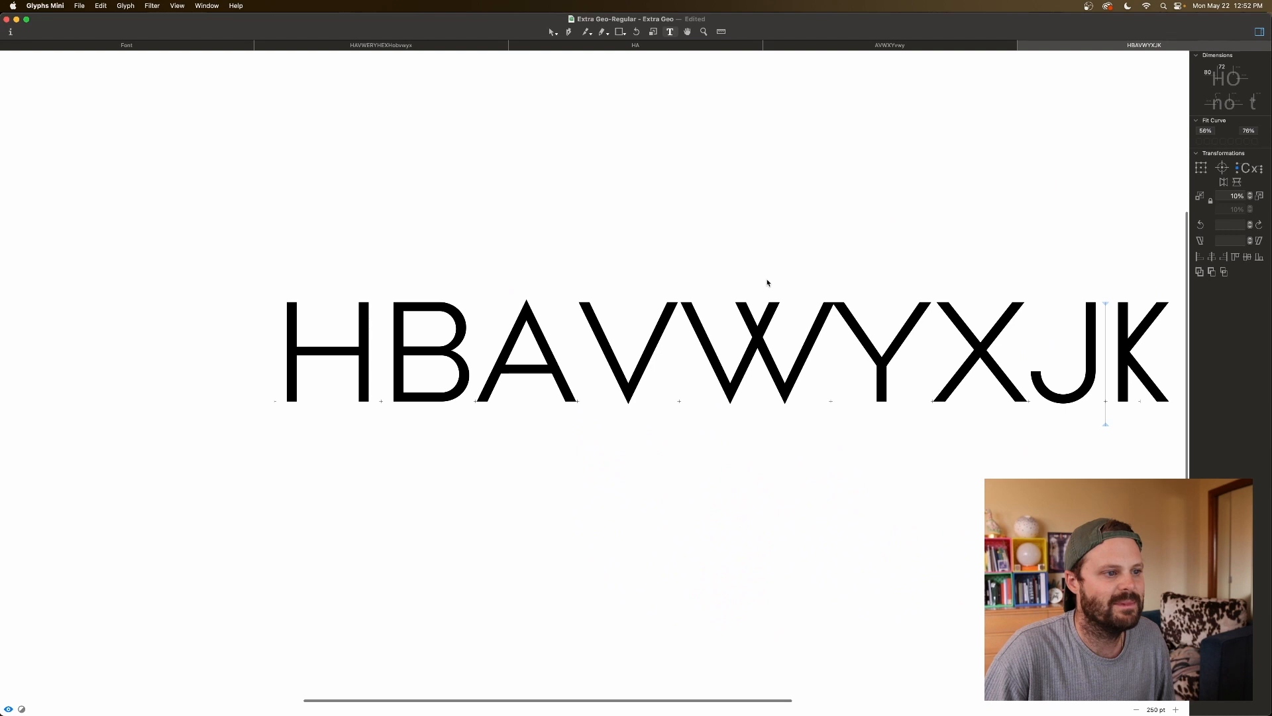
{"action": "scroll", "coordinate": [767, 279], "scroll_direction": "right", "scroll_amount": 8}
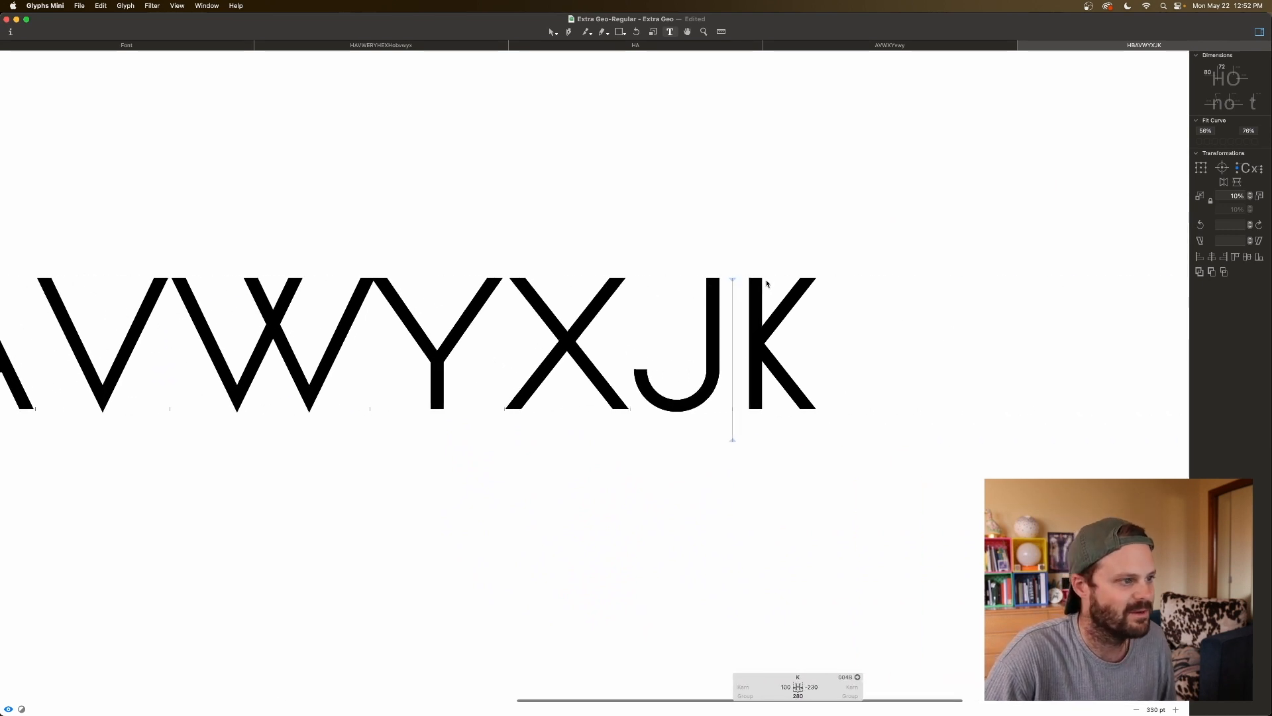
{"action": "scroll", "coordinate": [766, 317], "scroll_direction": "up", "scroll_amount": 5}
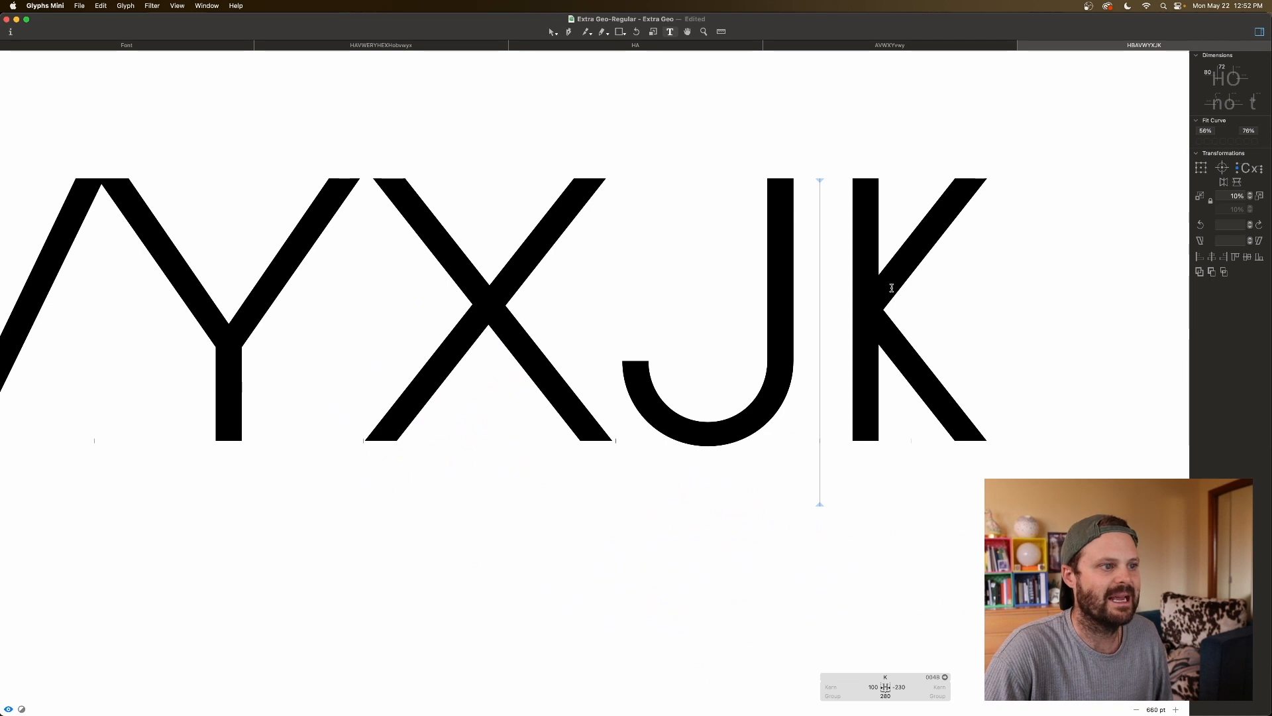
{"action": "key", "text": "Escape"}
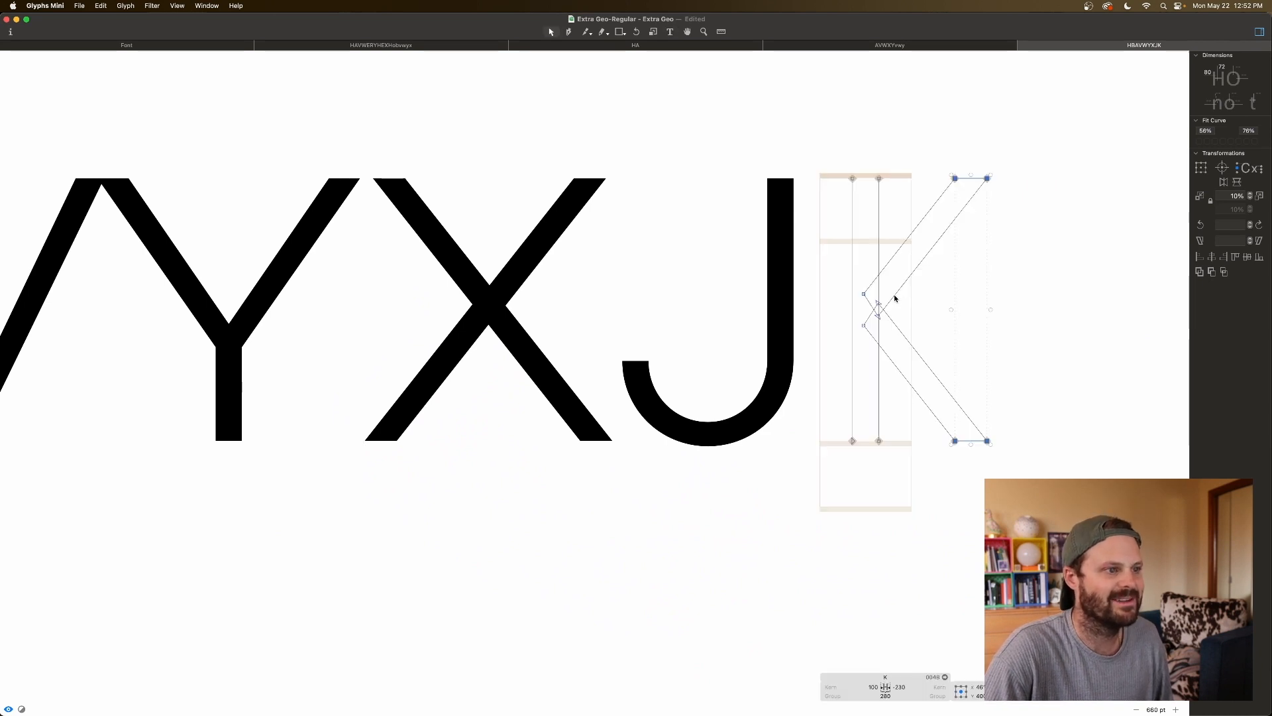
{"action": "left_click", "coordinate": [872, 306]}
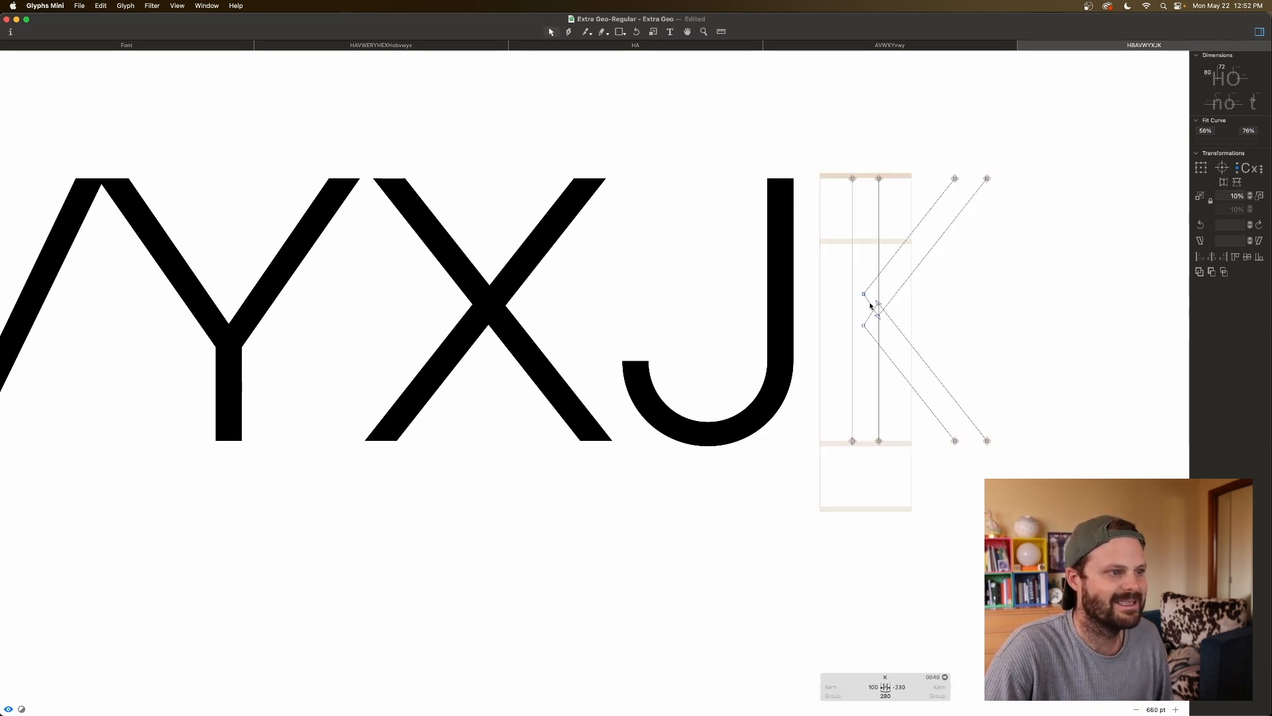
{"action": "left_click", "coordinate": [892, 301]}
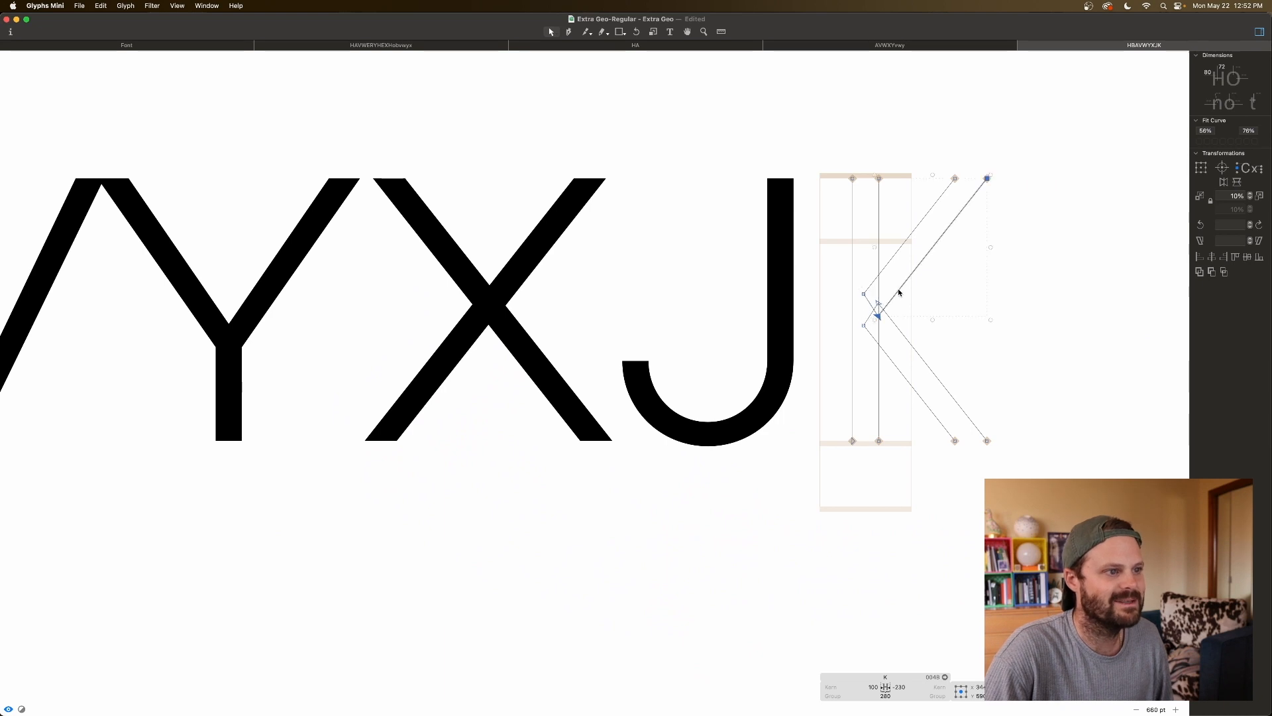
{"action": "right_click", "coordinate": [892, 302]}
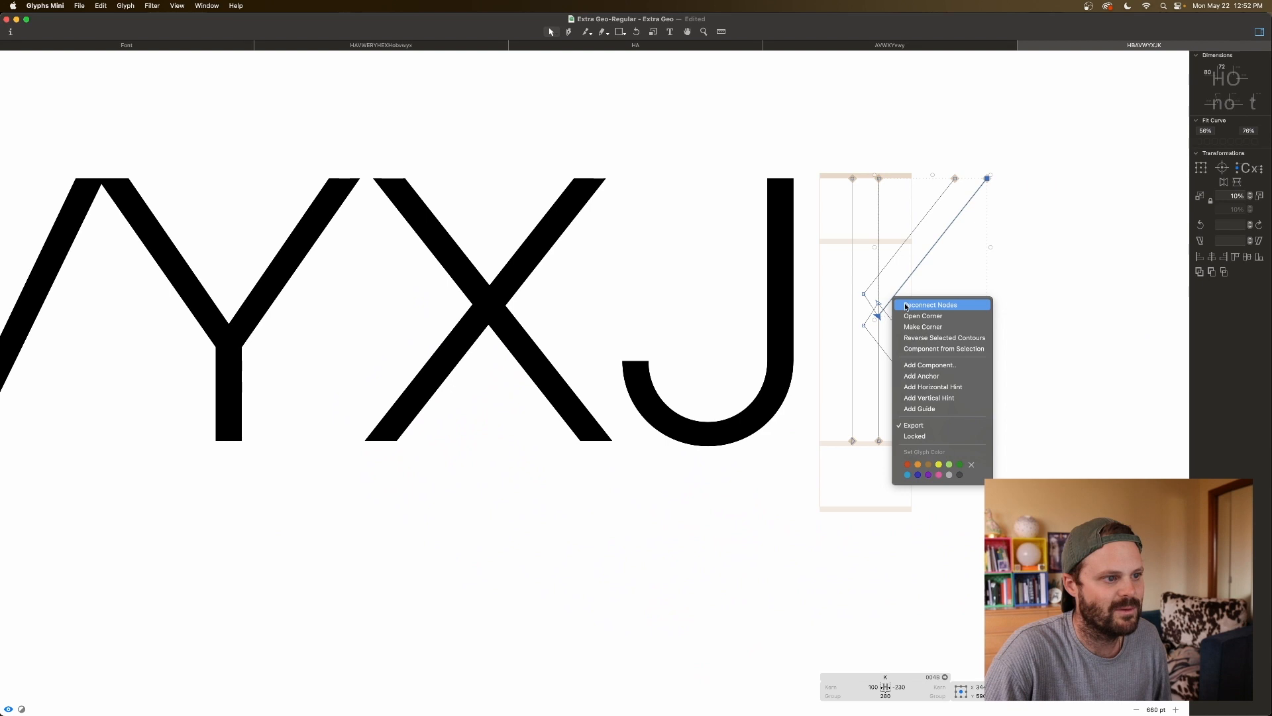
{"action": "left_click", "coordinate": [922, 409]}
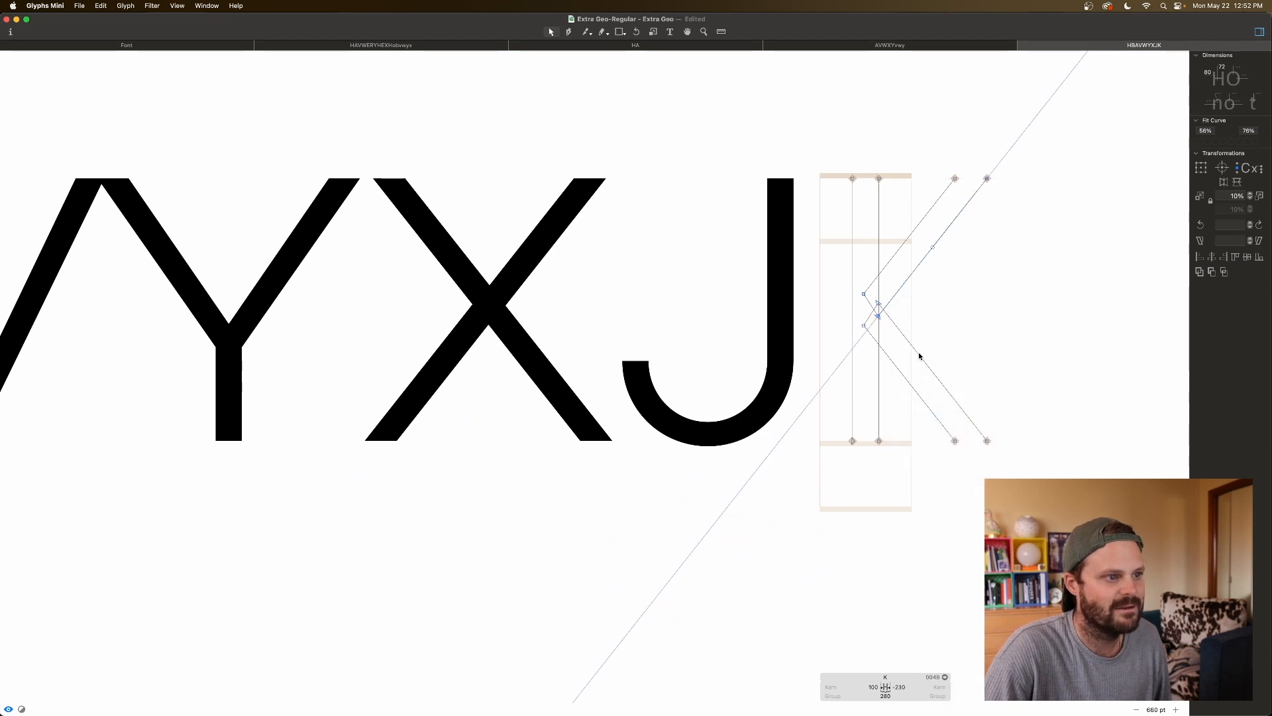
{"action": "left_click", "coordinate": [920, 358]}
{"action": "right_click", "coordinate": [920, 358]}
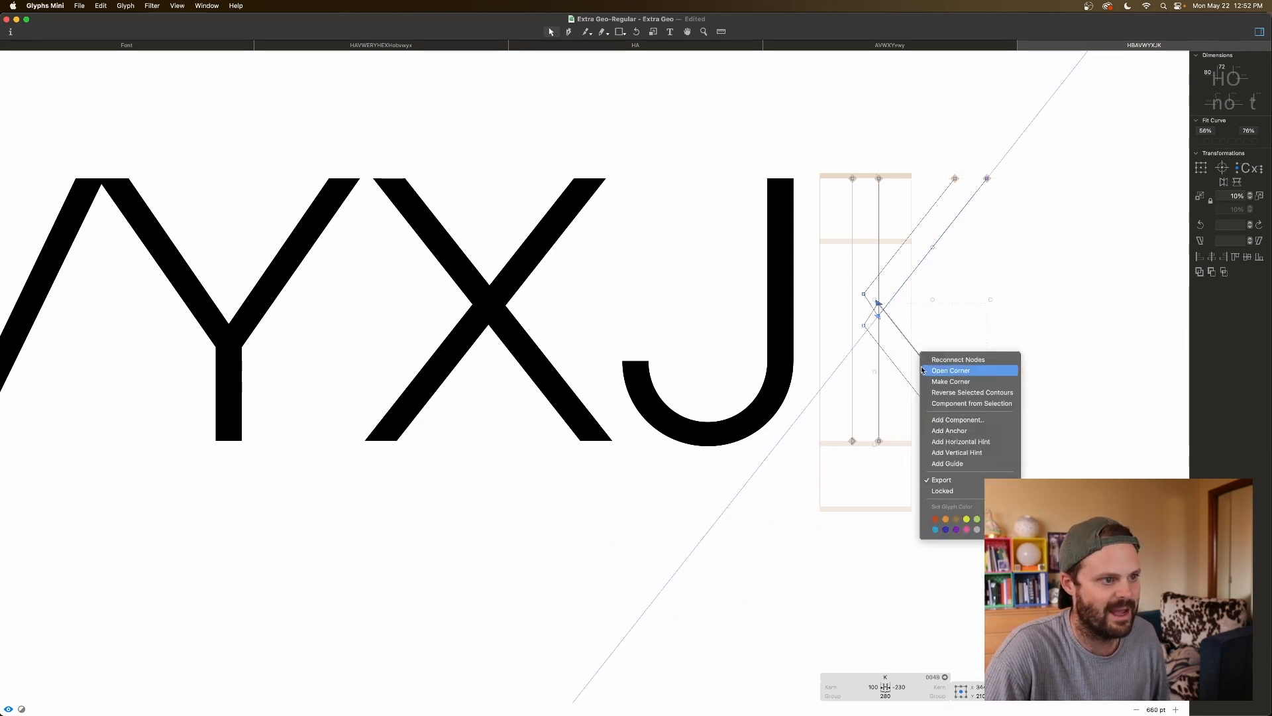
{"action": "left_click", "coordinate": [925, 464]}
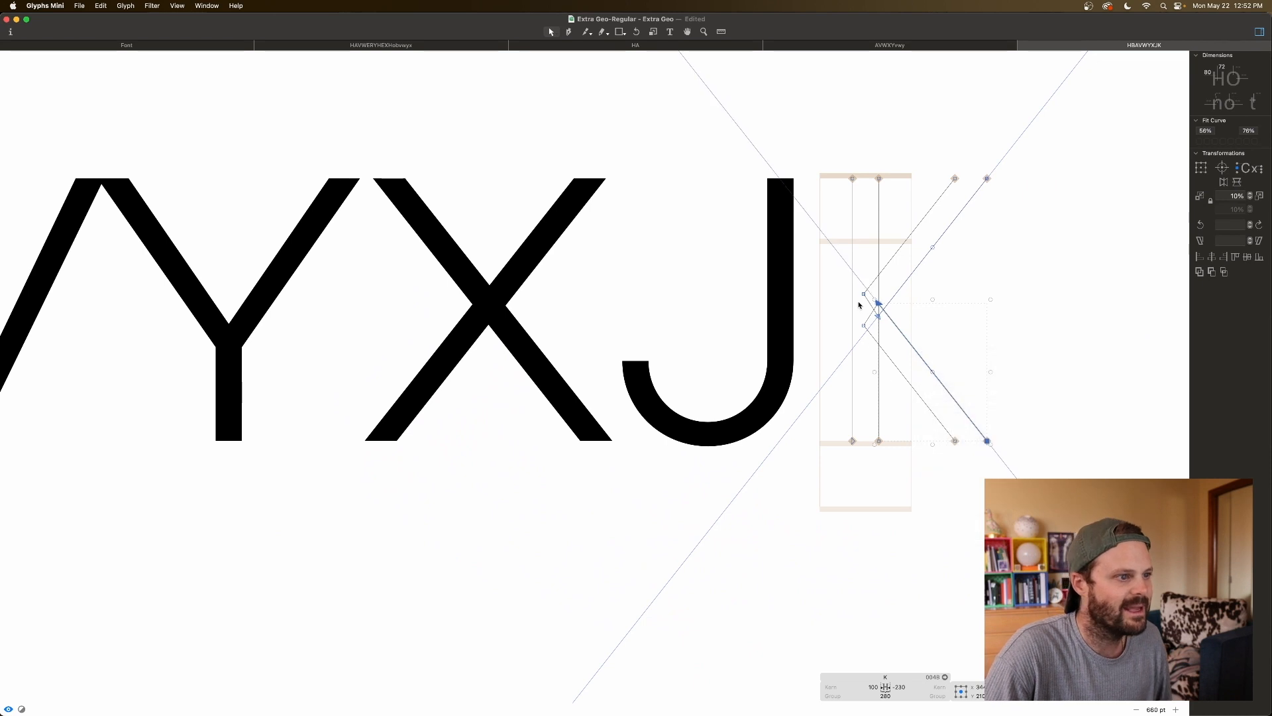
Step: Extend the inner ends of the K's leg and arm past the stem, keeping both diagonals parallel to their guides
{"action": "left_click", "coordinate": [862, 305]}
{"action": "left_click", "coordinate": [871, 318]}
{"action": "left_click_drag", "start_coordinate": [871, 319], "coordinate": [847, 290]}
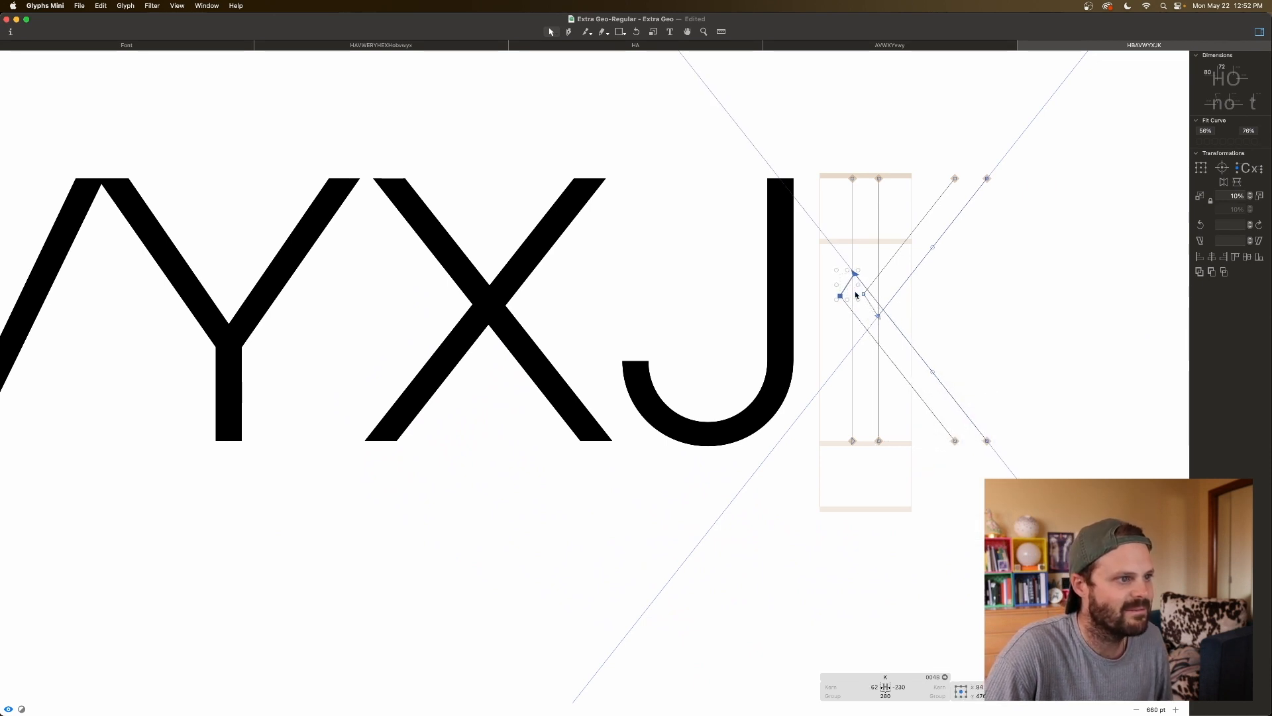
{"action": "key", "text": "Right"}
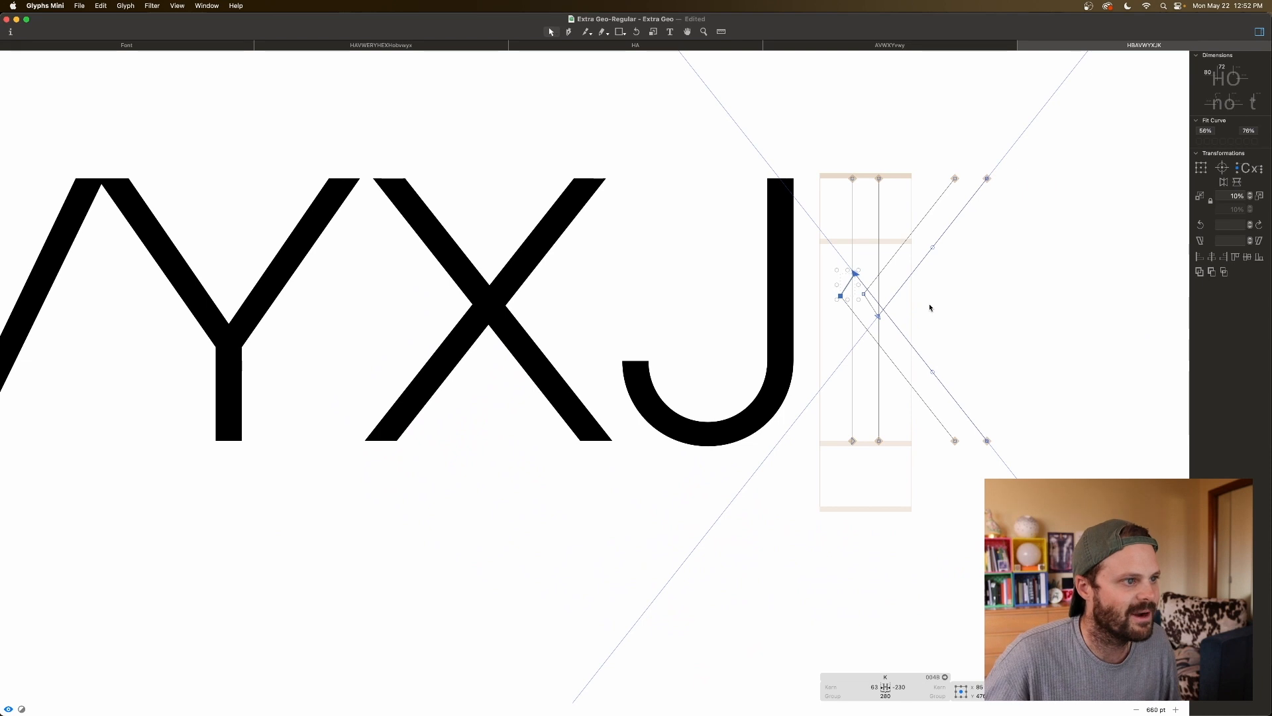
{"action": "left_click", "coordinate": [843, 258]}
{"action": "left_click", "coordinate": [854, 273]}
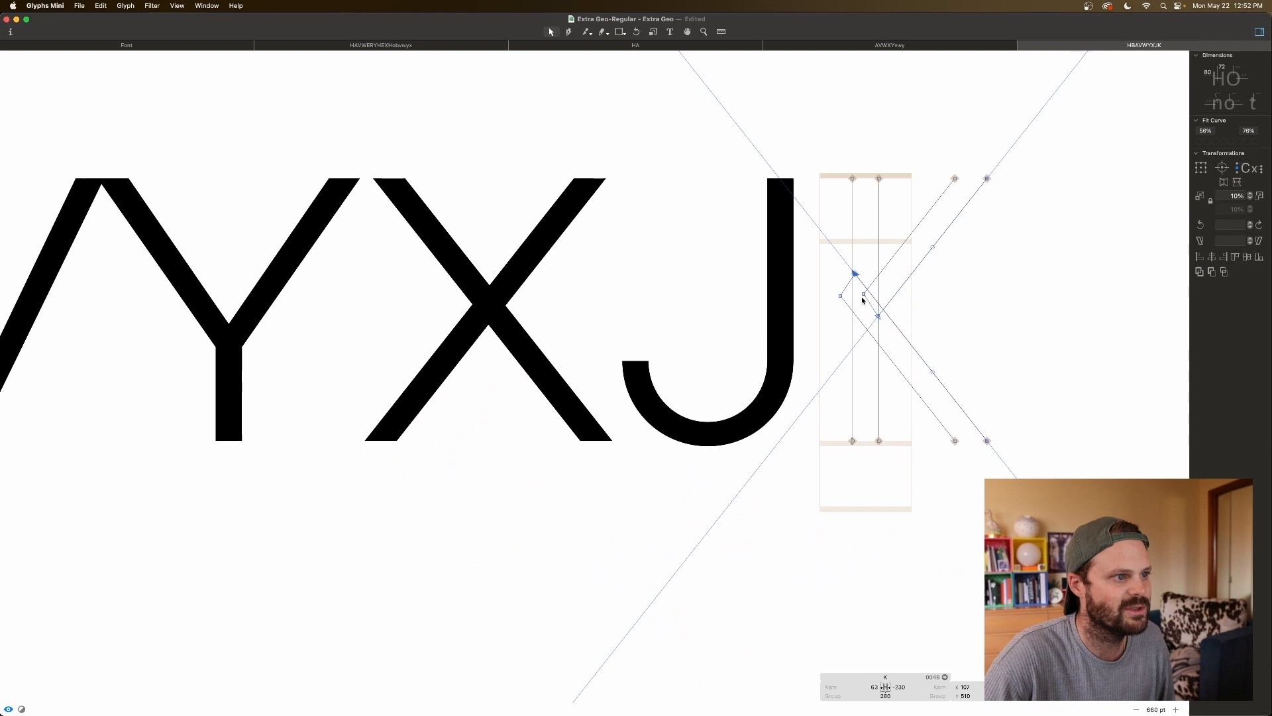
{"action": "left_click_drag", "start_coordinate": [860, 287], "coordinate": [864, 337]}
{"action": "key", "text": "space"}
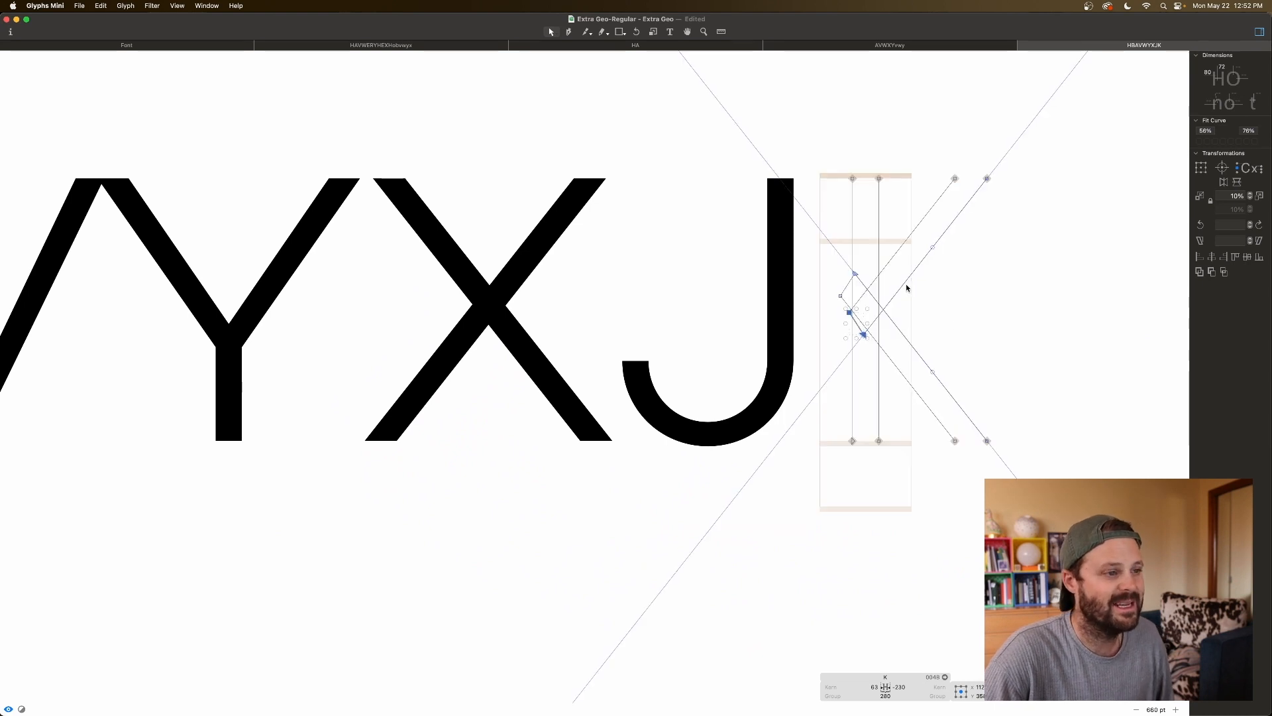
Step: Select both K diagonals and shift them about 36 units right, so their inner ends tuck into the stem
{"action": "left_click_drag", "start_coordinate": [906, 299], "coordinate": [913, 345]}
{"action": "key", "text": "space"}
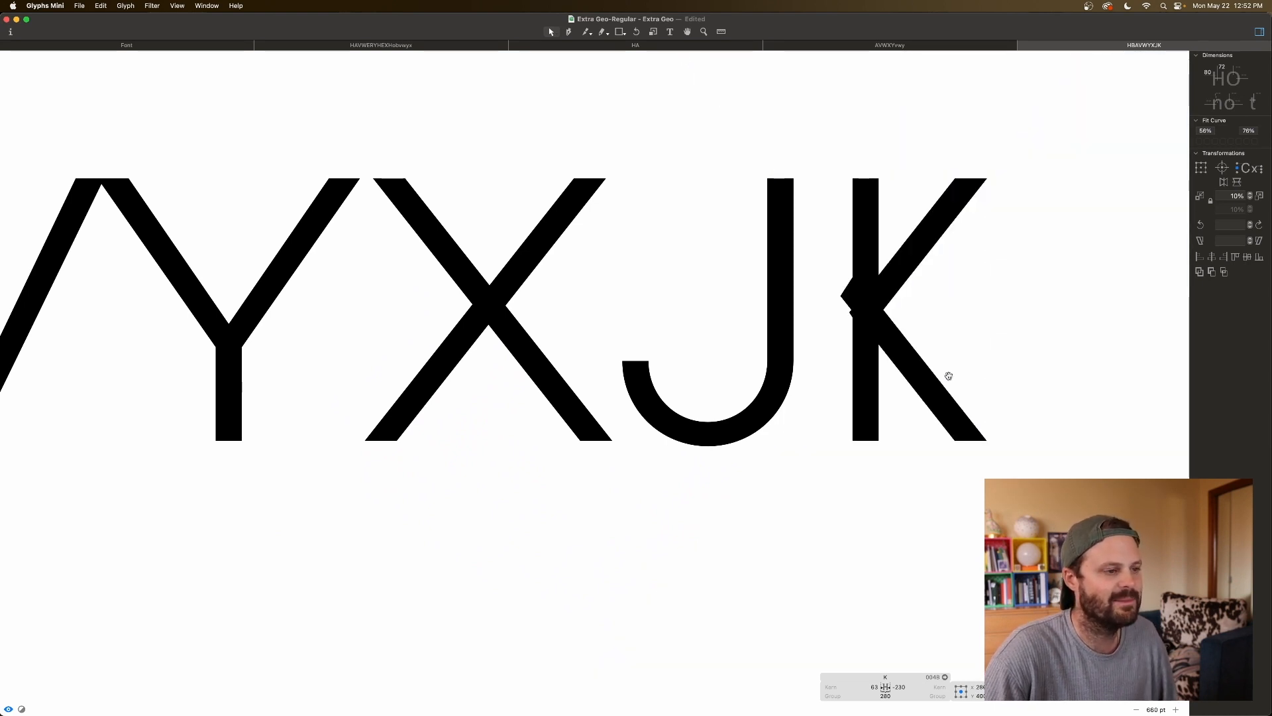
{"action": "key", "text": "super+z"}
{"action": "key", "text": "super+z"}
{"action": "key", "text": "super+z"}
{"action": "key", "text": "super+shift+z"}
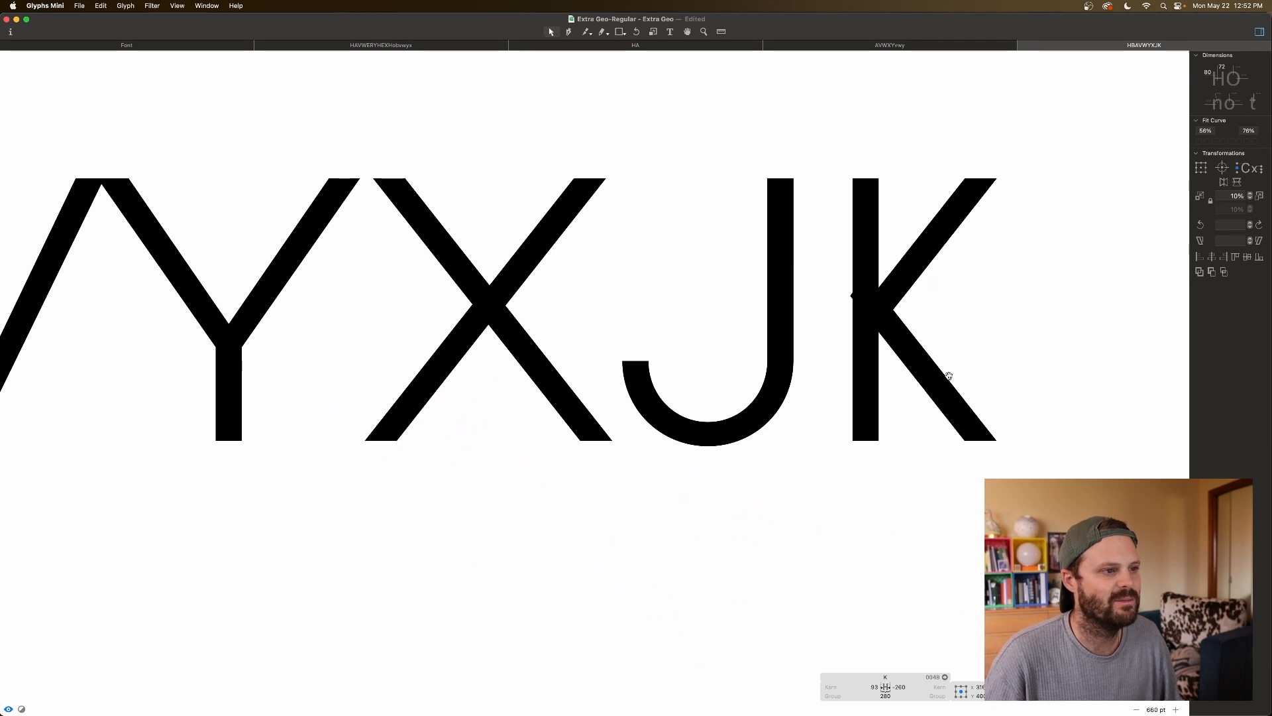
{"action": "key", "text": "Right"}
{"action": "key", "text": "Right"}
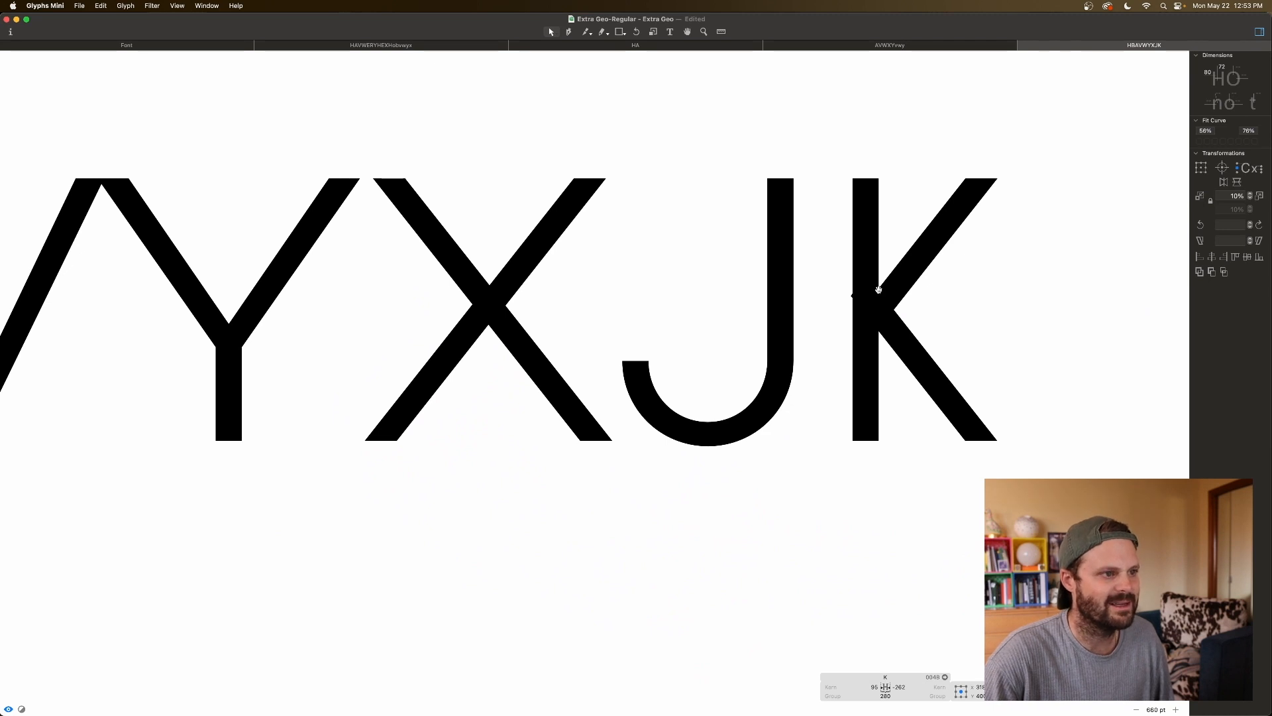
{"action": "key", "text": "Right"}
{"action": "key", "text": "Right"}
{"action": "key", "text": "Right"}
{"action": "key", "text": "Right"}
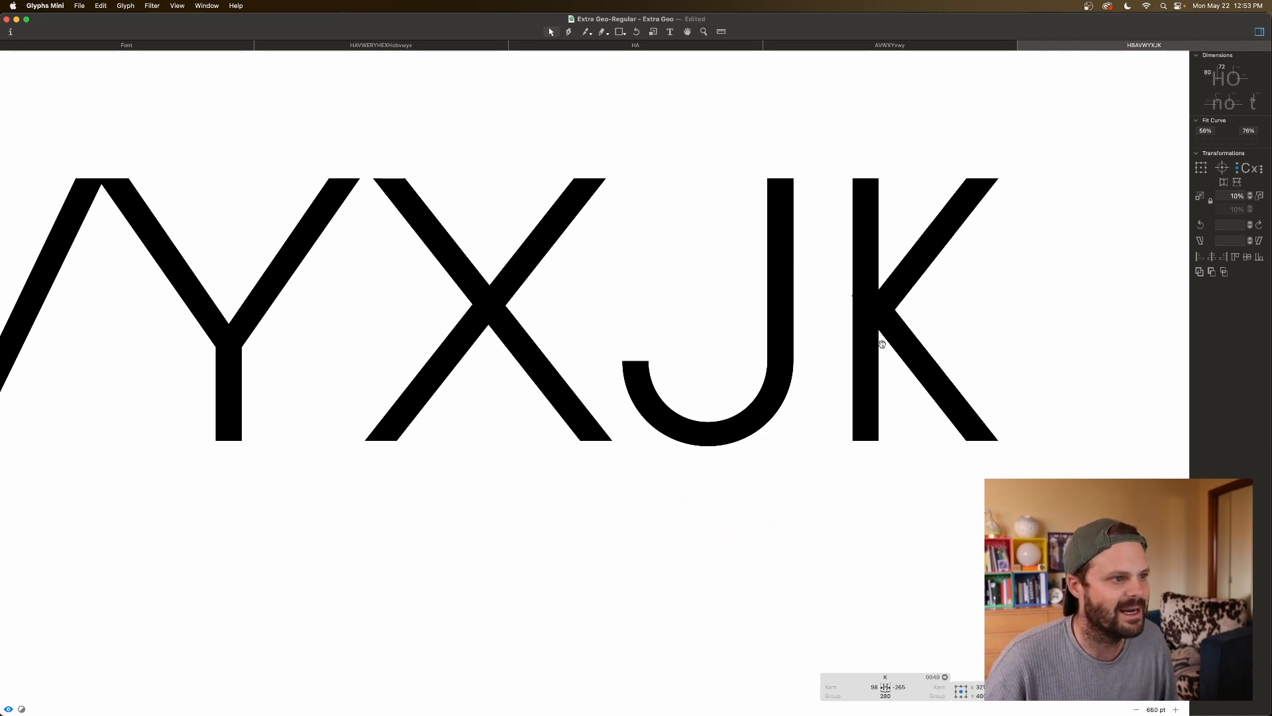
Step: Fine-tune the diagonals against the stem, moving them 10 units left and 8 units back right to X 320.5
{"action": "key", "text": "super+minus"}
{"action": "key", "text": "super+plus"}
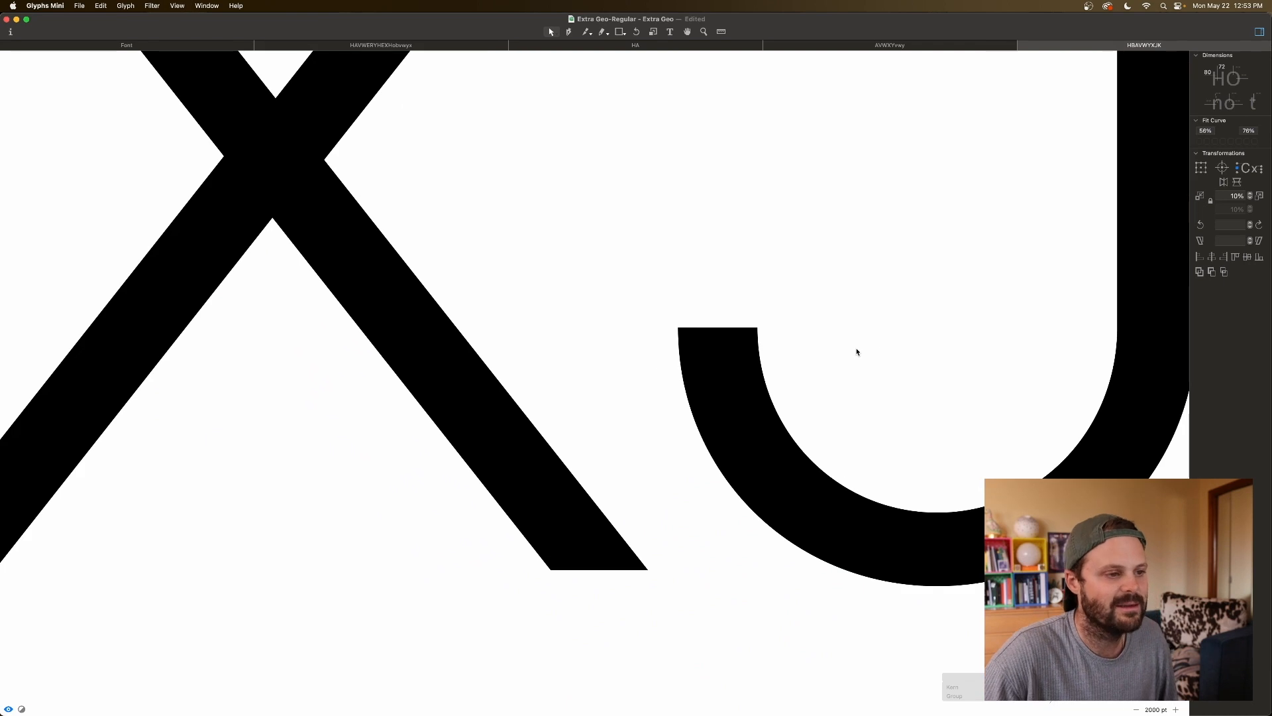
{"action": "scroll", "coordinate": [859, 351], "scroll_direction": "right", "scroll_amount": 10}
{"action": "scroll", "coordinate": [859, 350], "scroll_direction": "right", "scroll_amount": 3}
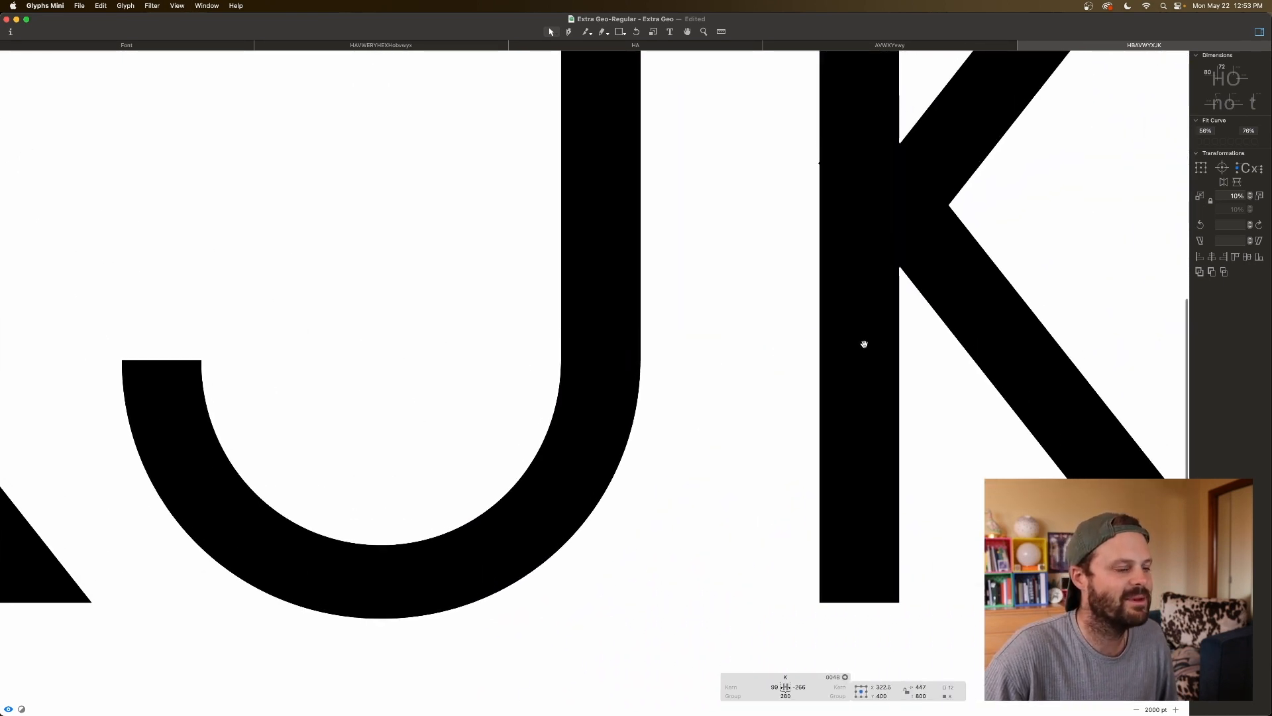
{"action": "key", "text": "super+plus"}
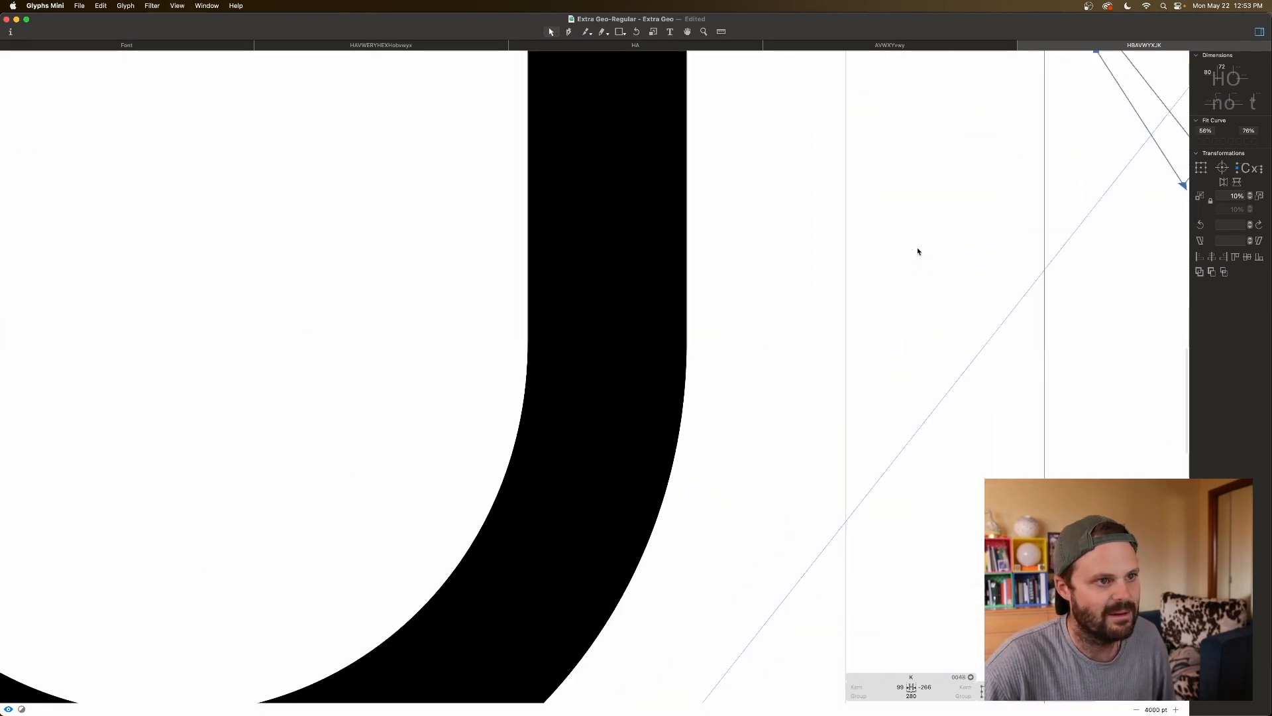
{"action": "scroll", "coordinate": [918, 250], "scroll_direction": "right", "scroll_amount": 10}
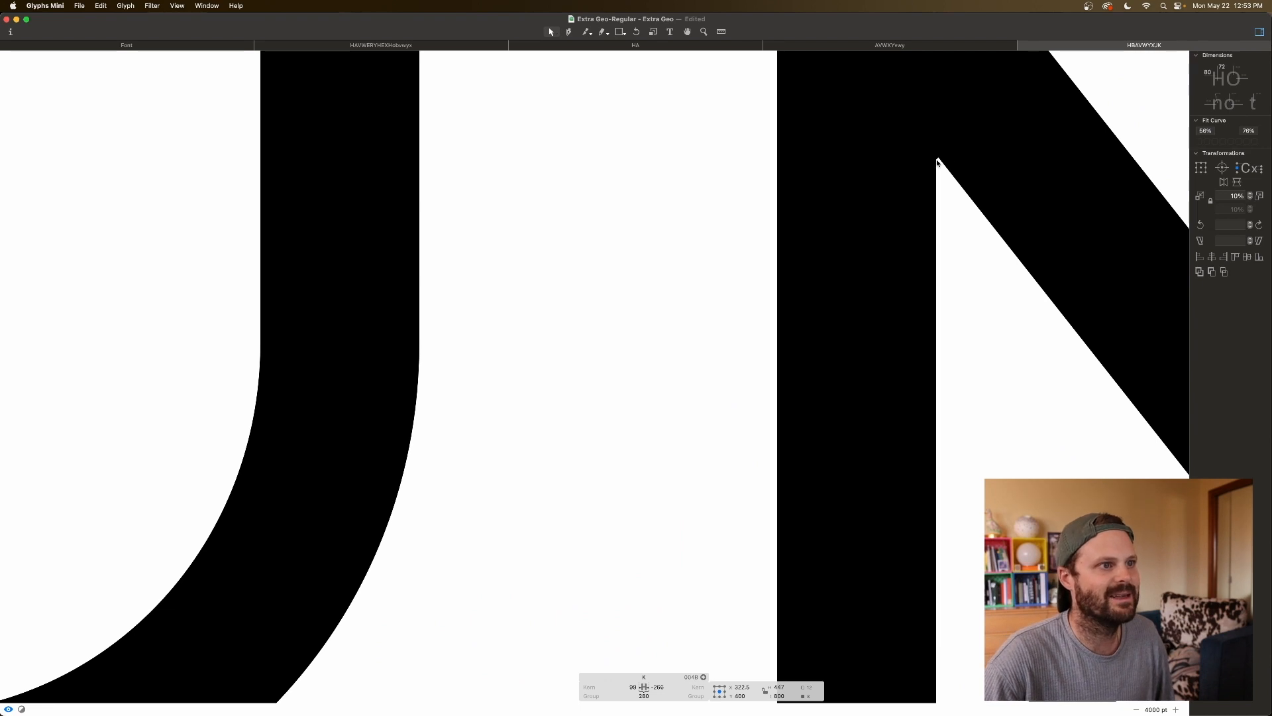
{"action": "scroll", "coordinate": [944, 158], "scroll_direction": "up", "scroll_amount": 3}
{"action": "scroll", "coordinate": [944, 158], "scroll_direction": "up", "scroll_amount": 6}
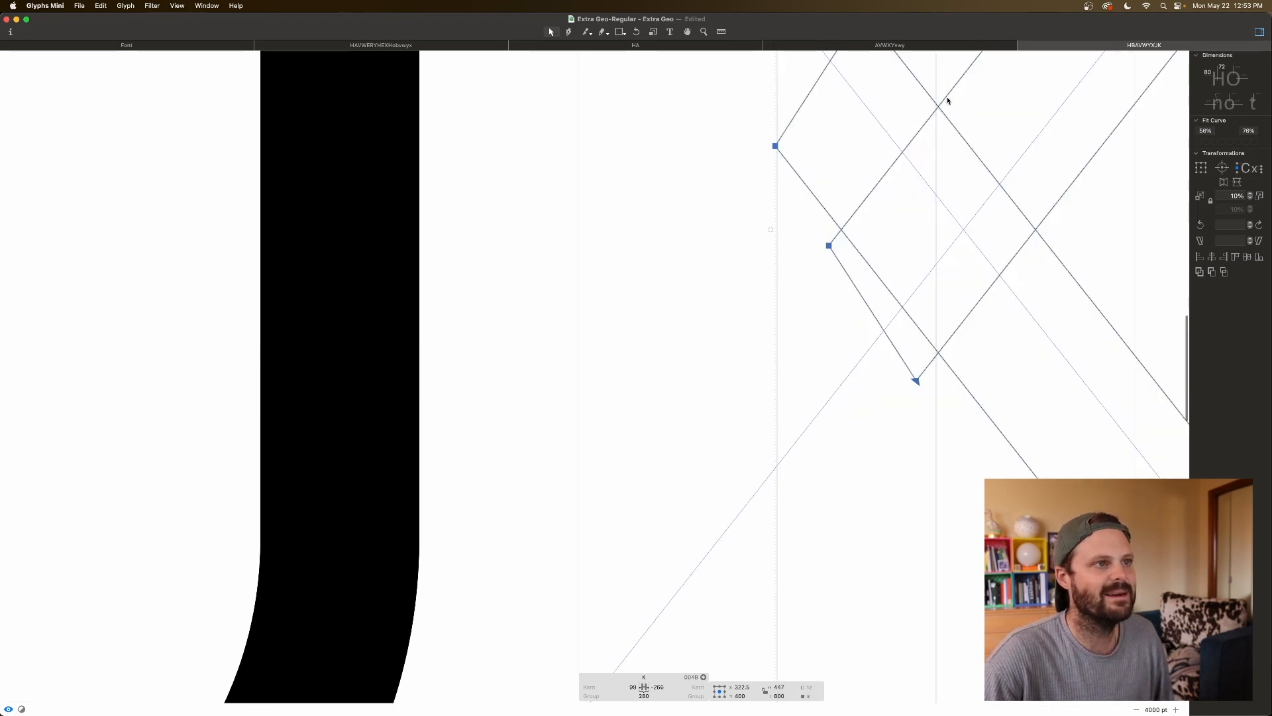
{"action": "key", "text": "shift+Left"}
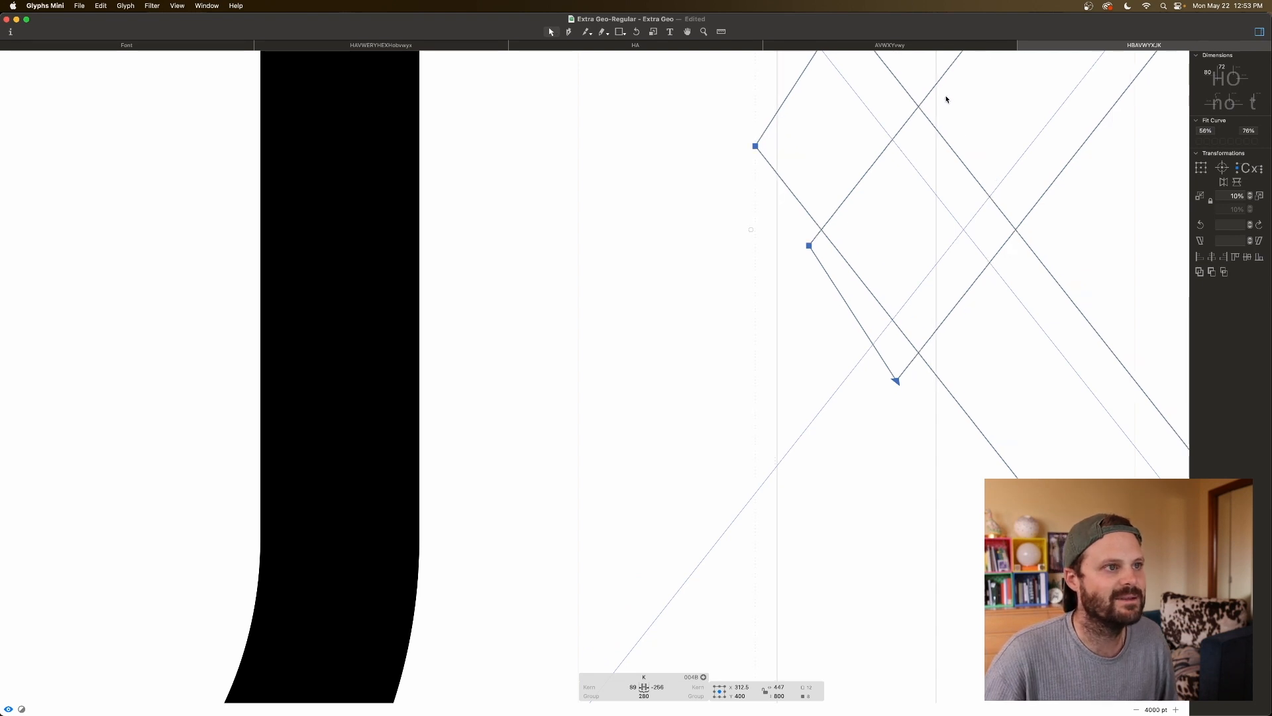
{"action": "key", "text": "Right"}
{"action": "key", "text": "Right"}
{"action": "key", "text": "Right"}
{"action": "key", "text": "Right"}
{"action": "key", "text": "Right"}
{"action": "key", "text": "Right"}
{"action": "key", "text": "Right"}
{"action": "key", "text": "Right"}
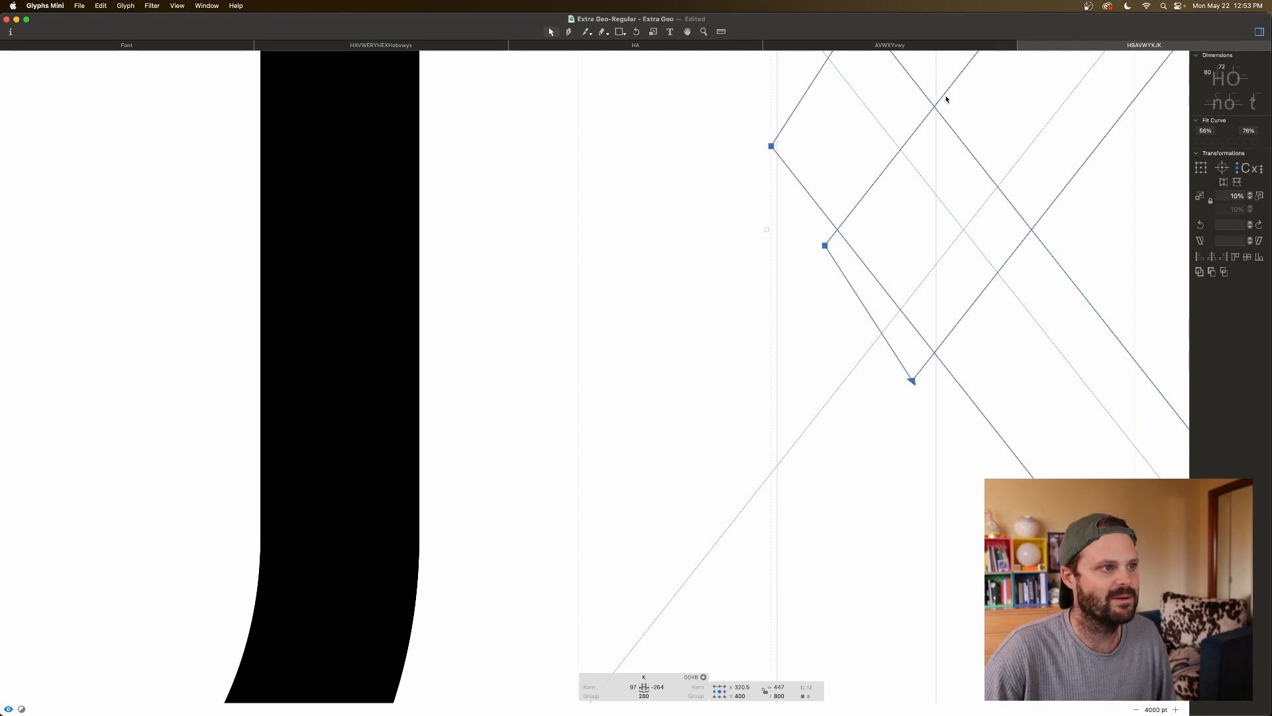
Step: Move the leg's protruding inner corner onto the stem's left edge at X 100, Y 438
{"action": "key", "text": "super+minus"}
{"action": "left_click", "coordinate": [658, 216]}
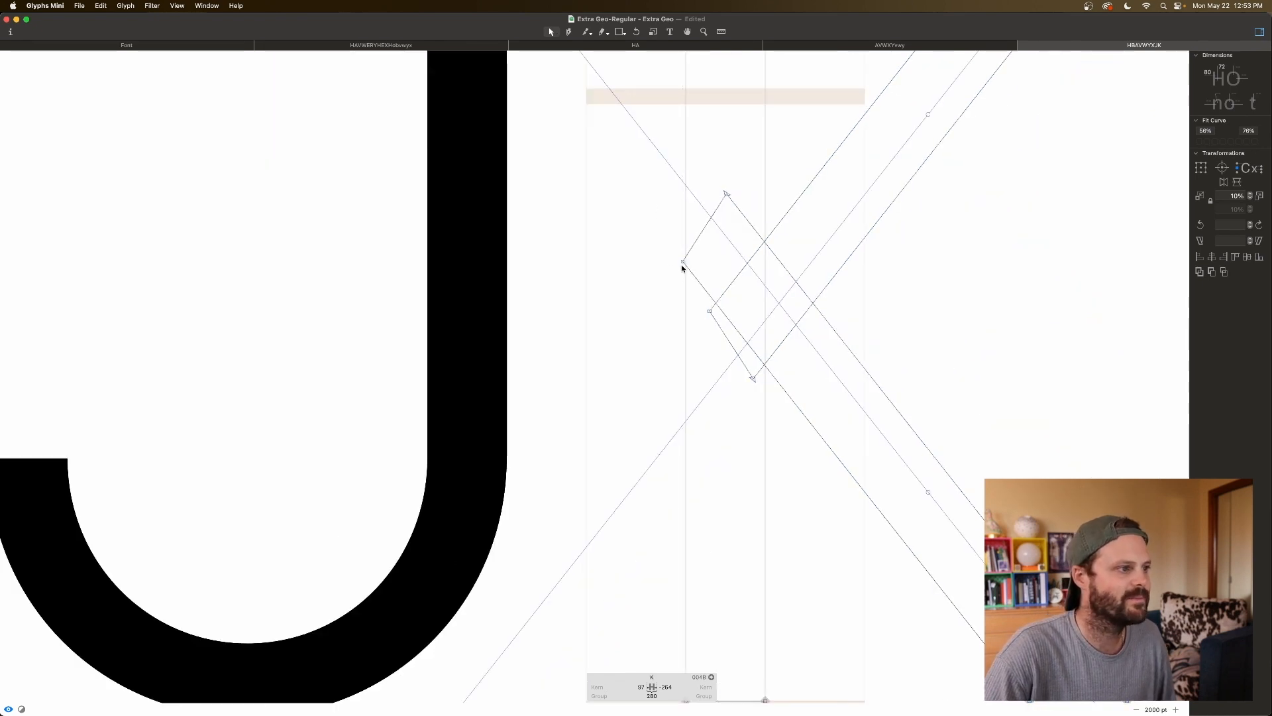
{"action": "left_click", "coordinate": [683, 261]}
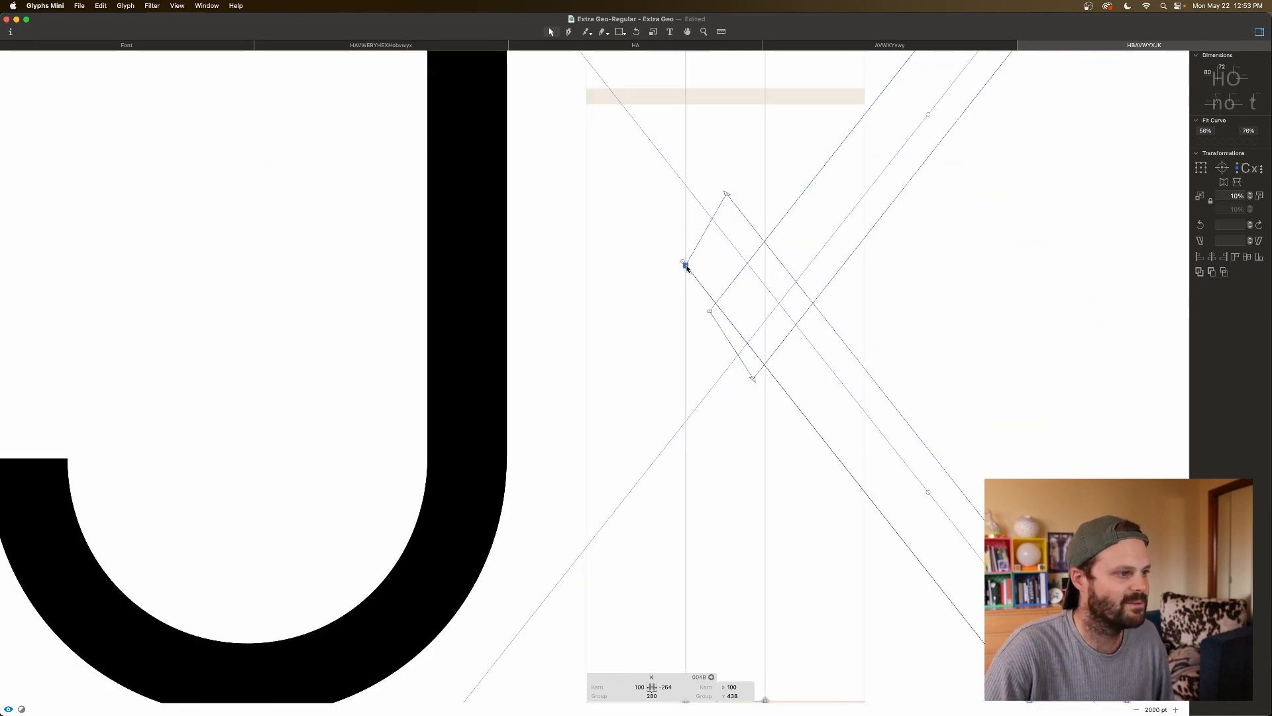
{"action": "key", "text": "space"}
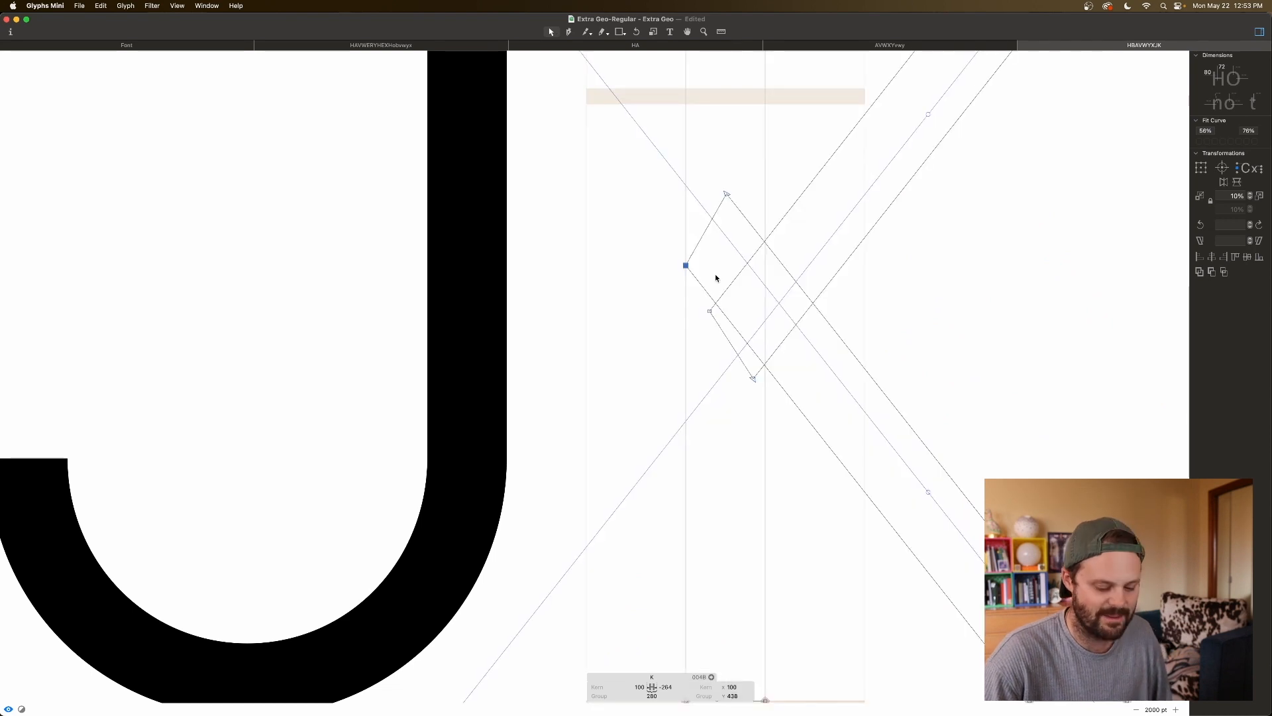
Step: Merge the K's stem, arm and leg into one outline and compare the stem's inner edge segments above and below the junction
{"action": "key", "text": "super+minus"}
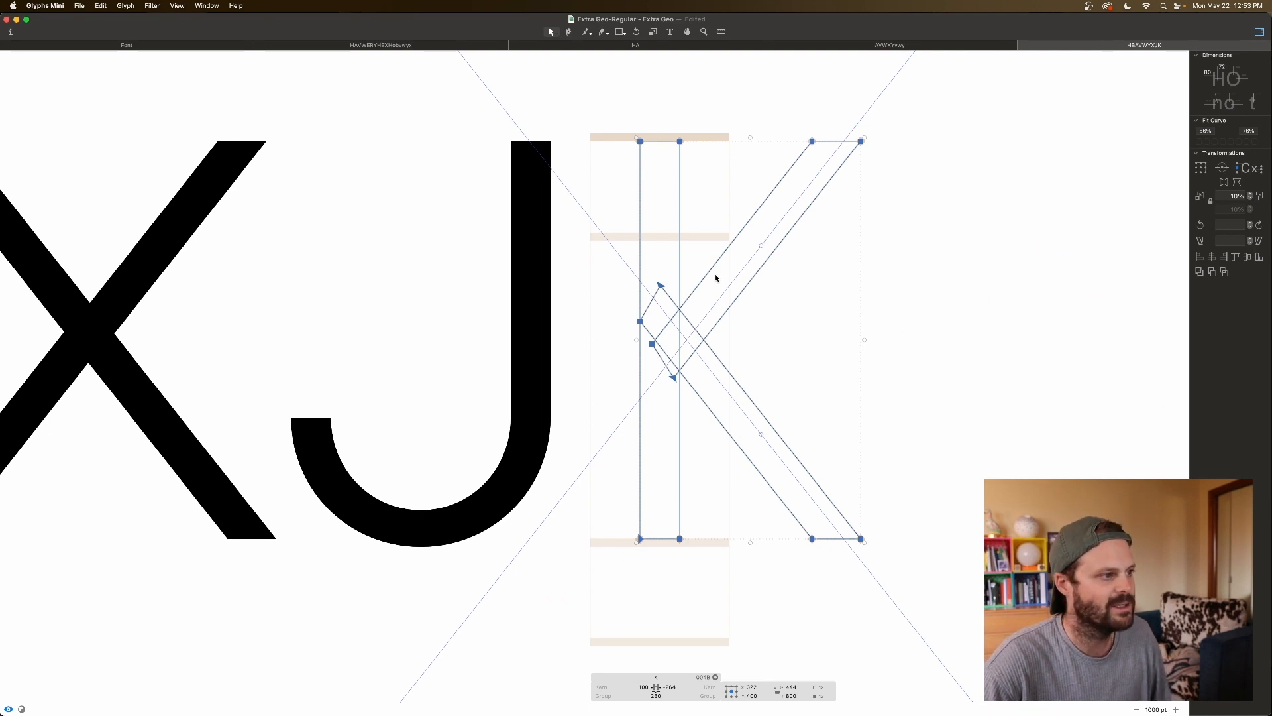
{"action": "key", "text": "space"}
{"action": "scroll", "coordinate": [717, 277], "scroll_direction": "left", "scroll_amount": 5}
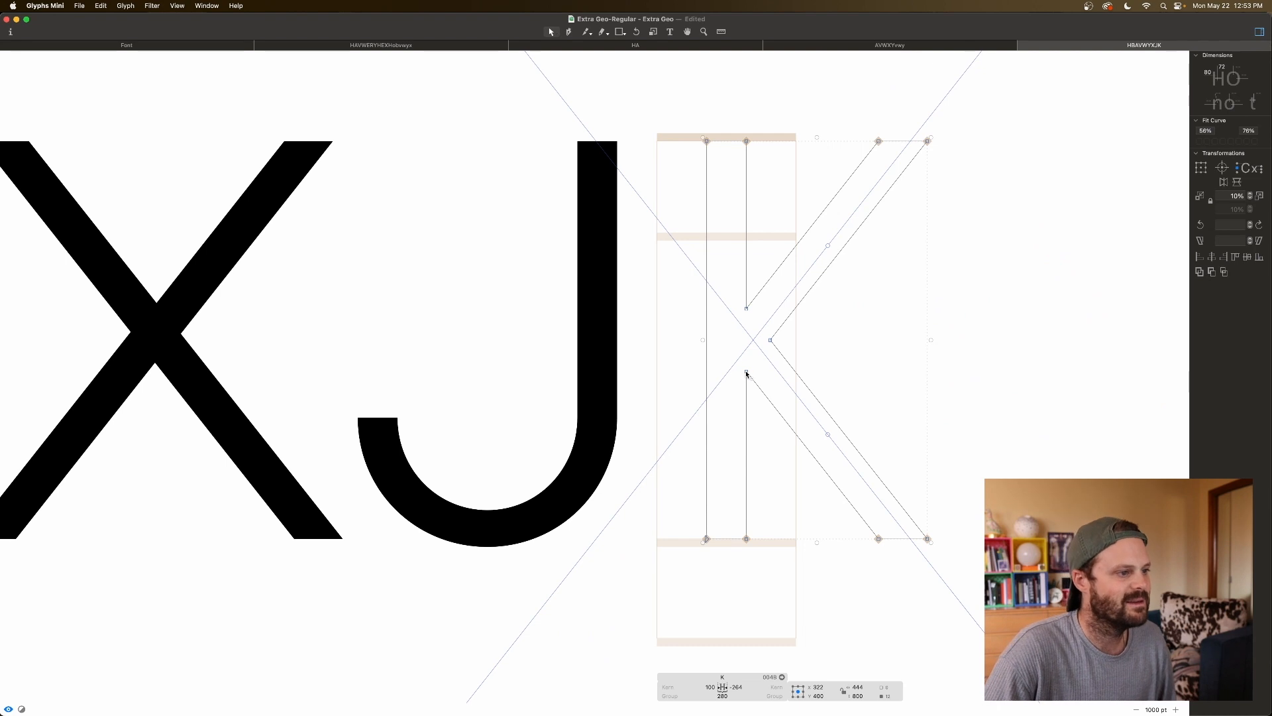
{"action": "left_click", "coordinate": [746, 372]}
{"action": "left_click", "coordinate": [746, 540], "text": "shift"}
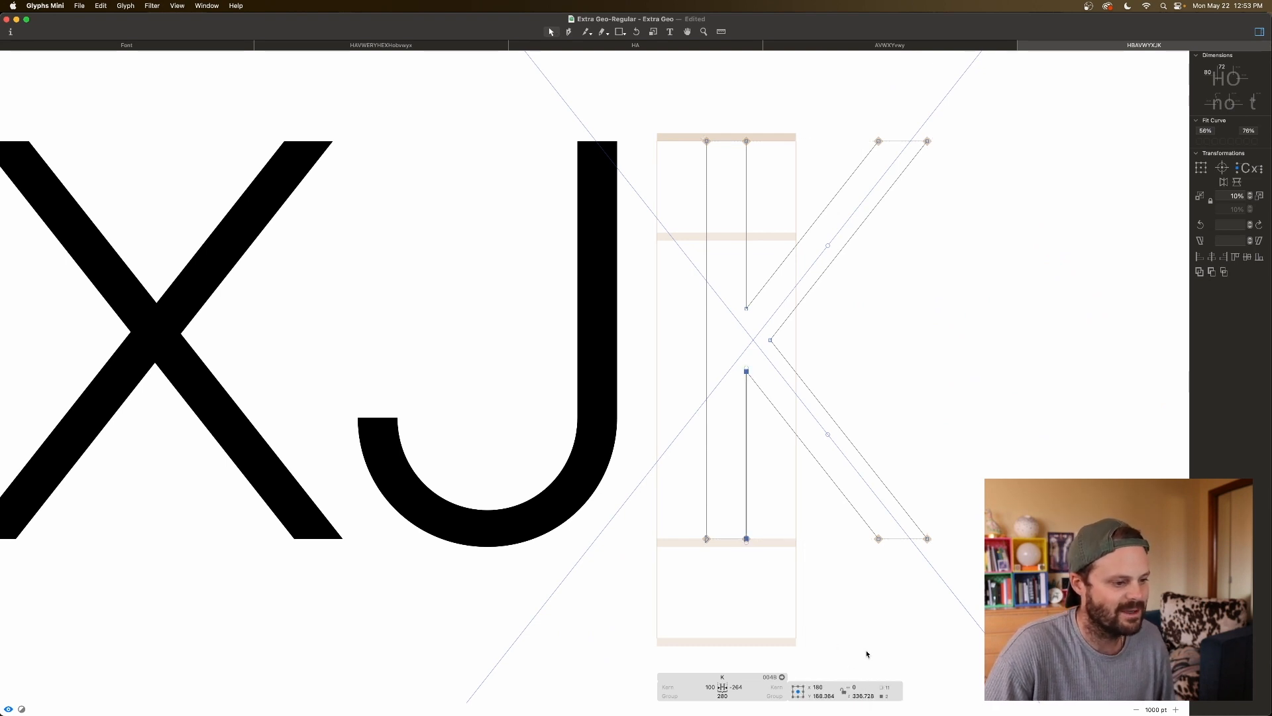
{"action": "left_click", "coordinate": [746, 143]}
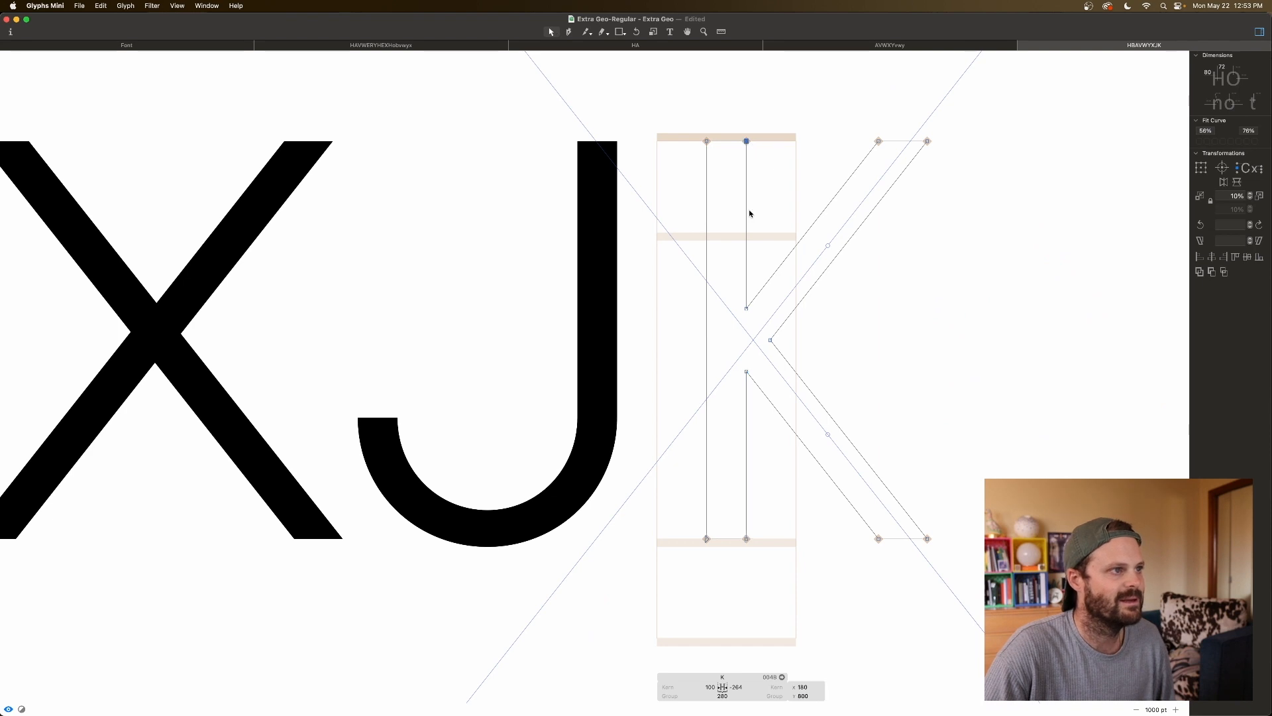
{"action": "left_click", "coordinate": [747, 309], "text": "shift"}
Step: Preview the word and raise the K's three junction nodes to a centre height of Y 407
{"action": "key", "text": "space"}
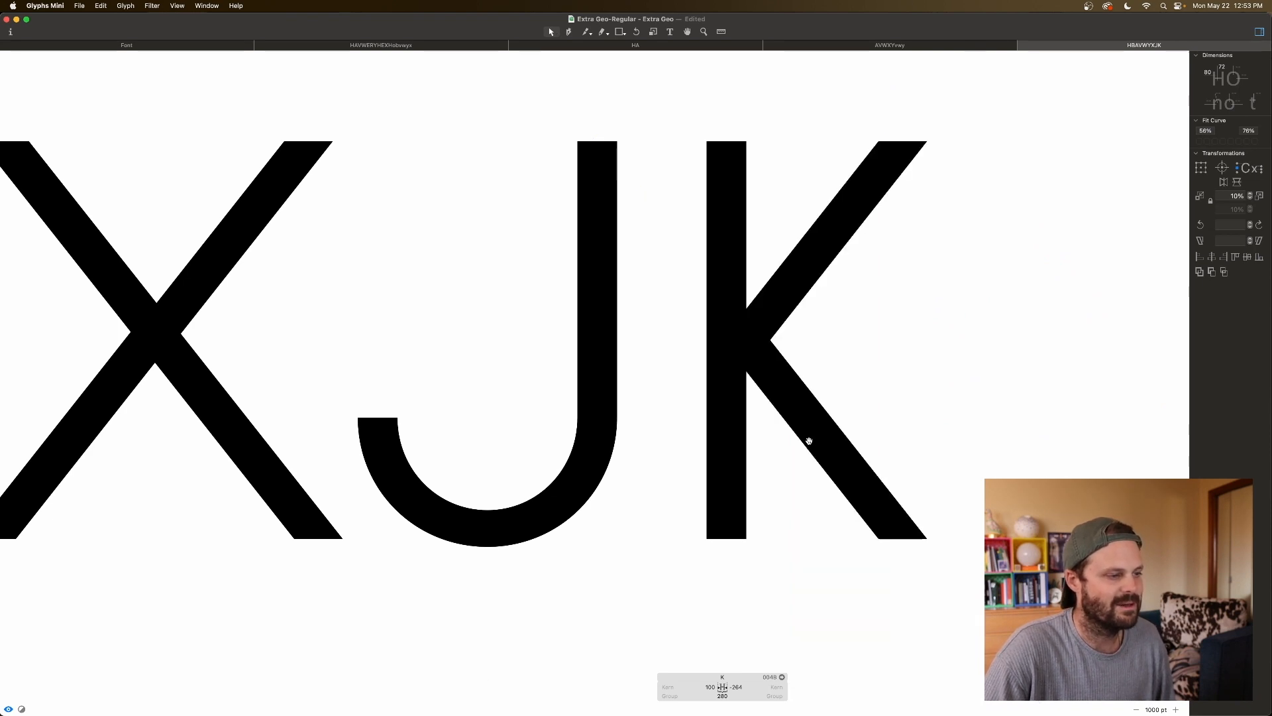
{"action": "key", "text": "super+minus"}
{"action": "key", "text": "super+minus"}
{"action": "key", "text": "space"}
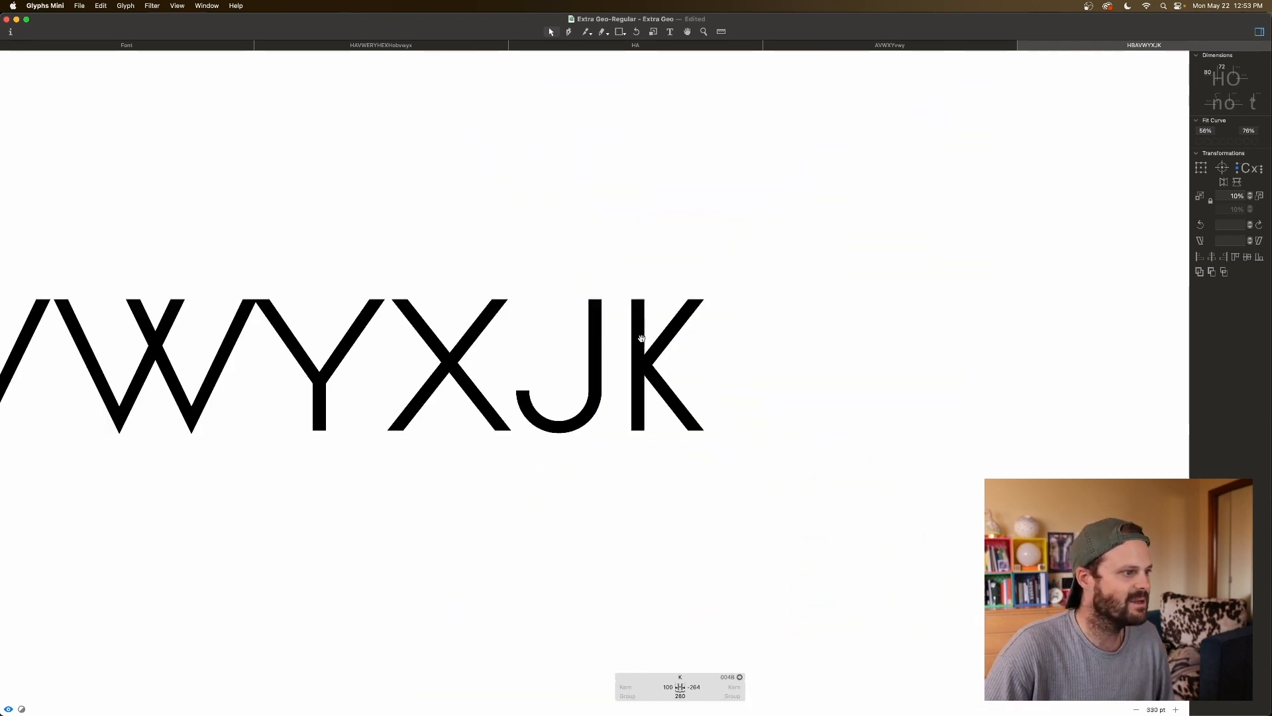
{"action": "left_click_drag", "start_coordinate": [686, 350], "coordinate": [627, 386]}
{"action": "key", "text": "space"}
{"action": "key", "text": "shift+Up"}
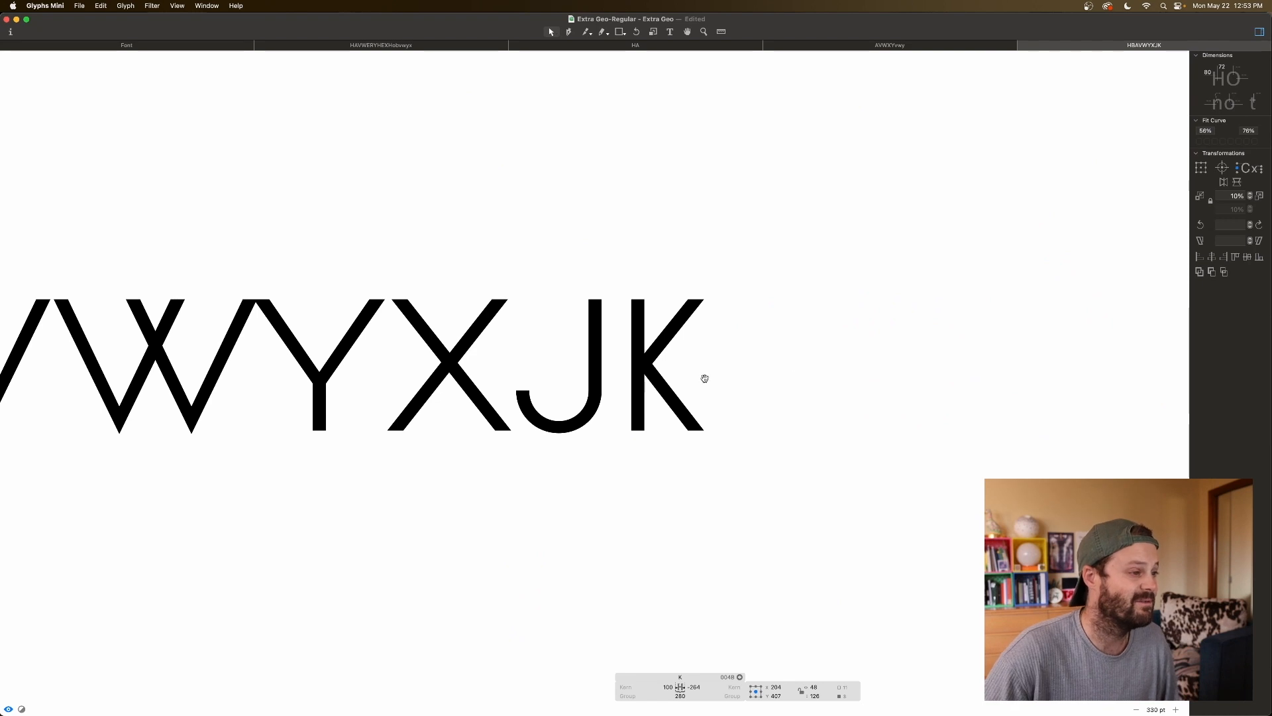
Step: Measure the stroke thickness of the K's arm and leg and preview the raised junction
{"action": "scroll", "coordinate": [703, 375], "scroll_direction": "left", "scroll_amount": 3}
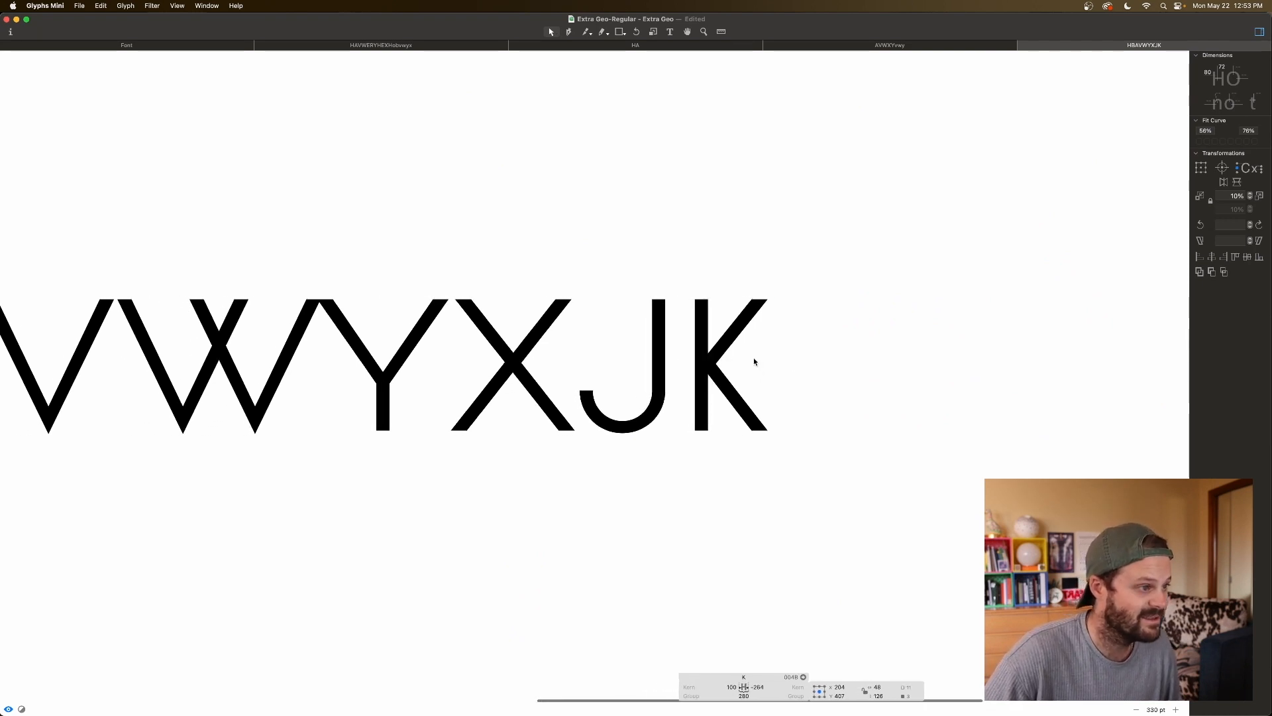
{"action": "key", "text": "super+plus"}
{"action": "key", "text": "super+plus"}
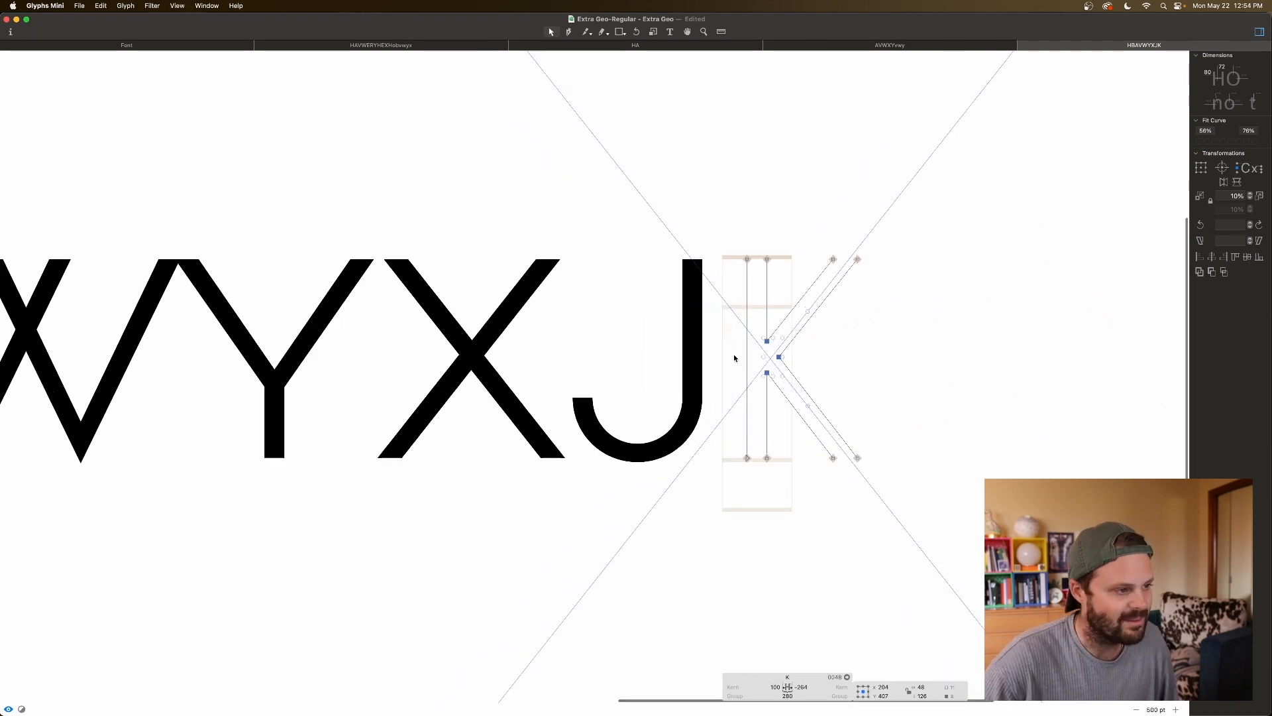
{"action": "scroll", "coordinate": [737, 358], "scroll_direction": "right", "scroll_amount": 1}
{"action": "left_click", "coordinate": [813, 295]}
{"action": "key", "text": "l"}
{"action": "mouse_move", "coordinate": [803, 311]}
{"action": "left_mouse_down"}
{"action": "mouse_move", "coordinate": [854, 366]}
{"action": "mouse_move", "coordinate": [805, 368]}
{"action": "mouse_move", "coordinate": [788, 398]}
{"action": "mouse_move", "coordinate": [793, 388]}
{"action": "left_mouse_up"}
{"action": "key", "text": "v"}
{"action": "key", "text": "space"}
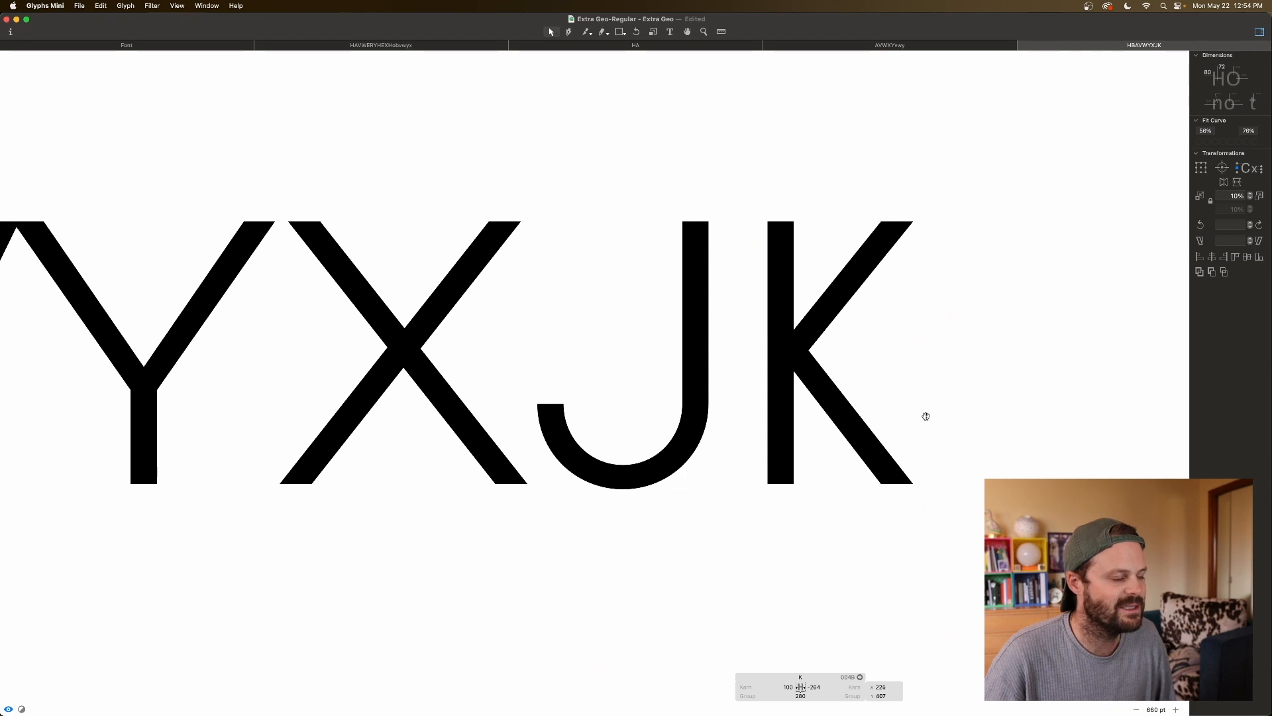
{"action": "key", "text": "l"}
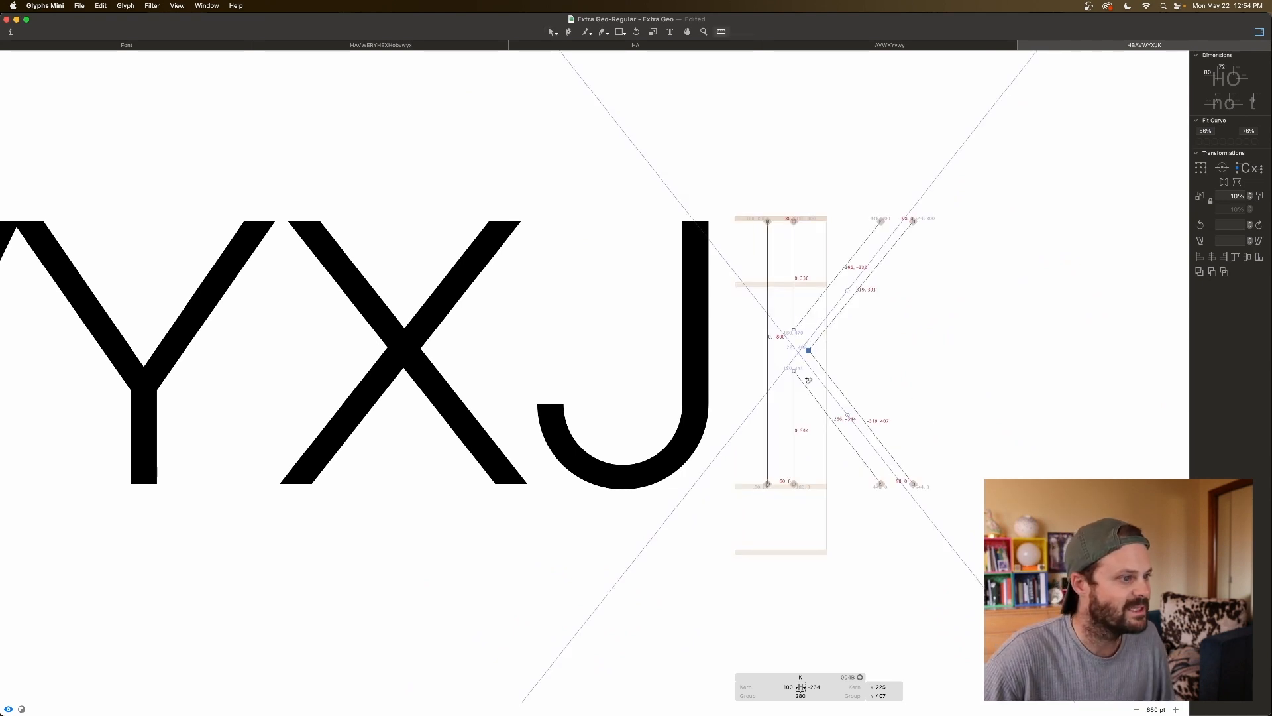
{"action": "key", "text": "space"}
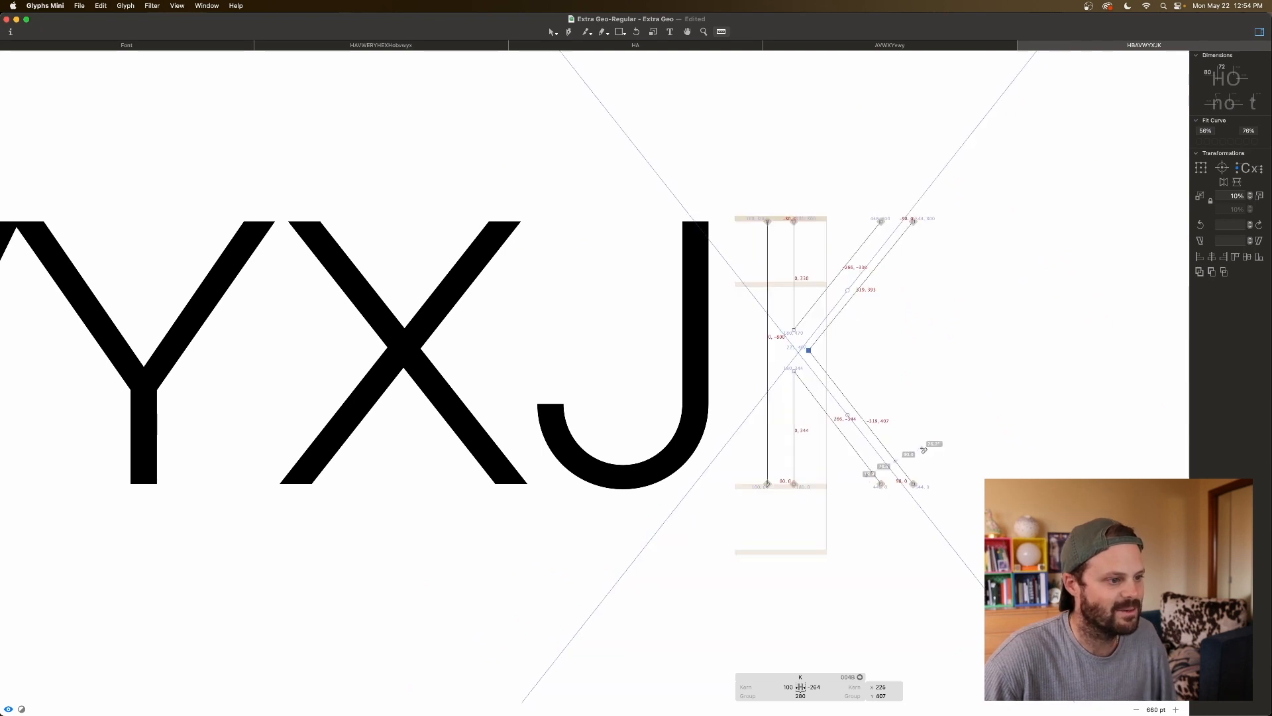
Step: Examine the K beside the neighbouring capitals at a smaller preview size
{"action": "key", "text": "space"}
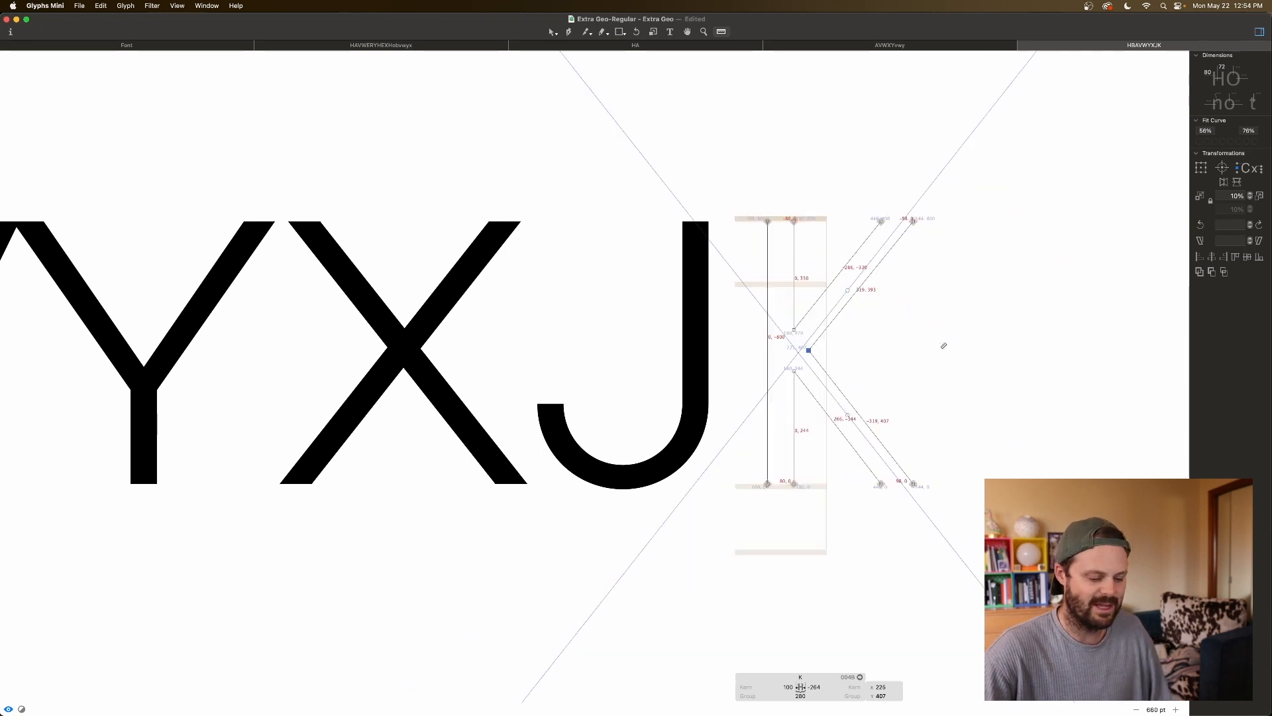
{"action": "key", "text": "super+minus"}
{"action": "key", "text": "super+minus"}
{"action": "key", "text": "super+minus"}
{"action": "key", "text": "super+minus"}
{"action": "key", "text": "super+minus"}
{"action": "key", "text": "space"}
{"action": "scroll", "coordinate": [943, 343], "scroll_direction": "left", "scroll_amount": 4}
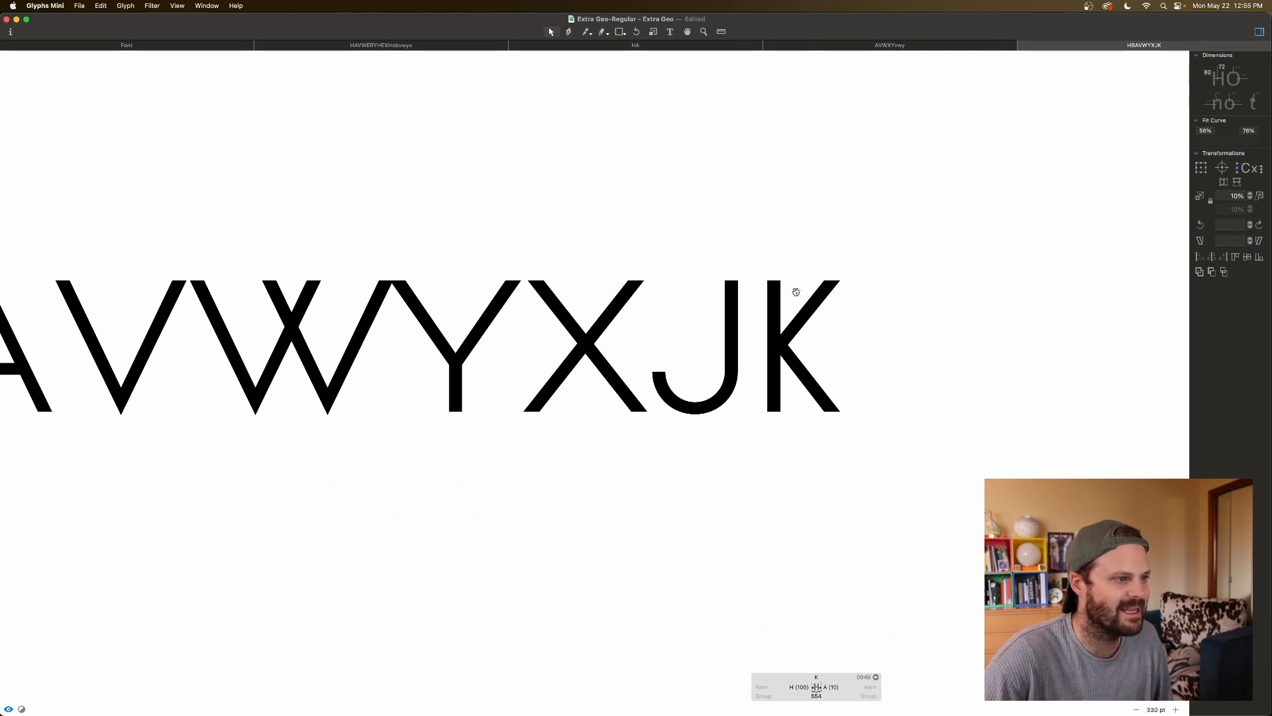
Step: Shift the two nodes at the top end of the K's upper arm 10 units left
{"action": "key", "text": "space"}
{"action": "left_click_drag", "start_coordinate": [811, 425], "coordinate": [811, 425]}
{"action": "left_click_drag", "start_coordinate": [860, 264], "coordinate": [815, 292]}
{"action": "key", "text": "shift+Left"}
{"action": "key", "text": "space"}
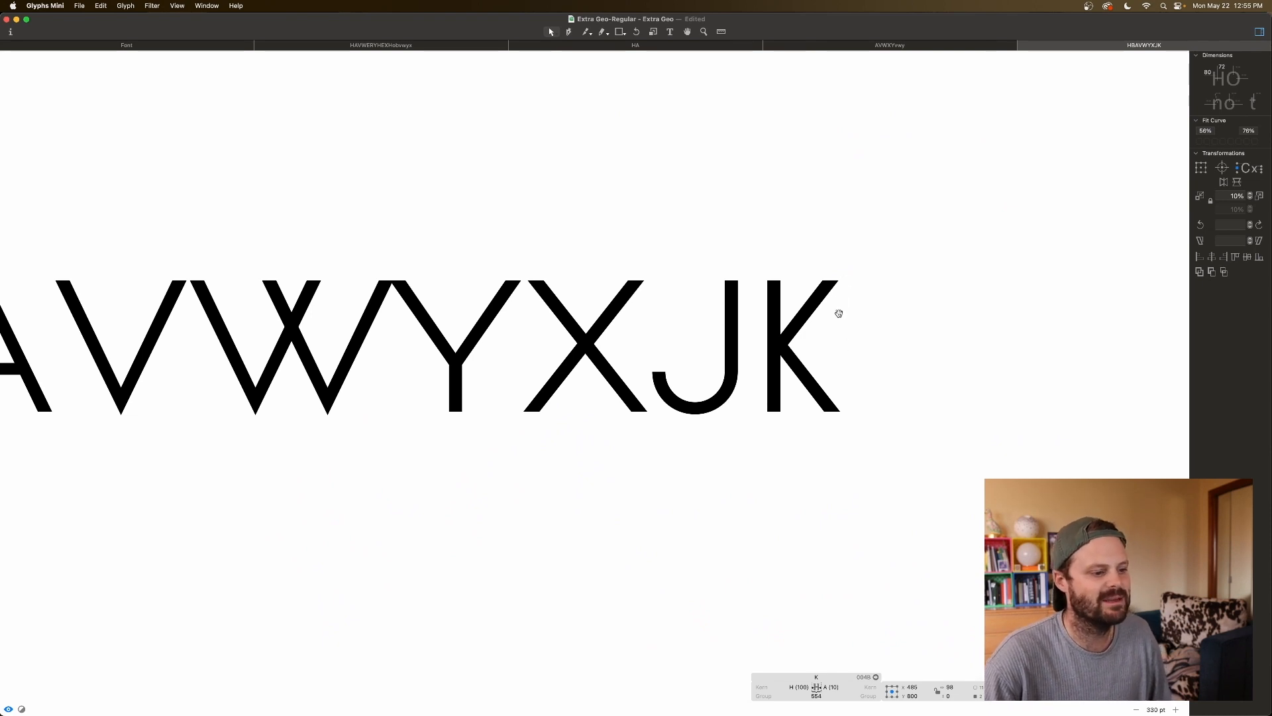
{"action": "scroll", "coordinate": [839, 313], "scroll_direction": "down", "scroll_amount": 5}
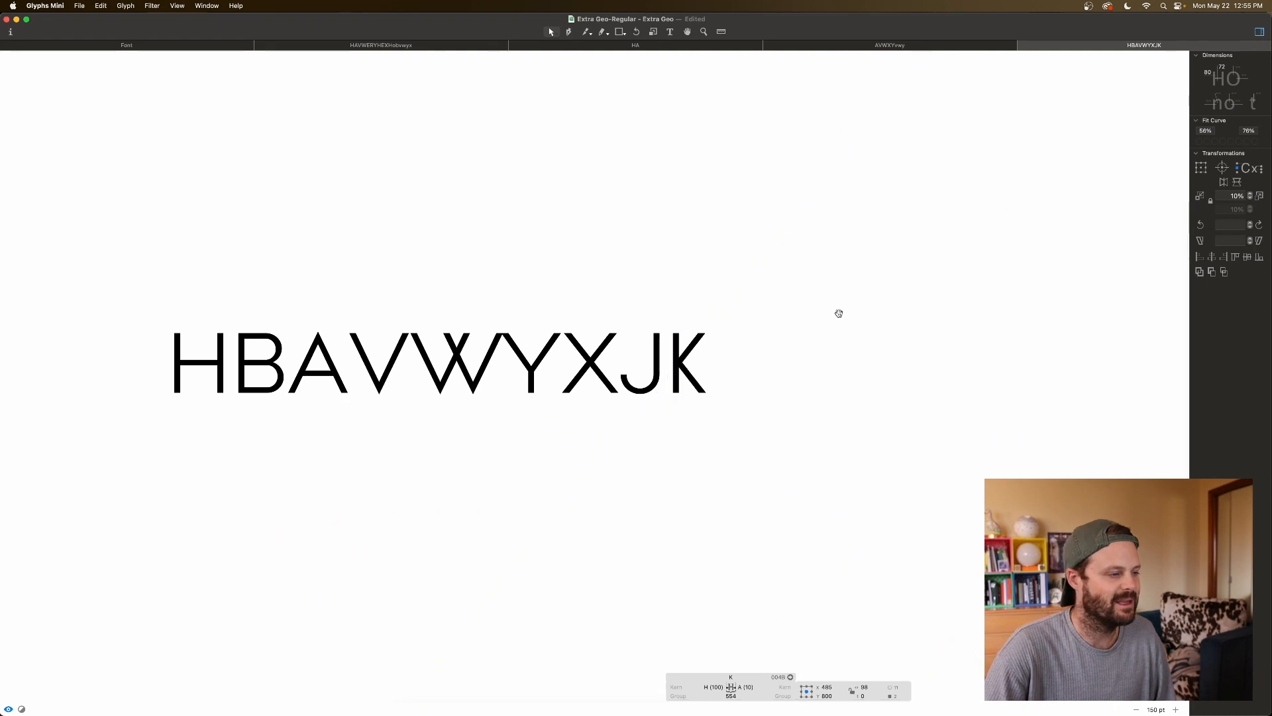
{"action": "scroll", "coordinate": [841, 315], "scroll_direction": "left", "scroll_amount": 5}
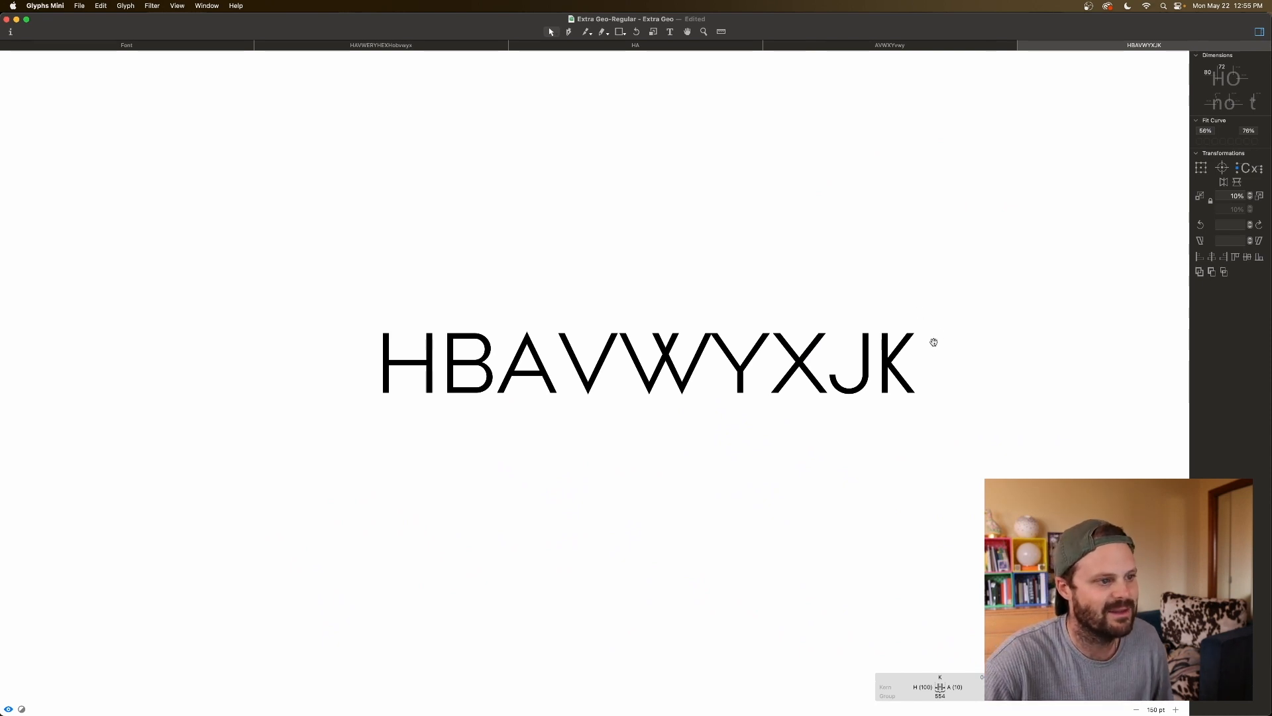
{"action": "double_click", "coordinate": [909, 375]}
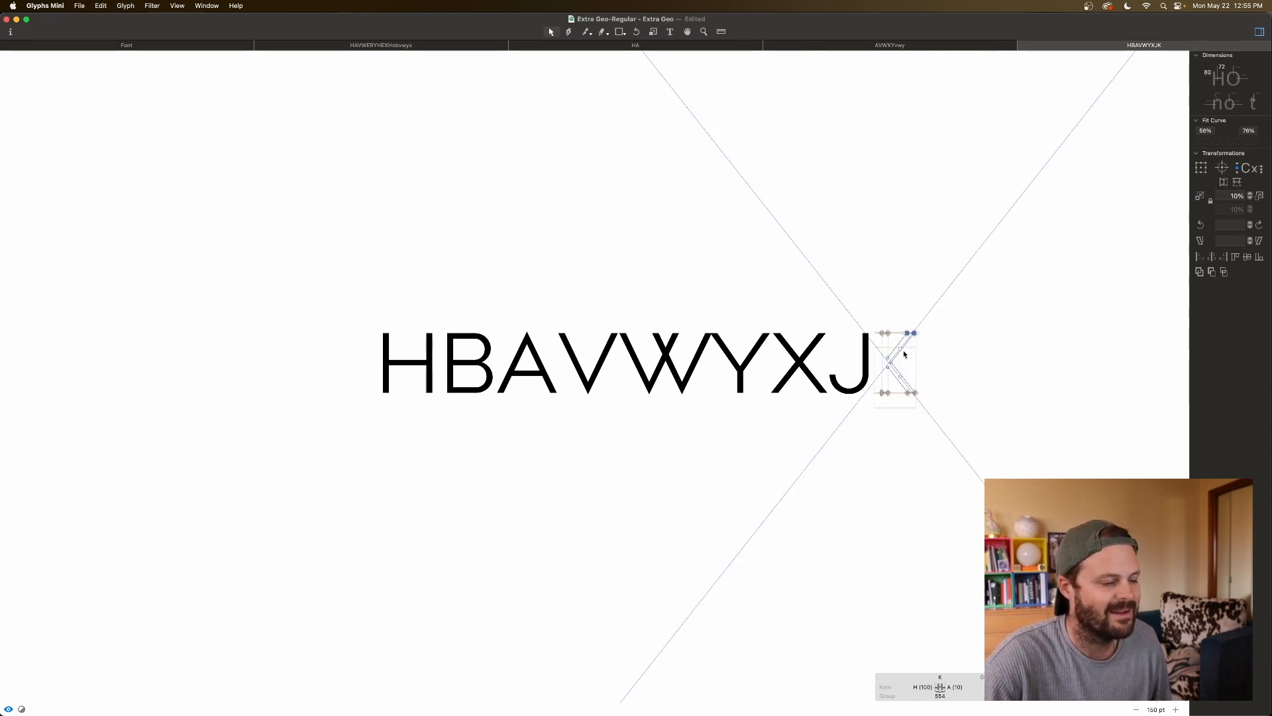
{"action": "key", "text": "space"}
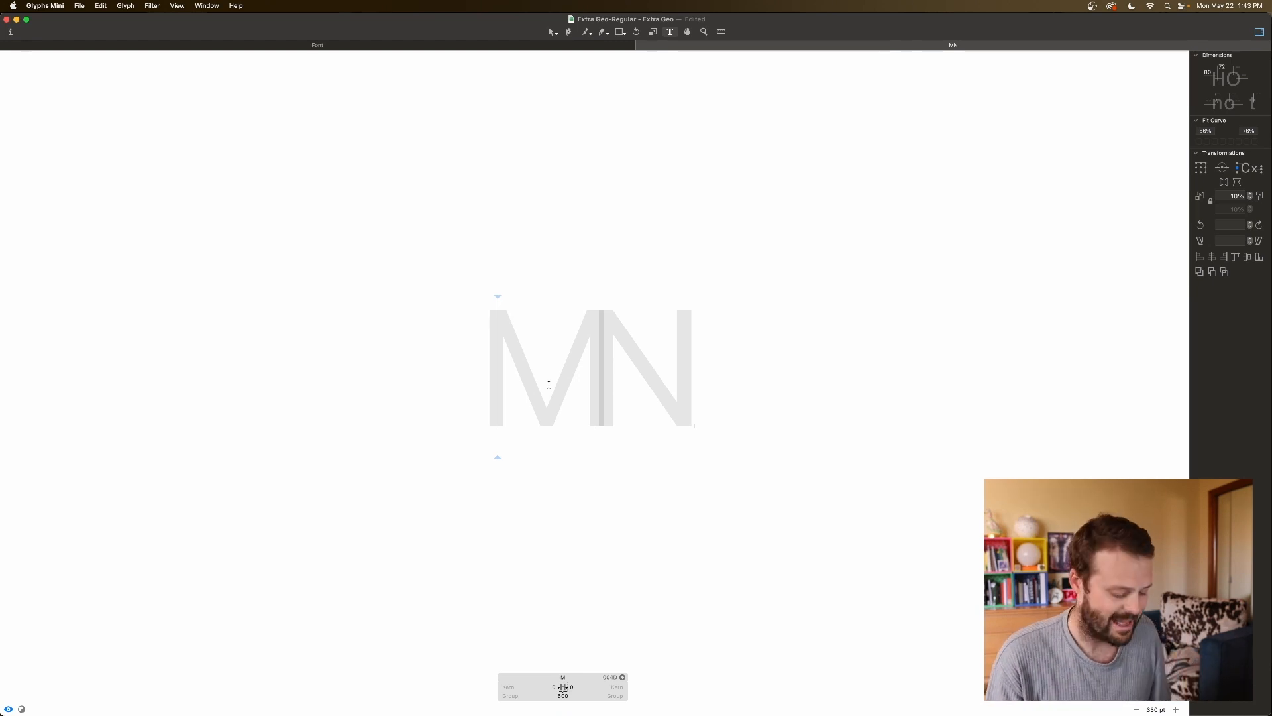
Step: Insert a V before the M and copy its complete outline into the empty M glyph
{"action": "type", "text": "V"}
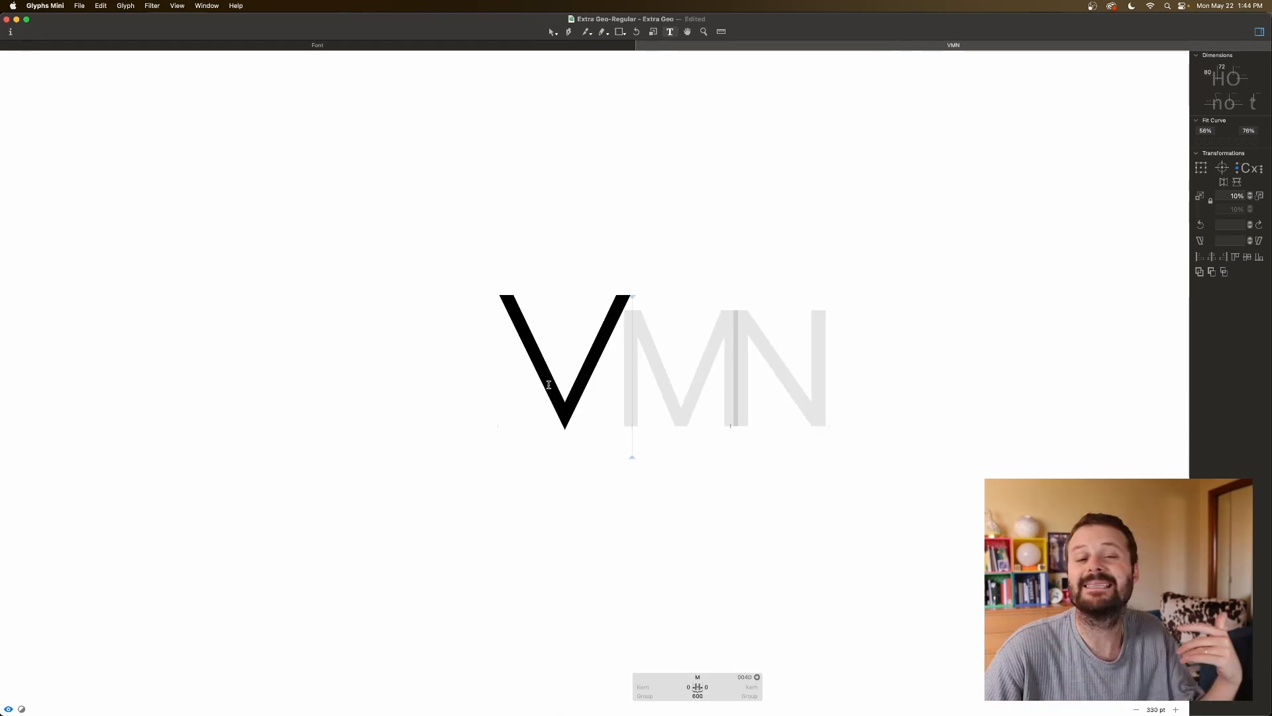
{"action": "double_click", "coordinate": [551, 356]}
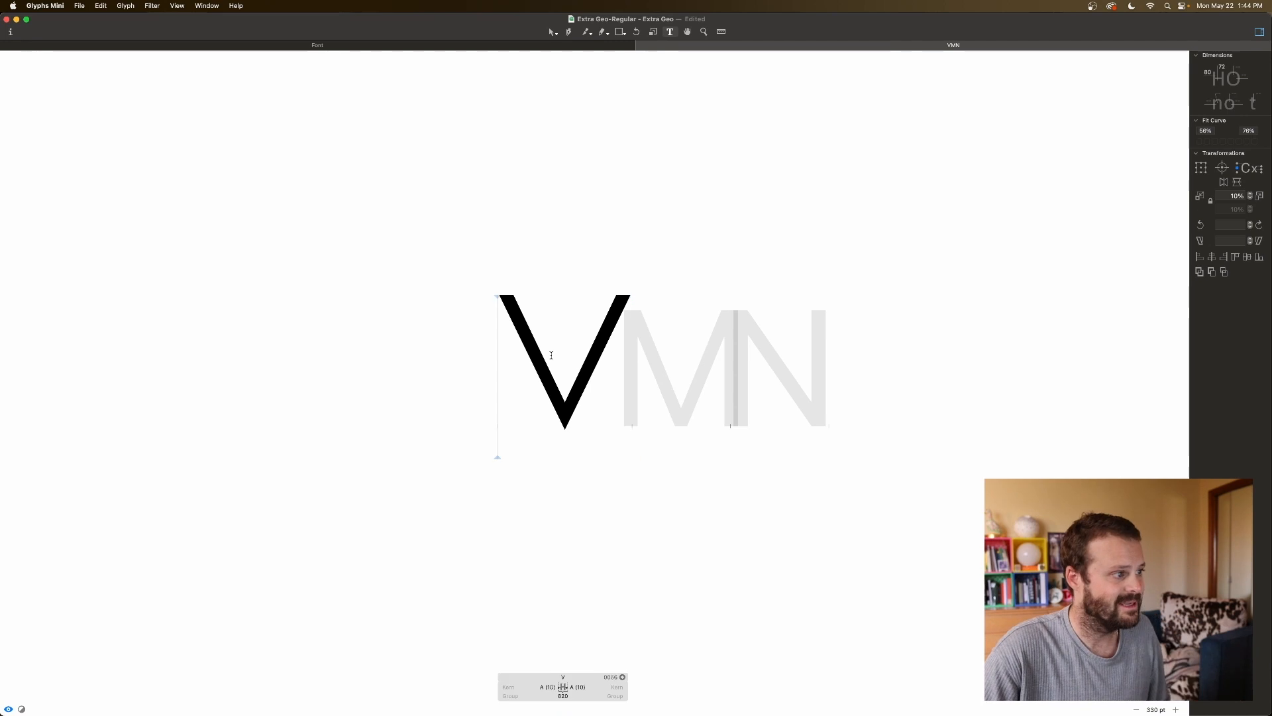
{"action": "key", "text": "super+a"}
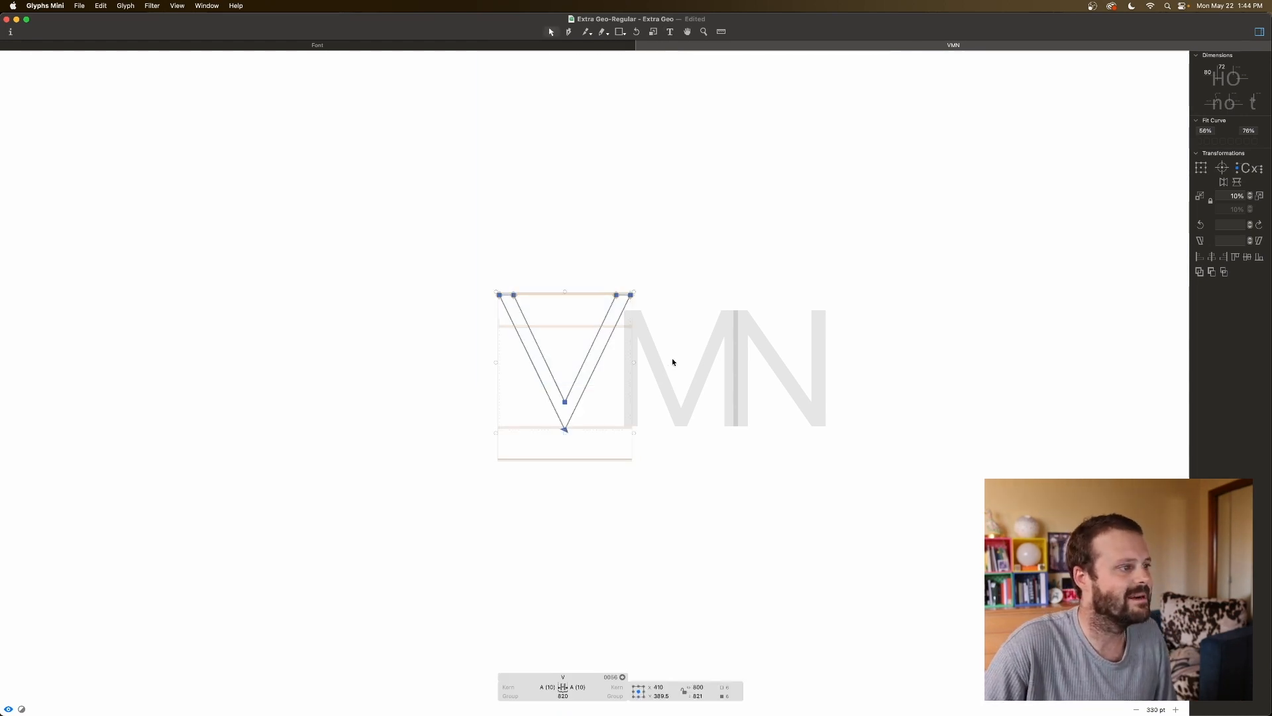
{"action": "left_click_drag", "start_coordinate": [672, 359], "coordinate": [672, 361]}
{"action": "key", "text": "super+v"}
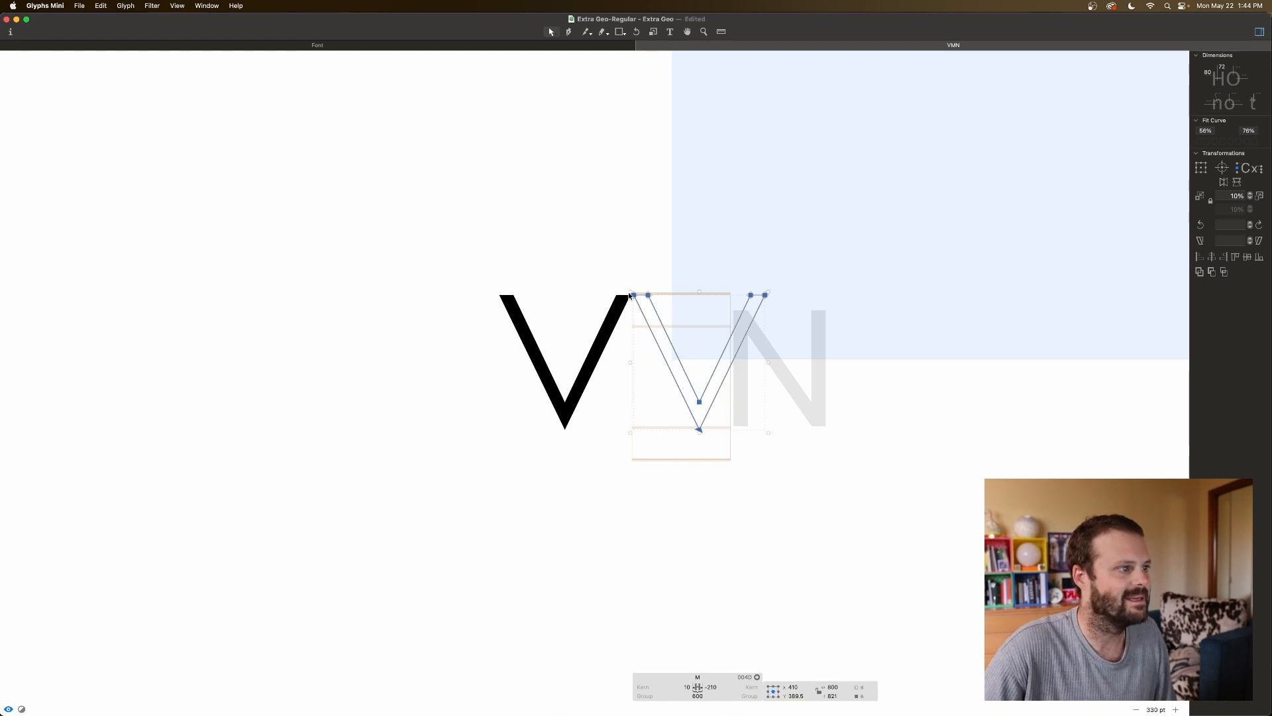
Step: Insert an H between the V and M, and copy its two vertical stems into the M glyph
{"action": "left_click", "coordinate": [670, 31]}
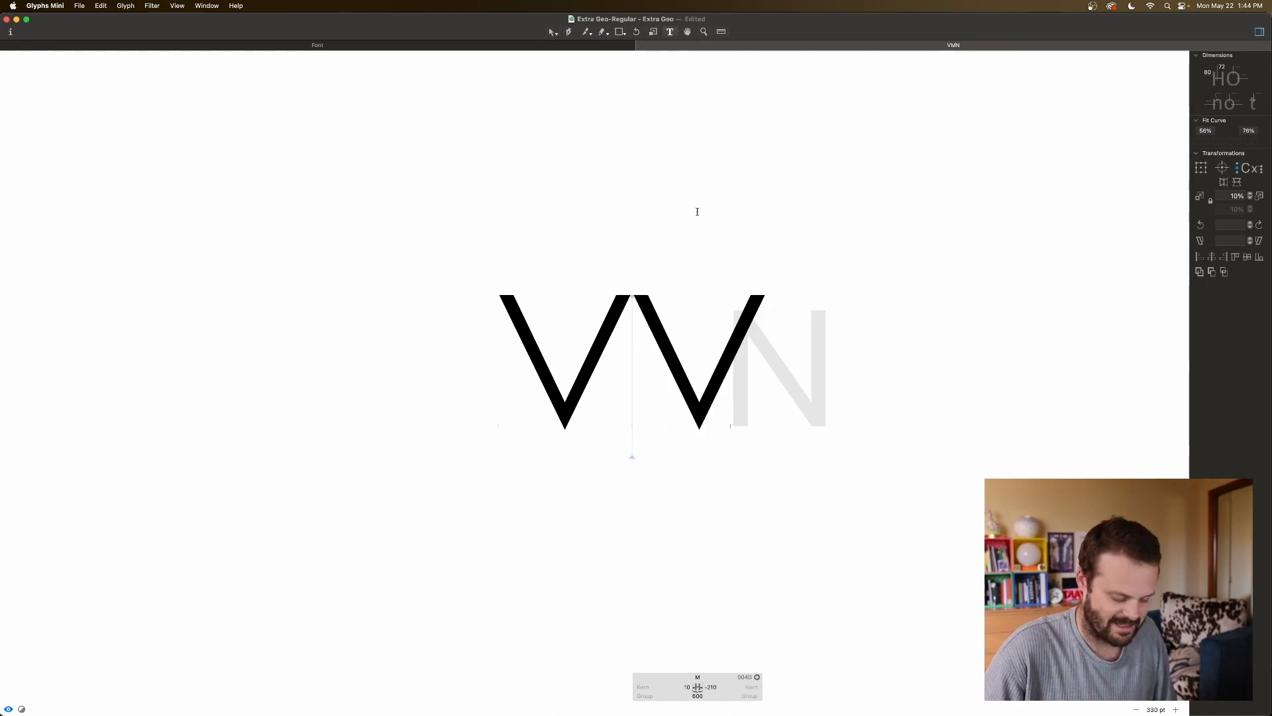
{"action": "type", "text": "H"}
{"action": "double_click", "coordinate": [702, 326]}
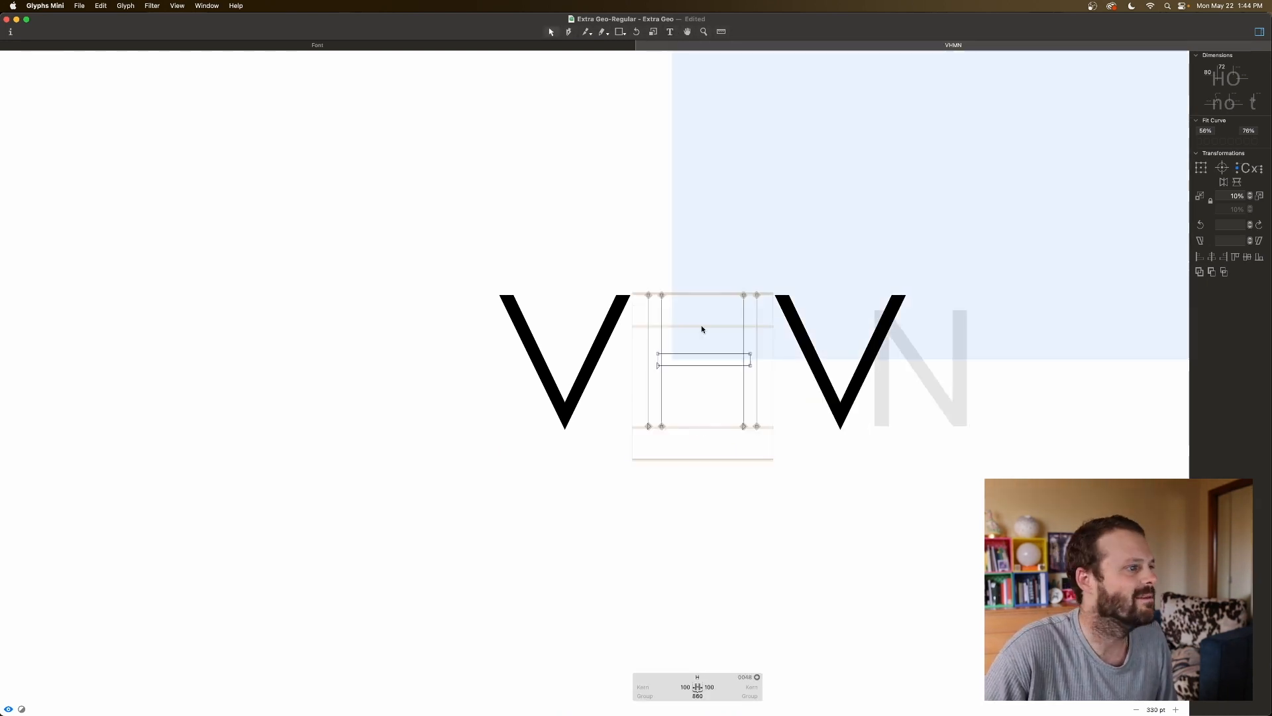
{"action": "double_click", "coordinate": [662, 329]}
{"action": "double_click", "coordinate": [743, 330], "text": "shift"}
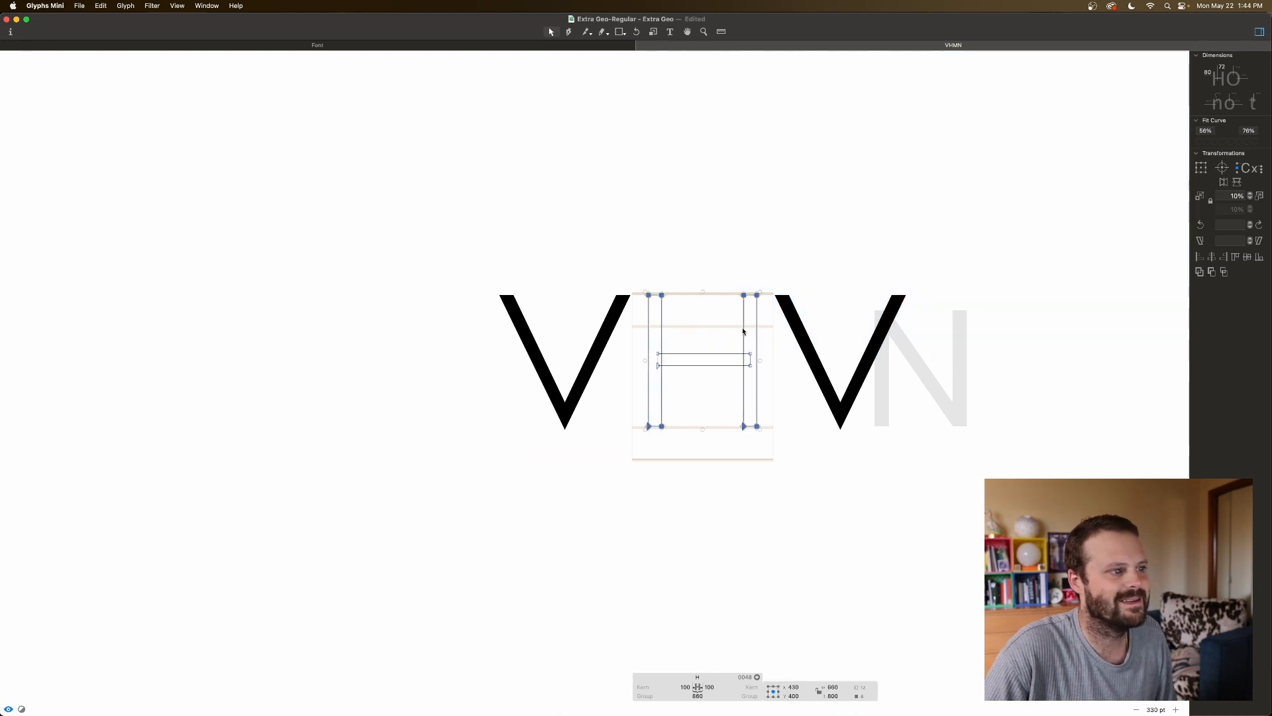
{"action": "double_click", "coordinate": [798, 307]}
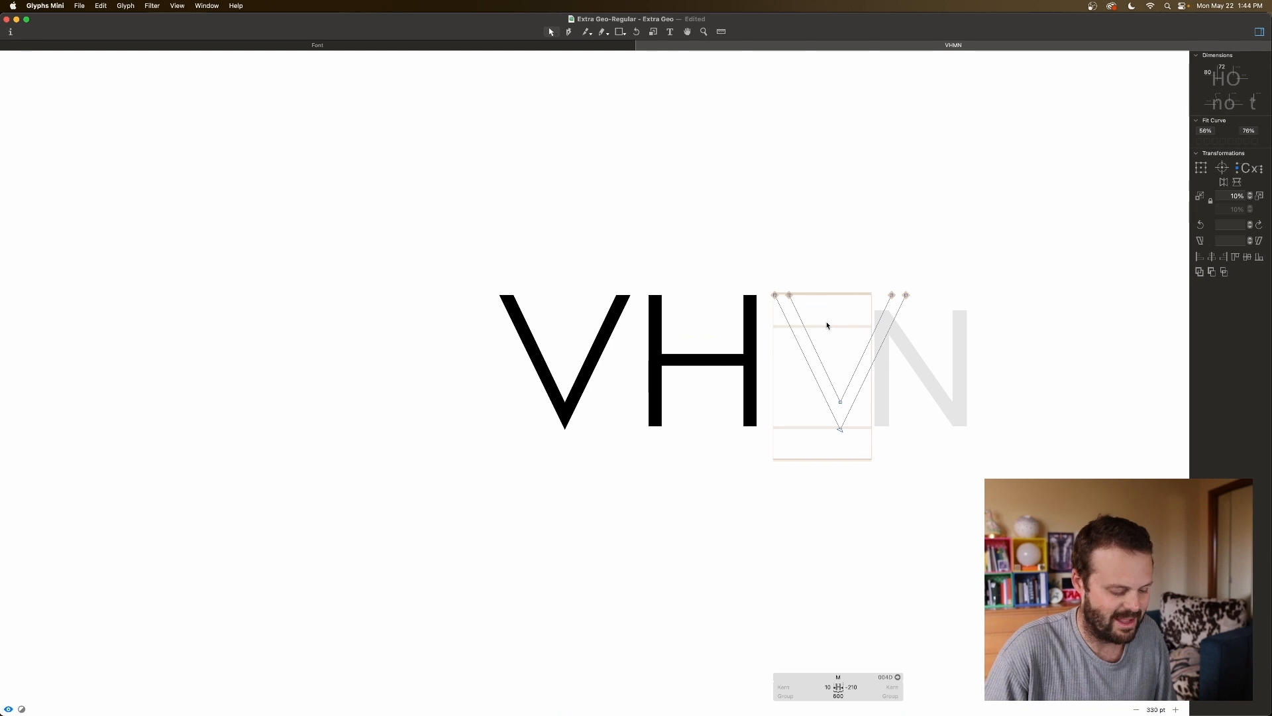
{"action": "key", "text": "super+v"}
Step: Move the M's left stem outward to x 20 so it meets the V's upper left end
{"action": "left_click_drag", "start_coordinate": [803, 310], "coordinate": [833, 331]}
{"action": "left_click", "coordinate": [803, 306]}
{"action": "double_click", "coordinate": [804, 308]}
{"action": "key", "text": "shift+Left"}
{"action": "key", "text": "space"}
{"action": "key", "text": "shift+Left"}
{"action": "key", "text": "shift+Left"}
{"action": "key", "text": "shift+Left"}
{"action": "key", "text": "shift+Left"}
{"action": "key", "text": "shift+Left"}
{"action": "key", "text": "shift+Left"}
{"action": "key", "text": "shift+Left"}
{"action": "key", "text": "shift+Left"}
{"action": "key", "text": "shift+Left"}
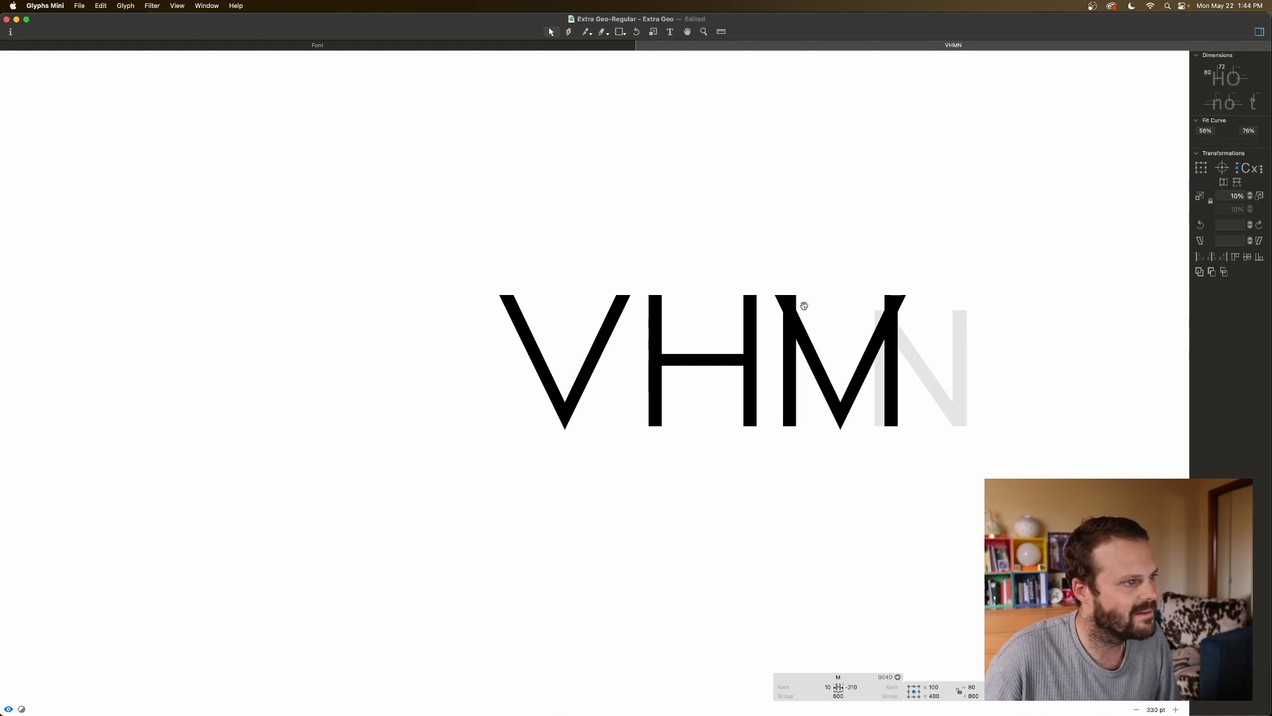
{"action": "key", "text": "shift+Left"}
{"action": "key", "text": "shift+Left"}
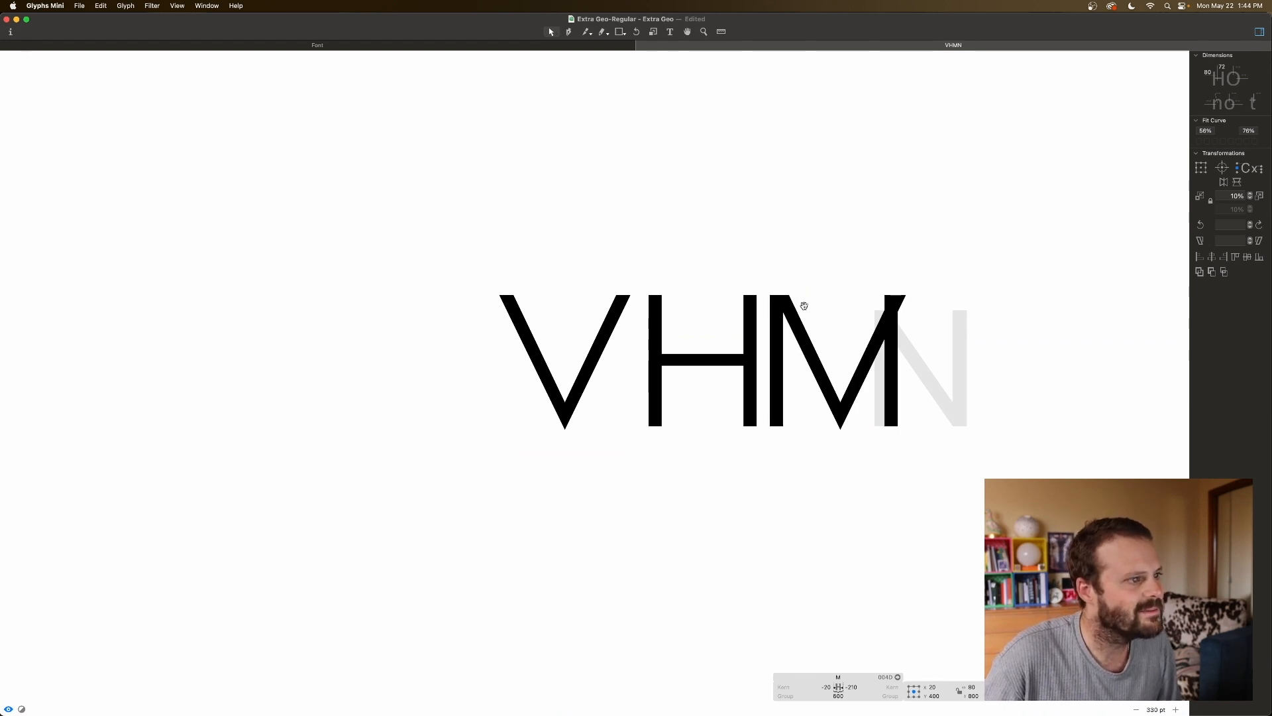
{"action": "key", "text": "shift+Right"}
{"action": "key", "text": "shift+Left"}
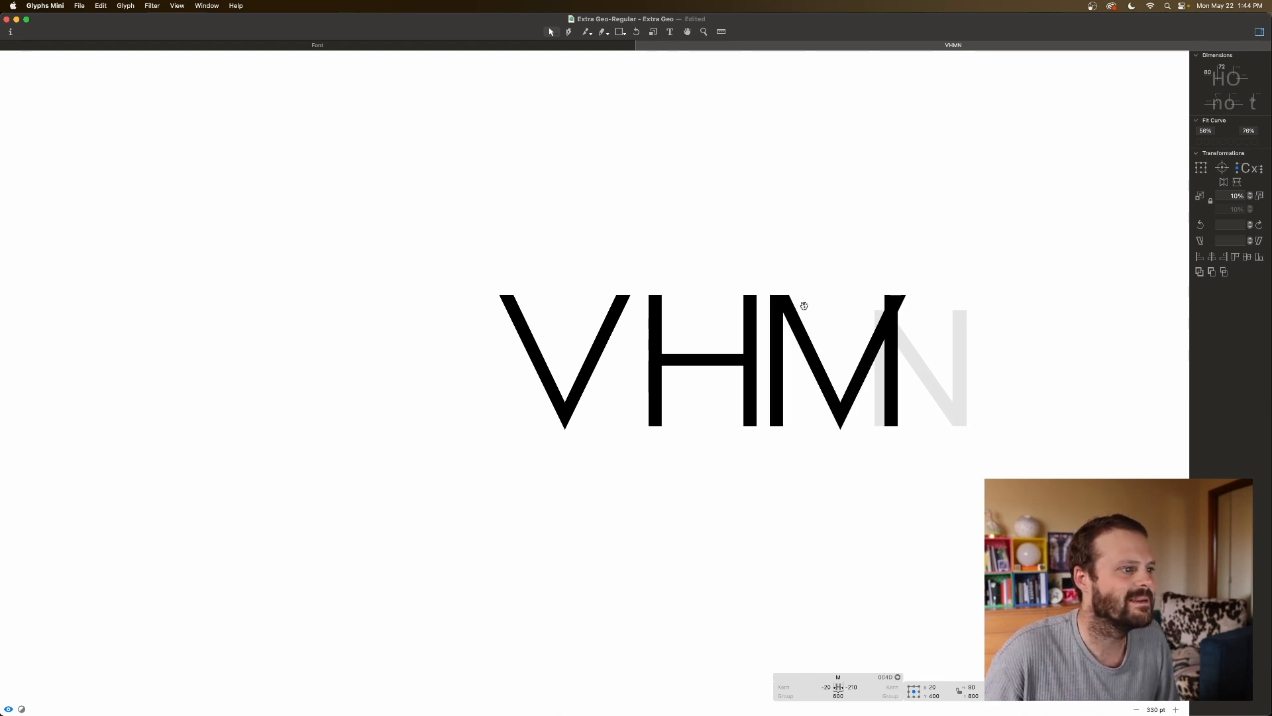
Step: Move the M's right stem outward to meet the V's upper right end, mirroring the left stem
{"action": "key", "text": "super+plus"}
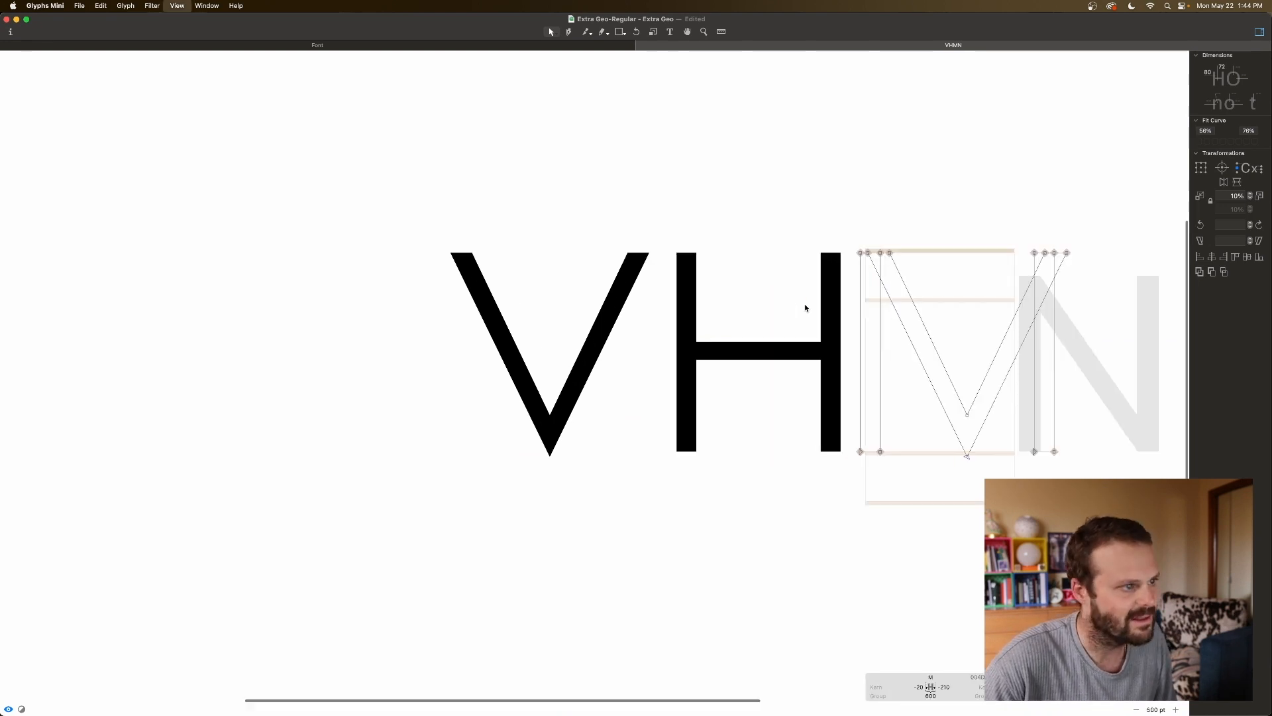
{"action": "scroll", "coordinate": [799, 309], "scroll_direction": "right", "scroll_amount": 2}
{"action": "left_click_drag", "start_coordinate": [852, 202], "coordinate": [868, 222]}
{"action": "scroll", "coordinate": [941, 239], "scroll_direction": "right", "scroll_amount": 10}
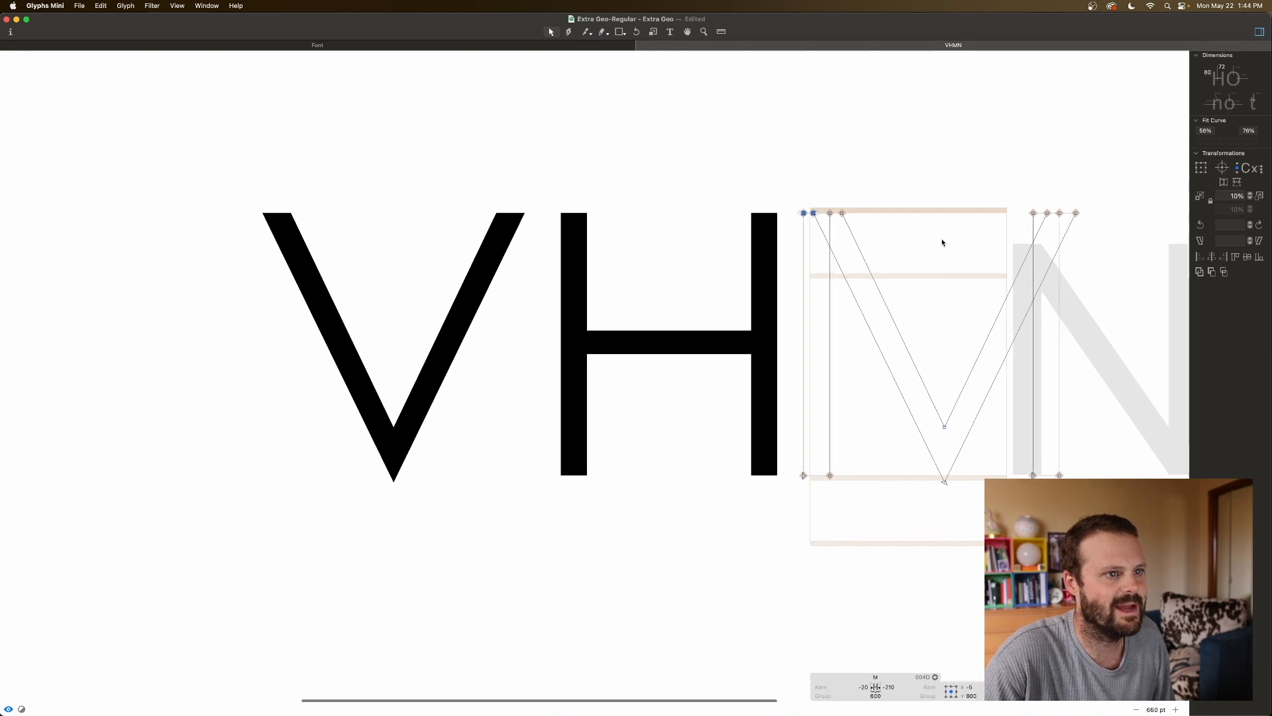
{"action": "left_click_drag", "start_coordinate": [952, 206], "coordinate": [907, 225]}
{"action": "double_click", "coordinate": [906, 302]}
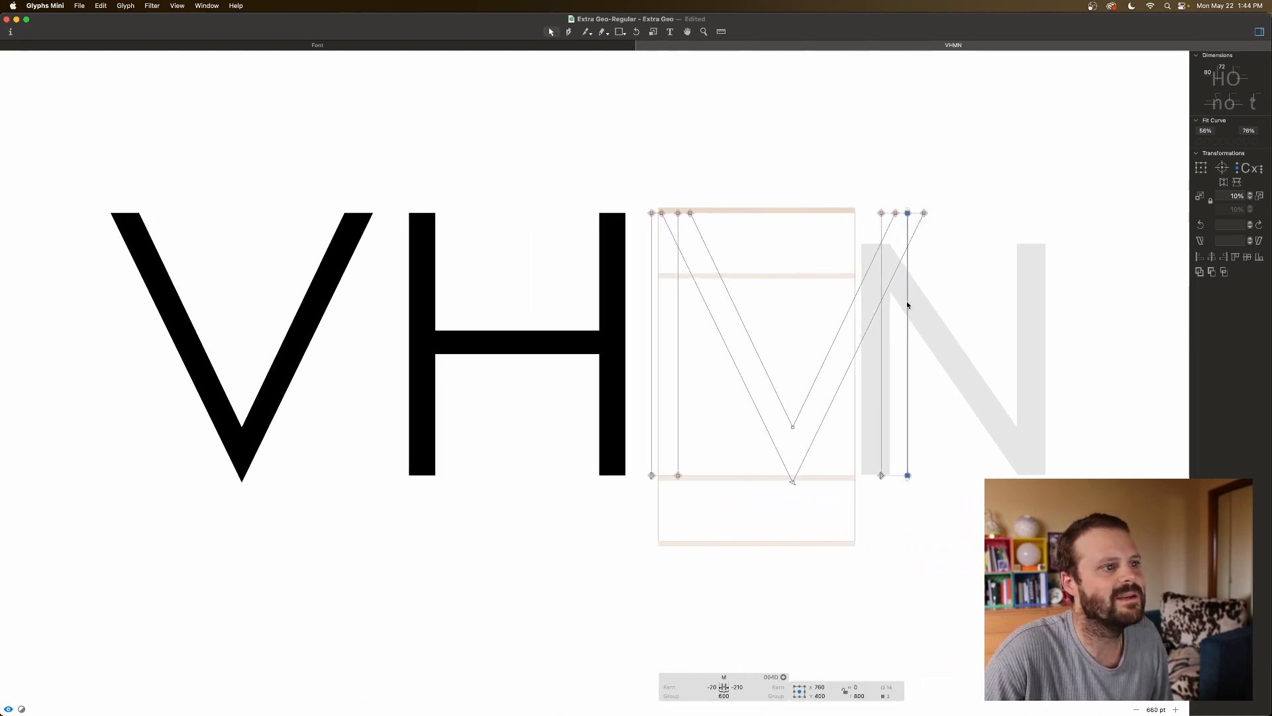
{"action": "key", "text": "shift+Right"}
{"action": "key", "text": "shift+Right"}
{"action": "key", "text": "shift+Right"}
{"action": "key", "text": "shift+Right"}
{"action": "key", "text": "shift+Right"}
{"action": "key", "text": "shift+Right"}
{"action": "key", "text": "shift+Right"}
{"action": "key", "text": "shift+Right"}
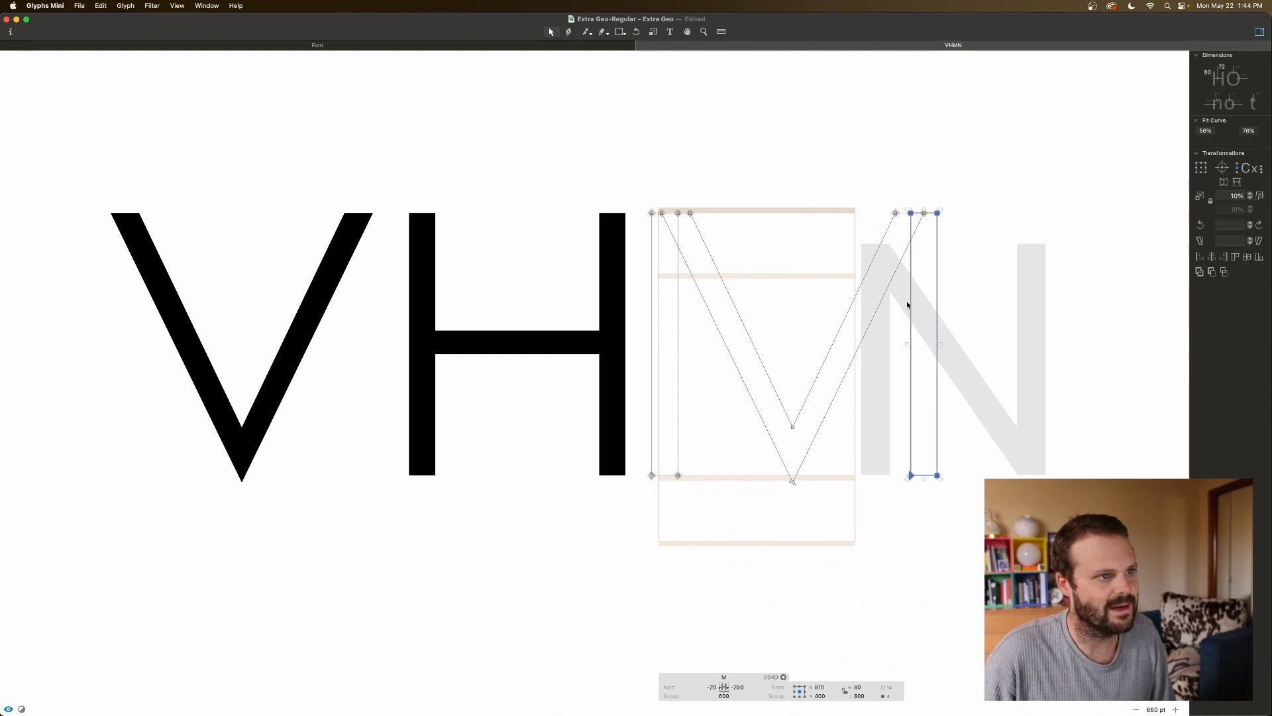
Step: Set the M's left and right sidebearings to match H
{"action": "key", "text": "space"}
{"action": "left_click", "coordinate": [715, 686]}
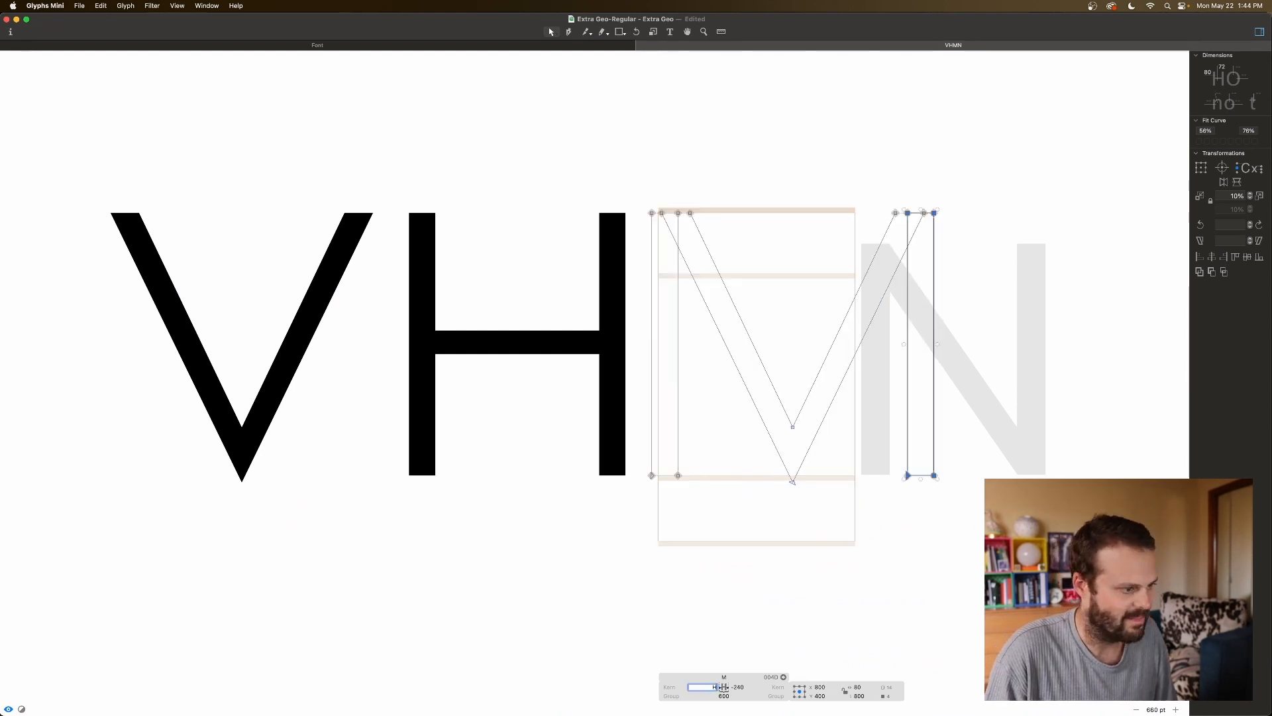
{"action": "key", "text": "Tab"}
{"action": "type", "text": "H"}
{"action": "key", "text": "Return"}
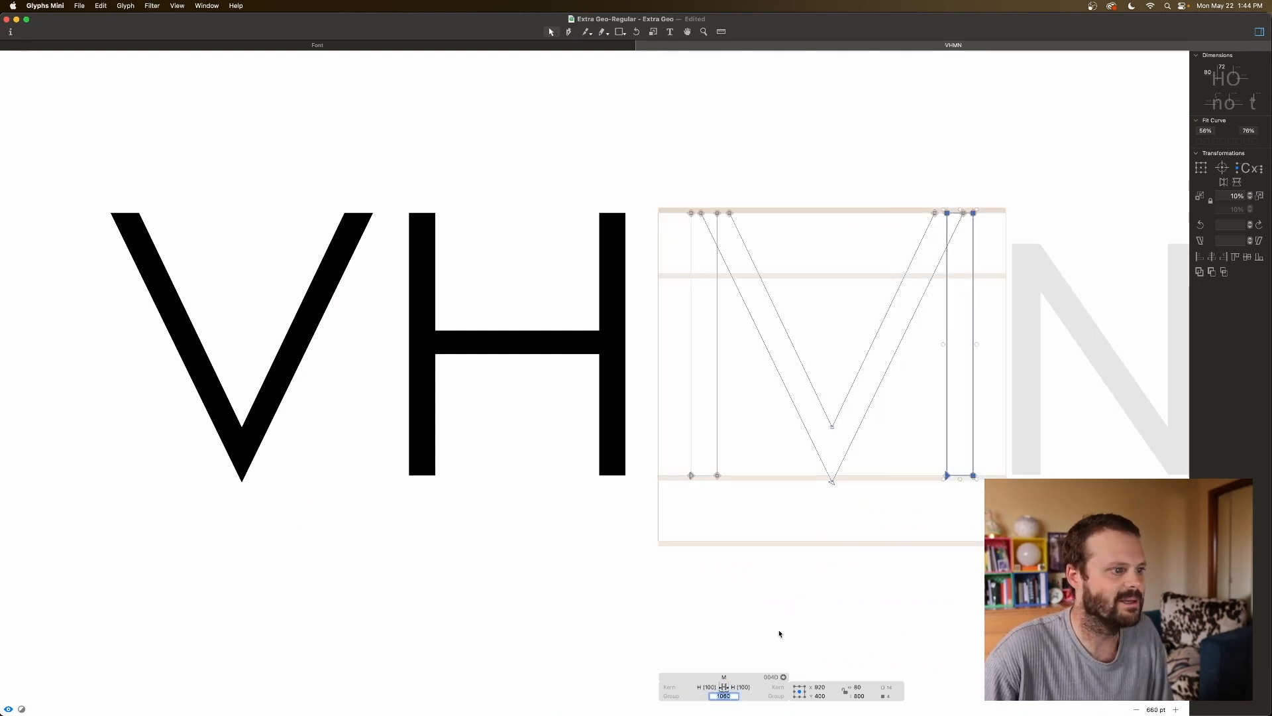
{"action": "left_click", "coordinate": [778, 488]}
{"action": "key", "text": "space"}
{"action": "key", "text": "space"}
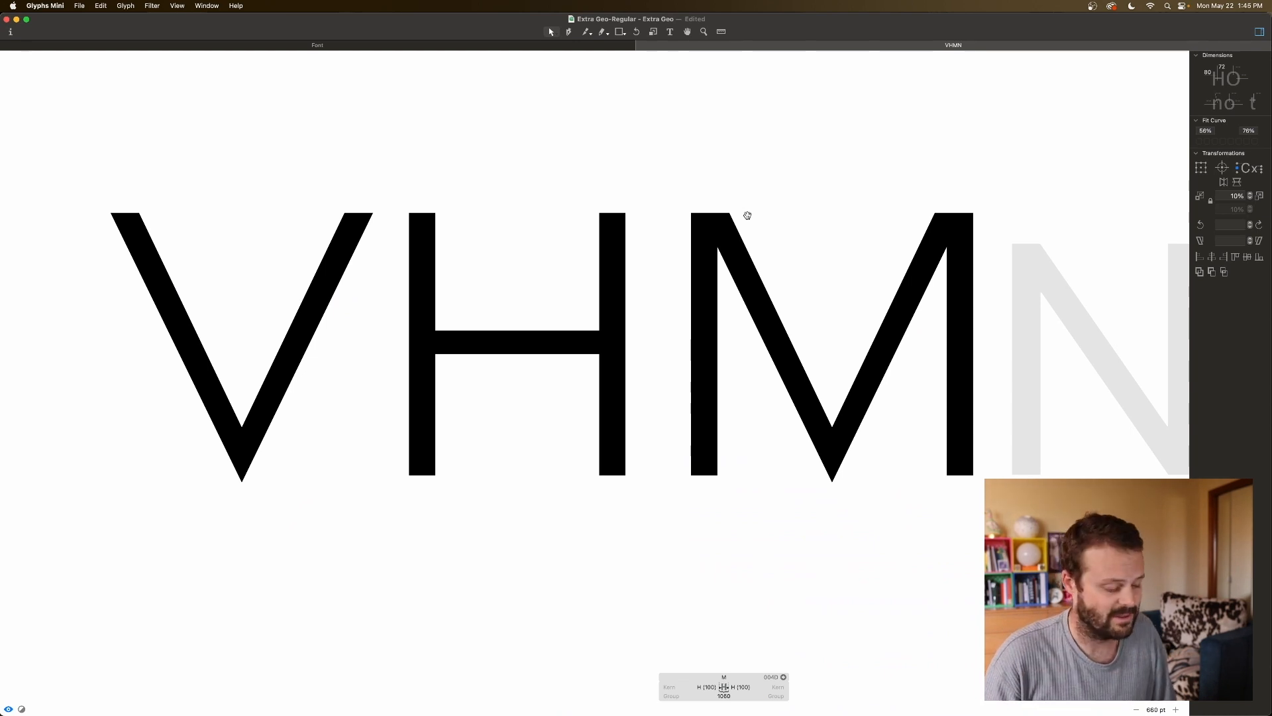
Step: Delete both vertical stems from the M glyph
{"action": "double_click", "coordinate": [718, 301]}
{"action": "key", "text": "Delete"}
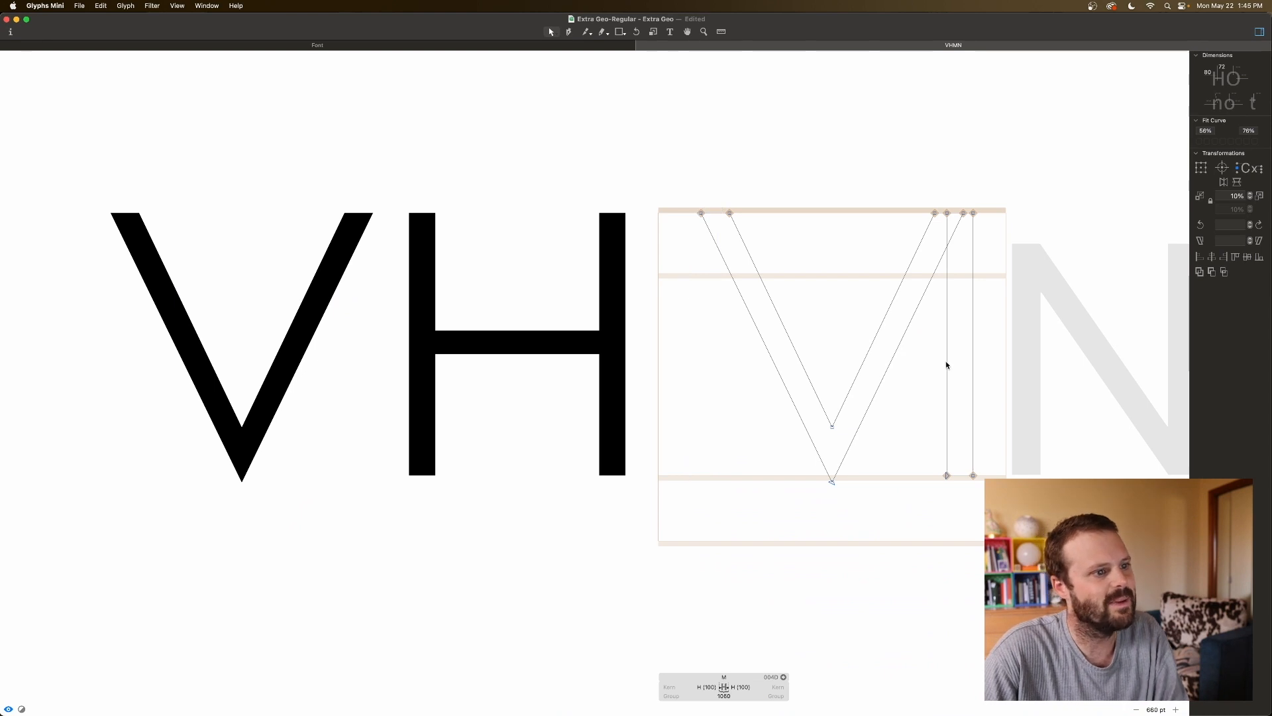
{"action": "double_click", "coordinate": [947, 362]}
{"action": "key", "text": "Delete"}
Step: Flip the V outline inside the M glyph vertically
{"action": "double_click", "coordinate": [894, 356]}
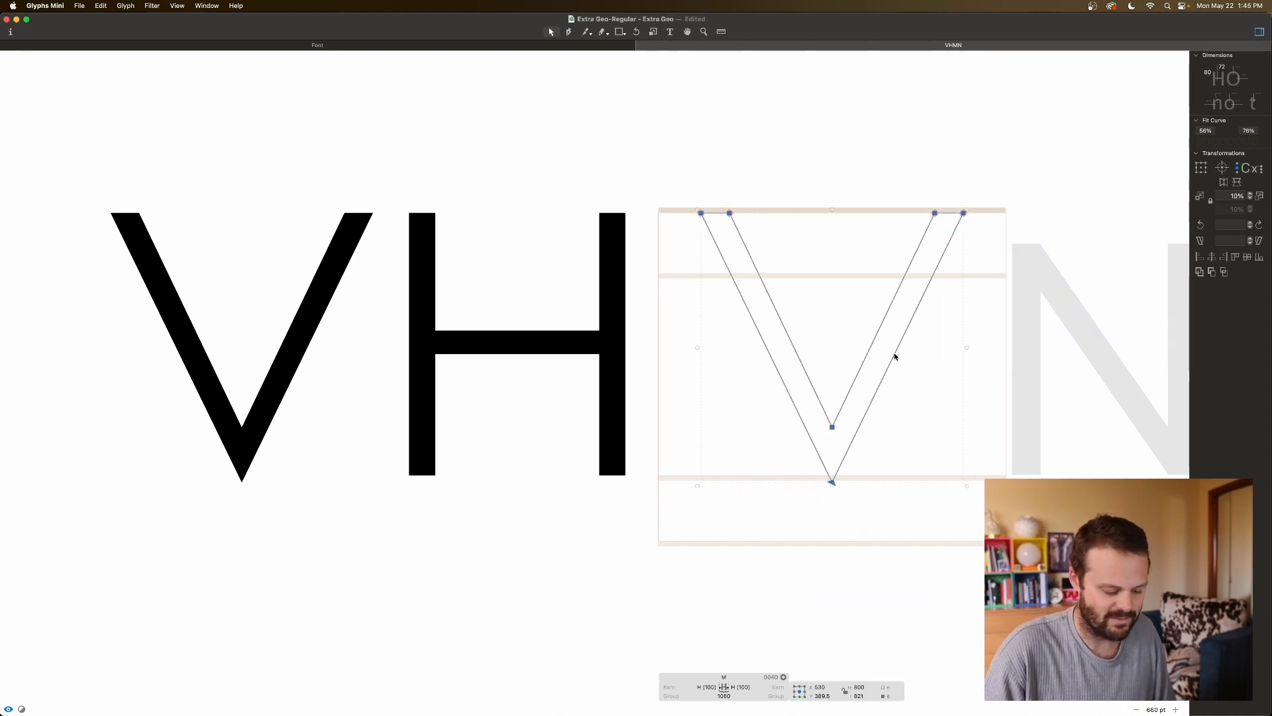
{"action": "key", "text": "super+c"}
{"action": "key", "text": "super+v"}
{"action": "scroll", "coordinate": [894, 355], "scroll_direction": "left", "scroll_amount": 4}
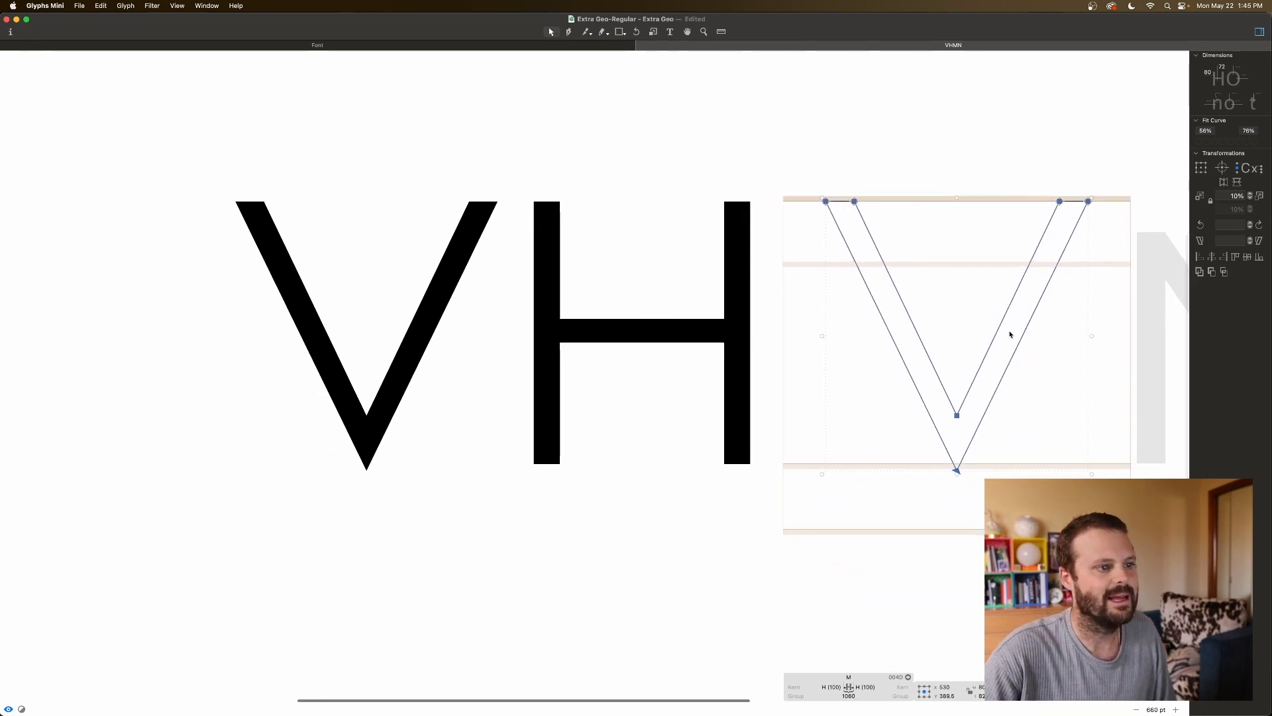
{"action": "left_click", "coordinate": [1237, 182]}
Step: Narrow the inverted V by moving each foot 100 units inward, and lower its inner apex node to y 623
{"action": "left_click_drag", "start_coordinate": [1126, 438], "coordinate": [1020, 477]}
{"action": "key", "text": "super+Left"}
{"action": "left_click_drag", "start_coordinate": [915, 438], "coordinate": [785, 511]}
{"action": "key", "text": "super+Right"}
{"action": "left_click_drag", "start_coordinate": [1007, 233], "coordinate": [893, 272]}
{"action": "key", "text": "shift+Down"}
{"action": "key", "text": "shift+Down"}
{"action": "key", "text": "shift+Down"}
{"action": "key", "text": "shift+Down"}
{"action": "key", "text": "space"}
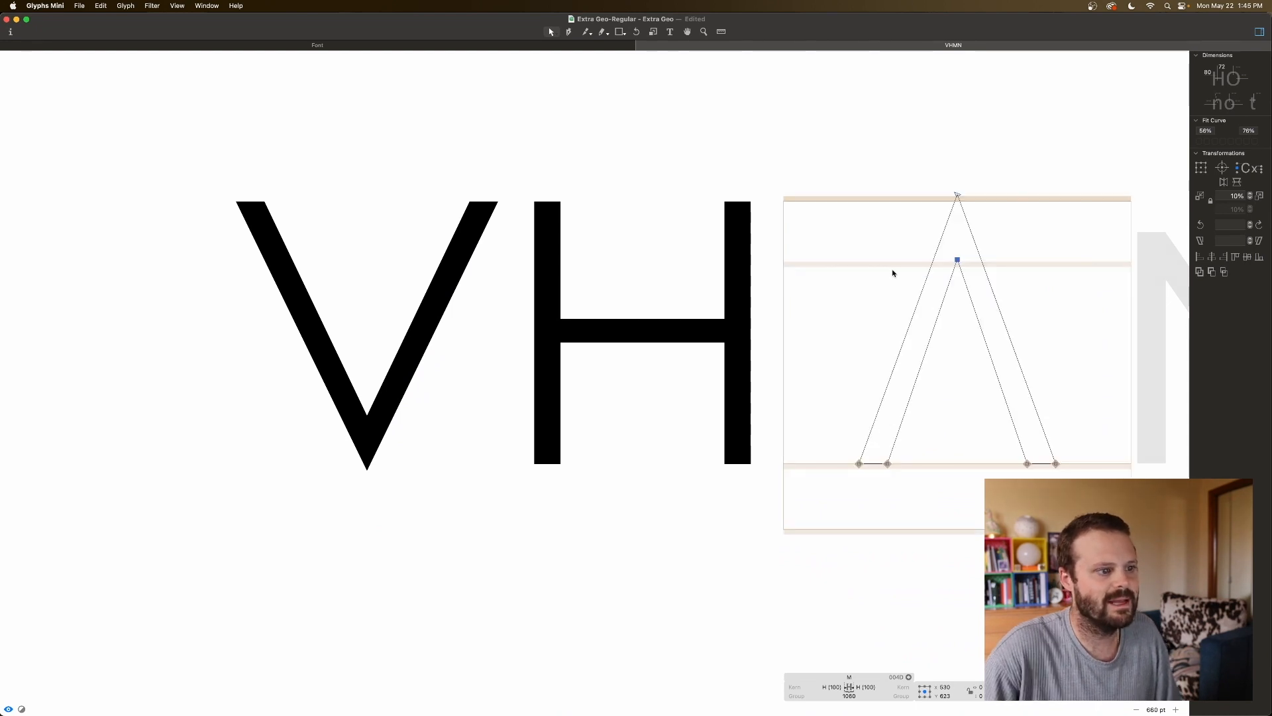
Step: Thin both feet of the inverted V, placing the left inner foot node at x 312 and the right one symmetrically
{"action": "left_click_drag", "start_coordinate": [932, 444], "coordinate": [877, 472]}
{"action": "key", "text": "space"}
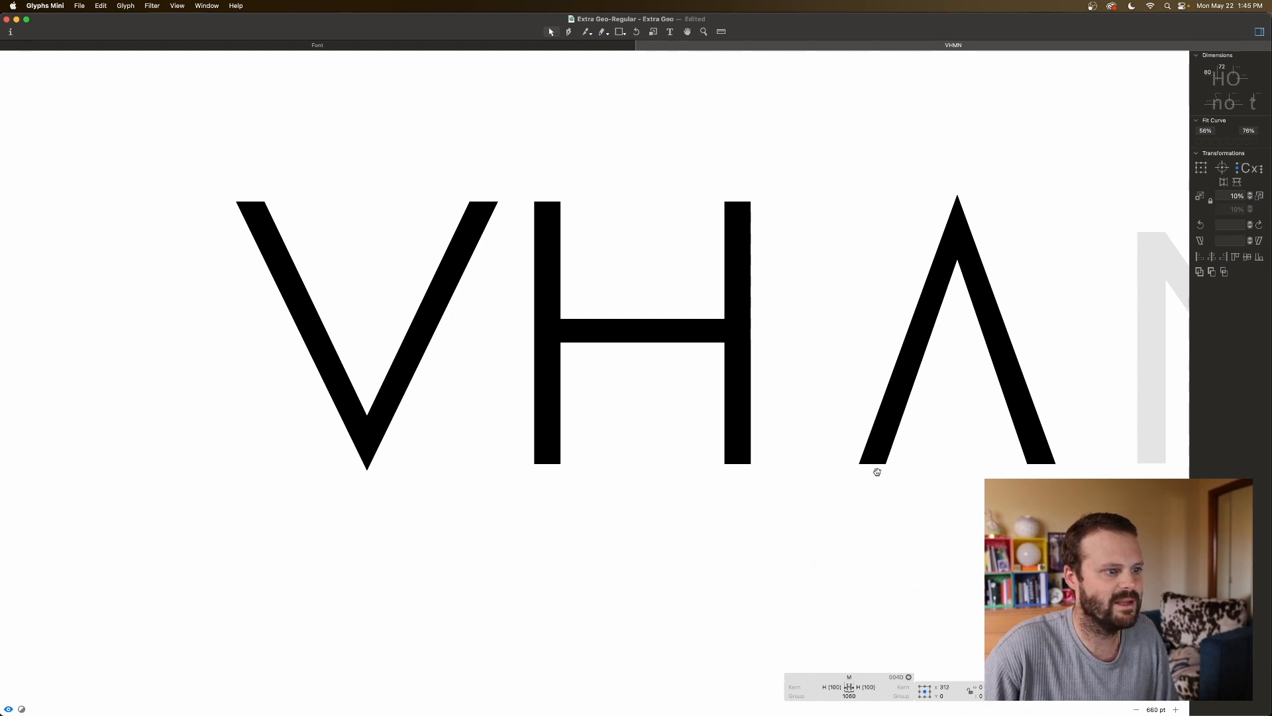
{"action": "left_click", "coordinate": [1027, 464]}
{"action": "key", "text": "space"}
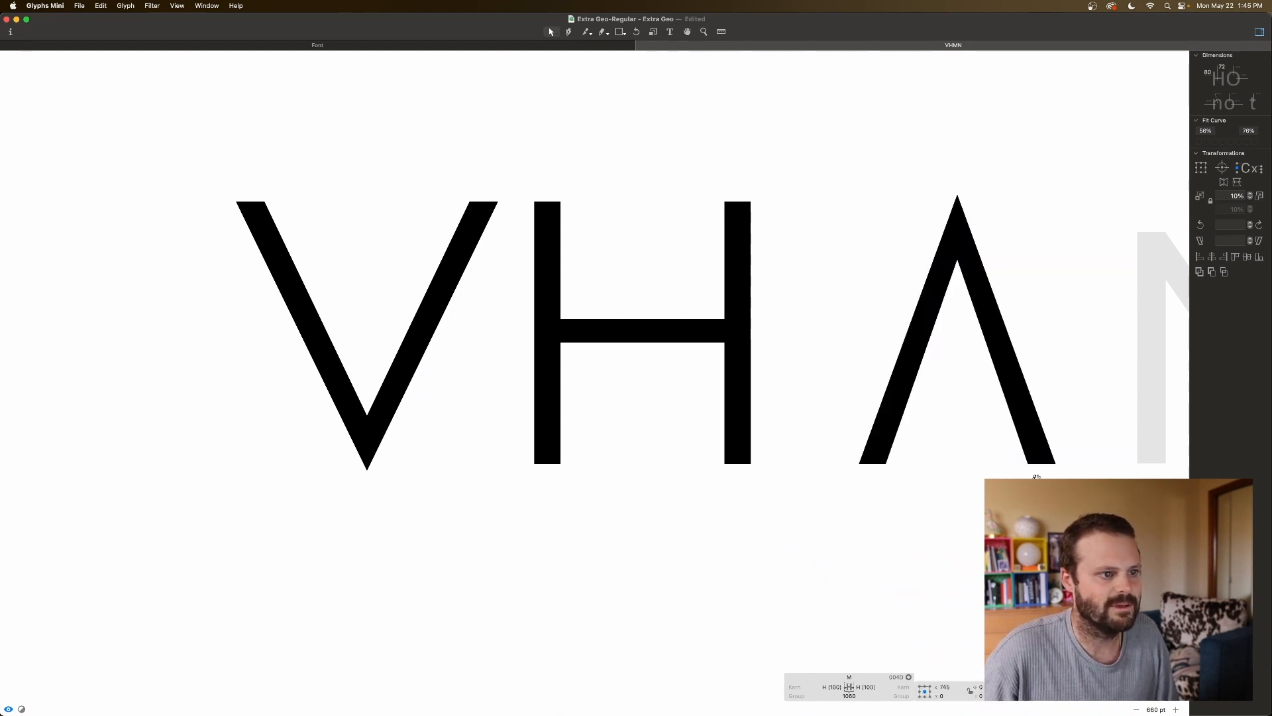
Step: Duplicate the inverted V in the M glyph and shift the copy right until the adjoining feet overlap
{"action": "left_click", "coordinate": [1042, 379]}
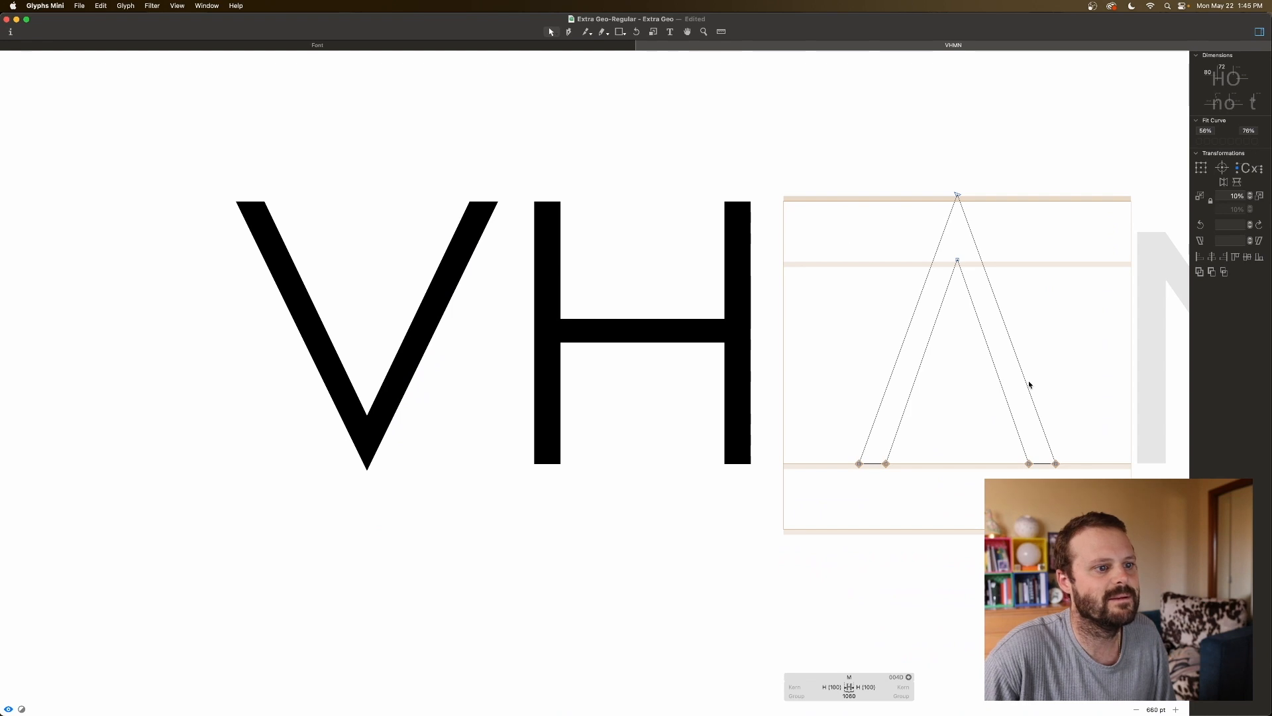
{"action": "double_click", "coordinate": [1027, 382]}
{"action": "key", "text": "shift+Right"}
{"action": "key", "text": "shift+Right"}
{"action": "key", "text": "shift+Right"}
{"action": "key", "text": "shift+Right"}
{"action": "key", "text": "shift+Right"}
{"action": "key", "text": "shift+Right"}
{"action": "key", "text": "shift+Right"}
{"action": "key", "text": "shift+Right"}
{"action": "key", "text": "shift+Right"}
{"action": "key", "text": "shift+Right"}
{"action": "key", "text": "shift+Right"}
{"action": "key", "text": "shift+Right"}
{"action": "key", "text": "shift+Right"}
{"action": "key", "text": "shift+Right"}
{"action": "key", "text": "shift+Right"}
{"action": "key", "text": "shift+Right"}
{"action": "key", "text": "shift+Right"}
{"action": "key", "text": "shift+Right"}
{"action": "key", "text": "shift+Right"}
{"action": "key", "text": "shift+Right"}
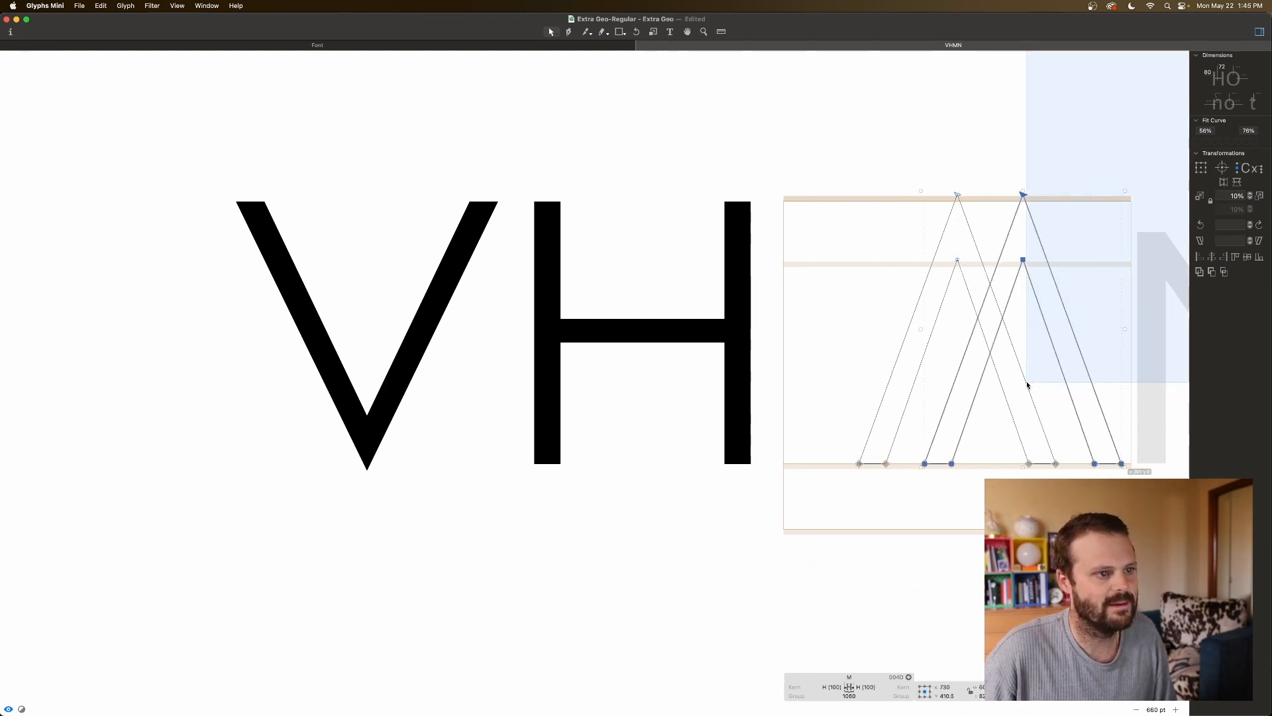
{"action": "key", "text": "space"}
Step: Fine-tune the copied inverted V horizontally to x 1049 so the two middle feet coincide
{"action": "key", "text": "shift+Left"}
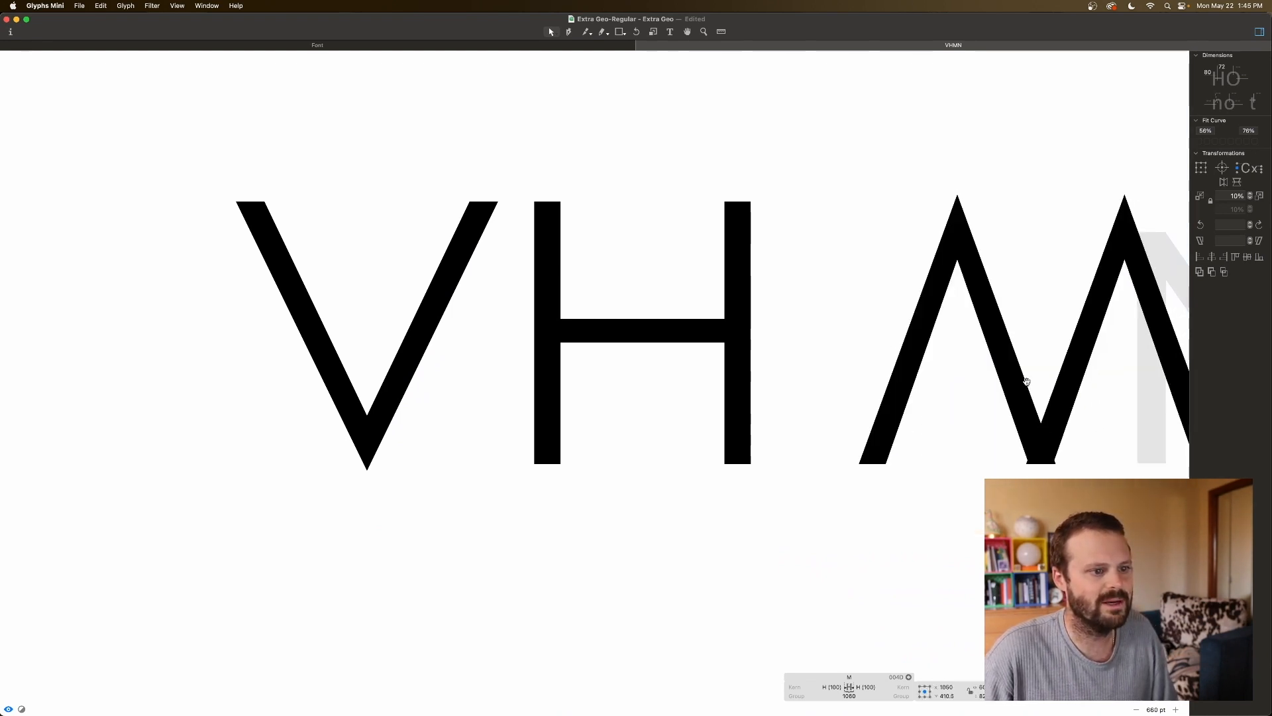
{"action": "key", "text": "Left"}
{"action": "key", "text": "Left"}
{"action": "key", "text": "Left"}
{"action": "key", "text": "Left"}
{"action": "key", "text": "Right"}
{"action": "key", "text": "Right"}
{"action": "key", "text": "Right"}
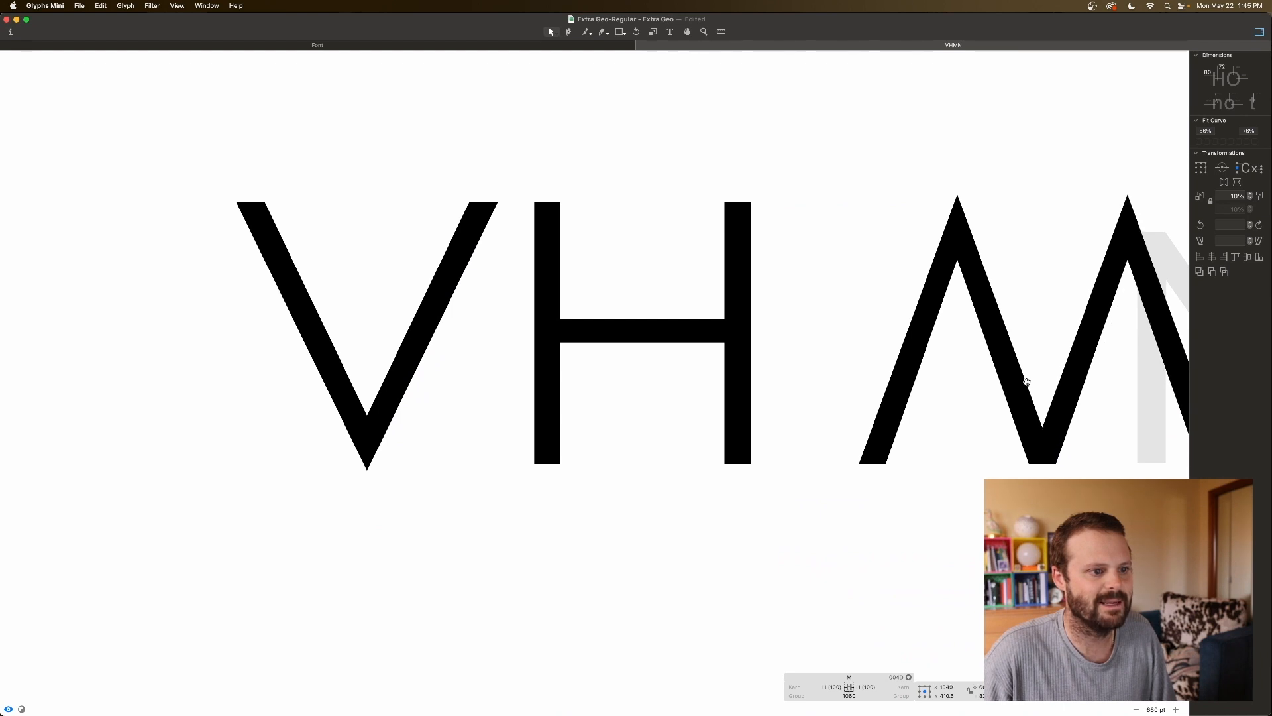
Step: Update the M's out-of-sync side bearings to match the H on both sides and preview the letter
{"action": "left_click", "coordinate": [837, 687]}
{"action": "key", "text": "Return"}
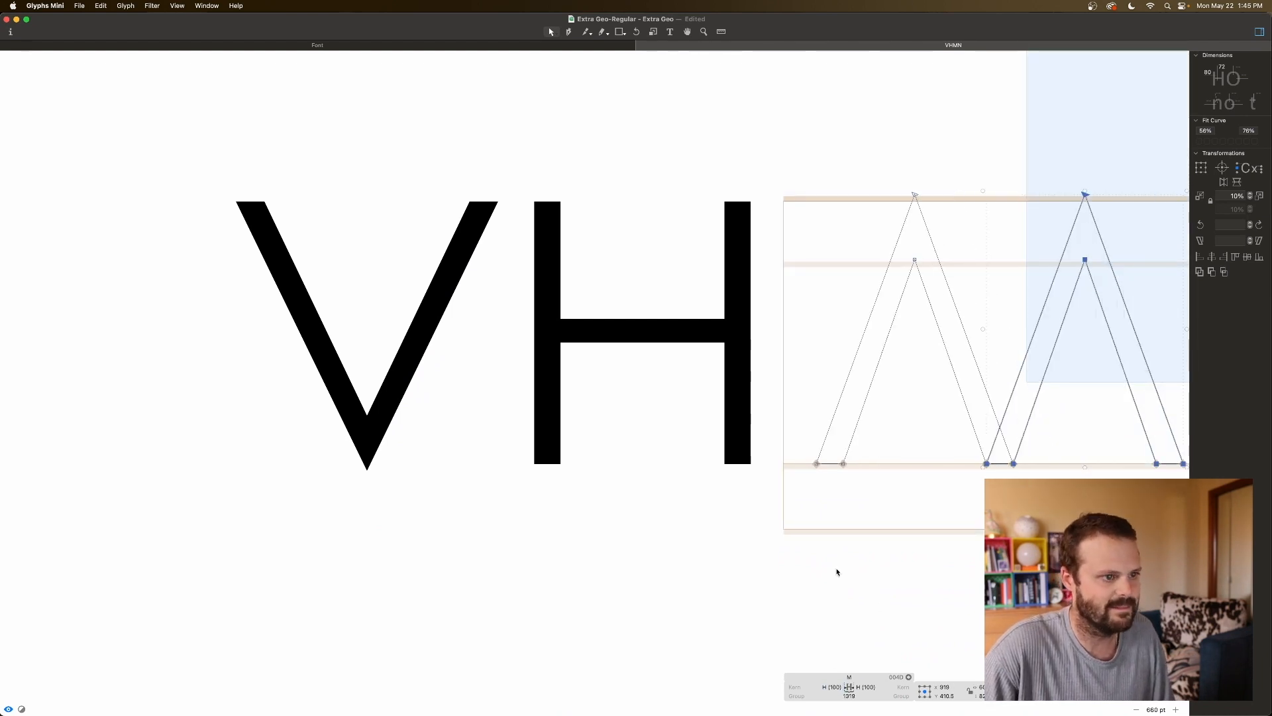
{"action": "scroll", "coordinate": [841, 523], "scroll_direction": "right", "scroll_amount": 6}
{"action": "key", "text": "space"}
{"action": "scroll", "coordinate": [840, 523], "scroll_direction": "right", "scroll_amount": 2}
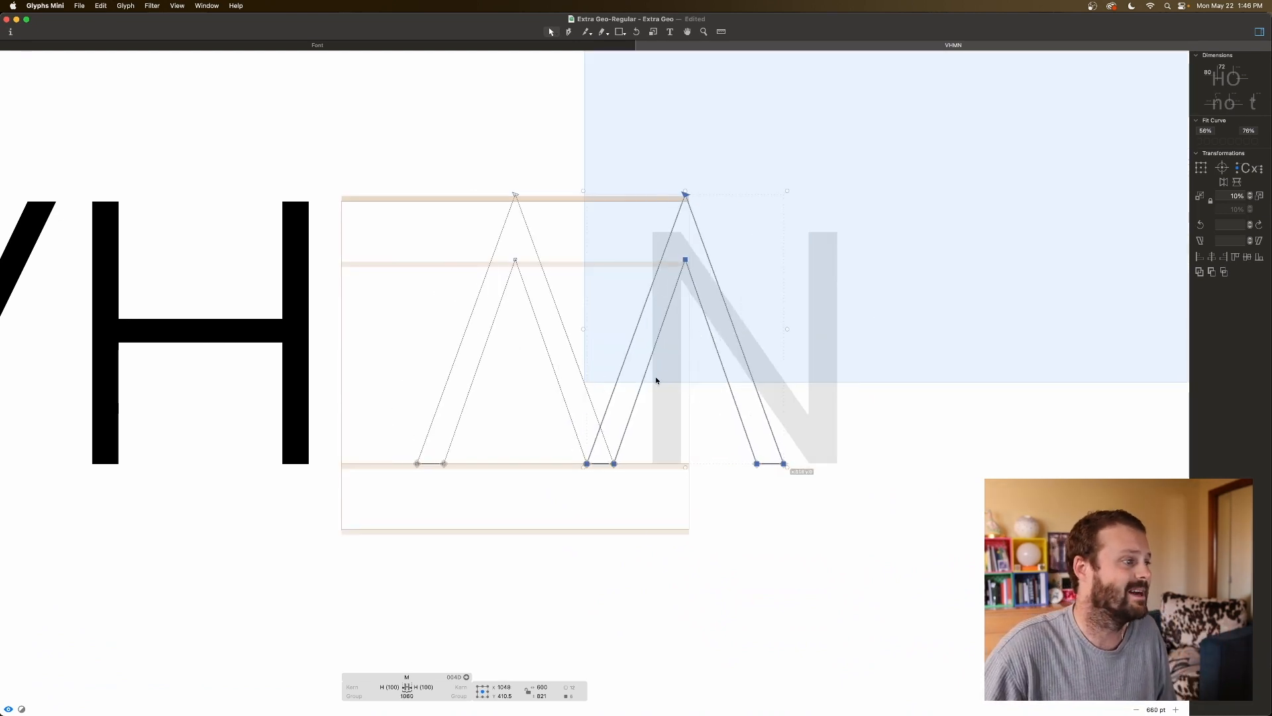
Step: Undo the inverted-V experiment in the M until the upright stems and the original V between them are restored
{"action": "key", "text": "super+z"}
{"action": "key", "text": "super+z"}
{"action": "key", "text": "super+z"}
{"action": "key", "text": "super+z"}
{"action": "key", "text": "super+z"}
{"action": "key", "text": "super+z"}
{"action": "key", "text": "super+z"}
{"action": "key", "text": "super+z"}
{"action": "key", "text": "super+z"}
{"action": "key", "text": "super+z"}
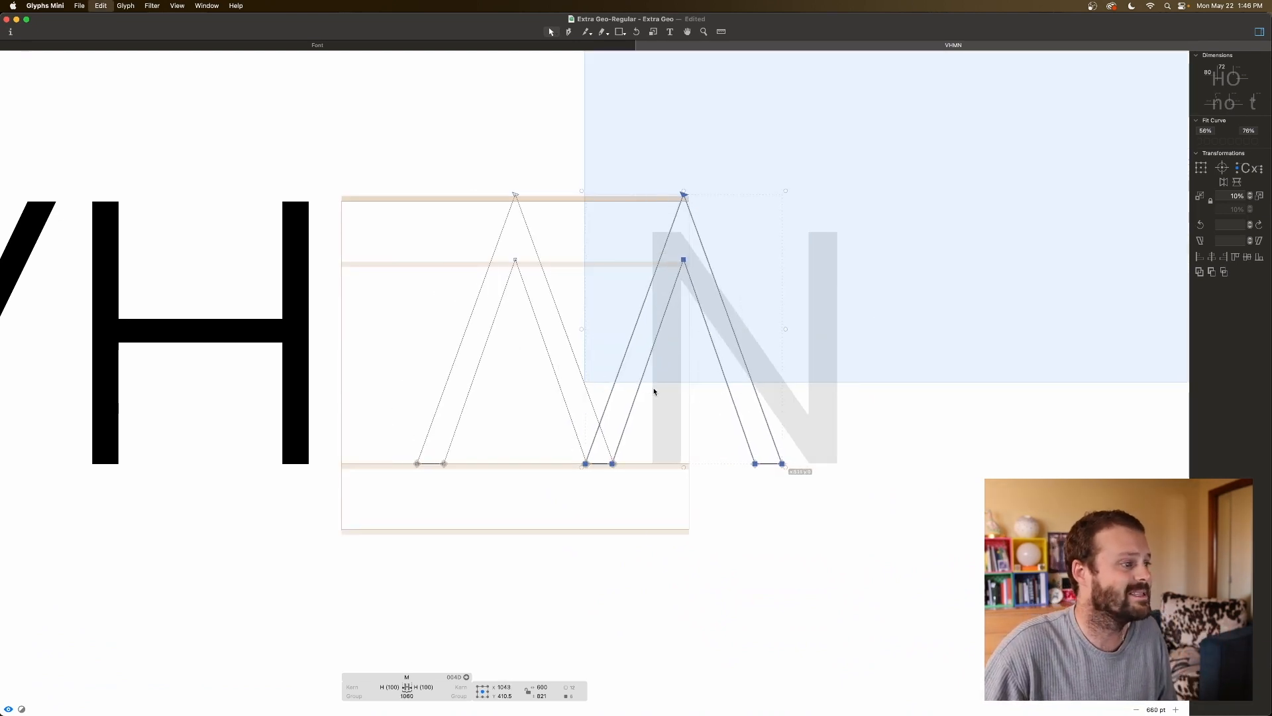
{"action": "key", "text": "super+z"}
{"action": "key", "text": "super+z"}
{"action": "key", "text": "super+z"}
{"action": "key", "text": "super+z"}
{"action": "key", "text": "super+z"}
{"action": "key", "text": "super+z"}
{"action": "key", "text": "super+z"}
{"action": "key", "text": "super+z"}
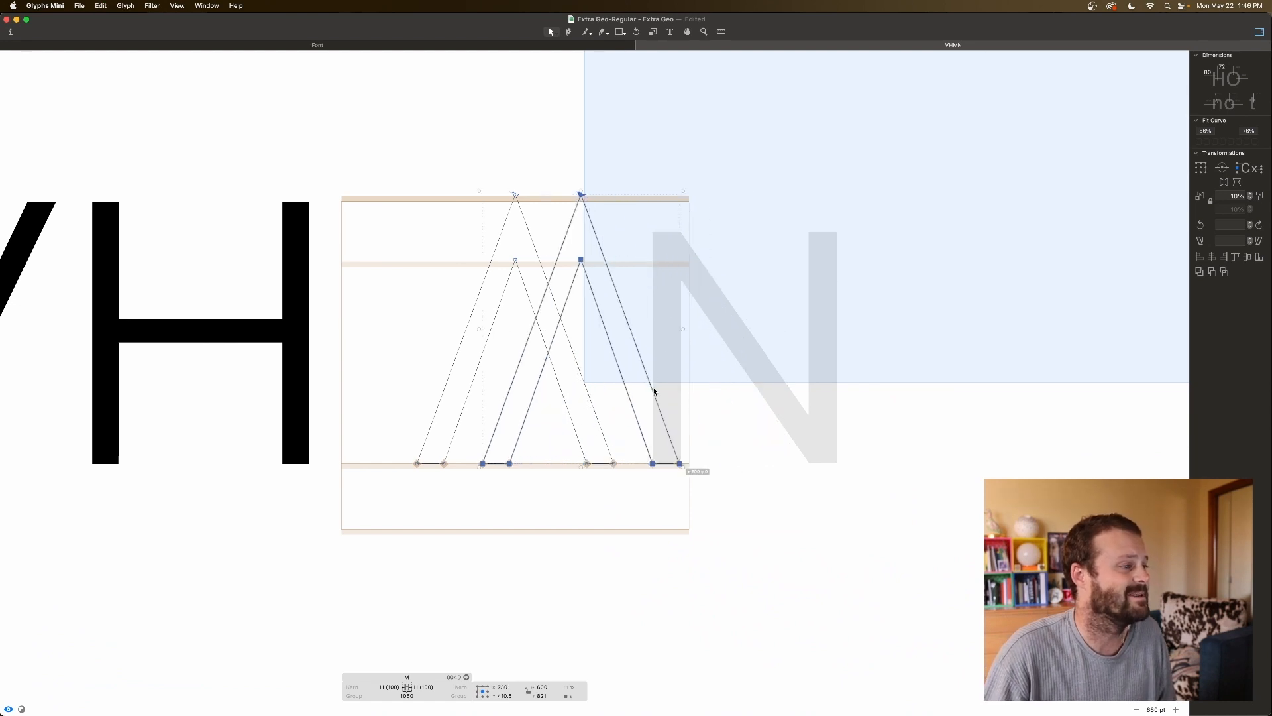
{"action": "key", "text": "super+z"}
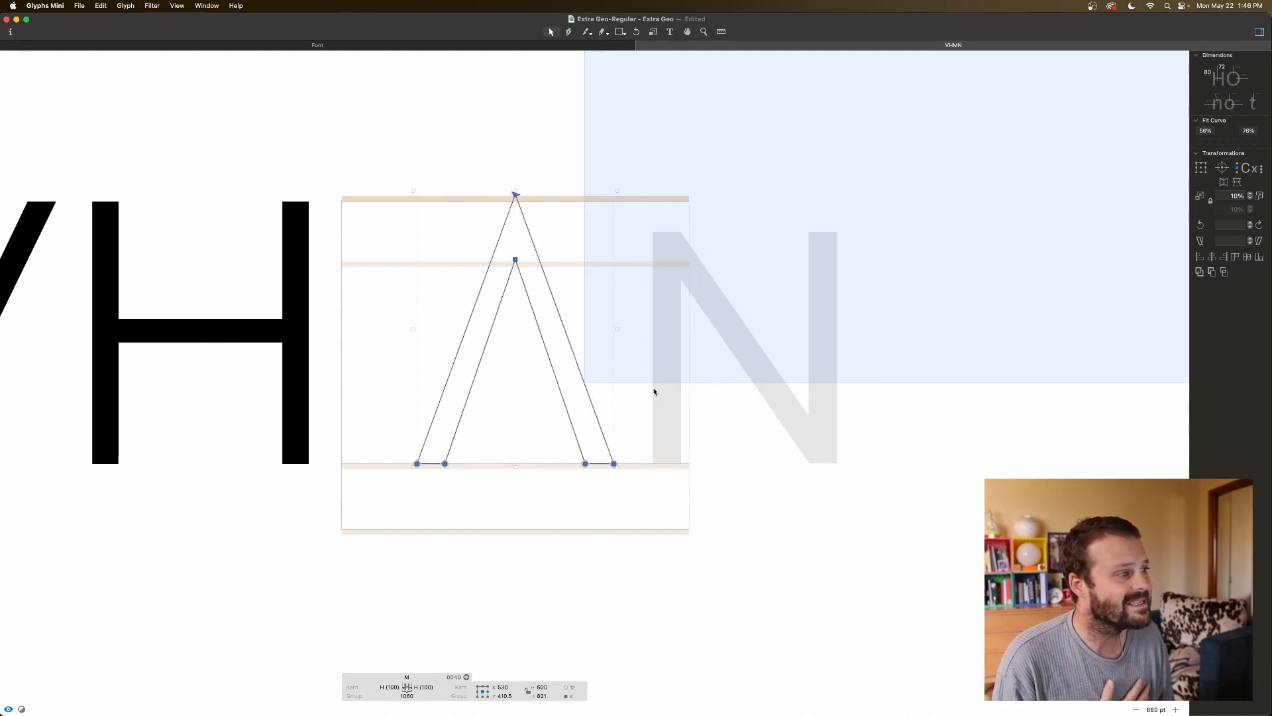
{"action": "key", "text": "super+z"}
{"action": "key", "text": "super+z"}
{"action": "key", "text": "super+z"}
{"action": "key", "text": "super+z"}
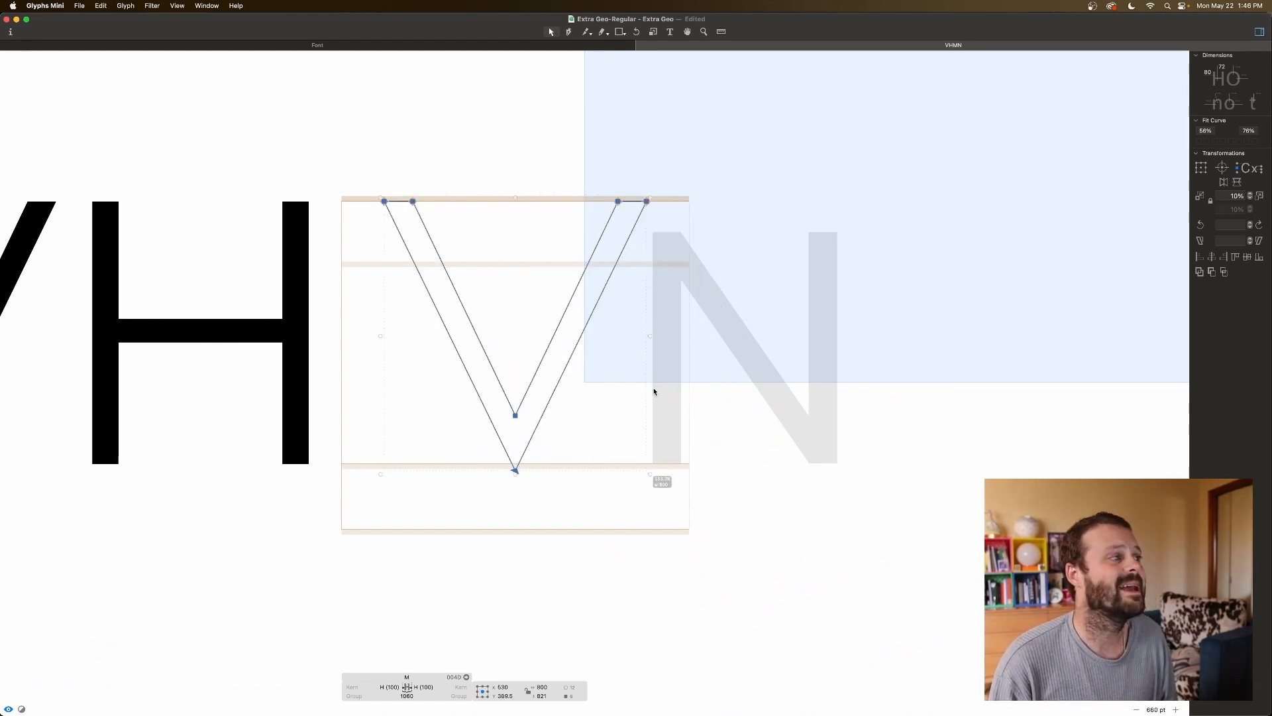
{"action": "key", "text": "super+z"}
{"action": "key", "text": "super+z"}
{"action": "key", "text": "space"}
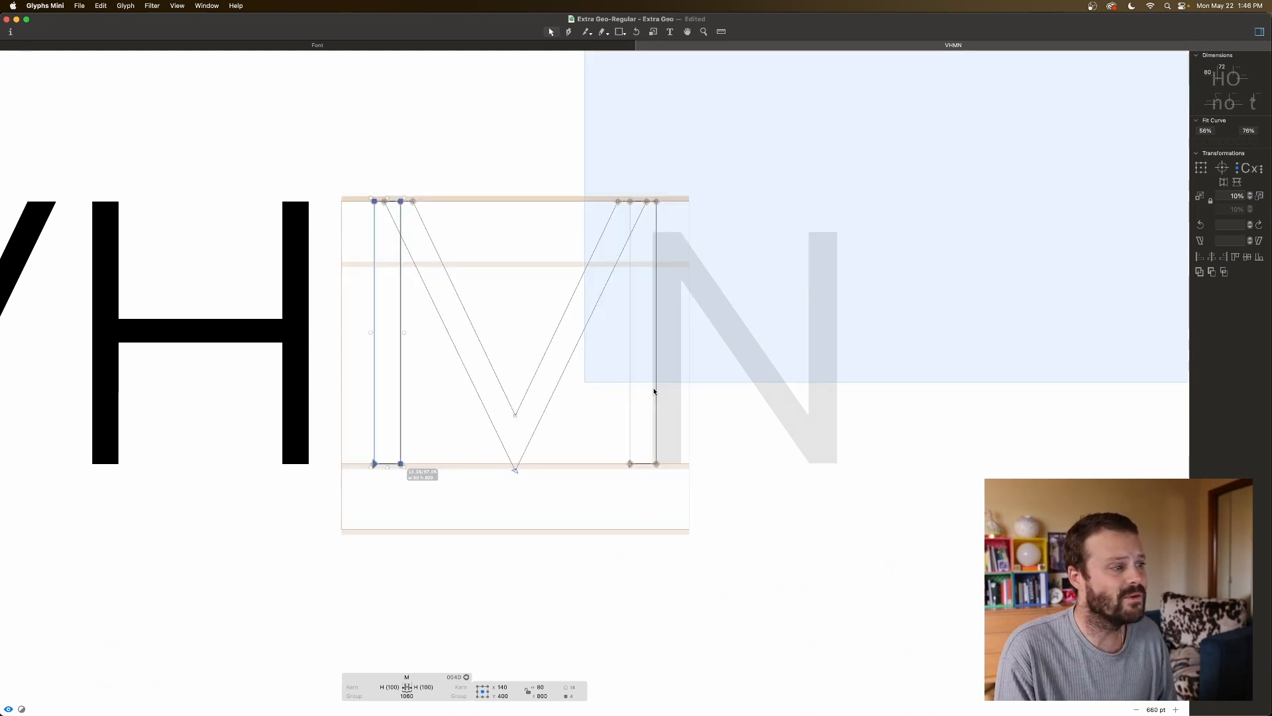
Step: Copy all the outlines of the H and paste them into the empty N glyph
{"action": "left_click", "coordinate": [264, 413]}
{"action": "double_click", "coordinate": [264, 413]}
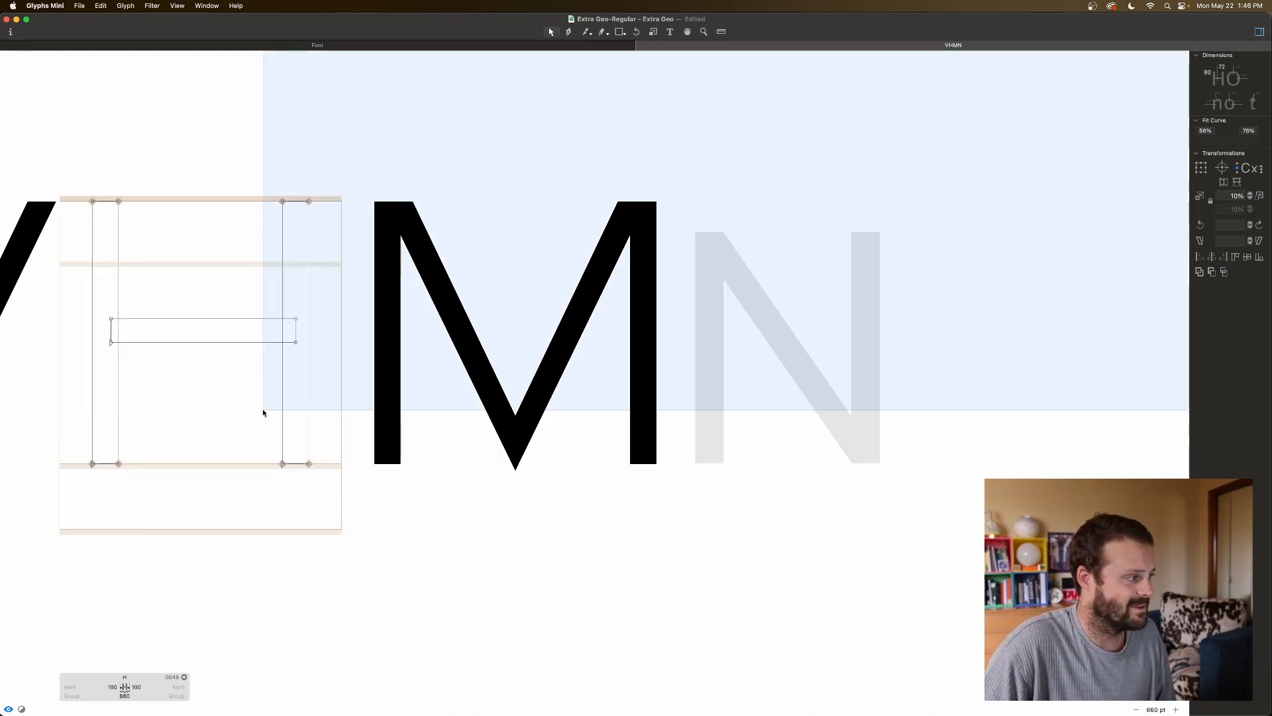
{"action": "key", "text": "super+a"}
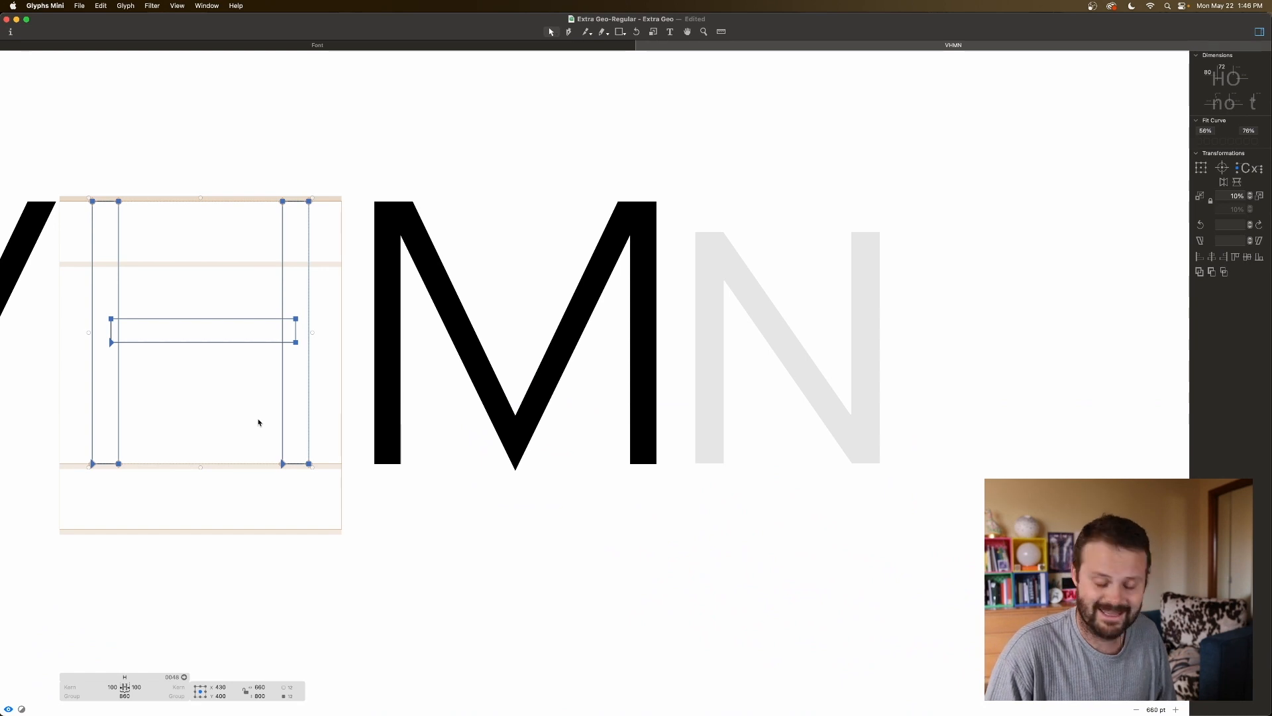
{"action": "left_click", "coordinate": [727, 397]}
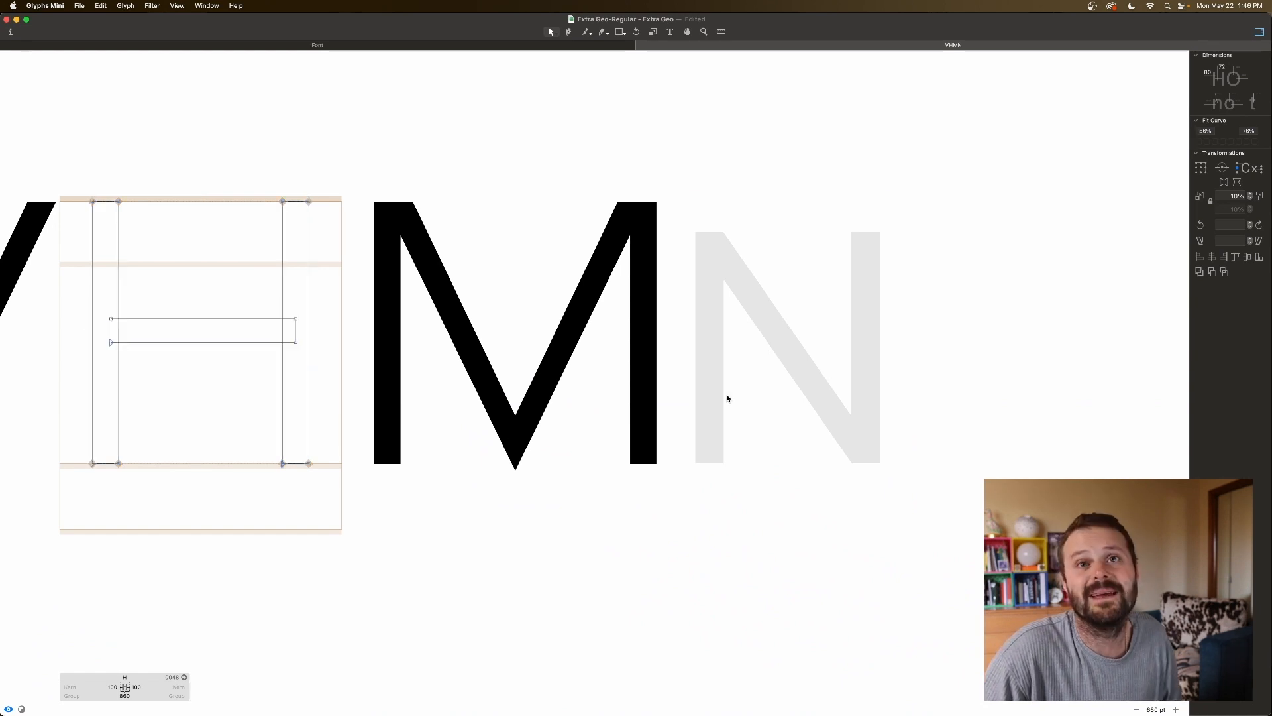
{"action": "double_click", "coordinate": [728, 398]}
{"action": "key", "text": "super+v"}
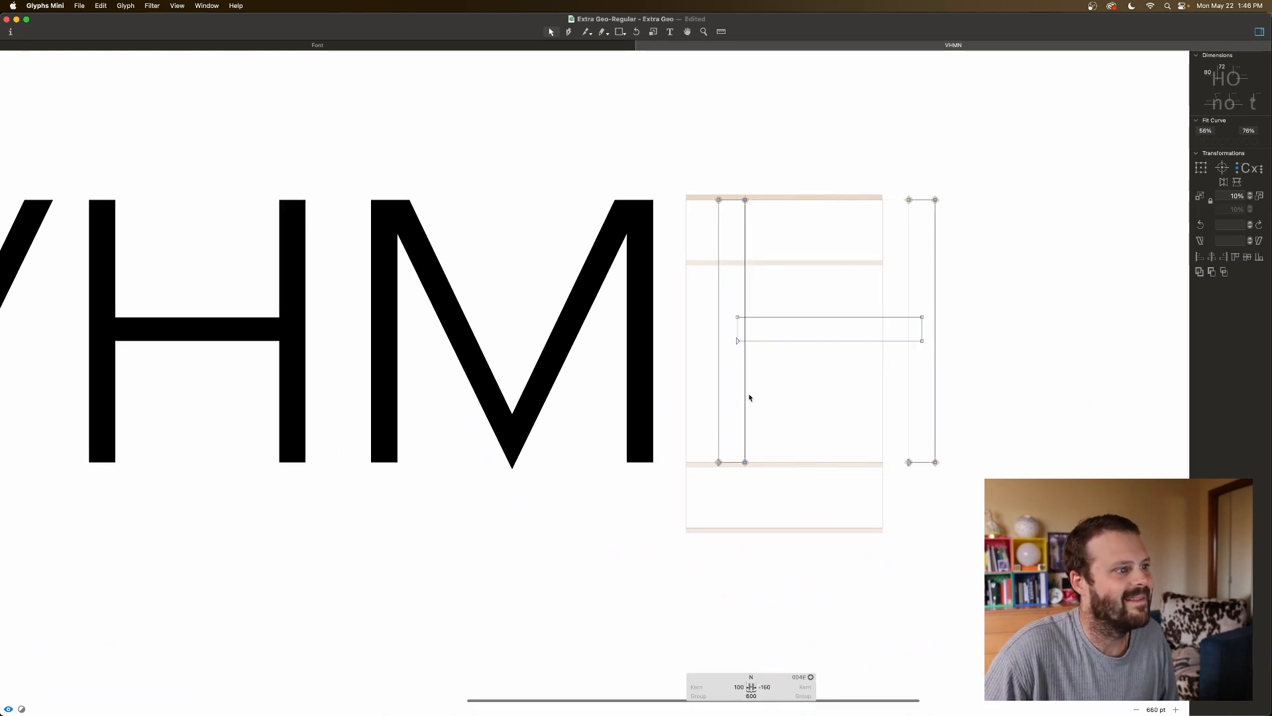
Step: Raise the left end of the N's crossbar to the left stem's upper inner corner, centred at x 180, y 764
{"action": "mouse_move", "coordinate": [731, 314]}
{"action": "left_mouse_down"}
{"action": "mouse_move", "coordinate": [746, 359]}
{"action": "mouse_move", "coordinate": [747, 226]}
{"action": "left_mouse_up"}
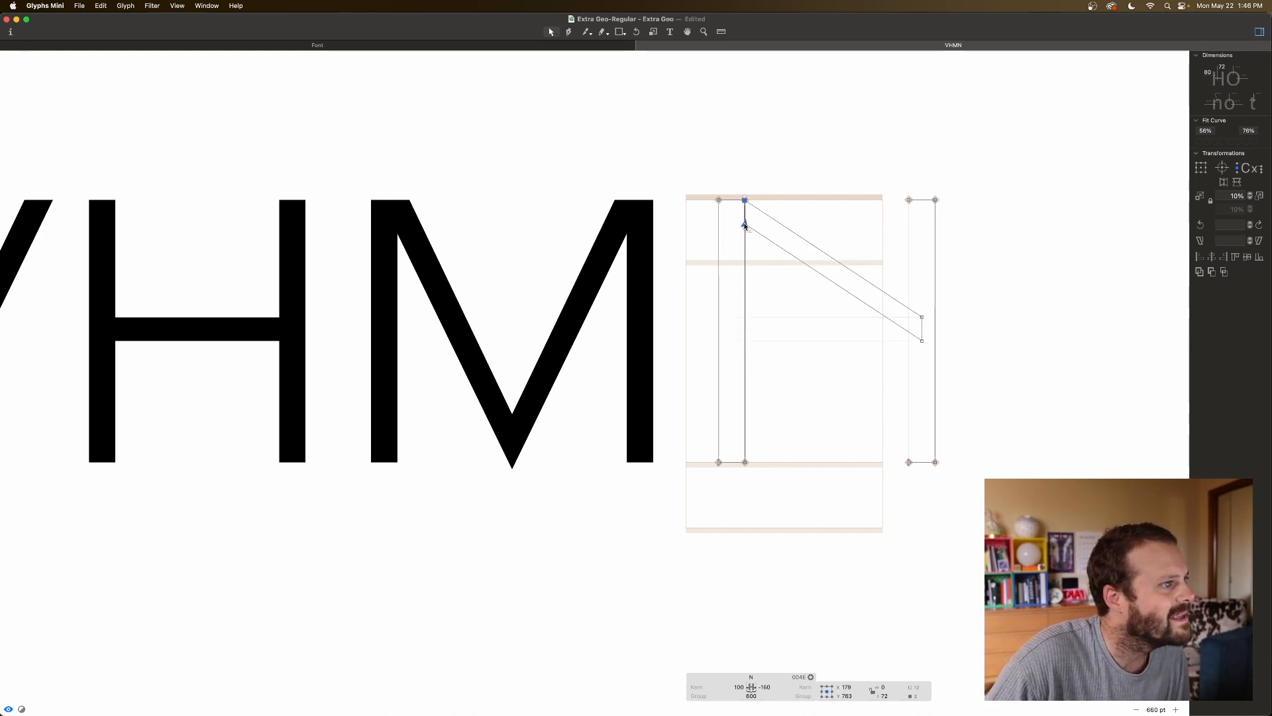
{"action": "key", "text": "space"}
{"action": "key", "text": "super+plus"}
{"action": "key", "text": "super+plus"}
{"action": "key", "text": "super+plus"}
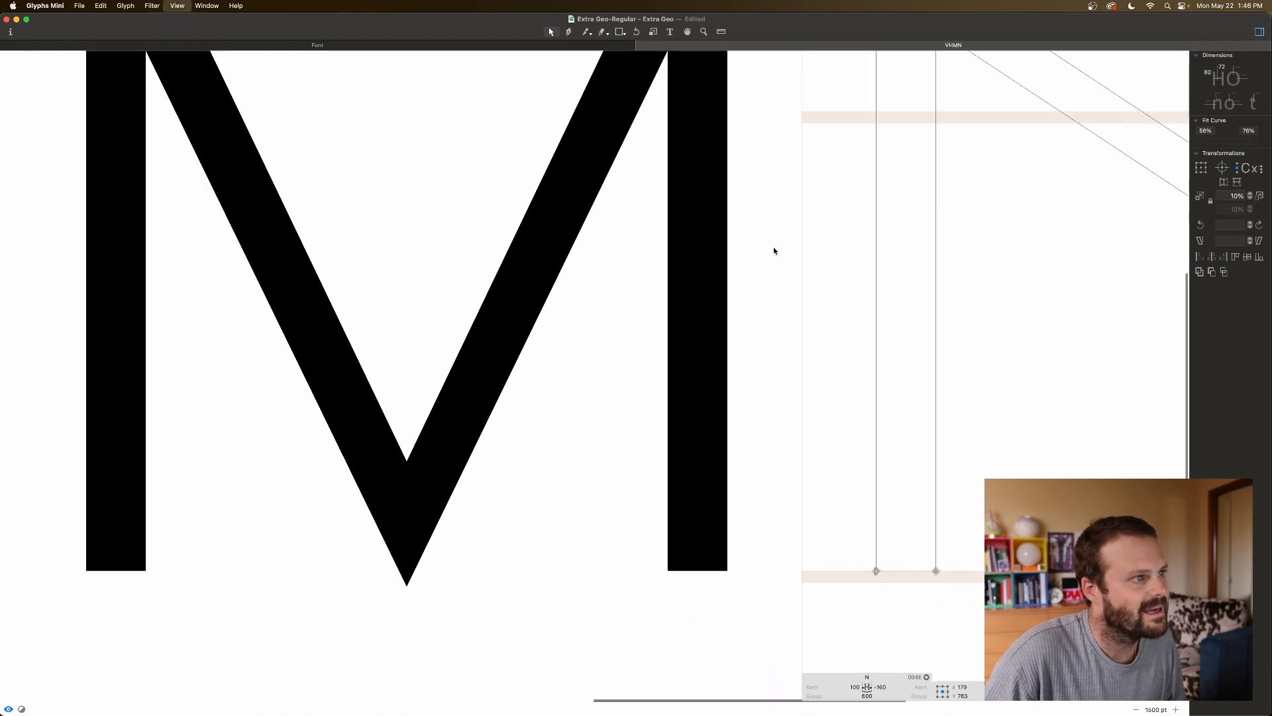
{"action": "scroll", "coordinate": [774, 249], "scroll_direction": "up", "scroll_amount": 3}
{"action": "scroll", "coordinate": [774, 247], "scroll_direction": "right", "scroll_amount": 5}
{"action": "scroll", "coordinate": [773, 248], "scroll_direction": "up", "scroll_amount": 3}
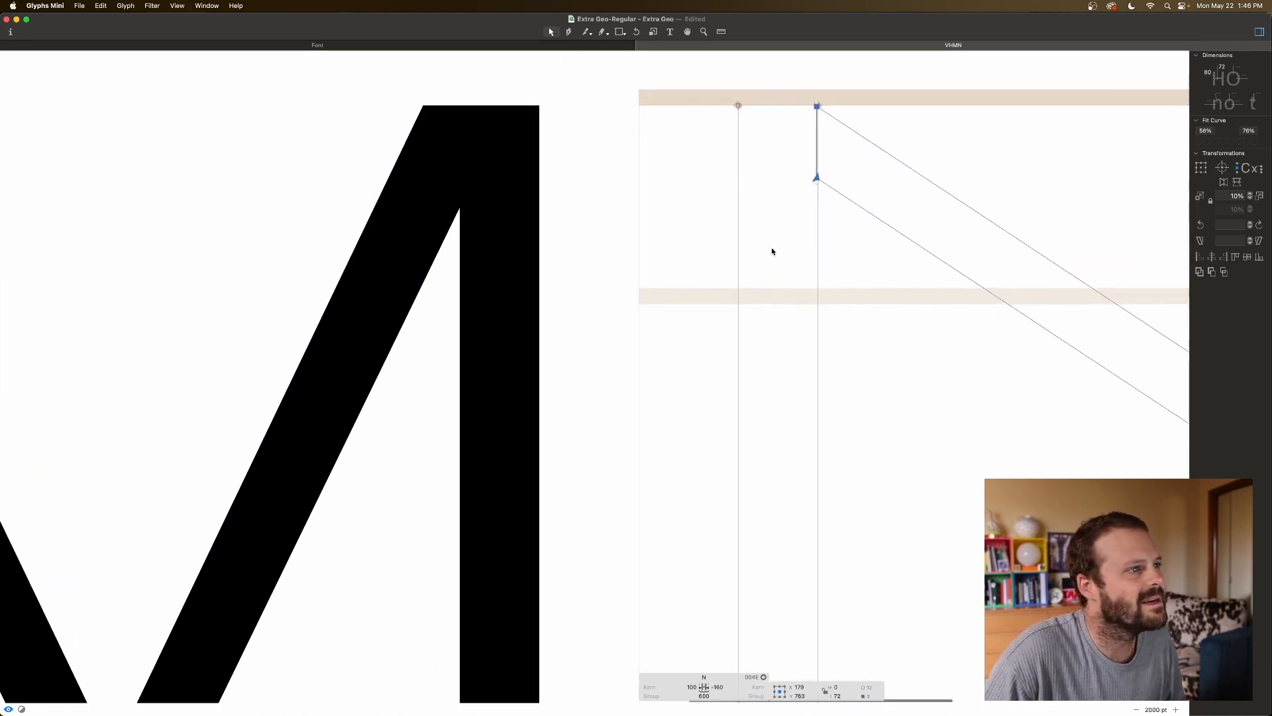
{"action": "key", "text": "space"}
{"action": "key", "text": "Left"}
{"action": "key", "text": "Up"}
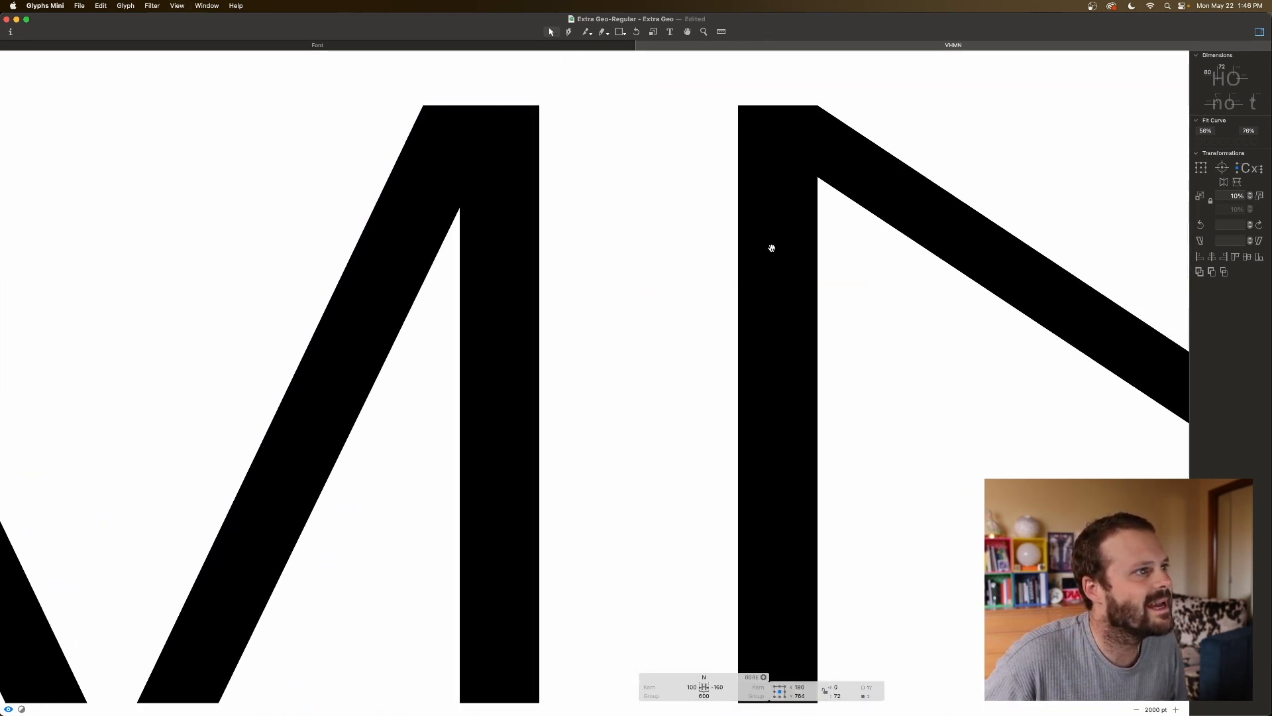
Step: Lower the crossbar's other end to the right stem's inner foot, centred at x 680, y 36, to form the diagonal
{"action": "scroll", "coordinate": [769, 248], "scroll_direction": "right", "scroll_amount": 10}
{"action": "scroll", "coordinate": [768, 249], "scroll_direction": "down", "scroll_amount": 3}
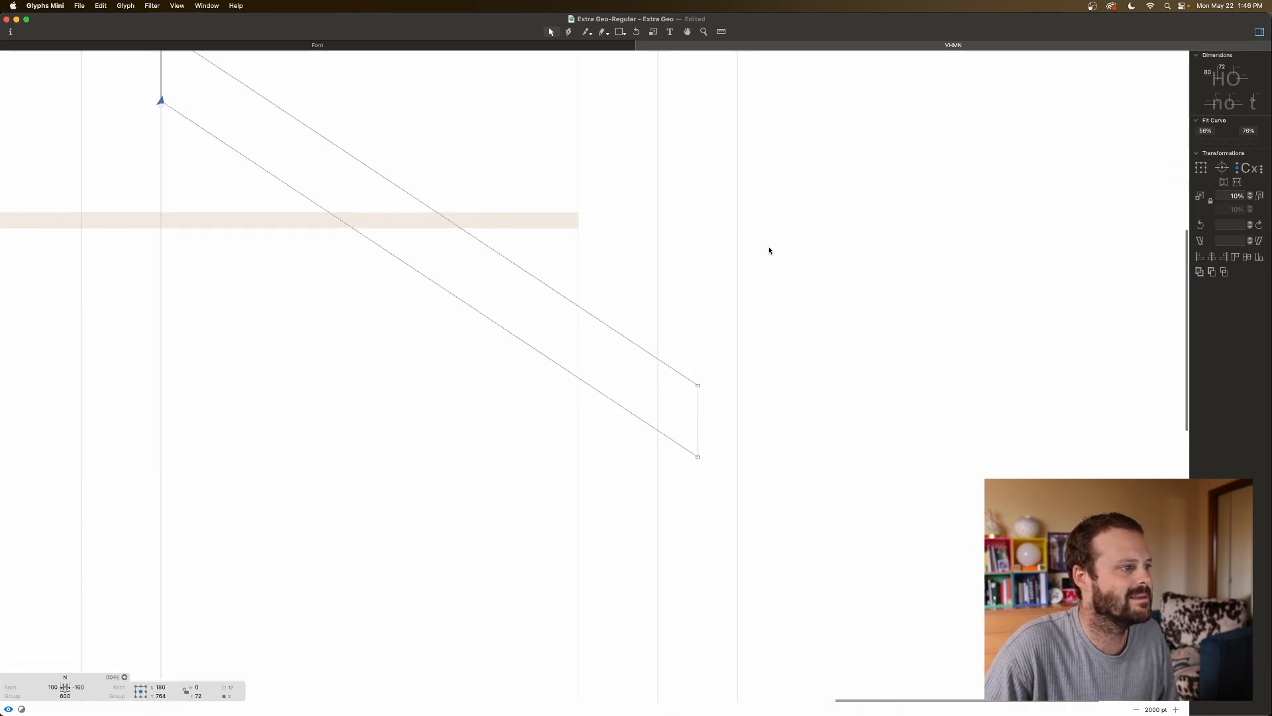
{"action": "scroll", "coordinate": [765, 249], "scroll_direction": "down", "scroll_amount": 5}
{"action": "left_click_drag", "start_coordinate": [727, 156], "coordinate": [641, 331]}
{"action": "left_click_drag", "start_coordinate": [700, 249], "coordinate": [658, 615]}
{"action": "key", "text": "space"}
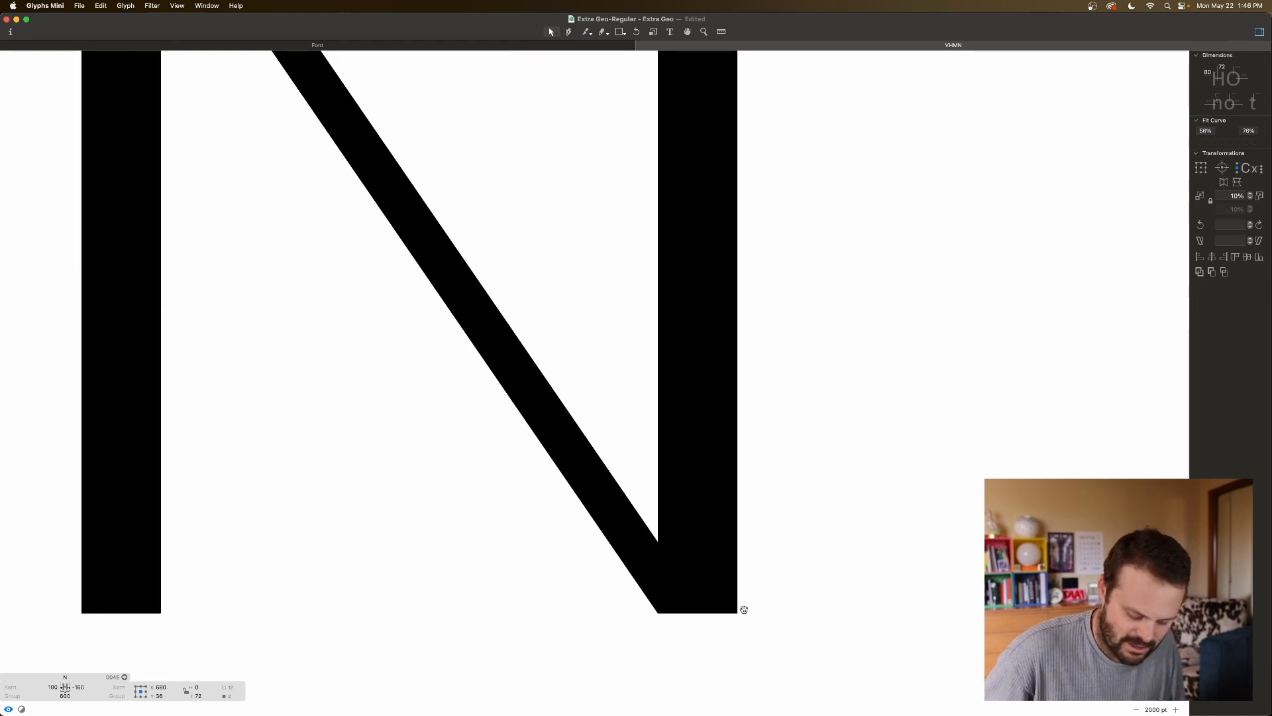
Step: Set both the left and right side bearings of the N to reference H
{"action": "key", "text": "super+minus"}
{"action": "key", "text": "super+minus"}
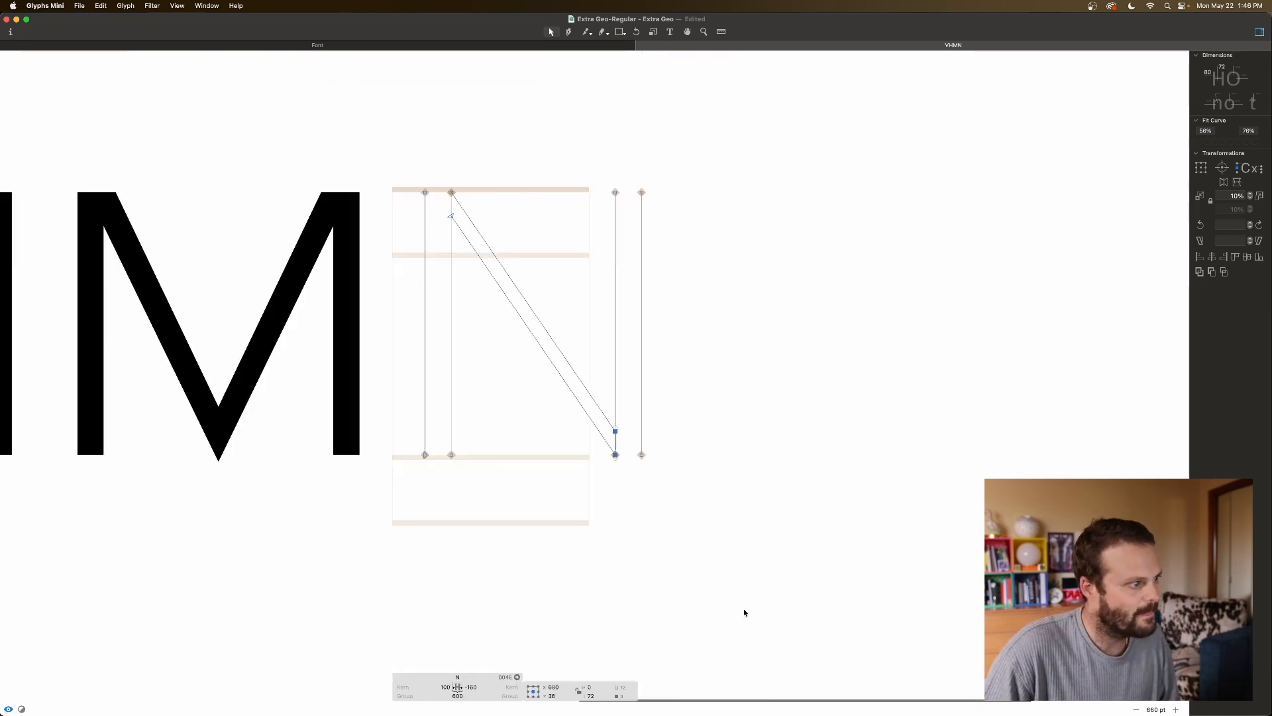
{"action": "left_click", "coordinate": [522, 687]}
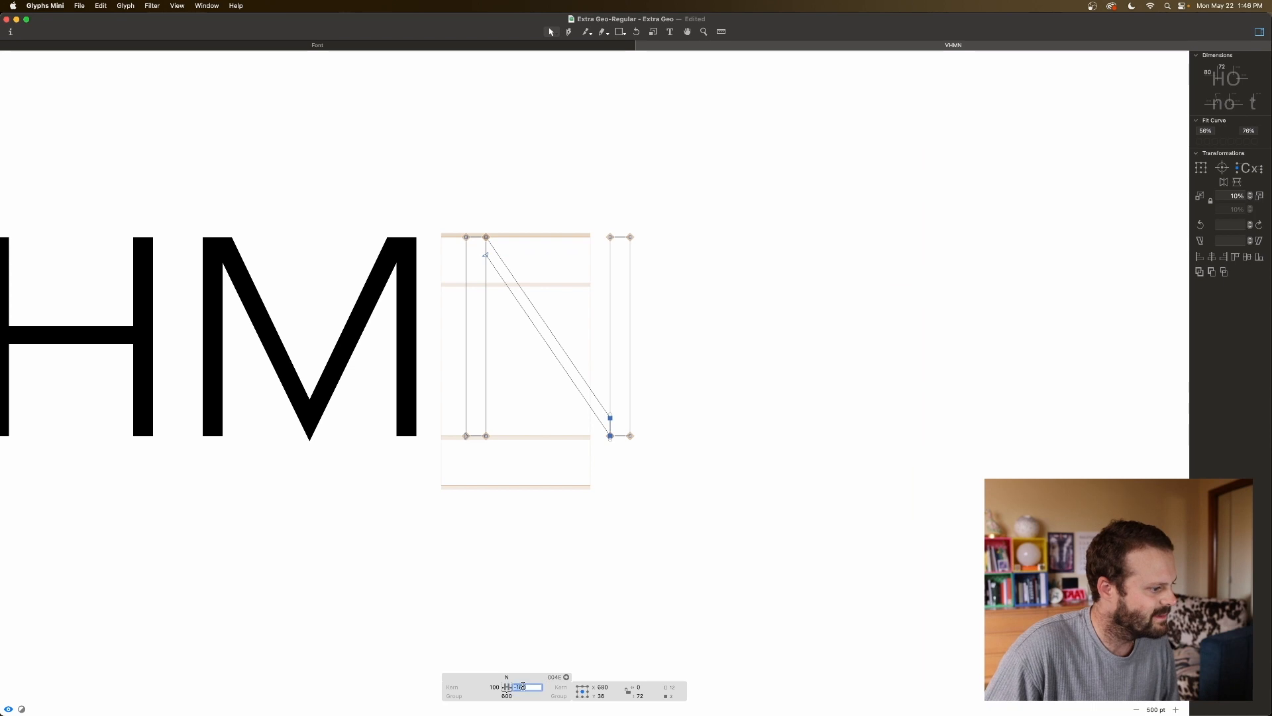
{"action": "type", "text": "H"}
{"action": "key", "text": "Tab"}
{"action": "type", "text": "H"}
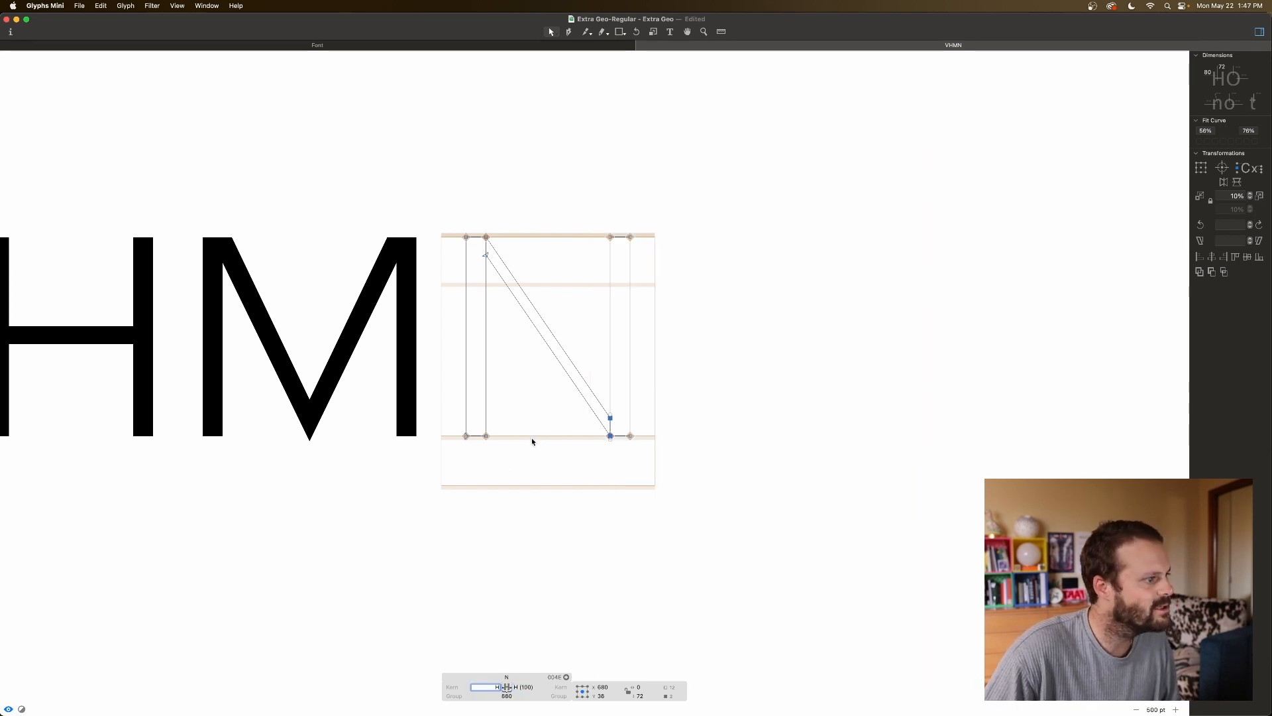
{"action": "key", "text": "Return"}
Step: Thicken the N's diagonal by setting its upper inner node to y 668 and its lower inner node to y 132
{"action": "key", "text": "space"}
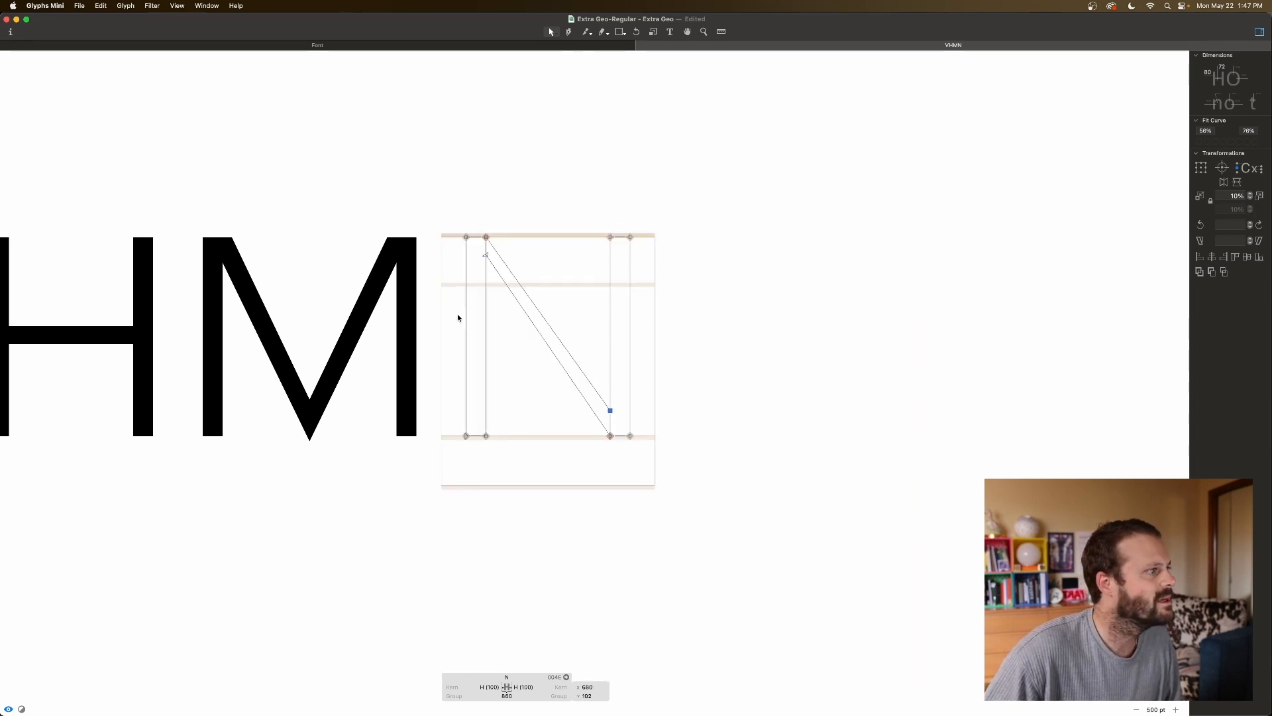
{"action": "key", "text": "space"}
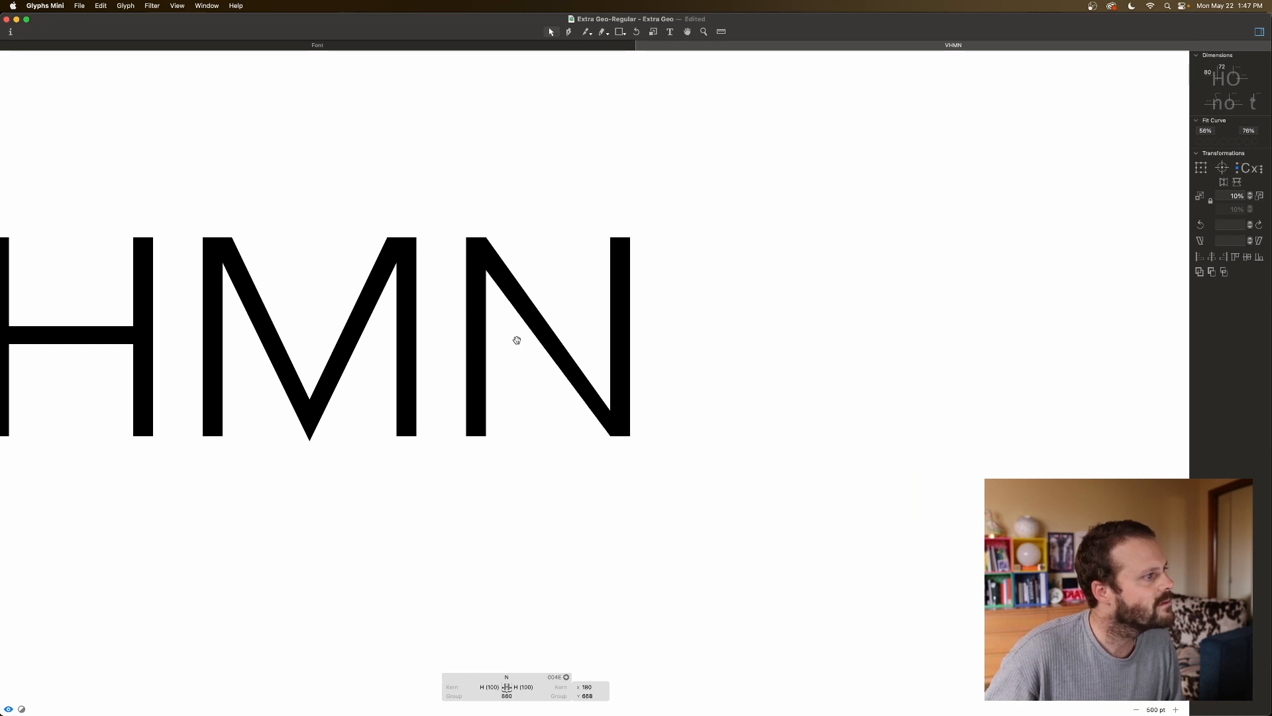
{"action": "key", "text": "space"}
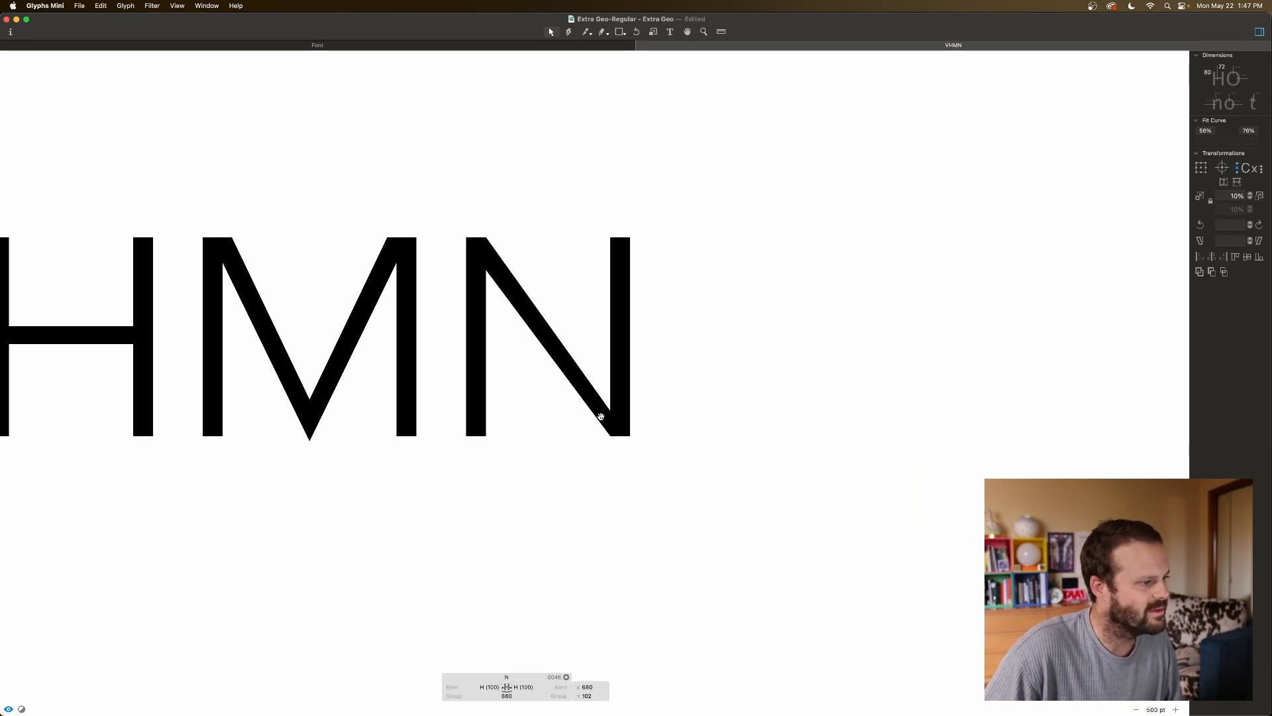
{"action": "key", "text": "shift+Up"}
{"action": "key", "text": "shift+Up"}
{"action": "key", "text": "shift+Up"}
{"action": "scroll", "coordinate": [559, 415], "scroll_direction": "left", "scroll_amount": 1}
{"action": "scroll", "coordinate": [559, 415], "scroll_direction": "left", "scroll_amount": 3}
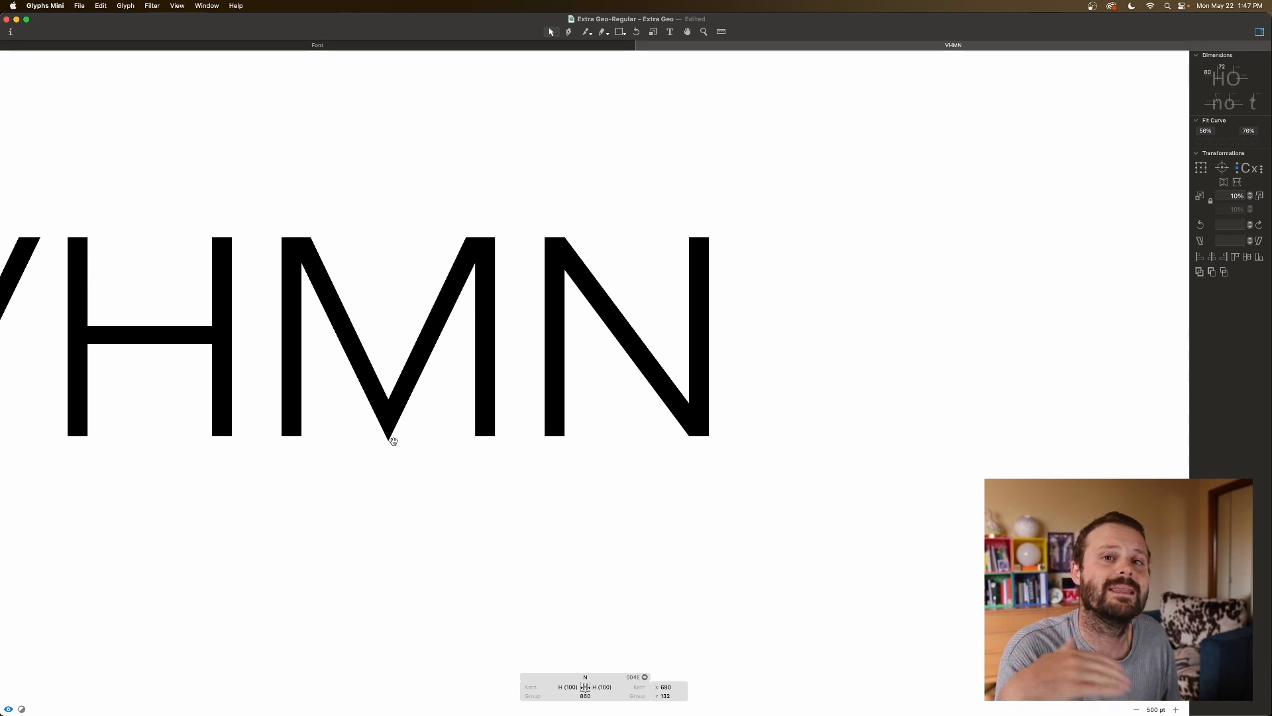
Step: Extend the diagonal's upper tip to x 100, y 821 and tuck the left stem's inner top node inside it at y 705
{"action": "left_click_drag", "start_coordinate": [586, 226], "coordinate": [549, 239]}
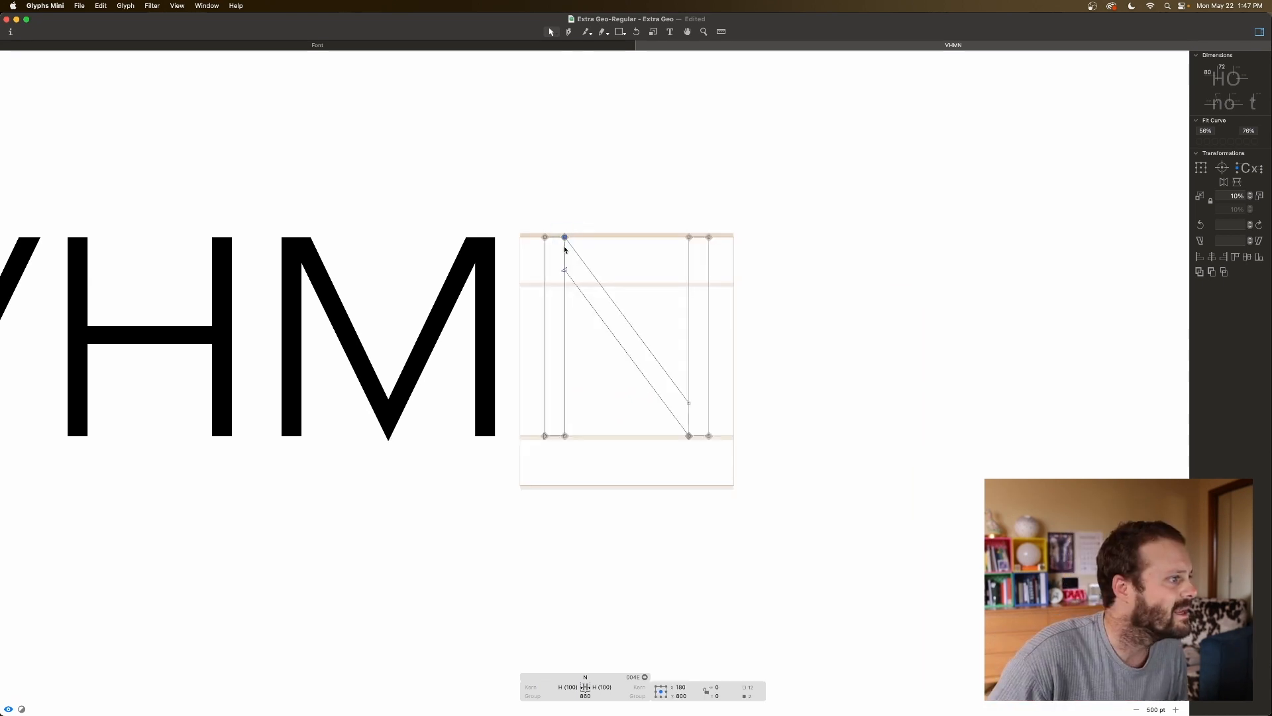
{"action": "left_click", "coordinate": [565, 244]}
{"action": "key", "text": "shift+Up"}
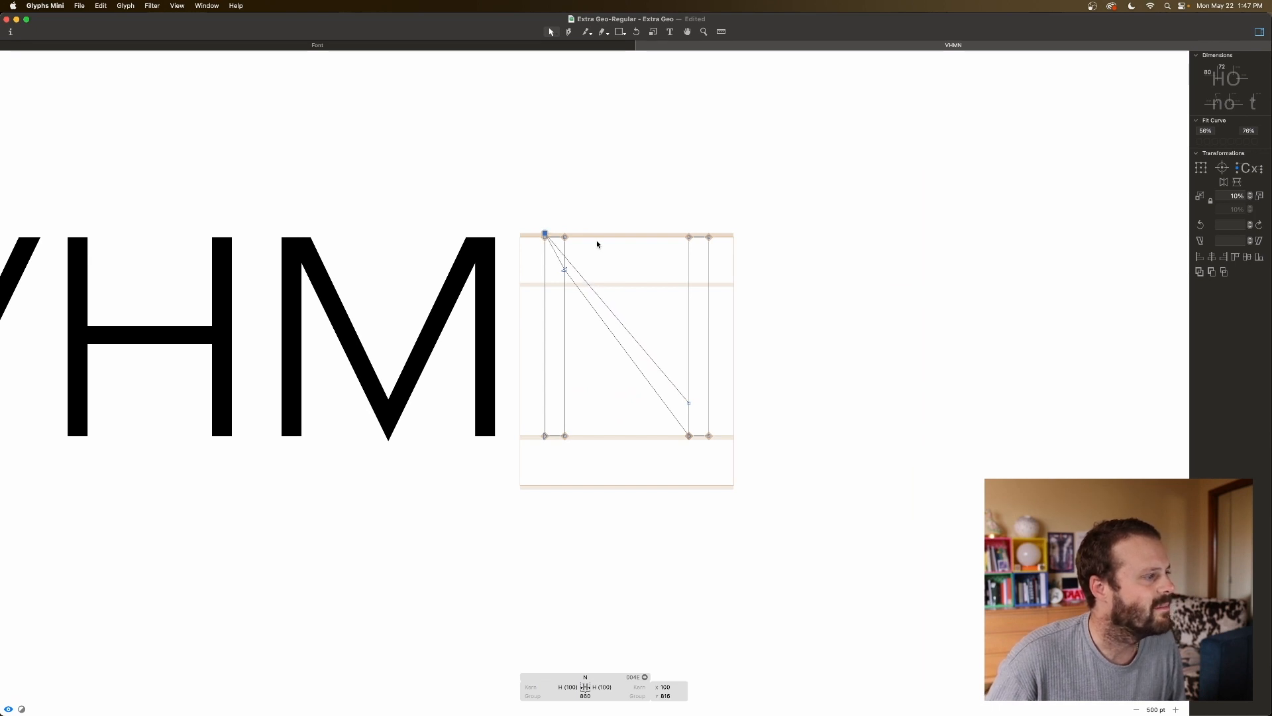
{"action": "key", "text": "Up"}
{"action": "key", "text": "Up"}
{"action": "key", "text": "space"}
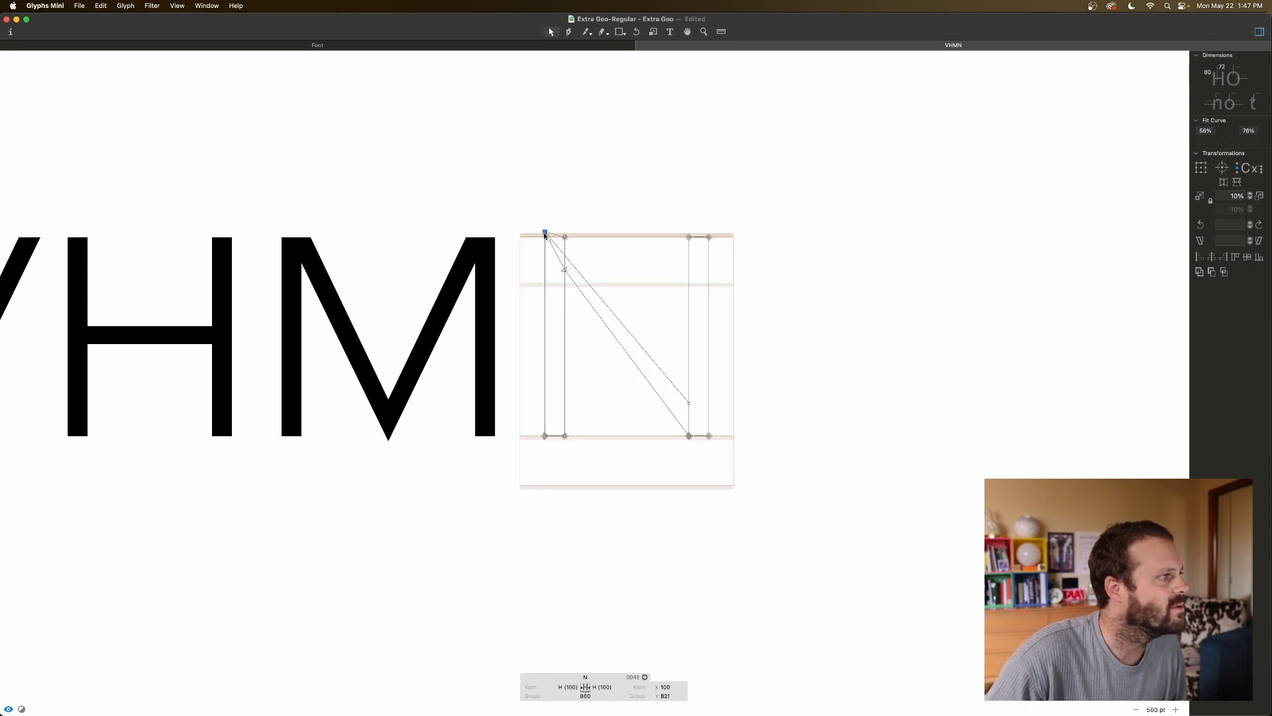
{"action": "left_click_drag", "start_coordinate": [564, 270], "coordinate": [564, 263]}
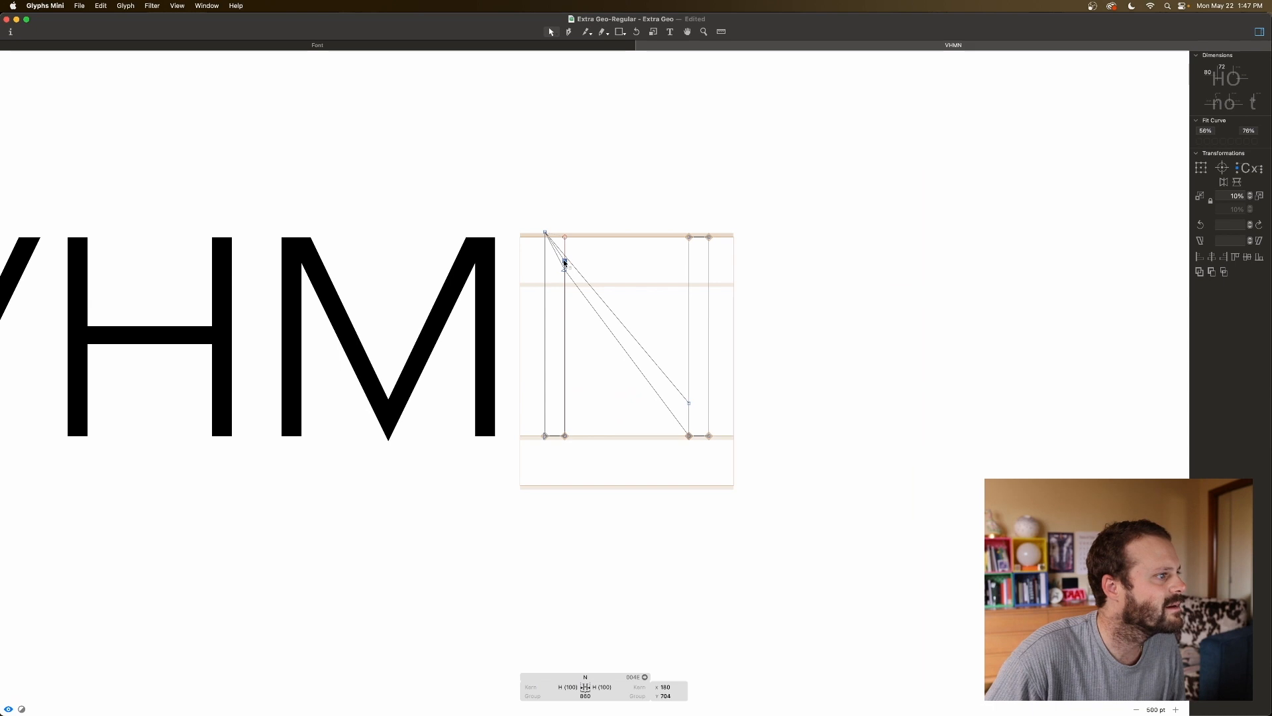
{"action": "key", "text": "space"}
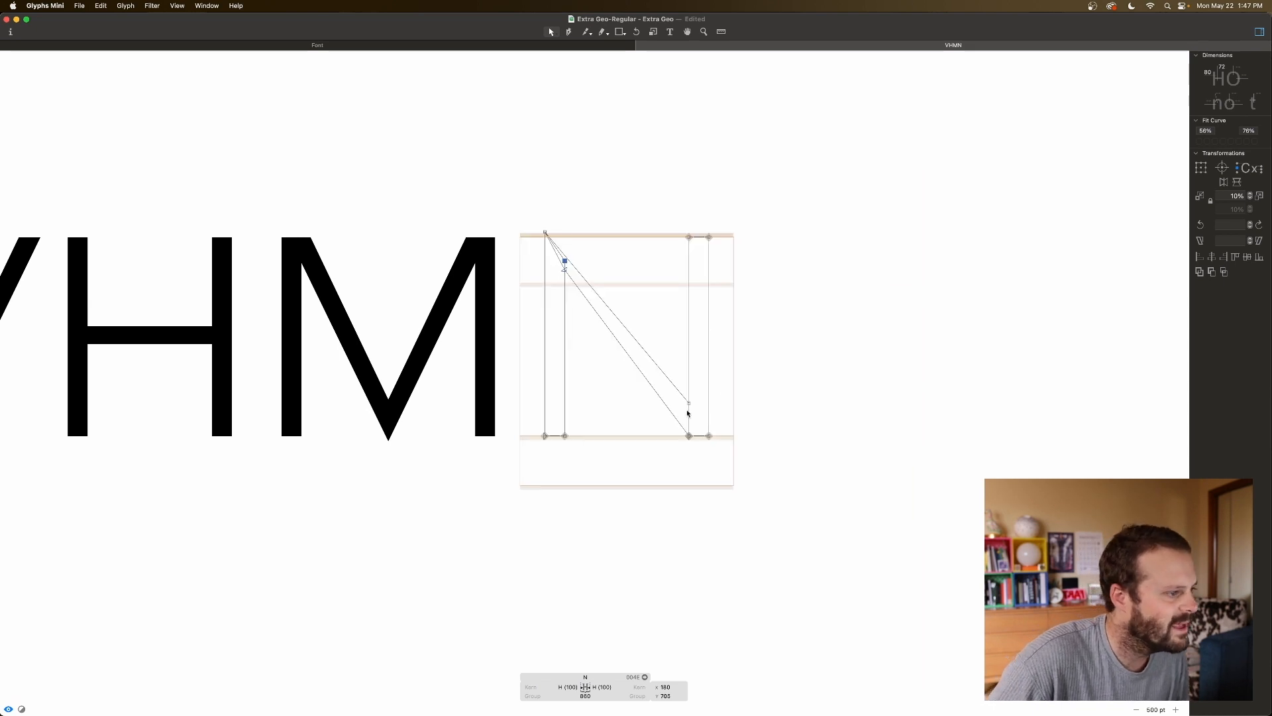
Step: Extend the diagonal's lower tip to x 760, y -21 and raise the right stem's inner bottom node to y 94
{"action": "left_click_drag", "start_coordinate": [689, 438], "coordinate": [711, 440]}
{"action": "key", "text": "Down"}
{"action": "key", "text": "Down"}
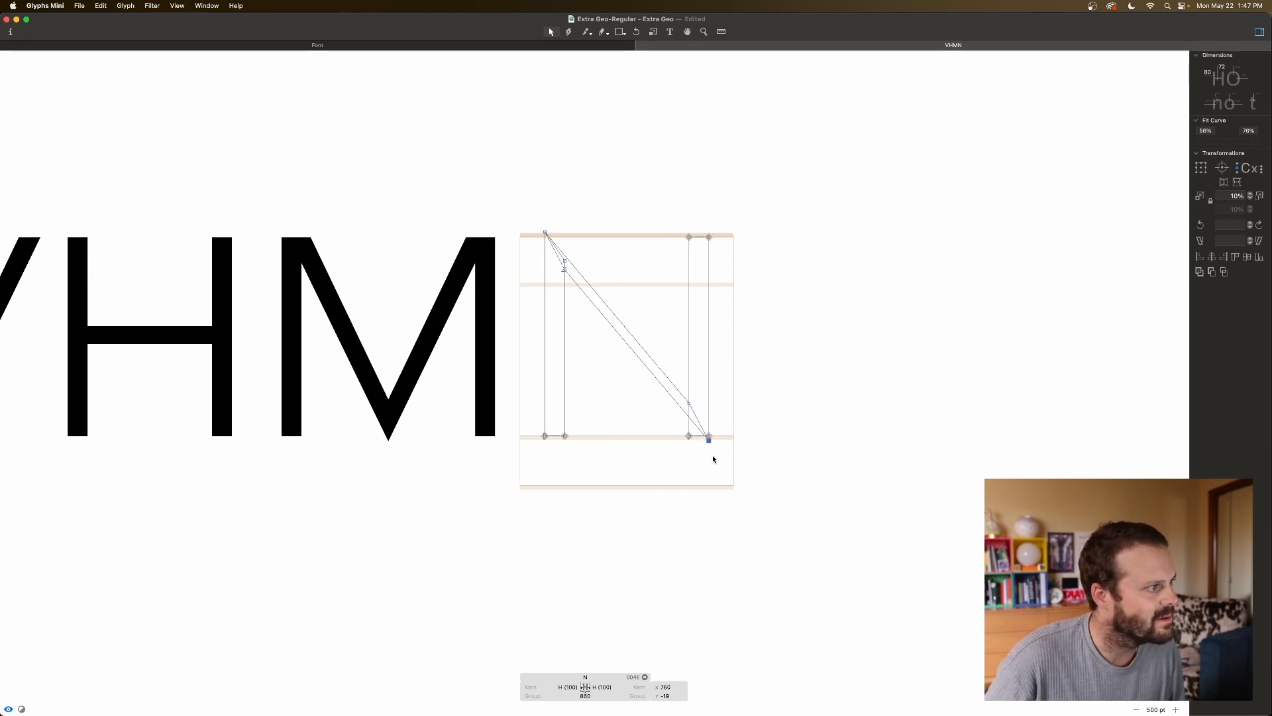
{"action": "left_click_drag", "start_coordinate": [690, 438], "coordinate": [690, 415]}
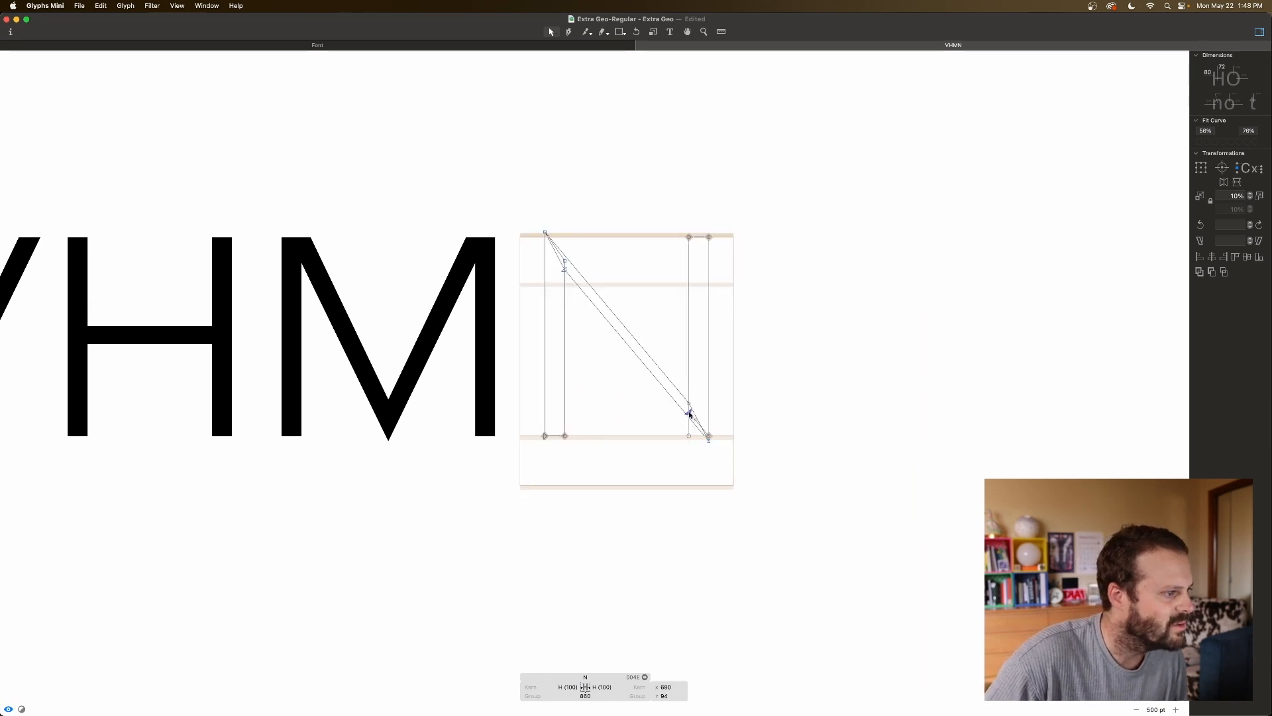
{"action": "left_click", "coordinate": [709, 441]}
{"action": "key", "text": "space"}
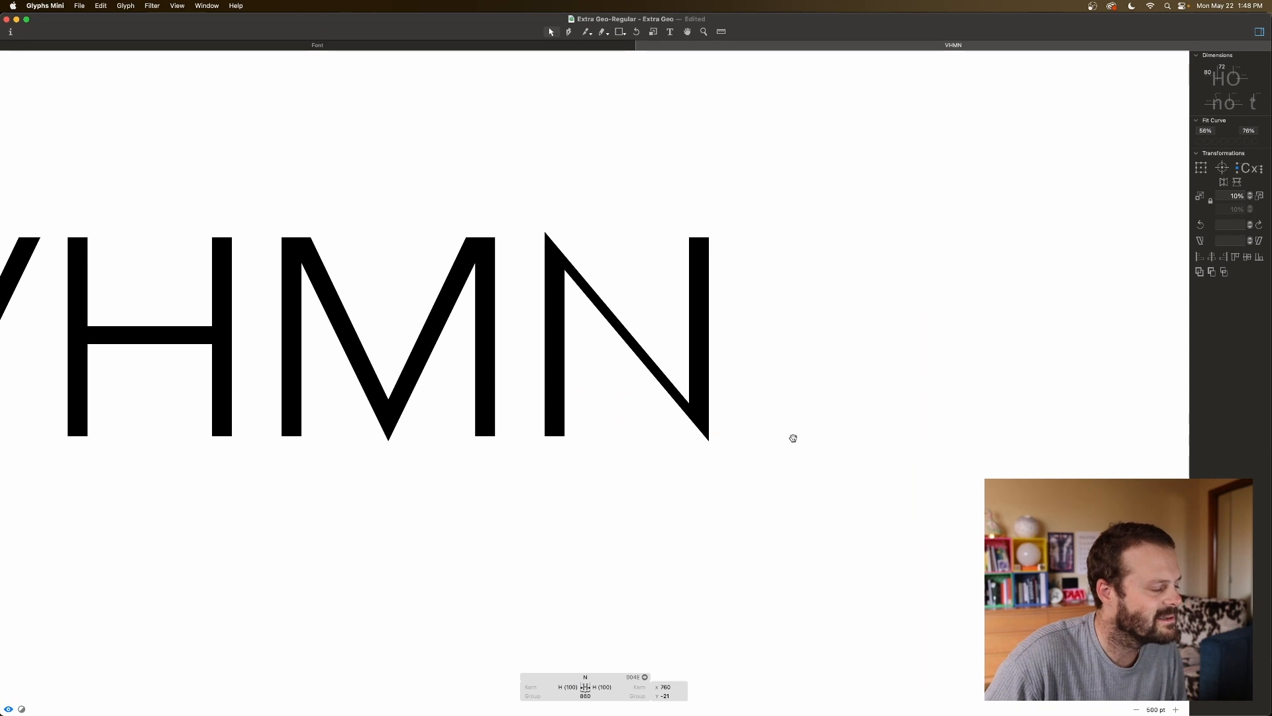
Step: Raise the diagonal's lower inner node 60 units at the right stem and preview the heavier stroke
{"action": "left_click", "coordinate": [700, 403]}
{"action": "left_click", "coordinate": [689, 404]}
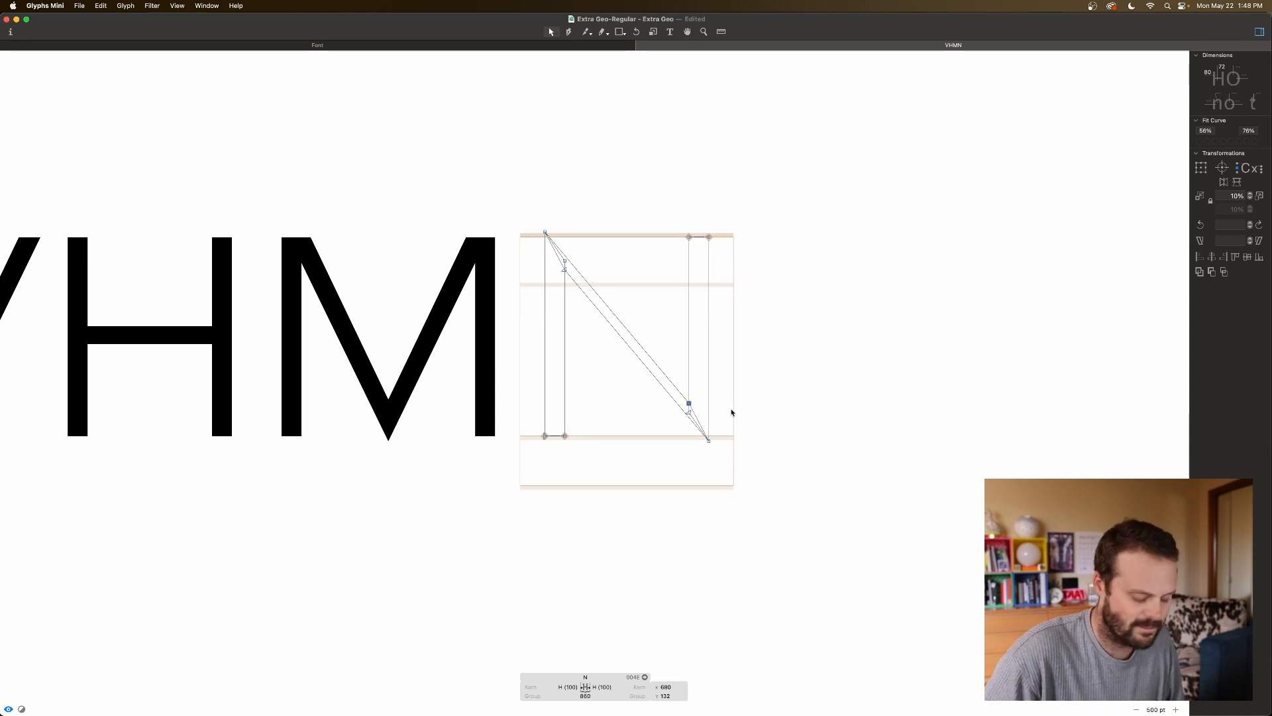
{"action": "key", "text": "shift+Up"}
{"action": "key", "text": "shift+Up"}
{"action": "key", "text": "shift+Up"}
{"action": "key", "text": "shift+Up"}
{"action": "key", "text": "shift+Up"}
{"action": "key", "text": "shift+Up"}
{"action": "key", "text": "space"}
Step: Lower the diagonal's upper inner node at the left stem to y 608 and preview the N
{"action": "left_click", "coordinate": [565, 271]}
{"action": "key", "text": "shift+Down"}
{"action": "key", "text": "shift+Down"}
{"action": "key", "text": "shift+Down"}
{"action": "key", "text": "shift+Down"}
{"action": "key", "text": "shift+Down"}
{"action": "key", "text": "shift+Down"}
{"action": "key", "text": "space"}
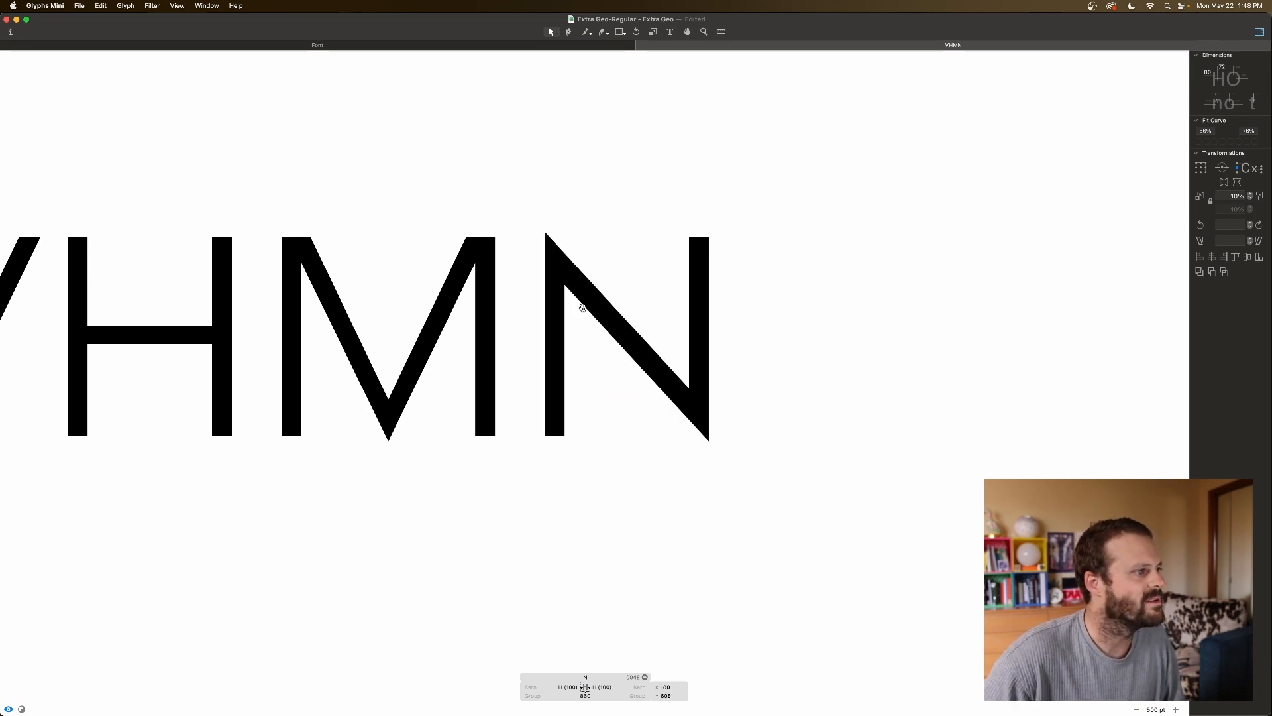
Step: Measure the diagonal's thickness and refine it, raising the upper inner node 10 units and setting the lower inner node to y 178
{"action": "key", "text": "shift+Up"}
{"action": "left_click_drag", "start_coordinate": [694, 378], "coordinate": [681, 393]}
{"action": "key", "text": "l"}
{"action": "left_click_drag", "start_coordinate": [648, 313], "coordinate": [595, 375]}
{"action": "key", "text": "v"}
{"action": "left_click", "coordinate": [686, 395]}
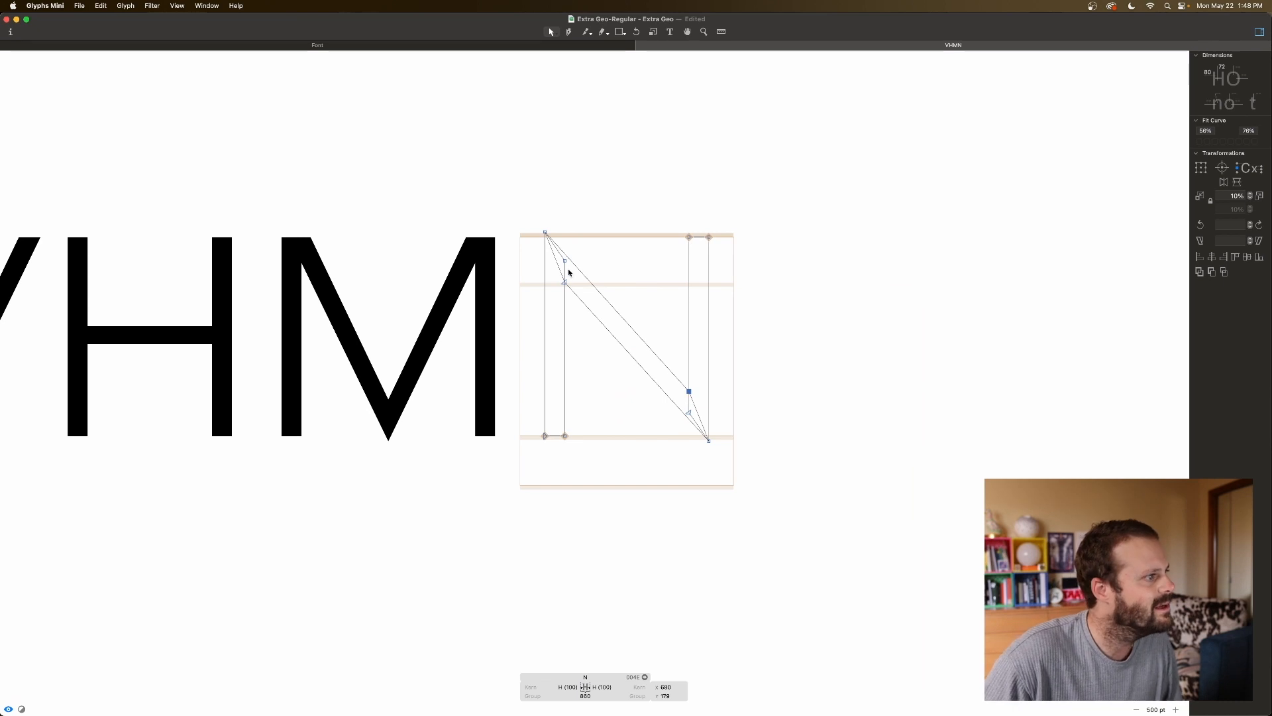
Step: Measure the stroke thickness across the middle of the N's diagonal and preview the VHMN string at a smaller size
{"action": "left_click", "coordinate": [564, 283]}
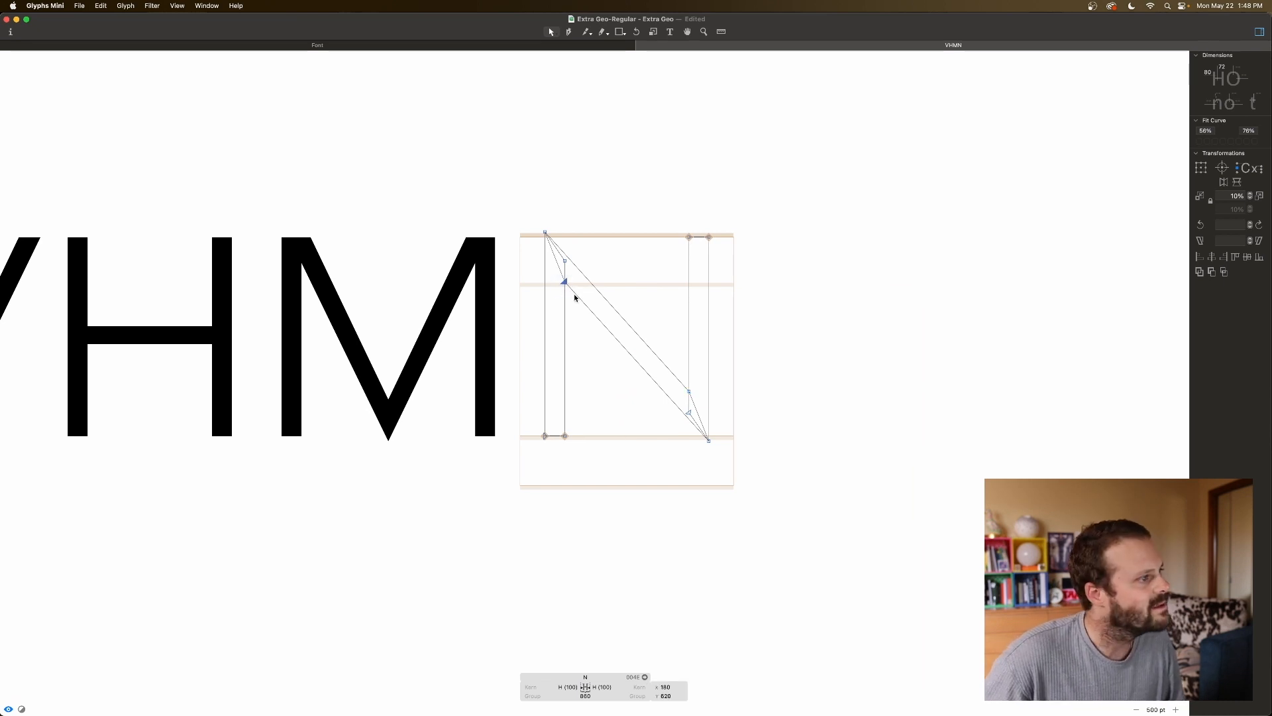
{"action": "key", "text": "l"}
{"action": "left_click_drag", "start_coordinate": [630, 290], "coordinate": [558, 378]}
{"action": "key", "text": "space"}
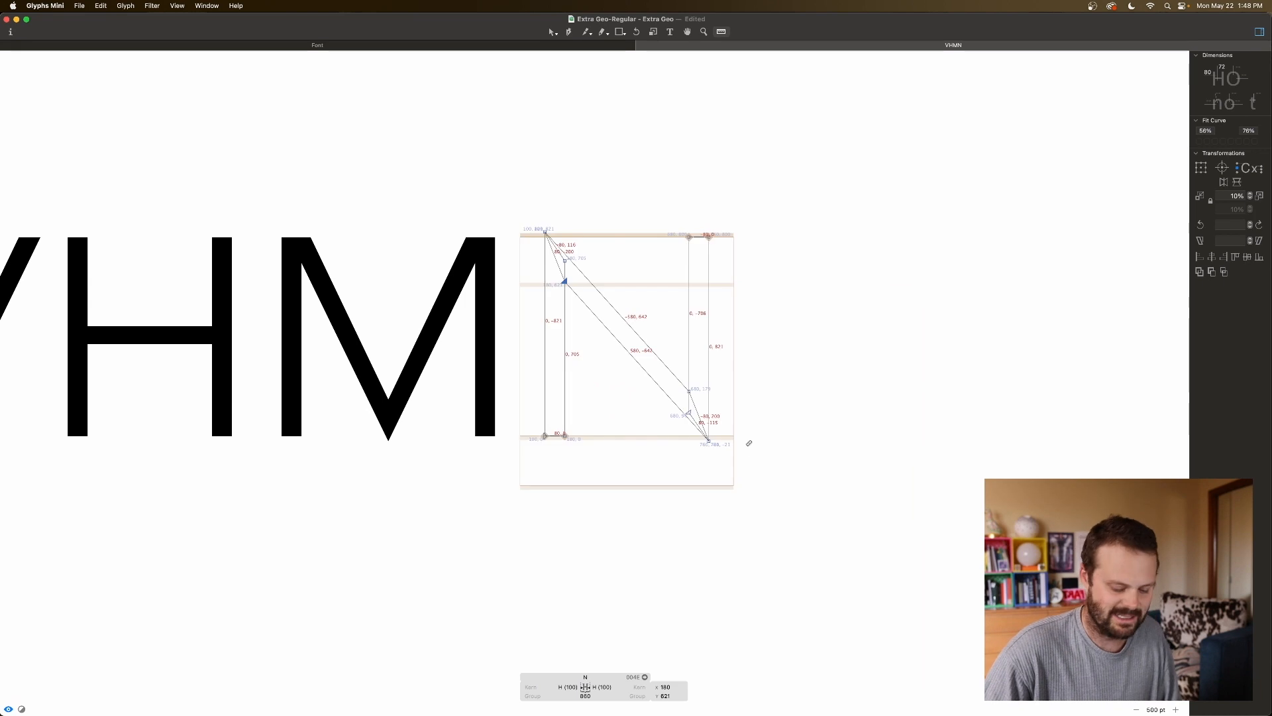
{"action": "key", "text": "super+minus"}
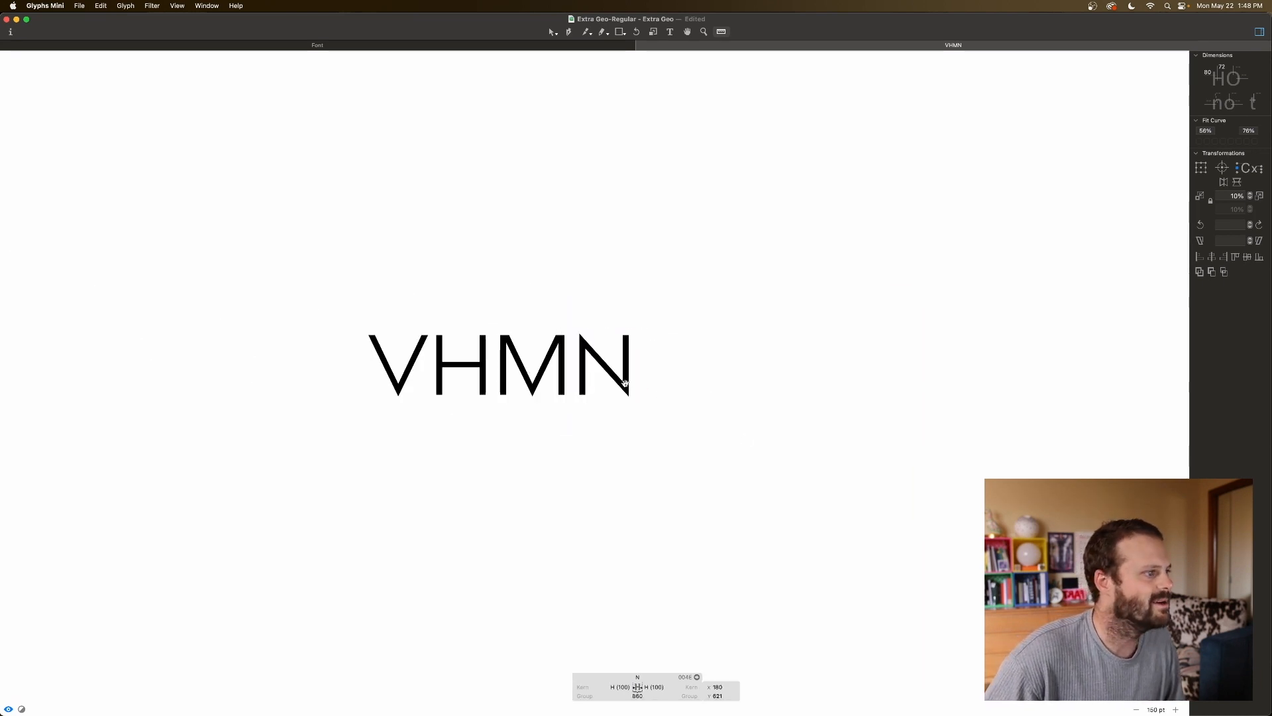
{"action": "scroll", "coordinate": [630, 387], "scroll_direction": "left", "scroll_amount": 6}
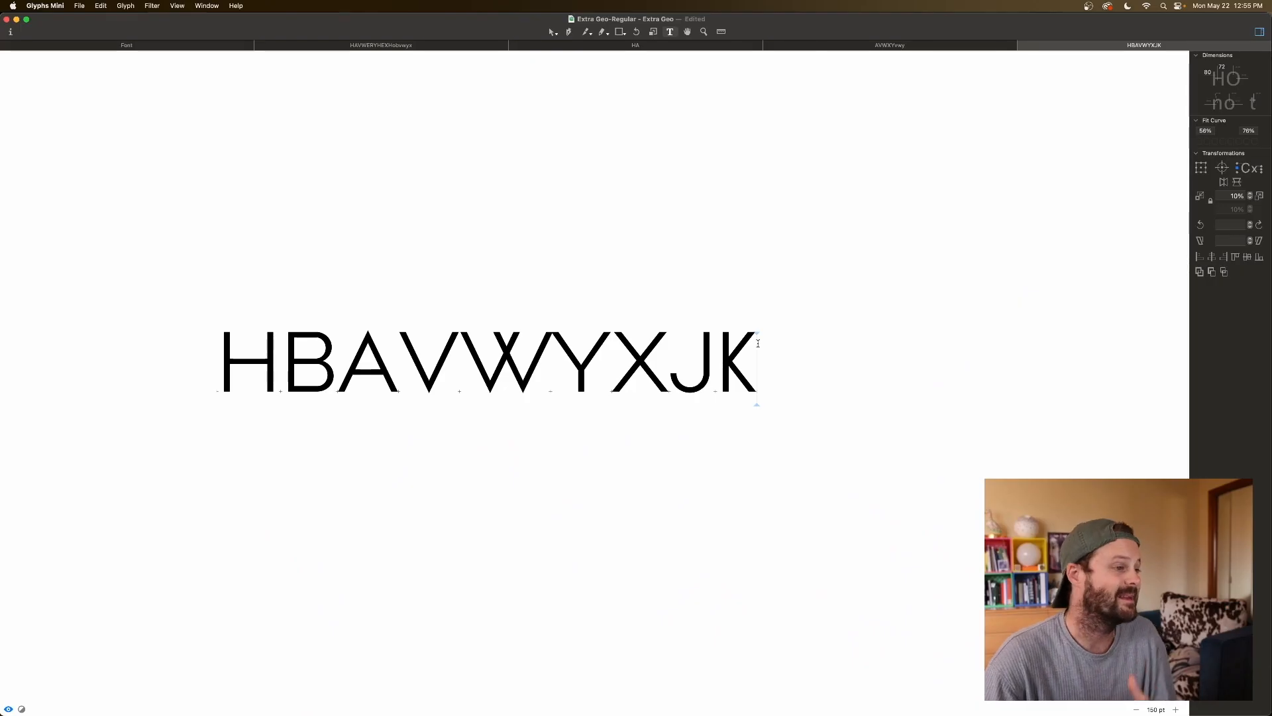
Step: Add a Z to the end of the HBAVWYXJK string and open it for outline editing
{"action": "type", "text": "Z"}
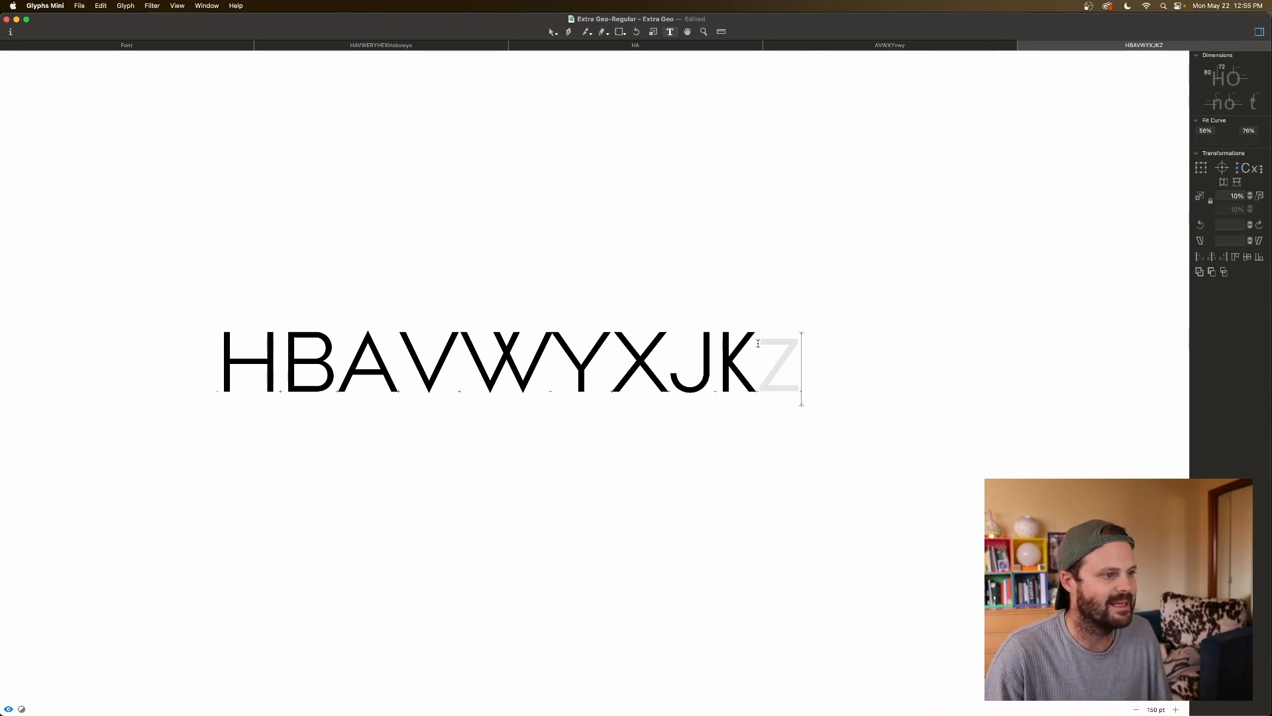
{"action": "key", "text": "Escape"}
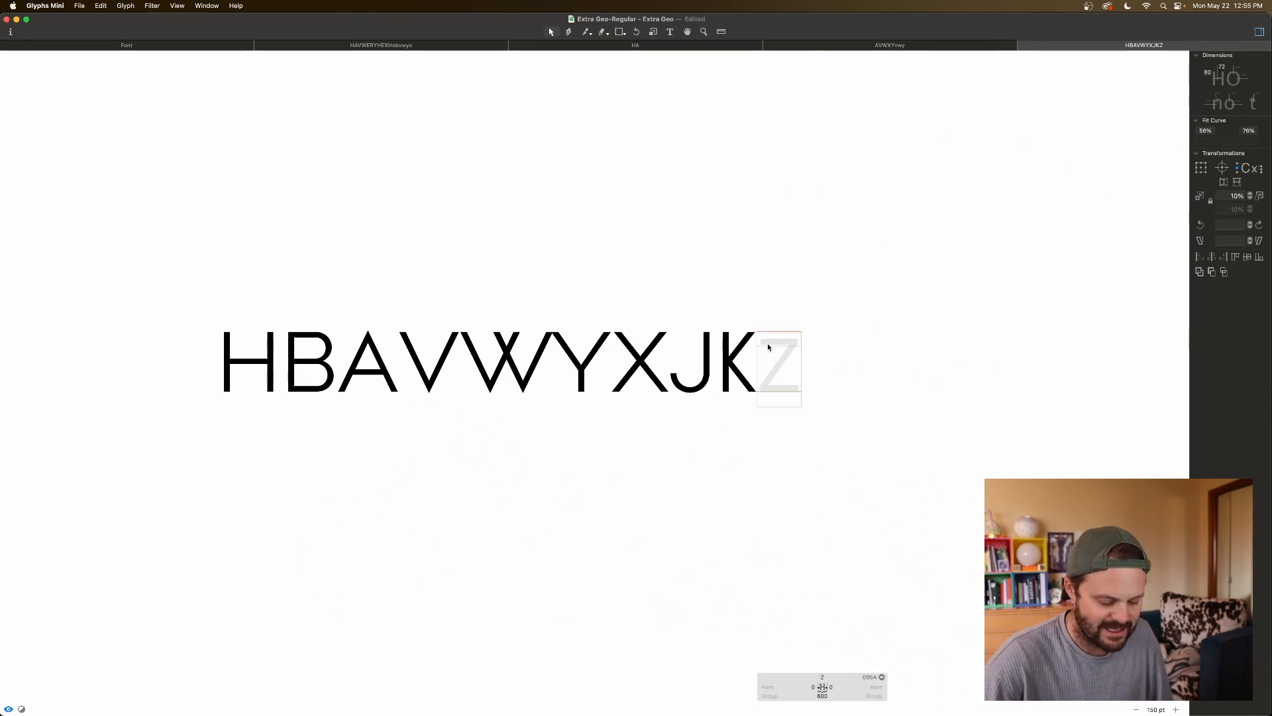
{"action": "key", "text": "super+plus"}
{"action": "scroll", "coordinate": [769, 347], "scroll_direction": "right", "scroll_amount": 3}
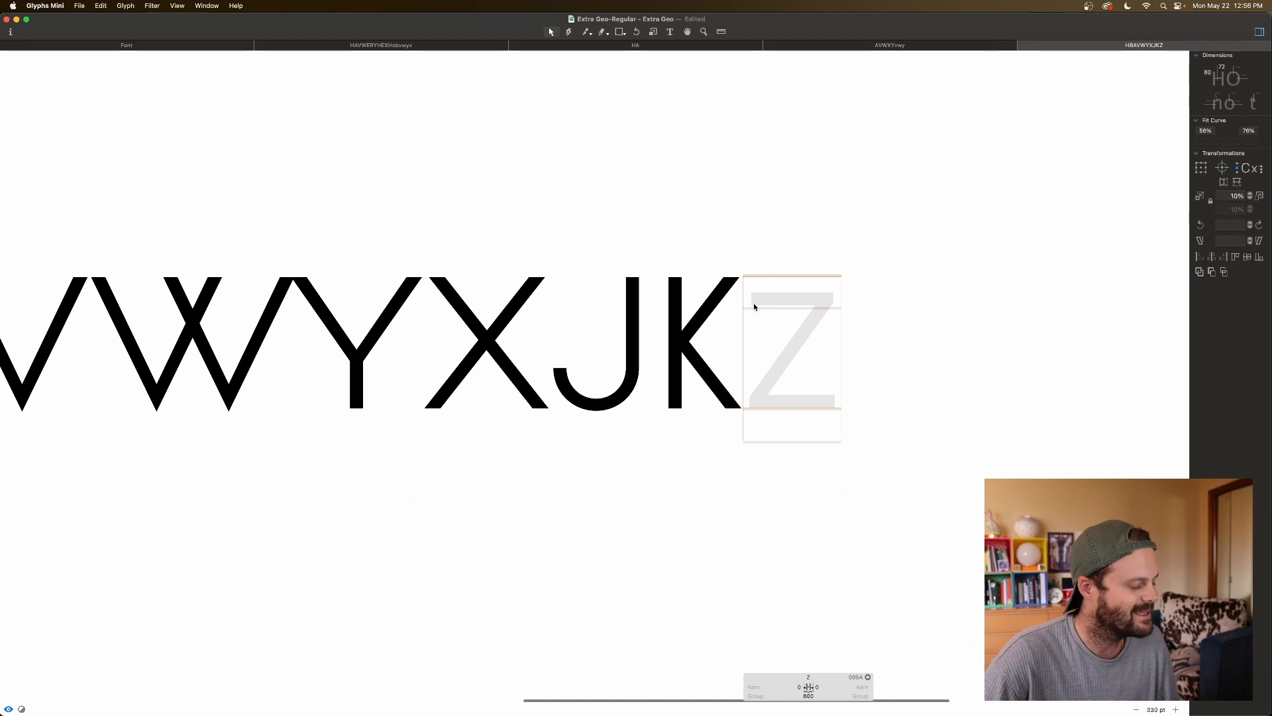
Step: Draw the Z's top bar as a rectangle 800 units wide and 72 units tall at the cap height
{"action": "key", "text": "f"}
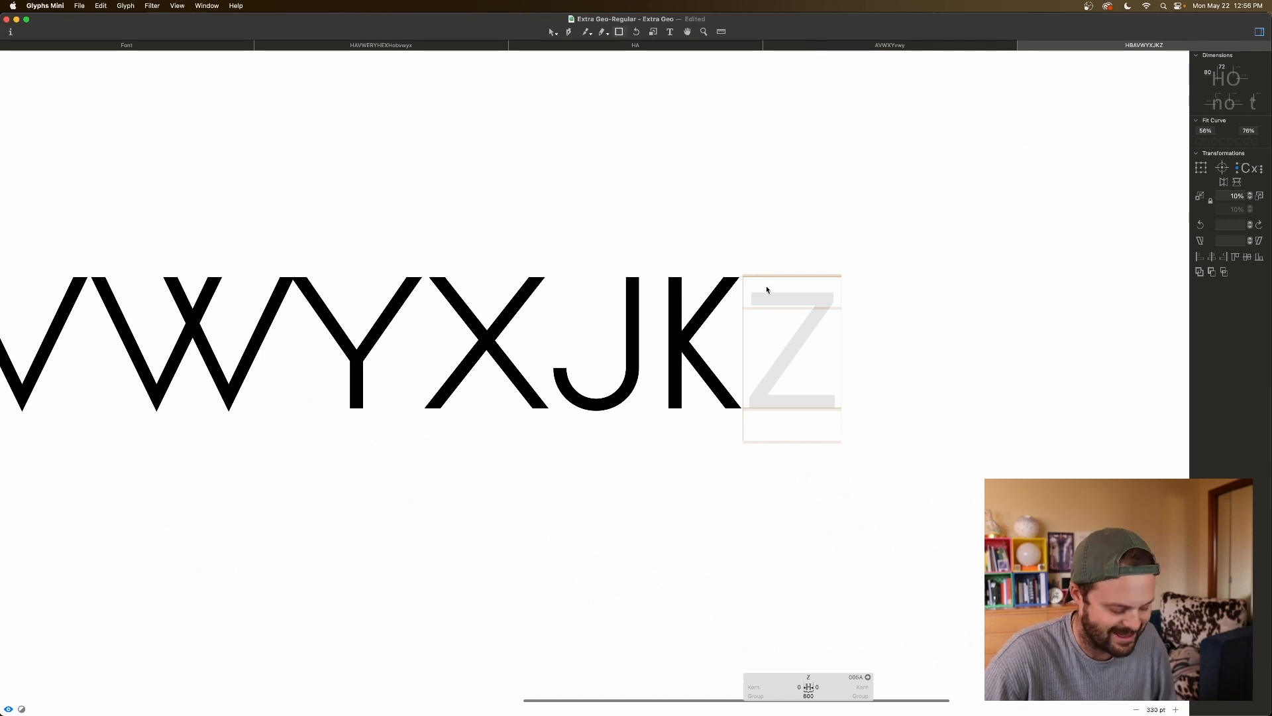
{"action": "key", "text": "shift+f"}
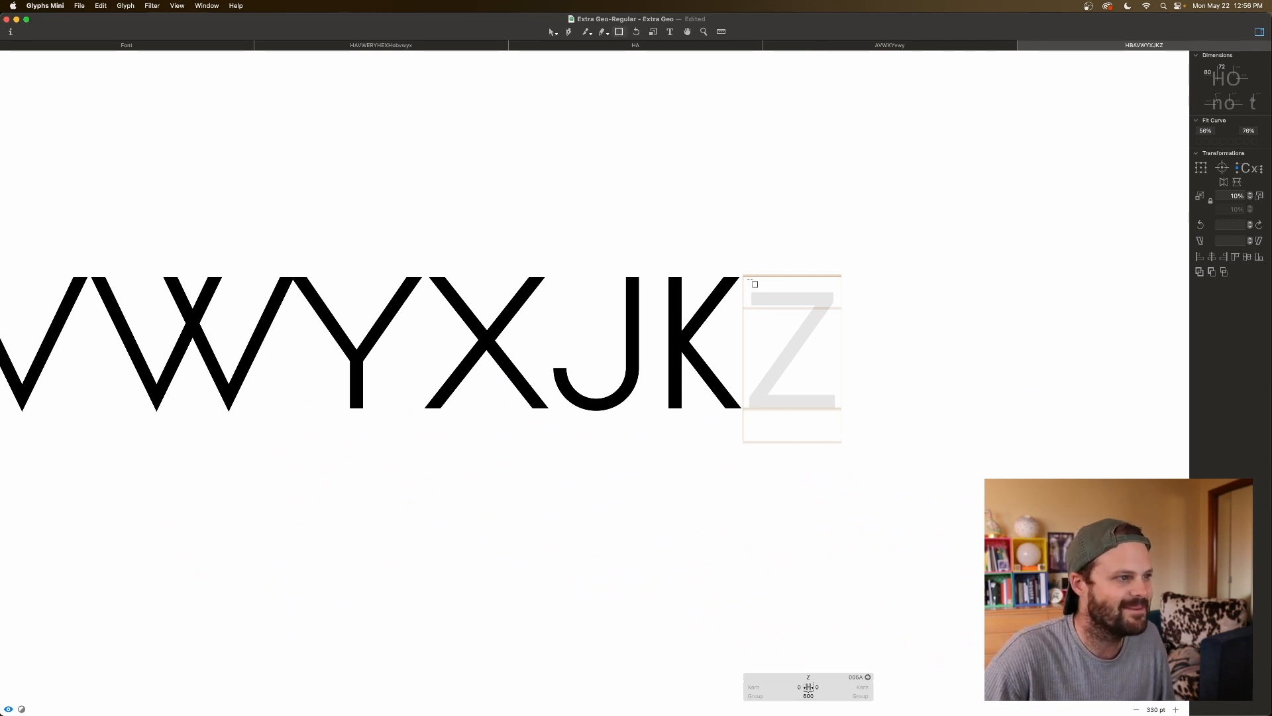
{"action": "left_click_drag", "start_coordinate": [748, 278], "coordinate": [883, 294]}
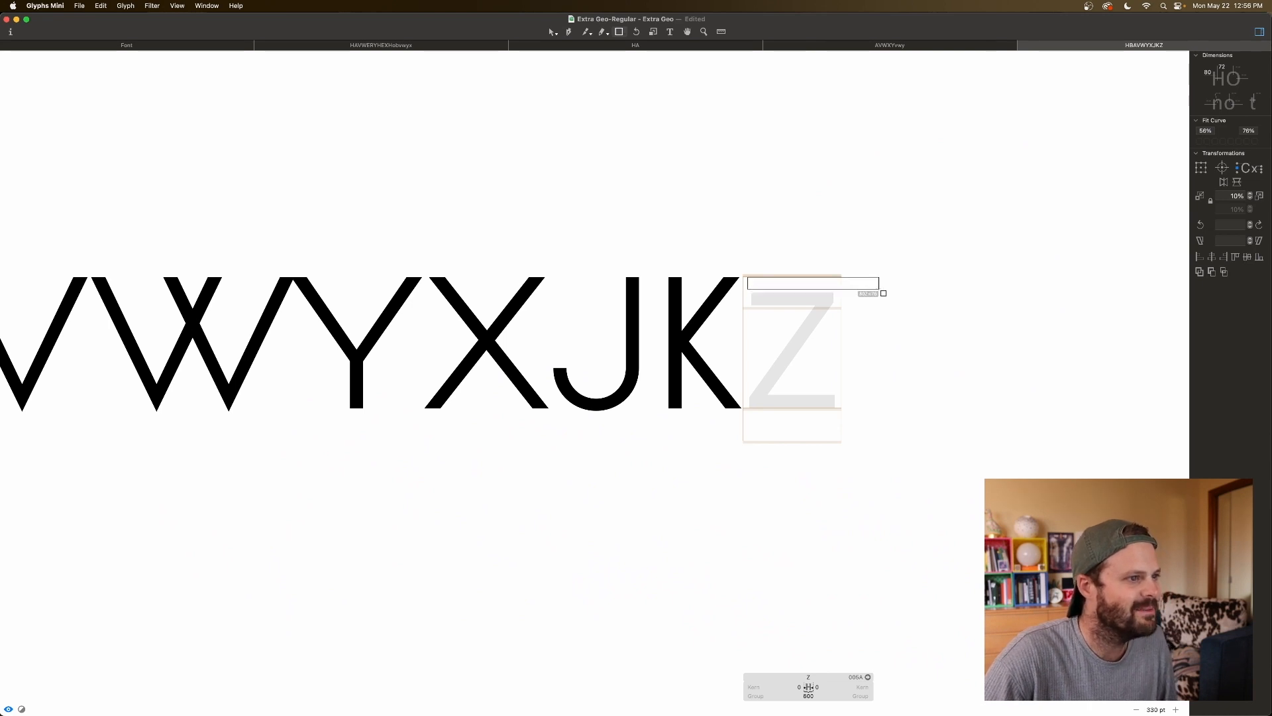
{"action": "left_click_drag", "start_coordinate": [884, 293], "coordinate": [735, 296]}
{"action": "key", "text": "v"}
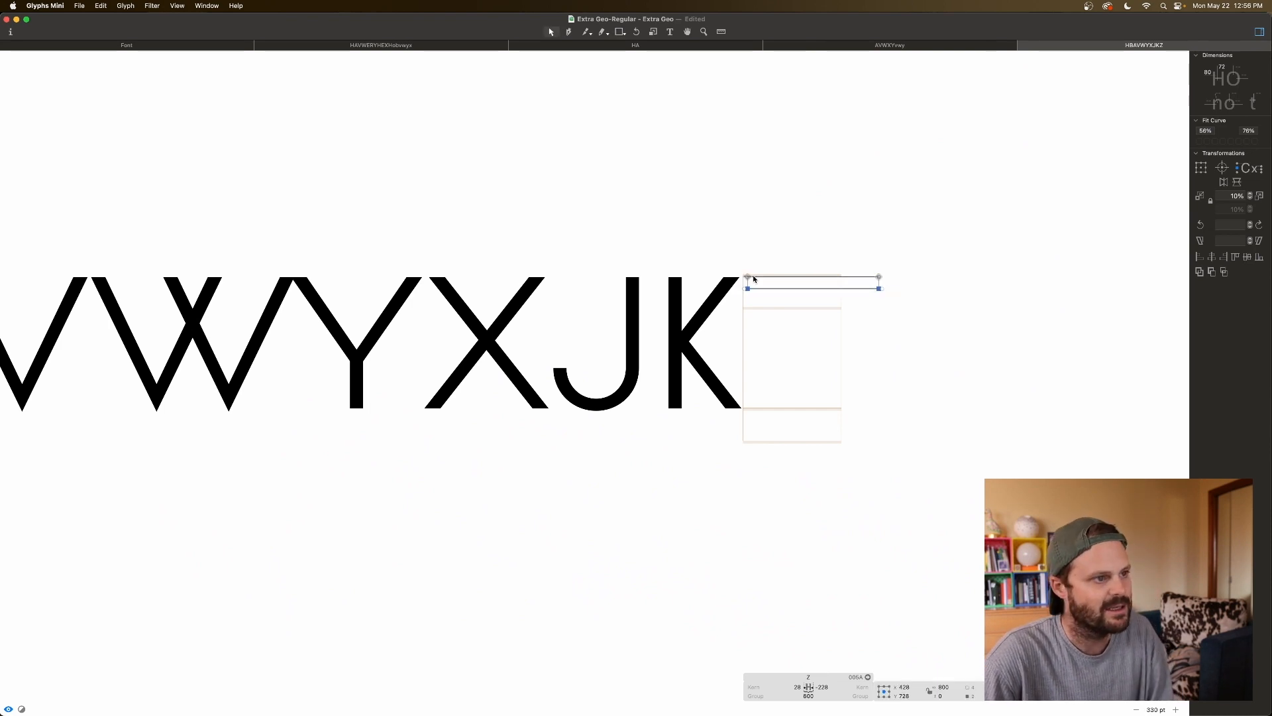
{"action": "left_click_drag", "start_coordinate": [897, 267], "coordinate": [875, 310]}
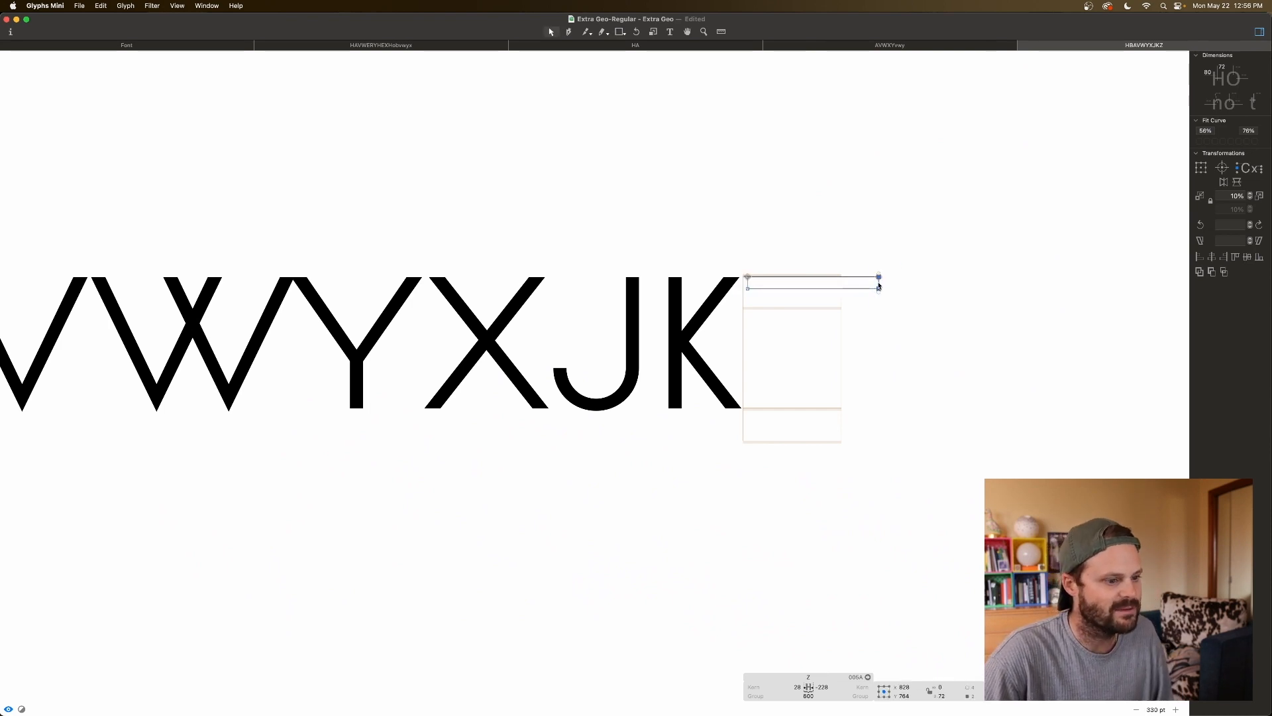
Step: Duplicate the top bar, flip the copy vertically onto the baseline as the Z's bottom bar, and preview both
{"action": "left_click", "coordinate": [813, 328]}
{"action": "double_click", "coordinate": [833, 288]}
{"action": "key", "text": "super+c"}
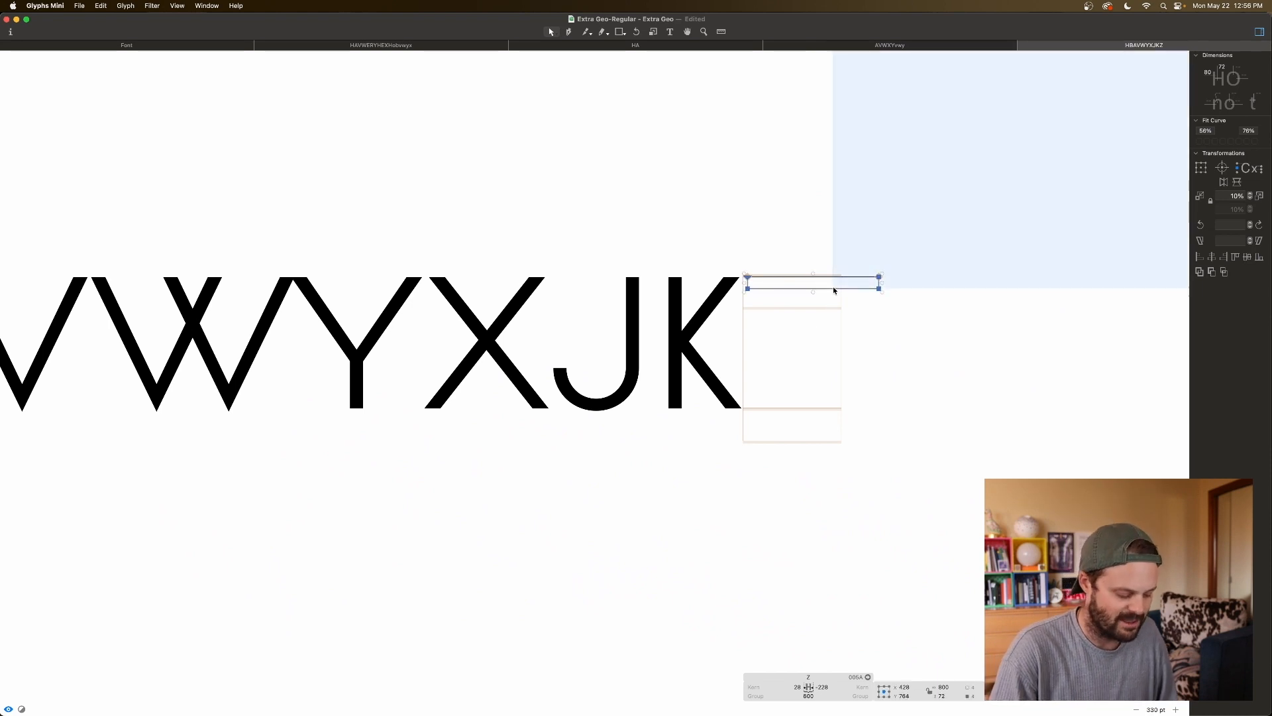
{"action": "left_click", "coordinate": [1237, 183]}
{"action": "key", "text": "space"}
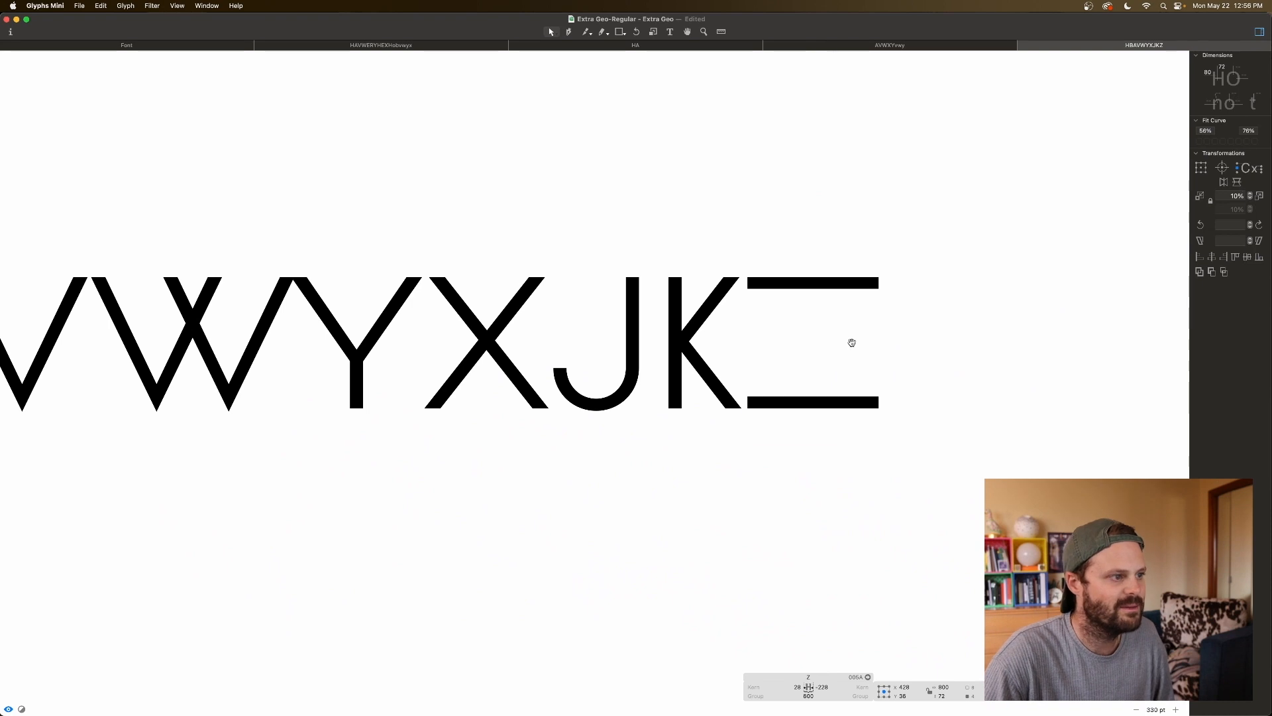
Step: Shorten both Z bars by 100 units by moving their right end nodes to x 728, and preview the string
{"action": "scroll", "coordinate": [852, 343], "scroll_direction": "down", "scroll_amount": 5}
{"action": "scroll", "coordinate": [841, 355], "scroll_direction": "left", "scroll_amount": 3}
{"action": "left_click", "coordinate": [908, 334]}
{"action": "left_click_drag", "start_coordinate": [899, 322], "coordinate": [848, 403]}
{"action": "key", "text": "super+Left"}
{"action": "key", "text": "space"}
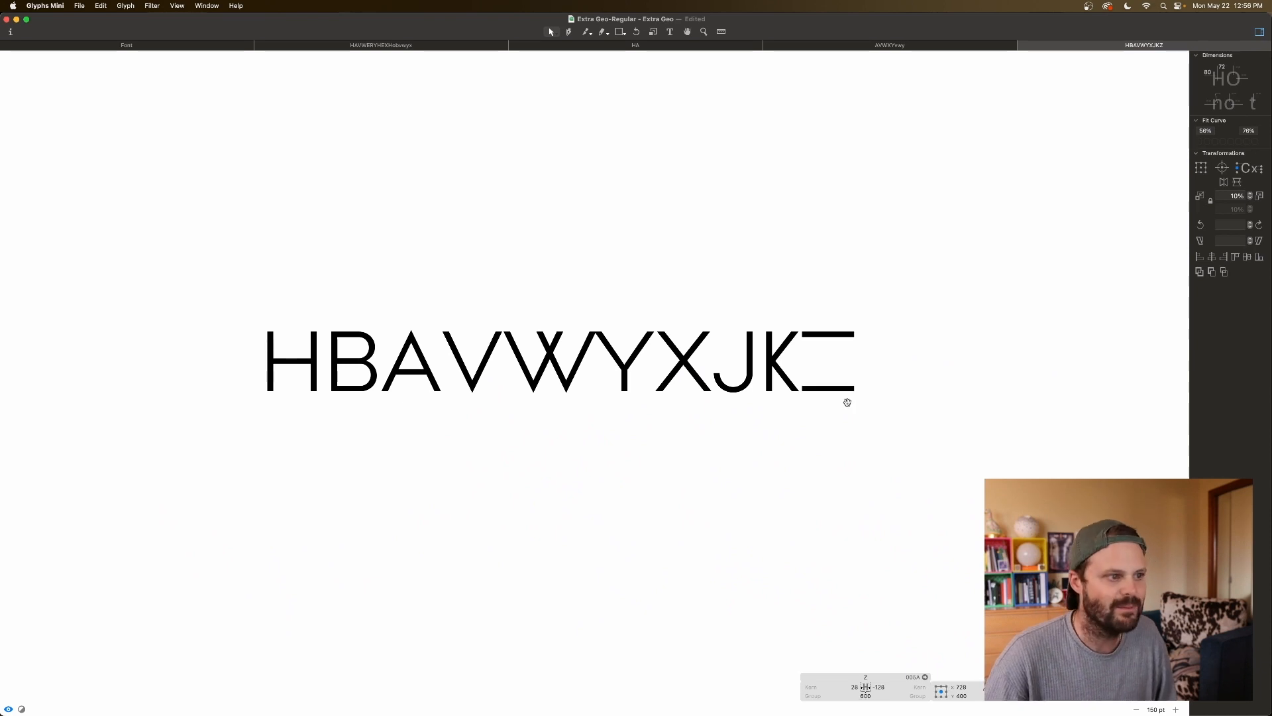
Step: Draw a vertical rectangle about 81 units wide between the Z's two bars near their left ends
{"action": "key", "text": "super+plus"}
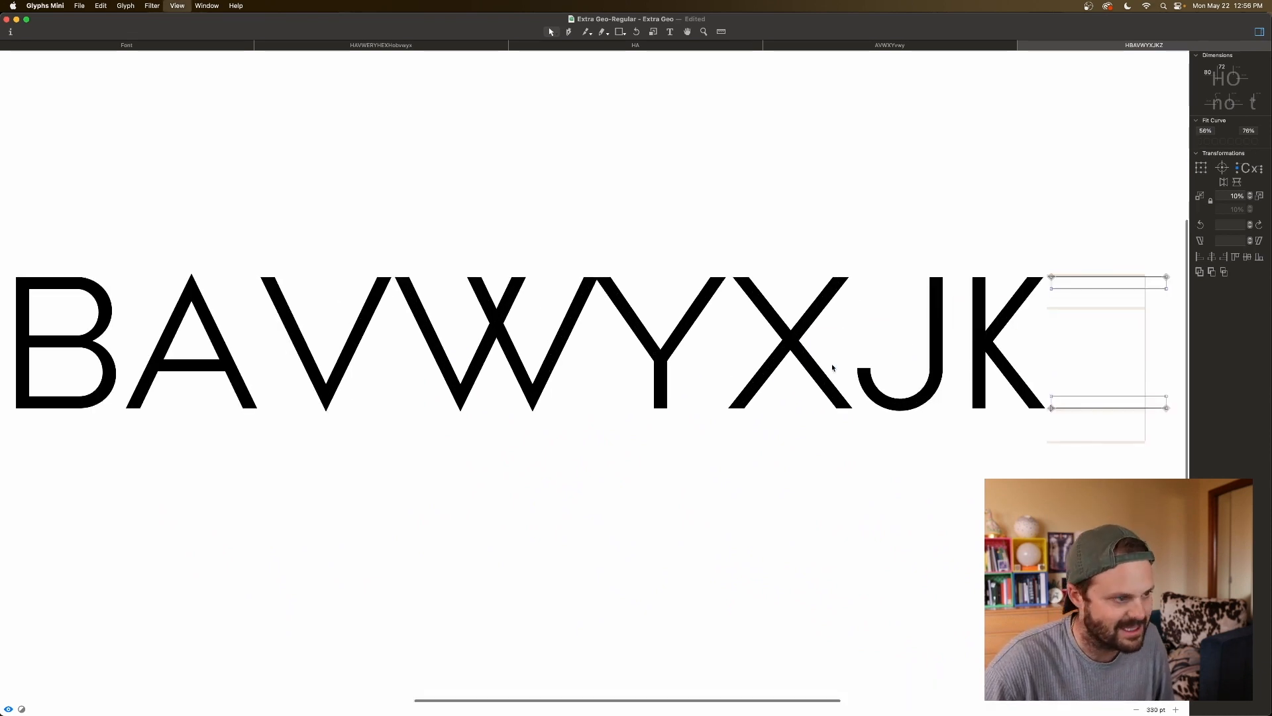
{"action": "scroll", "coordinate": [832, 367], "scroll_direction": "right", "scroll_amount": 5}
{"action": "key", "text": "f"}
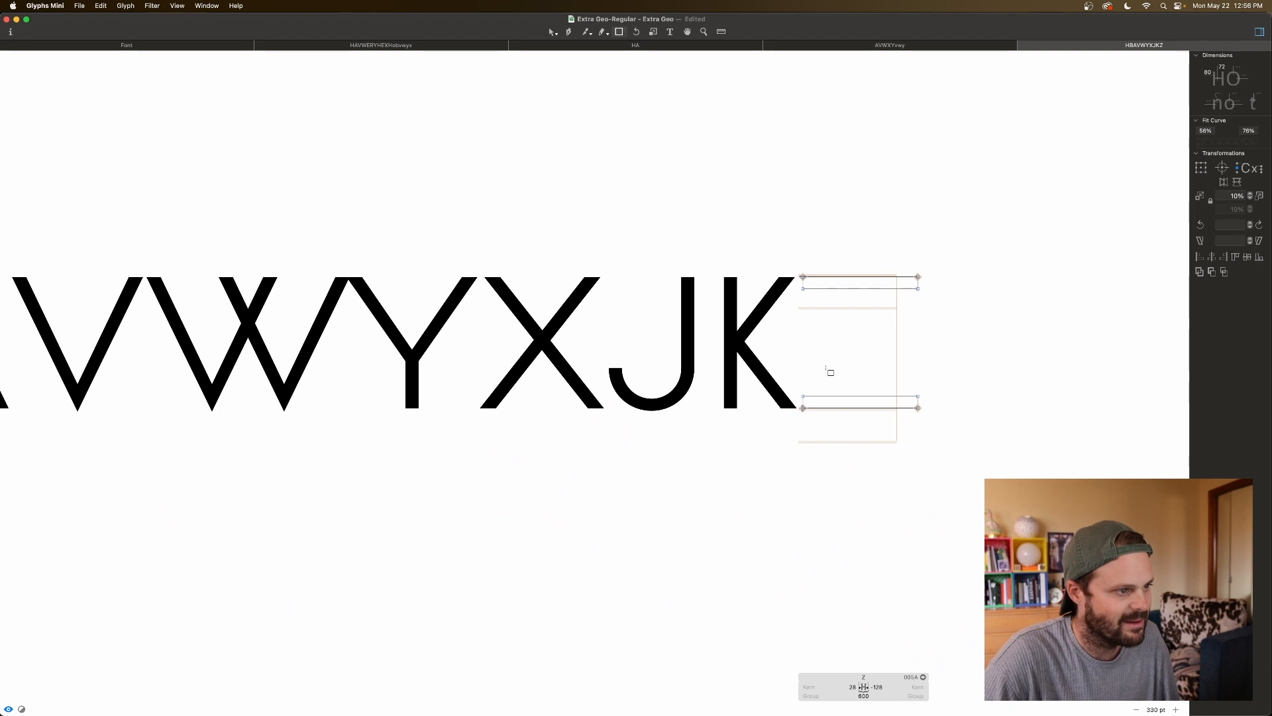
{"action": "left_click_drag", "start_coordinate": [805, 398], "coordinate": [824, 298]}
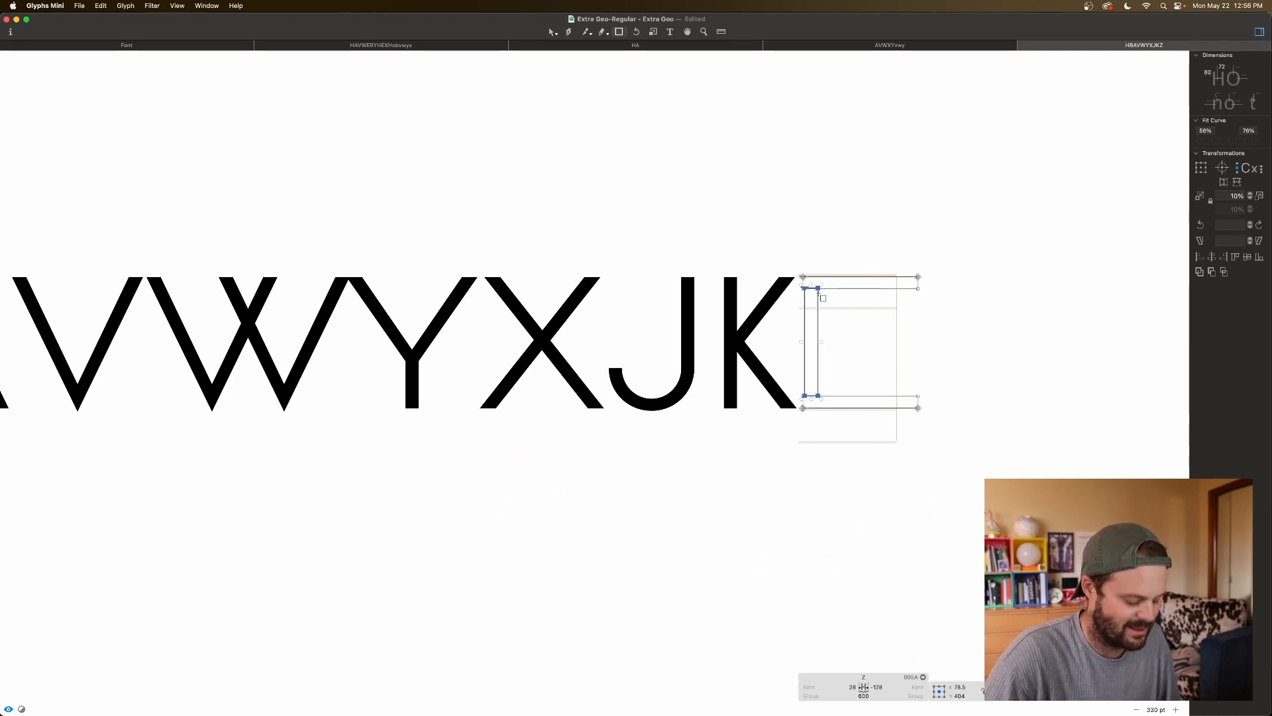
Step: Extend the vertical stroke's top and bottom edges to meet the inner edges of the Z's two bars
{"action": "key", "text": "super+plus"}
{"action": "key", "text": "super+plus"}
{"action": "scroll", "coordinate": [828, 308], "scroll_direction": "right", "scroll_amount": 3}
{"action": "key", "text": "v"}
{"action": "left_click", "coordinate": [965, 296]}
{"action": "left_click_drag", "start_coordinate": [972, 197], "coordinate": [929, 206]}
{"action": "key", "text": "space"}
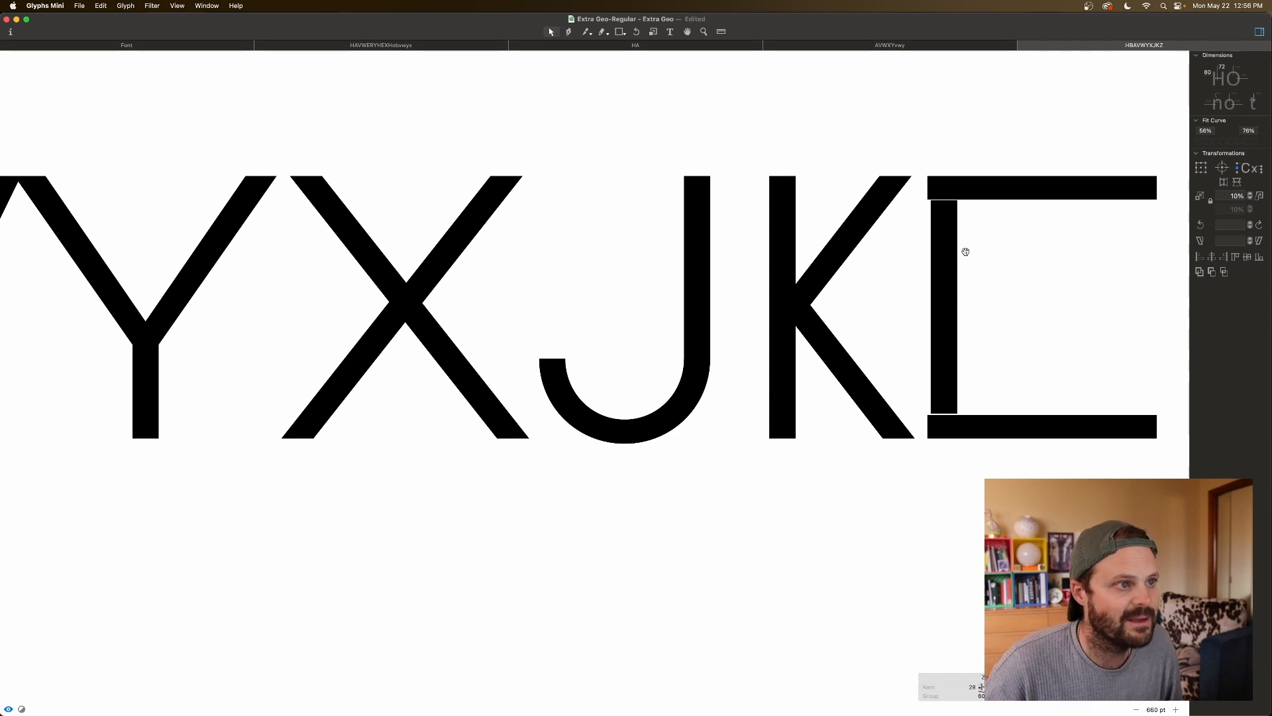
{"action": "left_click_drag", "start_coordinate": [966, 410], "coordinate": [926, 424]}
{"action": "key", "text": "space"}
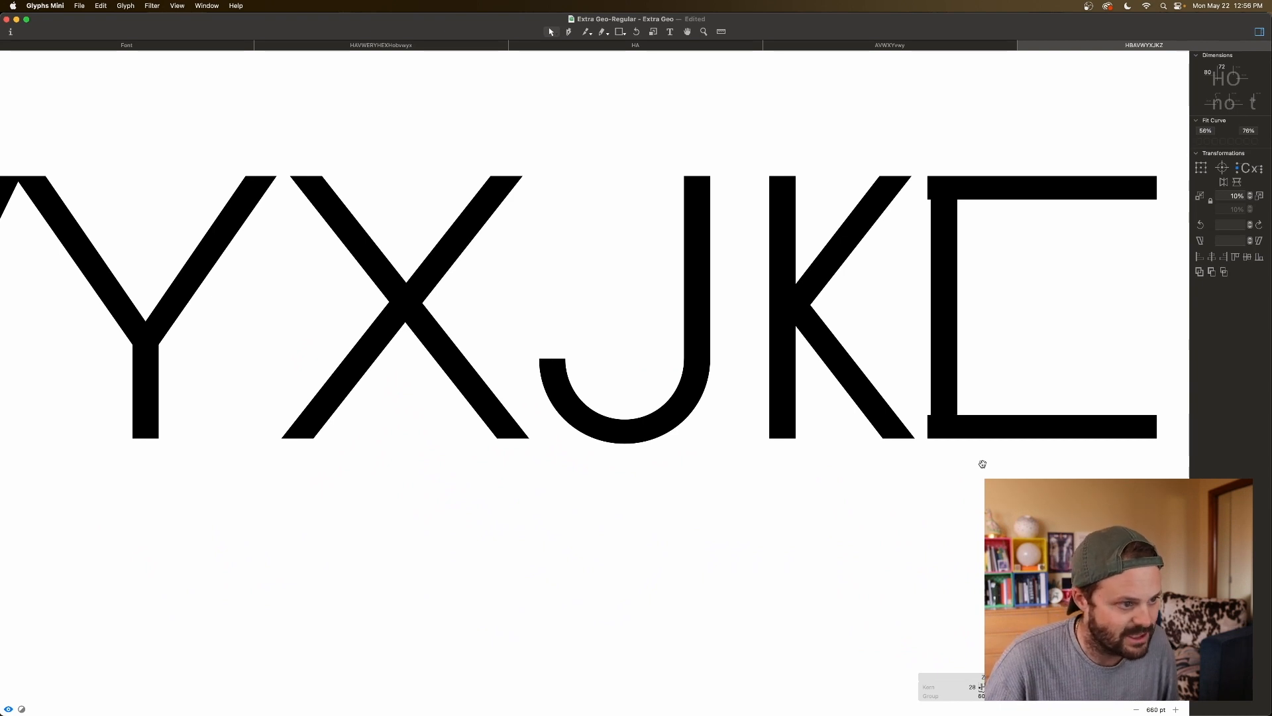
Step: Shift the vertical stroke about 10 units left to align its left edge with the left ends of the bars
{"action": "left_click_drag", "start_coordinate": [982, 400], "coordinate": [930, 425]}
{"action": "key", "text": "super+plus"}
{"action": "key", "text": "super+plus"}
{"action": "scroll", "coordinate": [930, 425], "scroll_direction": "right", "scroll_amount": 5}
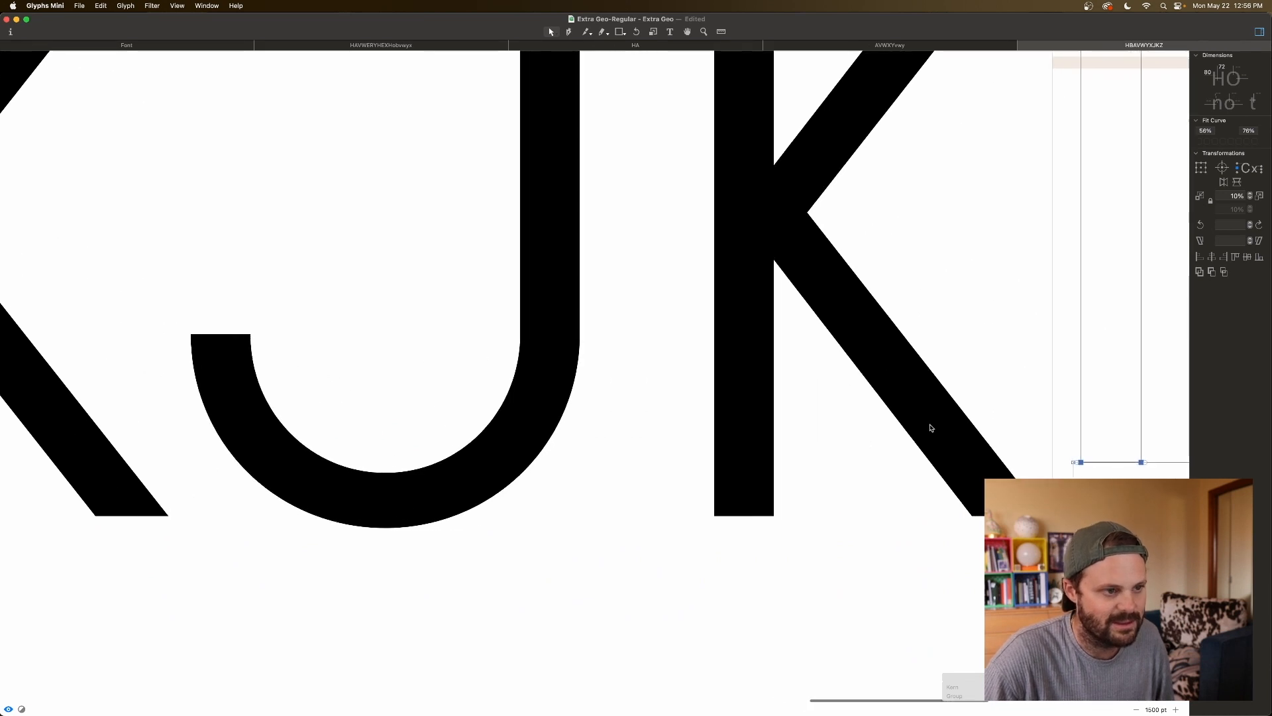
{"action": "key", "text": "space"}
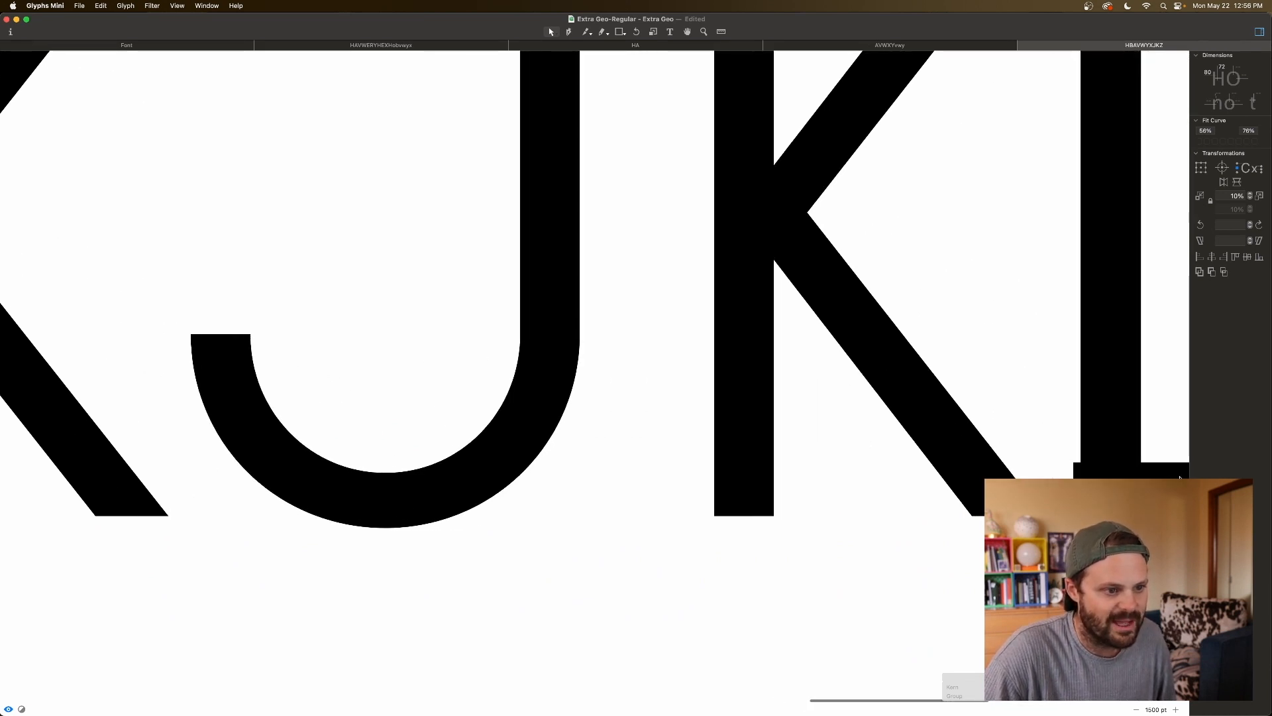
{"action": "key", "text": "Left"}
{"action": "key", "text": "Left"}
{"action": "key", "text": "Left"}
{"action": "key", "text": "Left"}
{"action": "key", "text": "Left"}
{"action": "key", "text": "Left"}
{"action": "key", "text": "Left"}
{"action": "key", "text": "Left"}
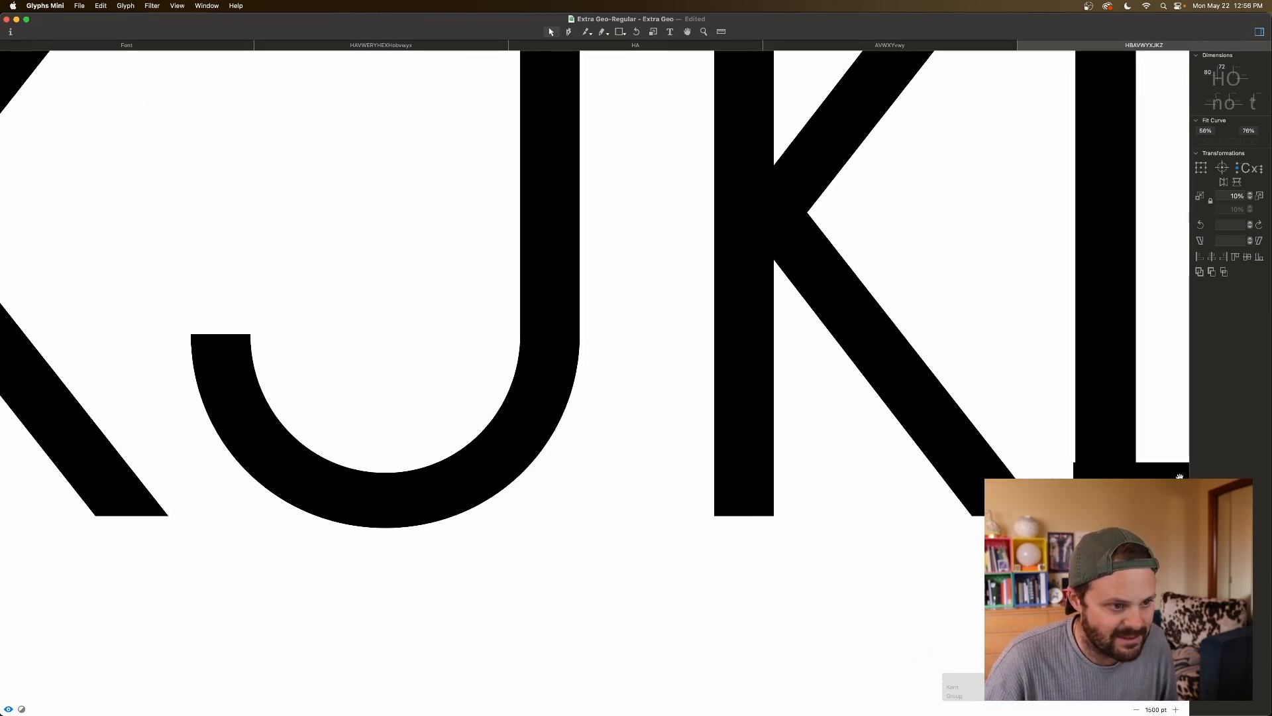
{"action": "key", "text": "super+minus"}
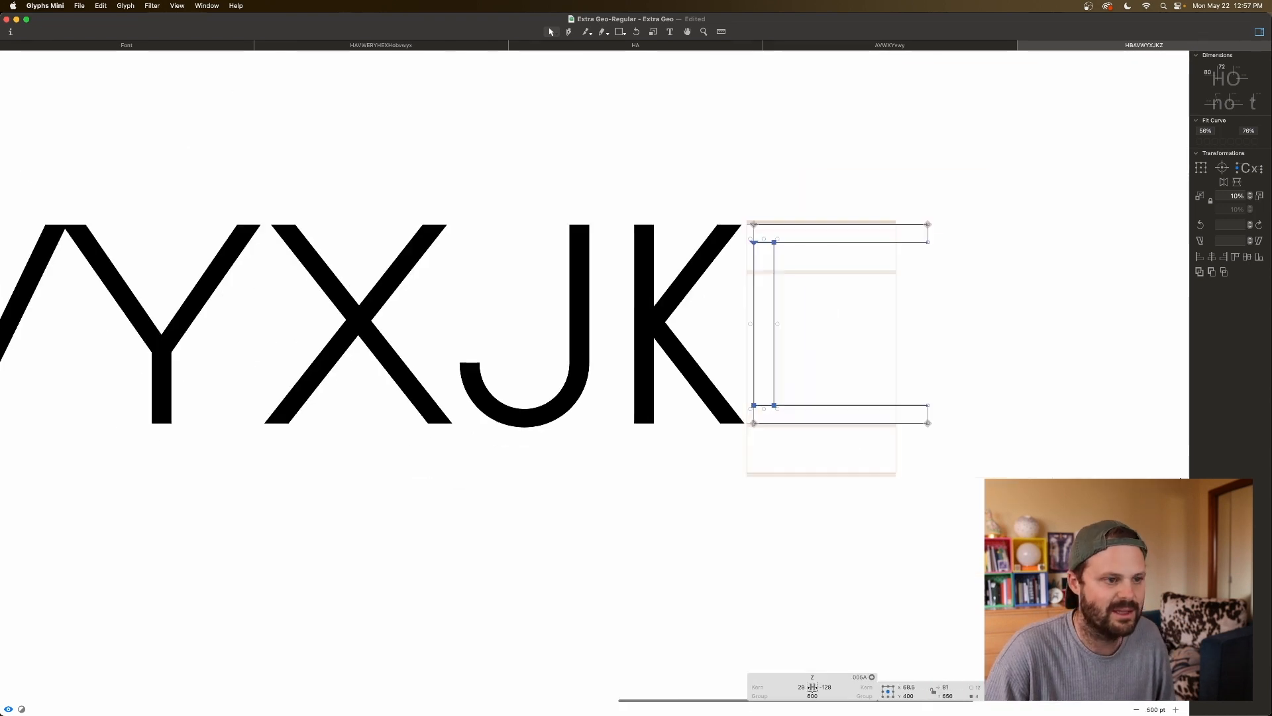
{"action": "left_click_drag", "start_coordinate": [804, 264], "coordinate": [769, 258]}
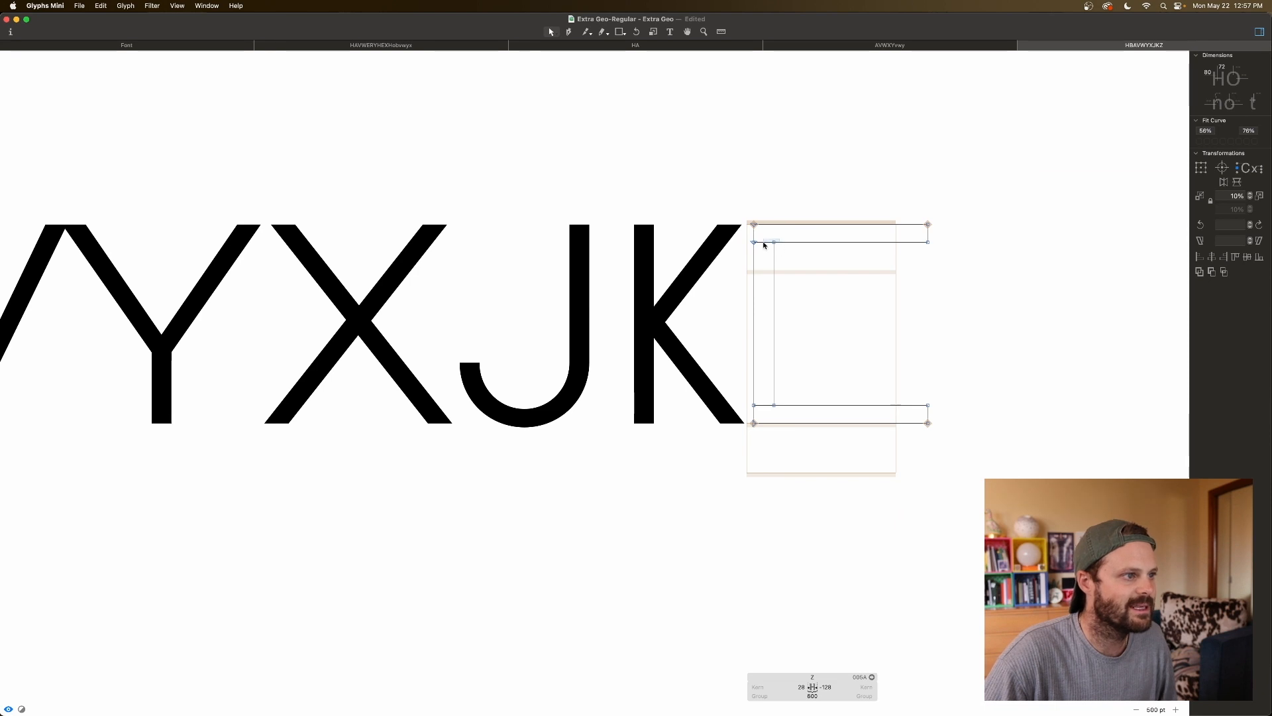
{"action": "left_click_drag", "start_coordinate": [753, 244], "coordinate": [750, 246]}
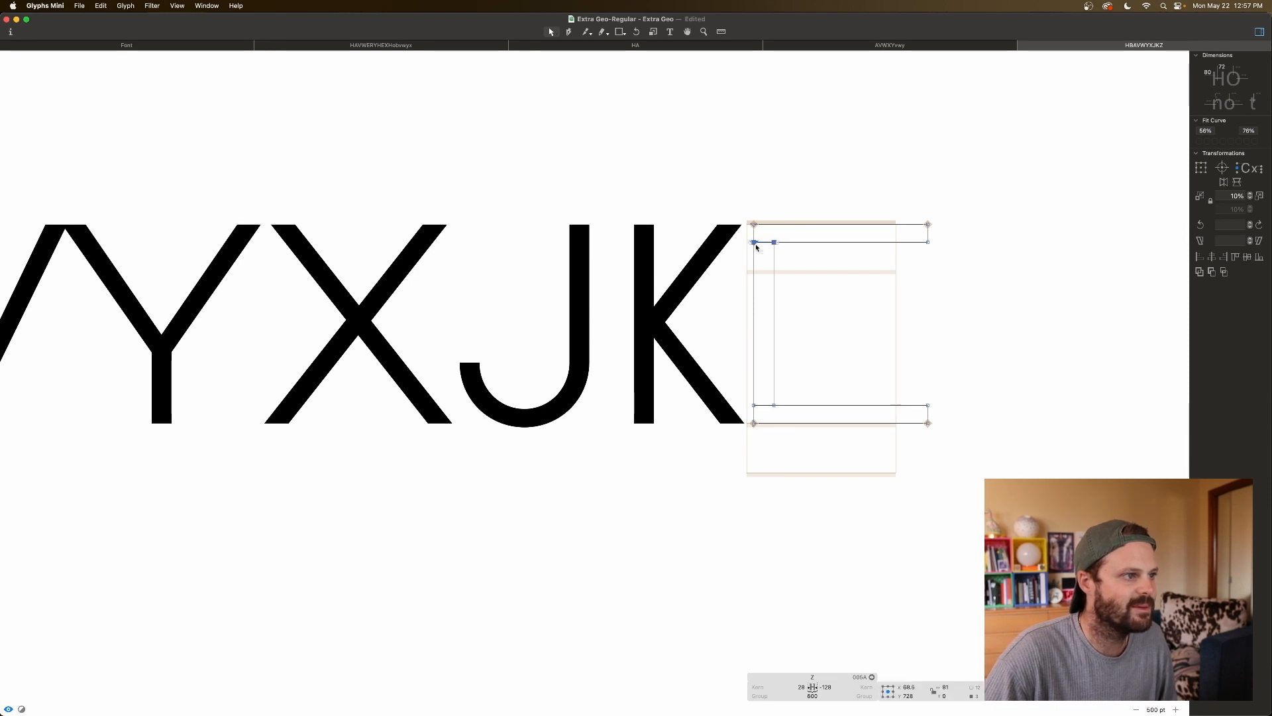
{"action": "key", "text": "shift+Right"}
{"action": "left_click", "coordinate": [790, 256]}
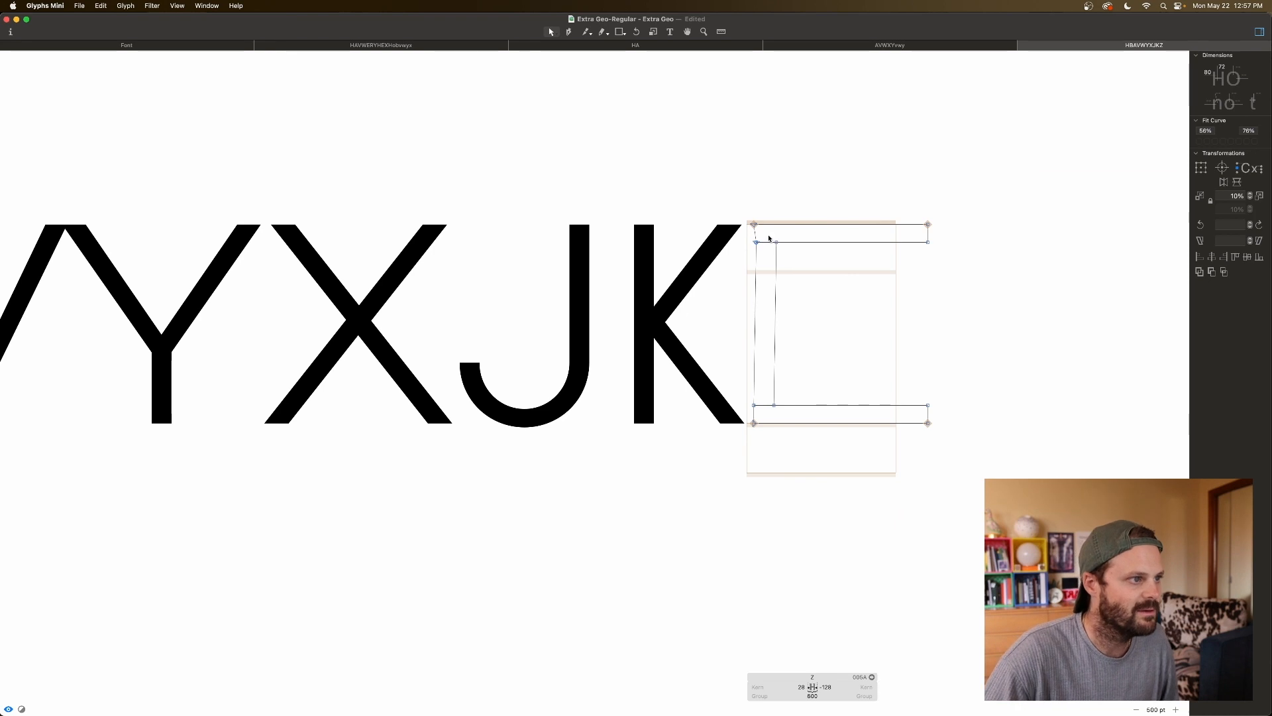
{"action": "left_click", "coordinate": [756, 237]}
{"action": "key", "text": "shift+Left"}
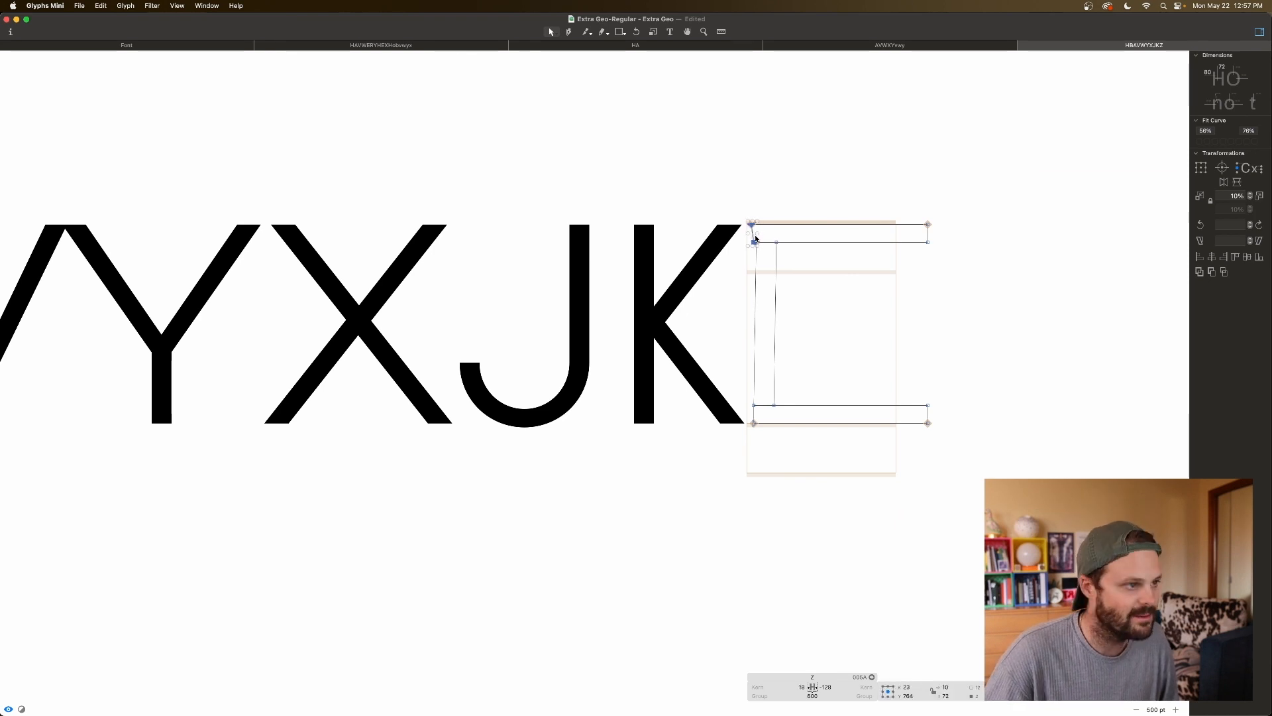
{"action": "left_click", "coordinate": [753, 232]}
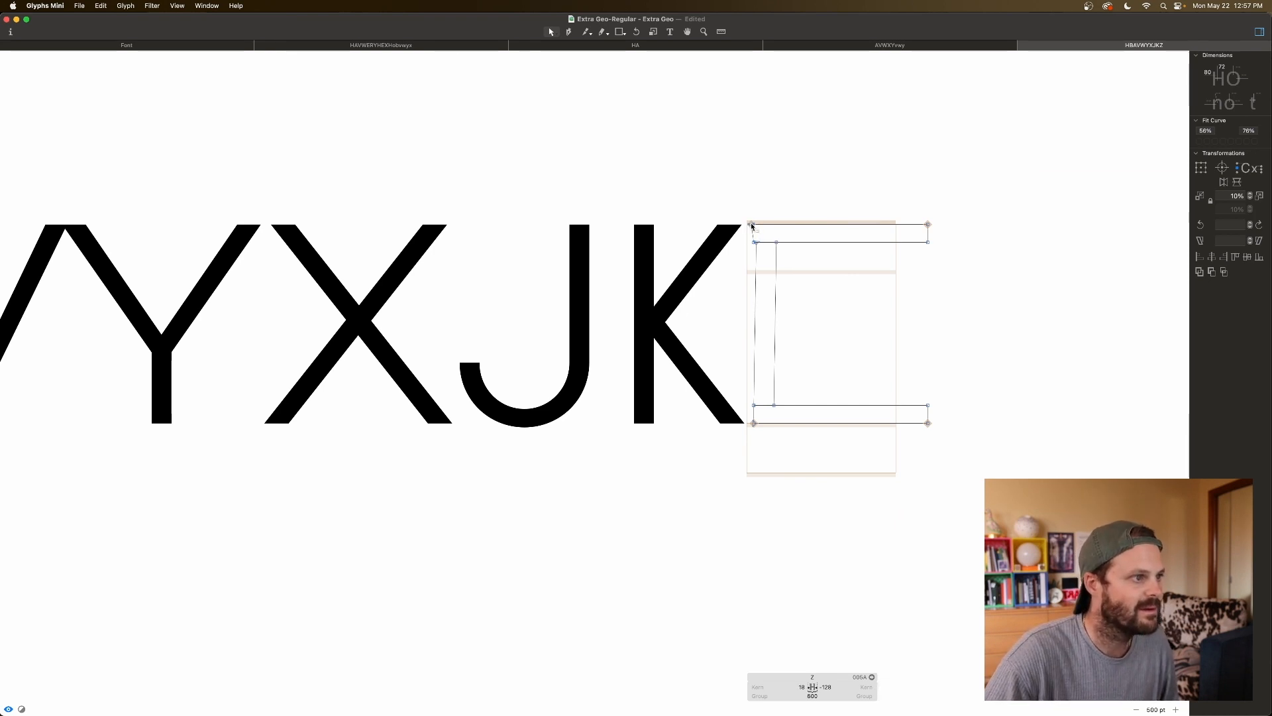
{"action": "left_click", "coordinate": [752, 226]}
{"action": "key", "text": "shift+Right"}
Step: Move the vertical stroke's two top nodes to the top bar's right end, centred at x 691.5, forming the Z's diagonal
{"action": "left_click_drag", "start_coordinate": [788, 237], "coordinate": [909, 252]}
{"action": "left_click", "coordinate": [778, 240]}
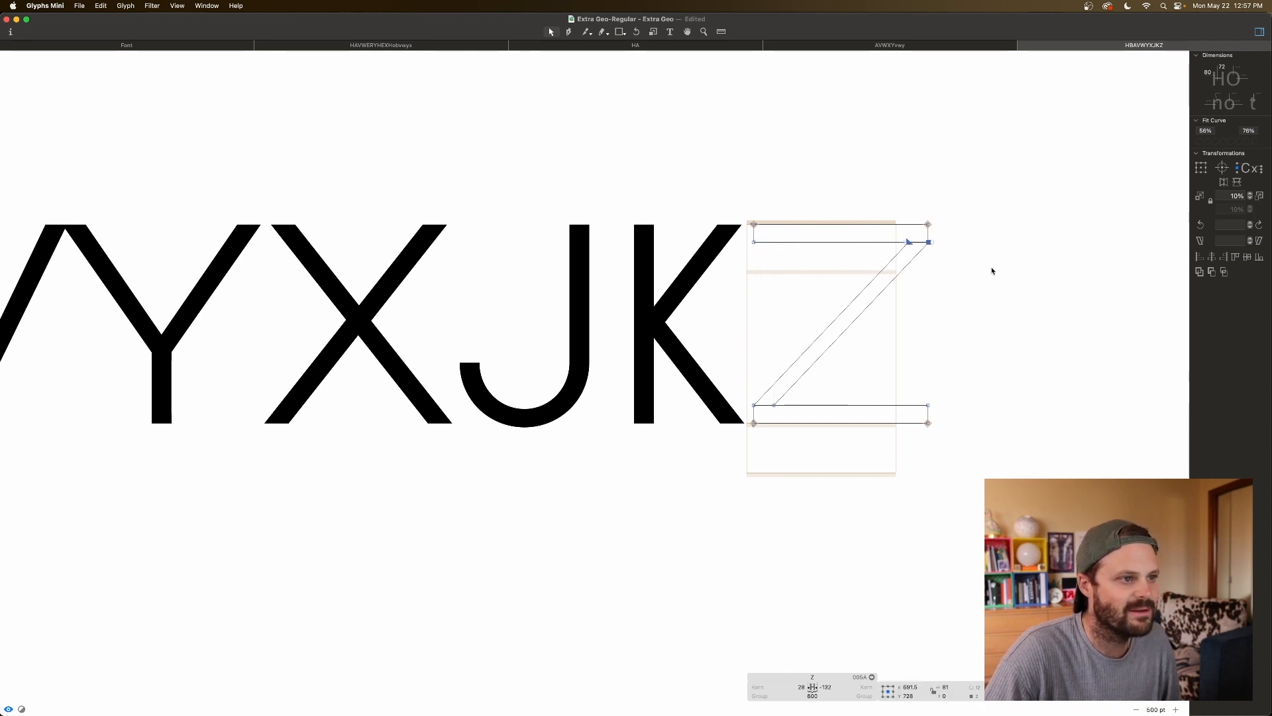
Step: Nudge the Z's diagonal about 4 units left so its upper-right corner meets the top bar's right end
{"action": "key", "text": "super+plus"}
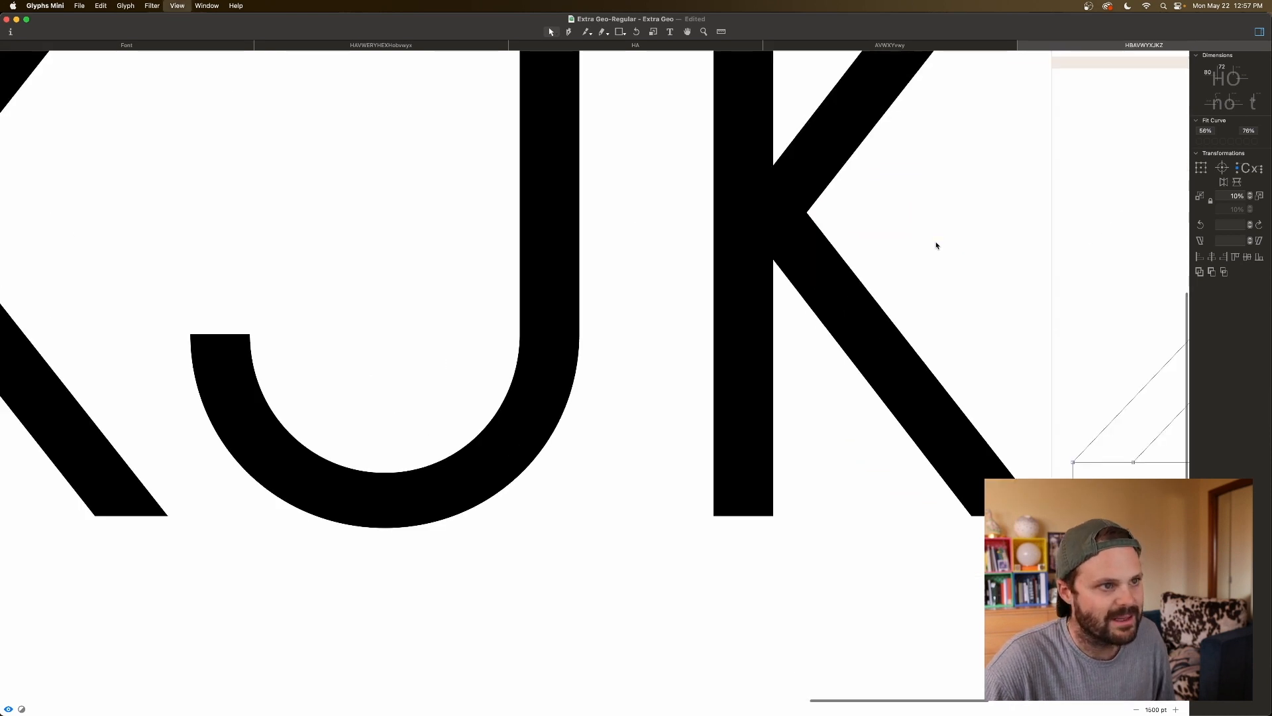
{"action": "key", "text": "super+plus"}
{"action": "scroll", "coordinate": [927, 245], "scroll_direction": "right", "scroll_amount": 12}
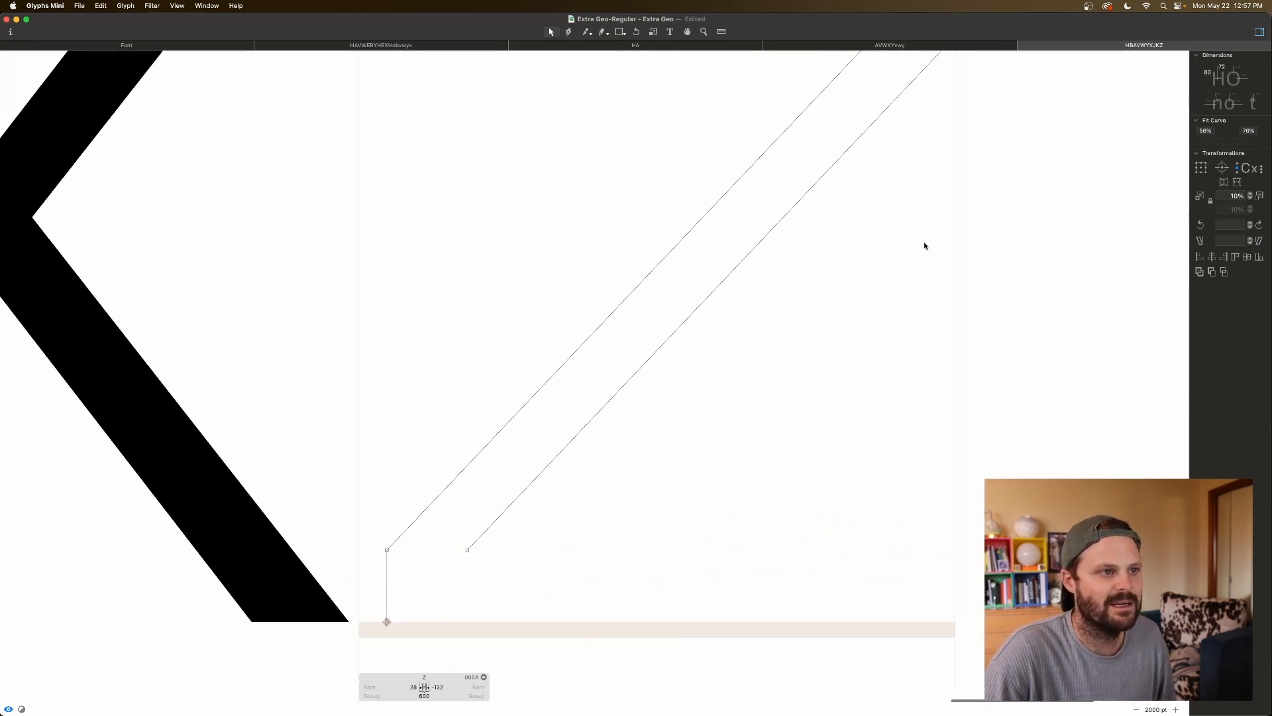
{"action": "scroll", "coordinate": [925, 245], "scroll_direction": "up", "scroll_amount": 10}
{"action": "scroll", "coordinate": [924, 243], "scroll_direction": "right", "scroll_amount": 5}
{"action": "key", "text": "space"}
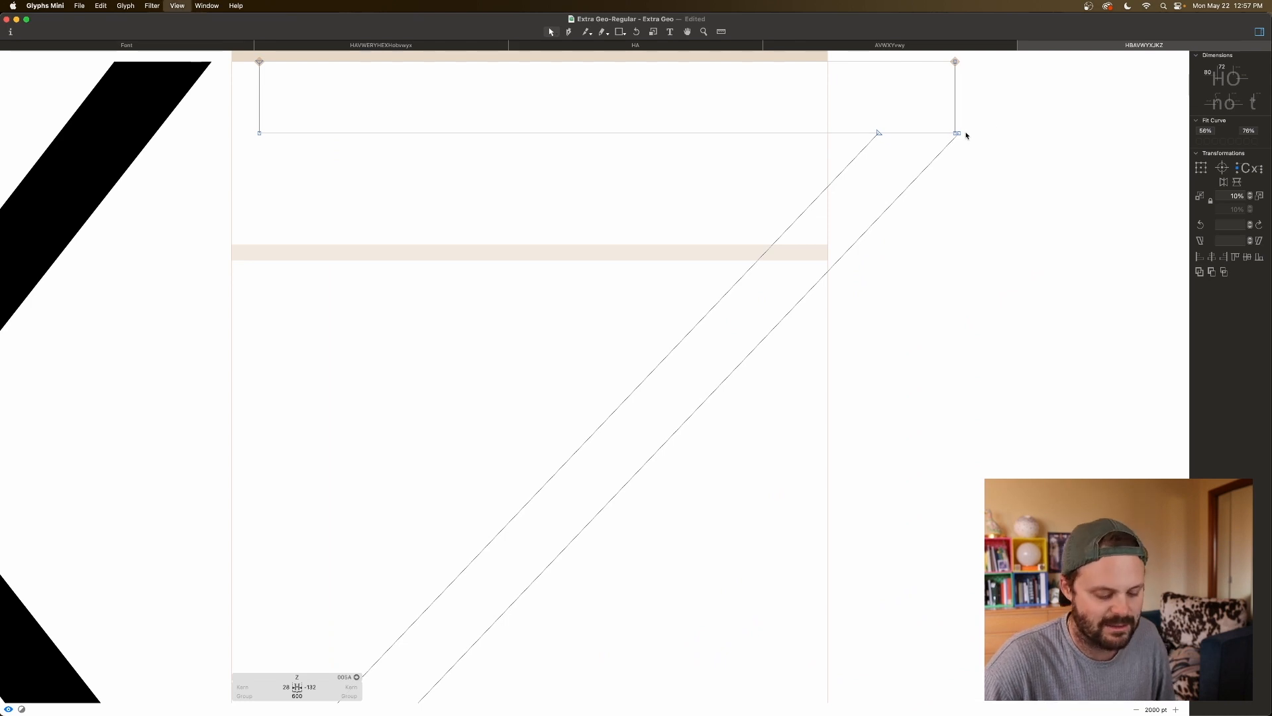
{"action": "key", "text": "super+plus"}
{"action": "scroll", "coordinate": [963, 132], "scroll_direction": "right", "scroll_amount": 5}
{"action": "scroll", "coordinate": [951, 138], "scroll_direction": "up", "scroll_amount": 10}
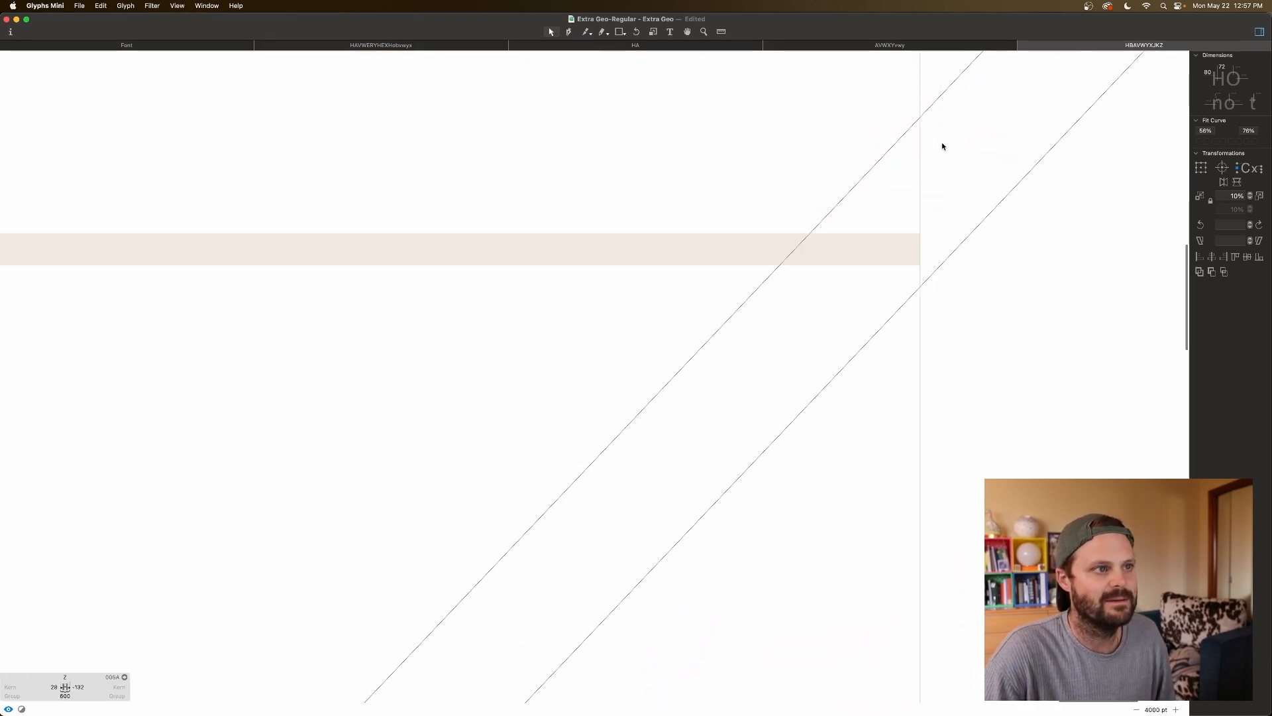
{"action": "scroll", "coordinate": [1000, 207], "scroll_direction": "right", "scroll_amount": 4}
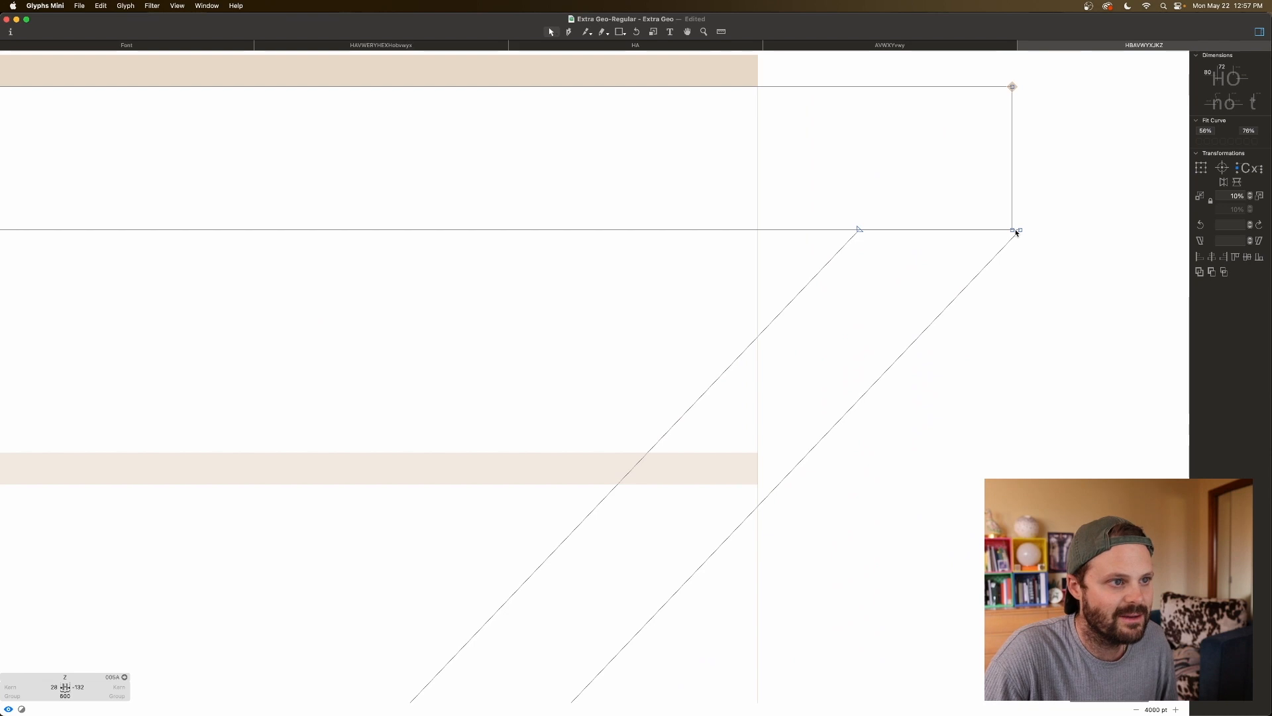
{"action": "left_click", "coordinate": [1017, 232]}
{"action": "key", "text": "Left"}
{"action": "key", "text": "Left"}
{"action": "key", "text": "Left"}
{"action": "key", "text": "Left"}
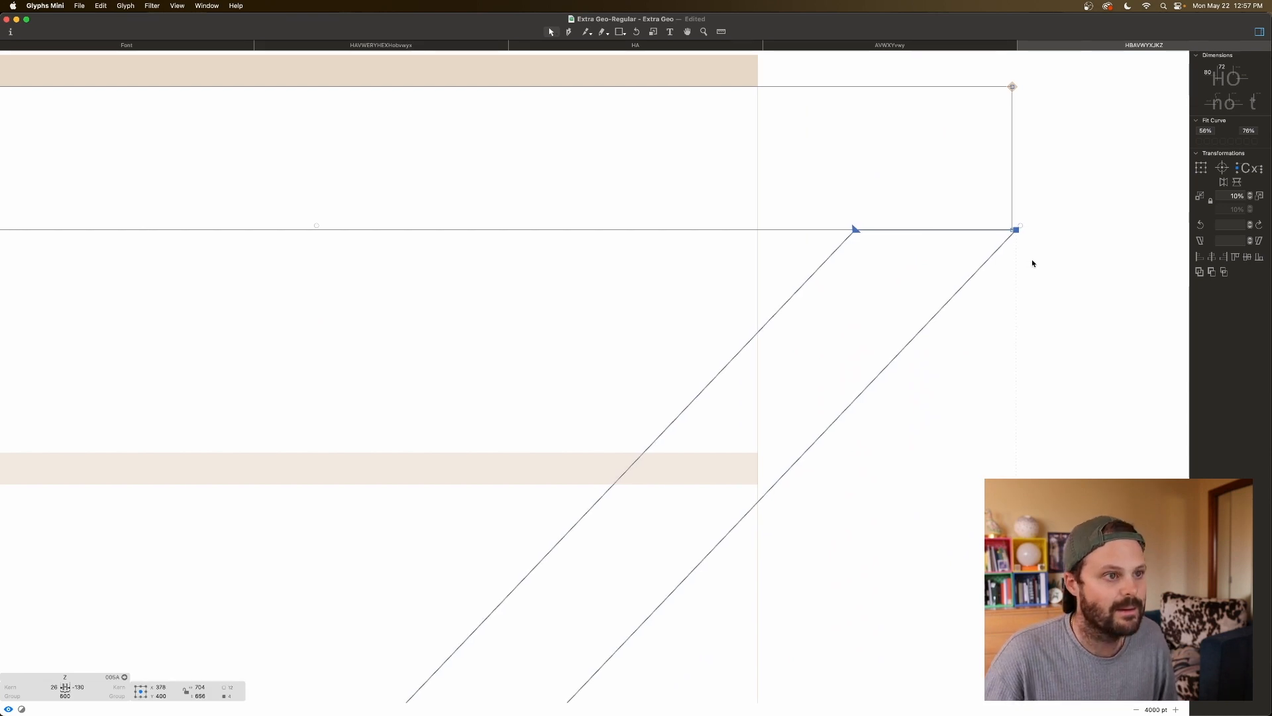
{"action": "key", "text": "space"}
{"action": "key", "text": "super+minus"}
{"action": "key", "text": "super+minus"}
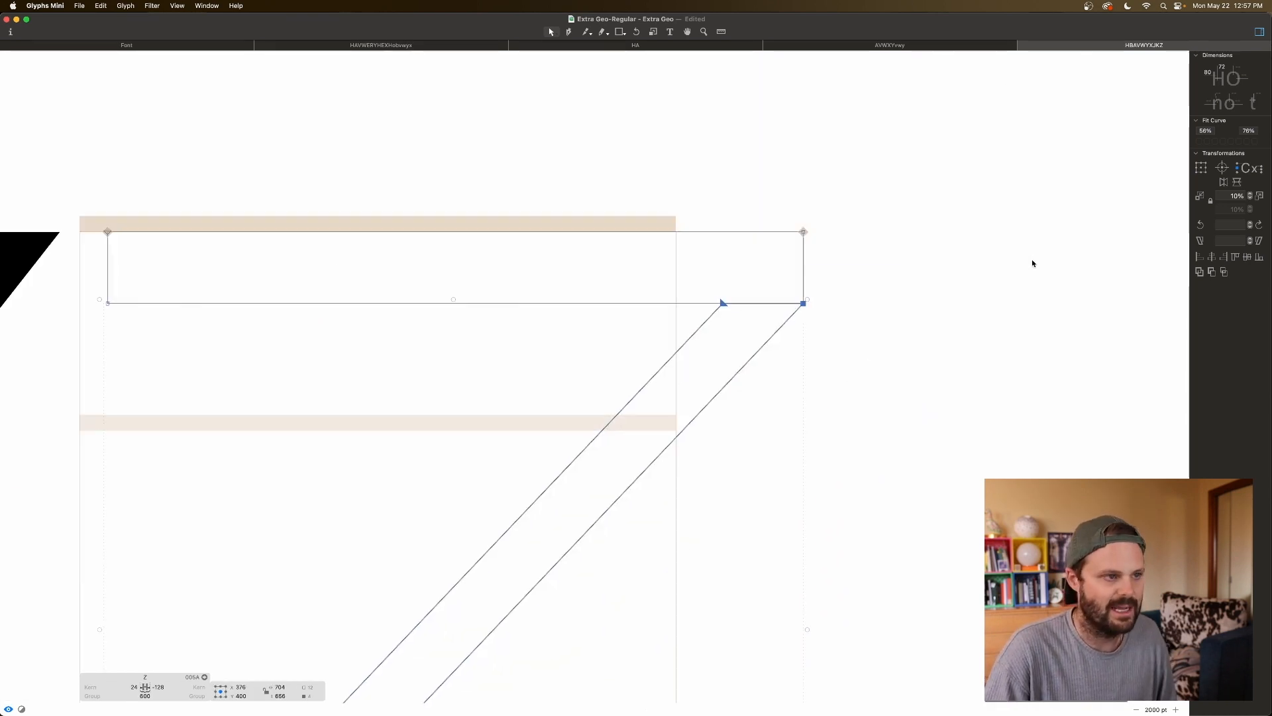
{"action": "scroll", "coordinate": [965, 331], "scroll_direction": "left", "scroll_amount": 4}
{"action": "scroll", "coordinate": [965, 331], "scroll_direction": "down", "scroll_amount": 3}
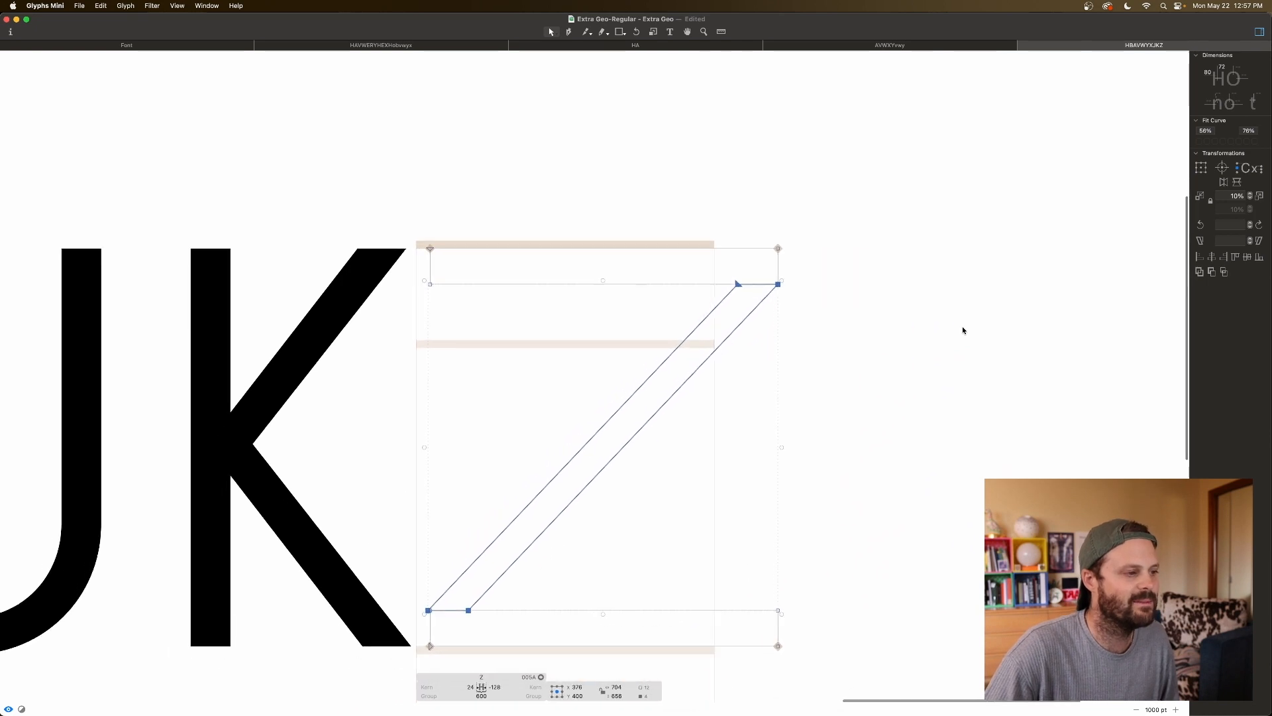
Step: Measure the thickness of the Z's diagonal across its middle
{"action": "left_click", "coordinate": [734, 406]}
{"action": "key", "text": "l"}
{"action": "mouse_move", "coordinate": [674, 360]}
{"action": "left_mouse_down"}
{"action": "mouse_move", "coordinate": [792, 443]}
{"action": "mouse_move", "coordinate": [771, 461]}
{"action": "left_mouse_up"}
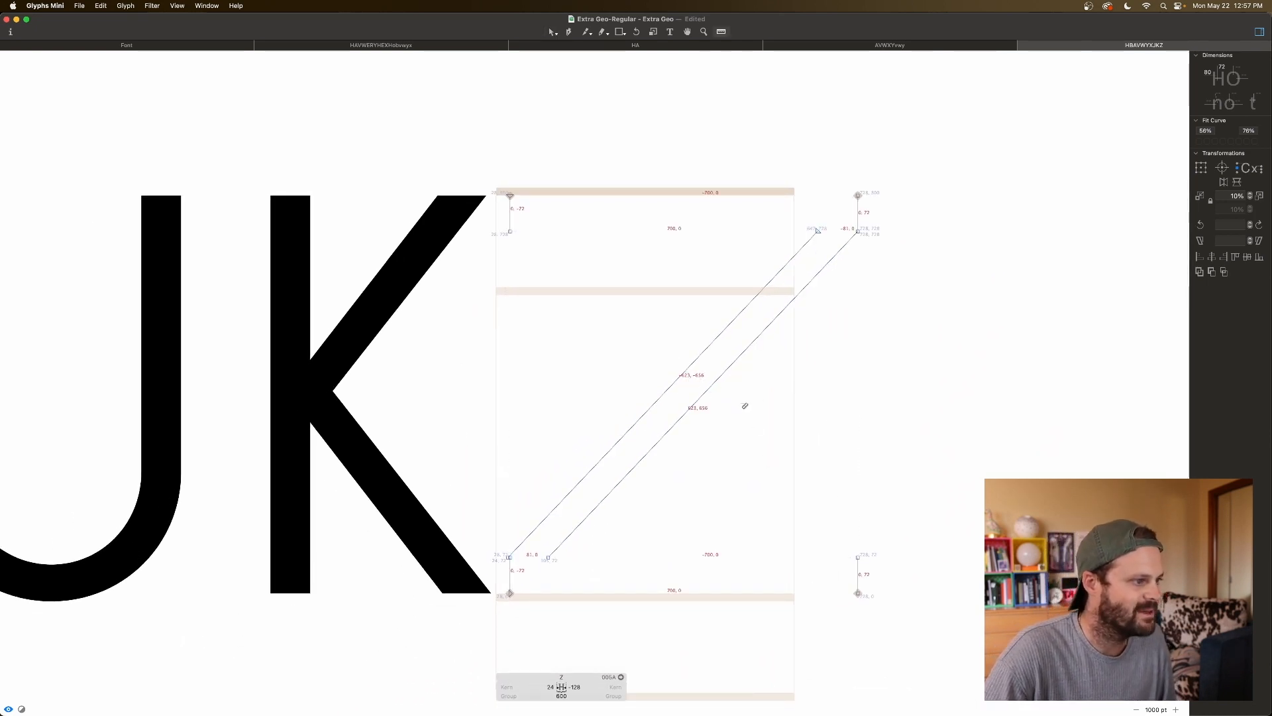
Step: Thicken the Z's diagonal by moving its top-left node 20 units left and its bottom-right node 20 units right to x 125
{"action": "key", "text": "v"}
{"action": "left_click_drag", "start_coordinate": [828, 218], "coordinate": [806, 248]}
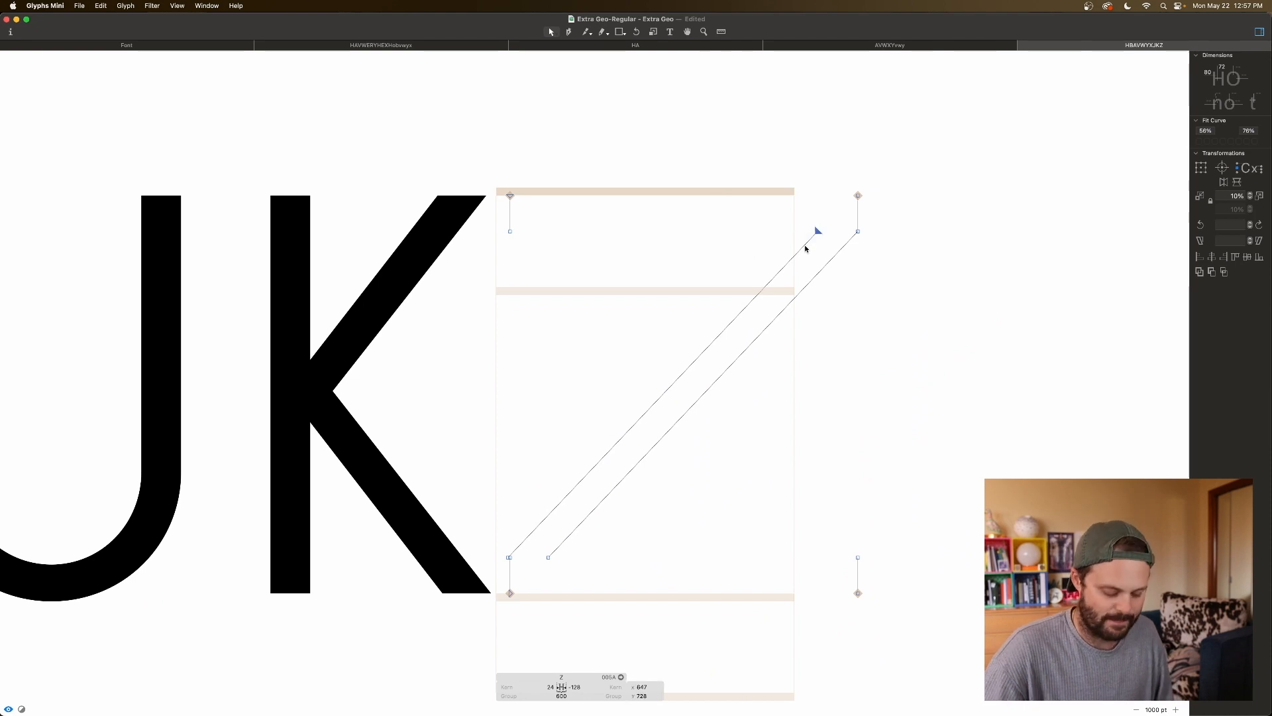
{"action": "key", "text": "shift+Left"}
{"action": "left_click_drag", "start_coordinate": [626, 515], "coordinate": [543, 578]}
{"action": "key", "text": "shift+Right"}
{"action": "key", "text": "shift+Right"}
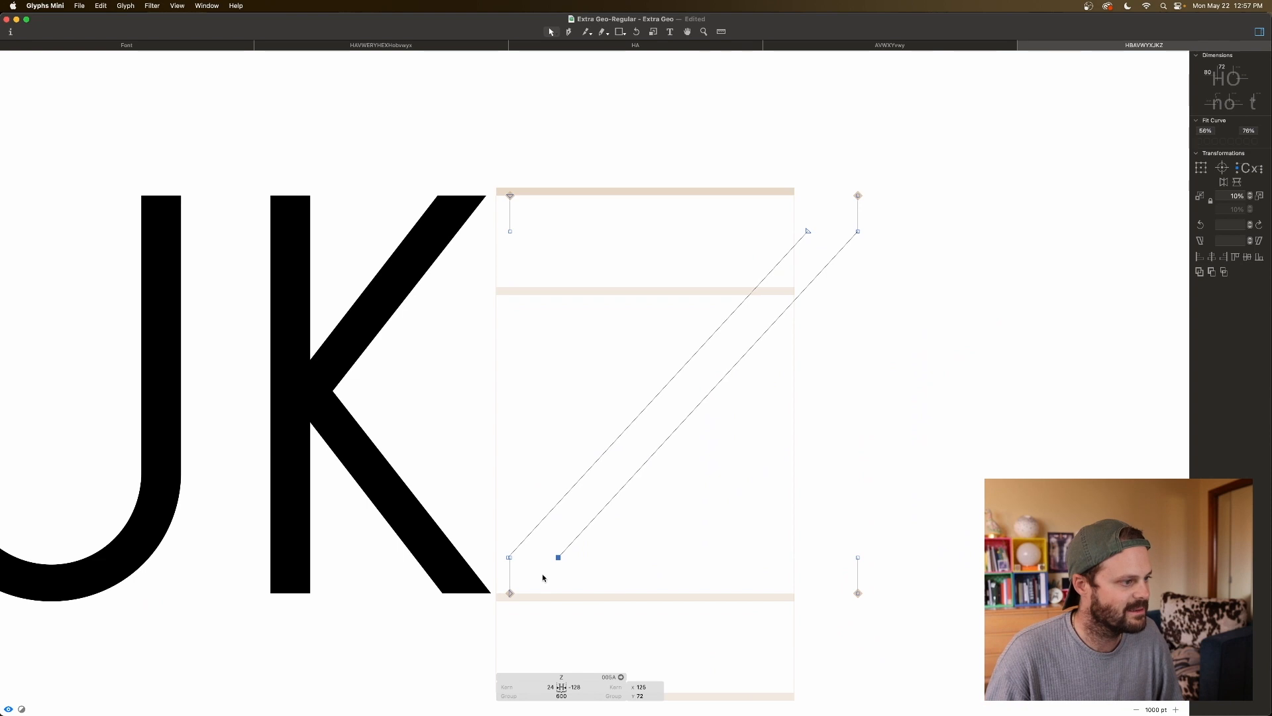
Step: Measure the thickened diagonal and preview the Z beside the other capitals
{"action": "key", "text": "space"}
{"action": "key", "text": "l"}
{"action": "left_click_drag", "start_coordinate": [652, 373], "coordinate": [750, 477]}
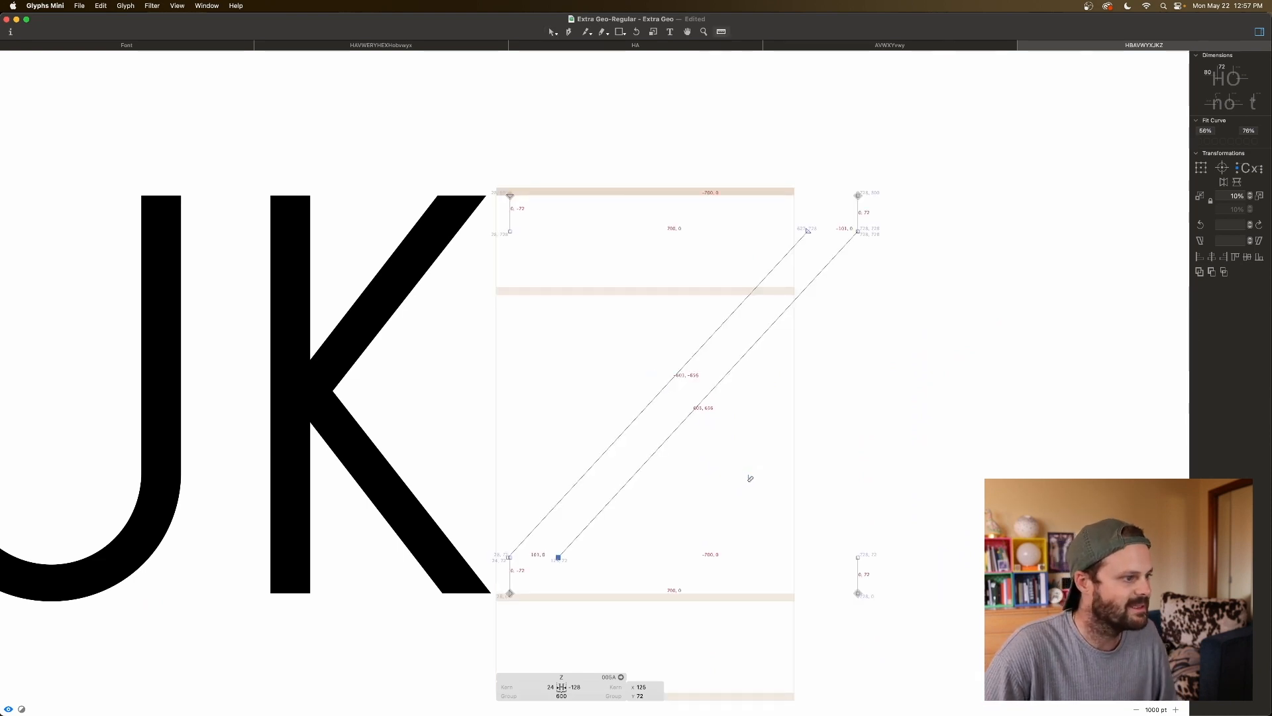
{"action": "key", "text": "super+minus"}
{"action": "key", "text": "space"}
{"action": "scroll", "coordinate": [679, 428], "scroll_direction": "left", "scroll_amount": 3}
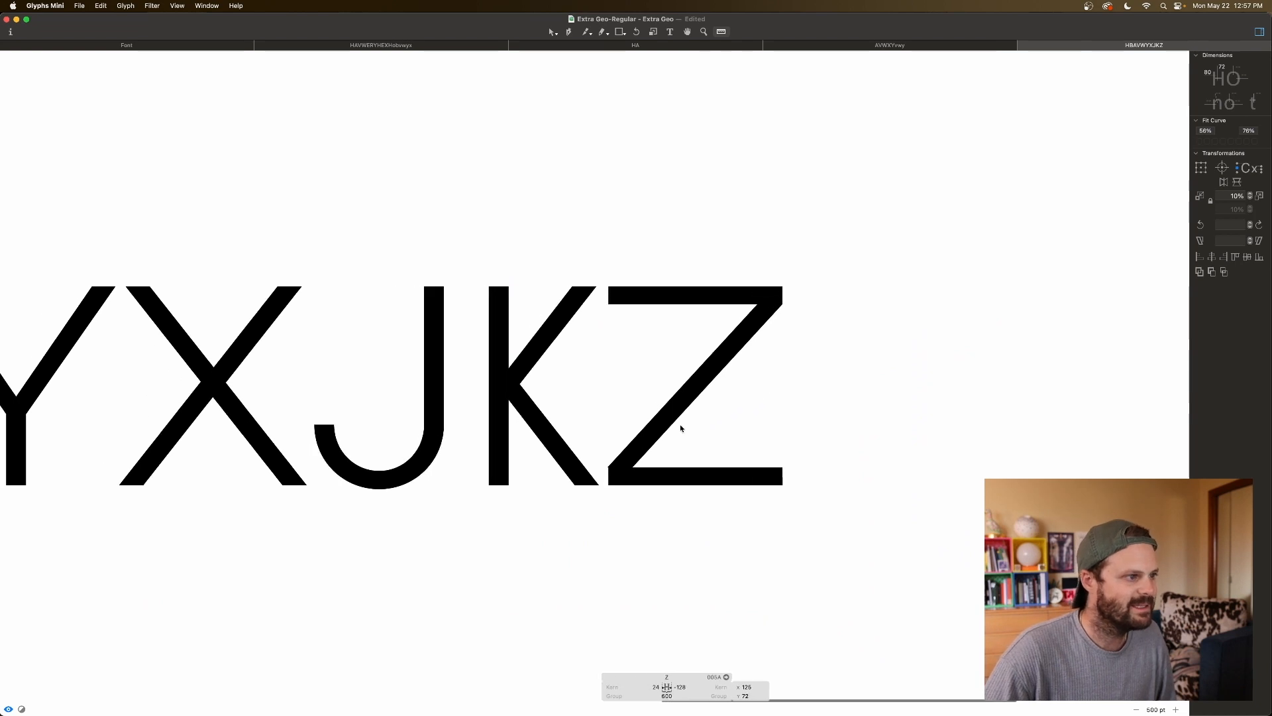
Step: Thicken the diagonal slightly by setting its bottom-right node to x 127 and its top-left node to x 625
{"action": "key", "text": "v"}
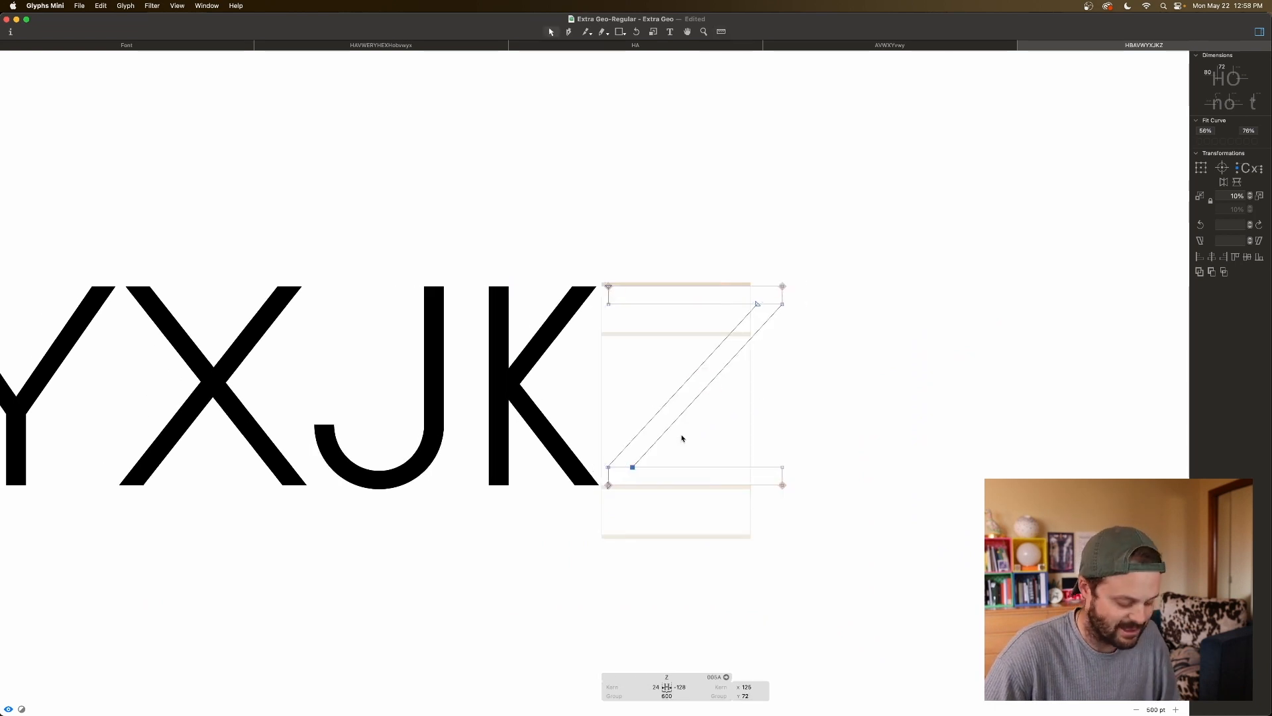
{"action": "key", "text": "space"}
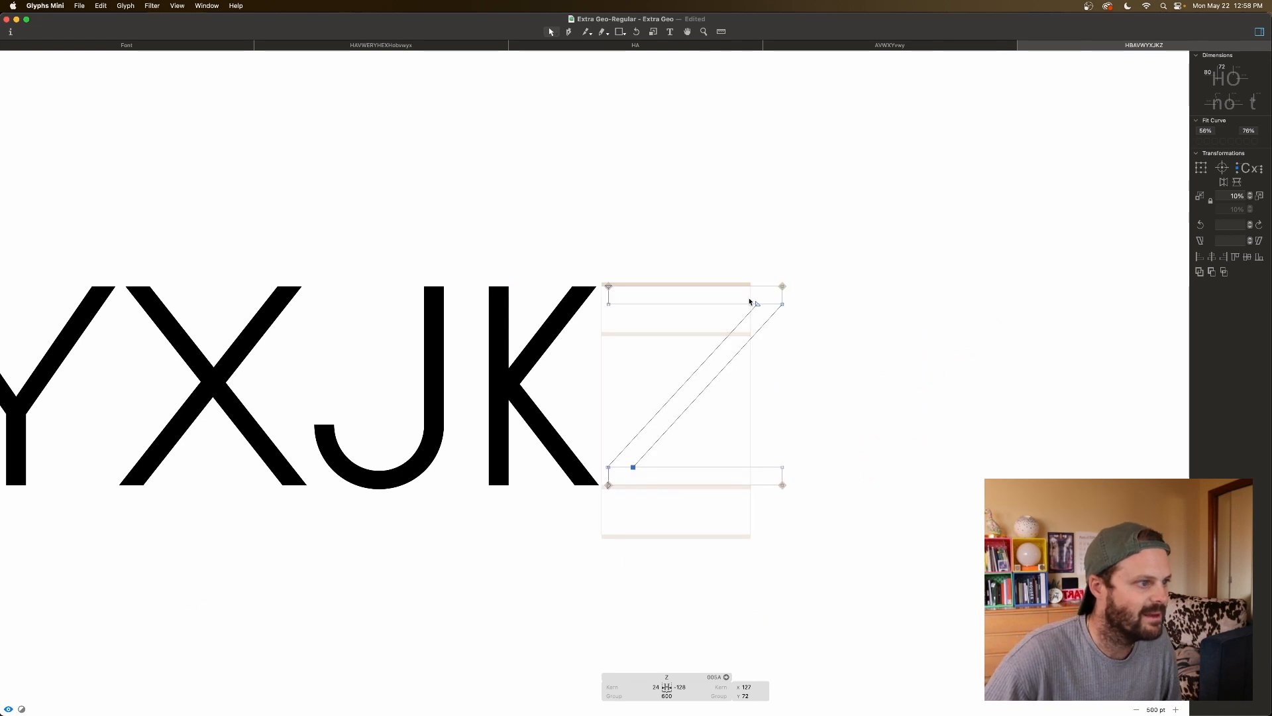
{"action": "key", "text": "space"}
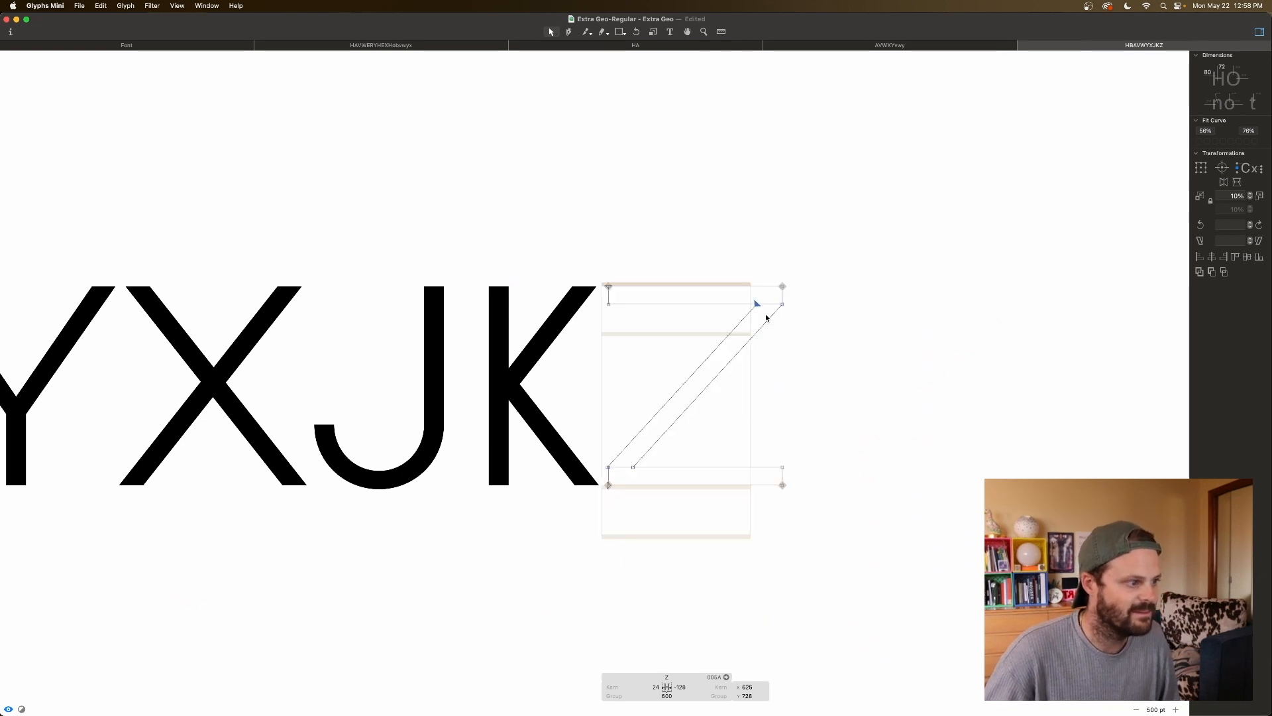
Step: Shift the diagonal's two bottom nodes 4 units right, centred at x 79.5, to align with the bottom bar's left end
{"action": "key", "text": "super+plus"}
{"action": "key", "text": "super+plus"}
{"action": "key", "text": "super+plus"}
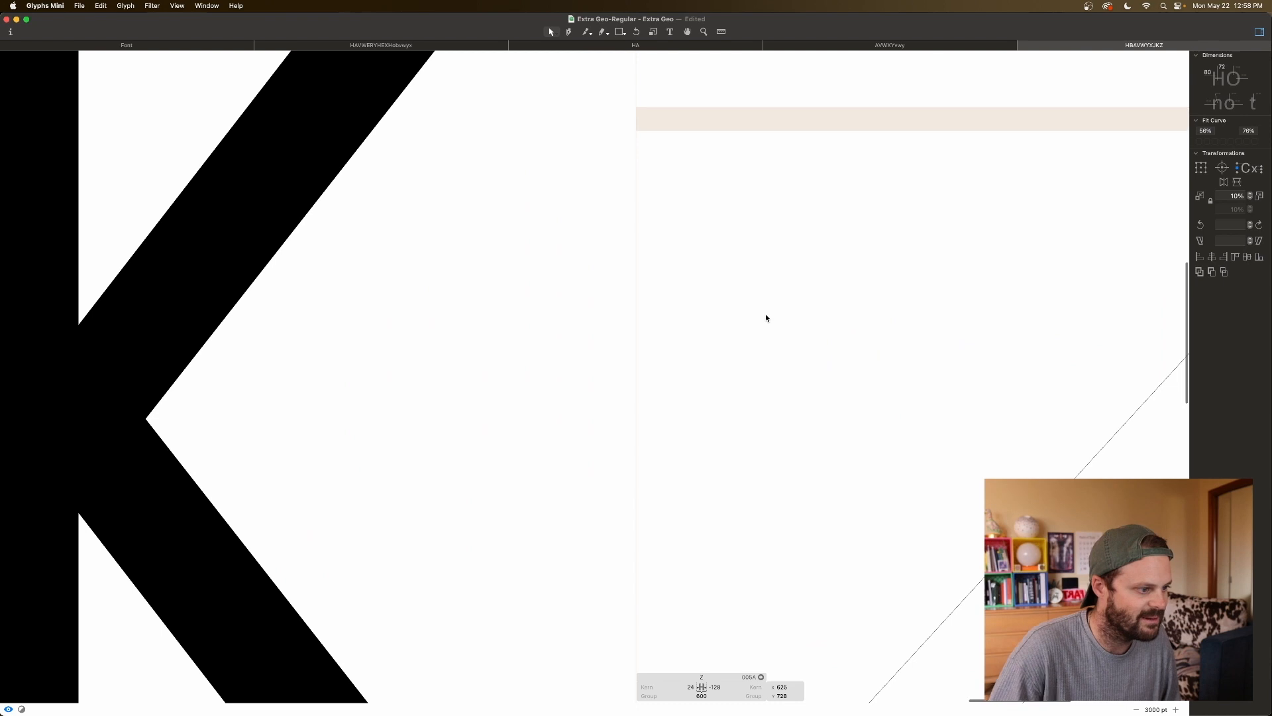
{"action": "scroll", "coordinate": [766, 316], "scroll_direction": "down", "scroll_amount": 15}
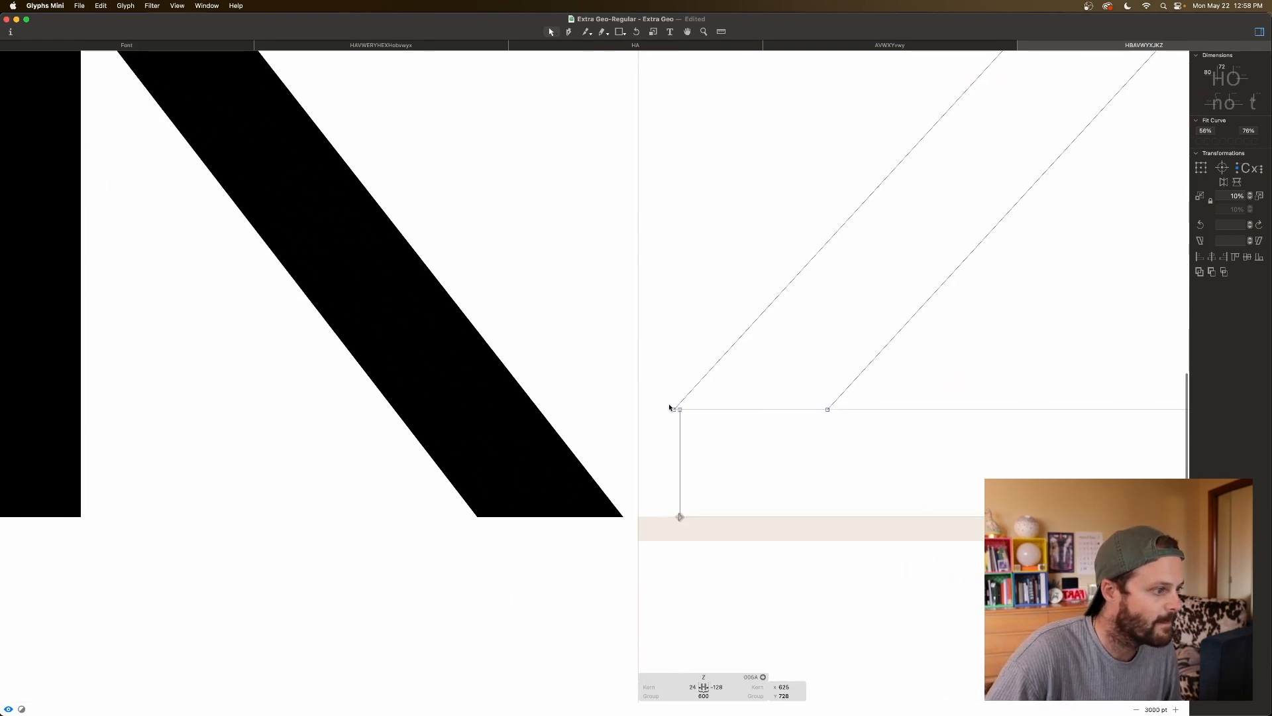
{"action": "left_click", "coordinate": [677, 411]}
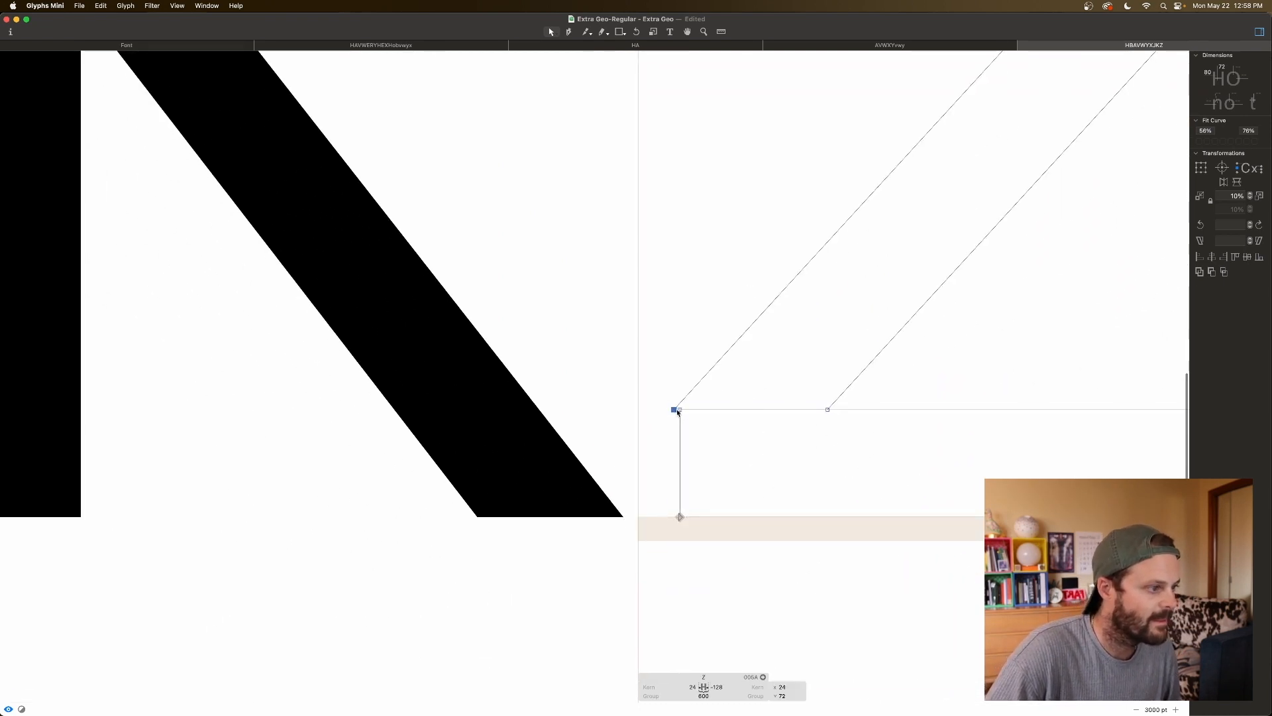
{"action": "left_click", "coordinate": [828, 409], "text": "shift"}
{"action": "key", "text": "space"}
{"action": "key", "text": "Right"}
{"action": "key", "text": "Right"}
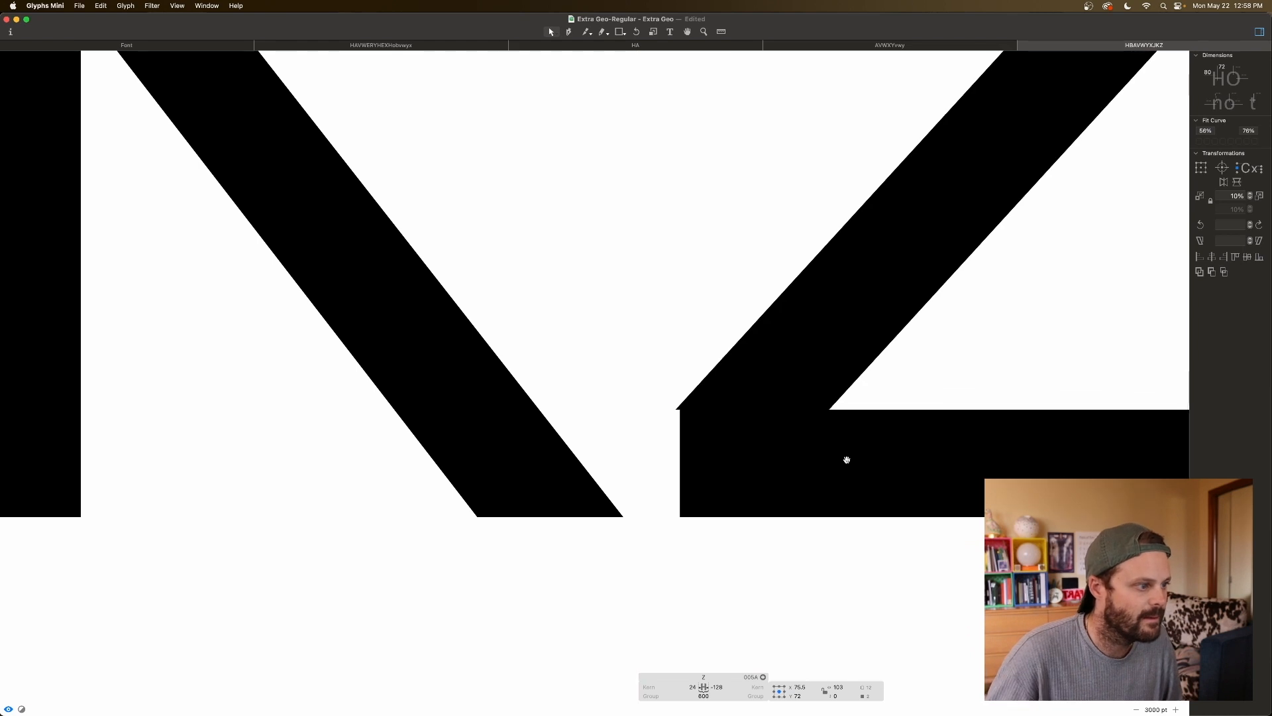
{"action": "key", "text": "Right"}
{"action": "key", "text": "Right"}
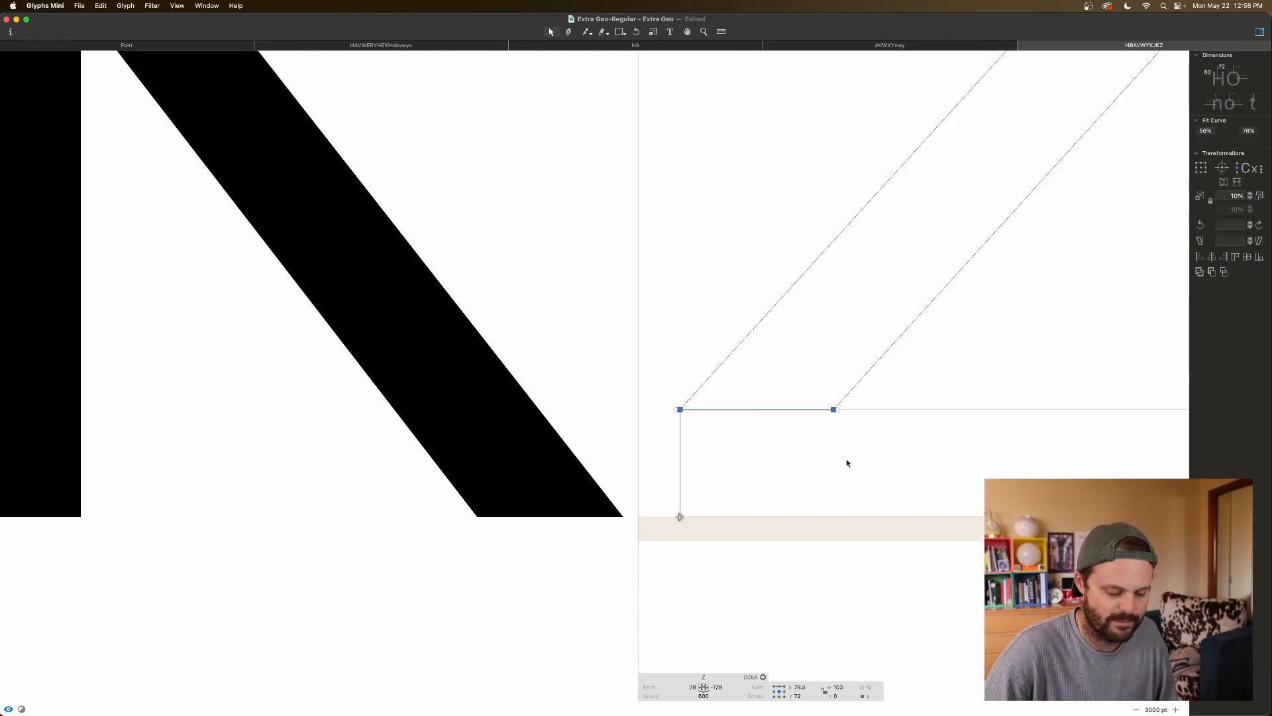
Step: Measure the diagonal's thickness again after aligning its bottom nodes
{"action": "key", "text": "super+minus"}
{"action": "key", "text": "super+minus"}
{"action": "scroll", "coordinate": [762, 312], "scroll_direction": "left", "scroll_amount": 2}
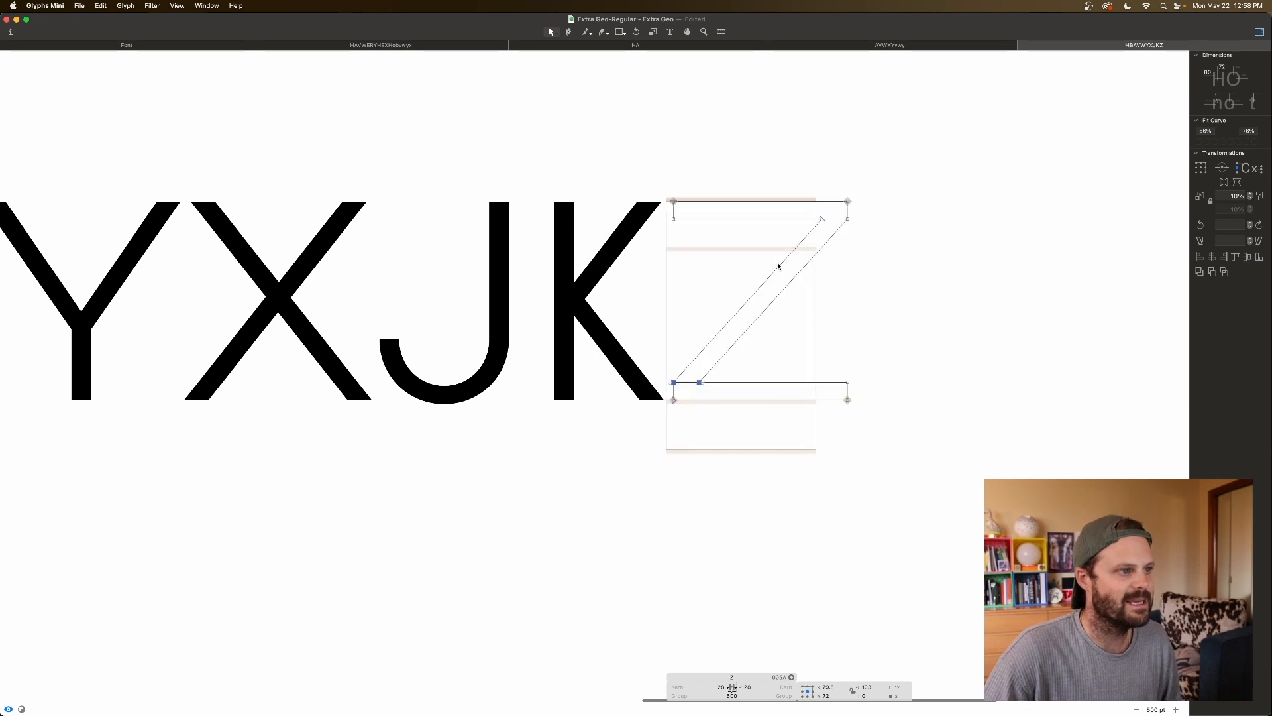
{"action": "key", "text": "l"}
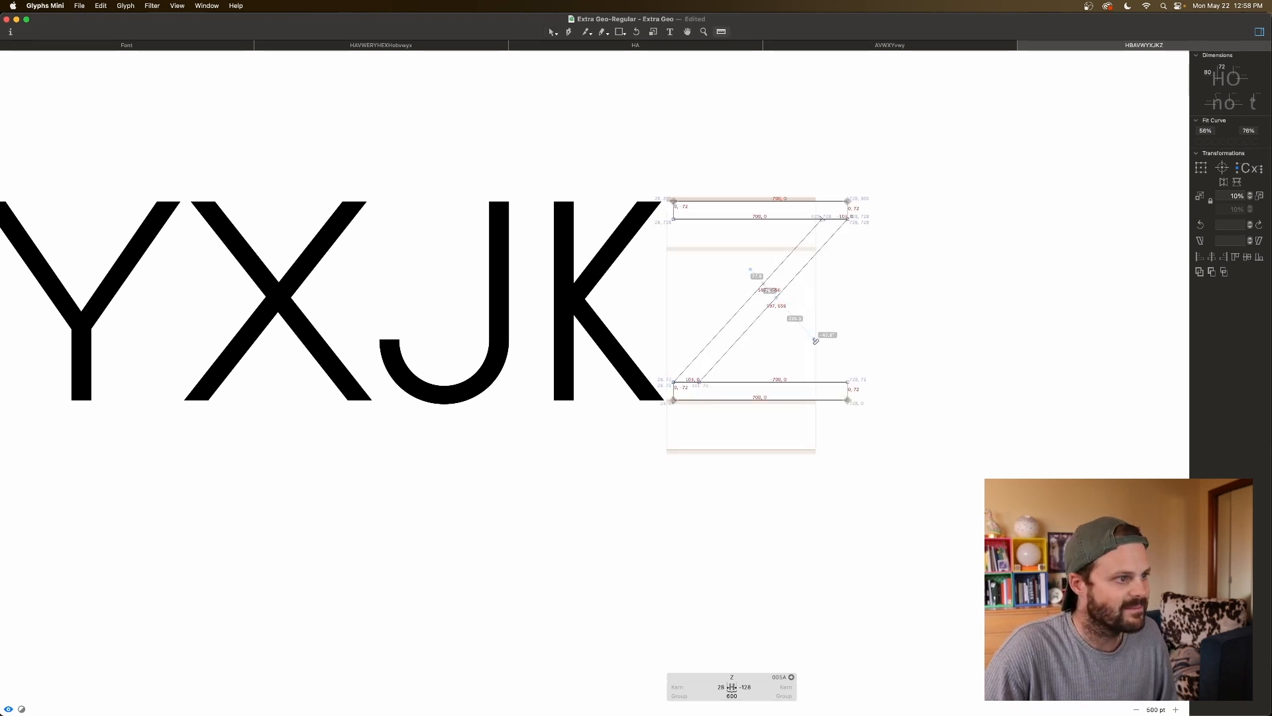
Step: Fine-tune the diagonal's weight by moving its top-left node to x 623 and its bottom-right node to x 133
{"action": "key", "text": "v"}
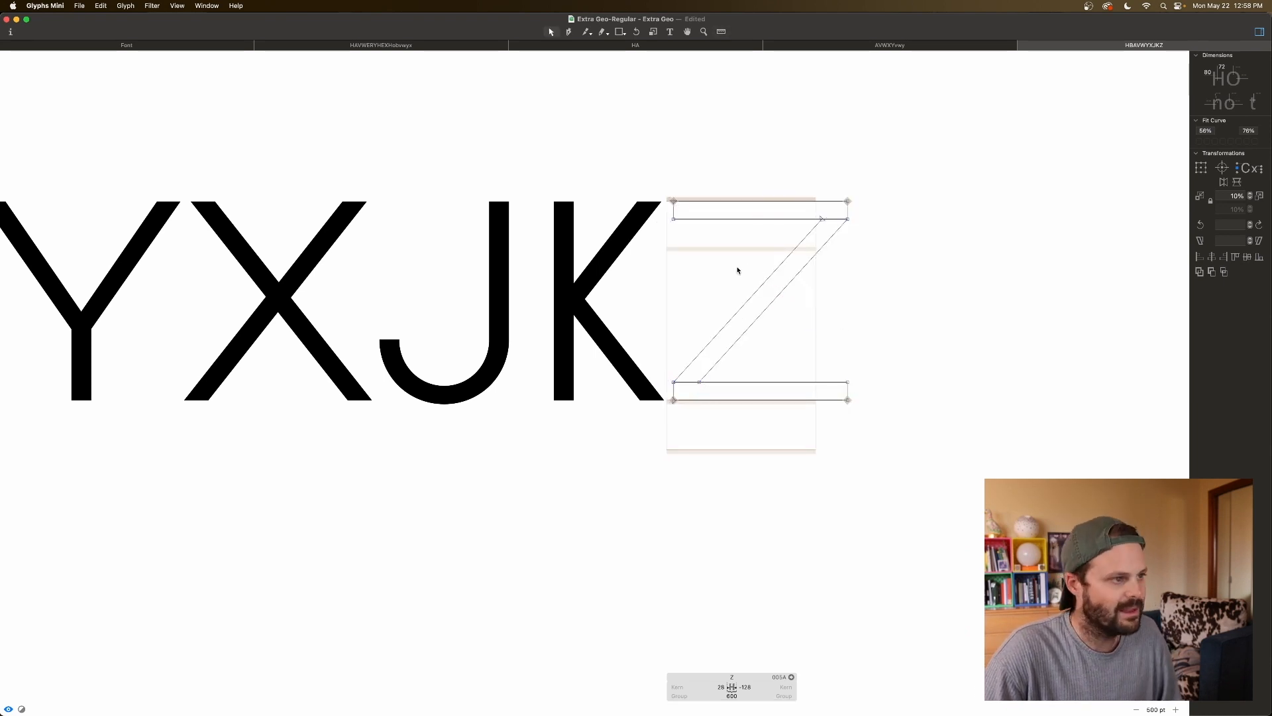
{"action": "left_click", "coordinate": [821, 219]}
{"action": "key", "text": "space"}
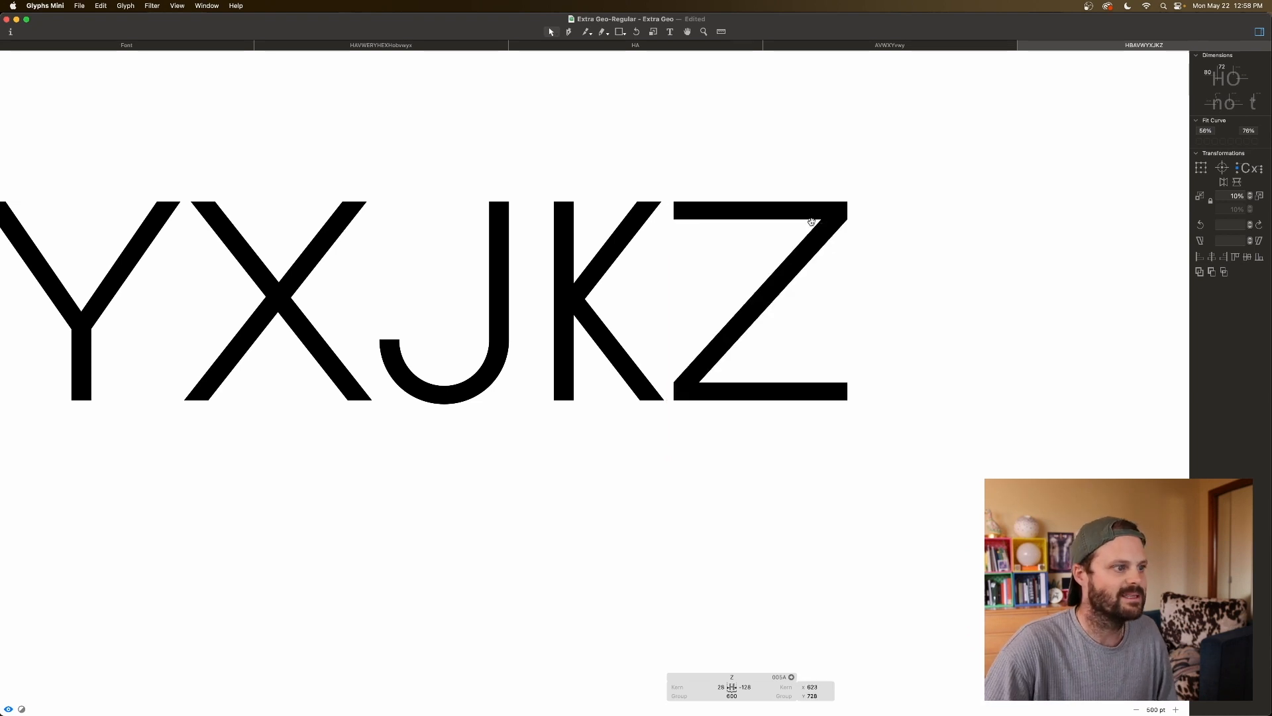
{"action": "key", "text": "space"}
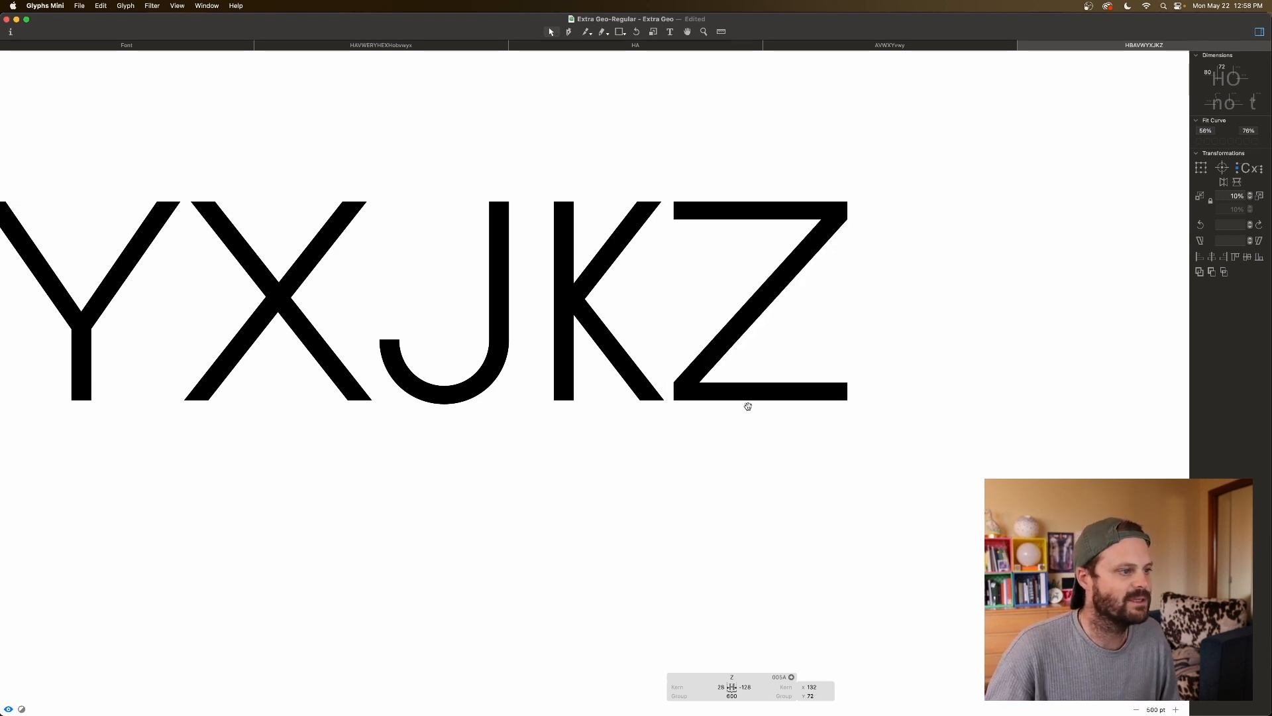
{"action": "key", "text": "super+minus"}
{"action": "key", "text": "space"}
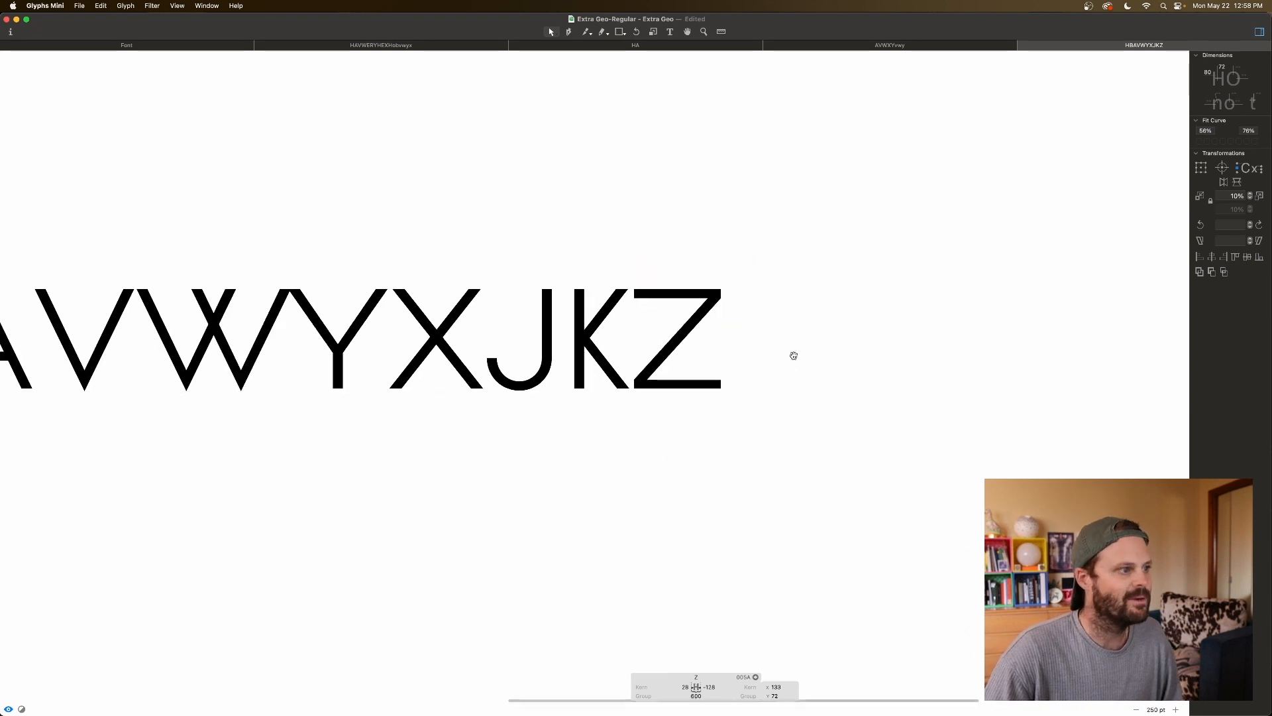
Step: Shorten the Z's top bar by moving its left end to x 38, and preview the letter
{"action": "key", "text": "space"}
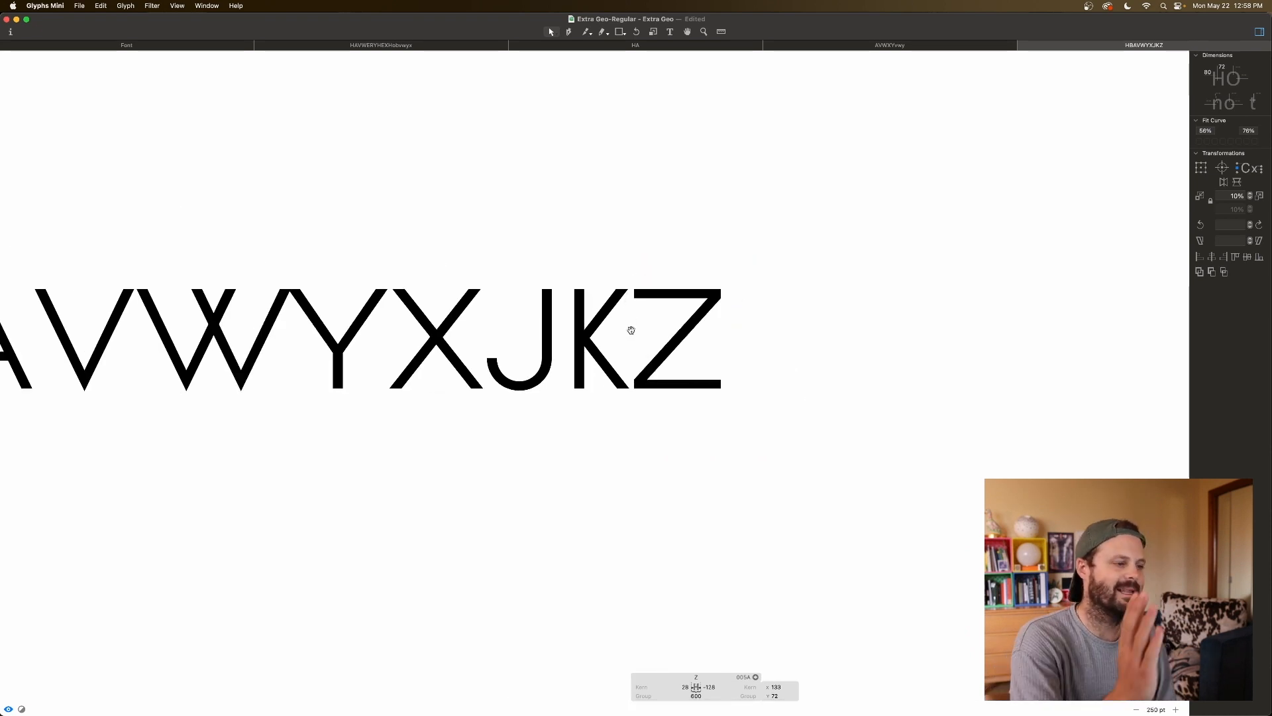
{"action": "left_click_drag", "start_coordinate": [646, 276], "coordinate": [626, 313]}
{"action": "key", "text": "space"}
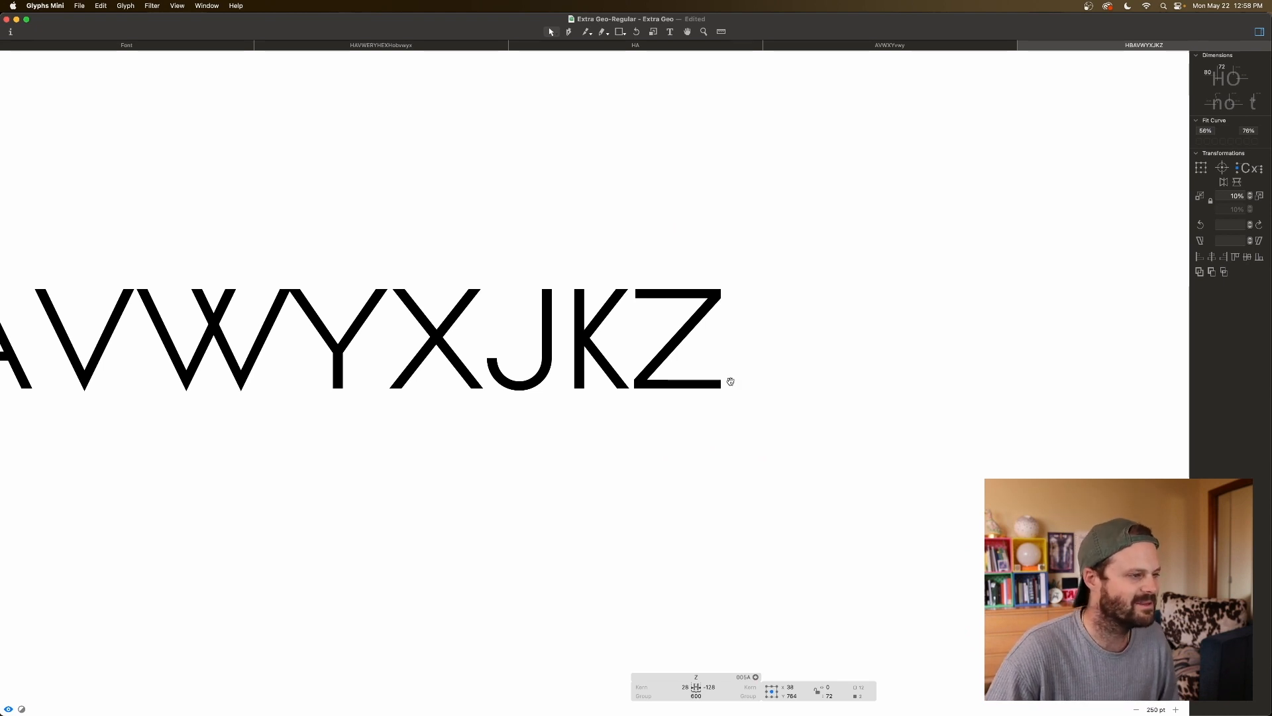
Step: Set the Z's left and right sidebearings to 10 each
{"action": "double_click", "coordinate": [699, 362]}
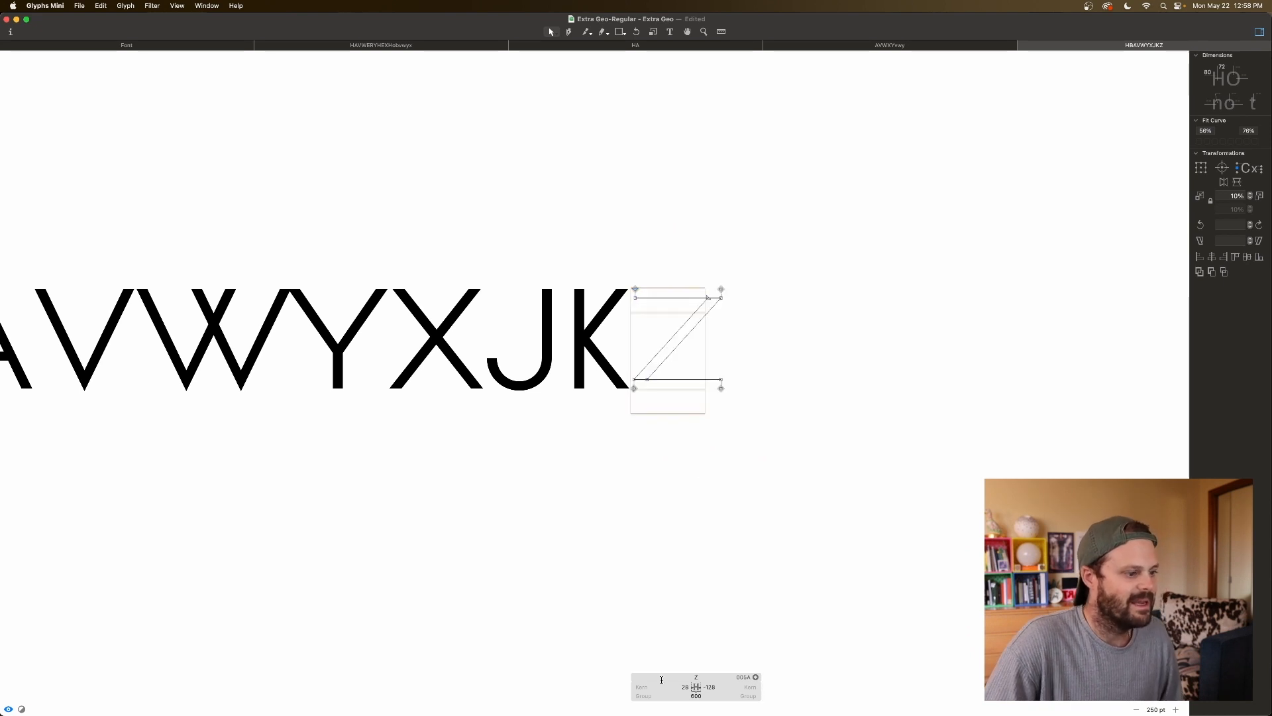
{"action": "left_click", "coordinate": [685, 687]}
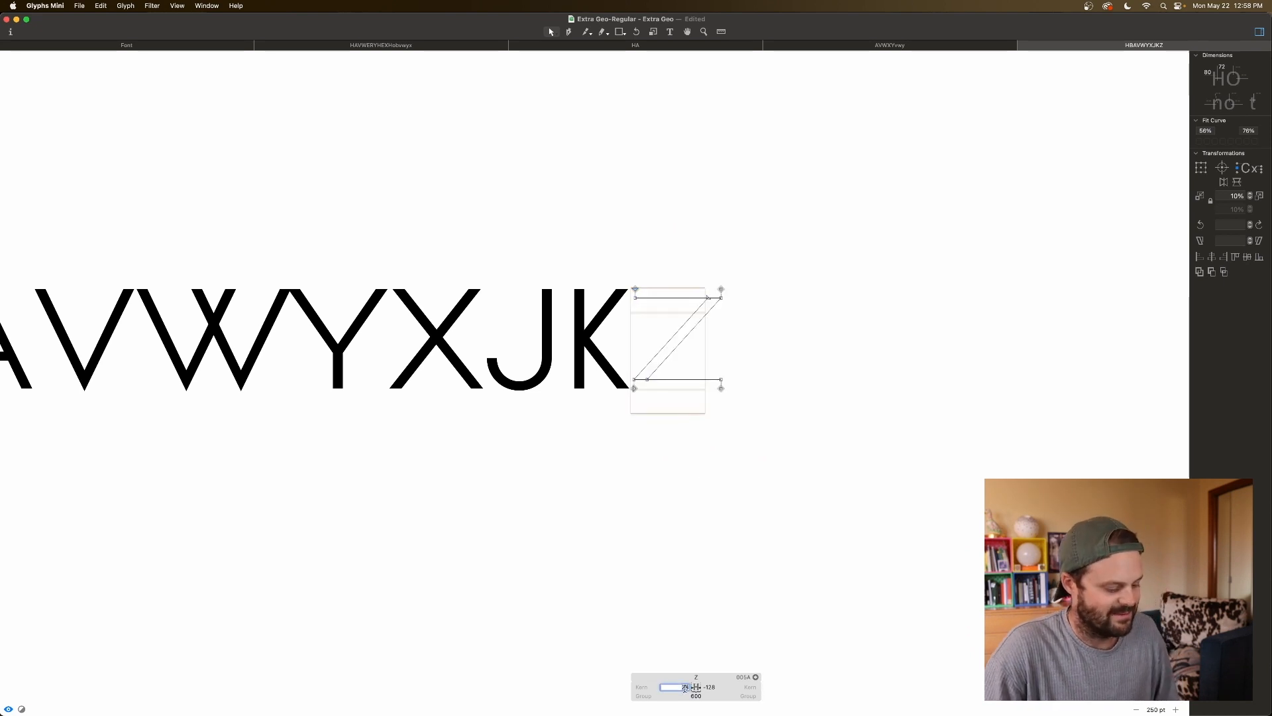
{"action": "type", "text": "10"}
{"action": "key", "text": "Tab"}
{"action": "type", "text": "10"}
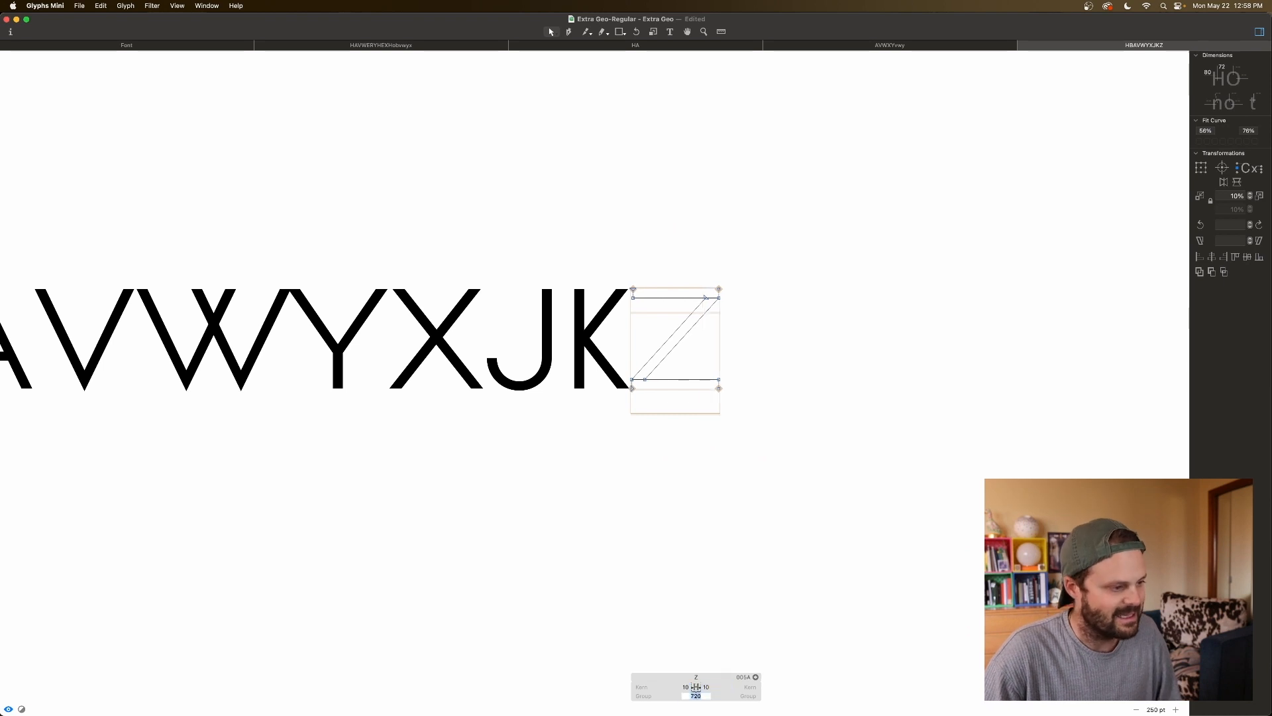
{"action": "key", "text": "Tab"}
Step: Add a guide along the lower edge of the Z's diagonal
{"action": "key", "text": "super+equal"}
{"action": "key", "text": "super+equal"}
{"action": "key", "text": "super+equal"}
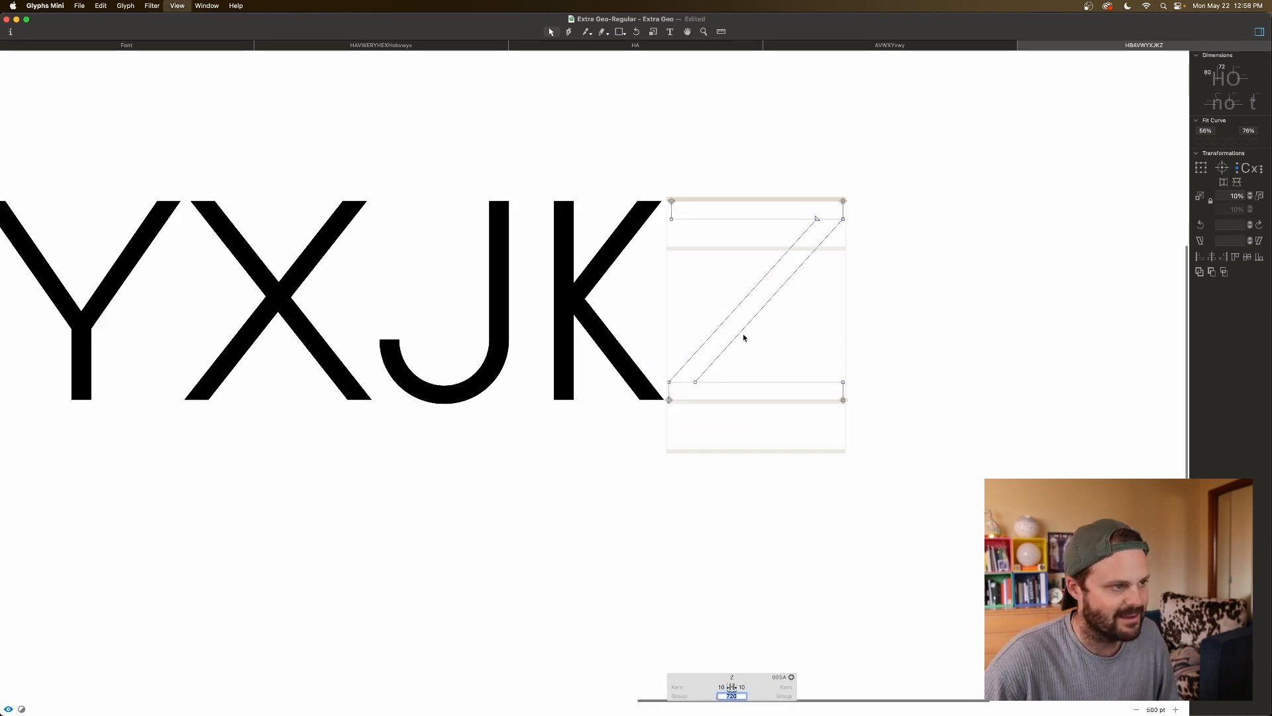
{"action": "scroll", "coordinate": [743, 337], "scroll_direction": "up", "scroll_amount": 5}
{"action": "scroll", "coordinate": [737, 330], "scroll_direction": "right", "scroll_amount": 4}
{"action": "key", "text": "space"}
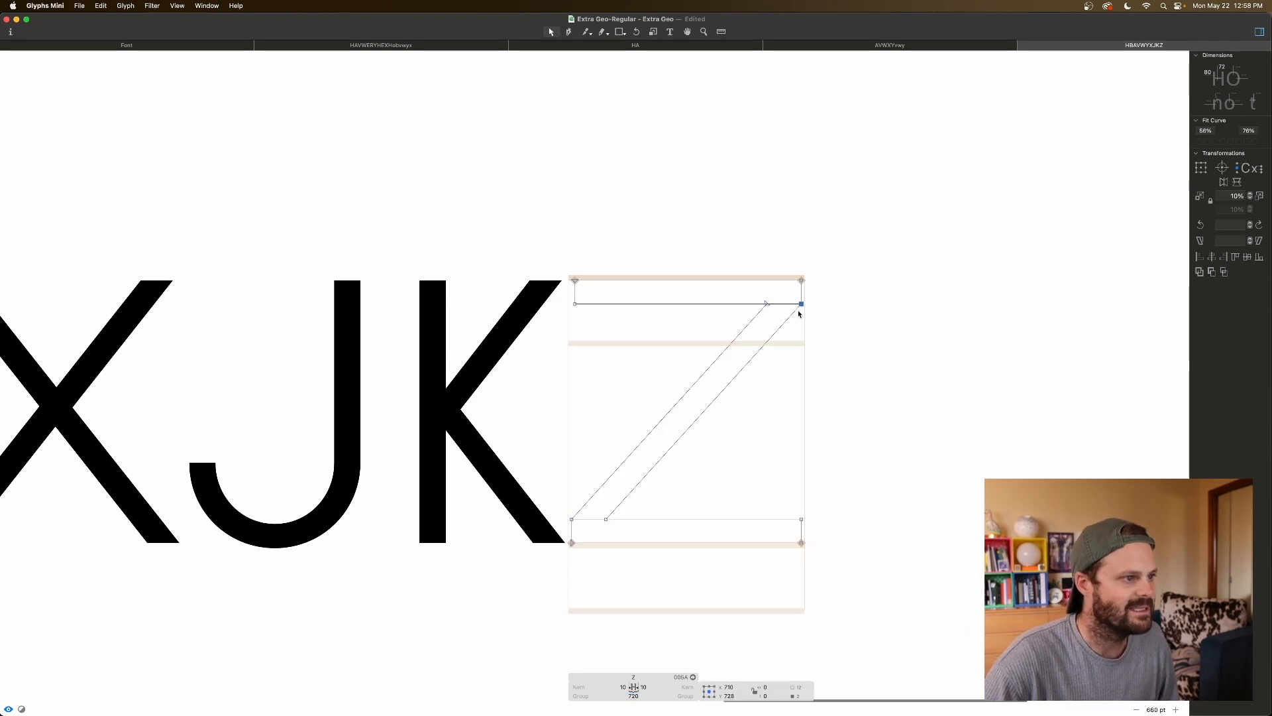
{"action": "left_click", "coordinate": [780, 329]}
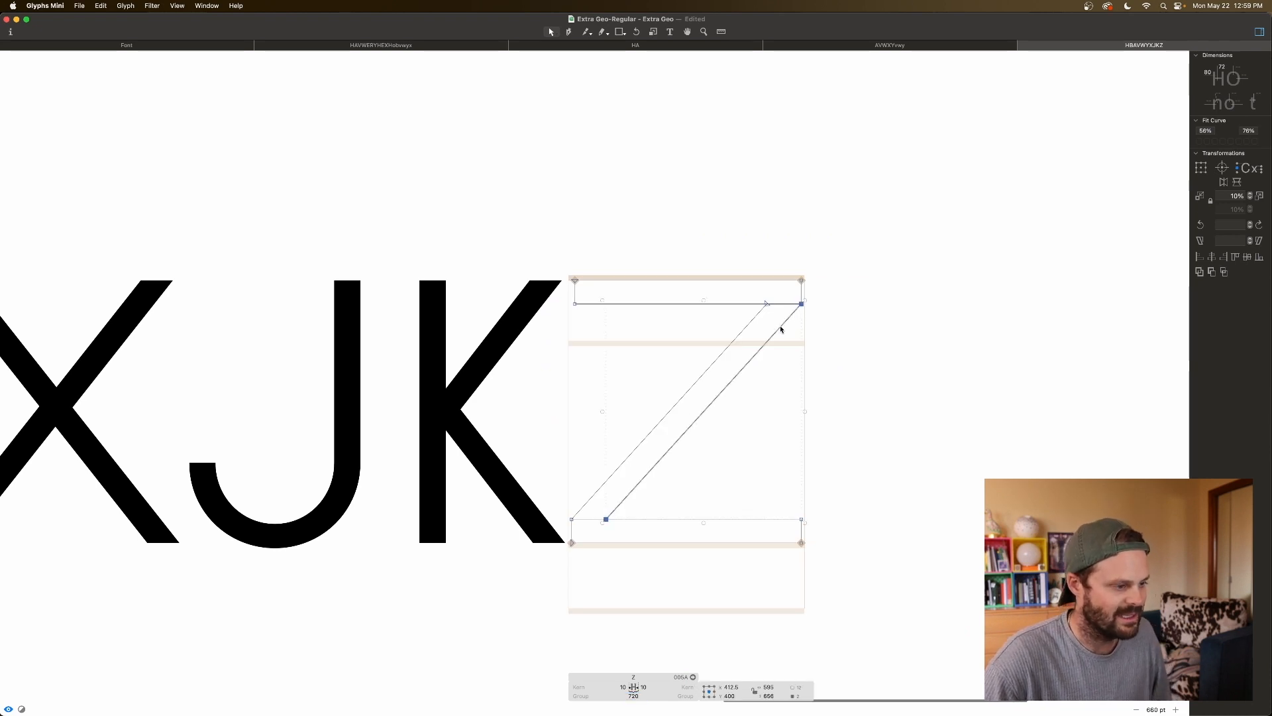
{"action": "right_click", "coordinate": [782, 326]}
{"action": "left_click", "coordinate": [809, 435]}
{"action": "left_click", "coordinate": [801, 305]}
{"action": "left_click_drag", "start_coordinate": [801, 305], "coordinate": [823, 281]}
{"action": "key", "text": "space"}
{"action": "key", "text": "super+z"}
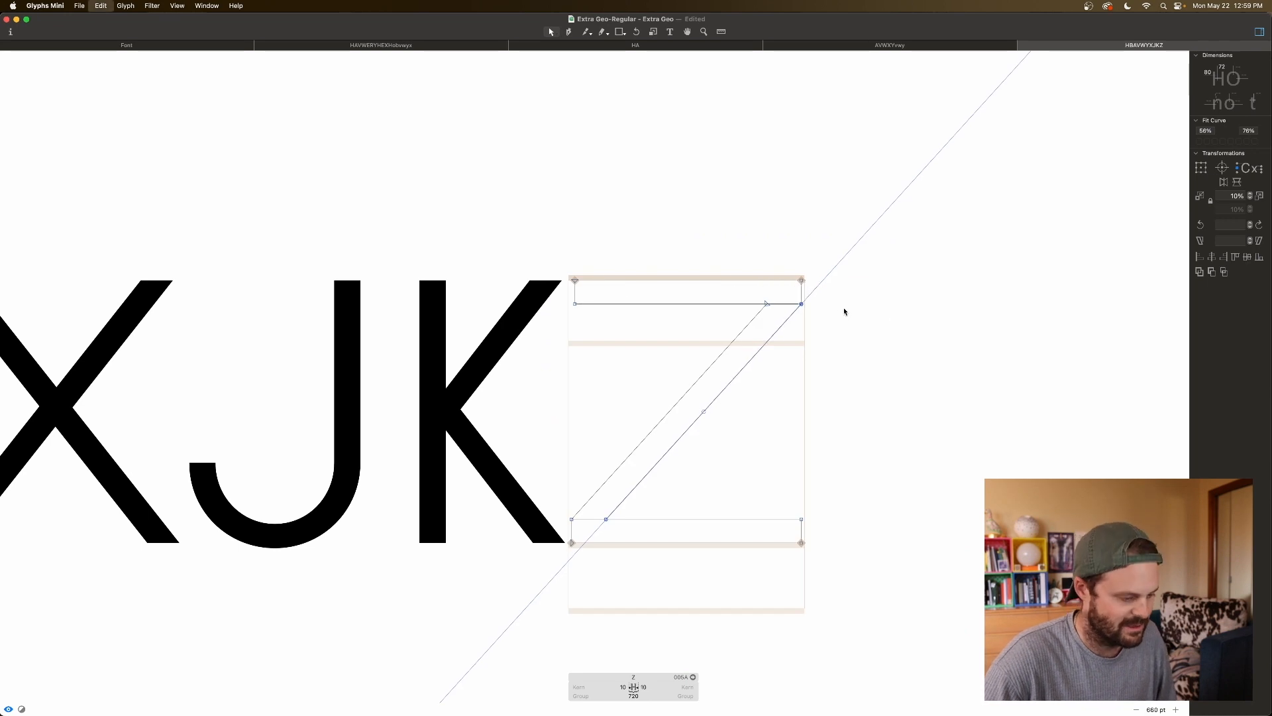
Step: Extend the Z's top-right corner along the guide into a point at x 779, y 800, and preview the letter
{"action": "left_click", "coordinate": [802, 305]}
{"action": "key", "text": "shift+Down"}
{"action": "left_click_drag", "start_coordinate": [801, 308], "coordinate": [823, 282]}
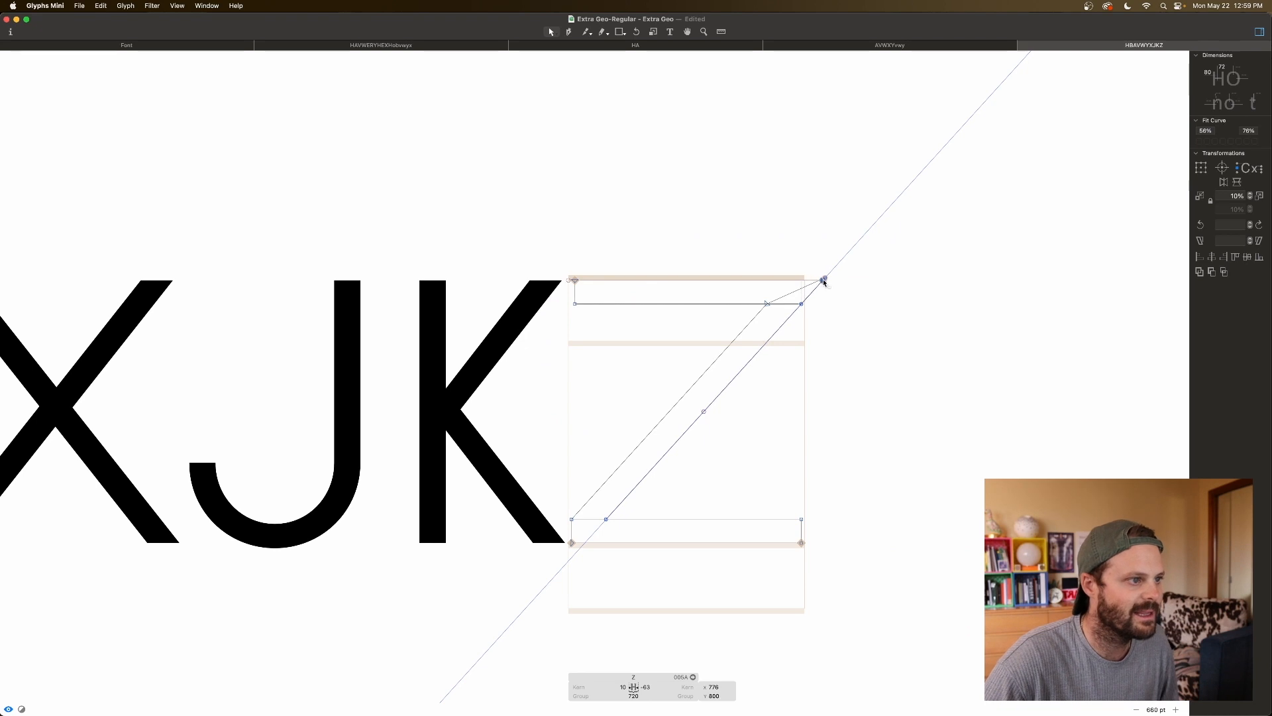
{"action": "key", "text": "space"}
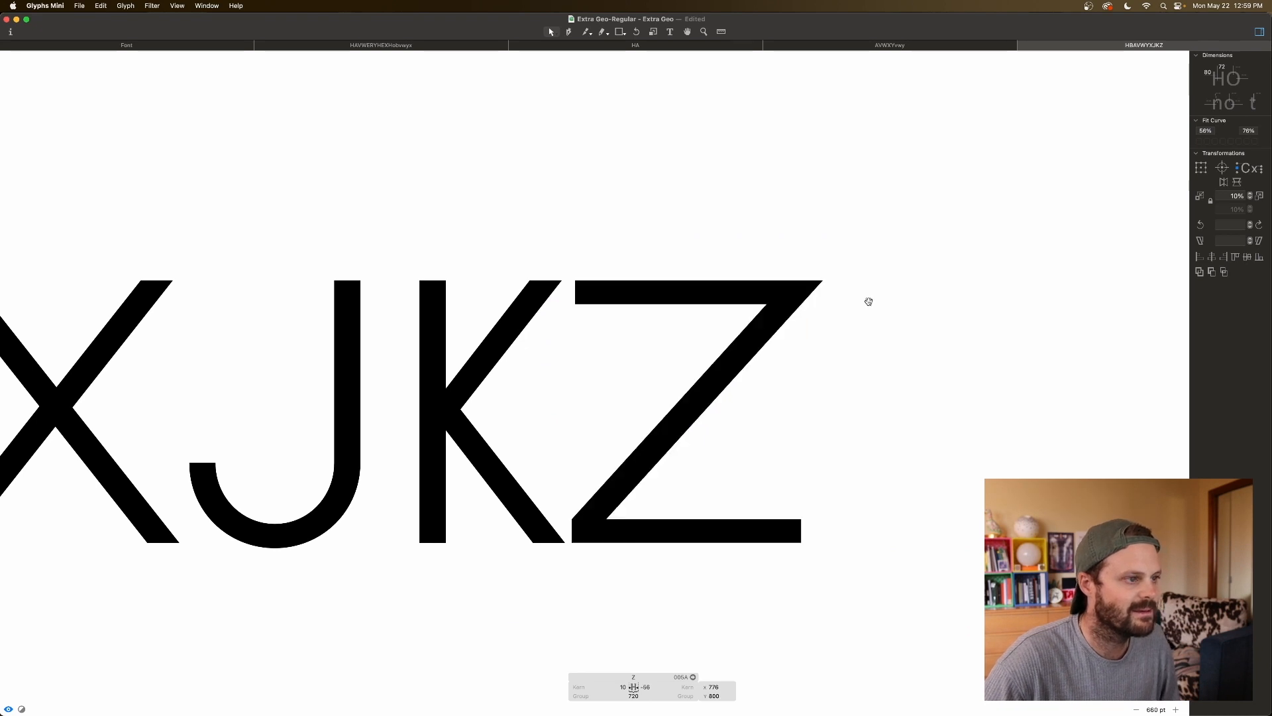
{"action": "scroll", "coordinate": [855, 312], "scroll_direction": "left", "scroll_amount": 5}
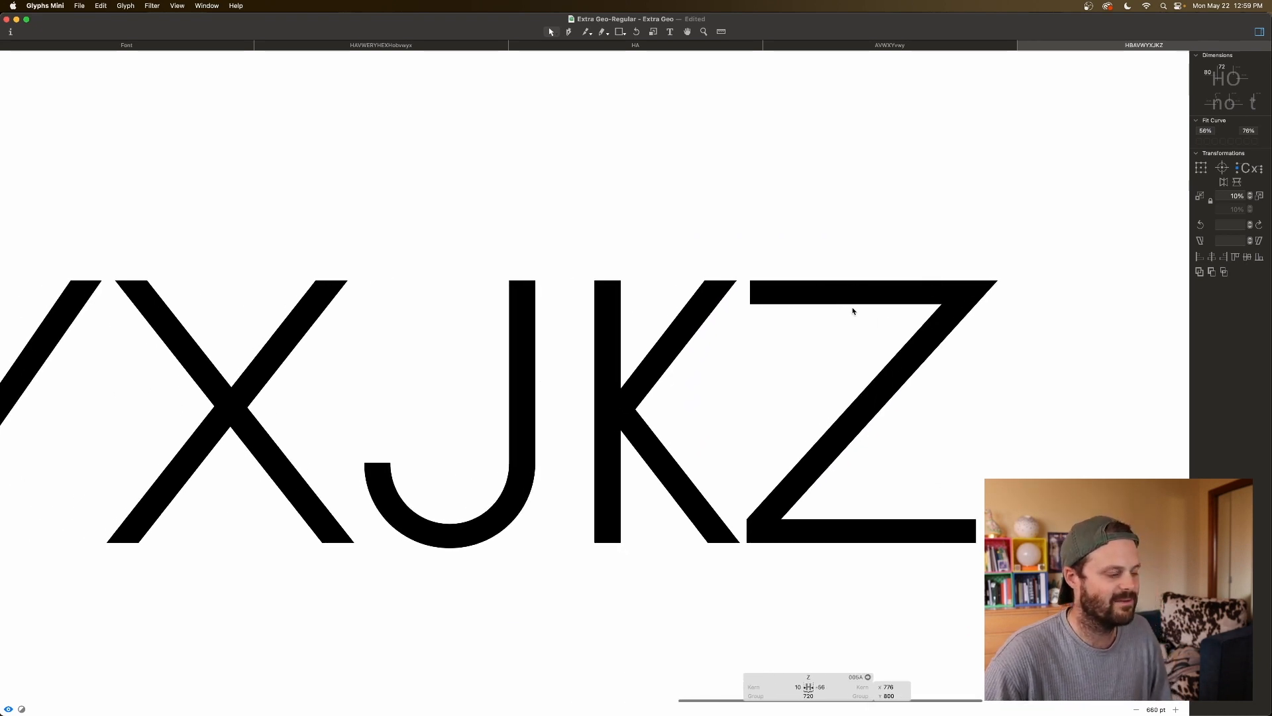
{"action": "key", "text": "cmd+minus"}
{"action": "scroll", "coordinate": [839, 308], "scroll_direction": "left", "scroll_amount": 5}
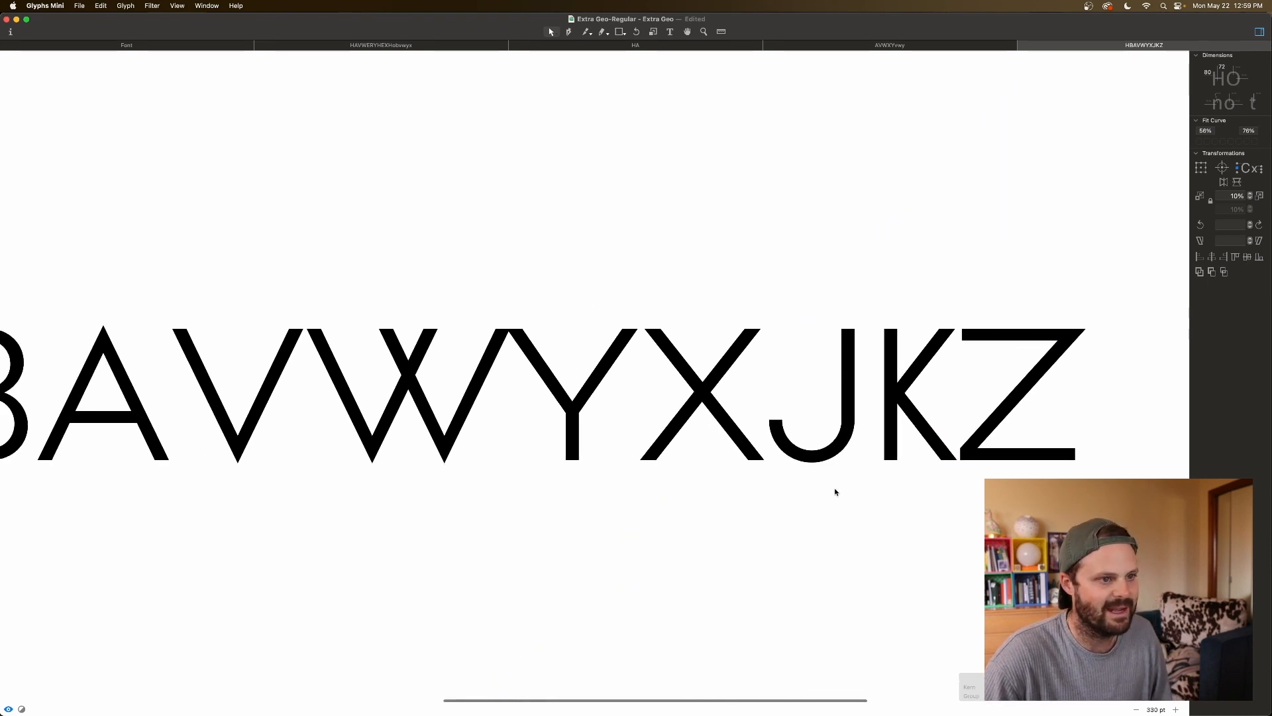
Step: Add a second guide along the upper edge of the Z's diagonal
{"action": "scroll", "coordinate": [835, 491], "scroll_direction": "right", "scroll_amount": 2}
{"action": "key", "text": "super+plus"}
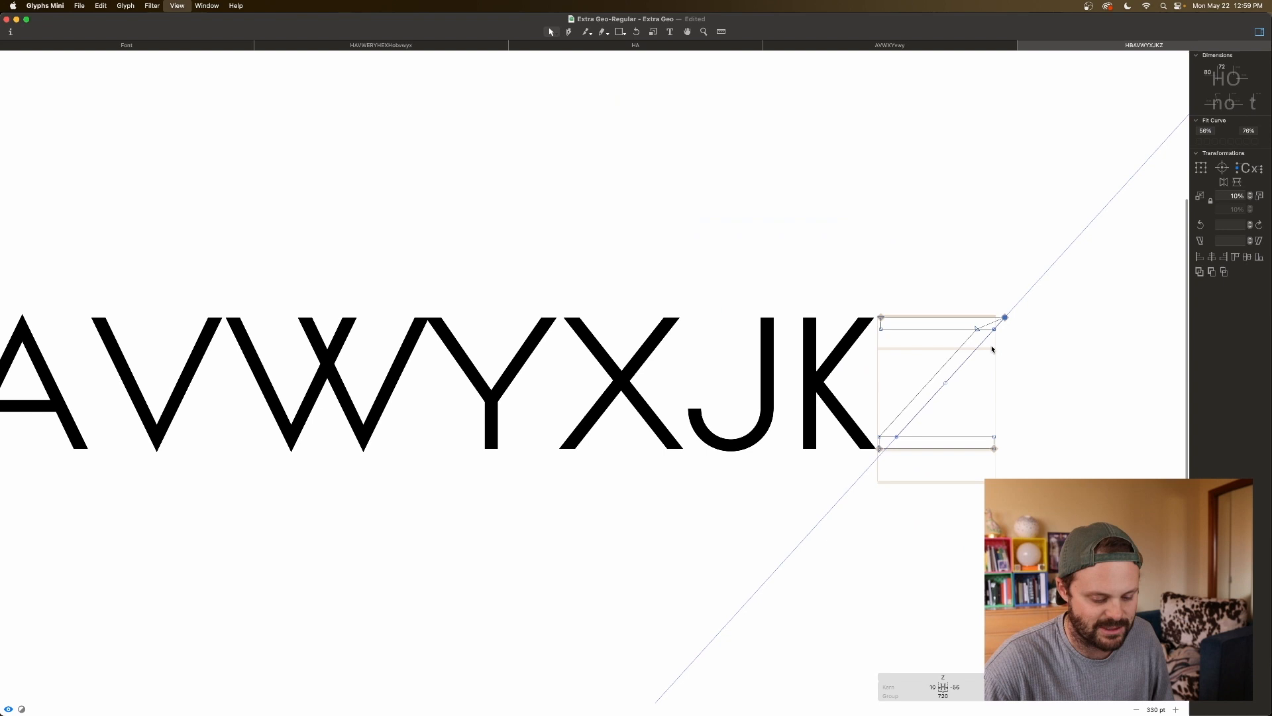
{"action": "scroll", "coordinate": [982, 349], "scroll_direction": "down", "scroll_amount": 5}
{"action": "scroll", "coordinate": [983, 349], "scroll_direction": "right", "scroll_amount": 5}
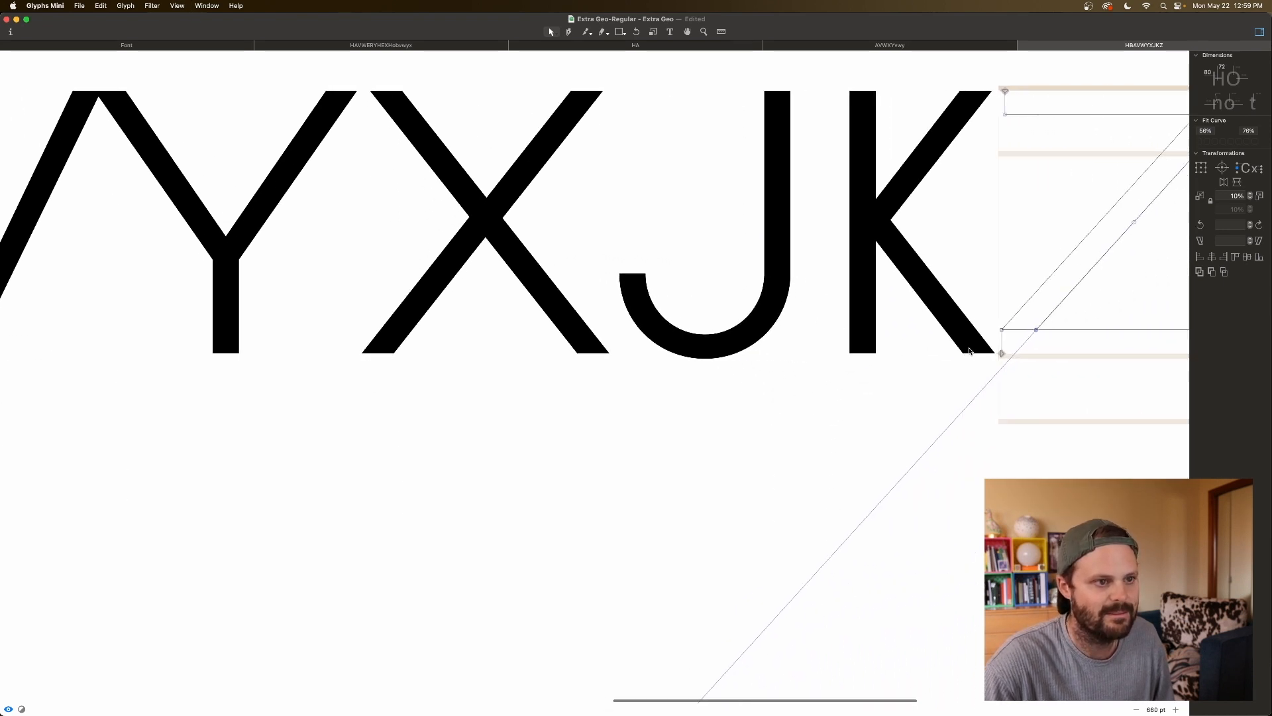
{"action": "left_click", "coordinate": [1017, 311]}
{"action": "right_click", "coordinate": [1018, 309]}
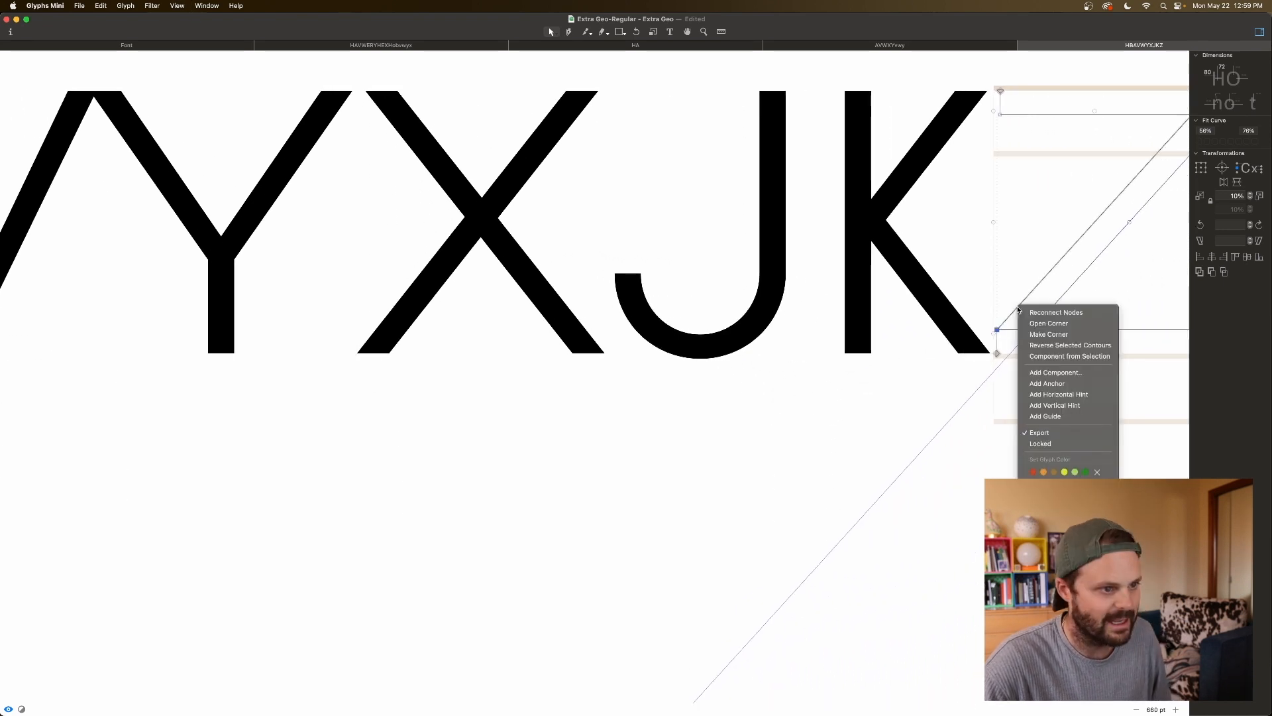
{"action": "left_click", "coordinate": [1046, 417]}
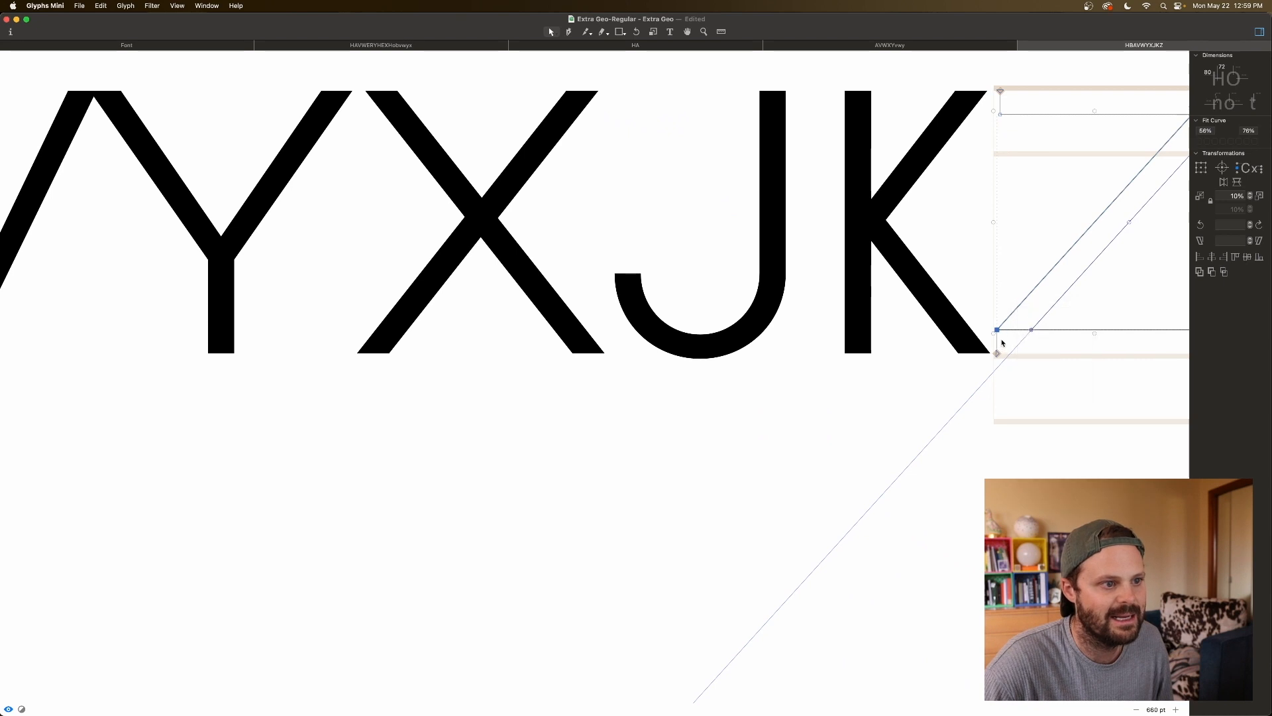
Step: Extend the Z's bottom-left corner along the new guide into a point on the baseline, and preview it
{"action": "left_click", "coordinate": [993, 318]}
{"action": "left_click_drag", "start_coordinate": [997, 330], "coordinate": [976, 357]}
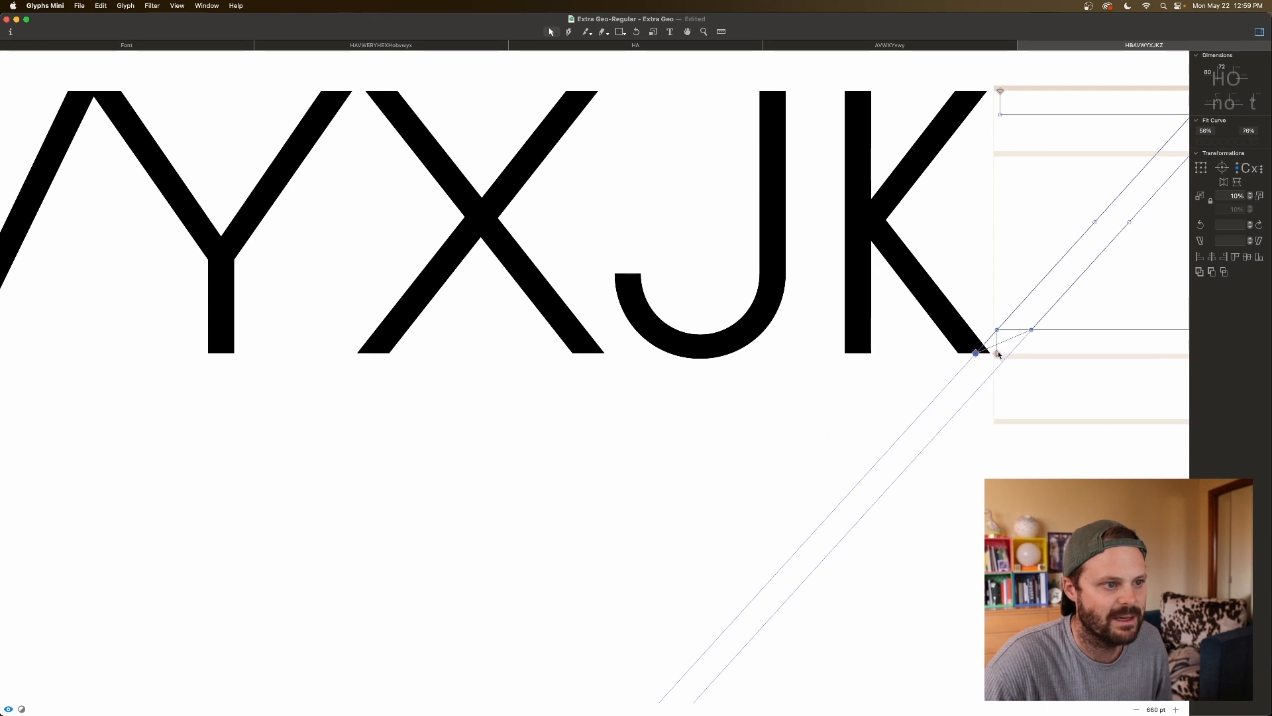
{"action": "key", "text": "space"}
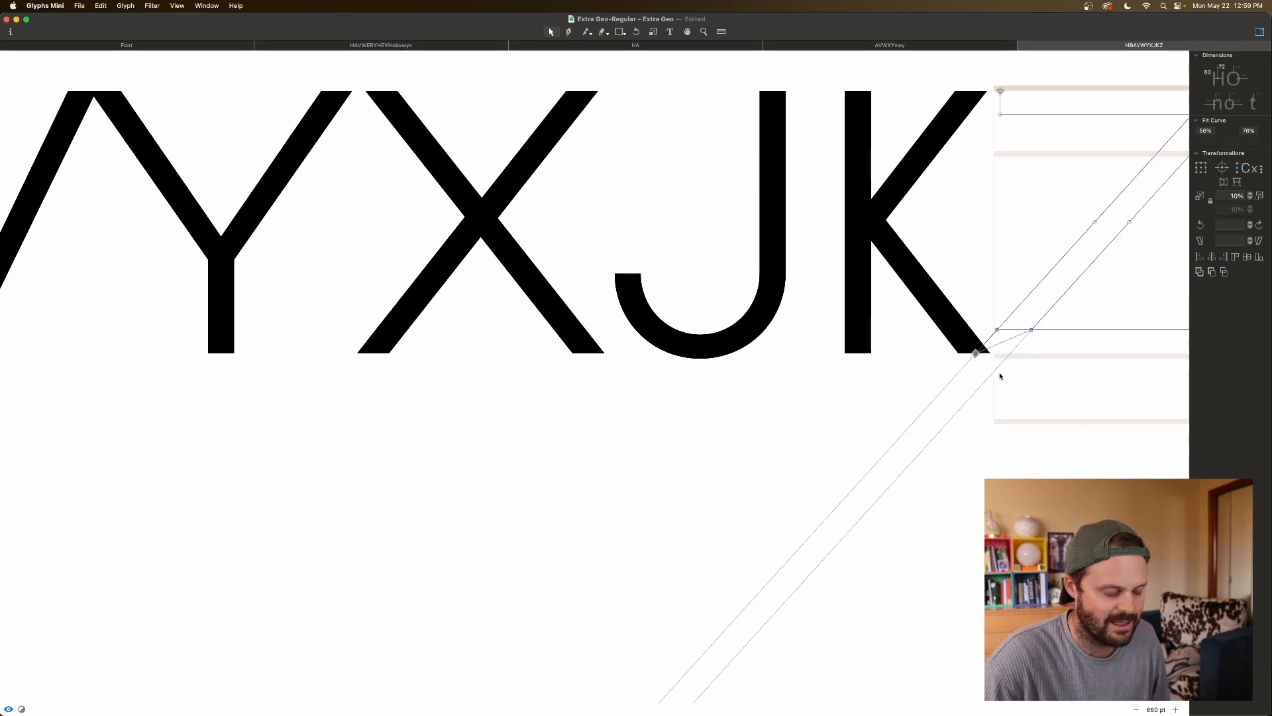
Step: Link the Z's left and right sidebearings to those of the A
{"action": "scroll", "coordinate": [1000, 409], "scroll_direction": "up", "scroll_amount": 1}
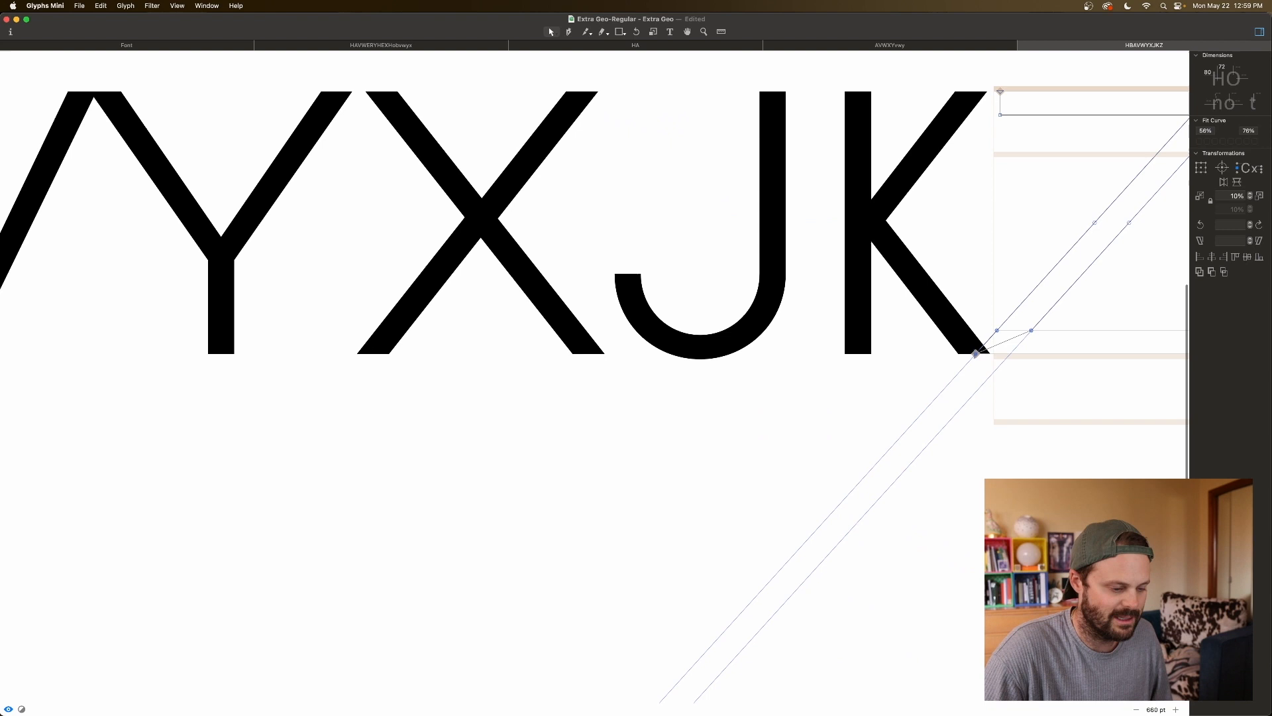
{"action": "key", "text": "Tab"}
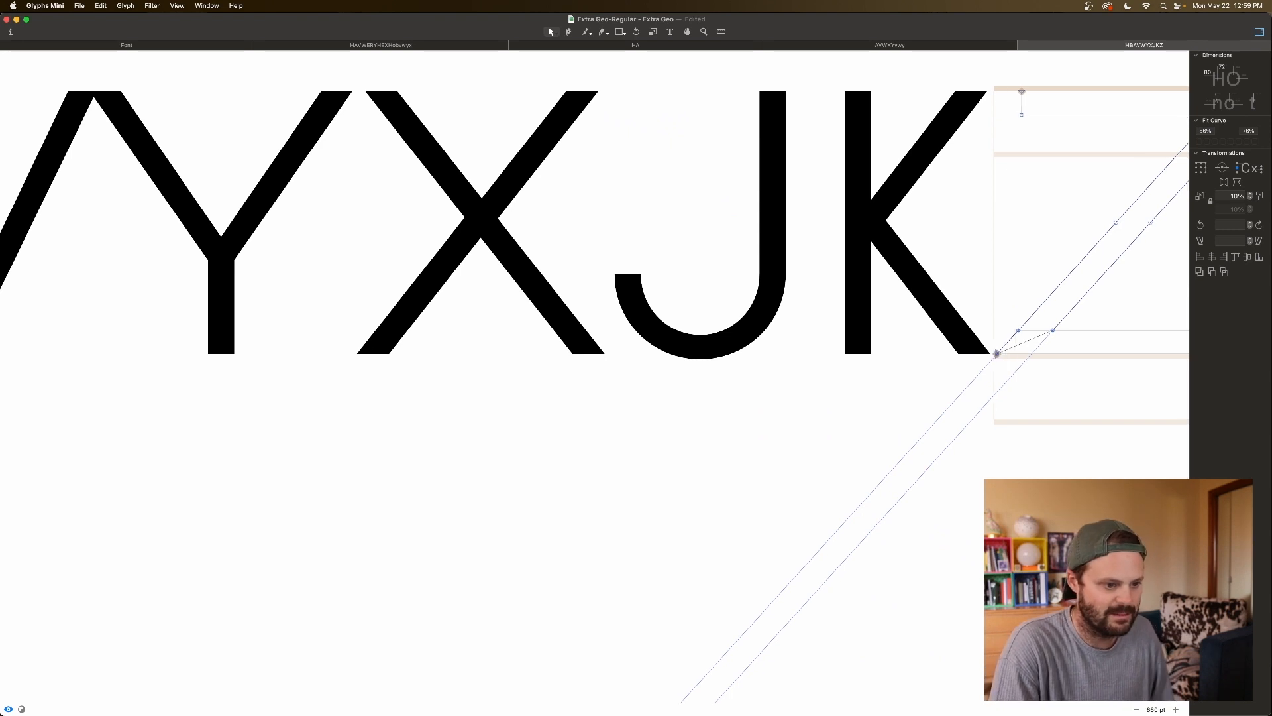
{"action": "scroll", "coordinate": [957, 546], "scroll_direction": "right", "scroll_amount": 5}
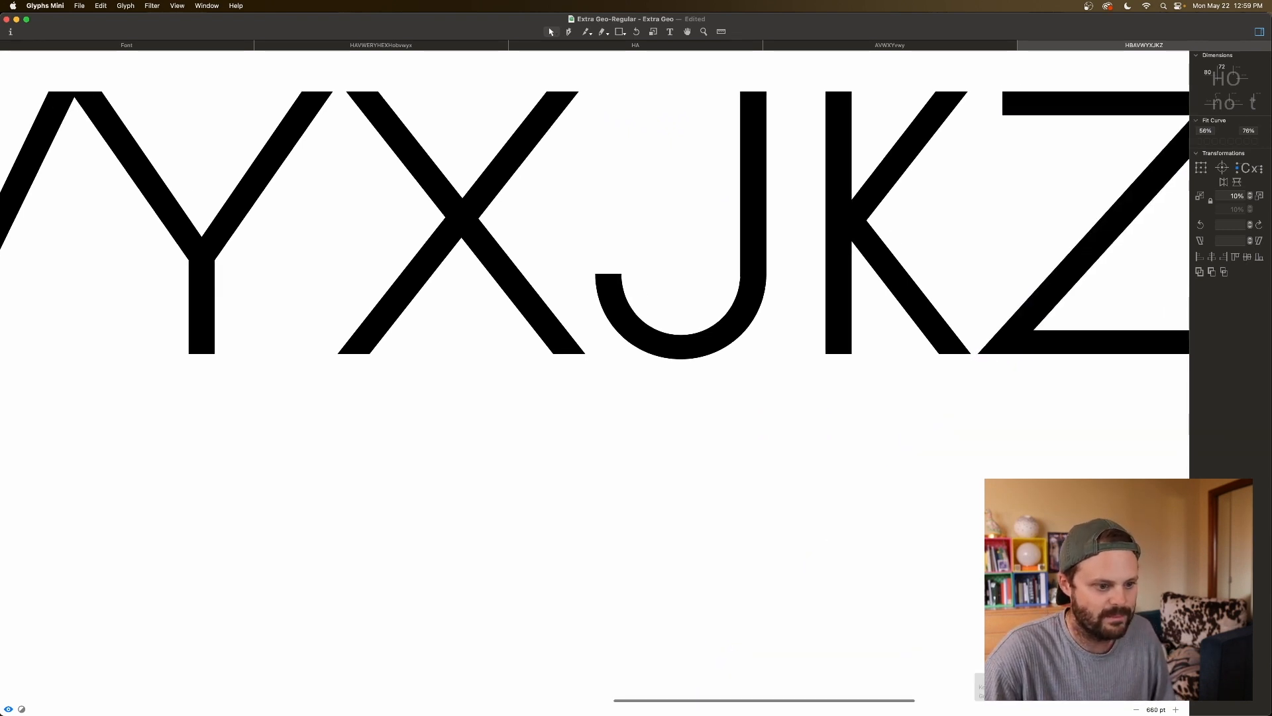
{"action": "key", "text": "super+minus"}
{"action": "key", "text": "super+minus"}
{"action": "key", "text": "super+minus"}
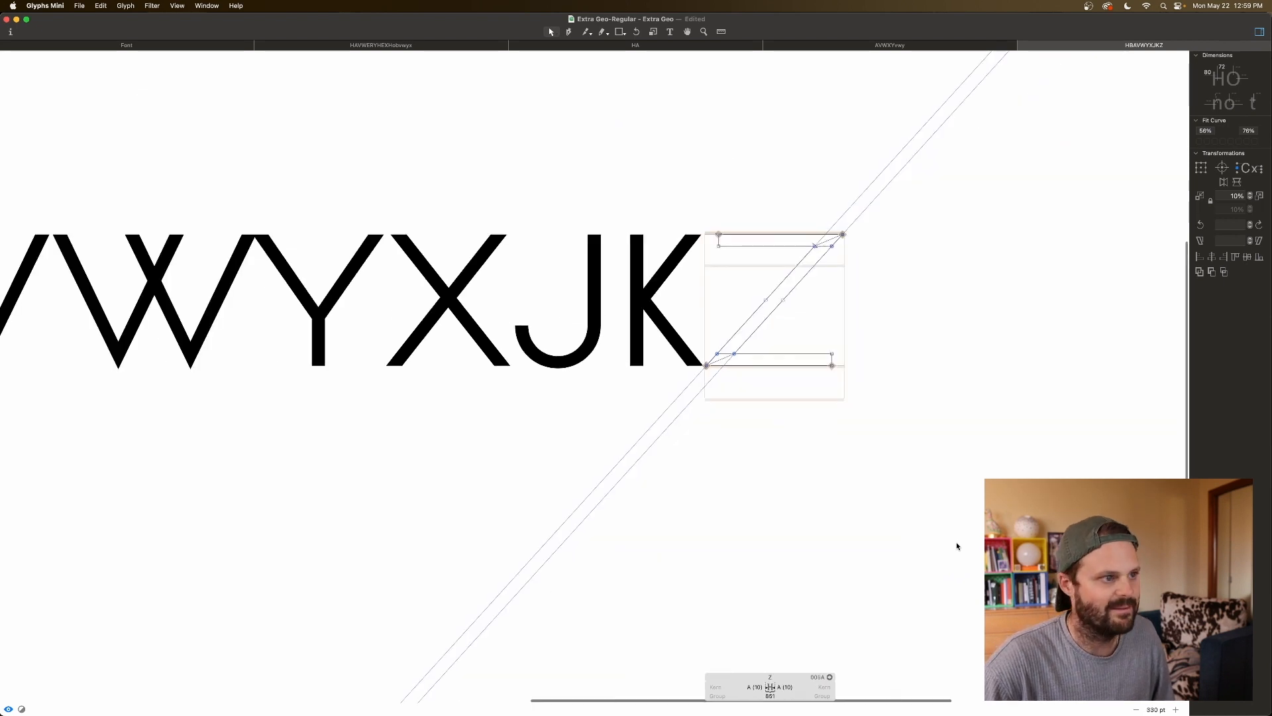
Step: Insert an H before the Z and place HZ on its own line below the other capitals
{"action": "left_click", "coordinate": [670, 31]}
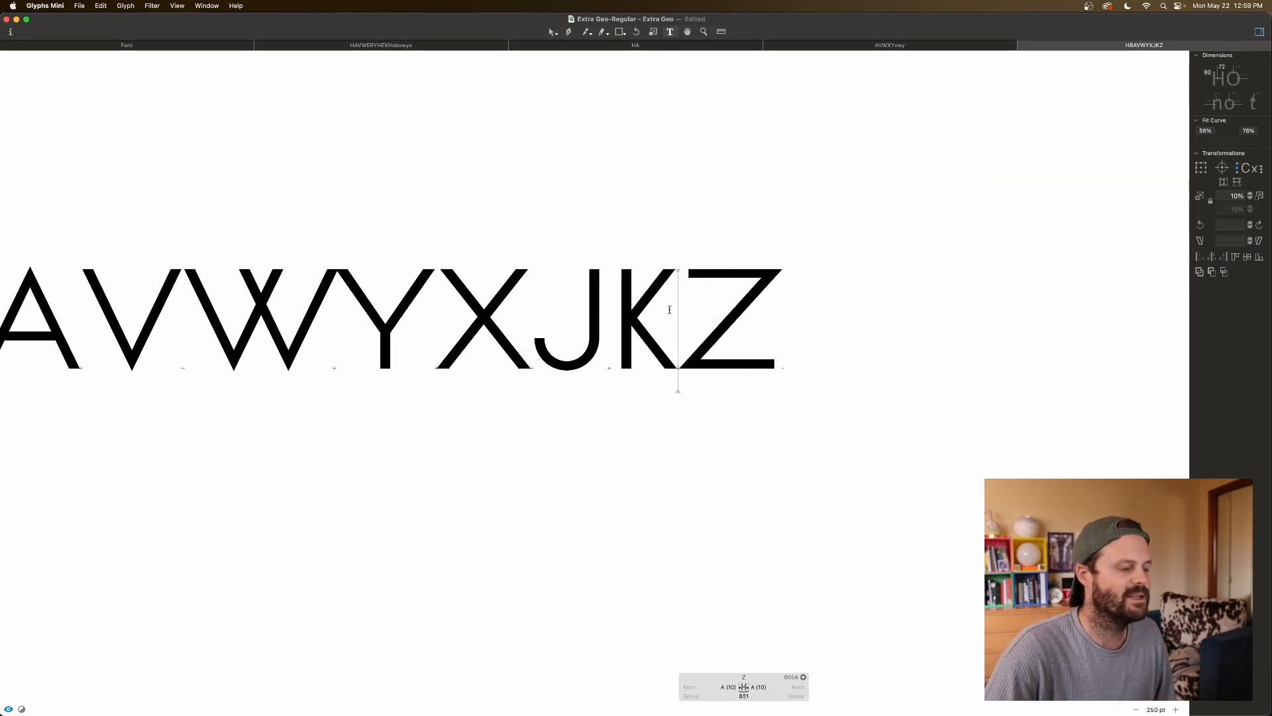
{"action": "type", "text": "H"}
{"action": "key", "text": "Return"}
{"action": "left_click", "coordinate": [940, 175]}
{"action": "key", "text": "Return"}
{"action": "scroll", "coordinate": [931, 179], "scroll_direction": "left", "scroll_amount": 5}
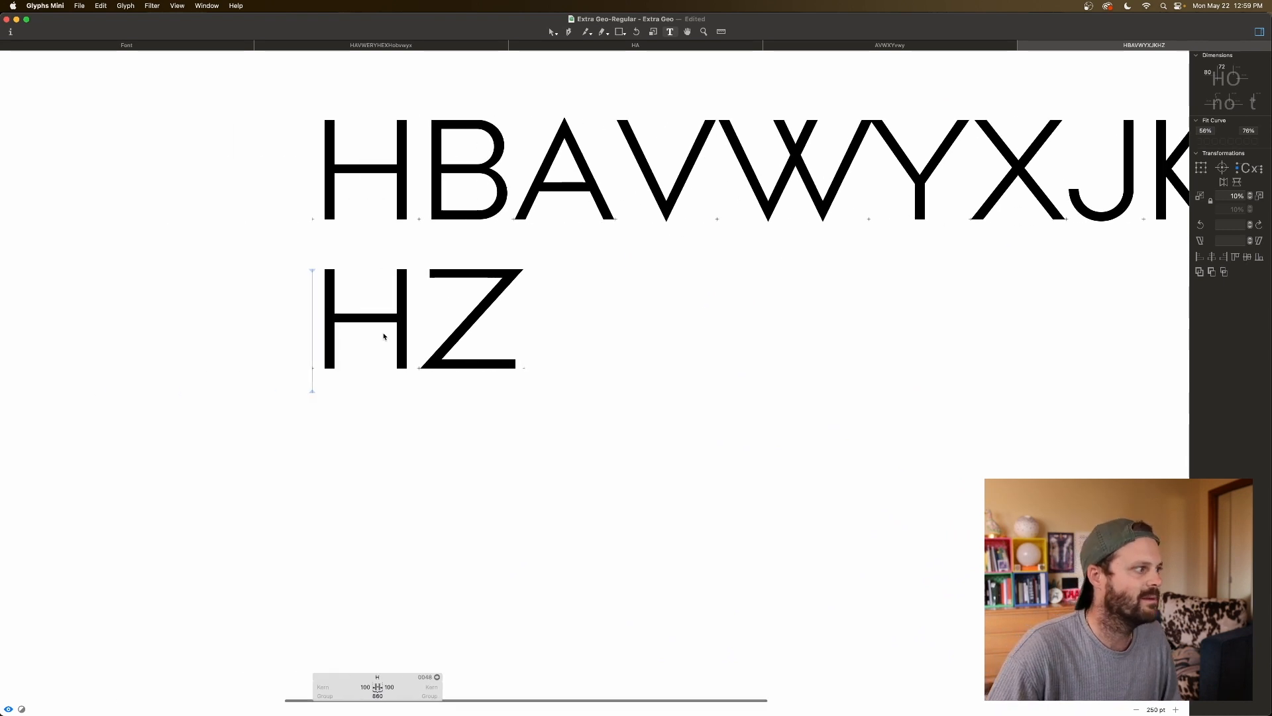
{"action": "scroll", "coordinate": [464, 318], "scroll_direction": "left", "scroll_amount": 3}
Step: Narrow the Z by shifting its right-side nodes 50 units left, centring the selection at x 705.5, while previewing
{"action": "double_click", "coordinate": [519, 309]}
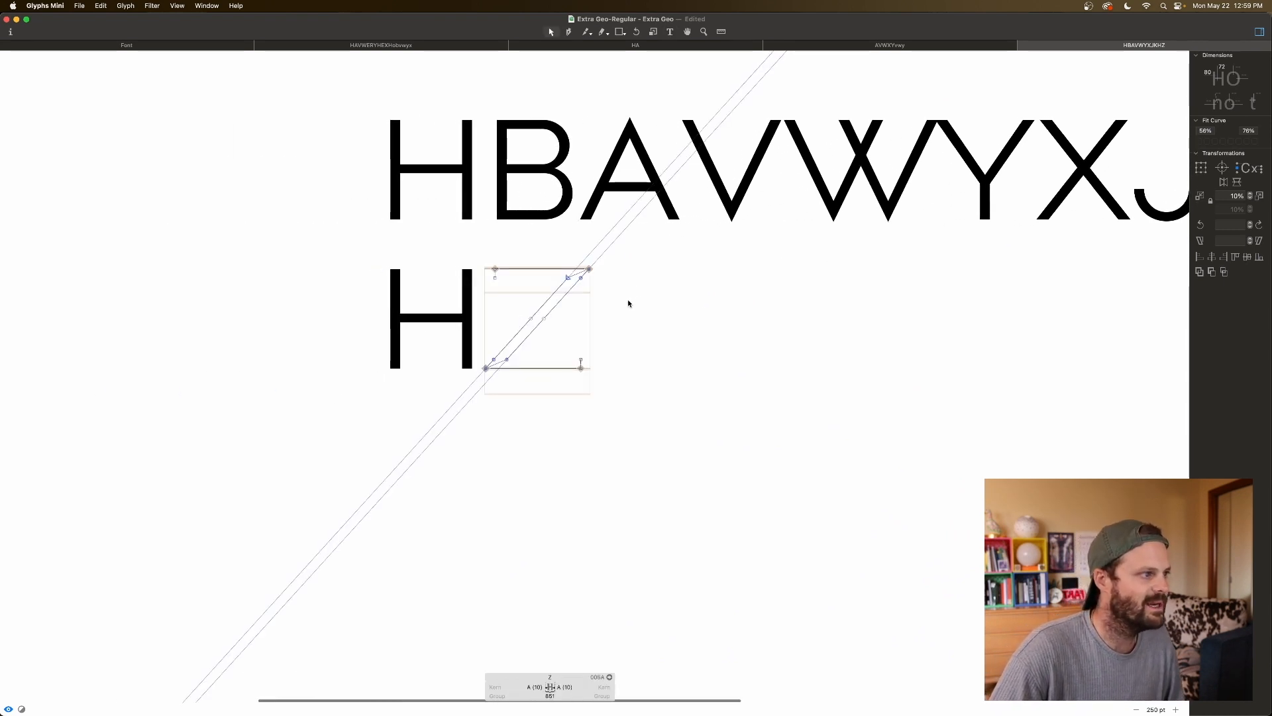
{"action": "key", "text": "space"}
{"action": "scroll", "coordinate": [618, 285], "scroll_direction": "down", "scroll_amount": 2}
{"action": "left_click_drag", "start_coordinate": [620, 234], "coordinate": [551, 278]}
{"action": "key", "text": "space"}
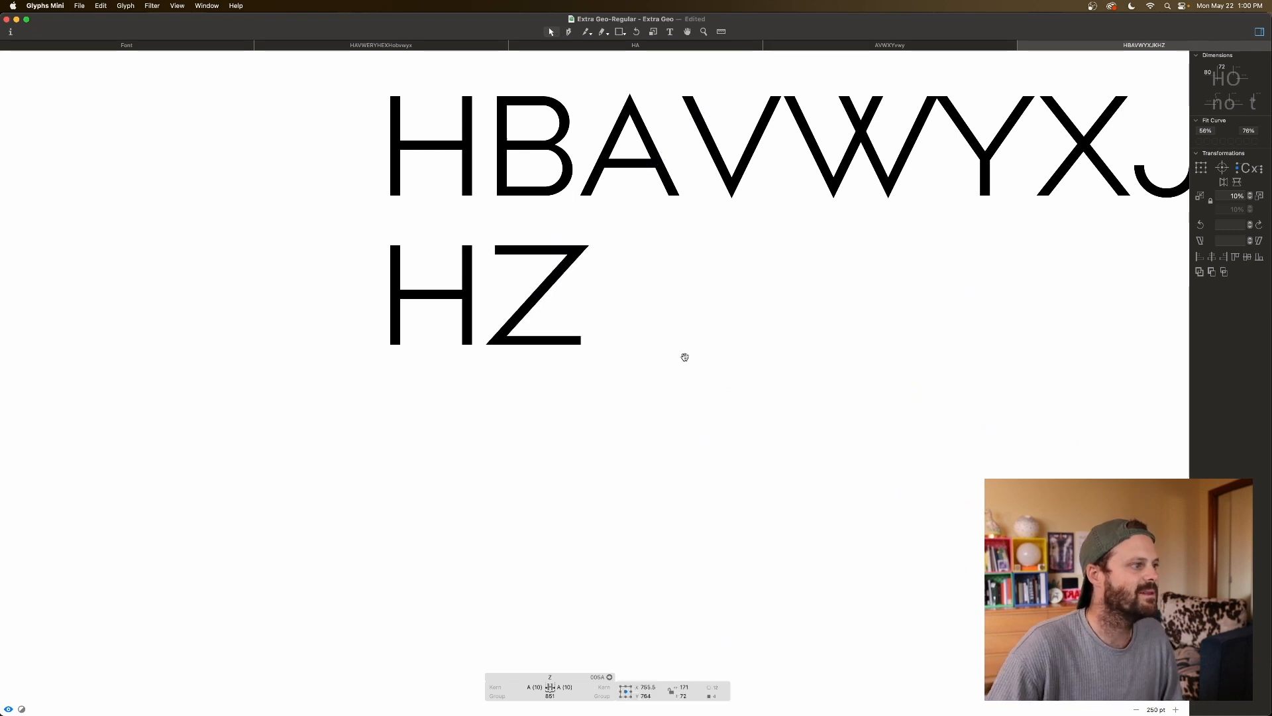
{"action": "left_click_drag", "start_coordinate": [625, 226], "coordinate": [564, 380]}
{"action": "key", "text": "space"}
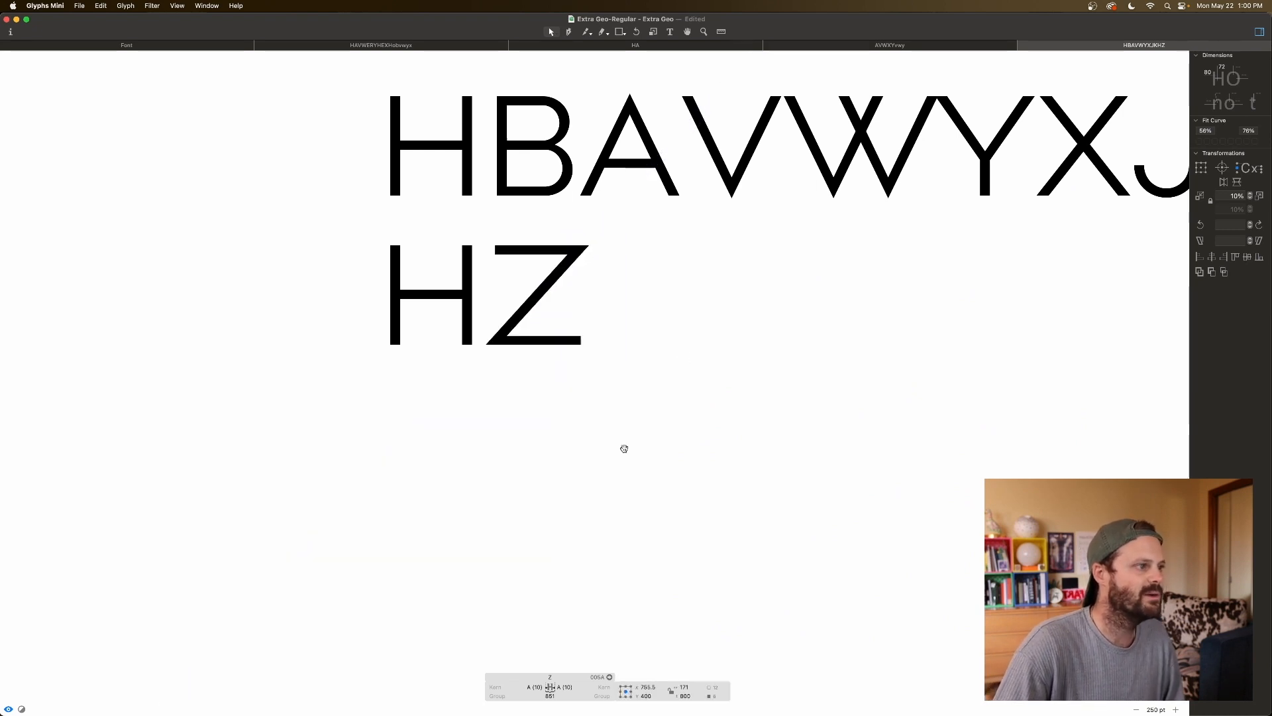
{"action": "key", "text": "shift+Left"}
{"action": "key", "text": "shift+Left"}
{"action": "key", "text": "shift+Left"}
{"action": "key", "text": "shift+Left"}
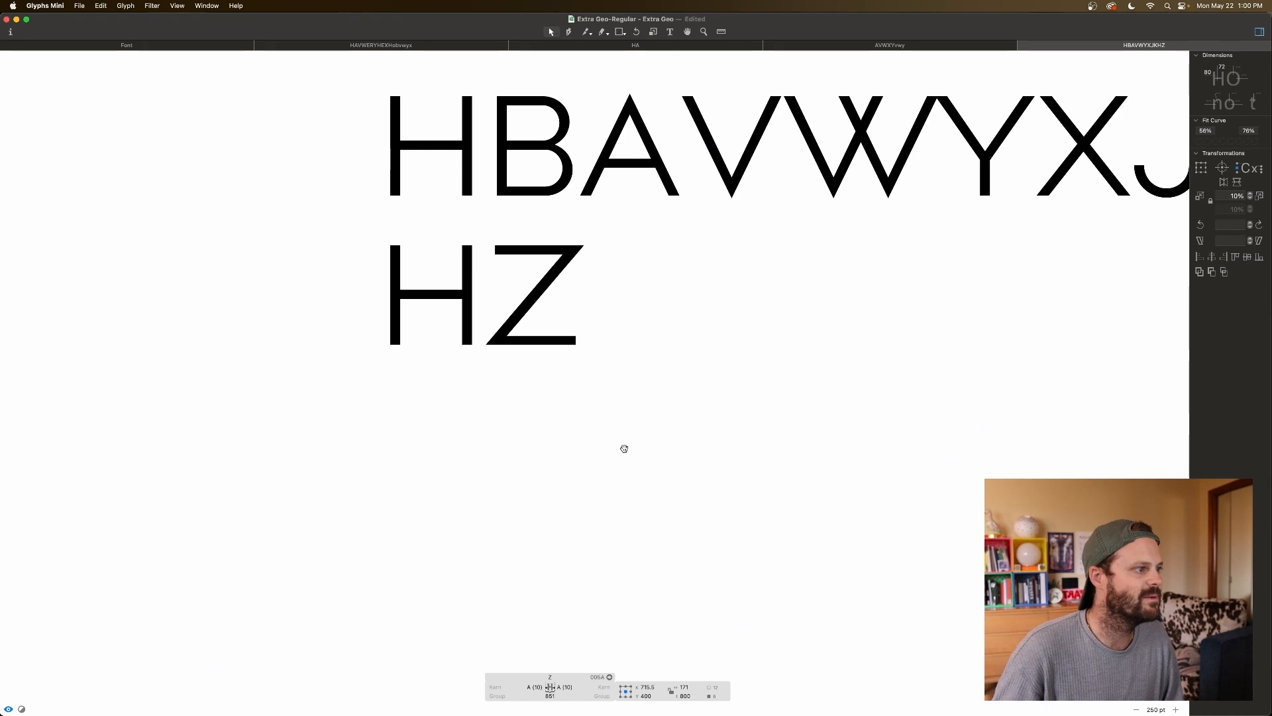
{"action": "key", "text": "shift+Left"}
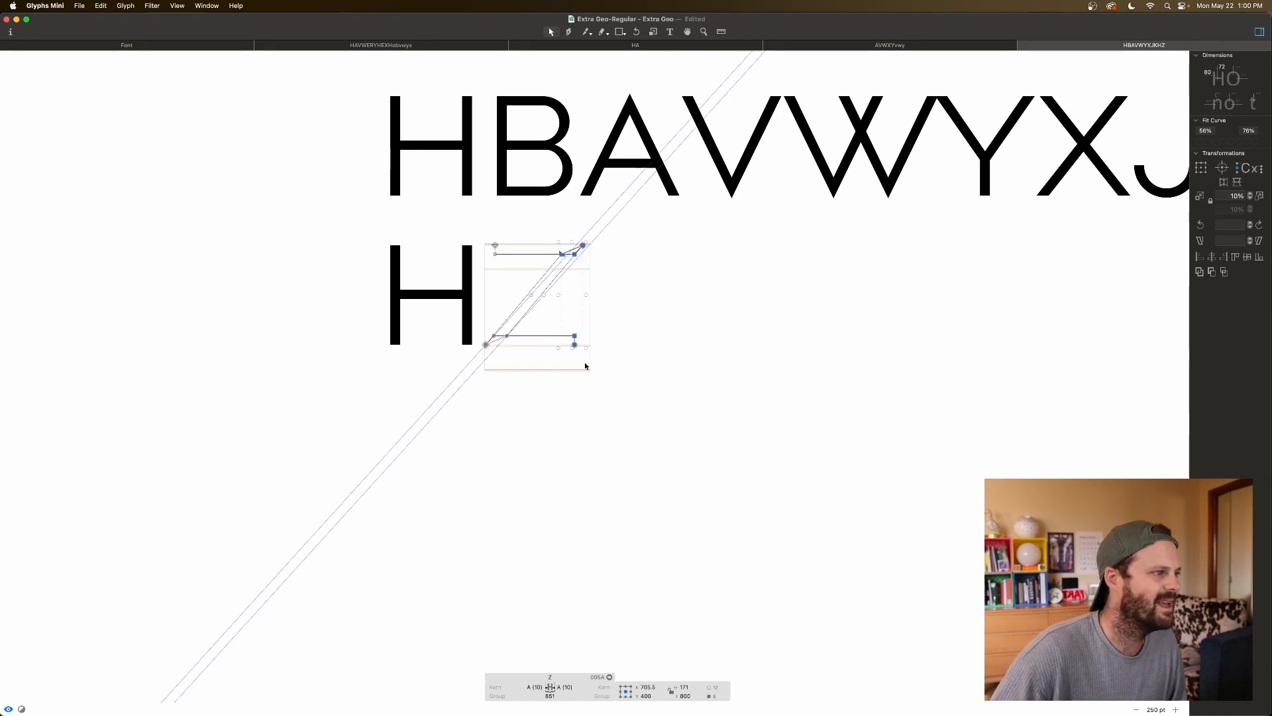
Step: Fine-tune the Z's top-right corner and slightly lengthen the right end of its bottom bar, previewing the letter
{"action": "left_click", "coordinate": [602, 292]}
{"action": "left_click", "coordinate": [583, 246]}
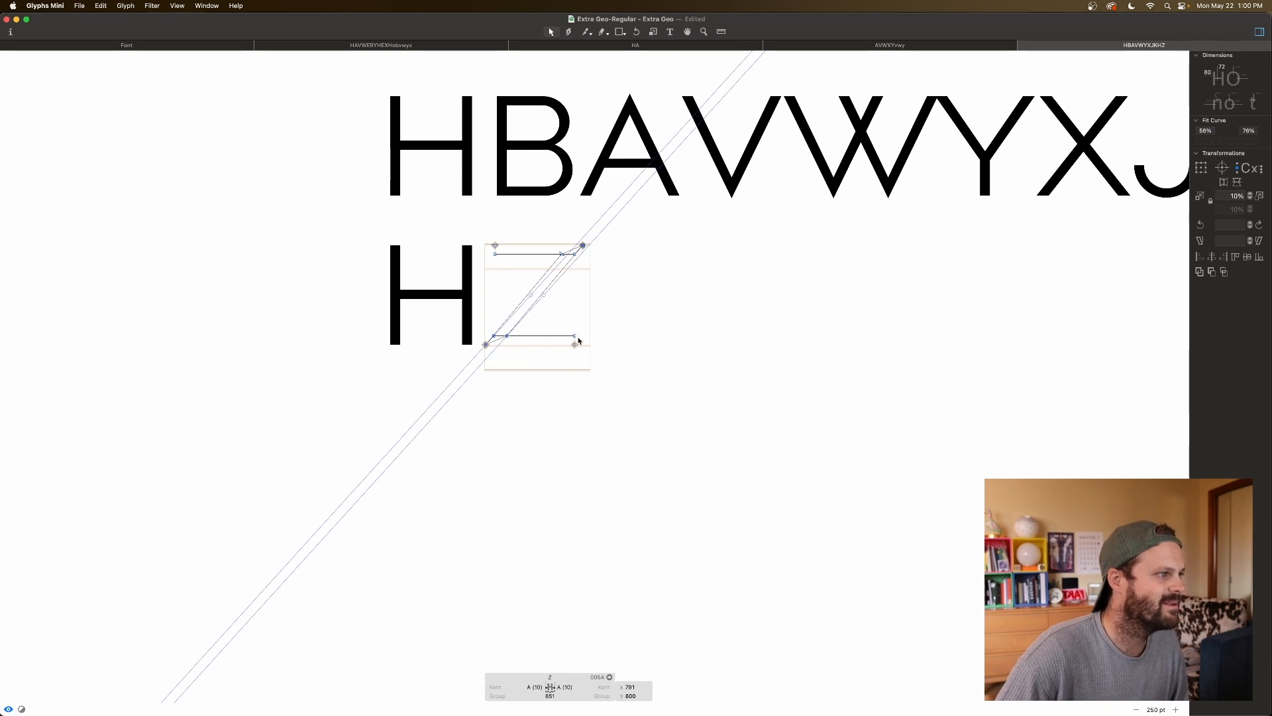
{"action": "key", "text": "space"}
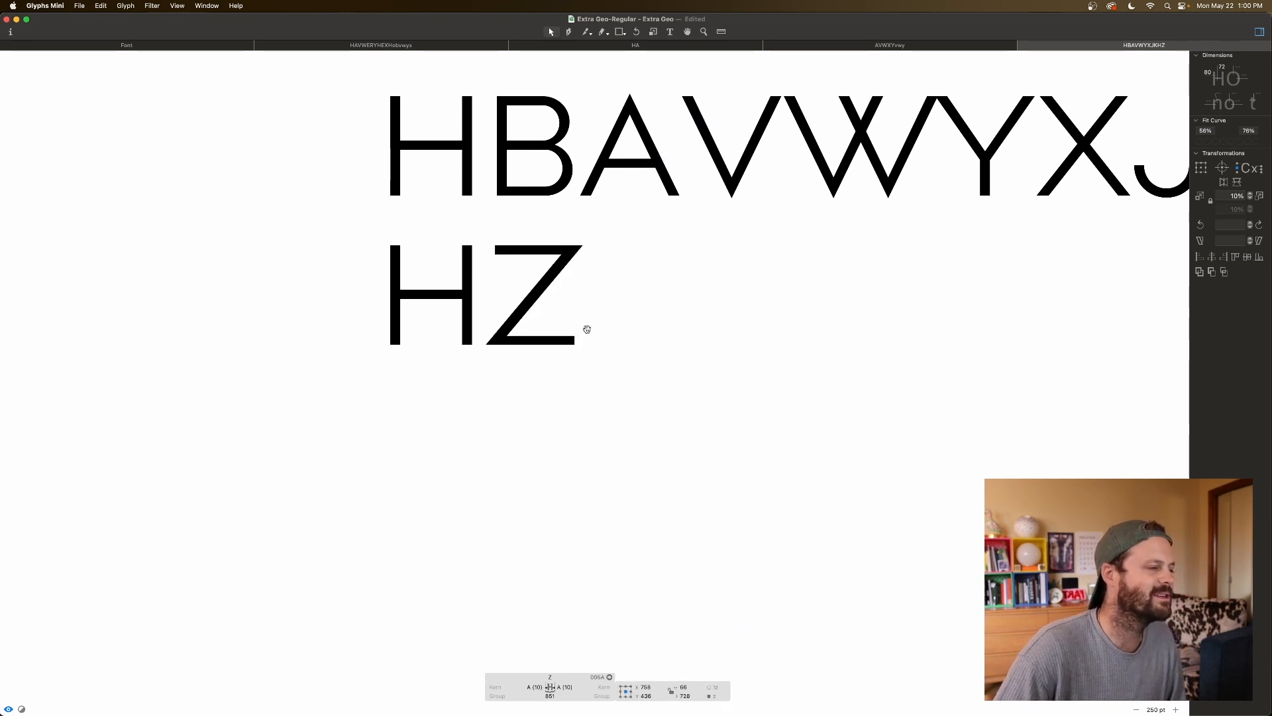
{"action": "left_click_drag", "start_coordinate": [600, 318], "coordinate": [569, 352]}
{"action": "key", "text": "space"}
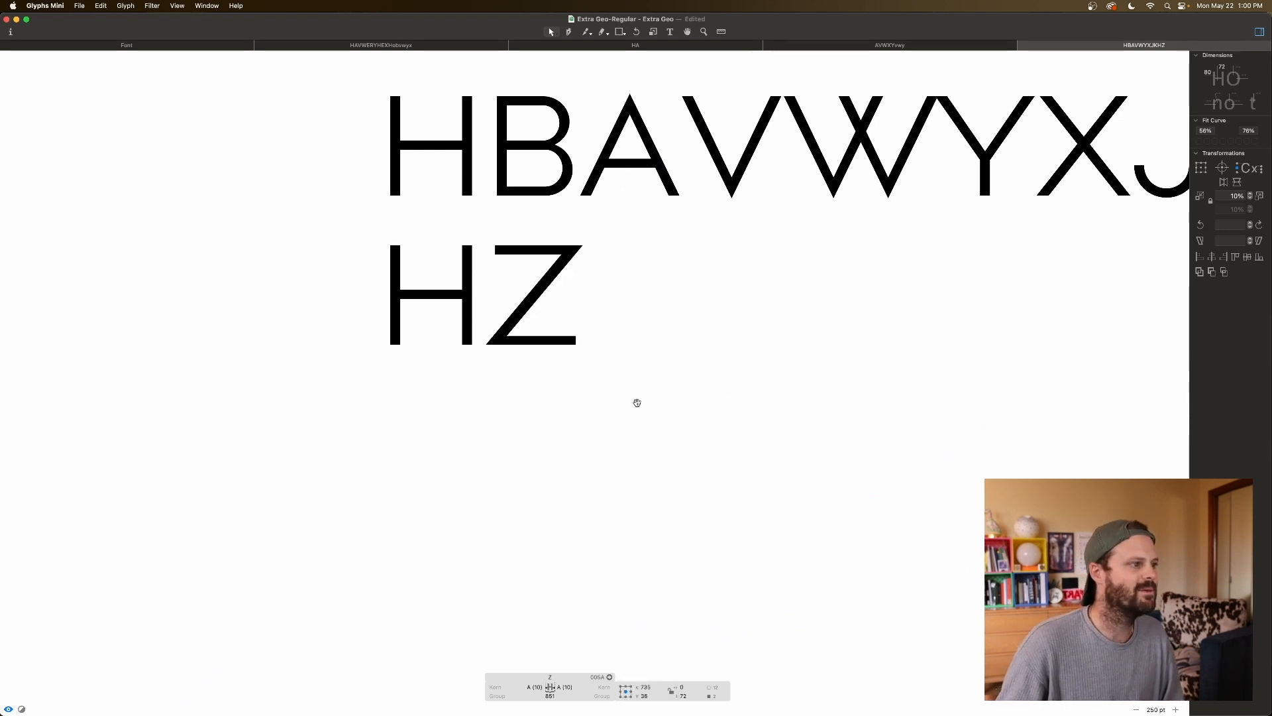
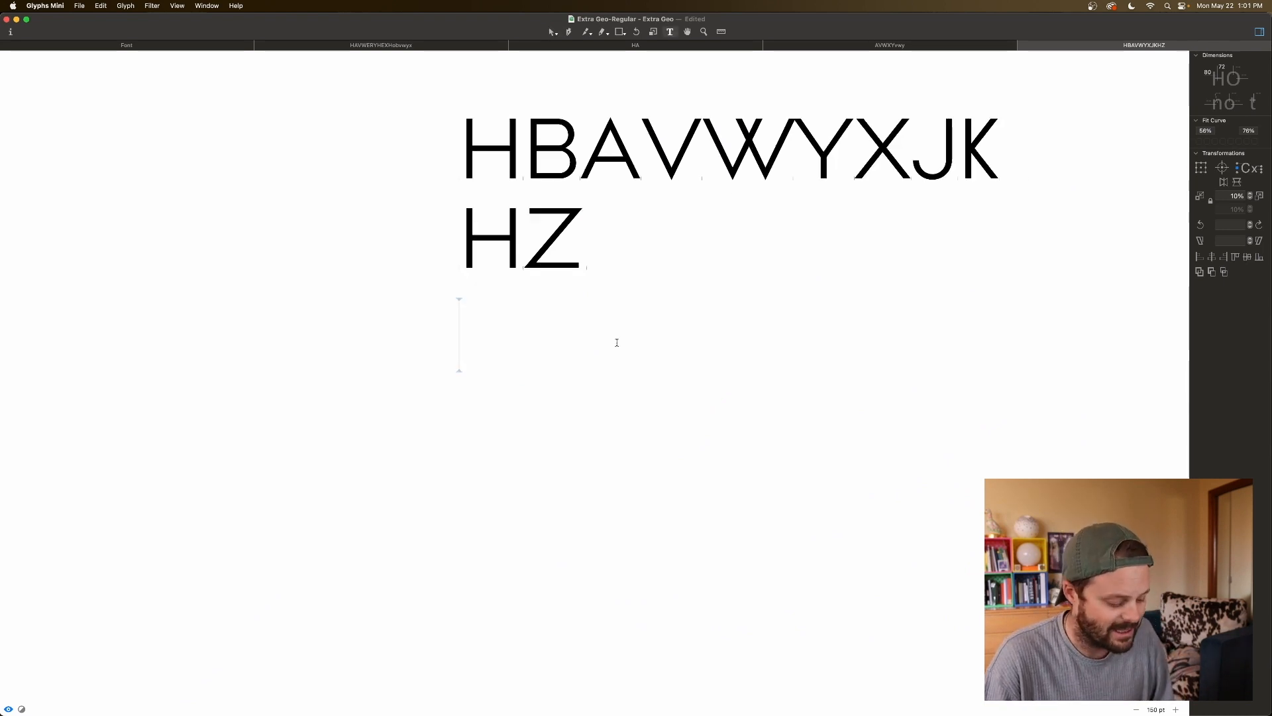
Step: Enter the lowercase letters vwyxkz on a new line below HZ
{"action": "type", "text": "vw"}
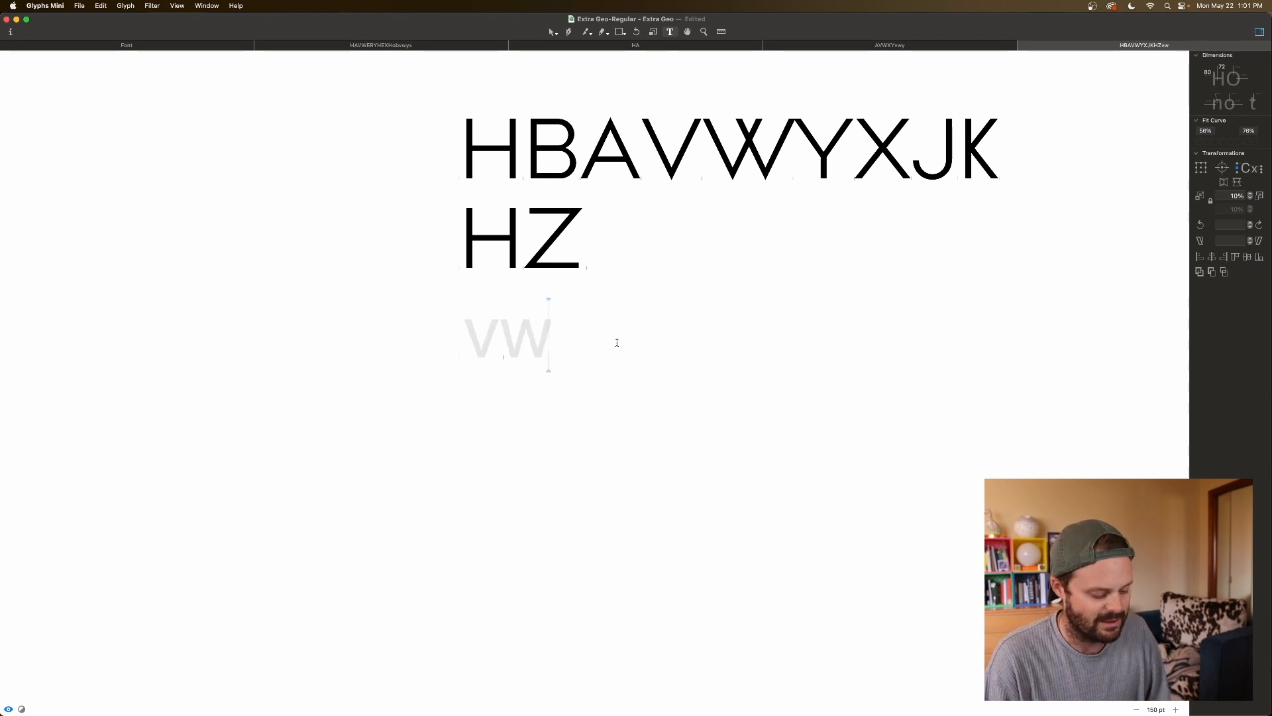
{"action": "type", "text": "yxkz"}
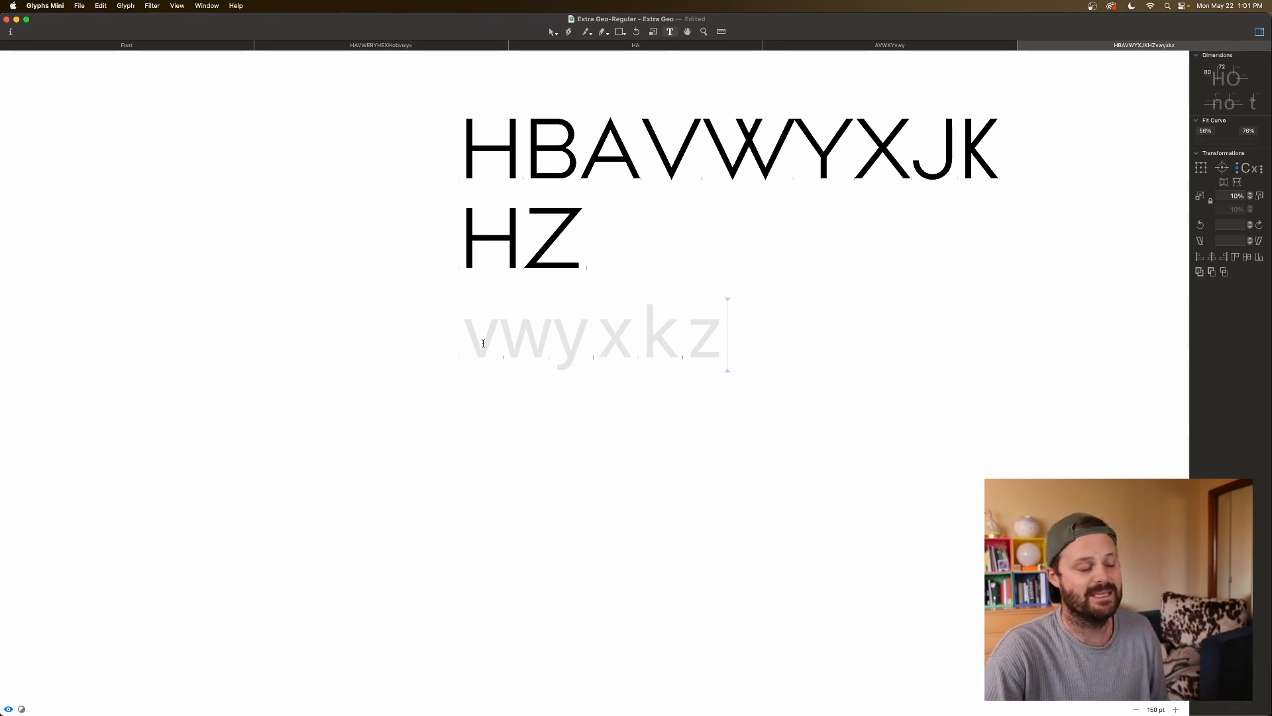
Step: Open the lowercase v for editing and insert the capital V into it as a component
{"action": "scroll", "coordinate": [484, 343], "scroll_direction": "up", "scroll_amount": 10}
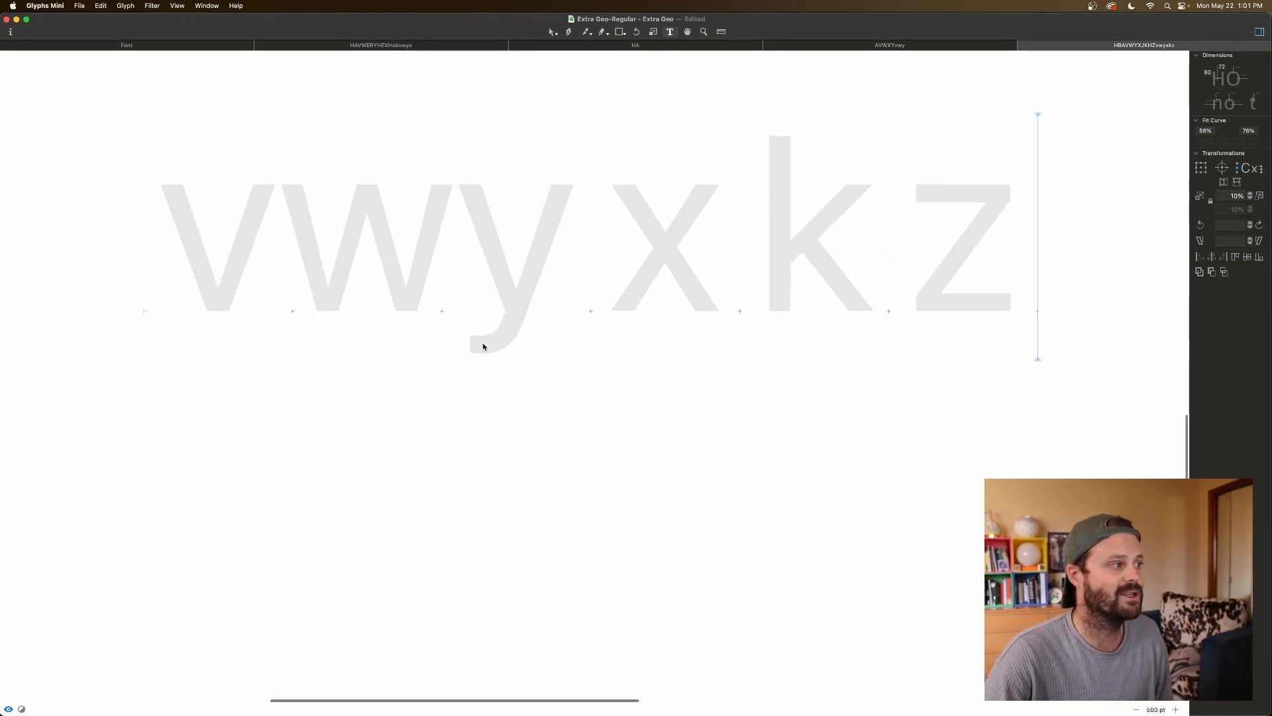
{"action": "scroll", "coordinate": [490, 347], "scroll_direction": "left", "scroll_amount": 5}
{"action": "left_click", "coordinate": [488, 238]}
{"action": "key", "text": "Escape"}
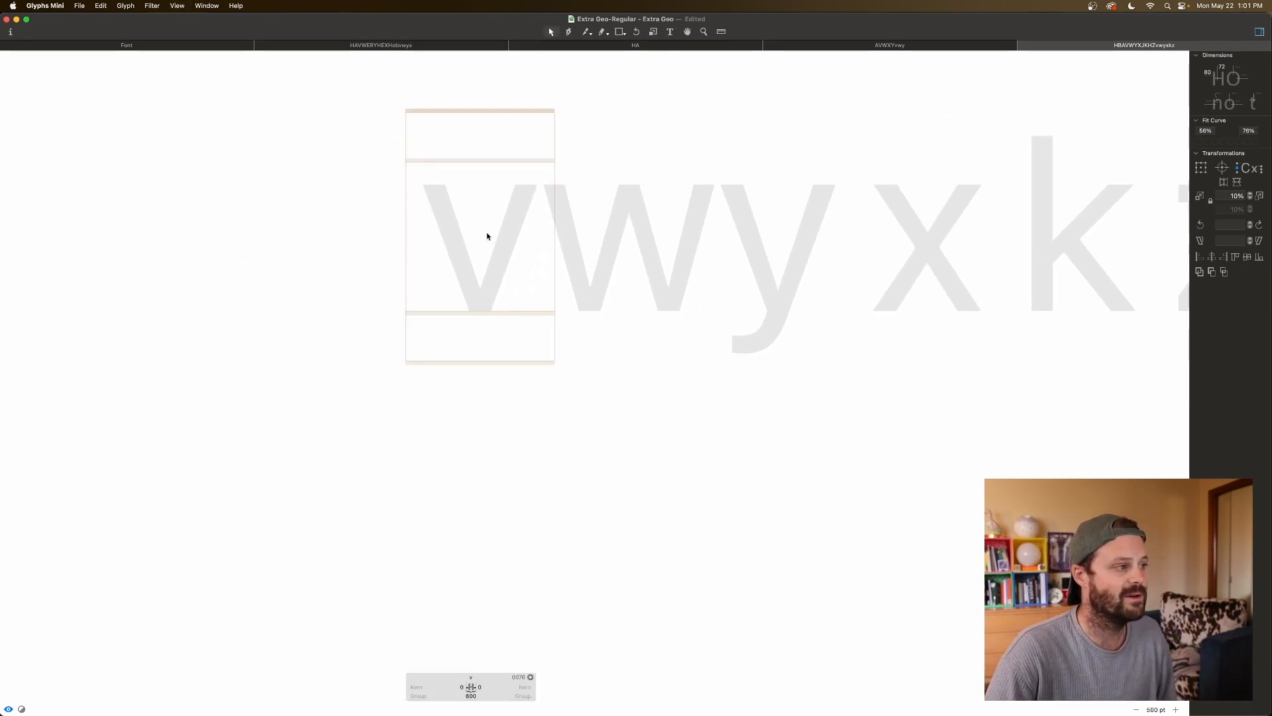
{"action": "right_click", "coordinate": [486, 238]}
{"action": "left_click", "coordinate": [505, 240]}
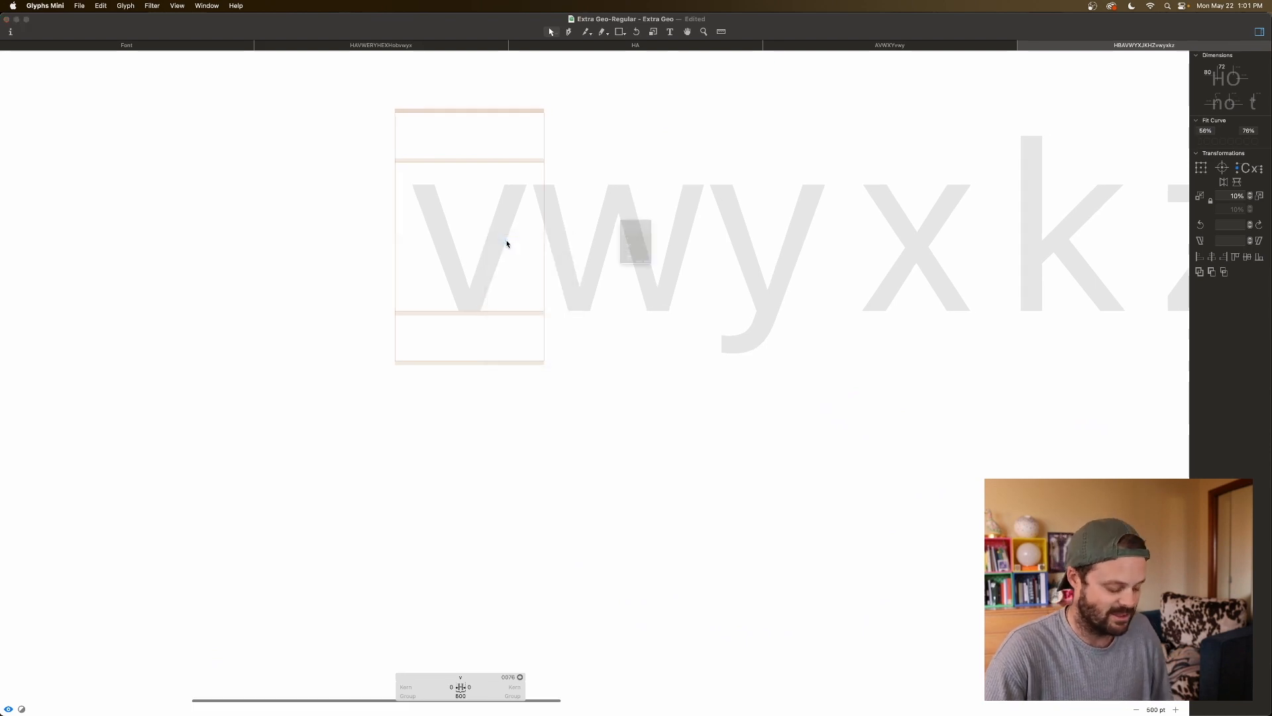
{"action": "type", "text": "v"}
{"action": "double_click", "coordinate": [594, 173]}
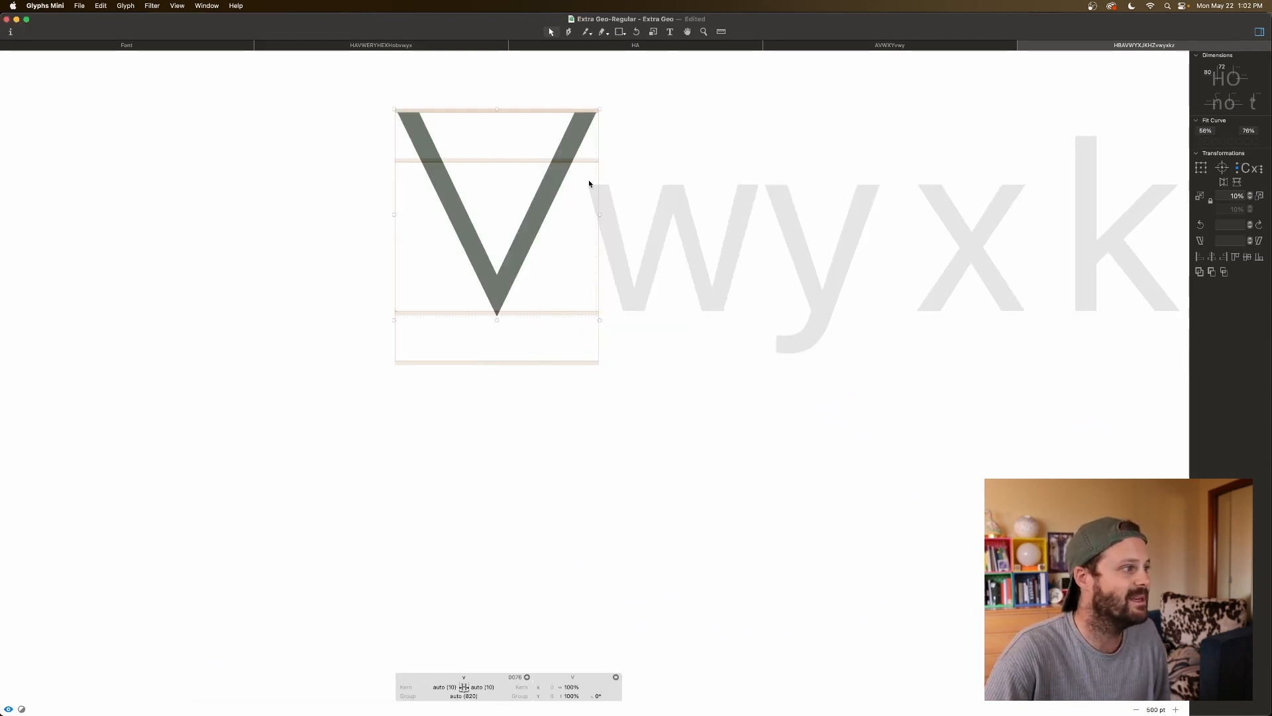
Step: Decompose the V component in the lowercase v and lower its four upper nodes to the x-height at y 600
{"action": "right_click", "coordinate": [519, 264]}
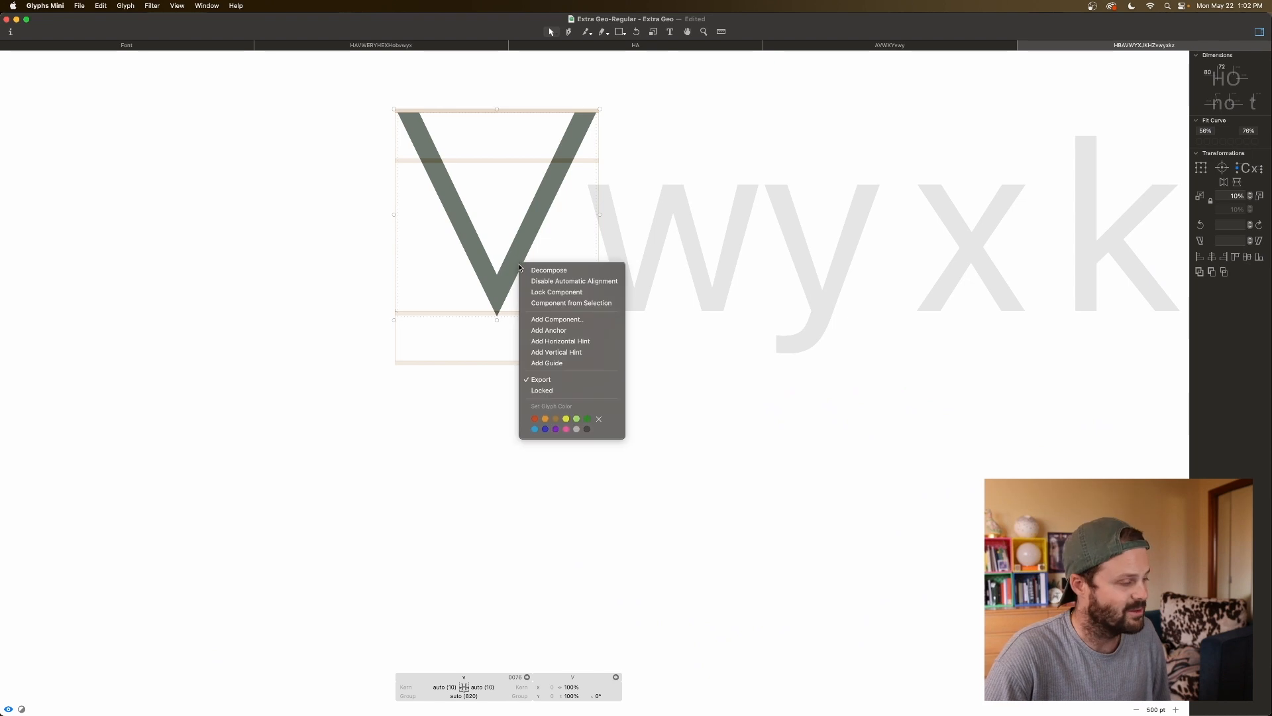
{"action": "left_click", "coordinate": [528, 269]}
{"action": "left_click_drag", "start_coordinate": [631, 99], "coordinate": [391, 133]}
{"action": "key", "text": "super+Down"}
{"action": "key", "text": "super+Down"}
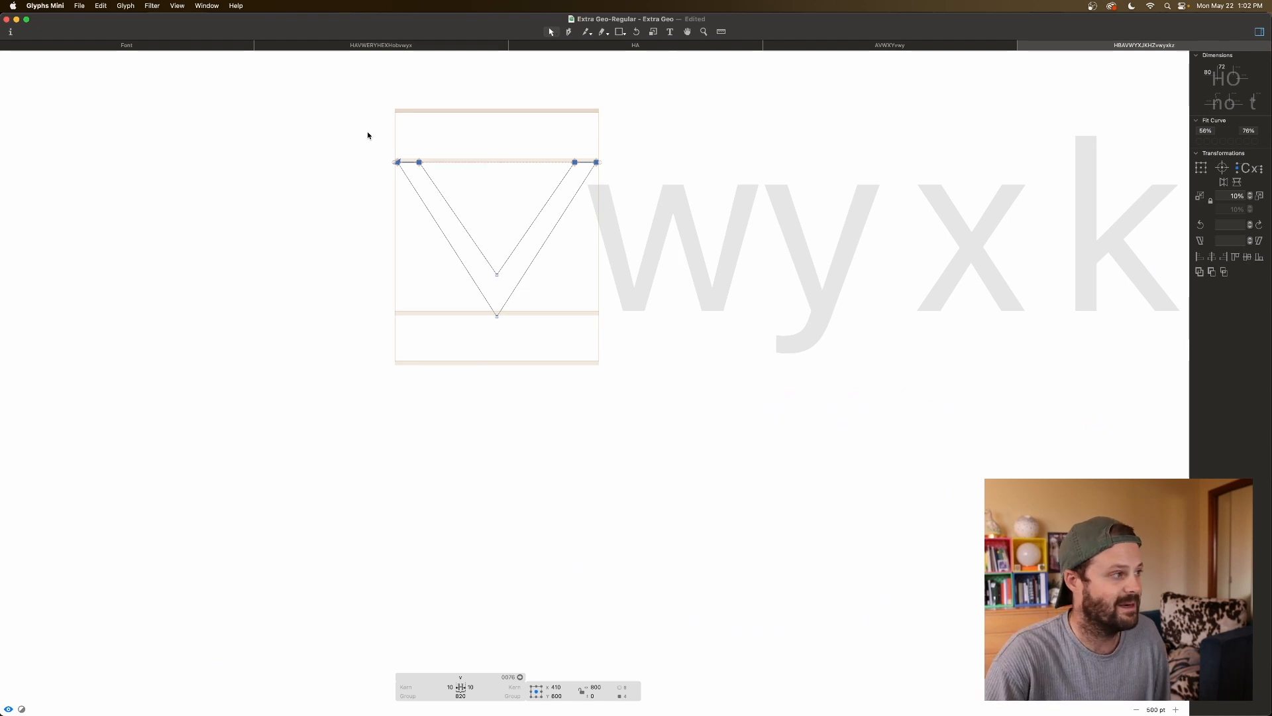
Step: Enter the reference letters o and b before the lowercase v and a space after it
{"action": "key", "text": "t"}
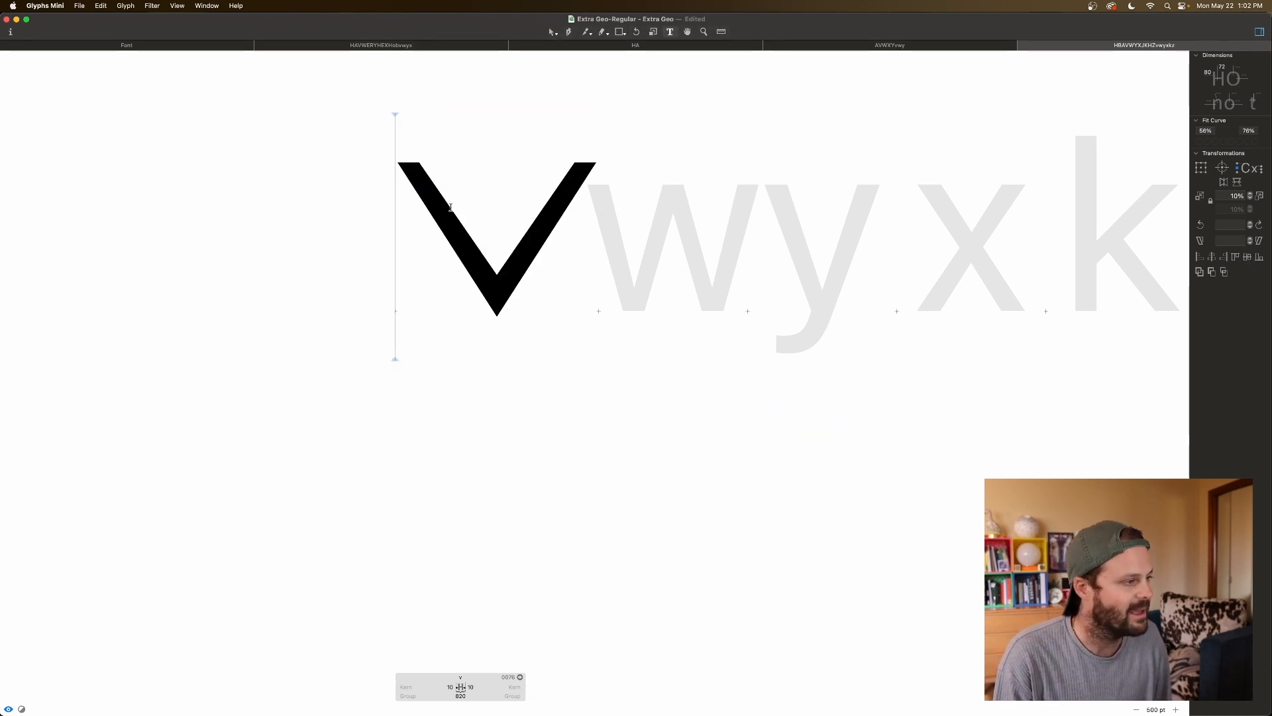
{"action": "type", "text": "o"}
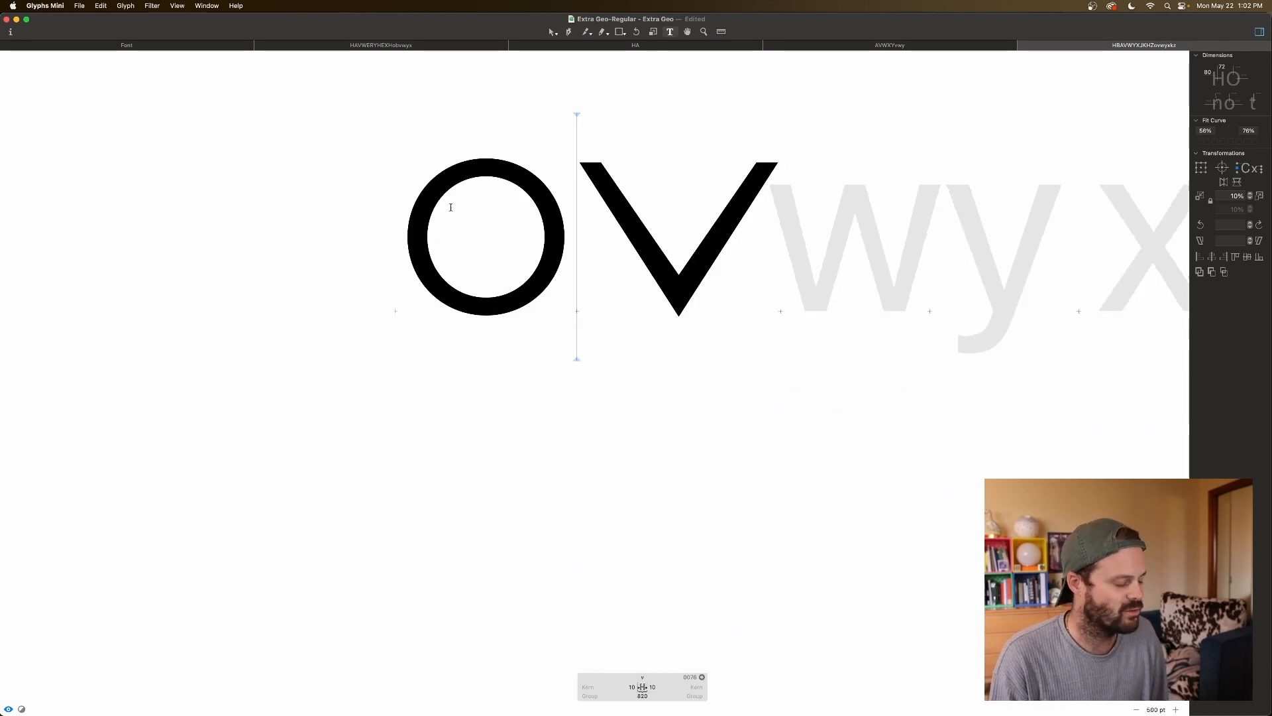
{"action": "type", "text": "b"}
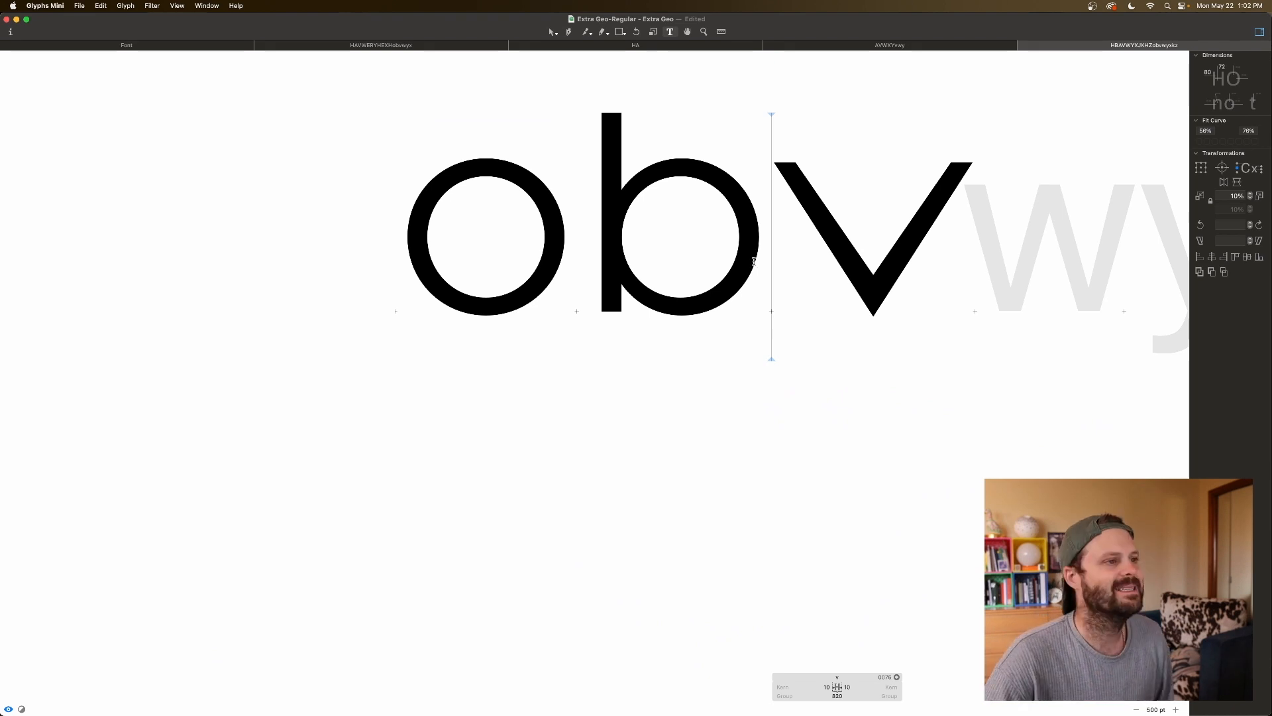
{"action": "key", "text": "super+minus"}
{"action": "key", "text": "BackSpace"}
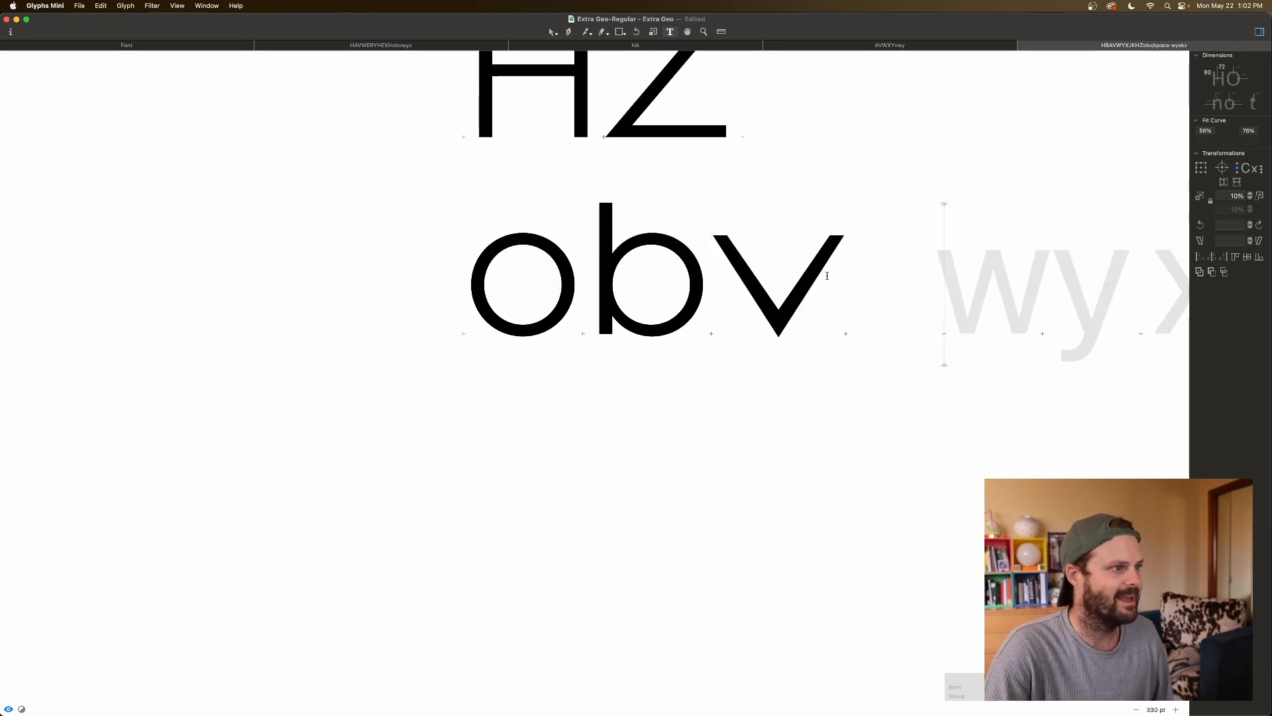
Step: Reopen the v and shift its two upper-left nodes 50 units right, centring them at x 103.5
{"action": "double_click", "coordinate": [756, 258]}
{"action": "left_click_drag", "start_coordinate": [756, 258], "coordinate": [1186, 53]}
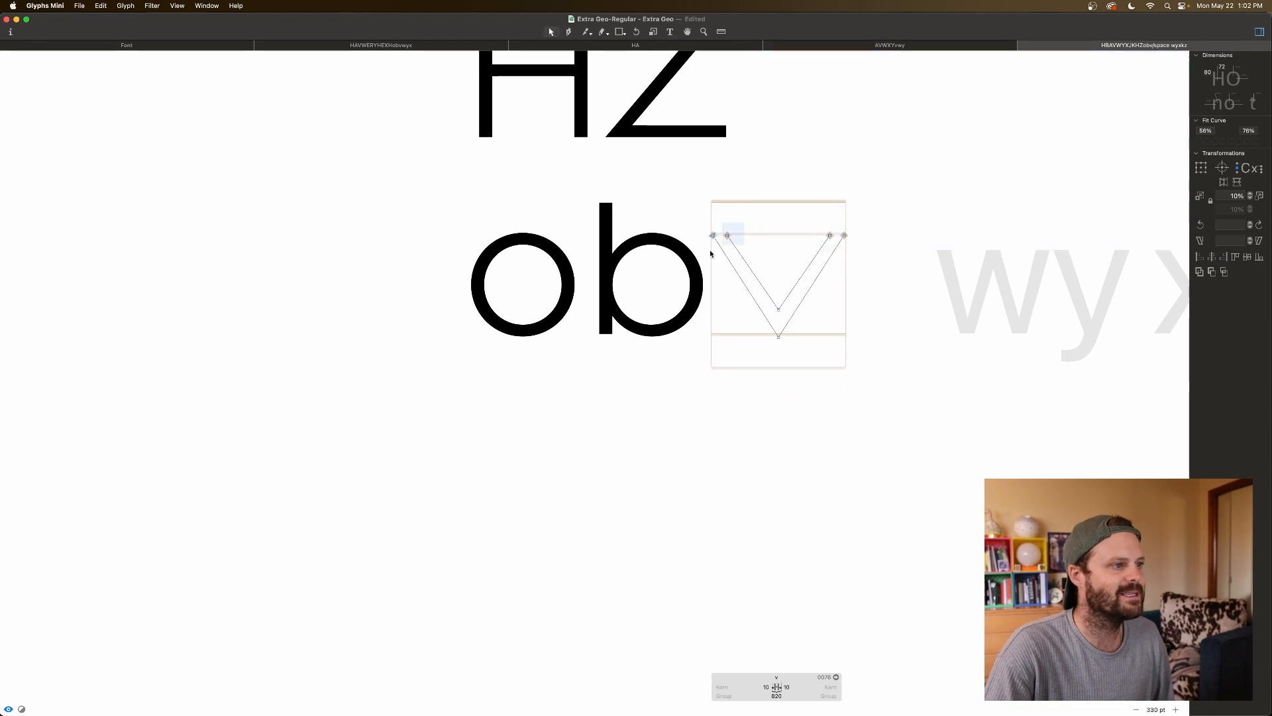
{"action": "key", "text": "shift+Right"}
{"action": "key", "text": "shift+Right"}
{"action": "key", "text": "shift+Right"}
{"action": "key", "text": "shift+Right"}
{"action": "key", "text": "shift+Right"}
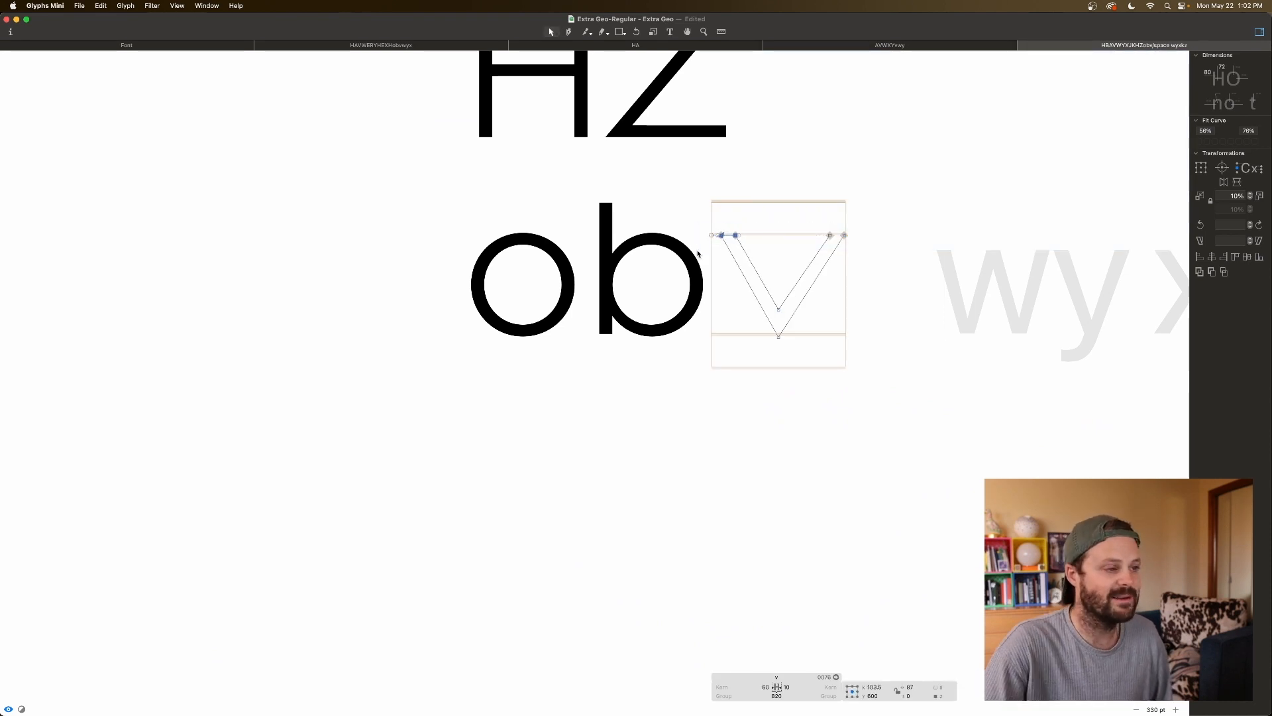
Step: Shift the v's two upper-right nodes 50 units left, centring them at x 716.5
{"action": "left_click_drag", "start_coordinate": [817, 226], "coordinate": [870, 254]}
{"action": "key", "text": "shift+Left"}
{"action": "key", "text": "shift+Left"}
{"action": "key", "text": "shift+Left"}
{"action": "key", "text": "shift+Left"}
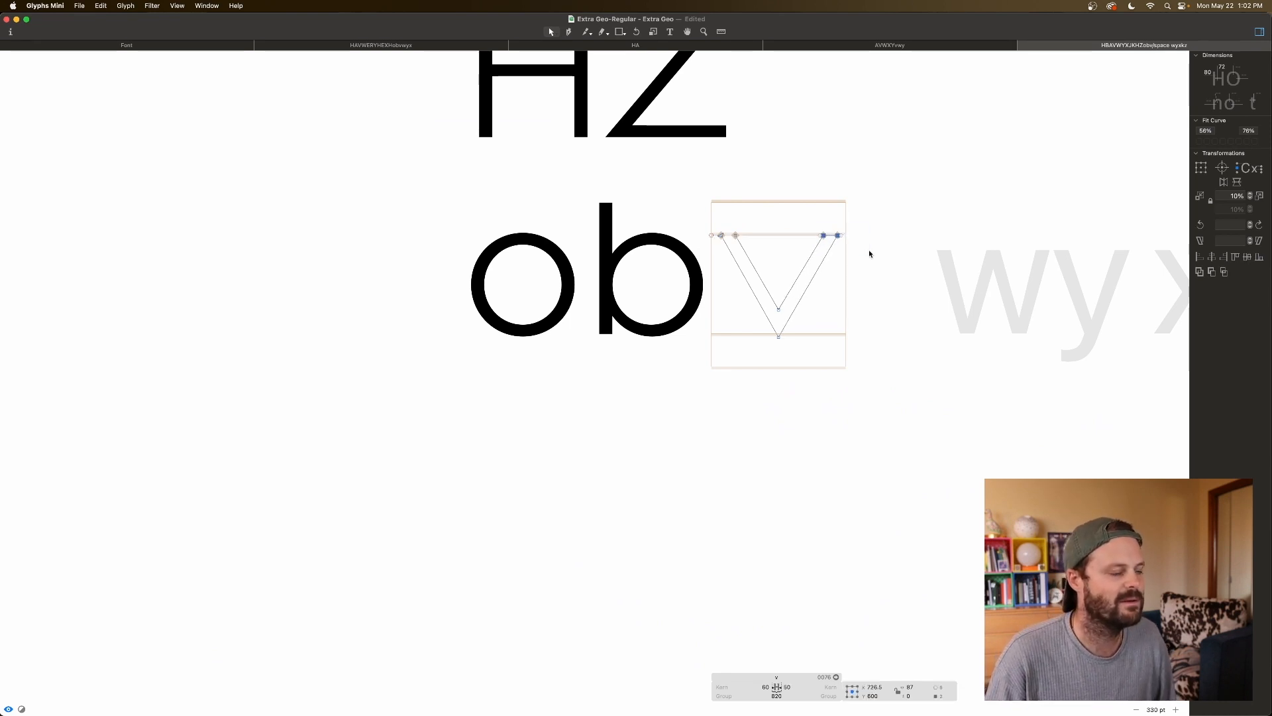
{"action": "key", "text": "shift+Left"}
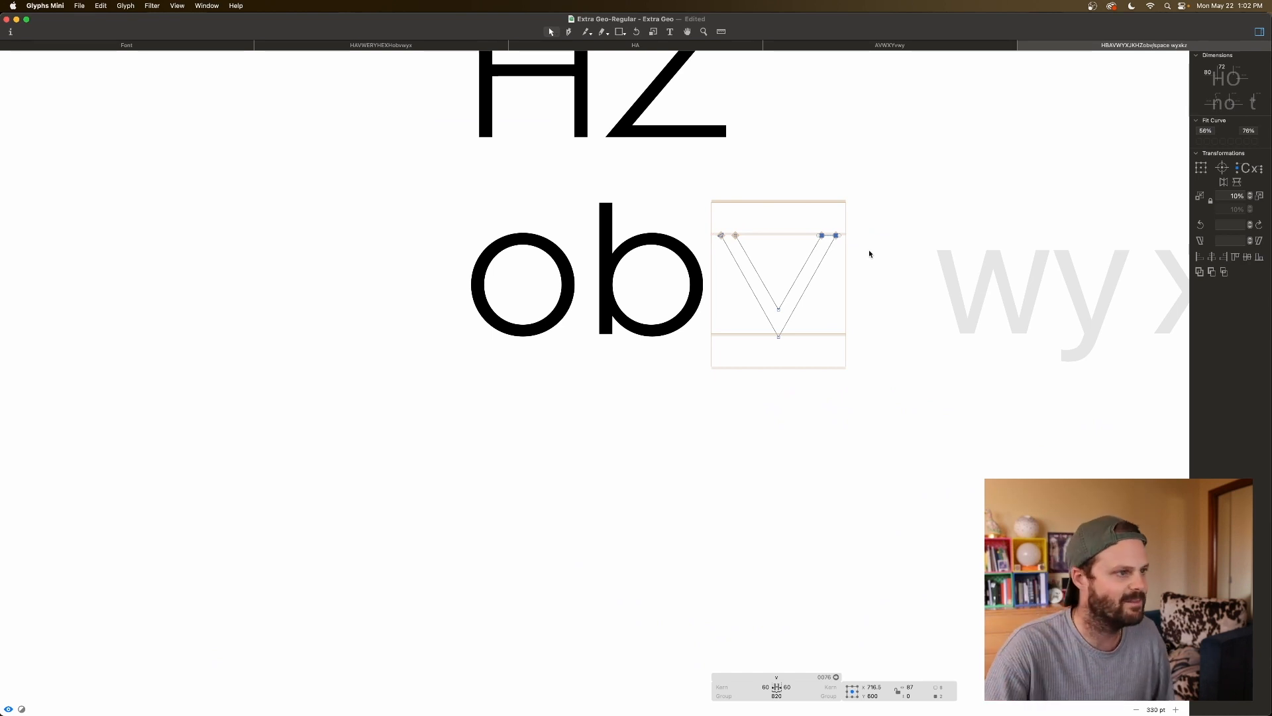
{"action": "key", "text": "Escape"}
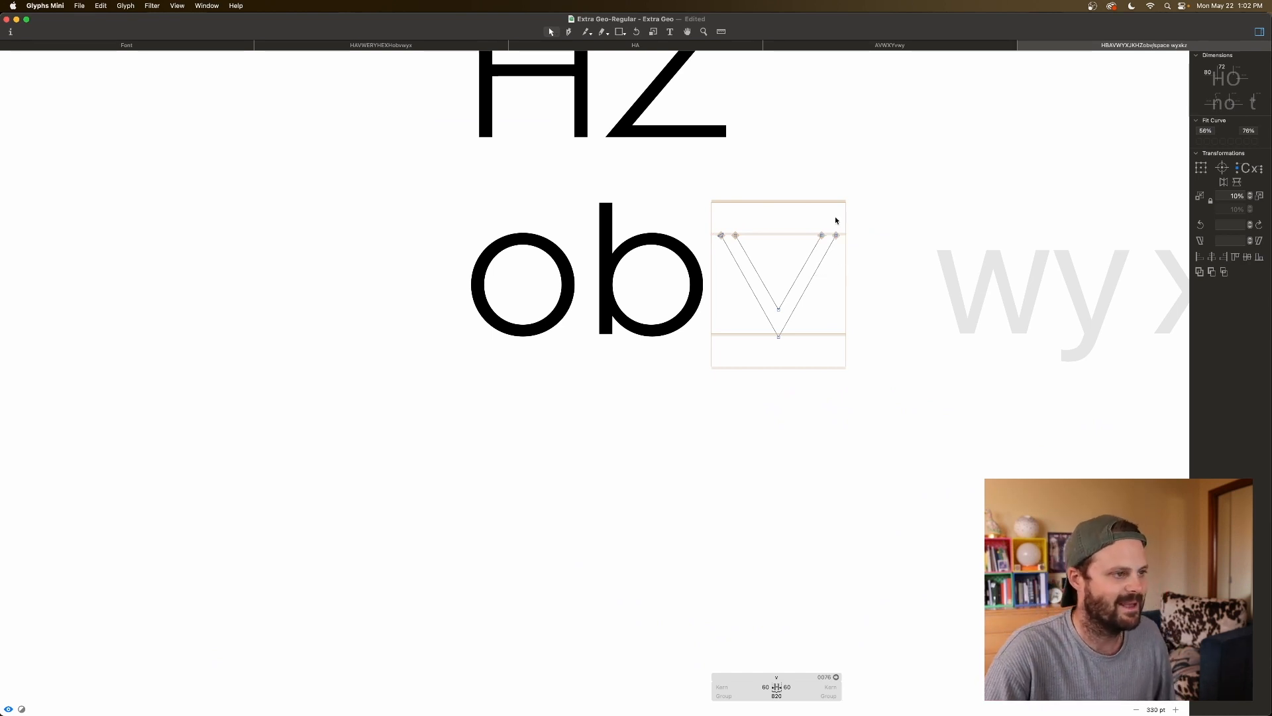
Step: Widen the v's top by 10 units on each side to give 50-unit sidebearings, and preview it beside o and b
{"action": "key", "text": "space"}
{"action": "left_click_drag", "start_coordinate": [843, 225], "coordinate": [700, 252]}
{"action": "key", "text": "space"}
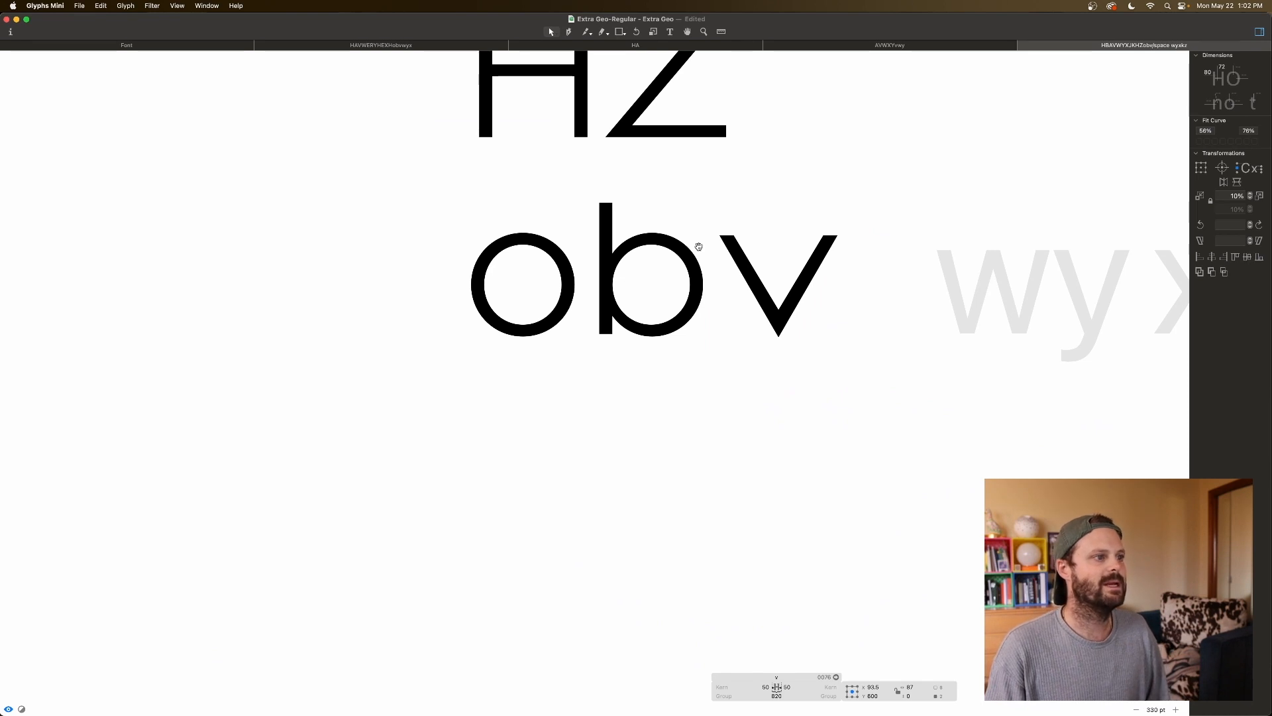
Step: Try widening the v's top another 10 units on each side, to 40-unit sidebearings, previewing each change
{"action": "key", "text": "shift+Left"}
{"action": "key", "text": "space"}
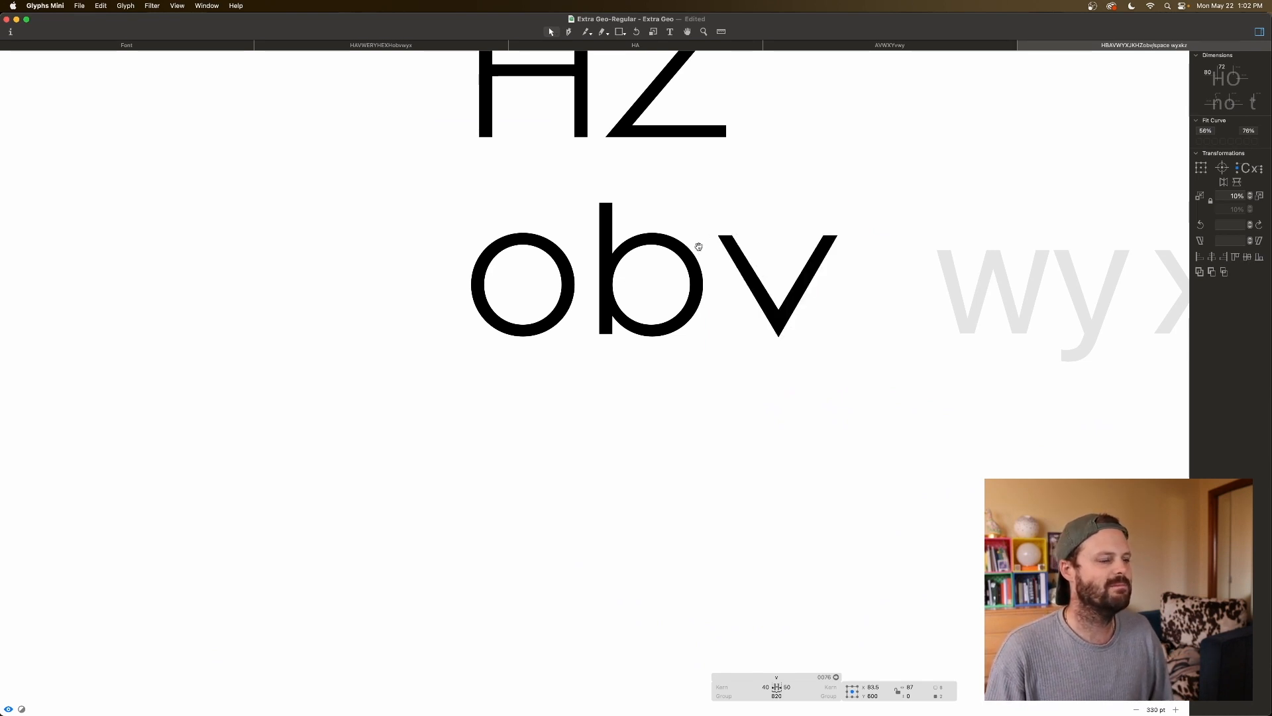
{"action": "left_click_drag", "start_coordinate": [860, 221], "coordinate": [797, 249]}
{"action": "key", "text": "shift+Right"}
{"action": "key", "text": "space"}
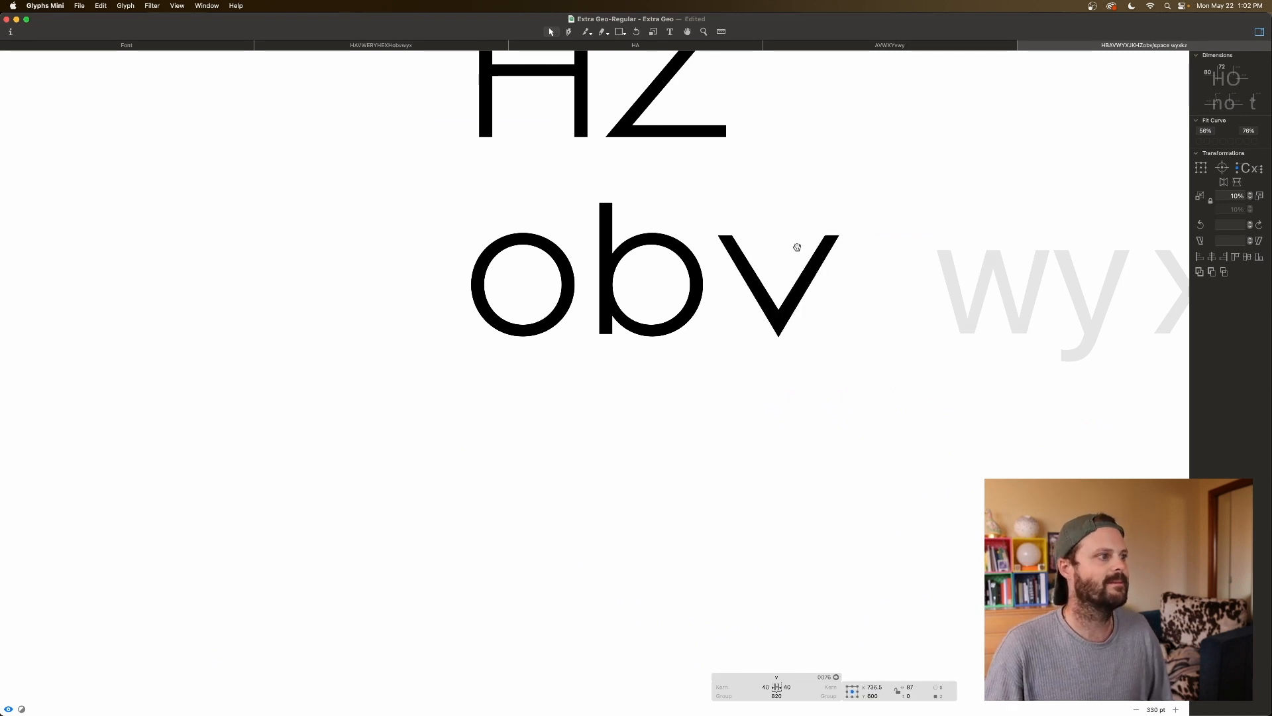
Step: Preview the v and move its upper nodes back inward 10 units per side, restoring the 50-unit sidebearings
{"action": "key", "text": "super+a"}
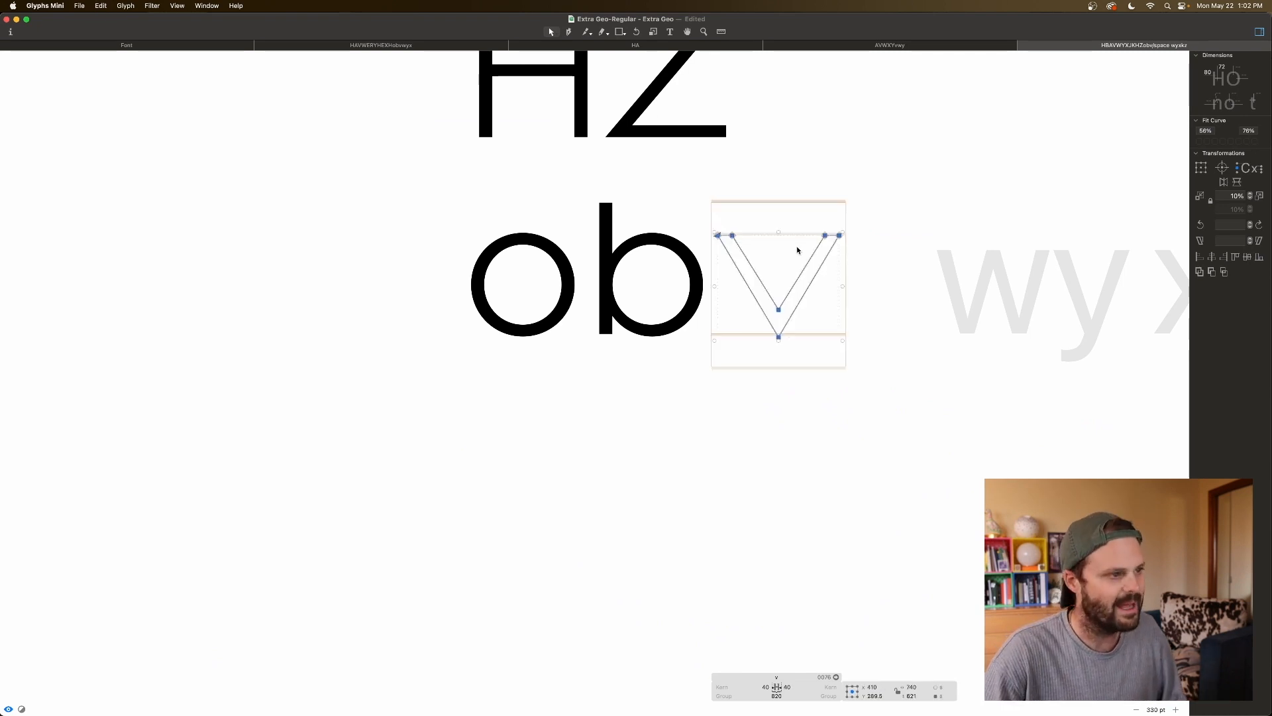
{"action": "key", "text": "space"}
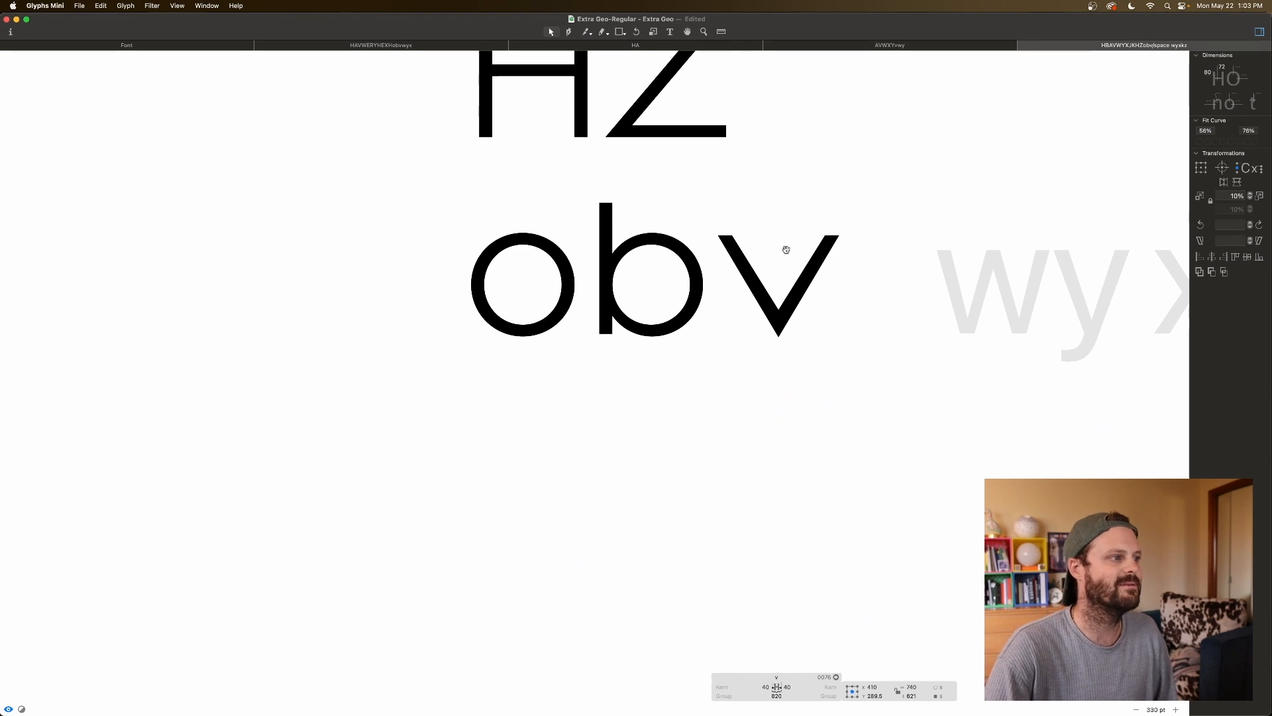
{"action": "left_click_drag", "start_coordinate": [862, 222], "coordinate": [699, 260]}
{"action": "key", "text": "shift+Right"}
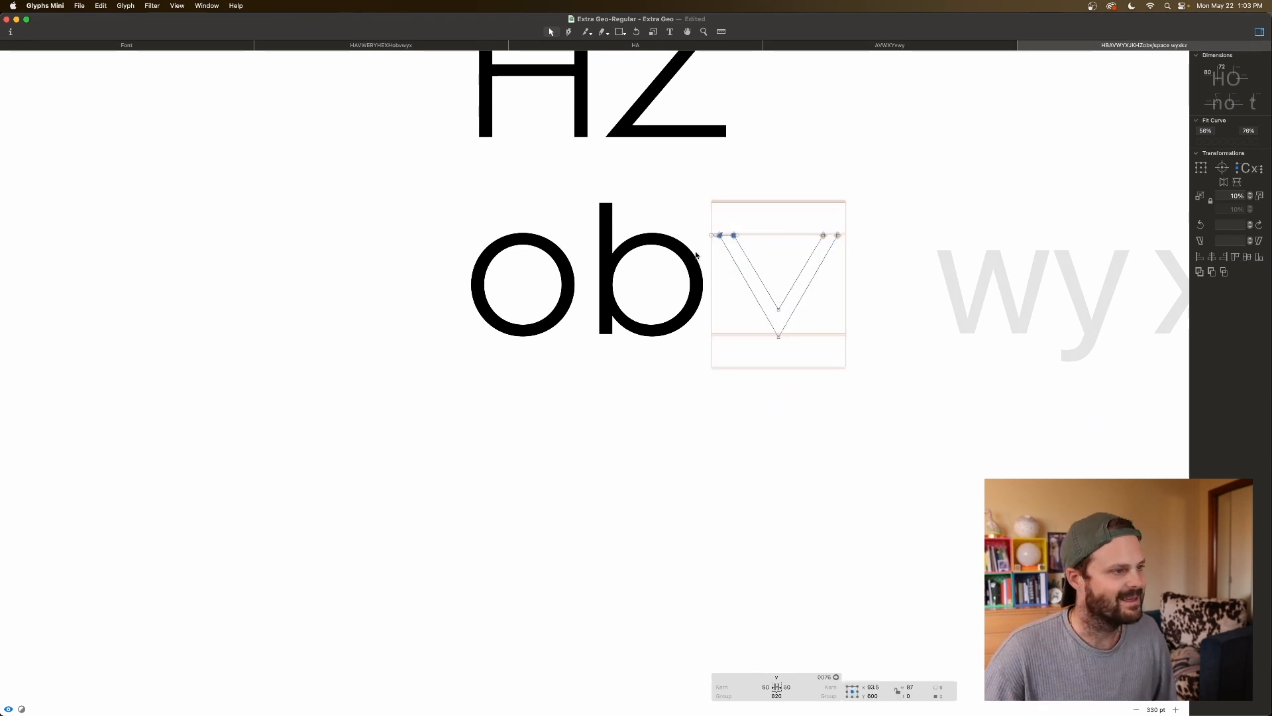
{"action": "left_click", "coordinate": [780, 237]}
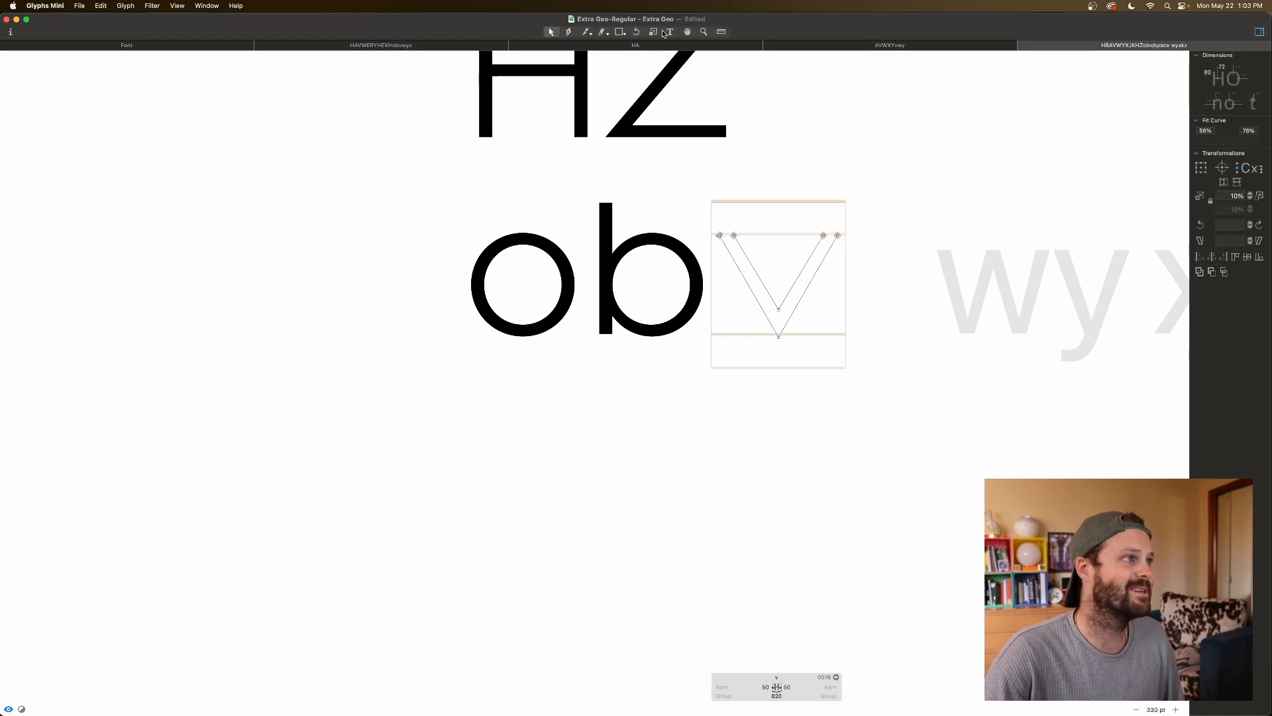
Step: Measure the stroke thickness near the top of the lowercase v's right diagonal
{"action": "left_click", "coordinate": [721, 32]}
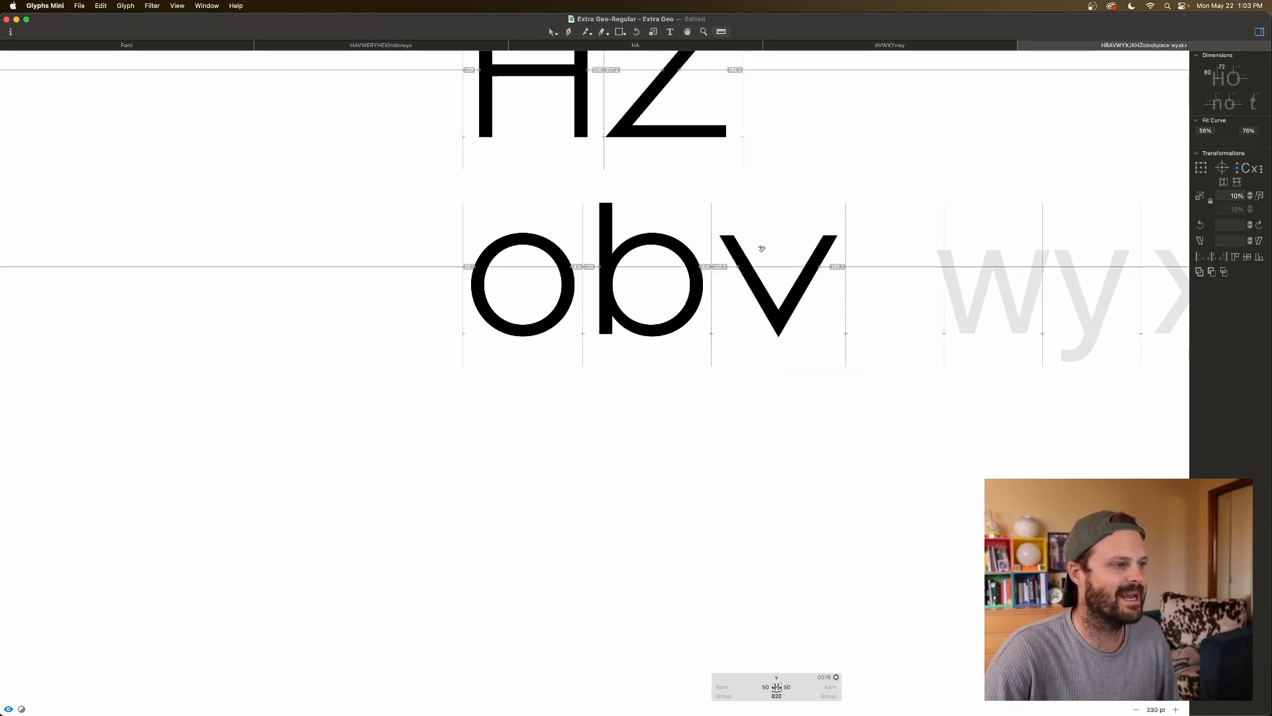
{"action": "scroll", "coordinate": [761, 255], "scroll_direction": "down", "scroll_amount": 1}
{"action": "scroll", "coordinate": [762, 256], "scroll_direction": "left", "scroll_amount": 1}
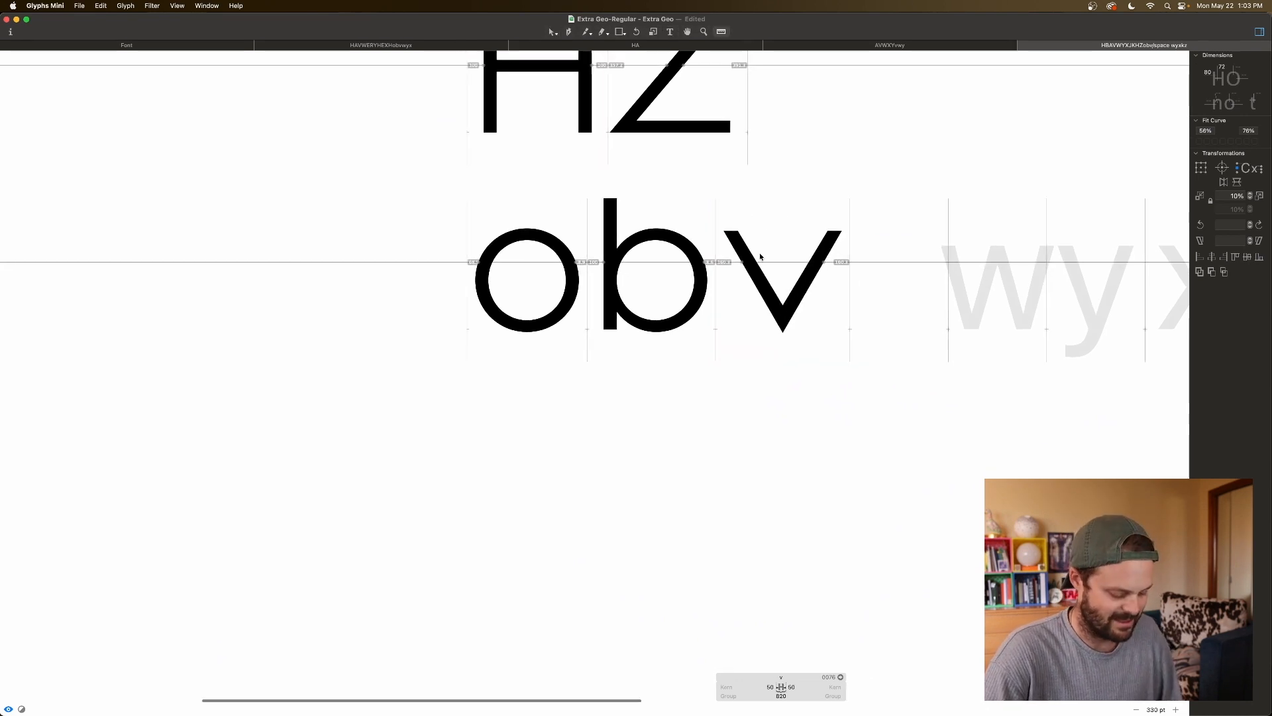
{"action": "left_click", "coordinate": [670, 32]}
{"action": "left_click", "coordinate": [786, 288]}
{"action": "key", "text": "Escape"}
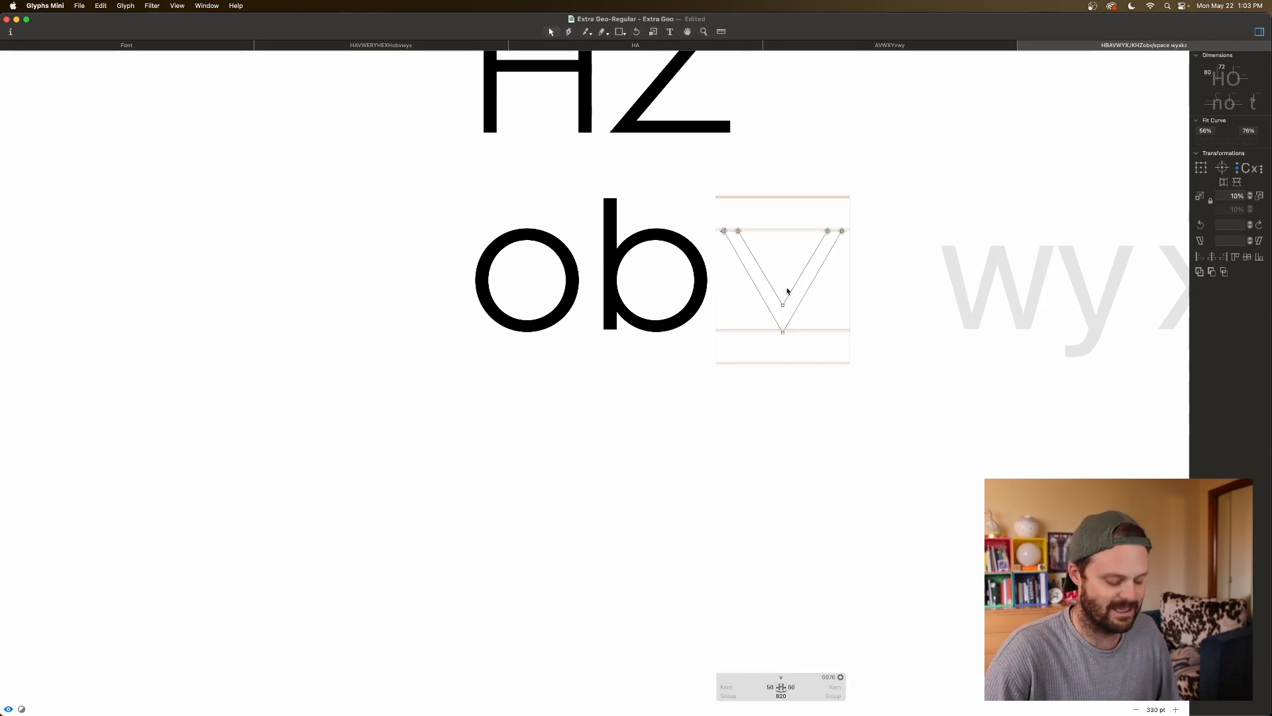
{"action": "key", "text": "super+equal"}
{"action": "scroll", "coordinate": [788, 292], "scroll_direction": "right", "scroll_amount": 3}
{"action": "scroll", "coordinate": [787, 290], "scroll_direction": "up", "scroll_amount": 2}
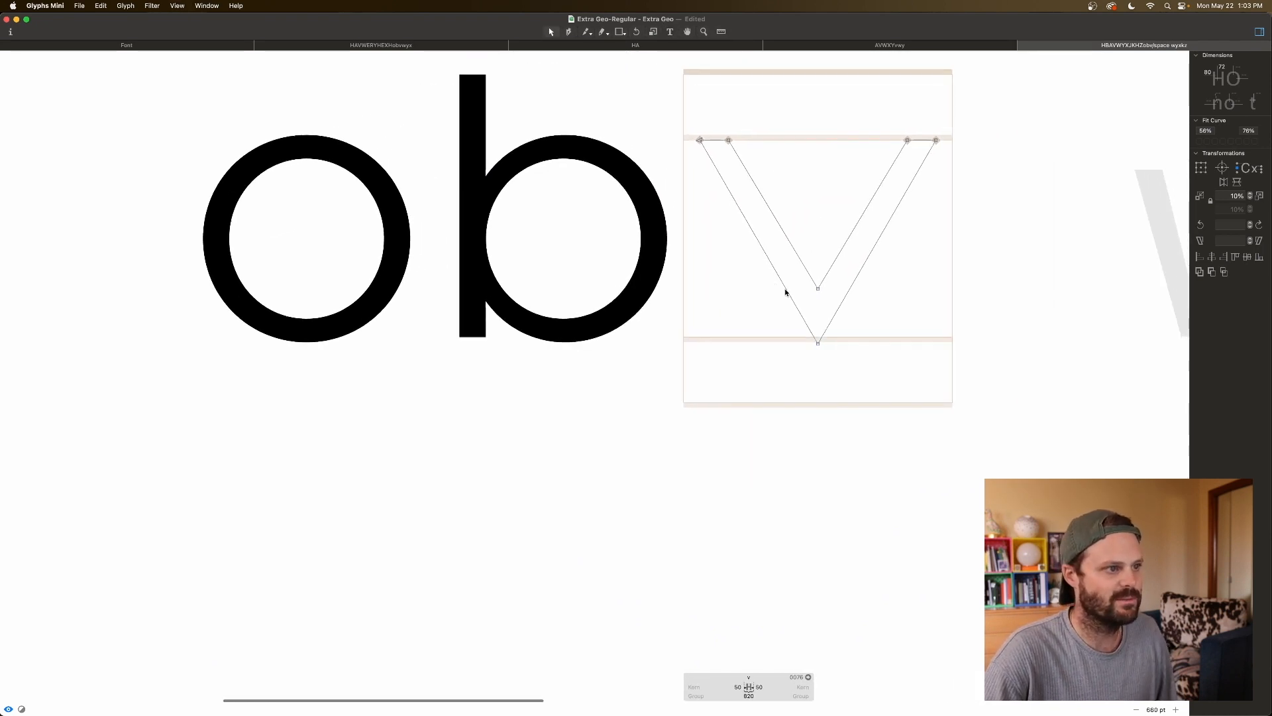
{"action": "key", "text": "l"}
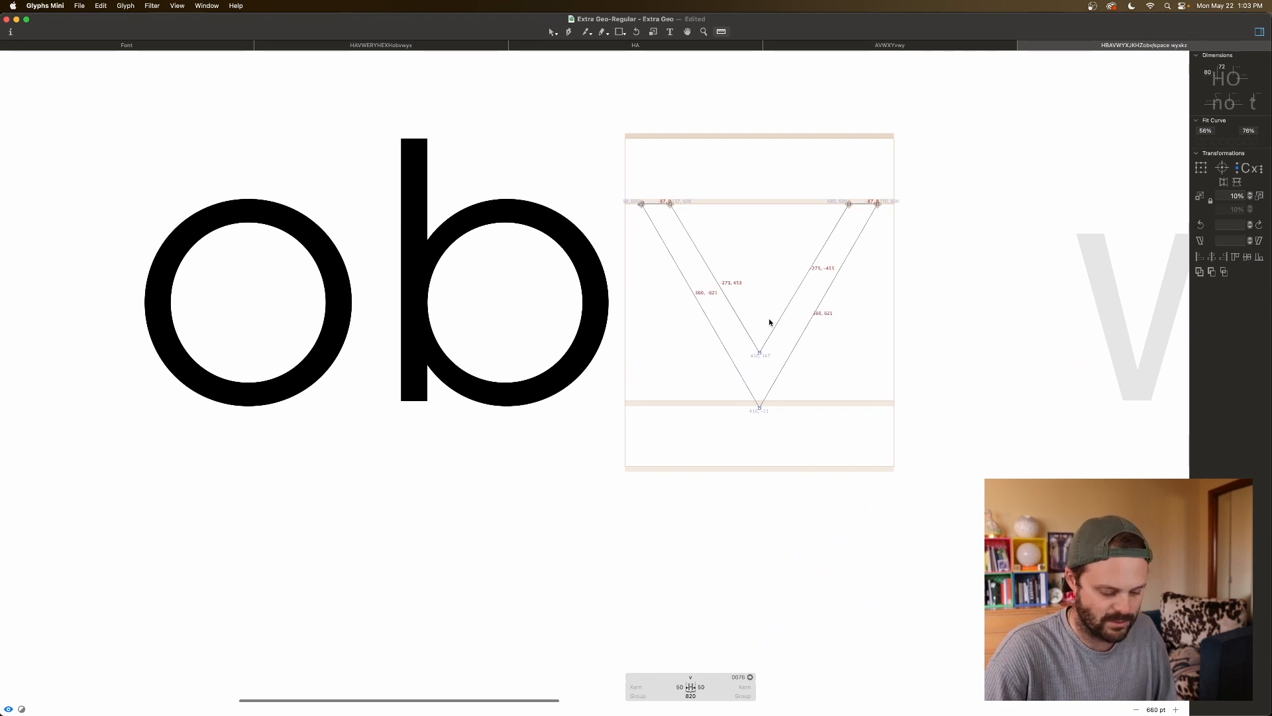
{"action": "scroll", "coordinate": [772, 322], "scroll_direction": "down", "scroll_amount": 2}
{"action": "scroll", "coordinate": [772, 321], "scroll_direction": "left", "scroll_amount": 2}
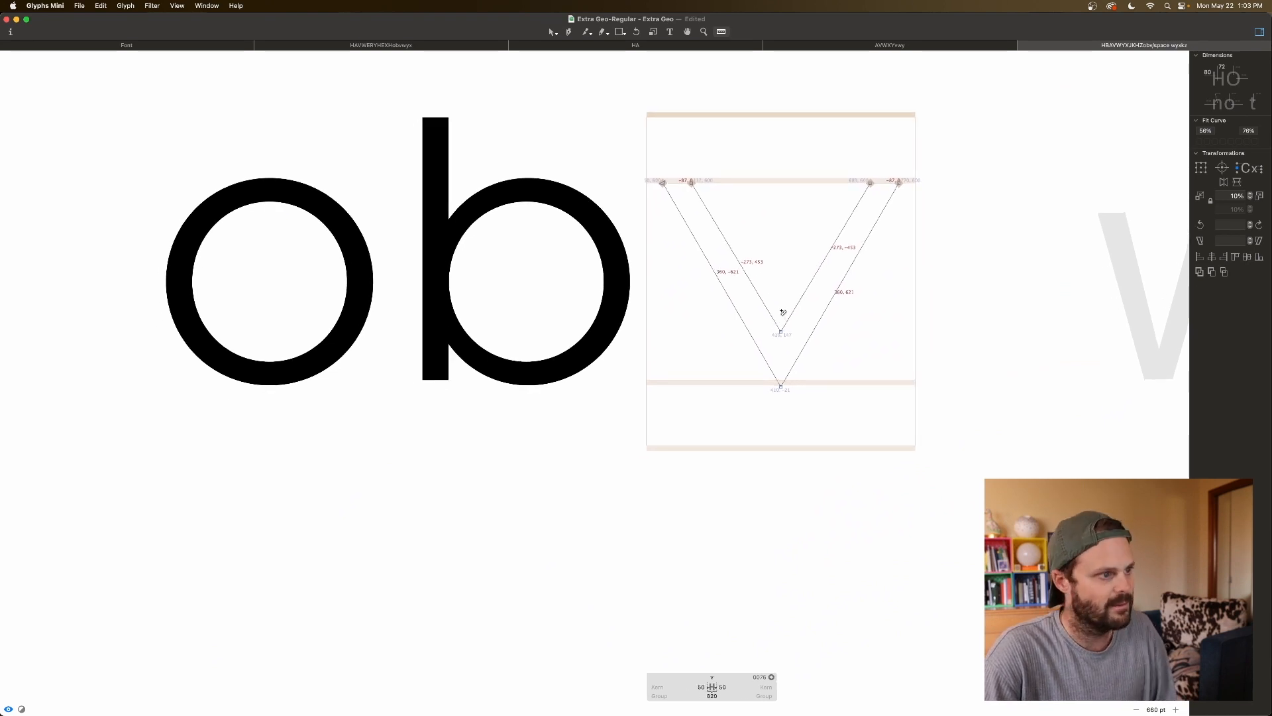
{"action": "left_click_drag", "start_coordinate": [856, 192], "coordinate": [924, 224]}
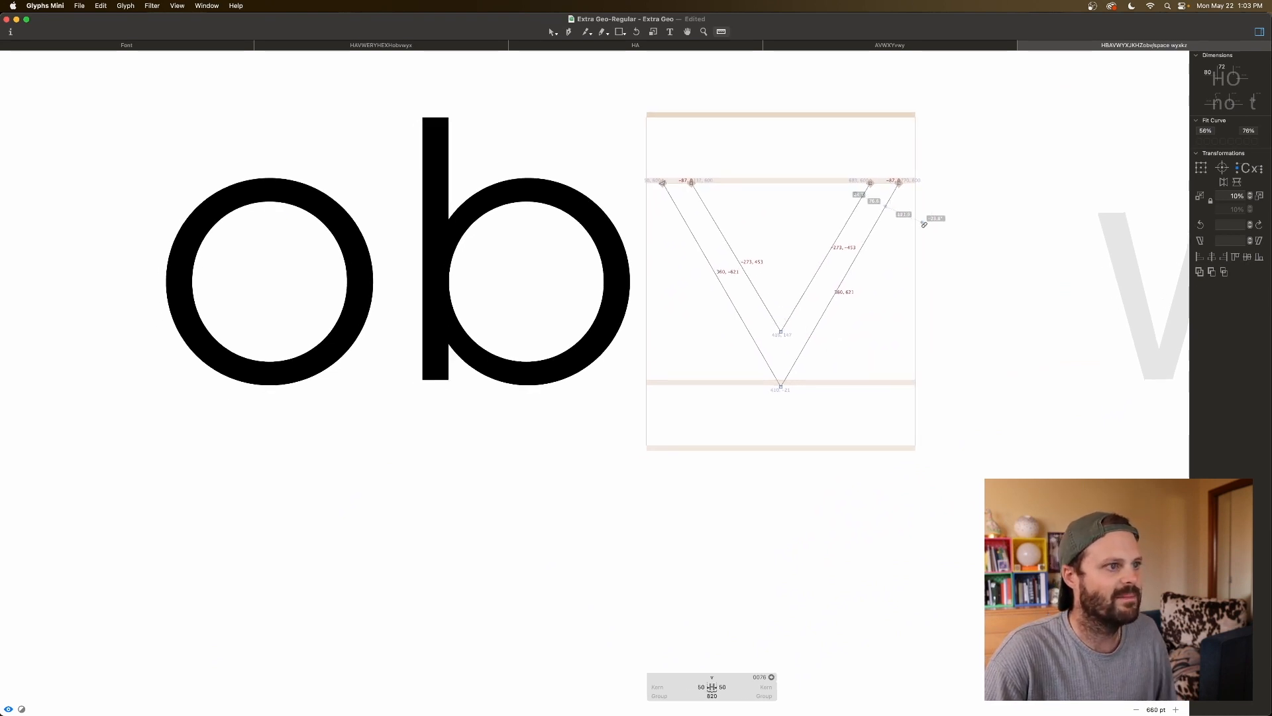
Step: Thicken the tops of the v's strokes by moving the inner upper nodes to x 680 and x 140, and check the dimensions
{"action": "key", "text": "v"}
{"action": "left_click_drag", "start_coordinate": [874, 170], "coordinate": [856, 198]}
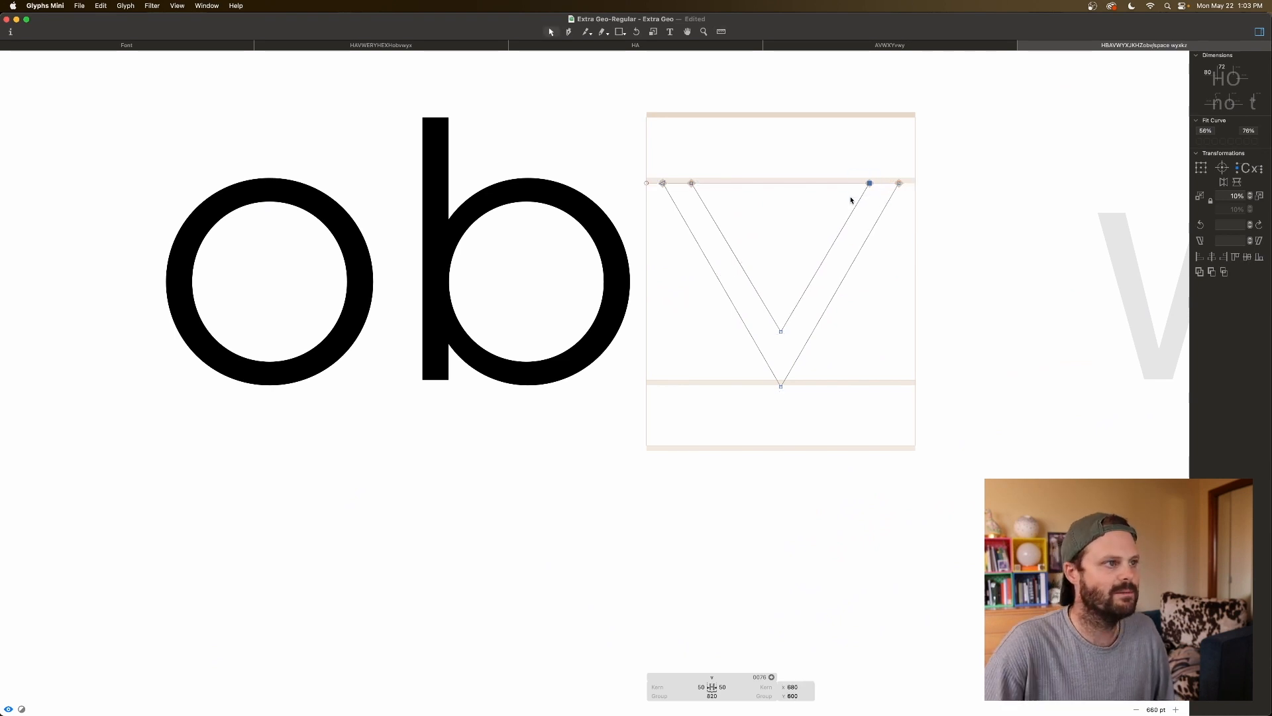
{"action": "left_click_drag", "start_coordinate": [715, 169], "coordinate": [683, 204]}
{"action": "key", "text": "l"}
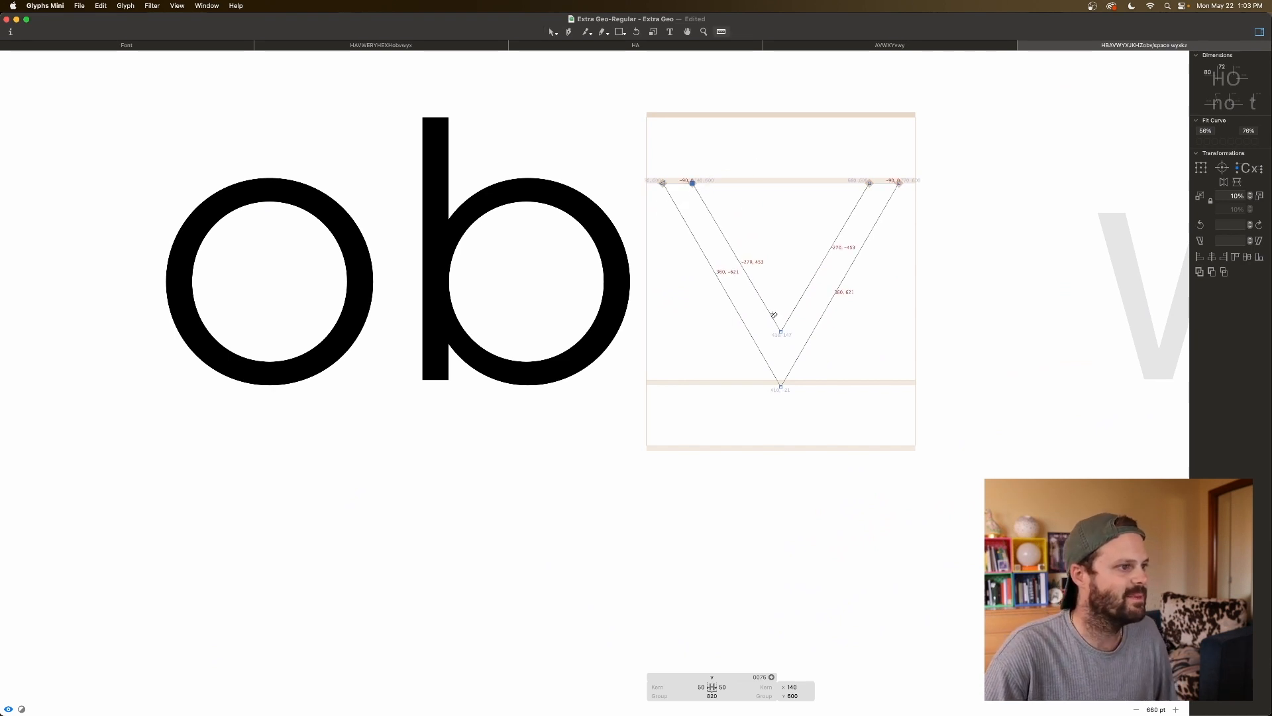
{"action": "key", "text": "v"}
Step: Lower the v's inner vertex in 10-unit increments to y 127, measuring the right stroke's thickness after each move
{"action": "left_click", "coordinate": [780, 332]}
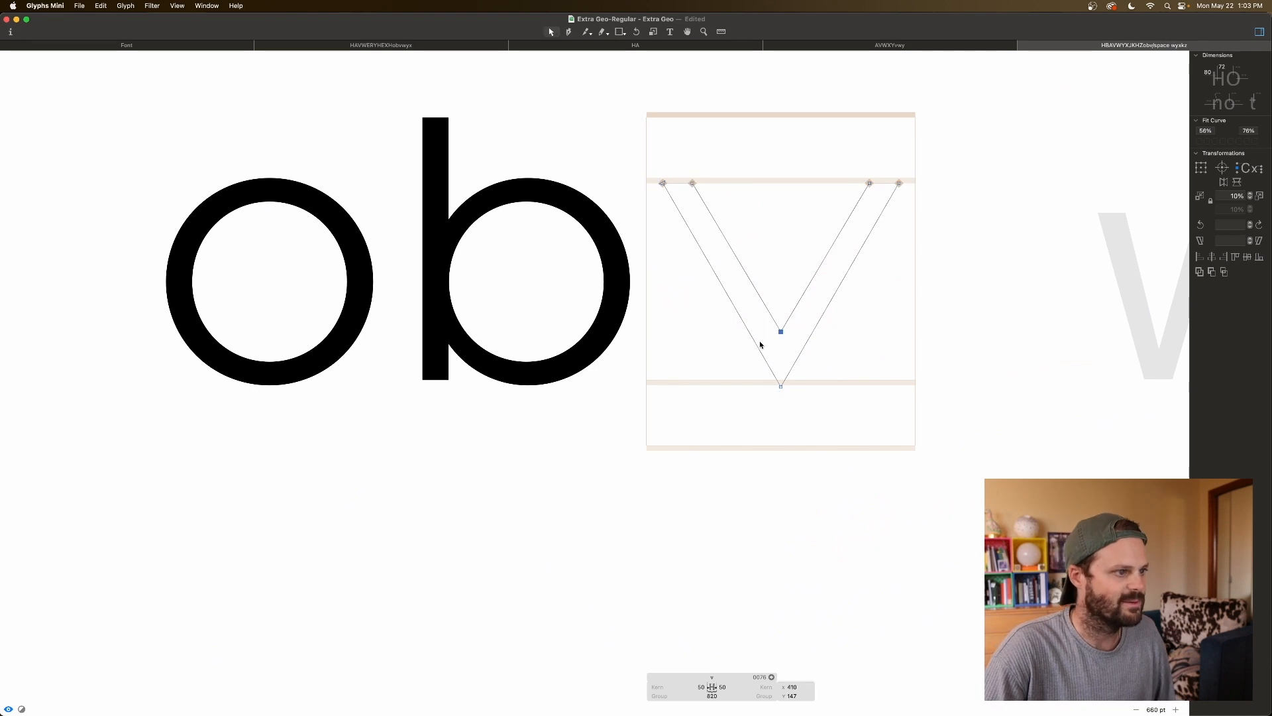
{"action": "key", "text": "shift+Down"}
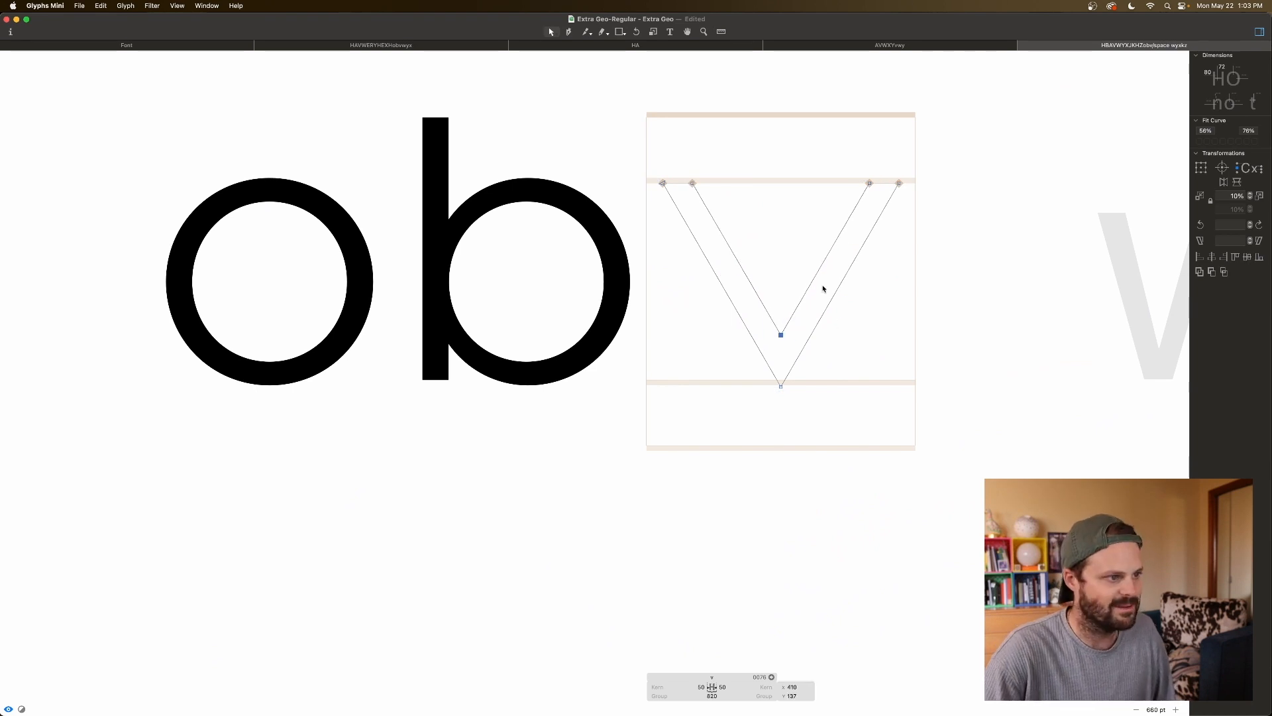
{"action": "left_click", "coordinate": [789, 303]}
{"action": "key", "text": "l"}
{"action": "left_click_drag", "start_coordinate": [788, 305], "coordinate": [849, 356]}
{"action": "key", "text": "v"}
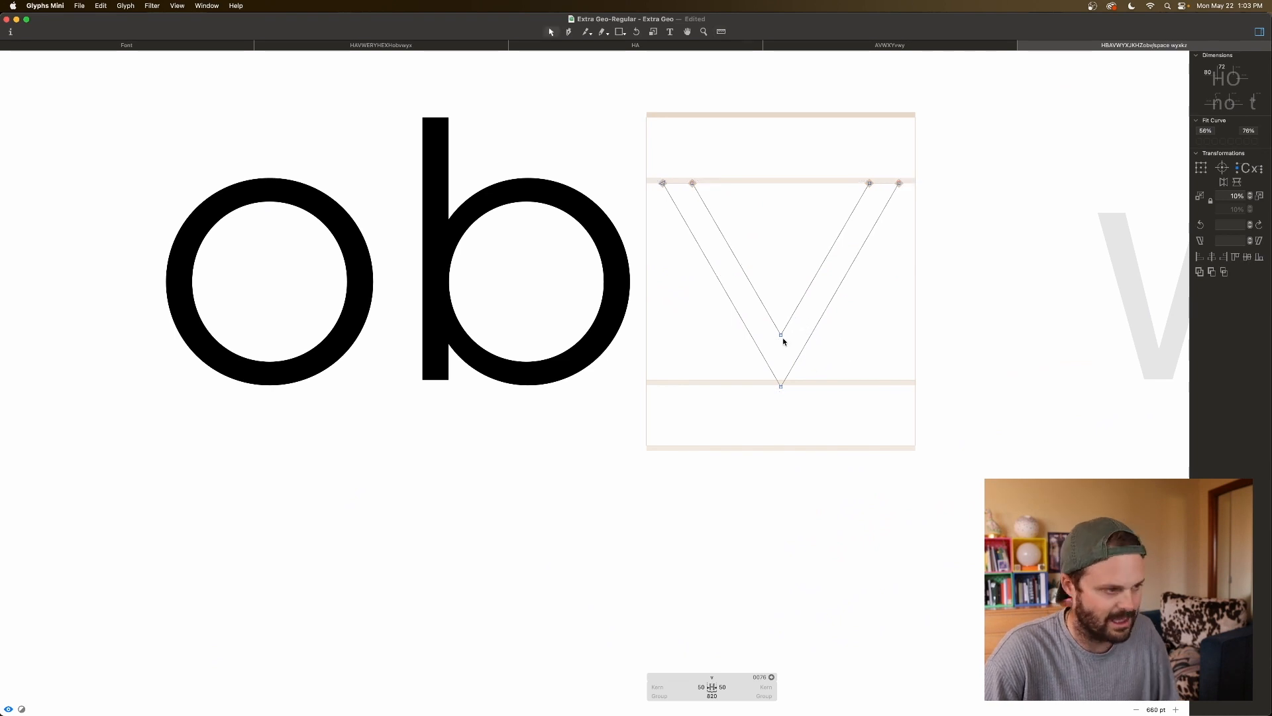
{"action": "left_click", "coordinate": [779, 335]}
{"action": "key", "text": "shift+Down"}
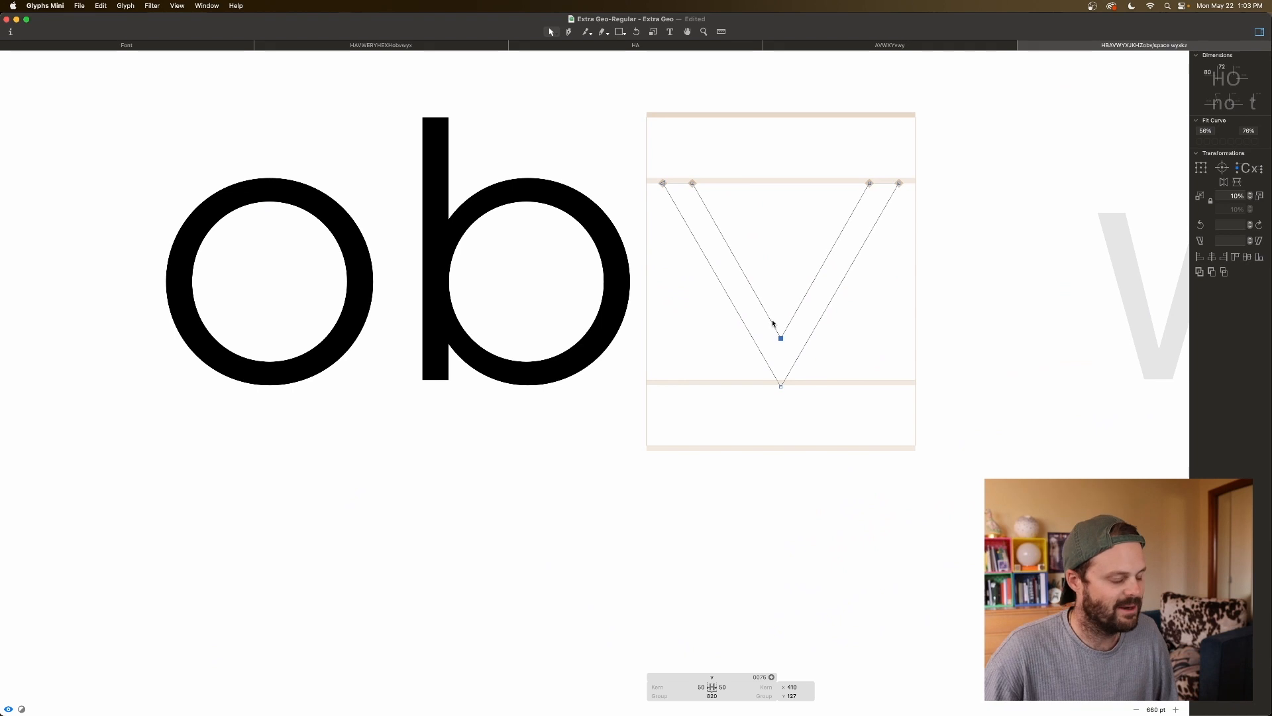
{"action": "left_click", "coordinate": [775, 310]}
{"action": "key", "text": "l"}
{"action": "left_click_drag", "start_coordinate": [781, 323], "coordinate": [841, 366]}
{"action": "key", "text": "v"}
Step: Preview the v alongside o, b and the capitals at a smaller size, and reopen it for editing
{"action": "key", "text": "space"}
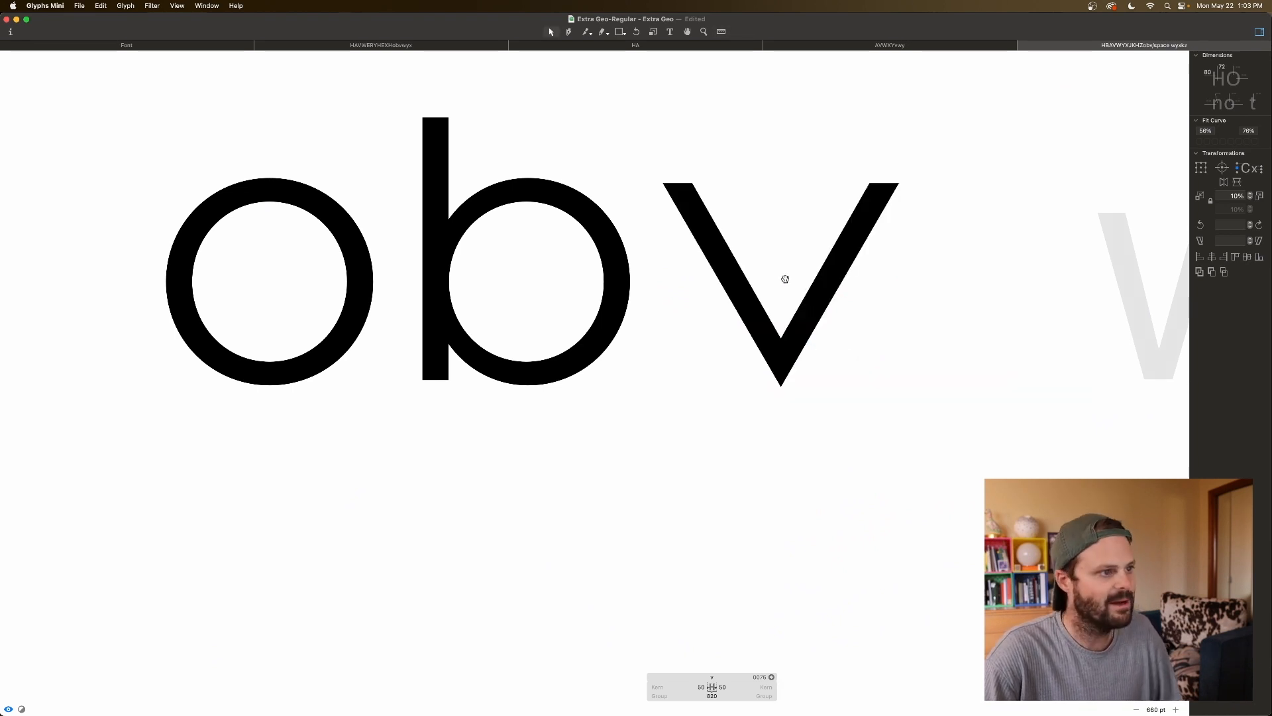
{"action": "key", "text": "super+minus"}
{"action": "key", "text": "super+minus"}
{"action": "key", "text": "space"}
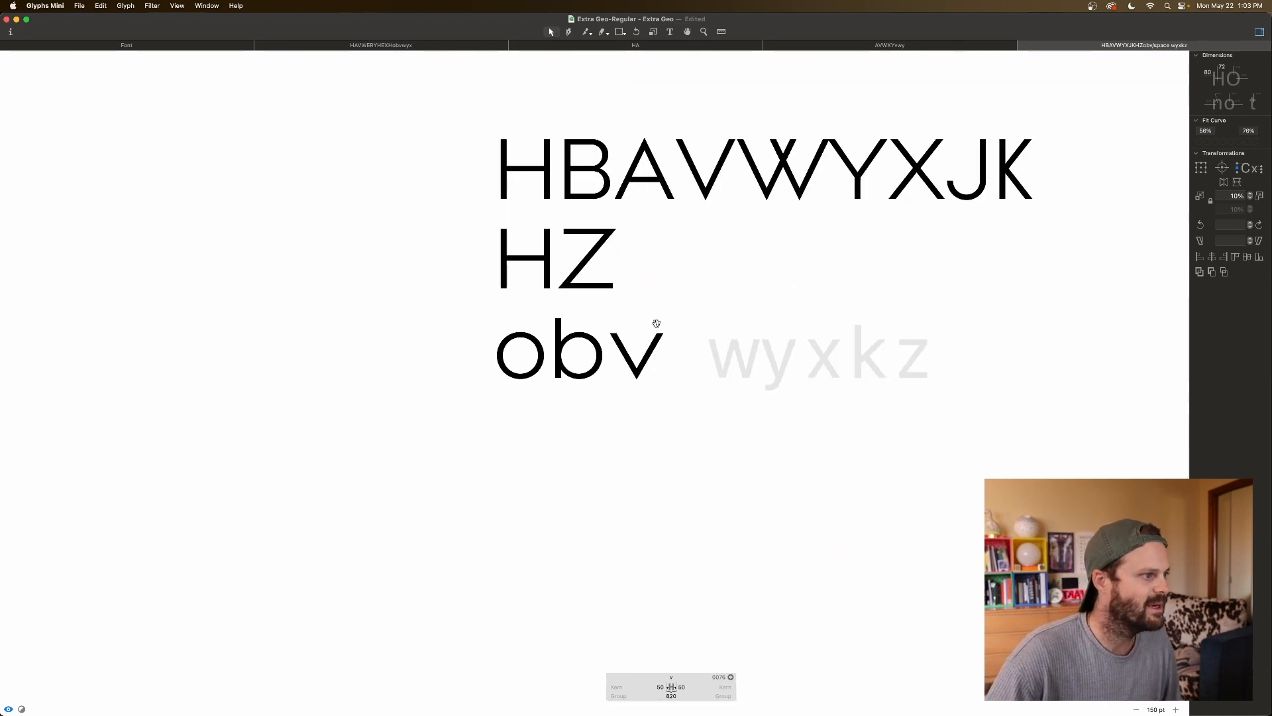
{"action": "scroll", "coordinate": [658, 323], "scroll_direction": "left", "scroll_amount": 3}
{"action": "scroll", "coordinate": [658, 322], "scroll_direction": "left", "scroll_amount": 2}
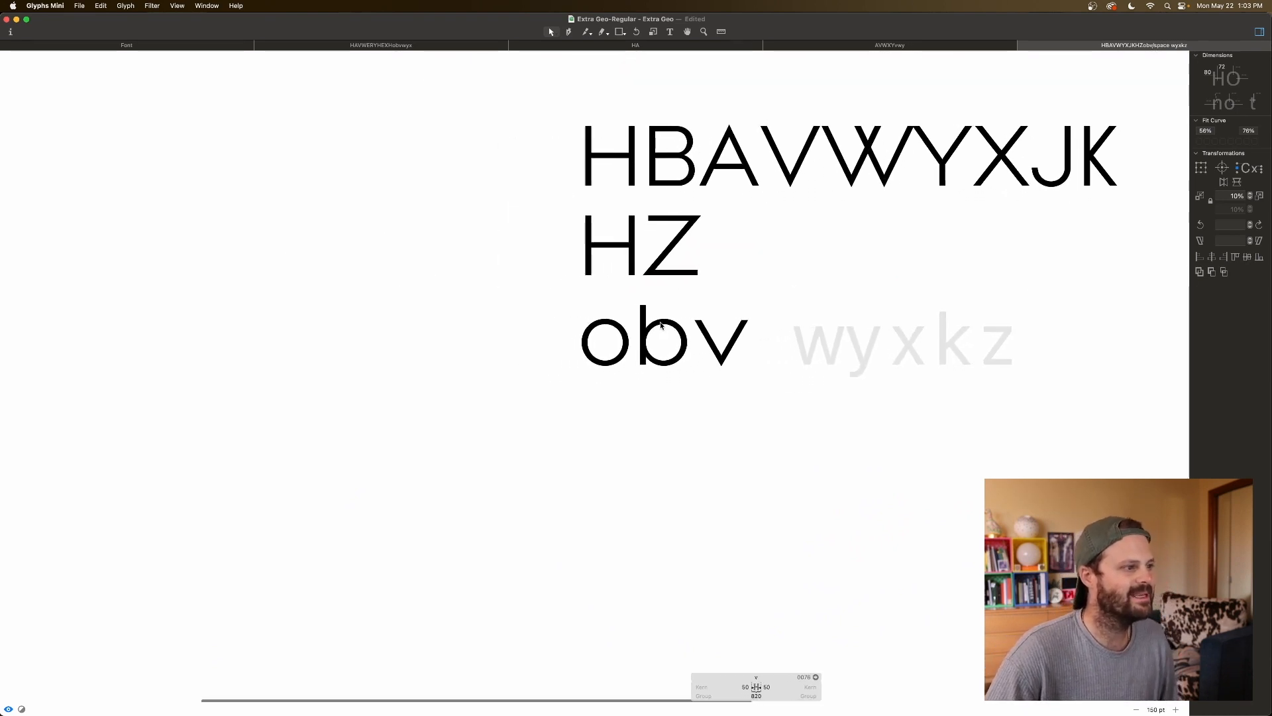
{"action": "double_click", "coordinate": [724, 326]}
{"action": "key", "text": "super+plus"}
{"action": "key", "text": "super+plus"}
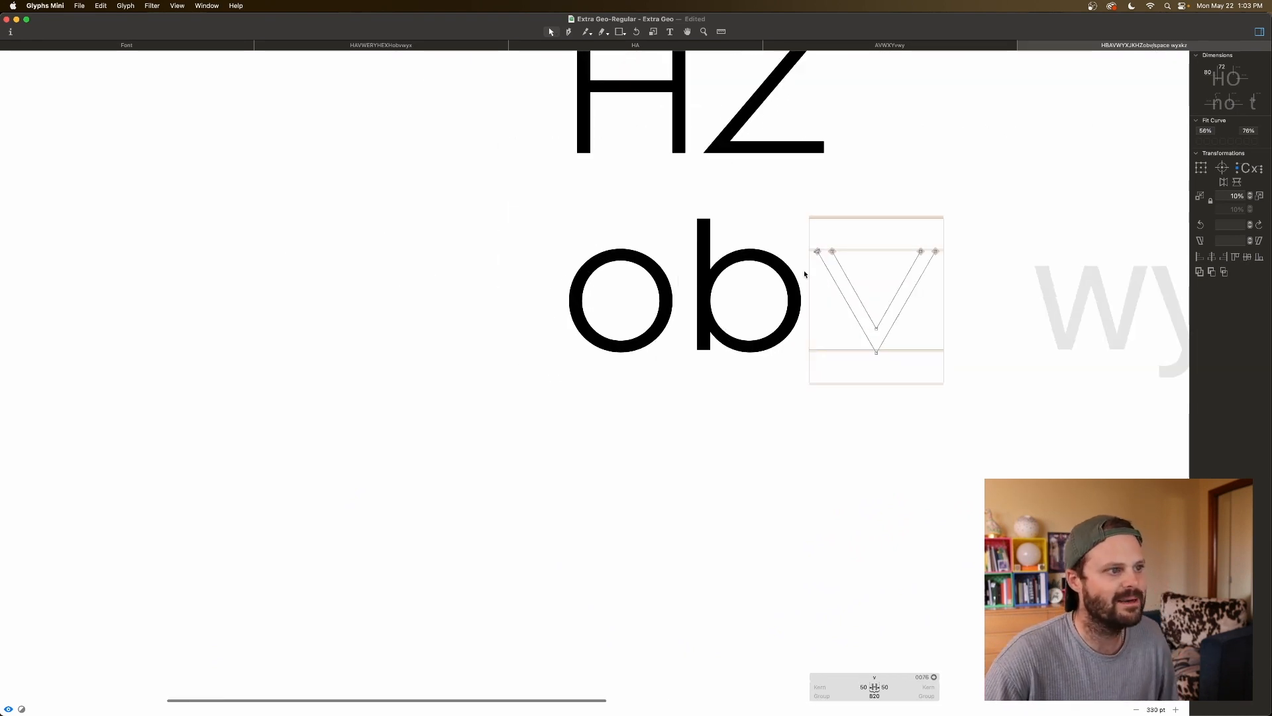
Step: Narrow the v by shifting its left pair of top nodes to x 105 and the right pair to x 715, and preview it
{"action": "left_click_drag", "start_coordinate": [856, 243], "coordinate": [801, 254]}
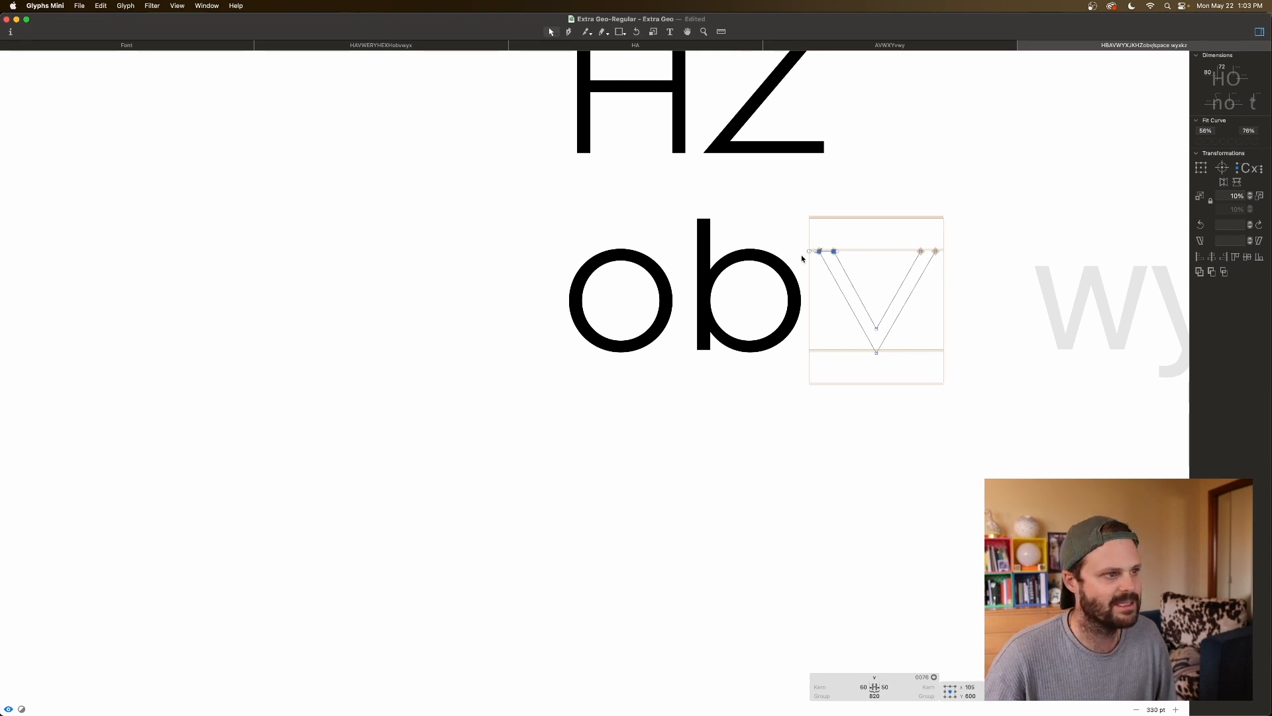
{"action": "left_click_drag", "start_coordinate": [899, 240], "coordinate": [954, 268]}
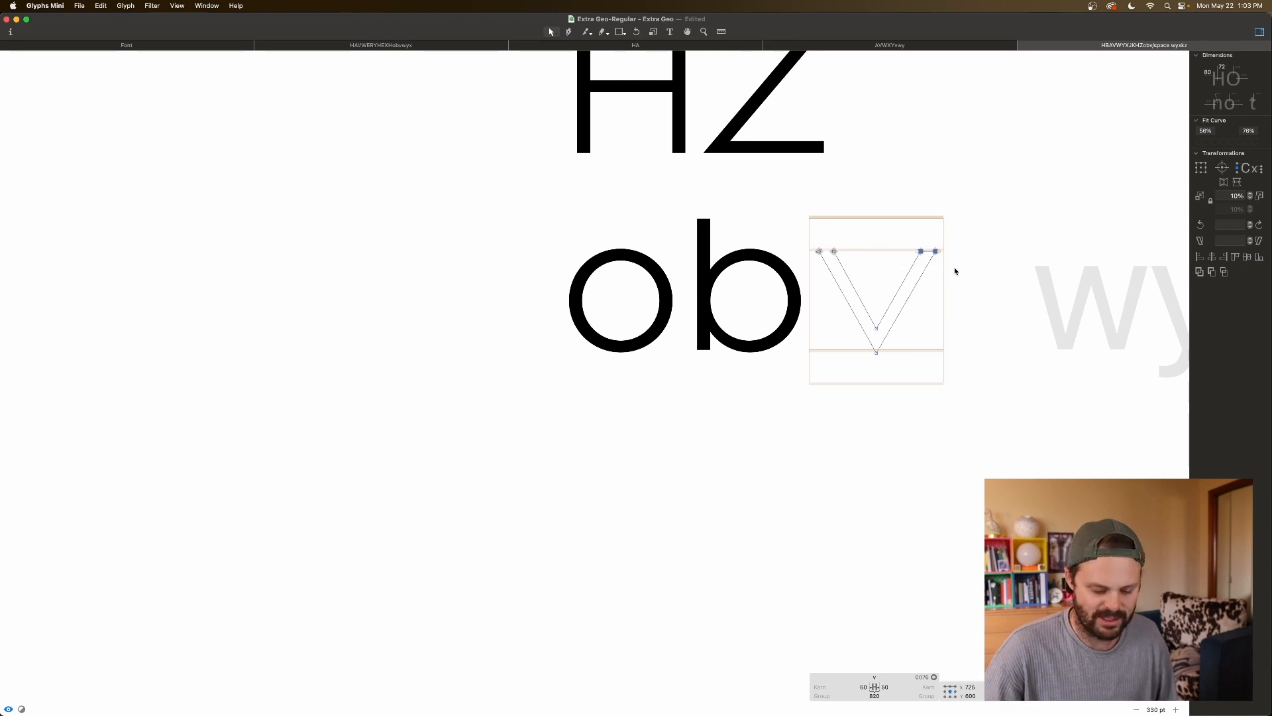
{"action": "key", "text": "shift+Left"}
{"action": "key", "text": "space"}
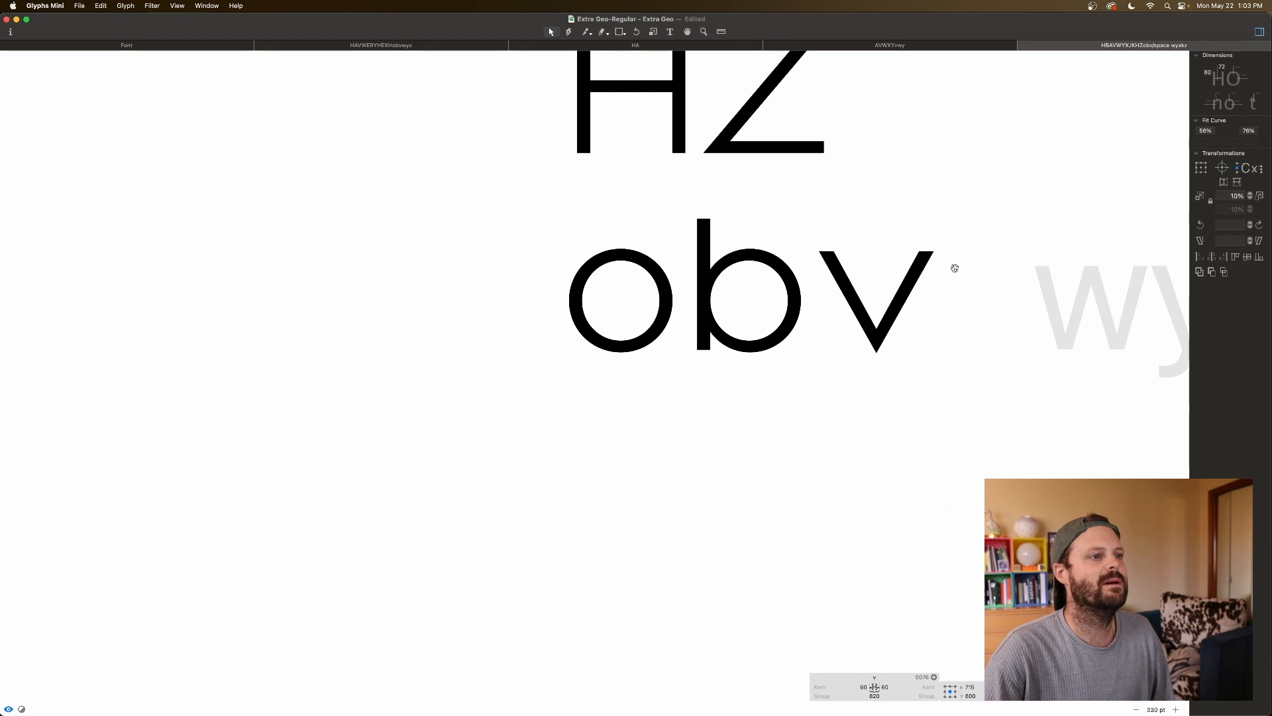
Step: Measure the thickness of the v's left diagonal near the top and preview the letter beside o and b
{"action": "left_click", "coordinate": [863, 273]}
{"action": "key", "text": "l"}
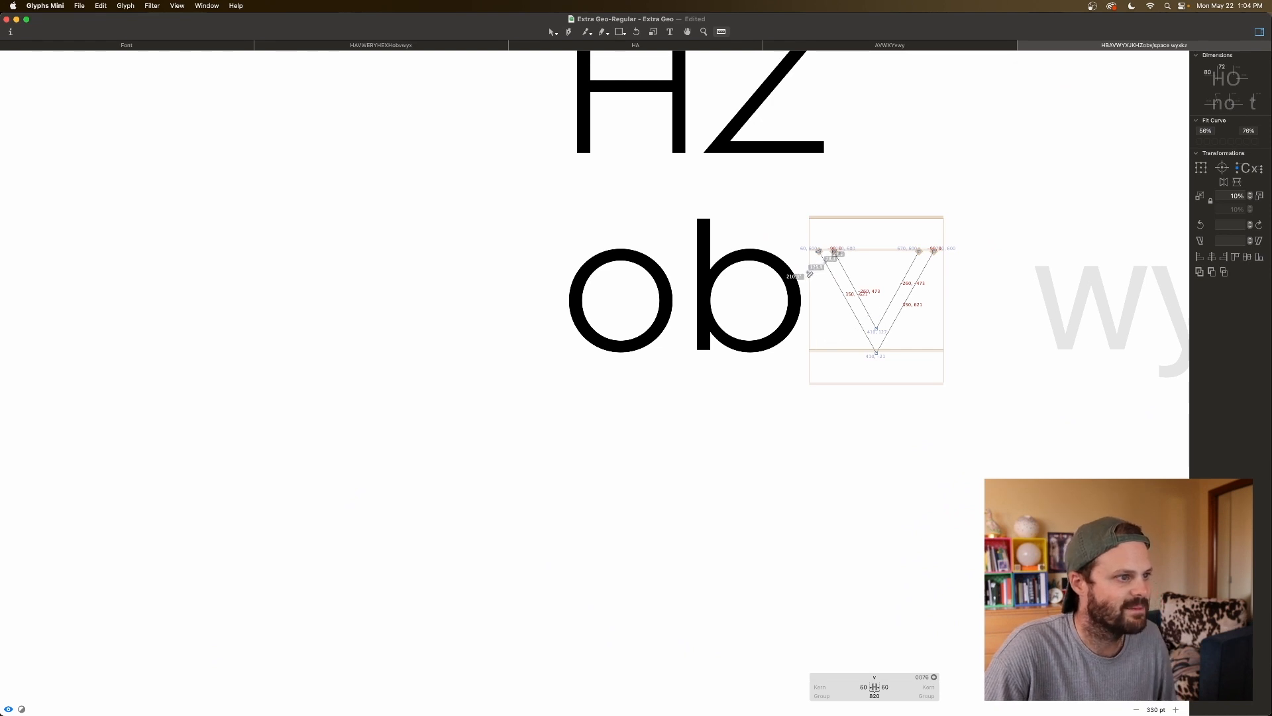
{"action": "key", "text": "Escape"}
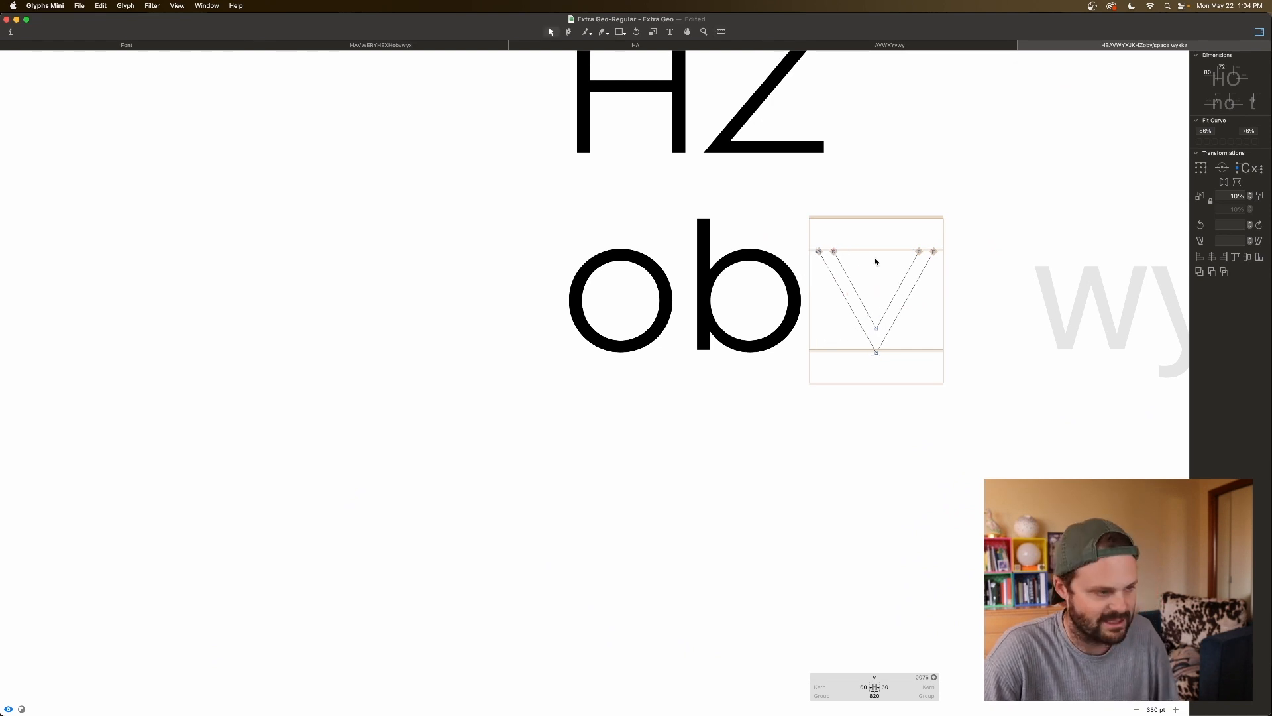
{"action": "key", "text": "Escape"}
{"action": "scroll", "coordinate": [938, 326], "scroll_direction": "right", "scroll_amount": 3}
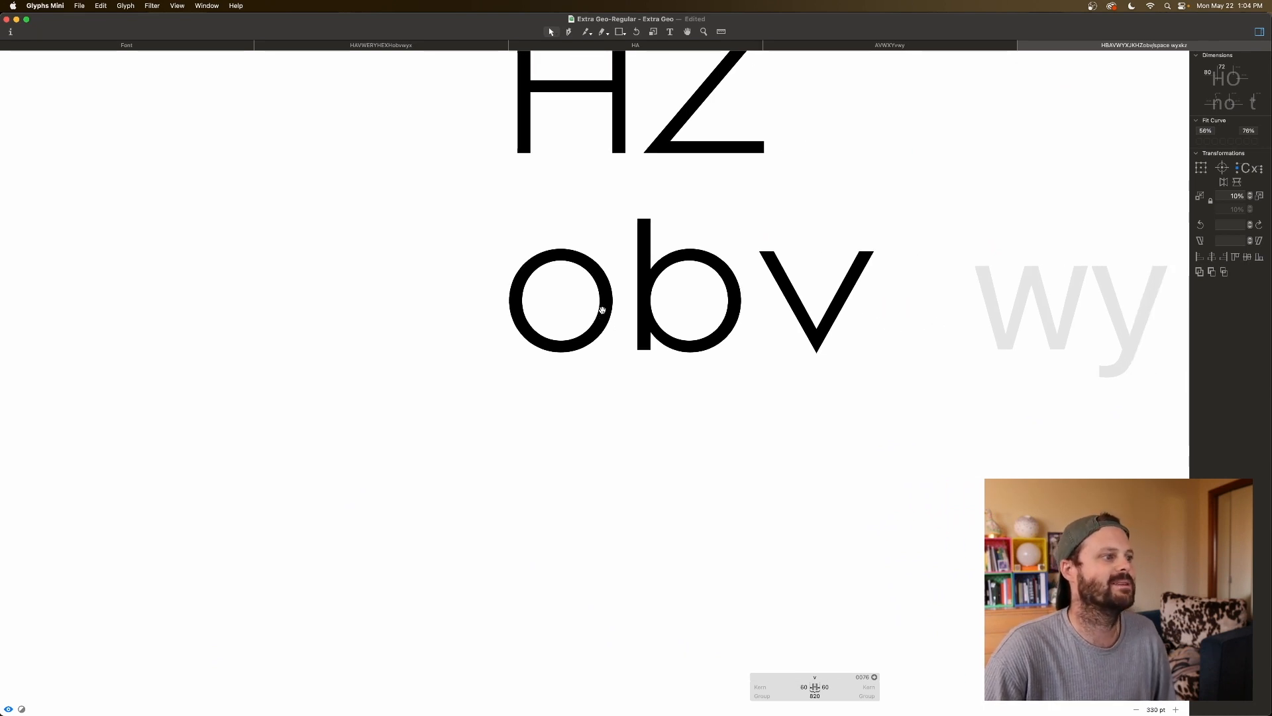
Step: Select and copy the complete outline of the lowercase v
{"action": "double_click", "coordinate": [829, 340]}
{"action": "key", "text": "super+a"}
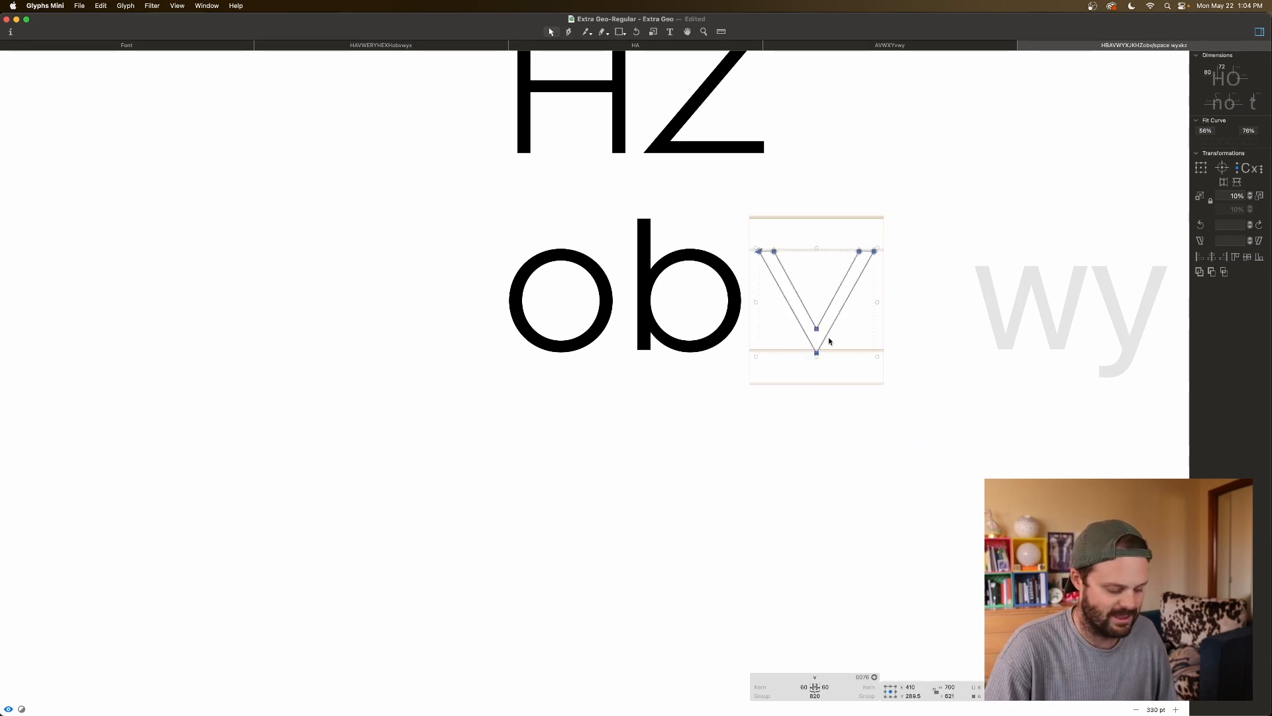
{"action": "scroll", "coordinate": [833, 343], "scroll_direction": "right", "scroll_amount": 4}
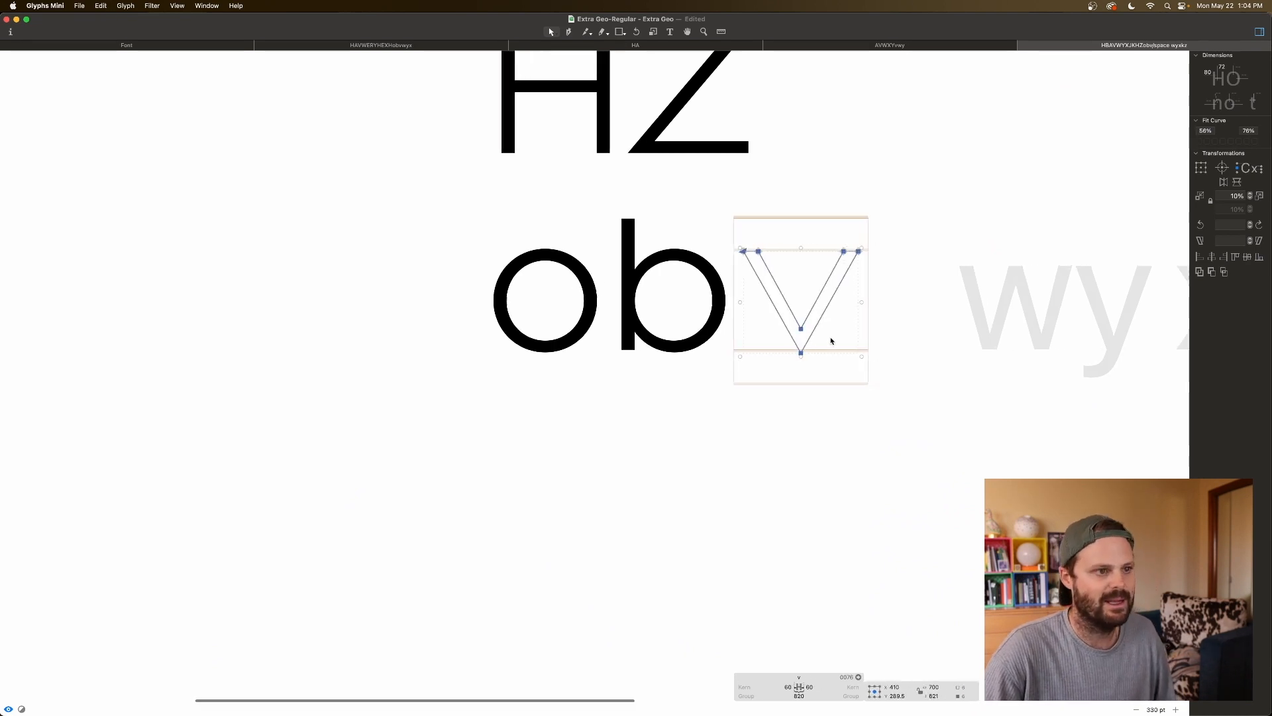
{"action": "double_click", "coordinate": [855, 315]}
{"action": "key", "text": "super+v"}
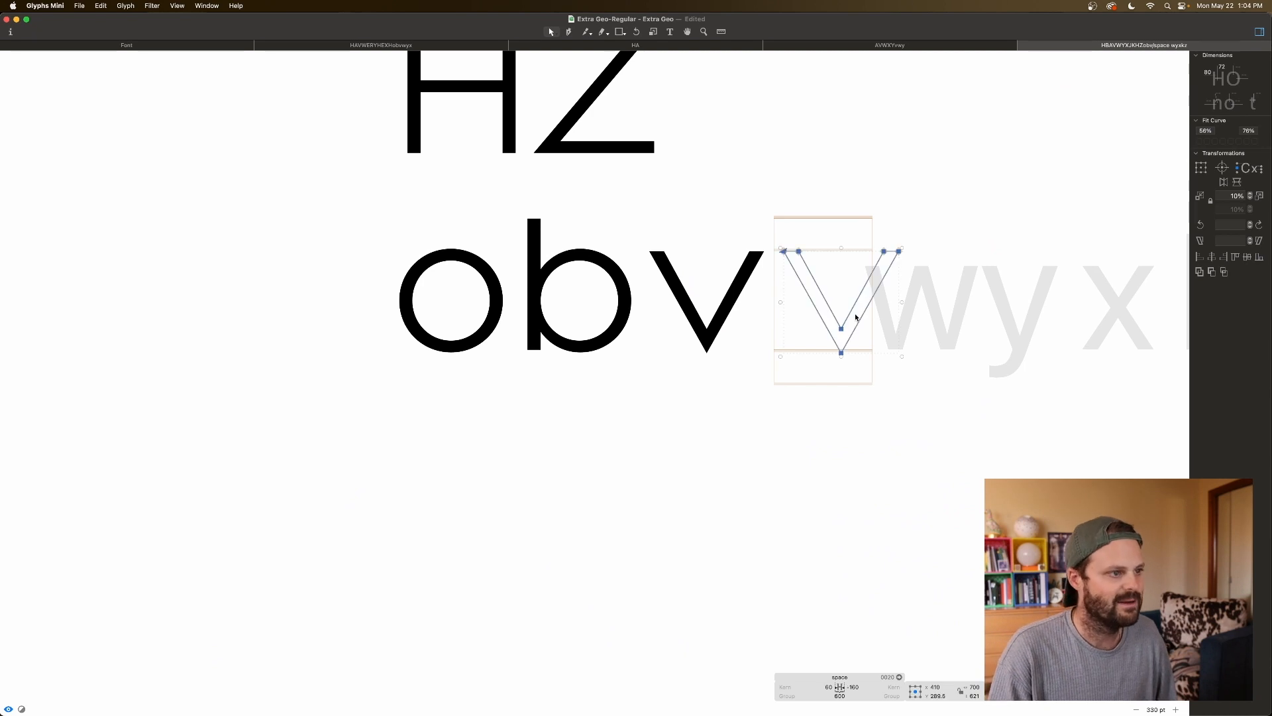
{"action": "key", "text": "super+z"}
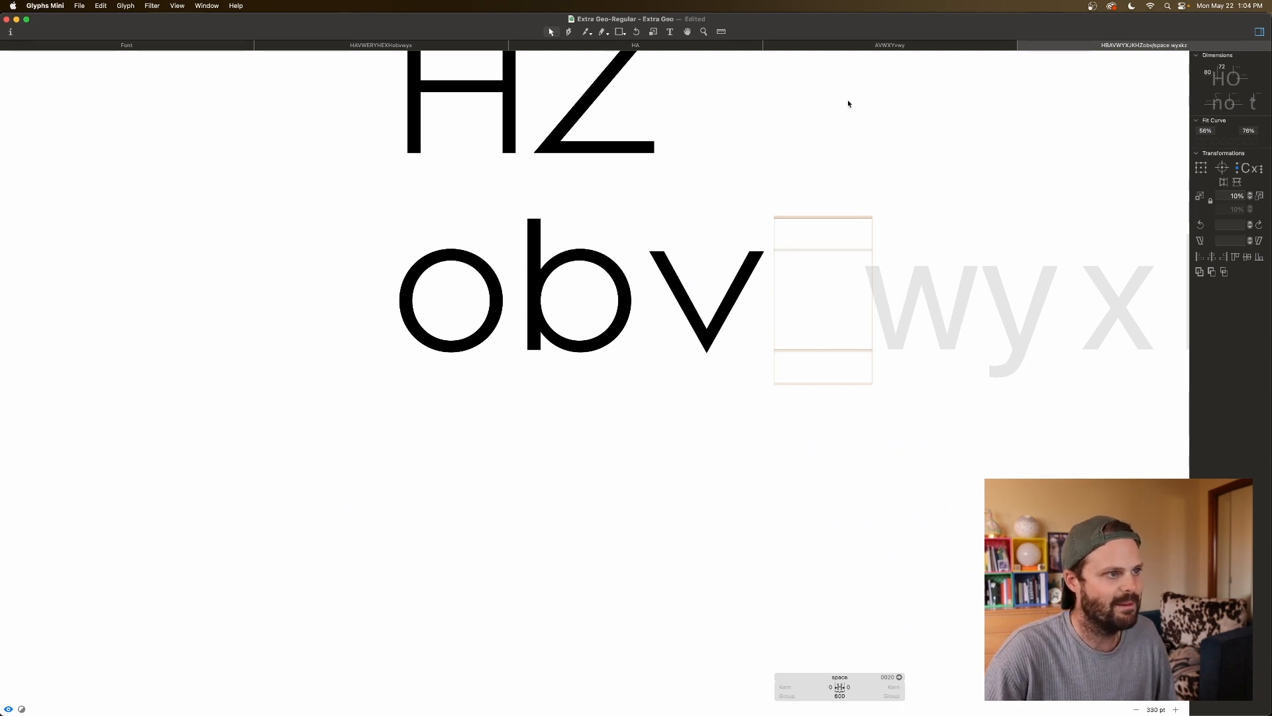
Step: Paste the v outline twice into the w glyph and shift the second copy 300 units to the right
{"action": "double_click", "coordinate": [885, 273]}
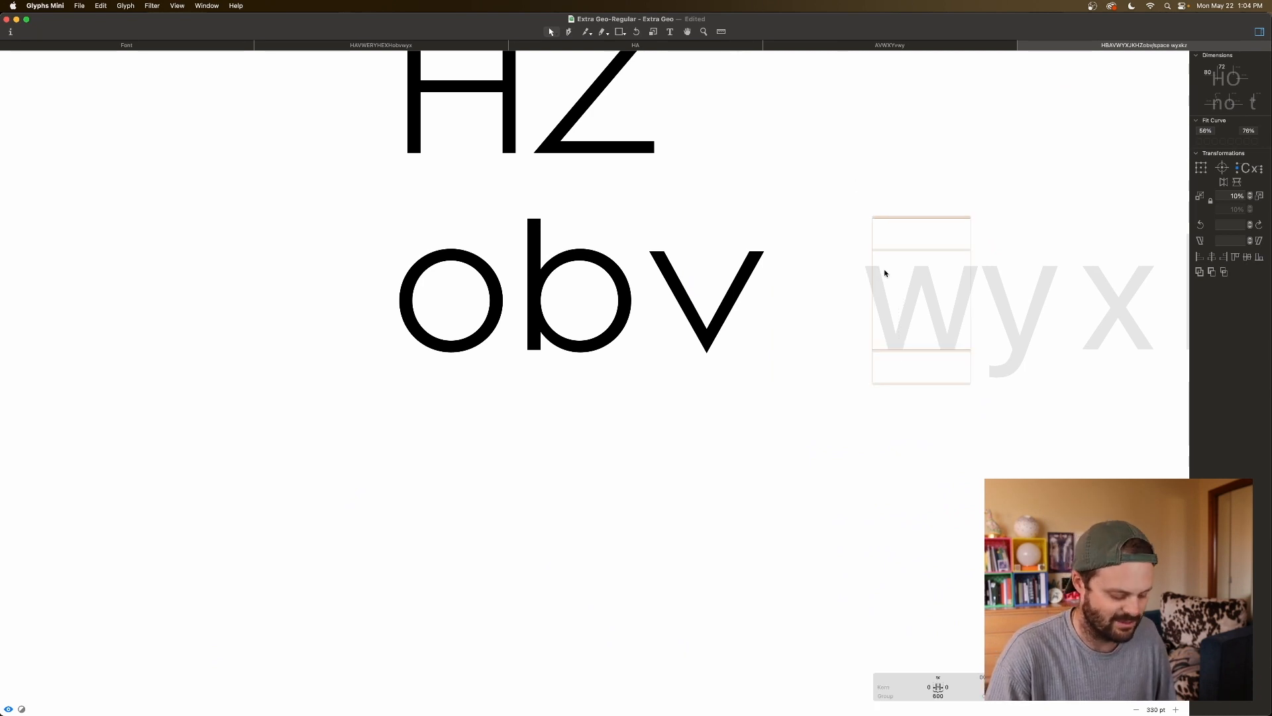
{"action": "key", "text": "super+v"}
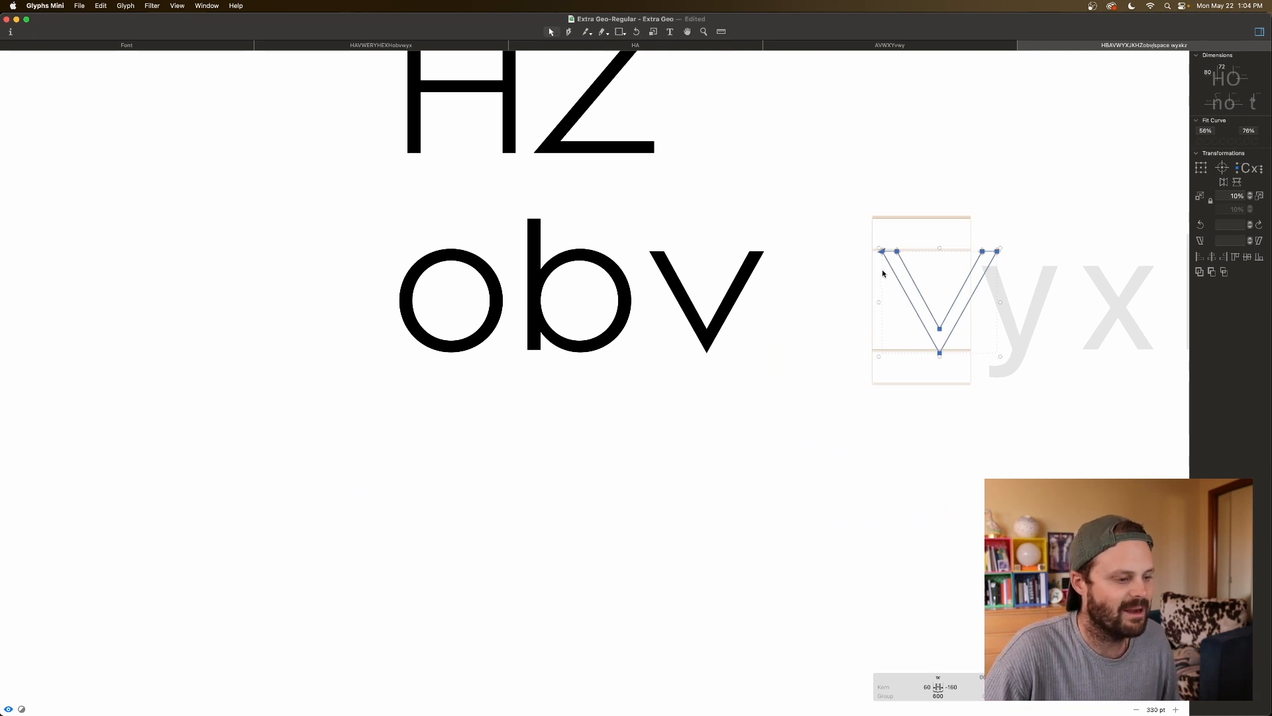
{"action": "key", "text": "super+v"}
{"action": "key", "text": "super+Right"}
{"action": "key", "text": "super+Right"}
{"action": "key", "text": "super+Right"}
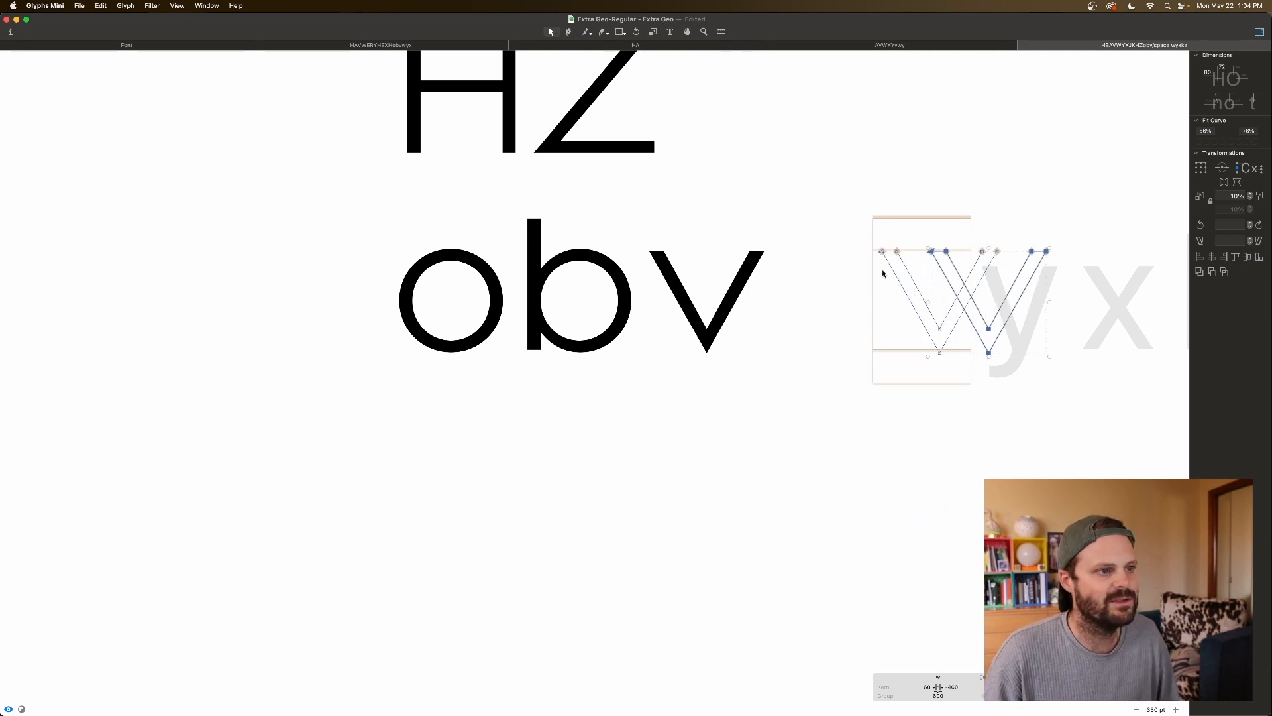
Step: Nudge the w's second v farther right in 10-unit increments to x 810, previewing the overlap
{"action": "key", "text": "space"}
{"action": "key", "text": "shift+Right"}
{"action": "key", "text": "shift+Right"}
{"action": "key", "text": "shift+Right"}
{"action": "key", "text": "shift+Right"}
{"action": "key", "text": "shift+Right"}
{"action": "key", "text": "shift+Right"}
{"action": "key", "text": "shift+Right"}
{"action": "key", "text": "shift+Right"}
{"action": "key", "text": "shift+Right"}
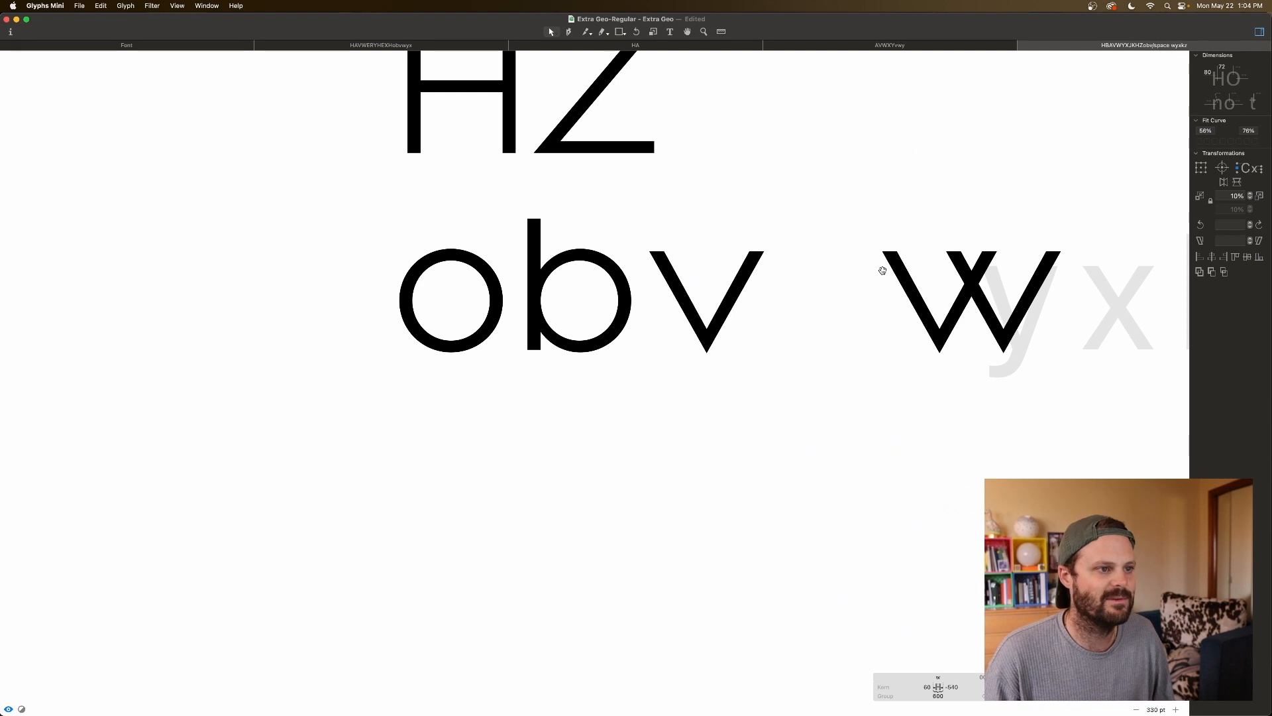
{"action": "key", "text": "space"}
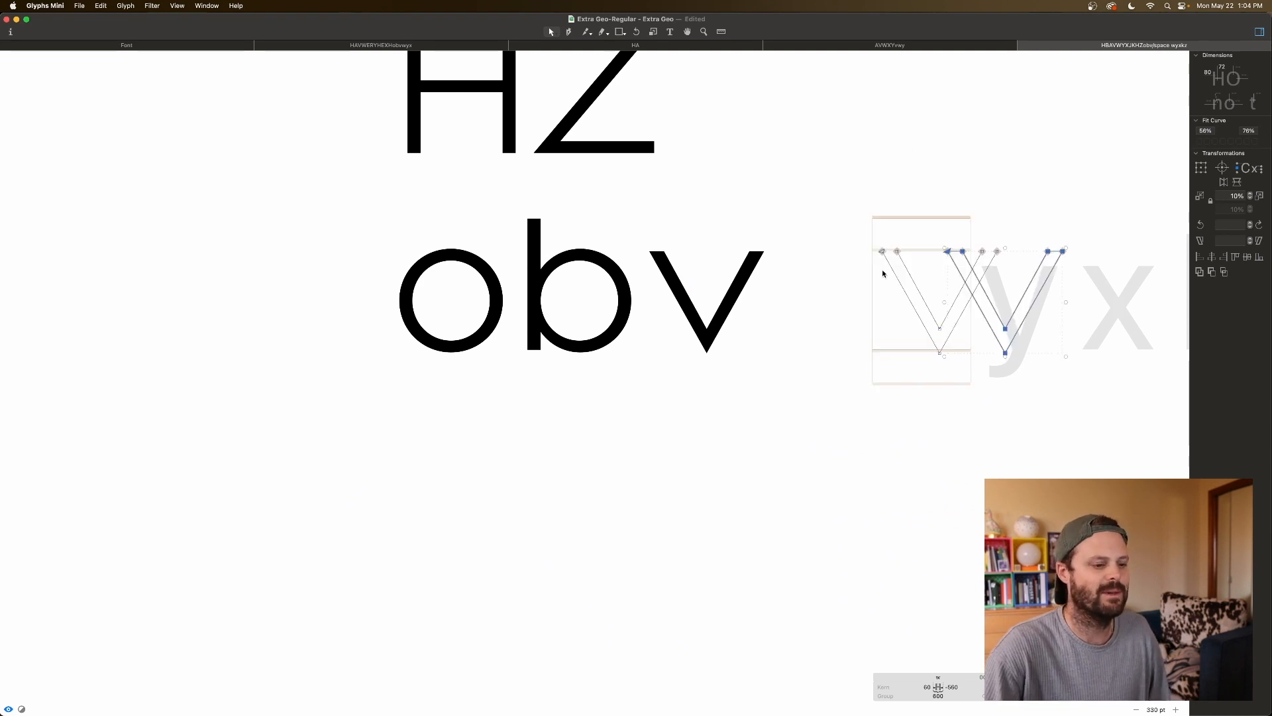
Step: Set both sidebearings of the w to match those of the capital A
{"action": "scroll", "coordinate": [886, 430], "scroll_direction": "right", "scroll_amount": 3}
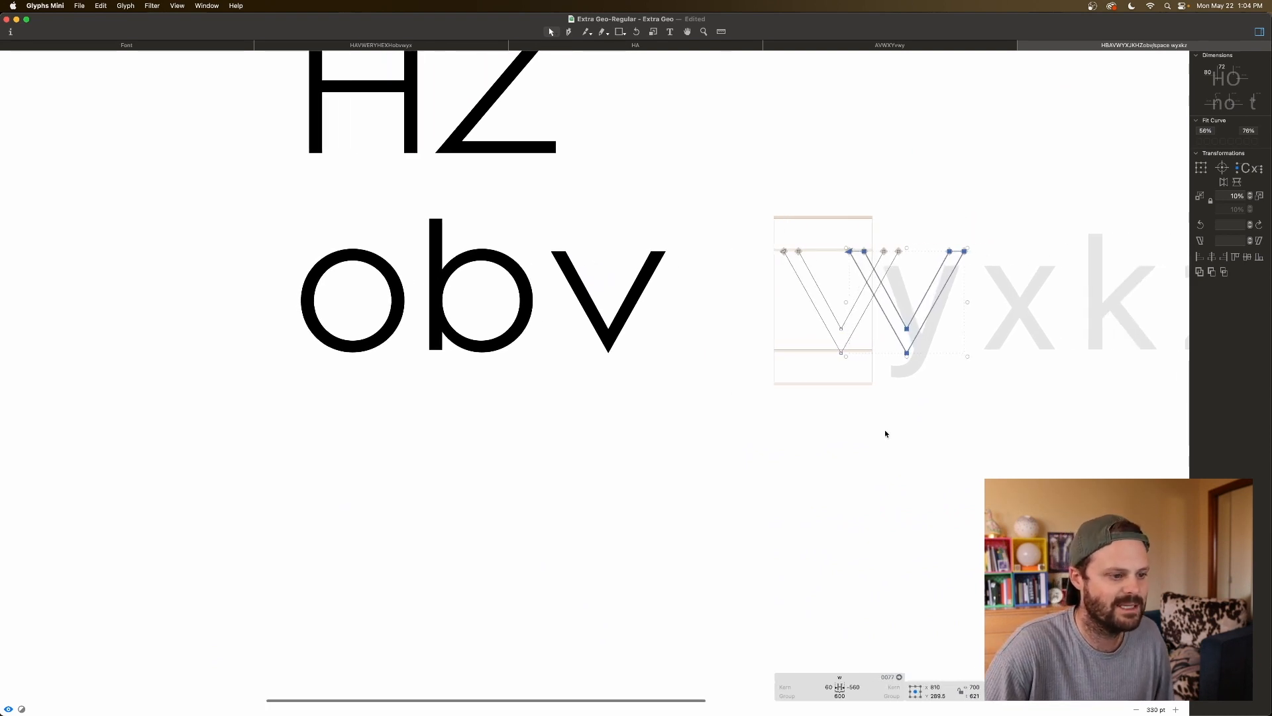
{"action": "left_click", "coordinate": [826, 687]}
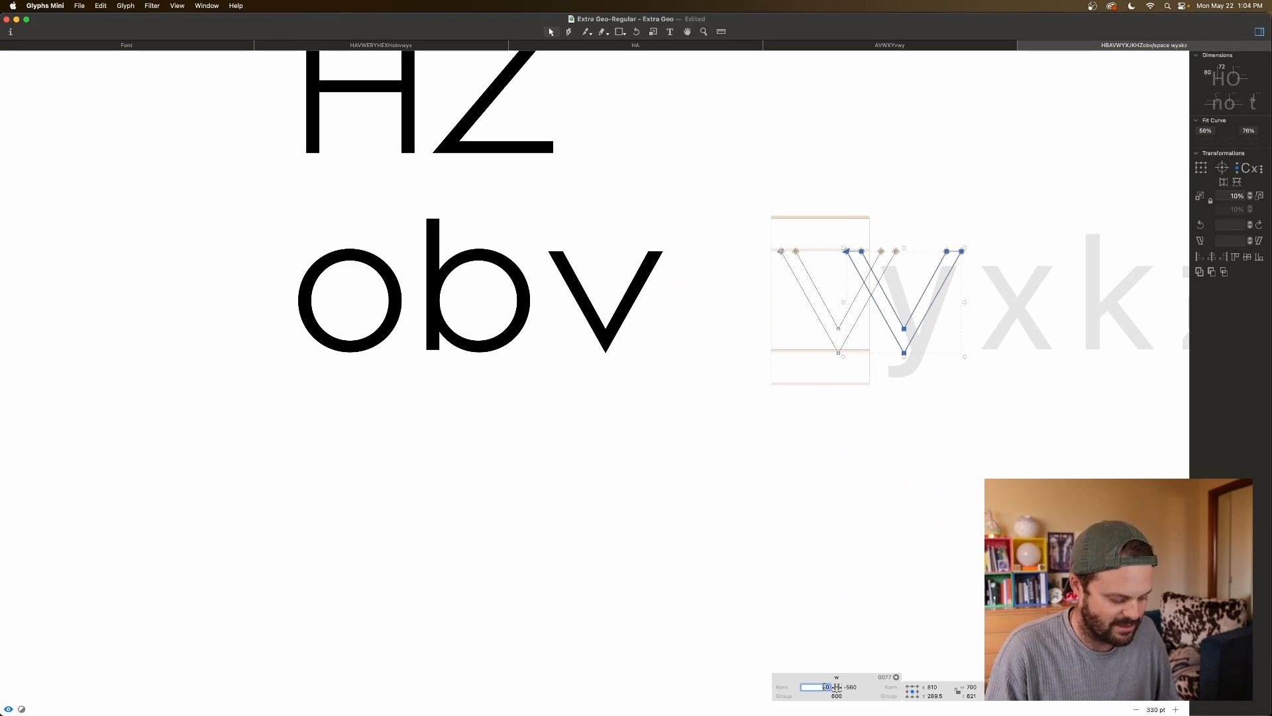
{"action": "key", "text": "Return"}
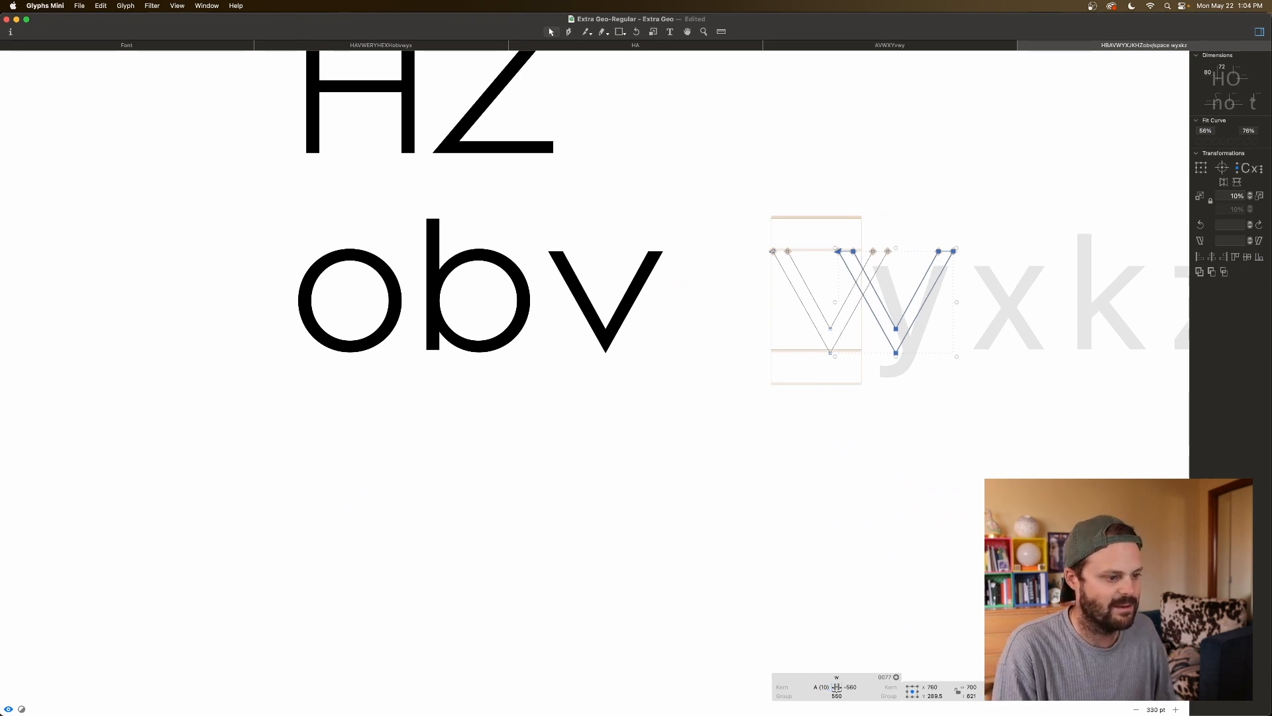
{"action": "left_click", "coordinate": [852, 685]}
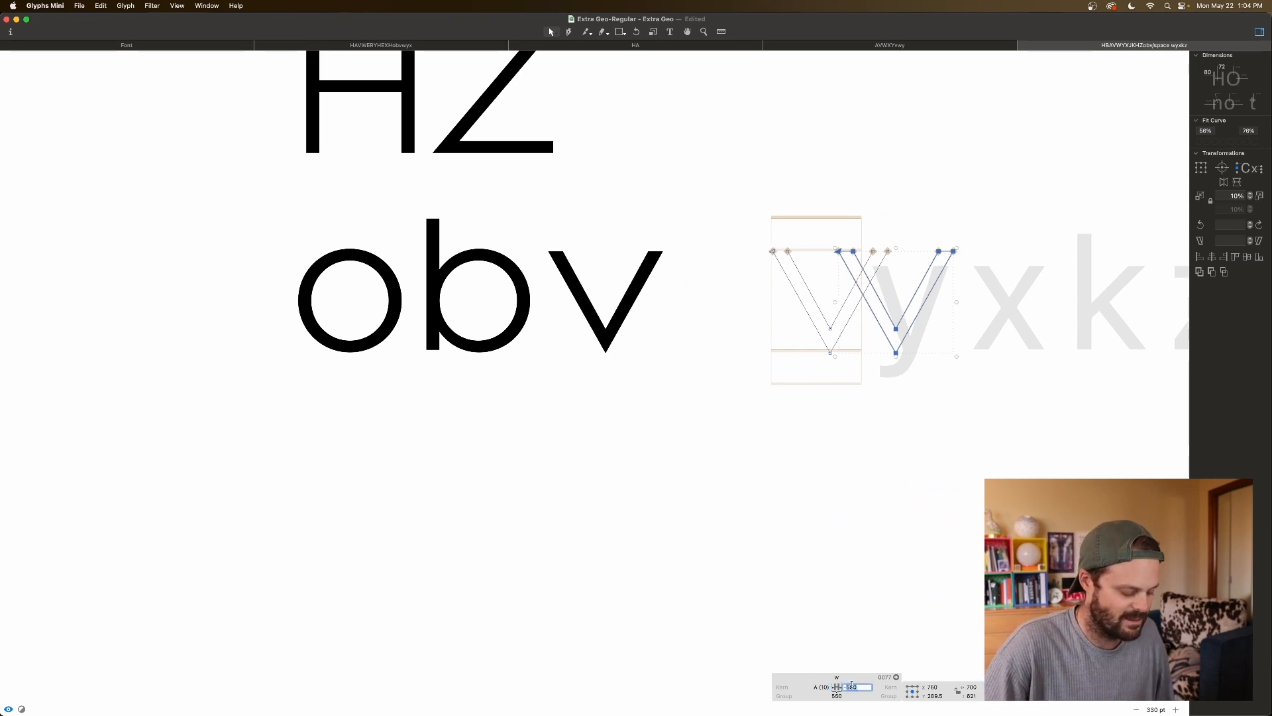
{"action": "scroll", "coordinate": [852, 686], "scroll_direction": "right", "scroll_amount": 2}
{"action": "type", "text": "A"}
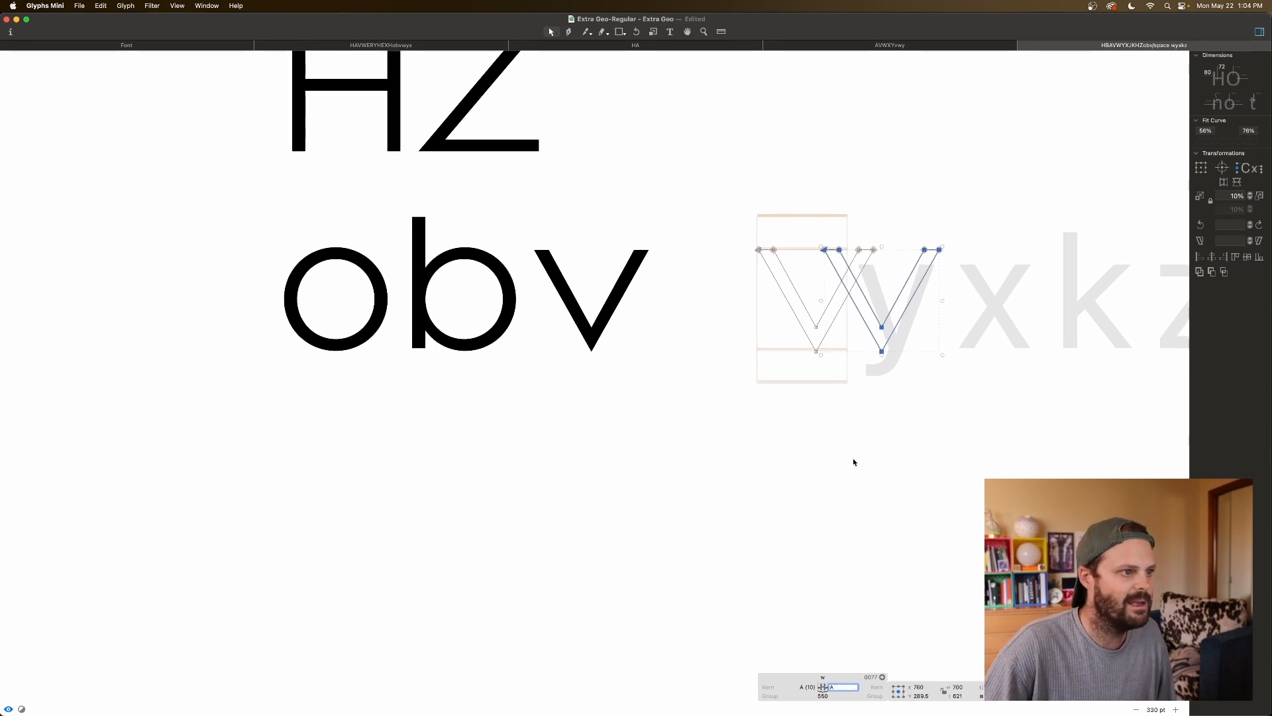
{"action": "key", "text": "Return"}
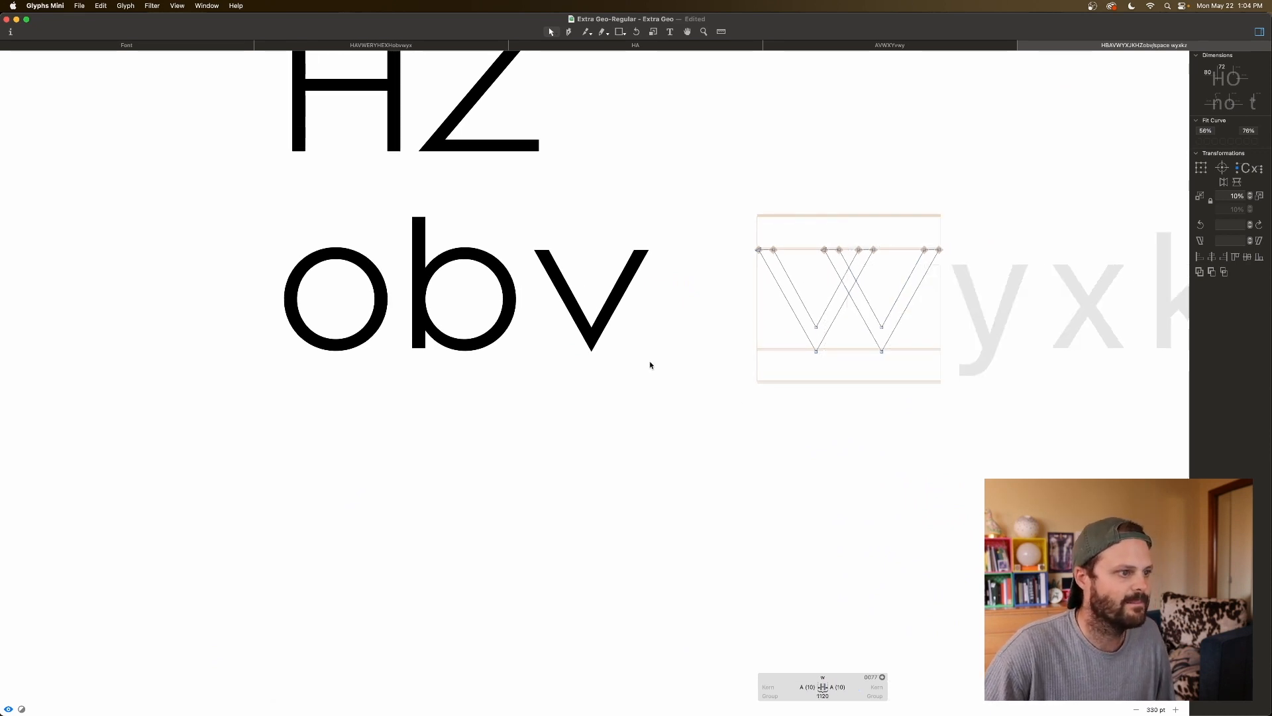
Step: Set both sidebearings of the v to match the capital A, and remove the space between v and w
{"action": "double_click", "coordinate": [607, 344]}
{"action": "left_click", "coordinate": [582, 687]}
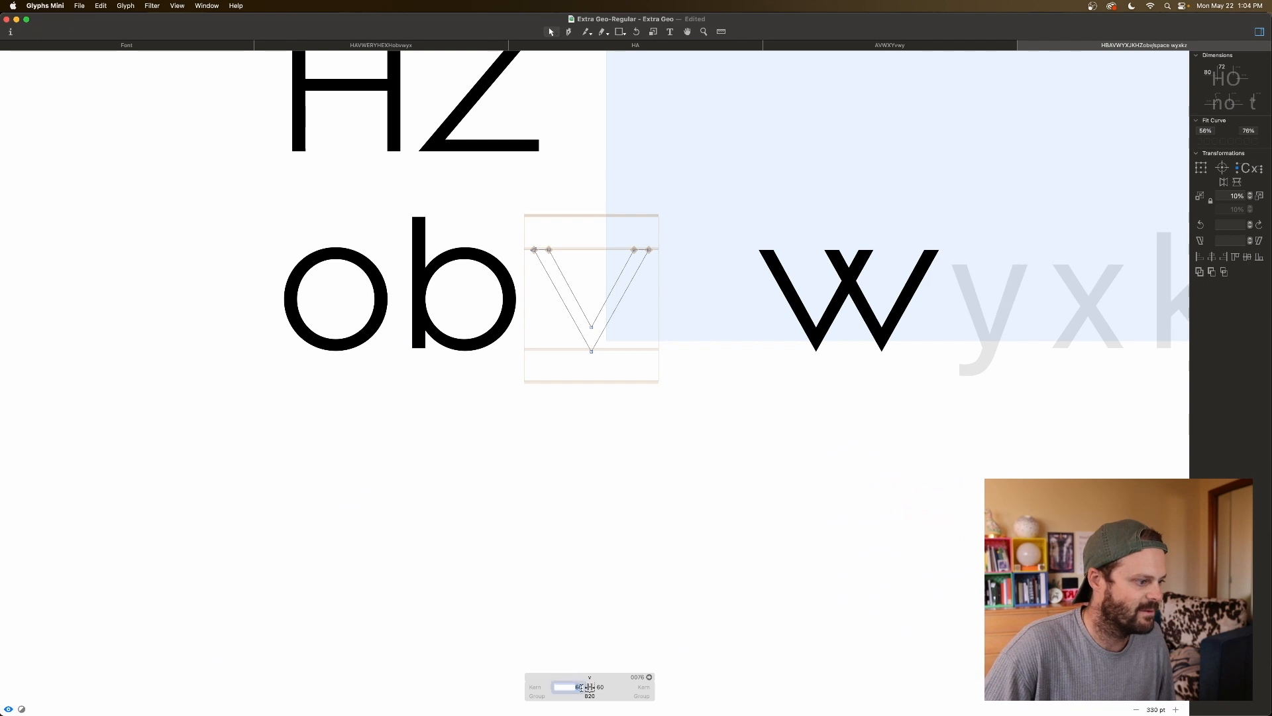
{"action": "type", "text": "A"}
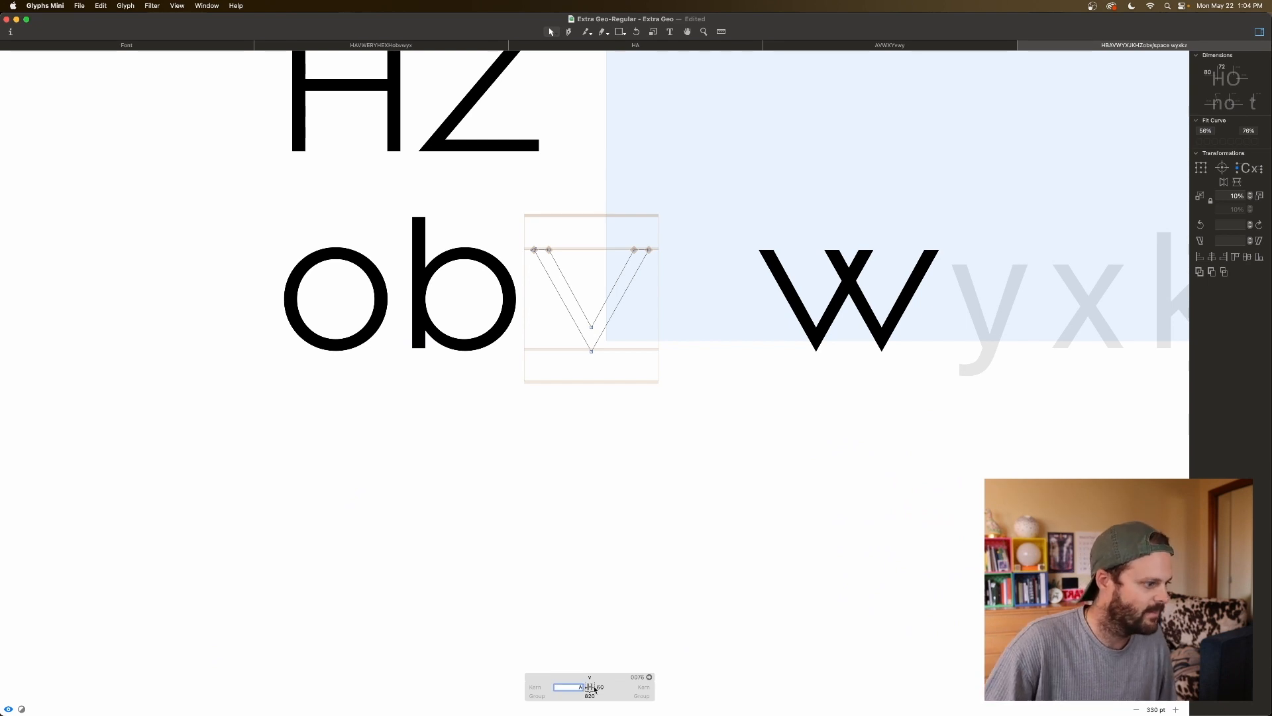
{"action": "key", "text": "Return"}
{"action": "left_click", "coordinate": [600, 687]}
{"action": "type", "text": "A"}
{"action": "key", "text": "Tab"}
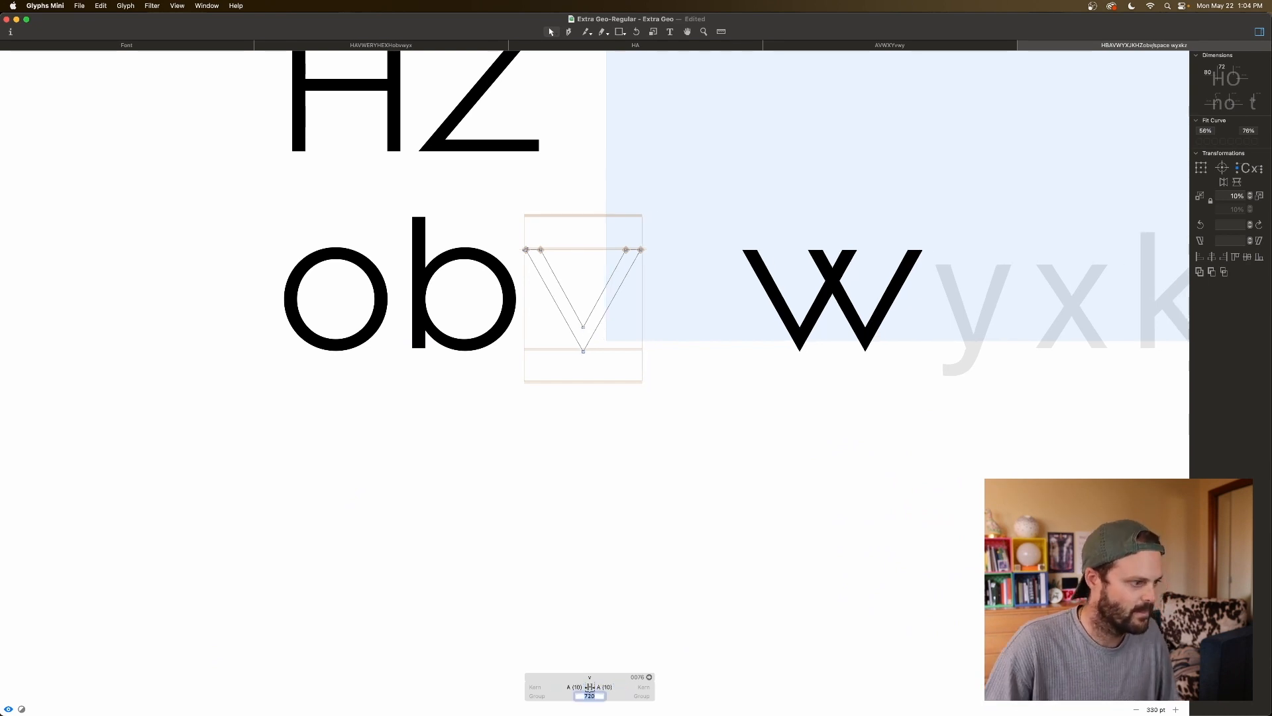
{"action": "left_click", "coordinate": [678, 499]}
{"action": "scroll", "coordinate": [694, 487], "scroll_direction": "right", "scroll_amount": 3}
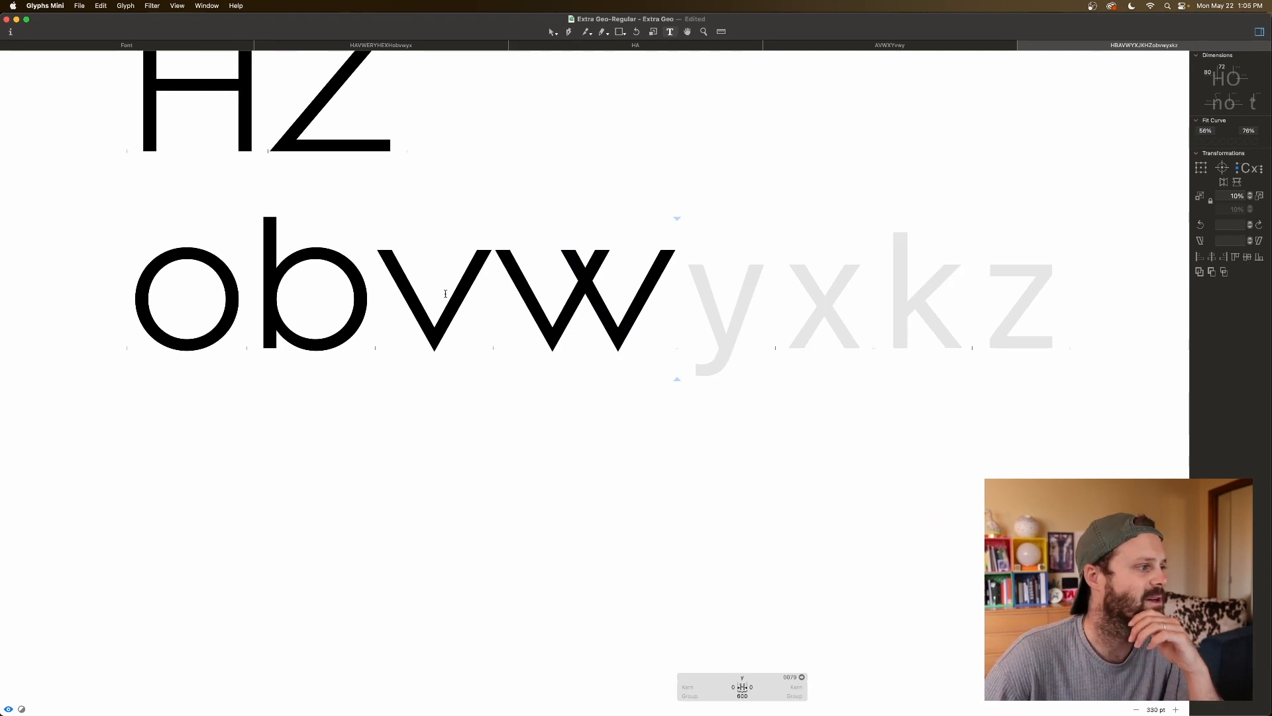
Step: Paste the v outline into the y glyph and add guides along the outer and inner edges of its right diagonal
{"action": "key", "text": "Escape"}
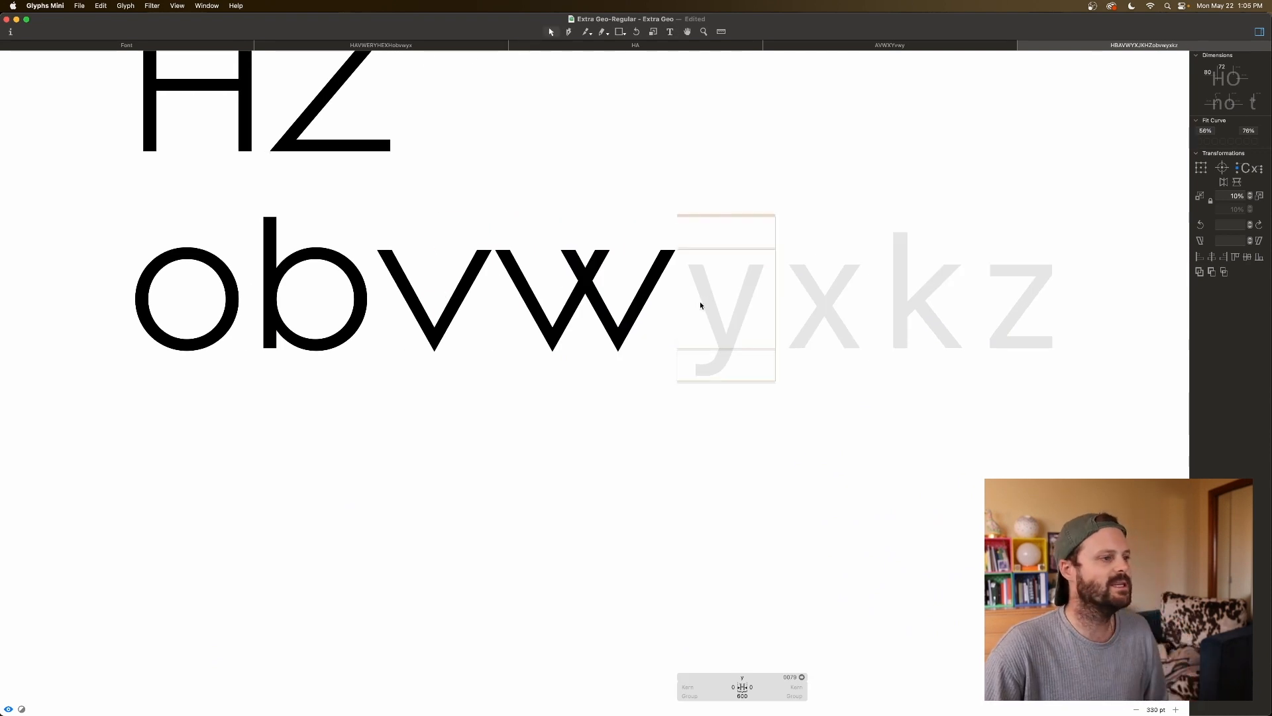
{"action": "key", "text": "super+v"}
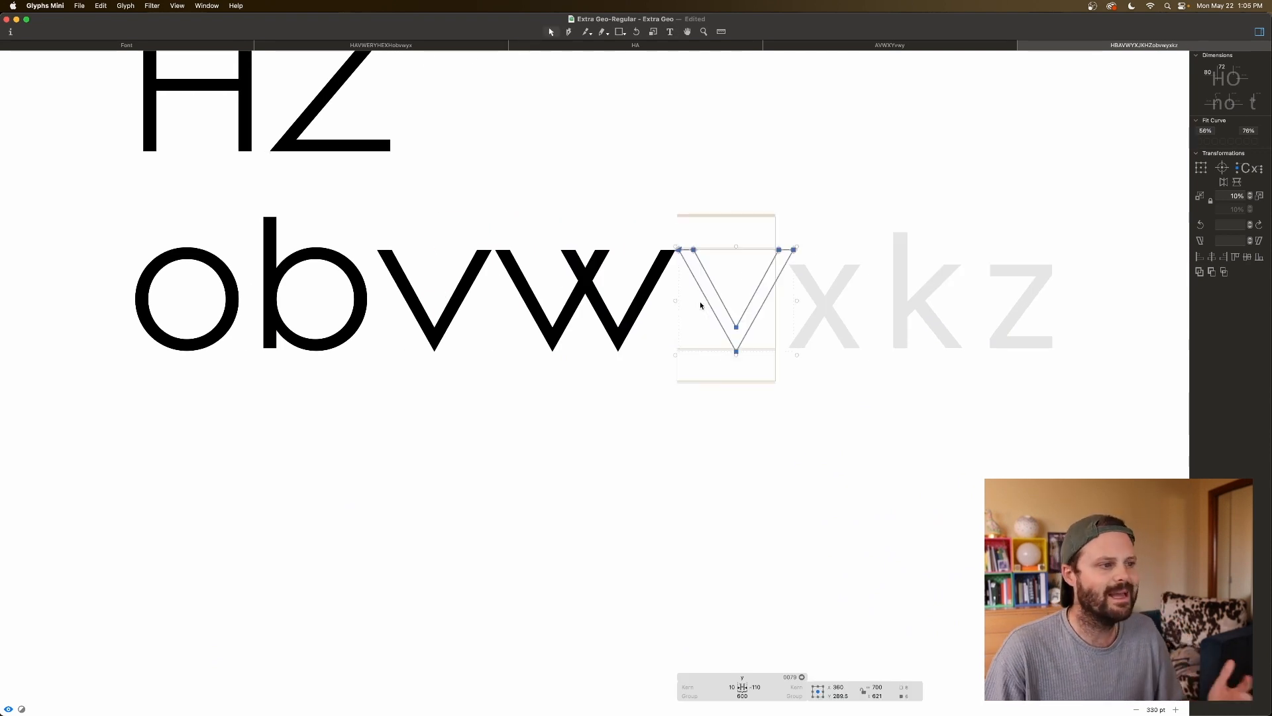
{"action": "key", "text": "super+plus"}
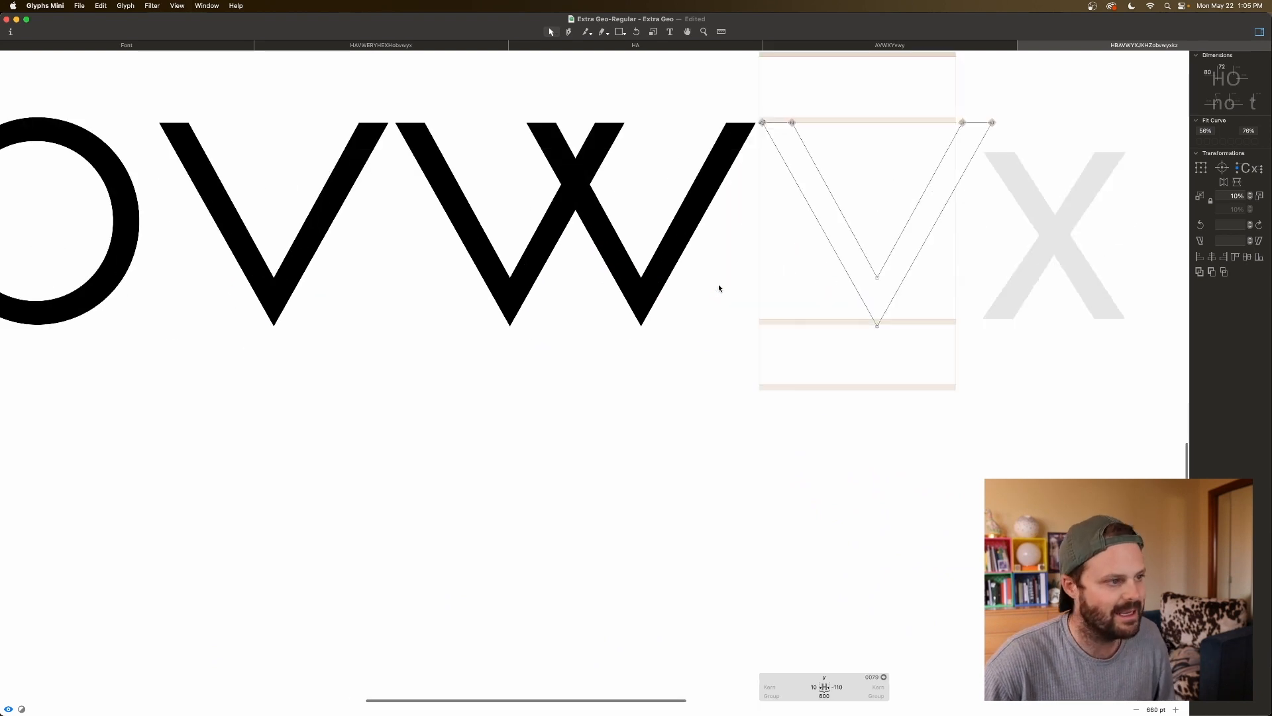
{"action": "scroll", "coordinate": [718, 287], "scroll_direction": "right", "scroll_amount": 4}
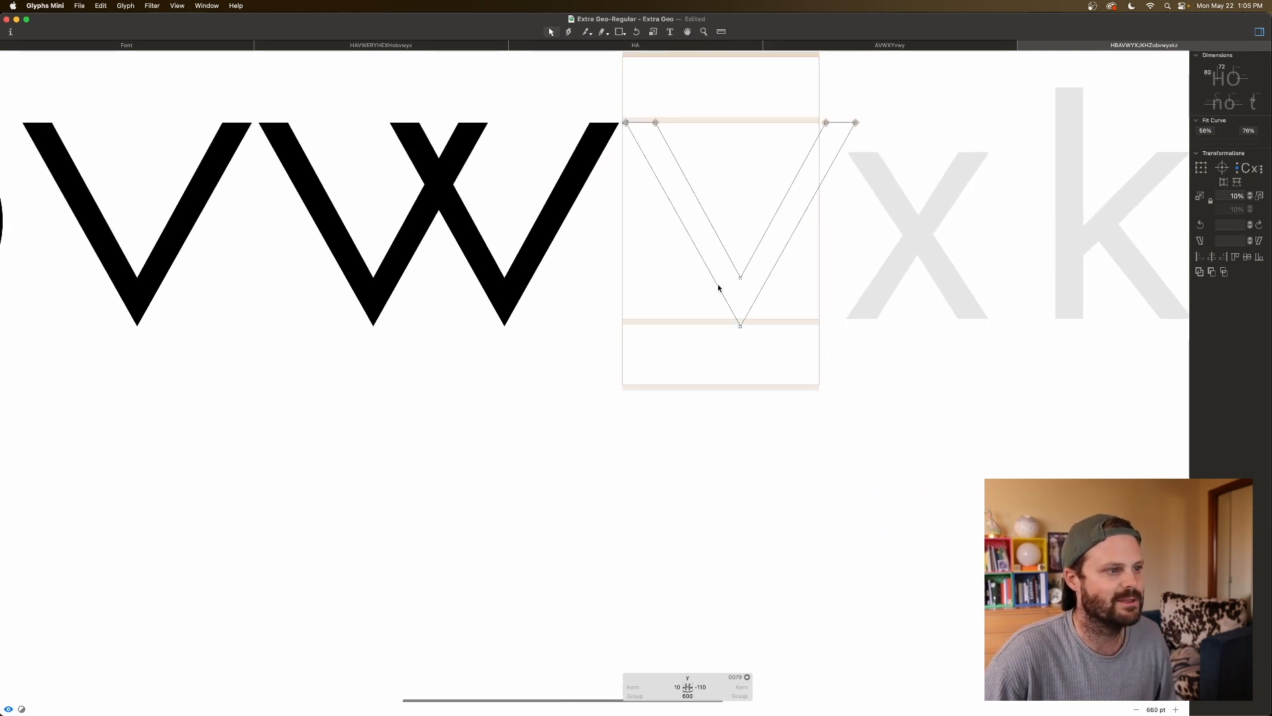
{"action": "left_click", "coordinate": [753, 305]}
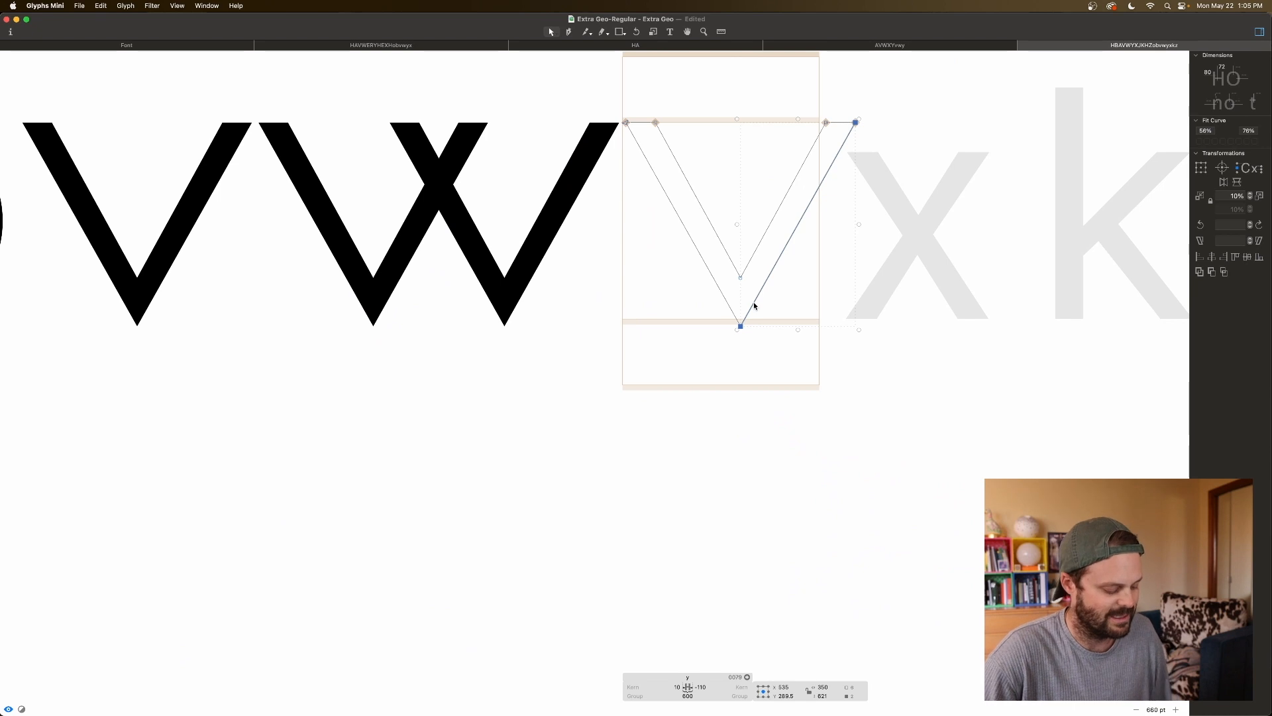
{"action": "right_click", "coordinate": [755, 305]}
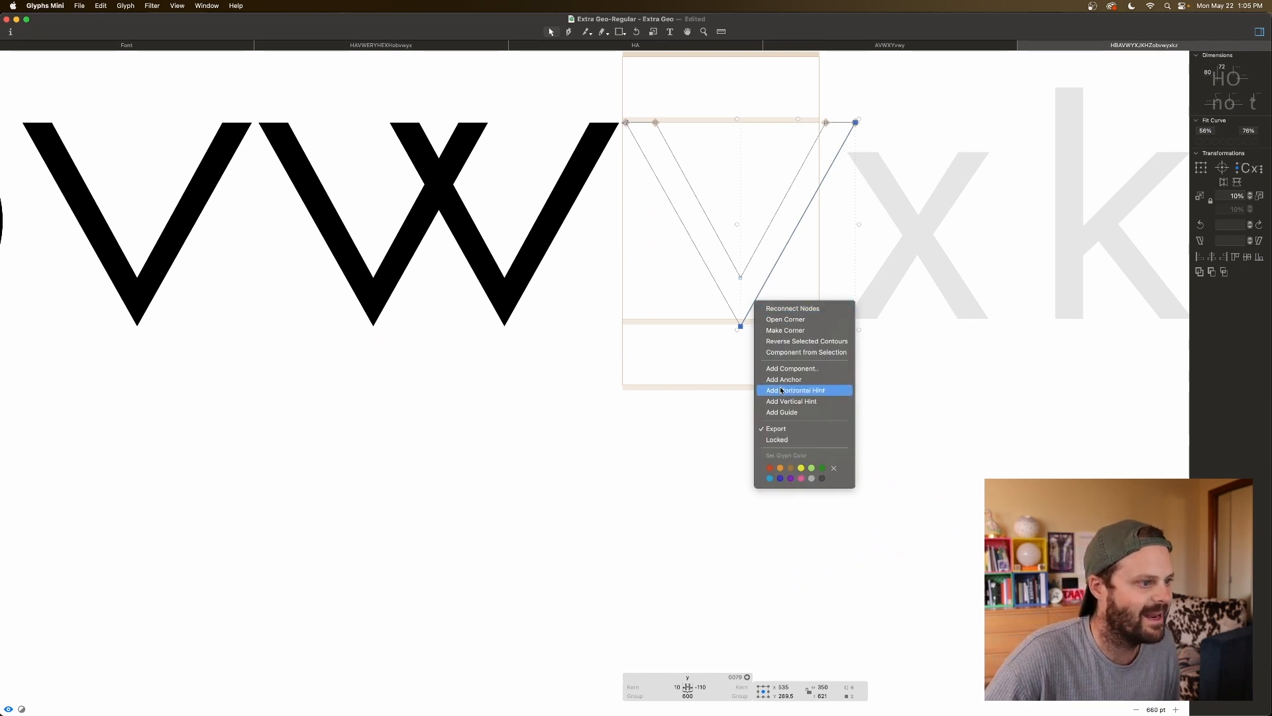
{"action": "left_click", "coordinate": [782, 412]}
{"action": "left_click", "coordinate": [755, 255]}
{"action": "right_click", "coordinate": [755, 253]}
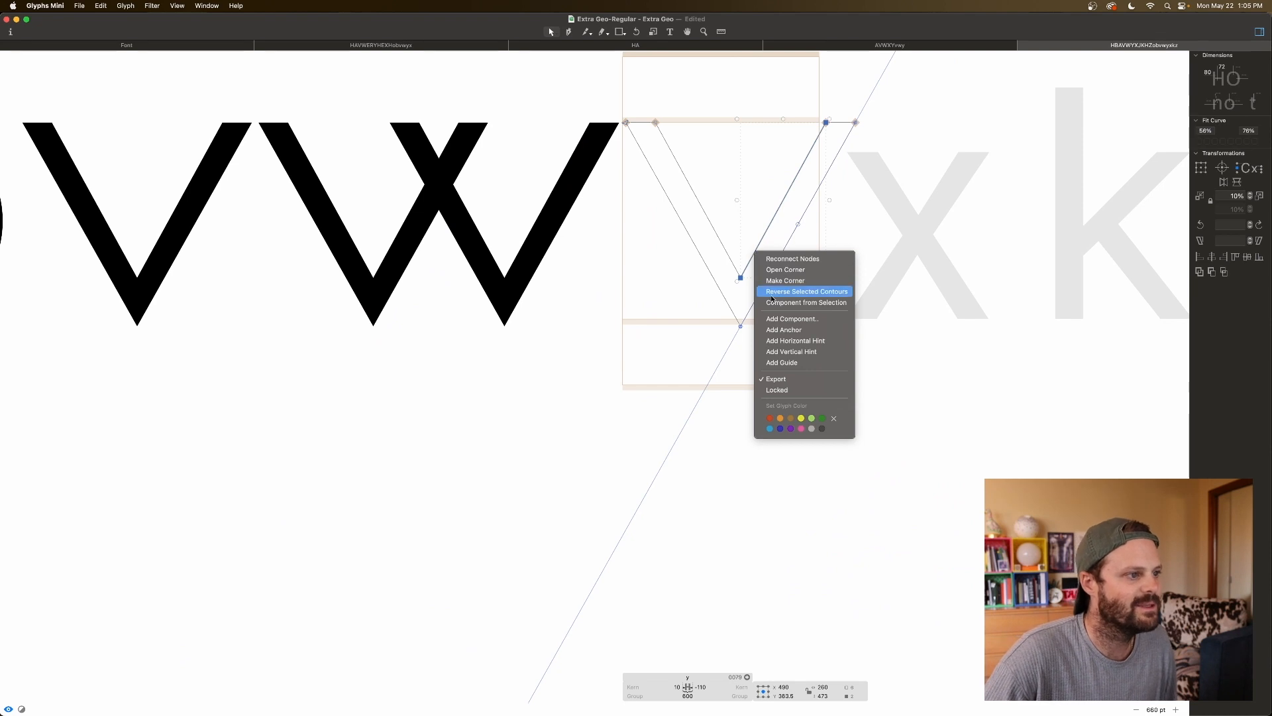
{"action": "left_click", "coordinate": [780, 362]}
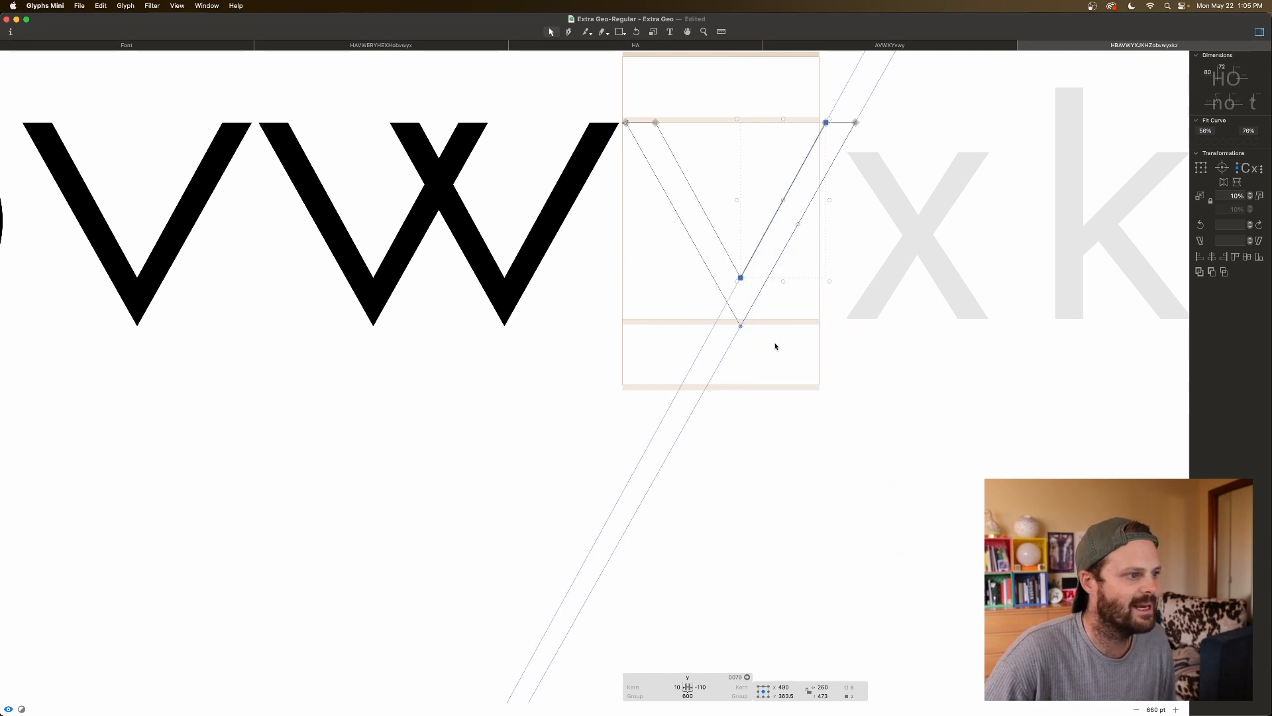
Step: Add a node at x 318, y 53 on the y's left outer edge, where the inner-edge guide crosses it
{"action": "left_click", "coordinate": [726, 323]}
{"action": "key", "text": "p"}
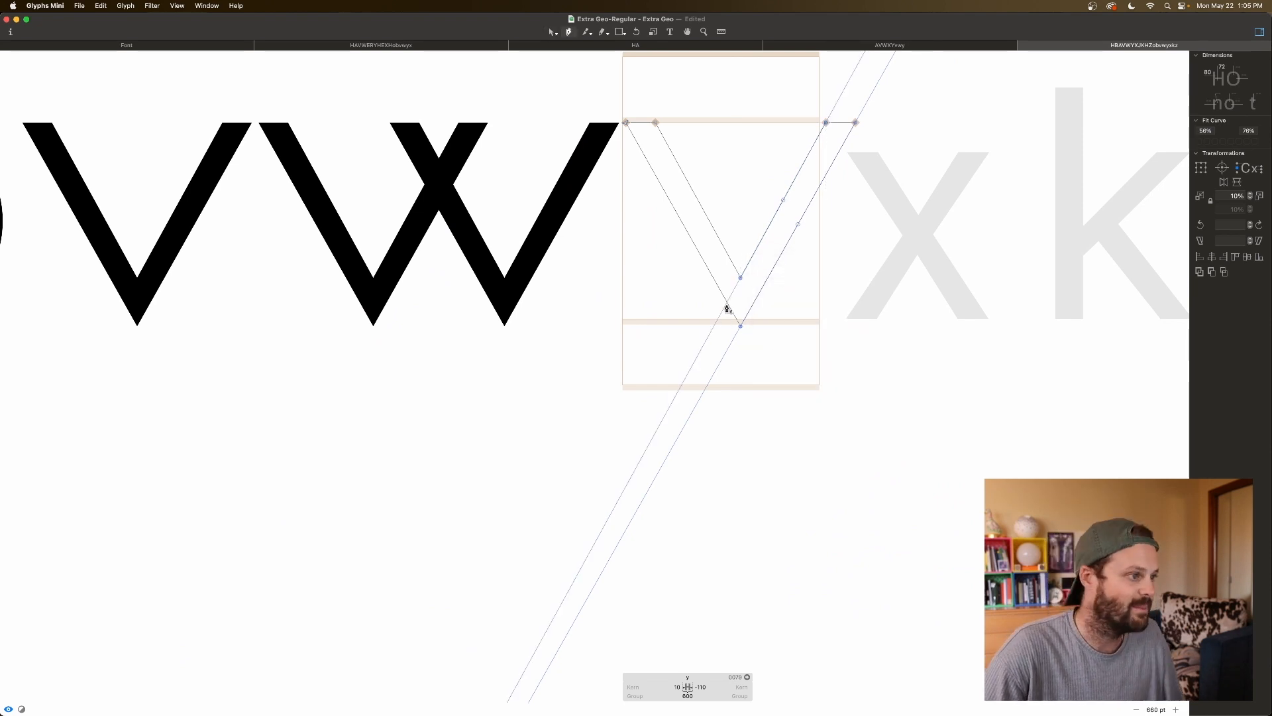
{"action": "left_click", "coordinate": [727, 304]}
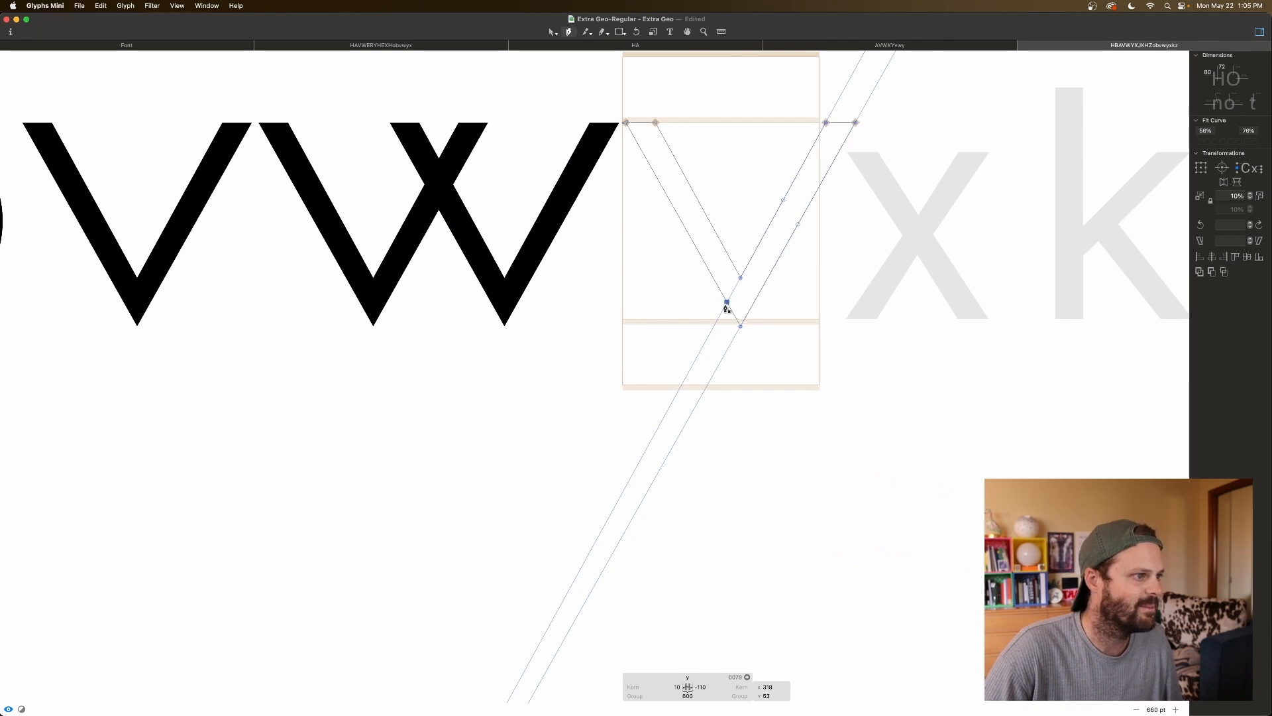
Step: Add a second node on the y's left outer edge and extend it and the bottom vertex along the guides to y -200
{"action": "left_click", "coordinate": [729, 307]}
{"action": "key", "text": "v"}
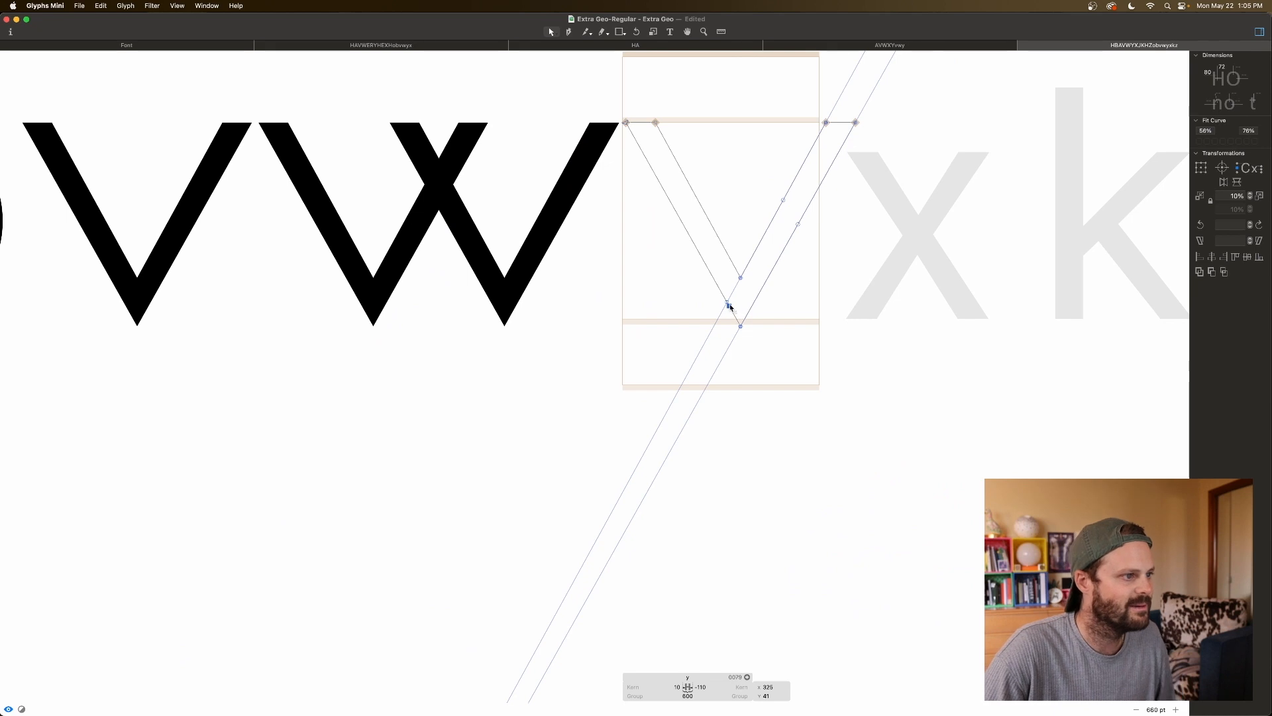
{"action": "left_click_drag", "start_coordinate": [730, 307], "coordinate": [681, 390]}
{"action": "left_click_drag", "start_coordinate": [740, 328], "coordinate": [707, 384]}
{"action": "key", "text": "space"}
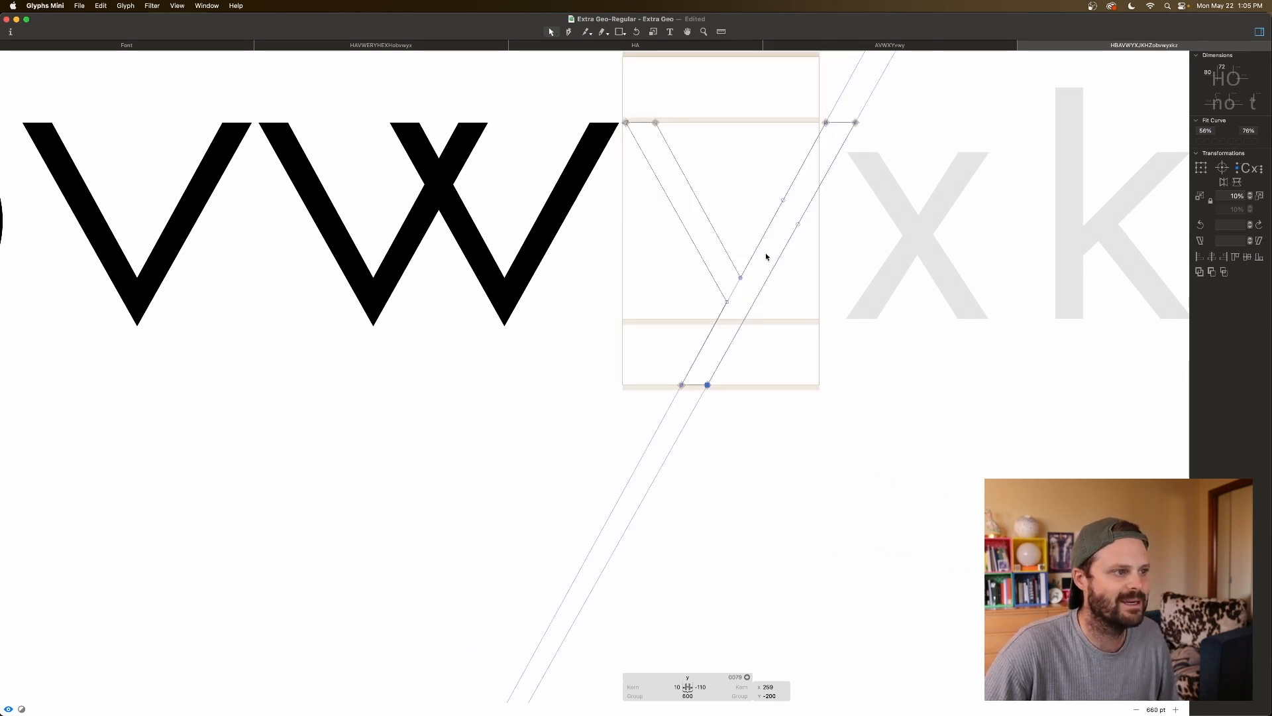
Step: Align the y tail's bottom-left node with the inner-edge guide at x 176 and preview the letter
{"action": "left_click", "coordinate": [682, 384]}
{"action": "key", "text": "Left"}
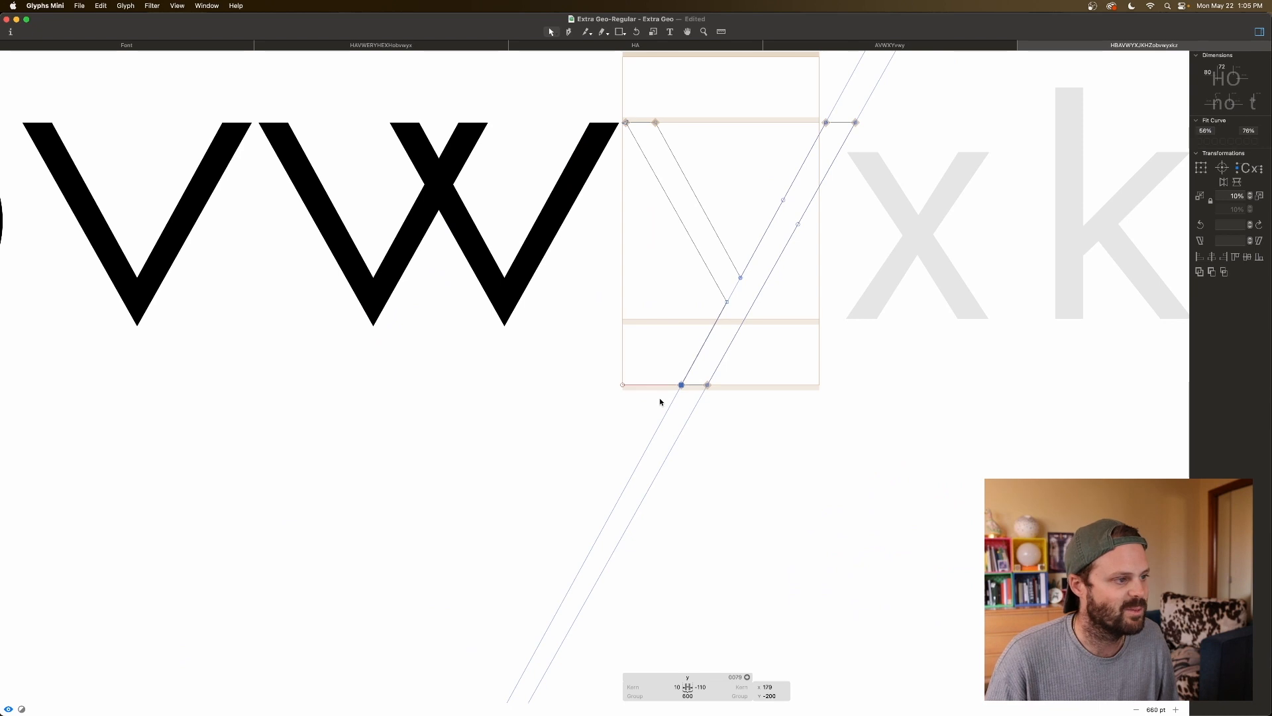
{"action": "key", "text": "space"}
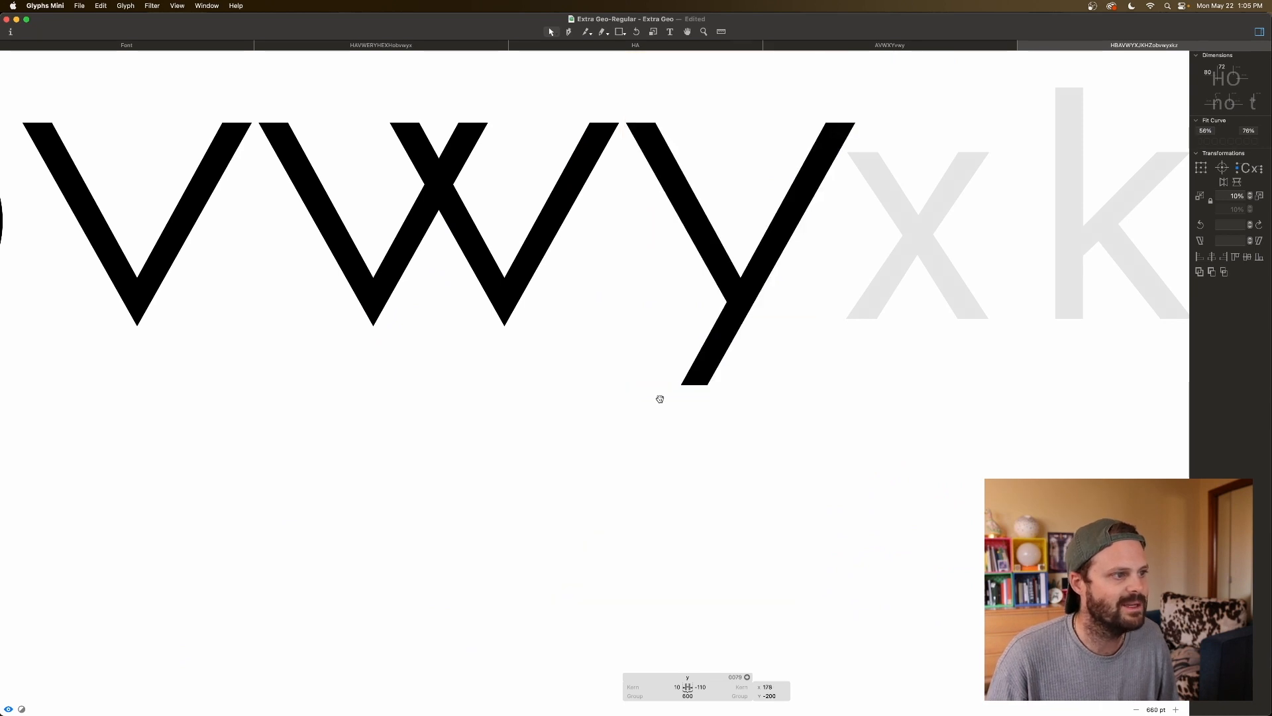
{"action": "key", "text": "space"}
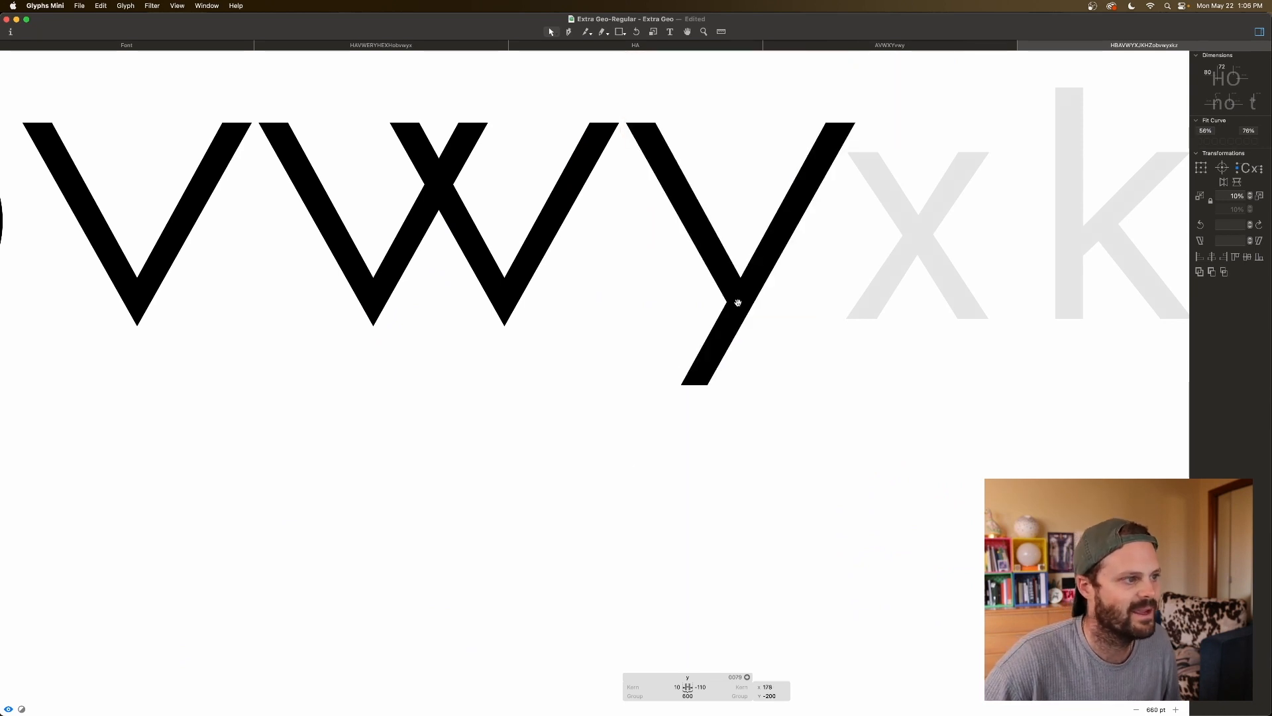
Step: Move the y's outer junction node to x 319, y 53 and preview it beside the neighbouring letters
{"action": "left_click", "coordinate": [734, 316]}
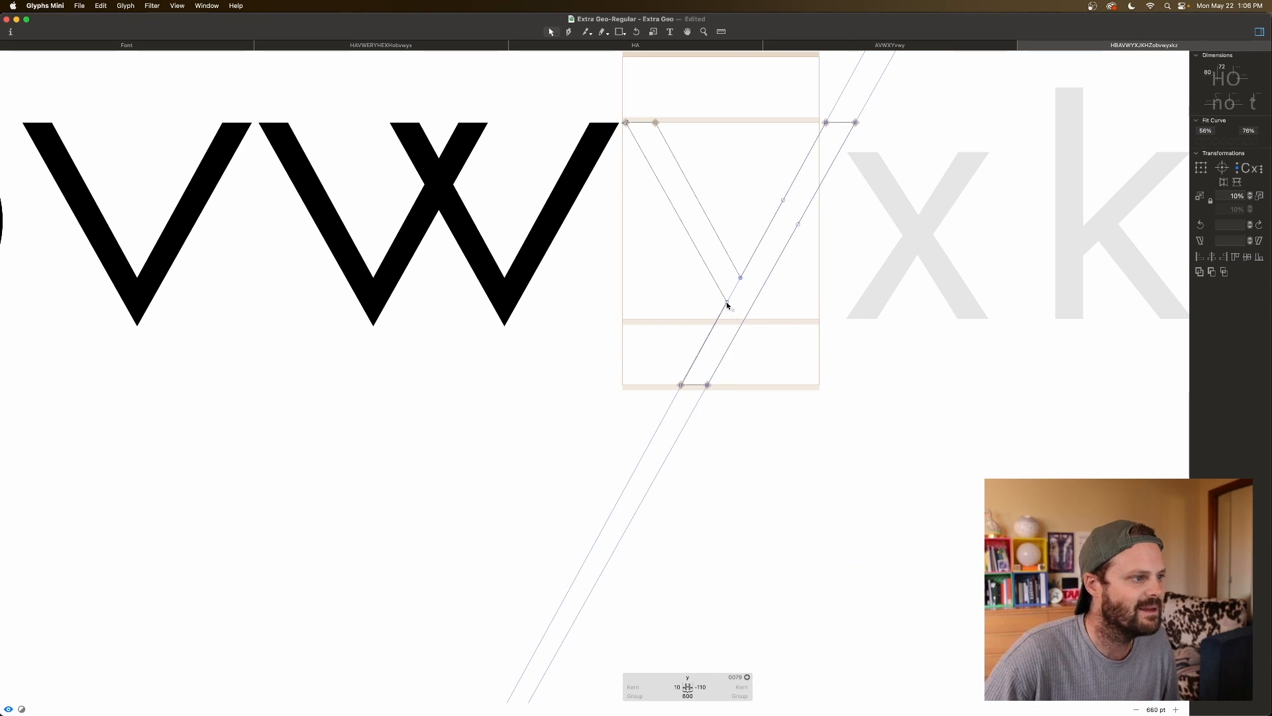
{"action": "key", "text": "super+plus"}
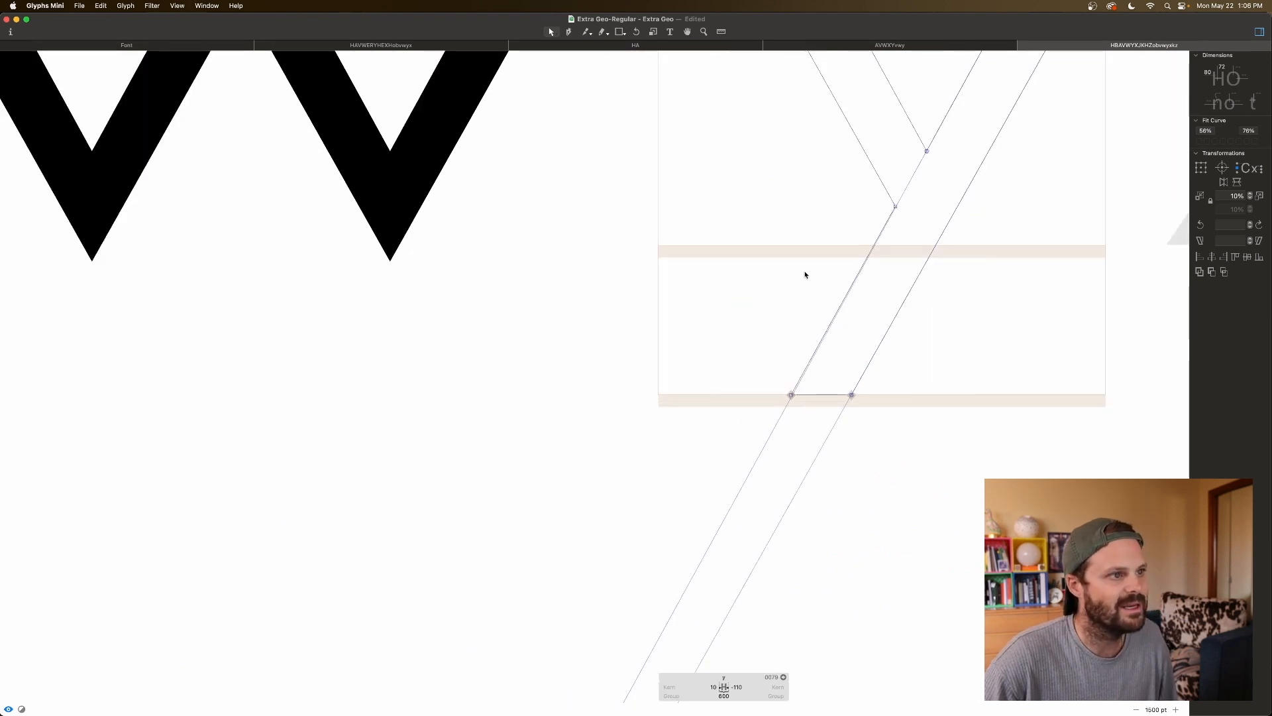
{"action": "left_click", "coordinate": [895, 206]}
{"action": "key", "text": "space"}
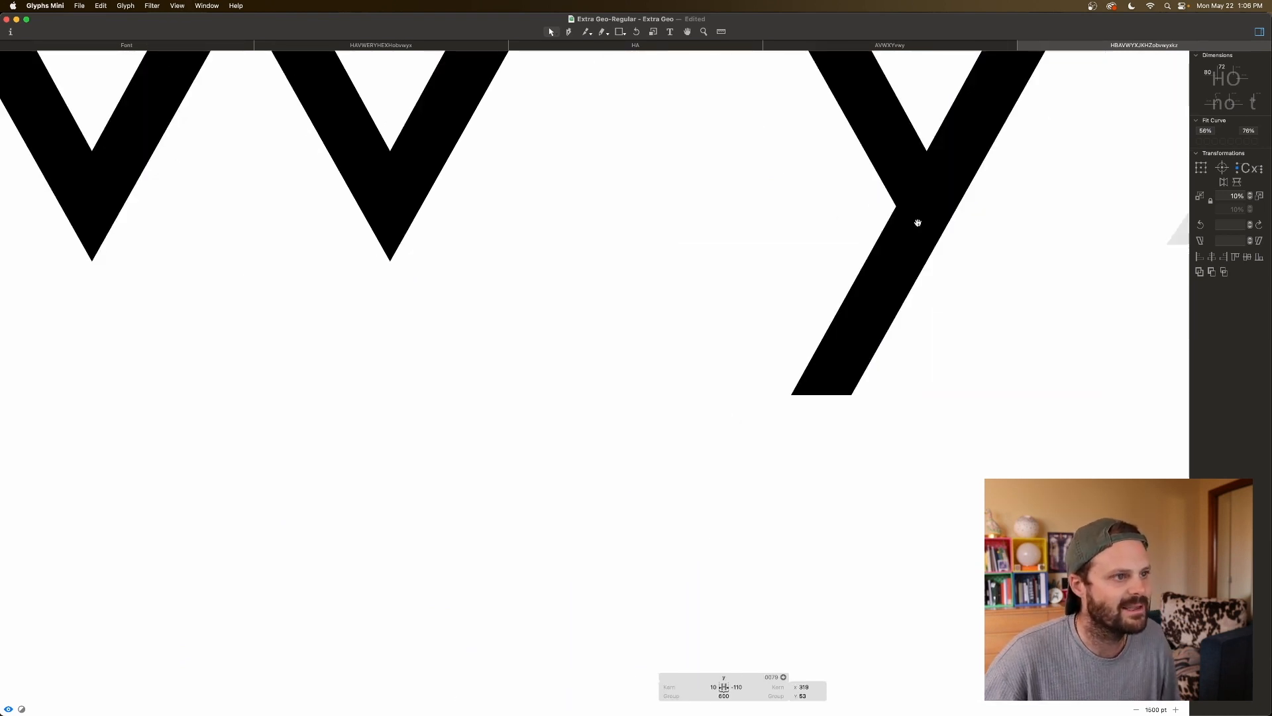
{"action": "key", "text": "super+minus"}
{"action": "key", "text": "super+minus"}
{"action": "key", "text": "space"}
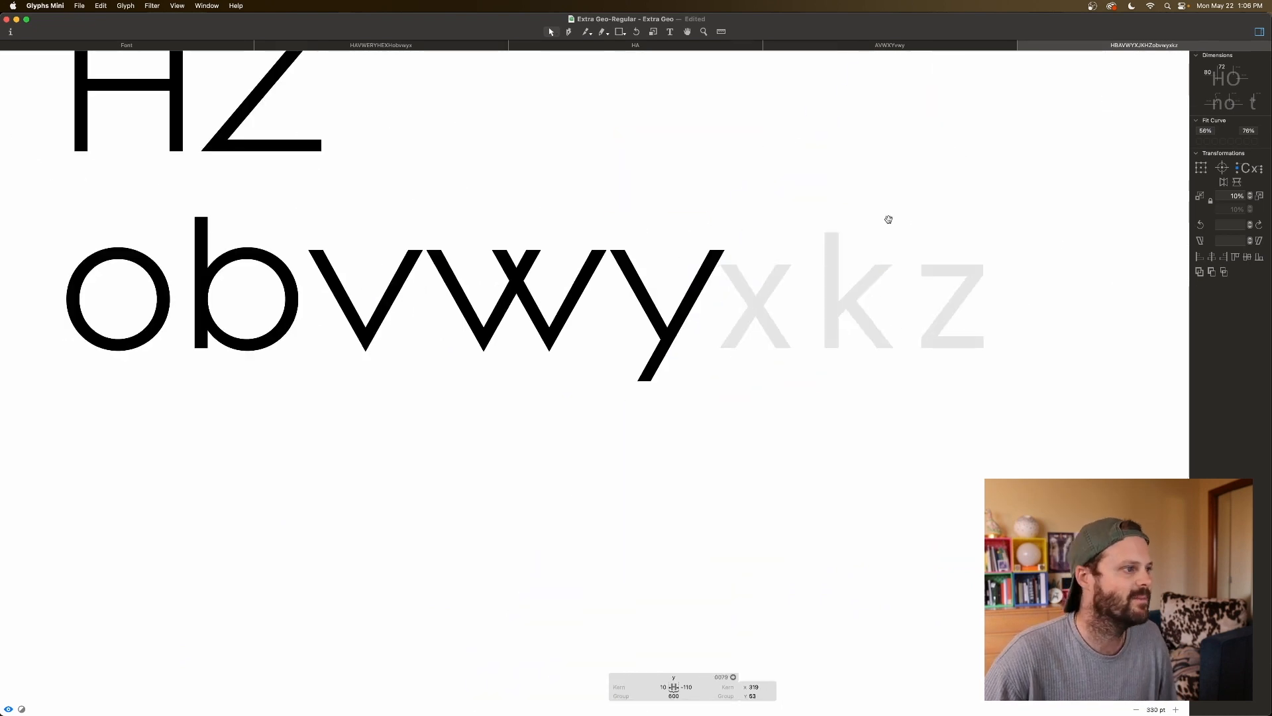
Step: Set both sidebearings of the y to match the capital A
{"action": "left_click", "coordinate": [660, 690]}
{"action": "type", "text": "A"}
{"action": "key", "text": "Tab"}
{"action": "type", "text": "A"}
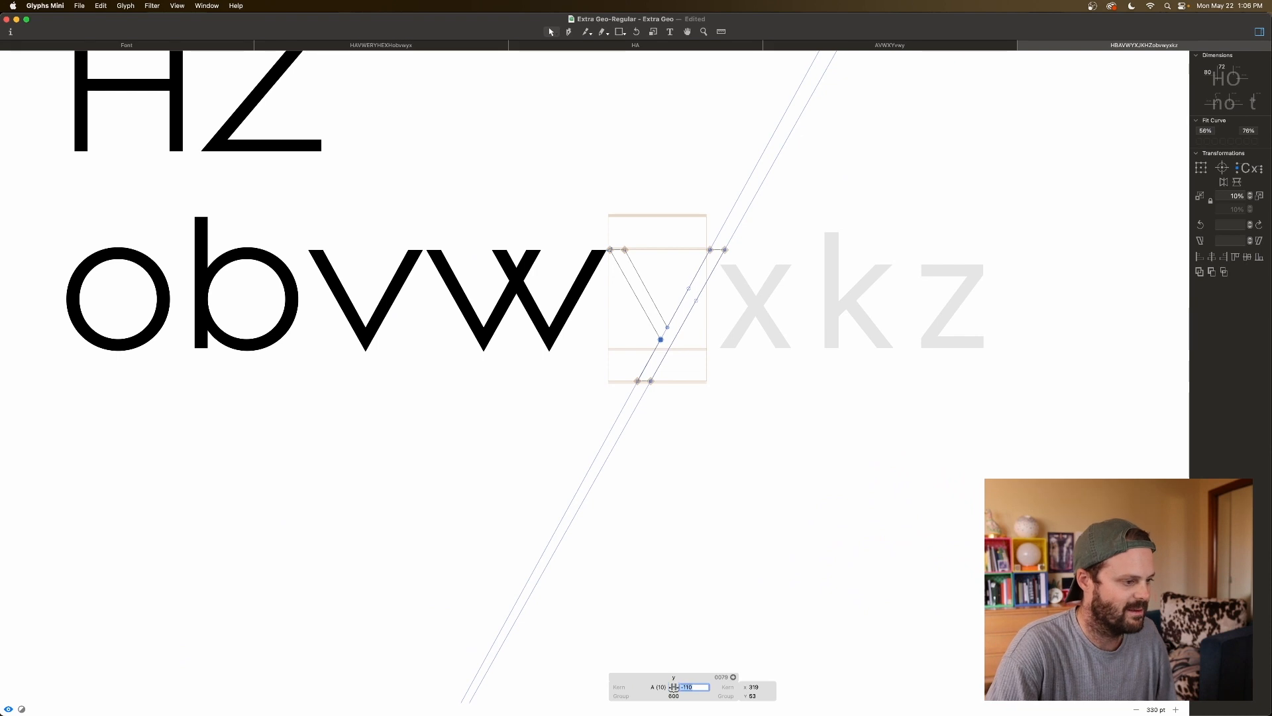
{"action": "key", "text": "Return"}
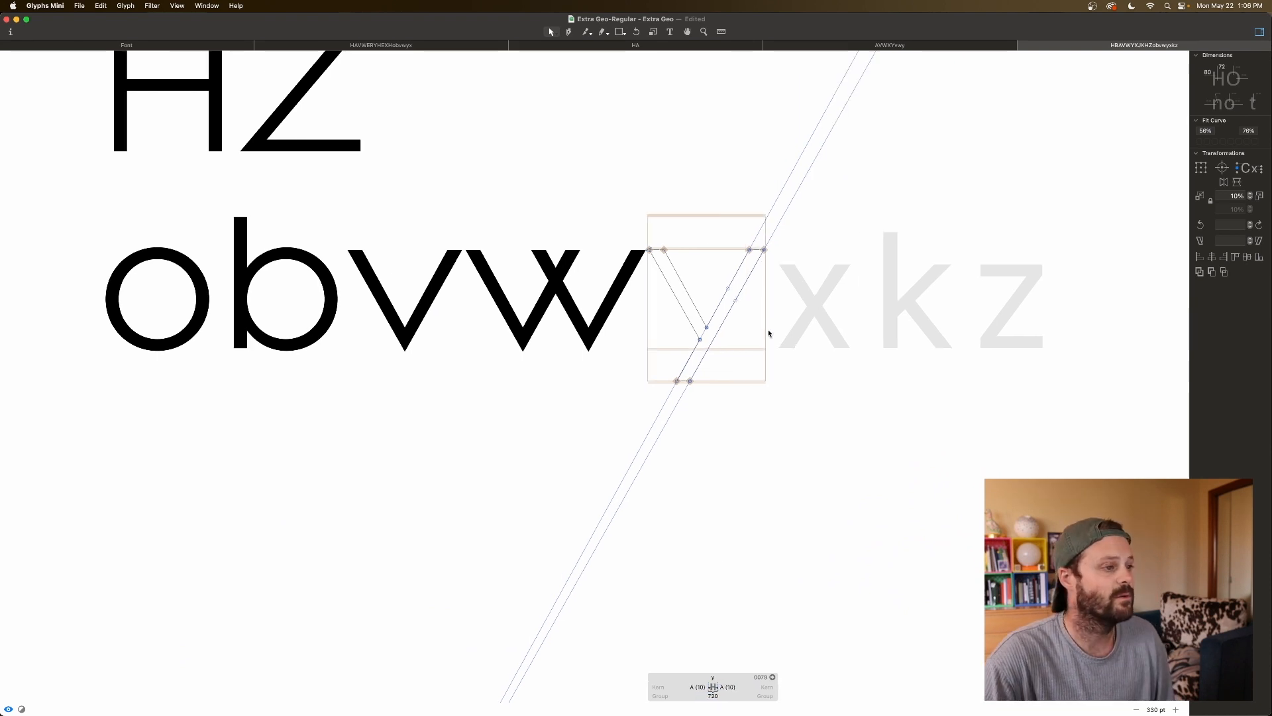
Step: Add the capital X as a component in the lowercase x glyph and decompose it into editable outlines
{"action": "double_click", "coordinate": [818, 327]}
{"action": "right_click", "coordinate": [817, 325]}
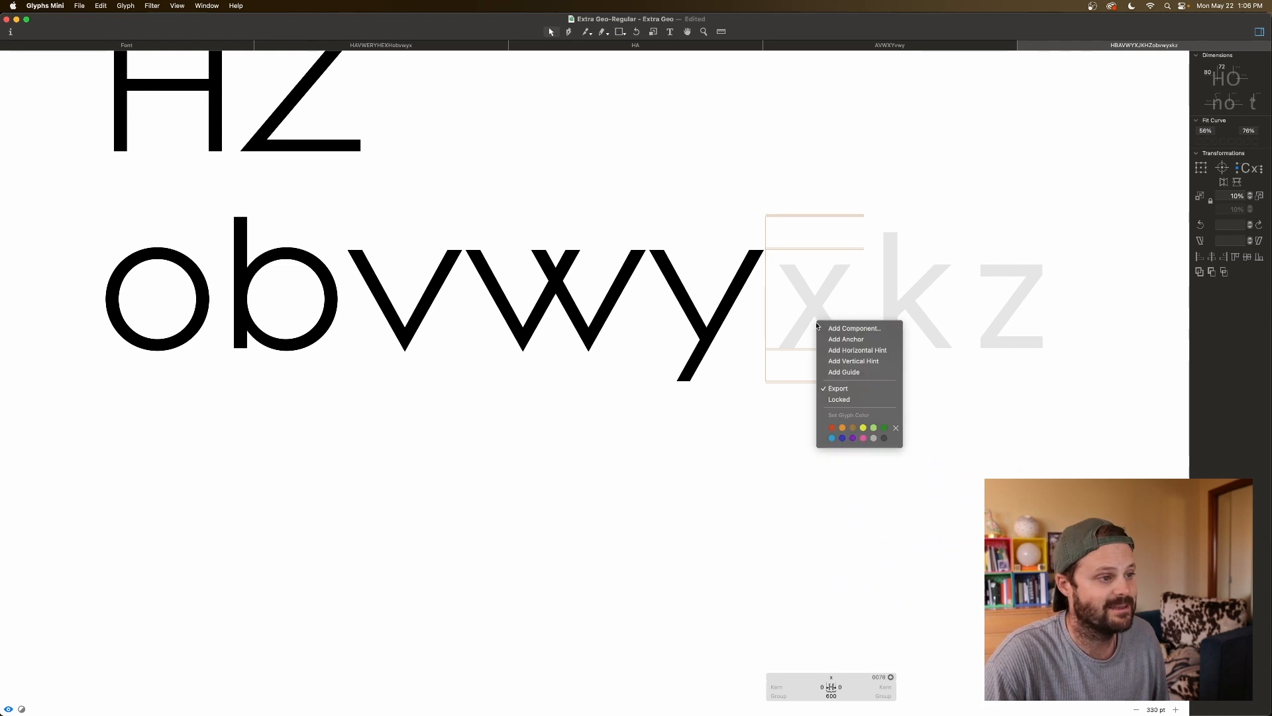
{"action": "left_click", "coordinate": [826, 327]}
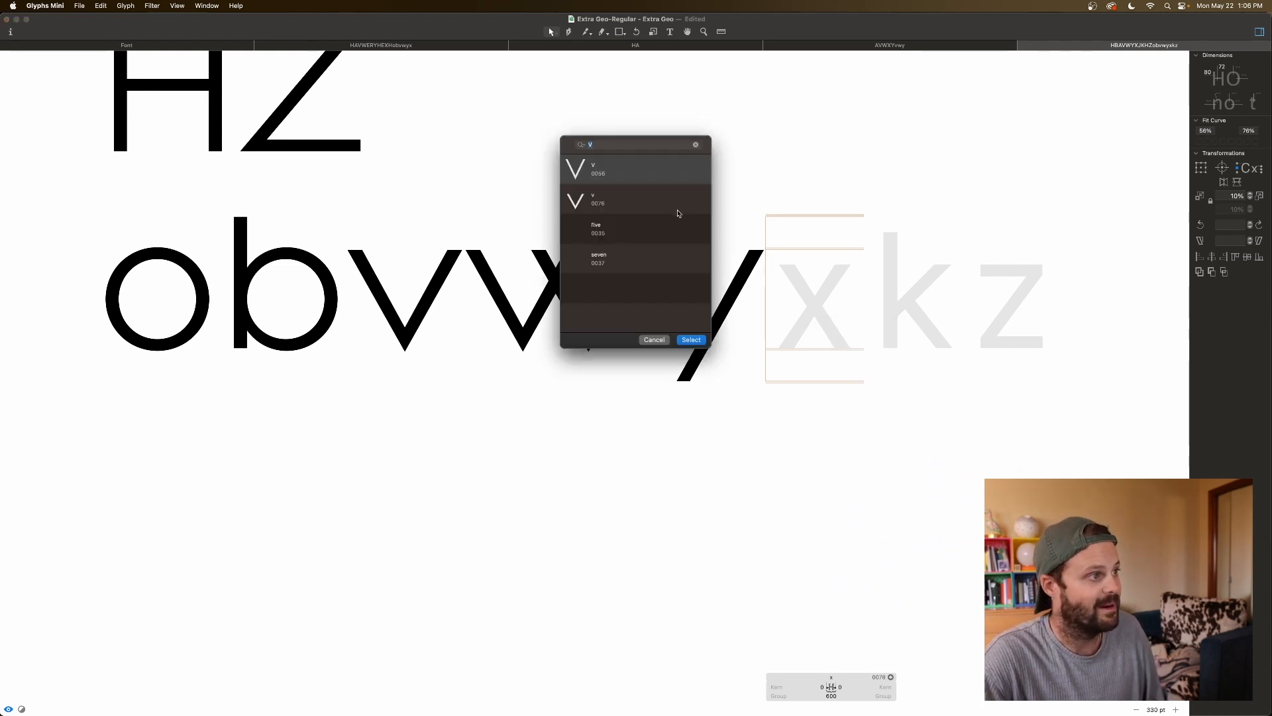
{"action": "type", "text": "x"}
{"action": "left_click", "coordinate": [621, 176]}
{"action": "double_click", "coordinate": [621, 179]}
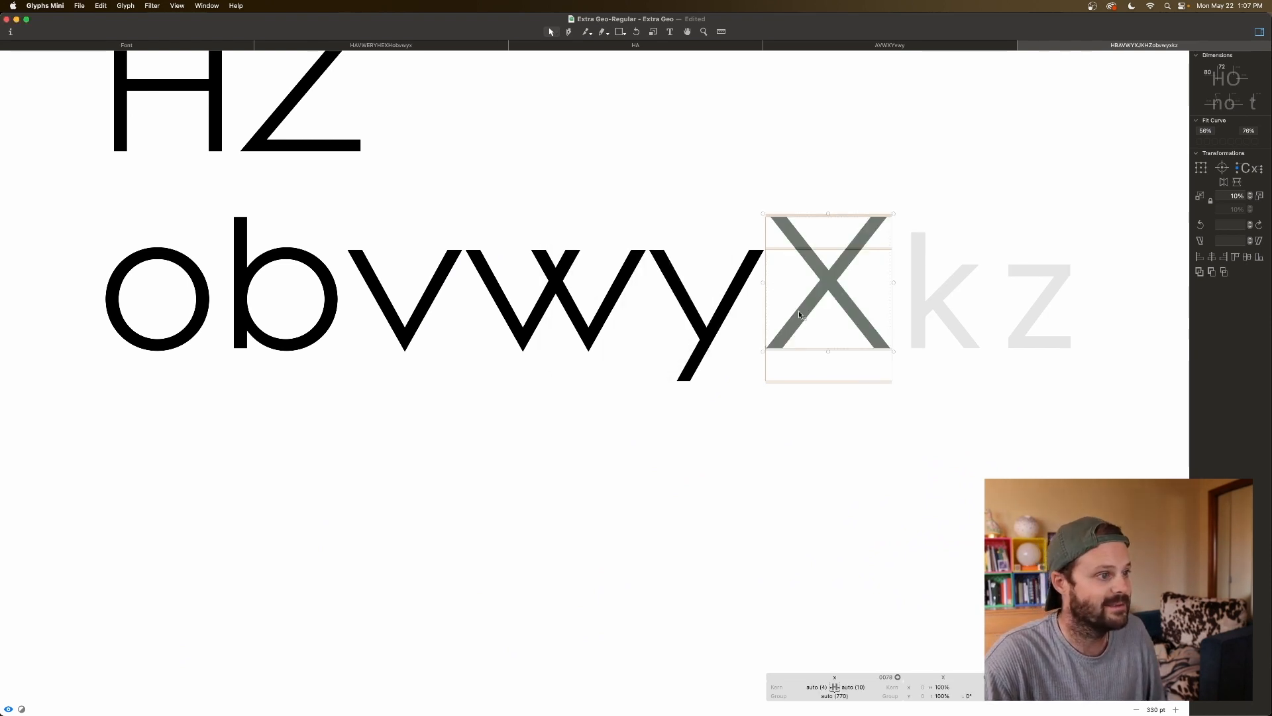
{"action": "right_click", "coordinate": [811, 325]}
{"action": "left_click", "coordinate": [811, 325]}
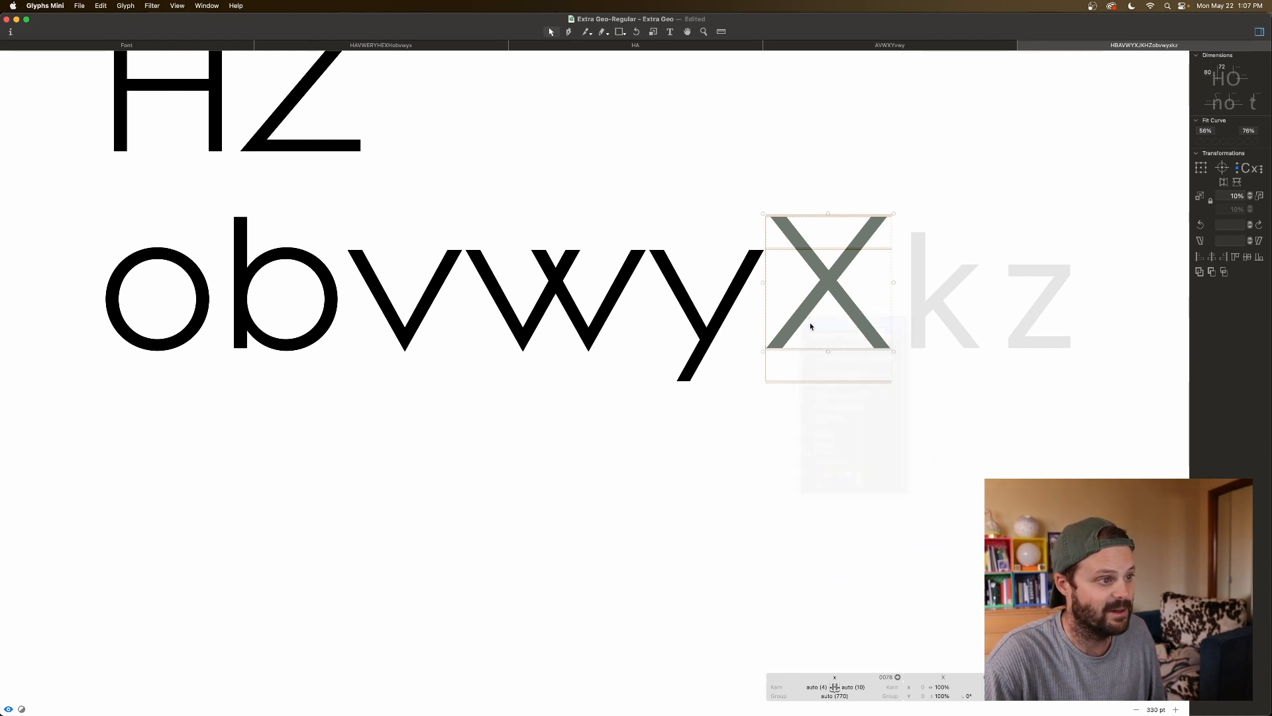
Step: Lower the top nodes of the pasted-in X outline to the x-height at y 600
{"action": "left_click_drag", "start_coordinate": [907, 195], "coordinate": [747, 250]}
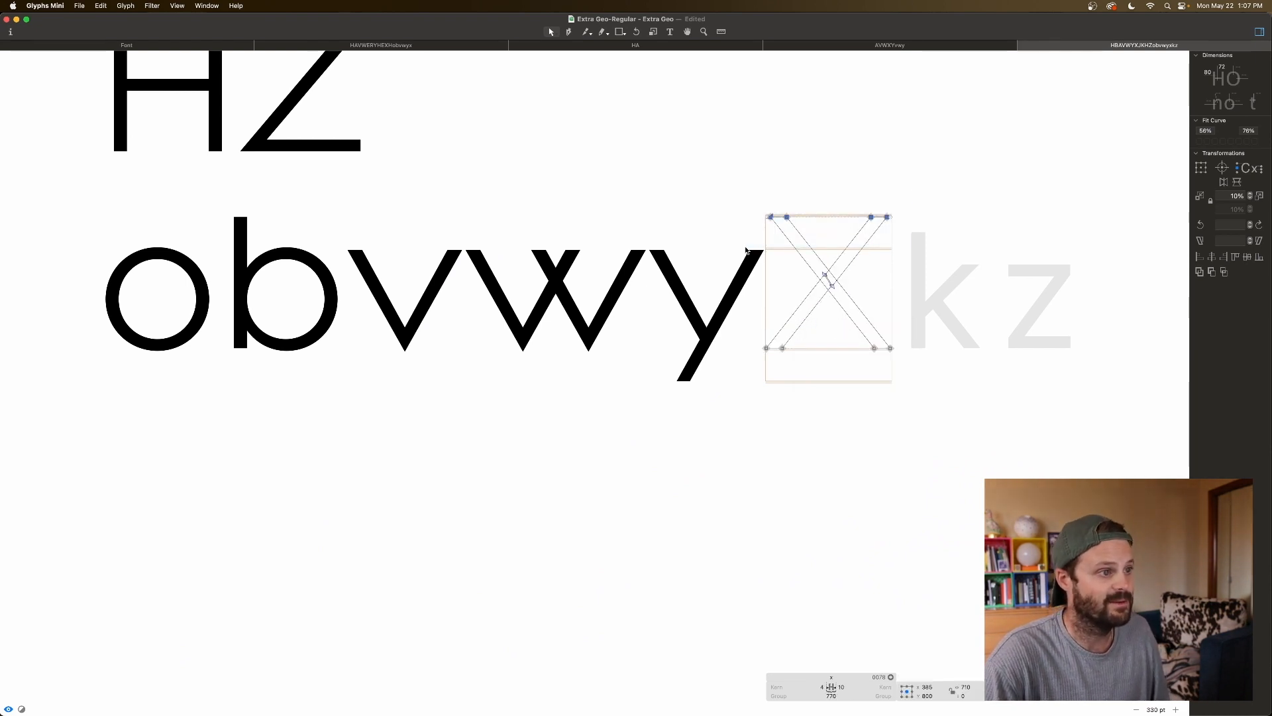
{"action": "key", "text": "super+Down"}
{"action": "key", "text": "super+Down"}
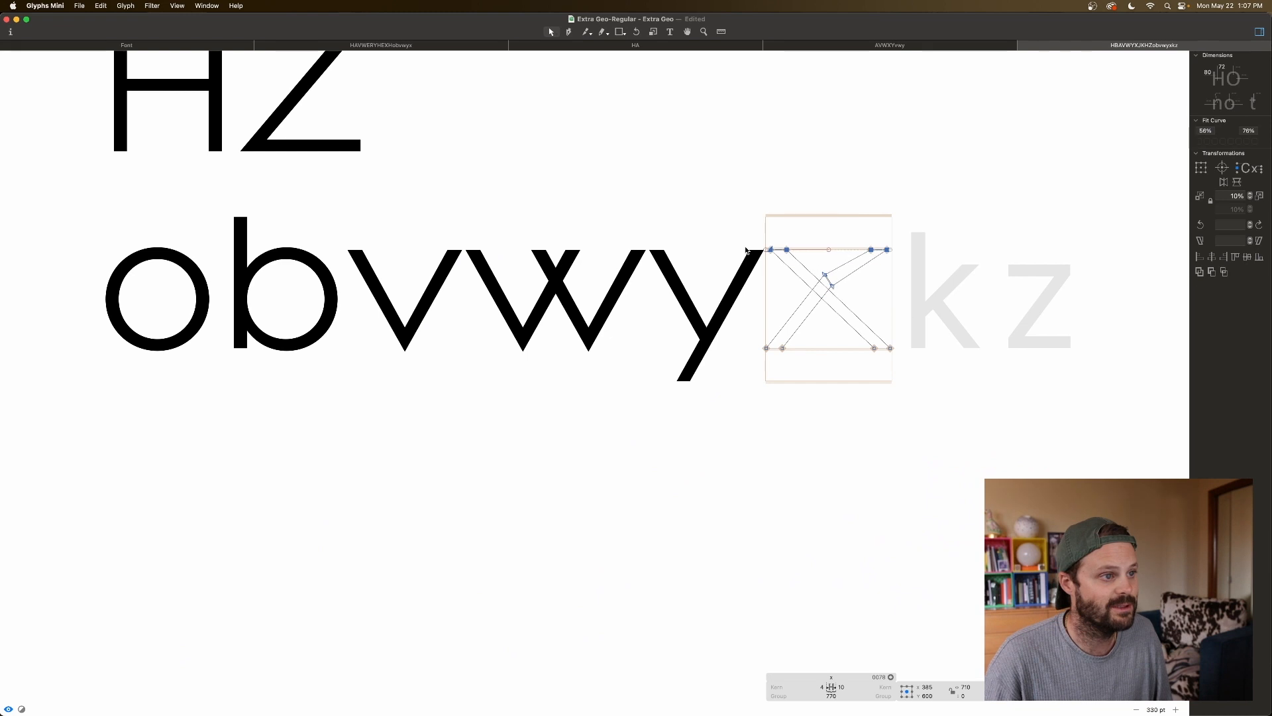
Step: Delete the x's rising diagonal pieces and keep only the full stroke running from upper left to lower right
{"action": "left_click_drag", "start_coordinate": [819, 265], "coordinate": [848, 286]}
{"action": "left_click", "coordinate": [849, 282]}
{"action": "double_click", "coordinate": [843, 279]}
{"action": "key", "text": "Delete"}
{"action": "double_click", "coordinate": [814, 309]}
{"action": "key", "text": "Delete"}
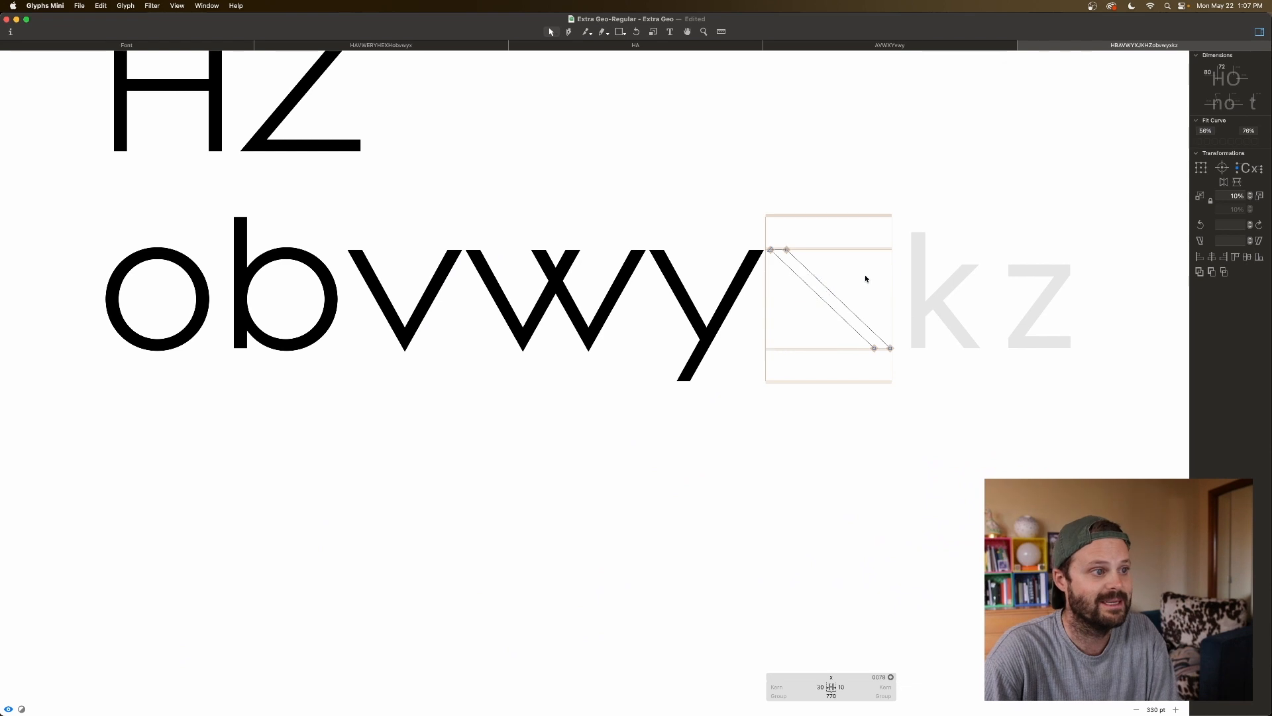
Step: Duplicate the x's remaining diagonal in place and flip the copy horizontally to form the crossing stroke
{"action": "double_click", "coordinate": [831, 294]}
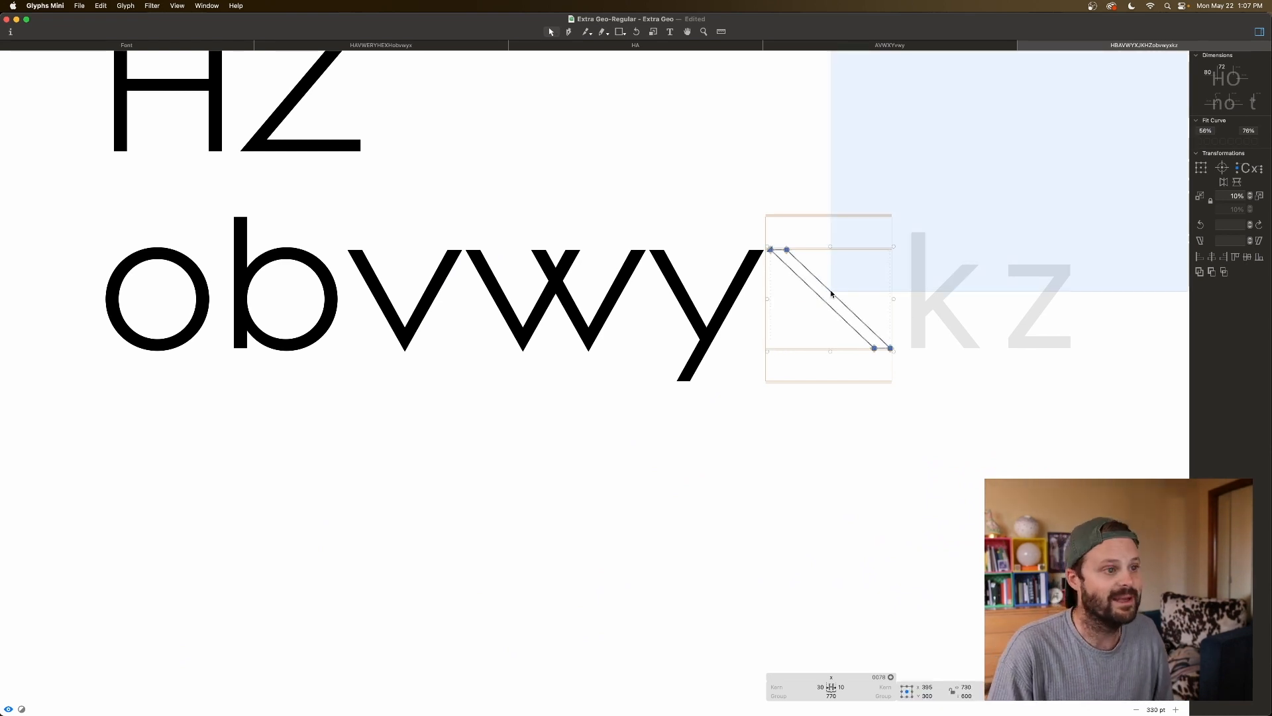
{"action": "left_click", "coordinate": [853, 303]}
{"action": "double_click", "coordinate": [847, 309]}
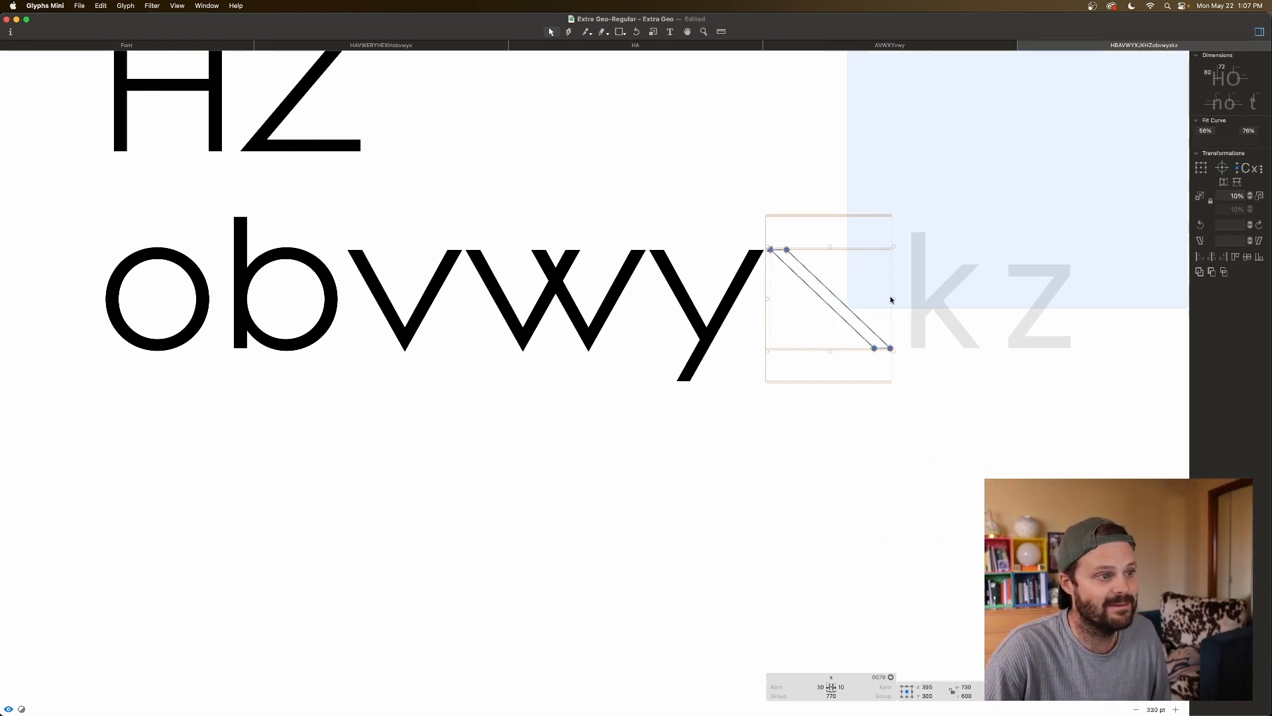
{"action": "key", "text": "super+c"}
{"action": "key", "text": "super+v"}
{"action": "left_click", "coordinate": [1224, 182]}
{"action": "key", "text": "space"}
Step: Narrow the x by shifting all its right-side nodes 100 units inward, and select the whole outline to check its width
{"action": "left_click_drag", "start_coordinate": [938, 229], "coordinate": [842, 388]}
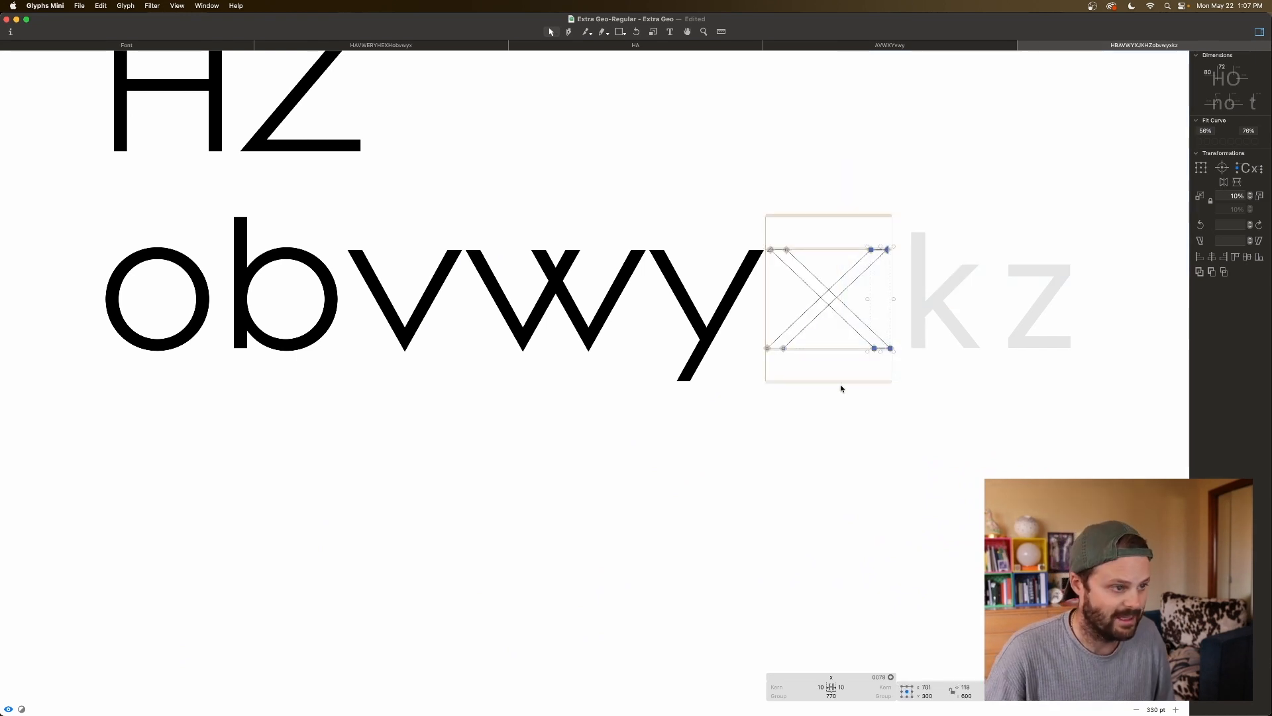
{"action": "key", "text": "super+Left"}
{"action": "key", "text": "space"}
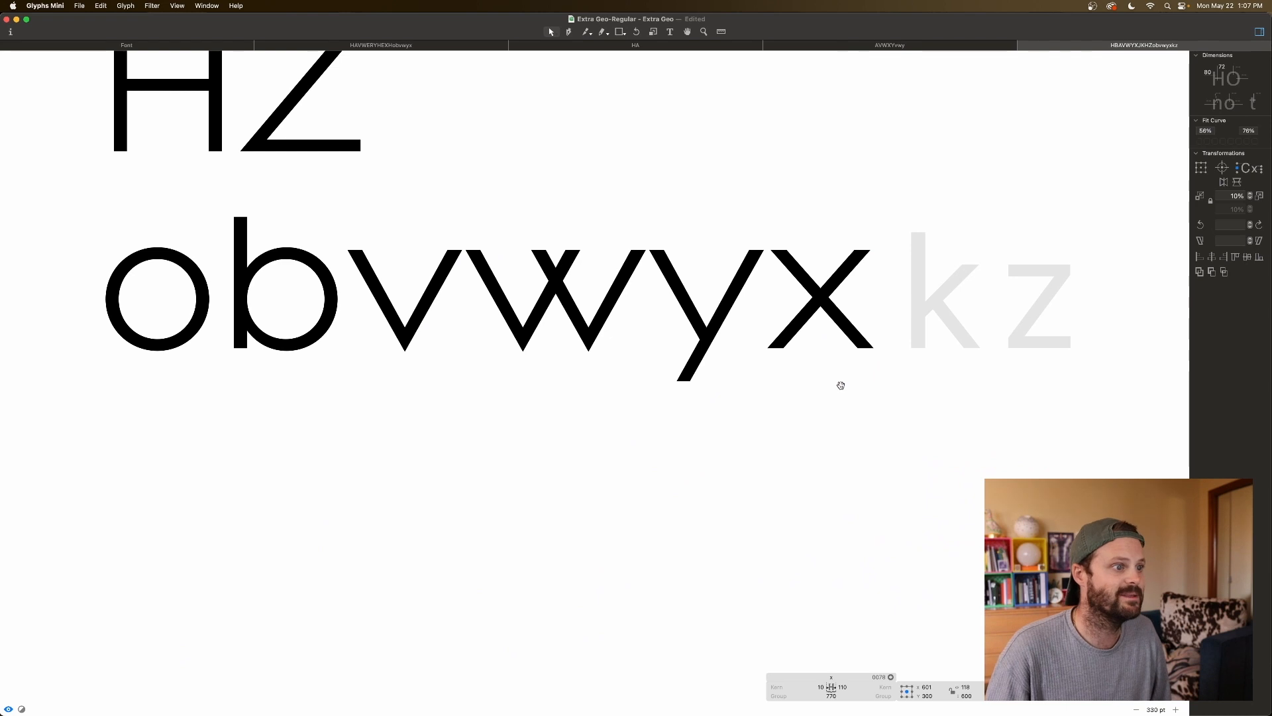
{"action": "key", "text": "super+a"}
{"action": "scroll", "coordinate": [855, 325], "scroll_direction": "down", "scroll_amount": 2}
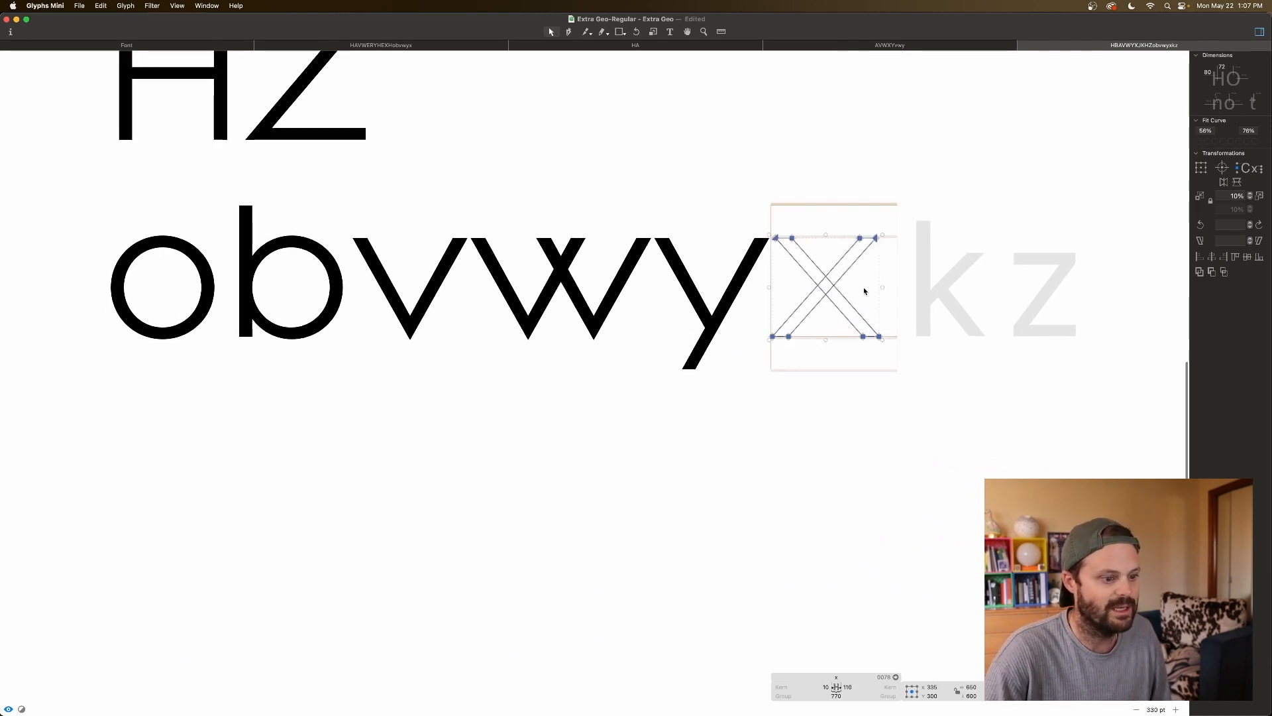
{"action": "scroll", "coordinate": [864, 292], "scroll_direction": "left", "scroll_amount": 3}
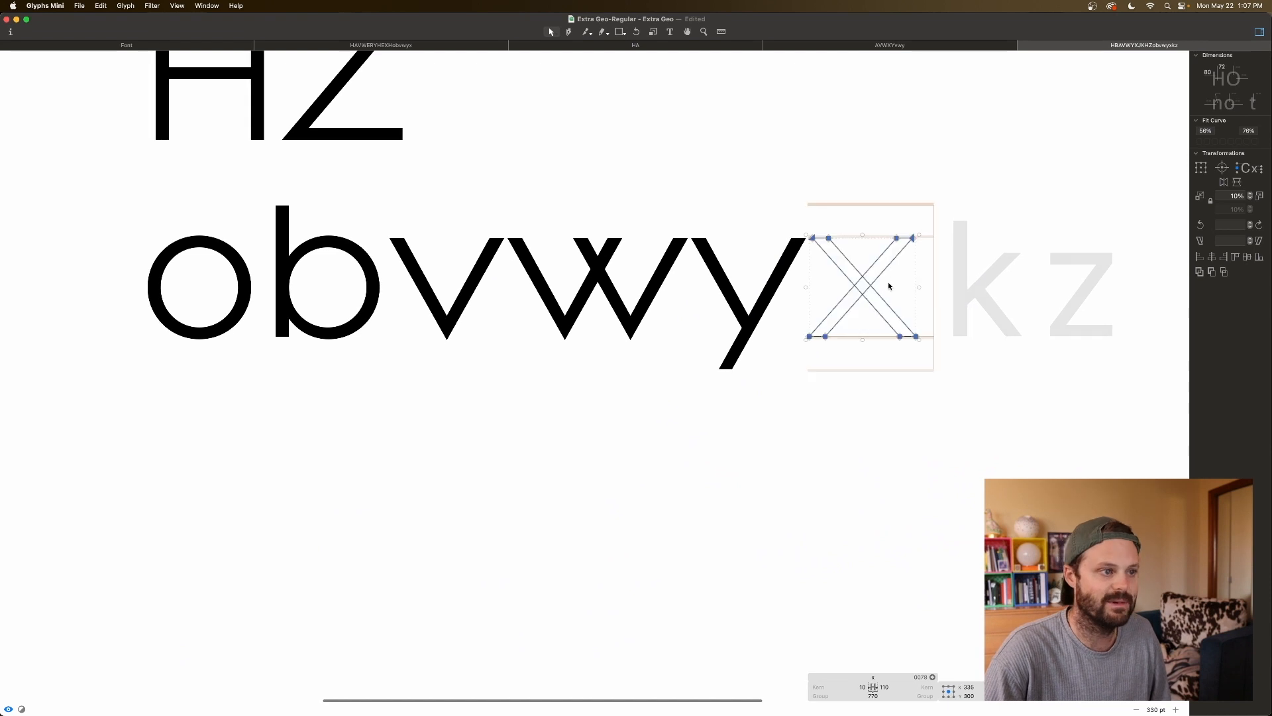
Step: Measure the x's diagonal thickness, and thicken both strokes slightly by nudging the inner top and bottom node pairs toward the centre
{"action": "key", "text": "l"}
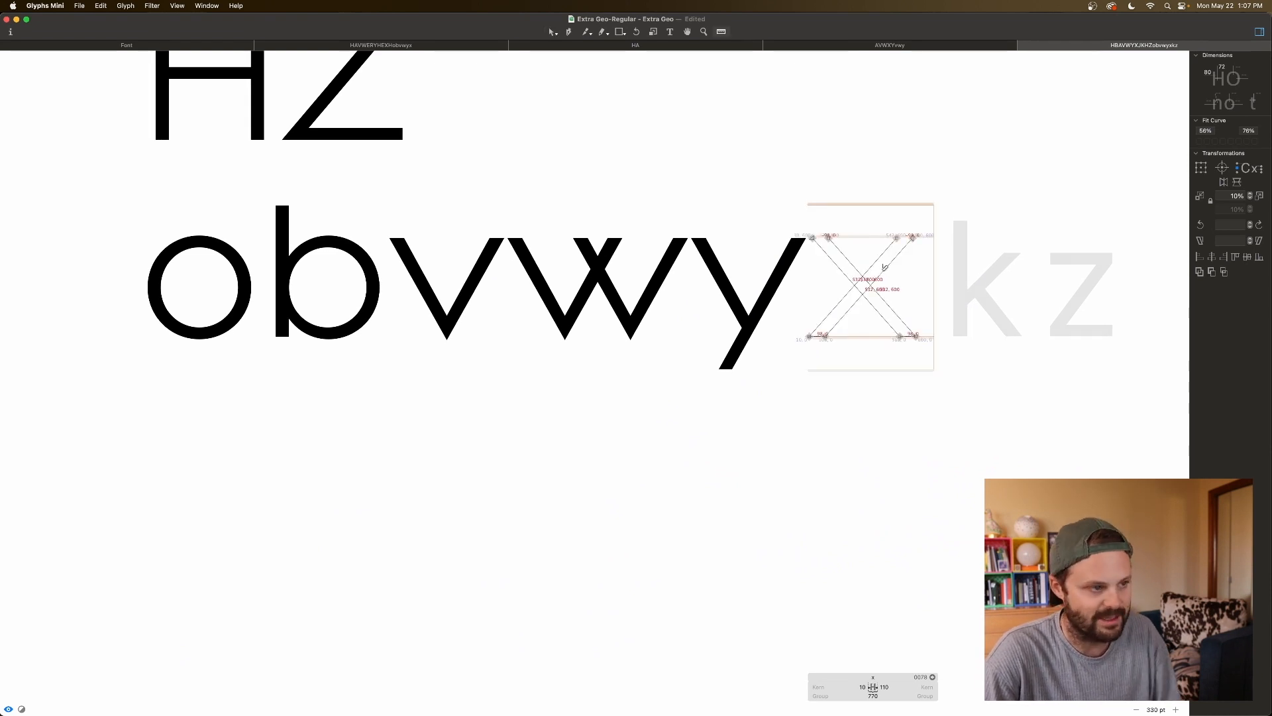
{"action": "left_click_drag", "start_coordinate": [898, 303], "coordinate": [862, 330]}
{"action": "key", "text": "v"}
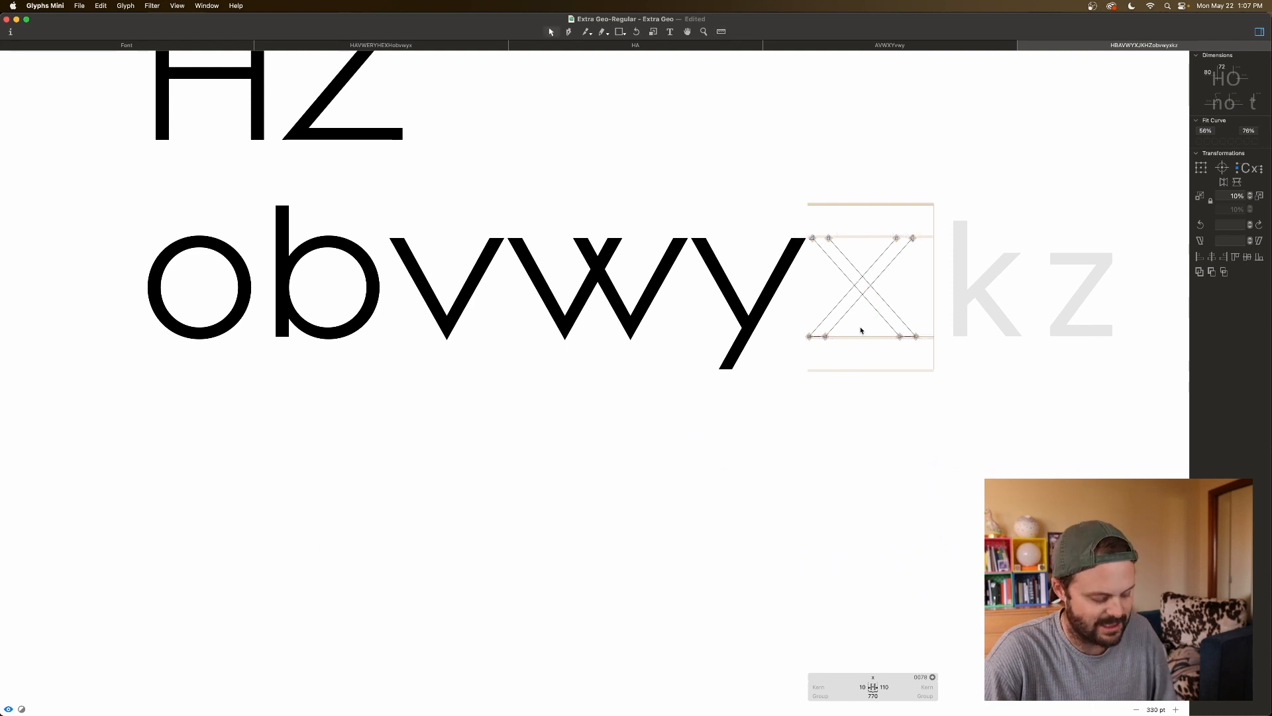
{"action": "left_click", "coordinate": [913, 238]}
{"action": "left_click", "coordinate": [917, 337], "text": "shift"}
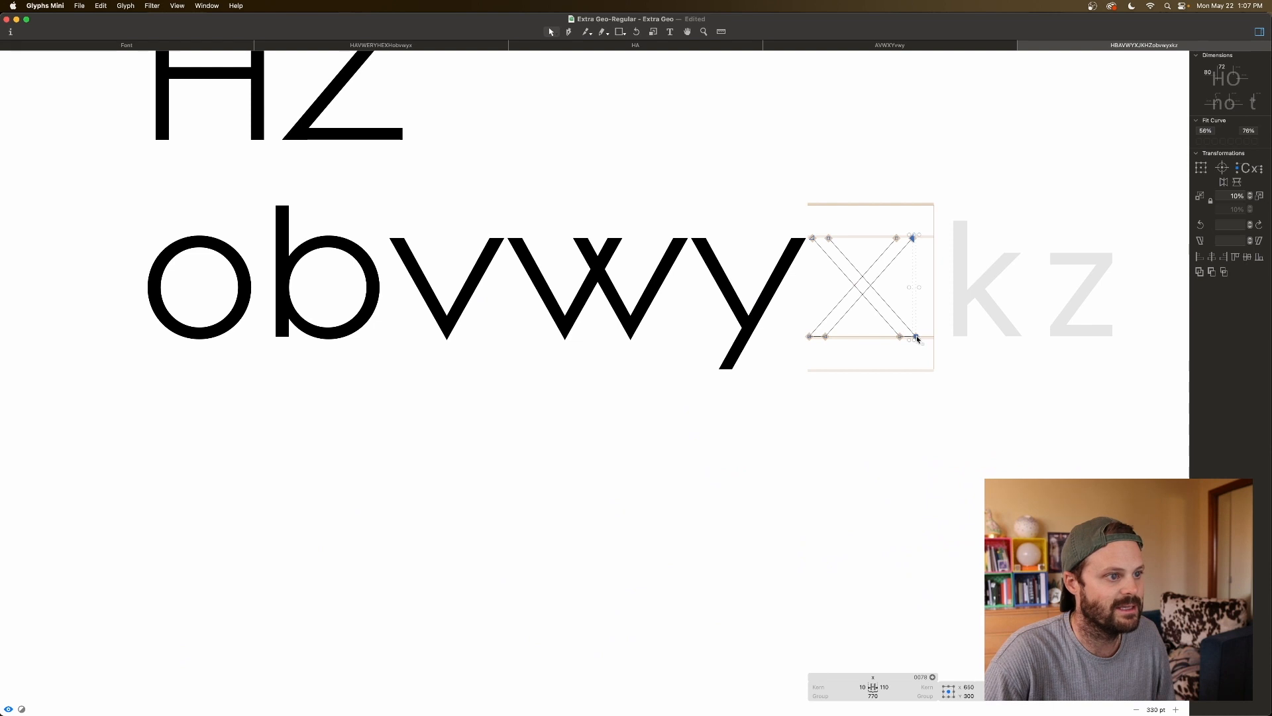
{"action": "left_click", "coordinate": [929, 318]}
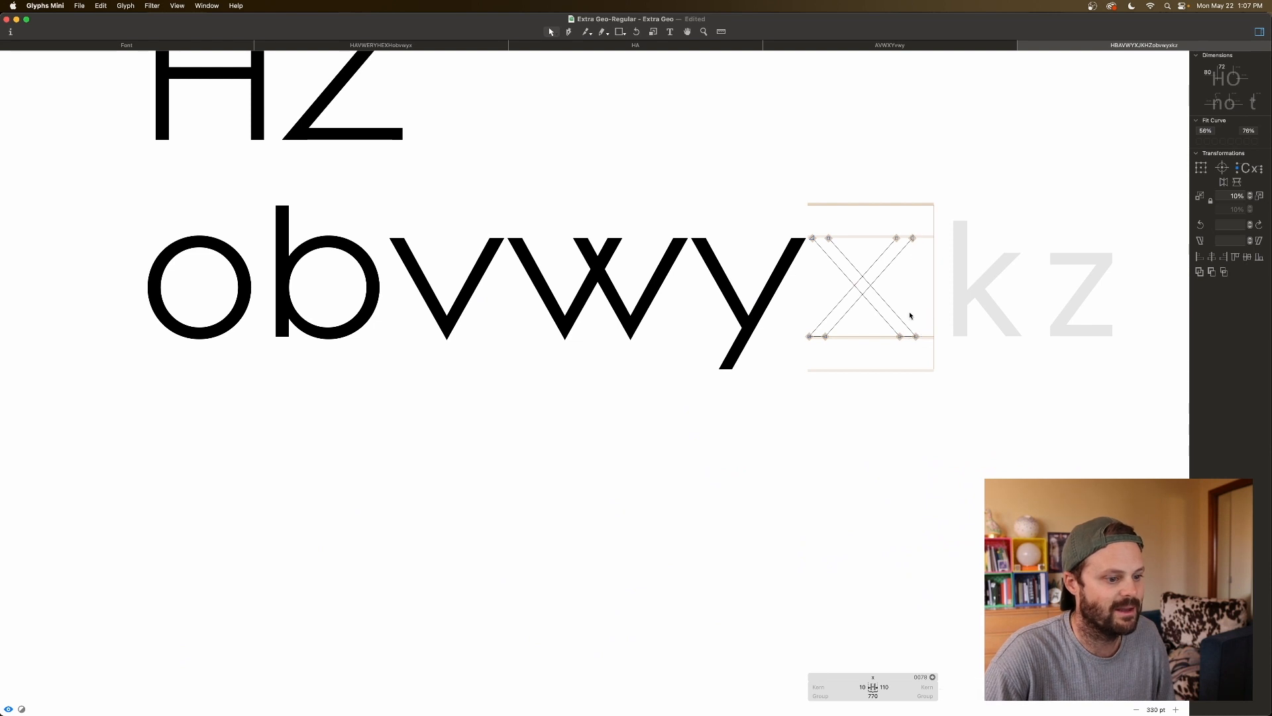
{"action": "left_click", "coordinate": [897, 238]}
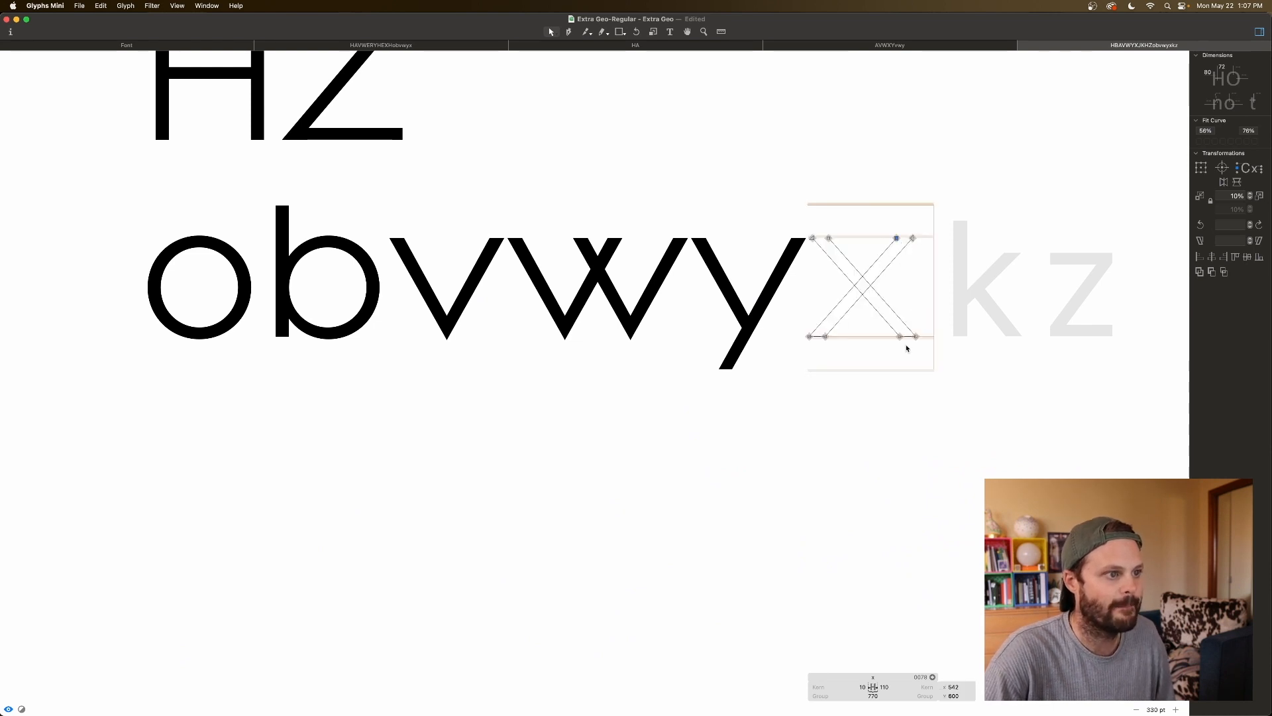
{"action": "left_click", "coordinate": [900, 338], "text": "shift"}
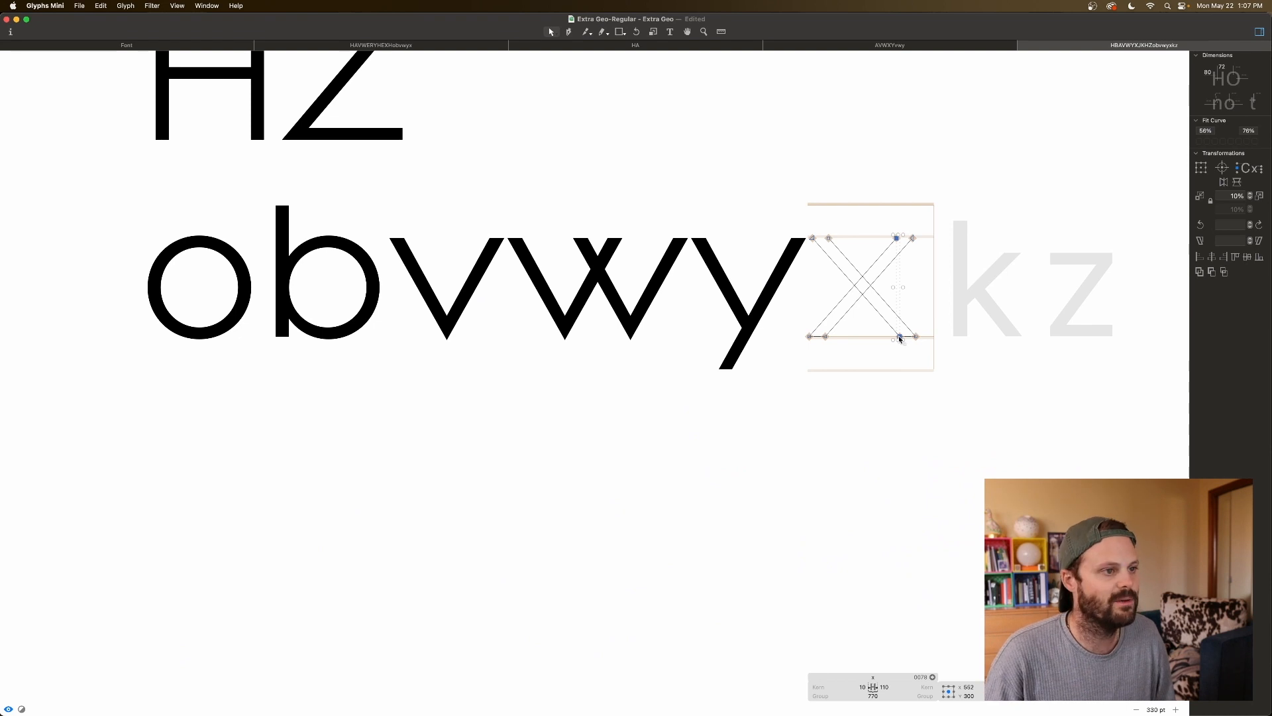
{"action": "left_click", "coordinate": [829, 238]}
{"action": "left_click", "coordinate": [826, 338], "text": "shift"}
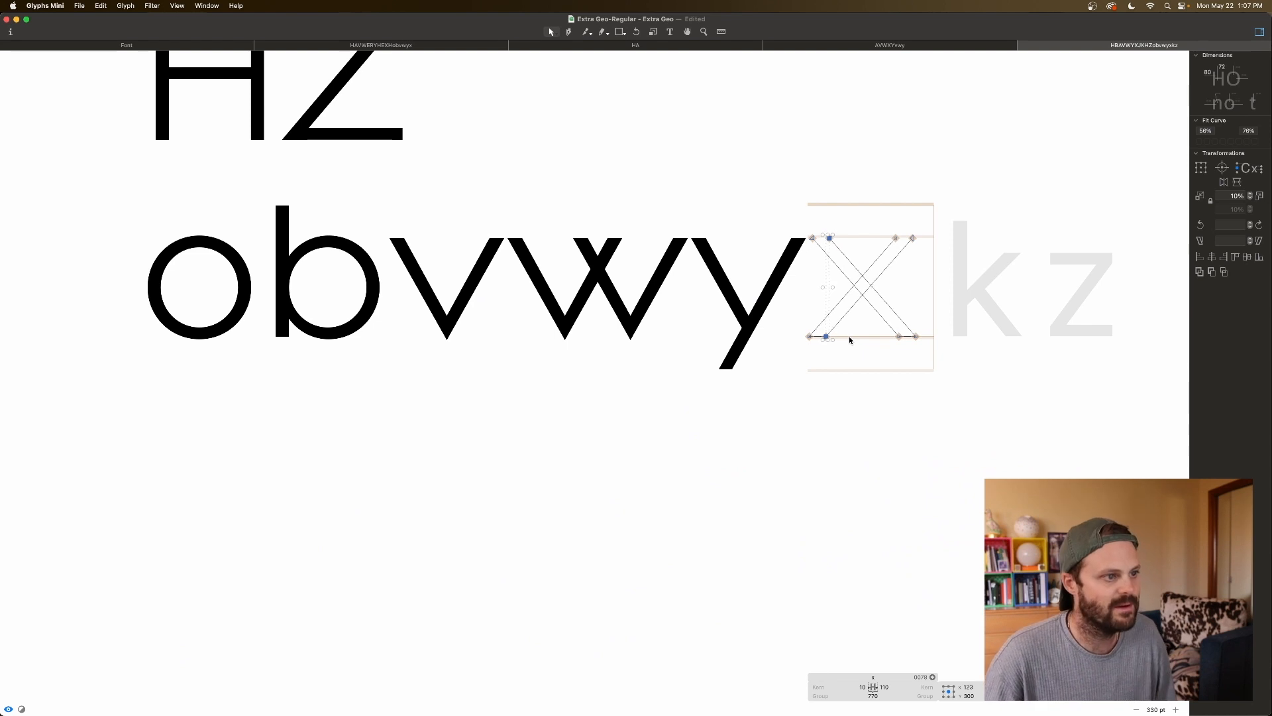
Step: Recheck the thickness of the x's diagonals near the crossing and preview the filled letter
{"action": "key", "text": "l"}
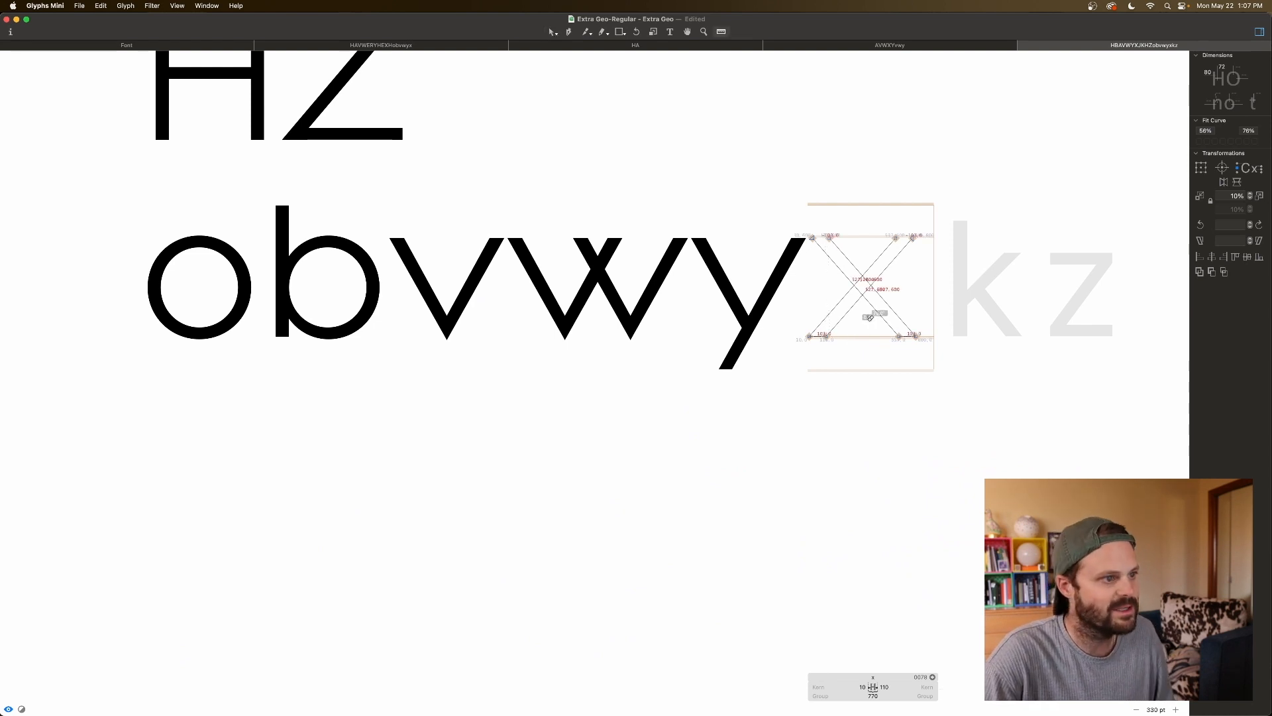
{"action": "key", "text": "space"}
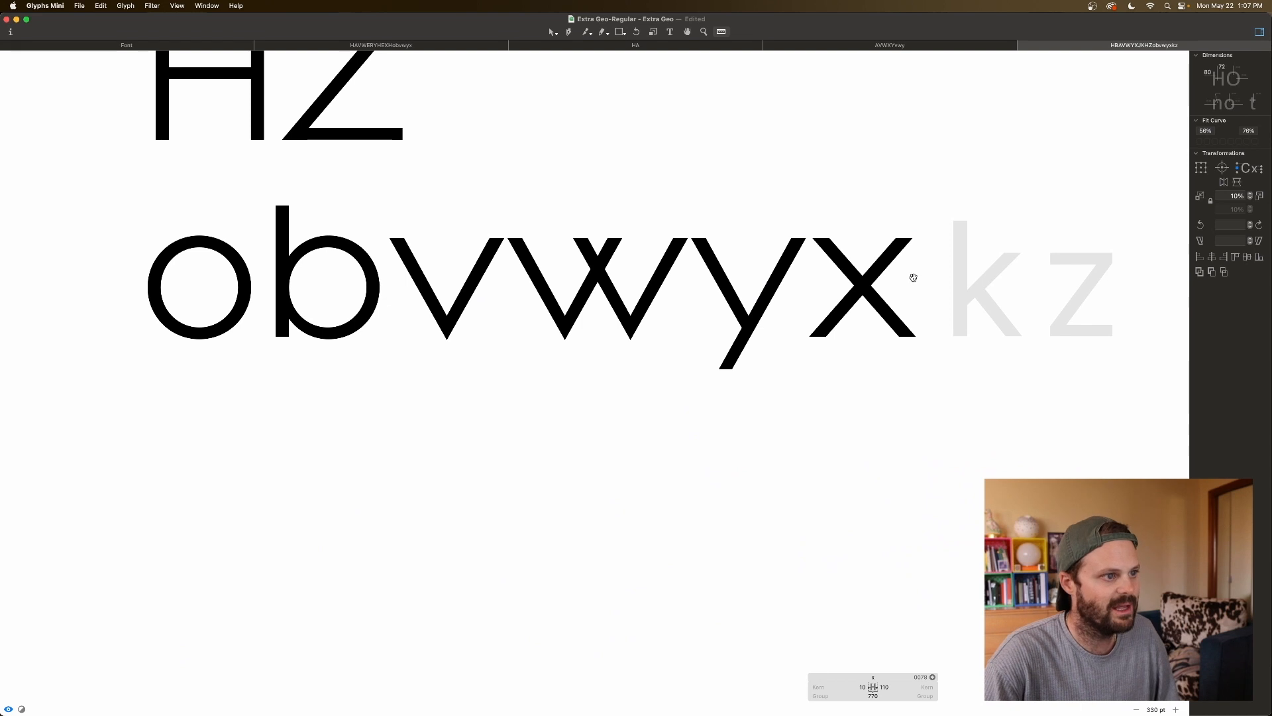
{"action": "key", "text": "space"}
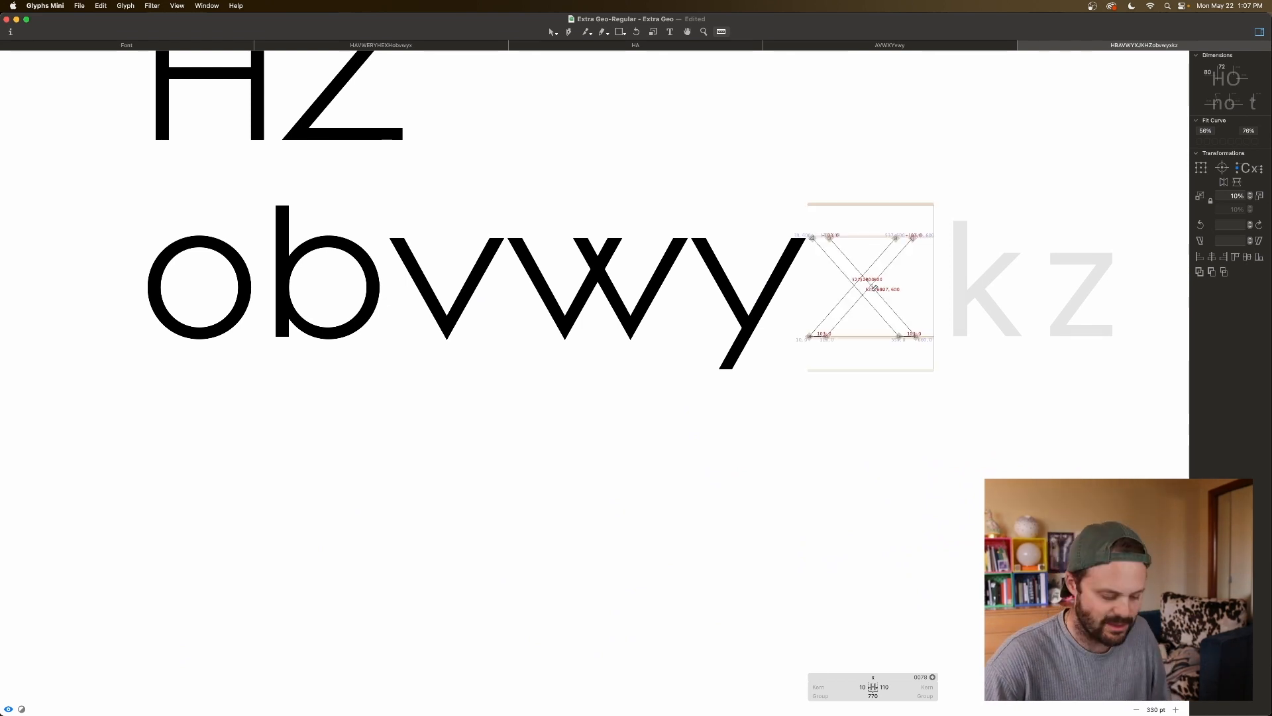
Step: Cut the x's rising diagonal where the strokes cross, and shift its lower-left piece 3 units left for optical alignment
{"action": "key", "text": "super+plus"}
{"action": "key", "text": "super+plus"}
{"action": "scroll", "coordinate": [860, 290], "scroll_direction": "right", "scroll_amount": 5}
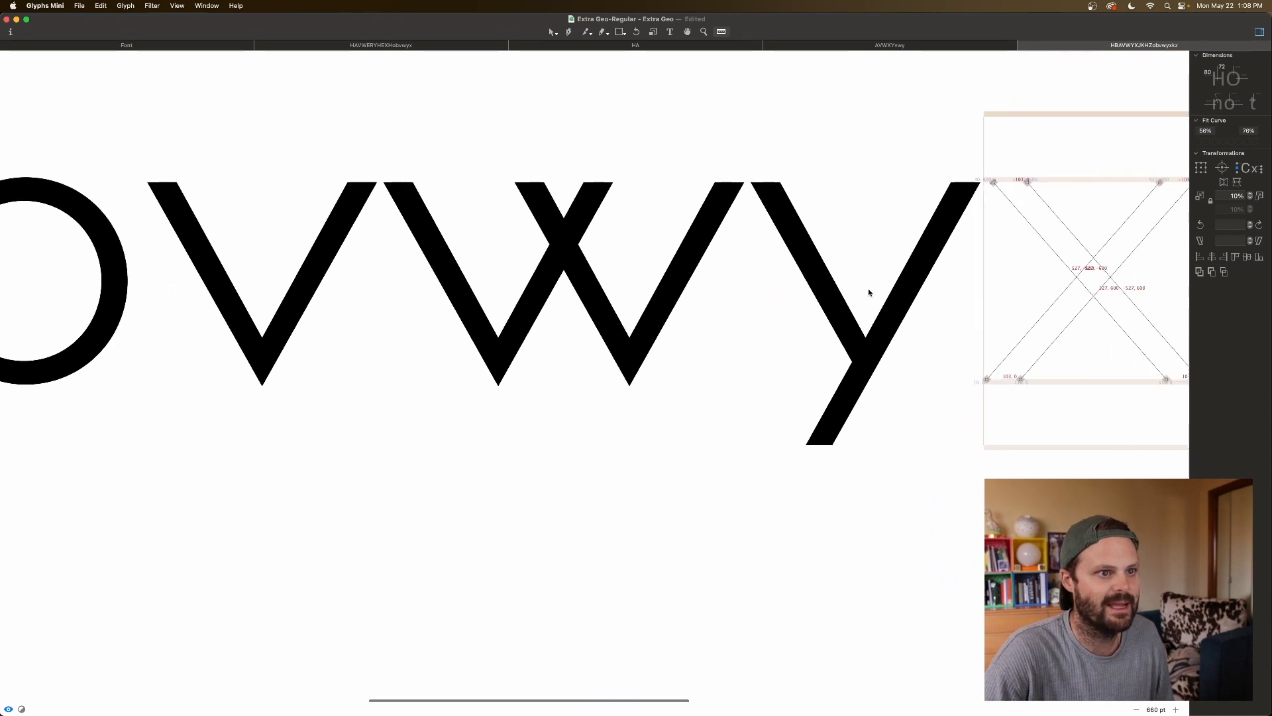
{"action": "key", "text": "e"}
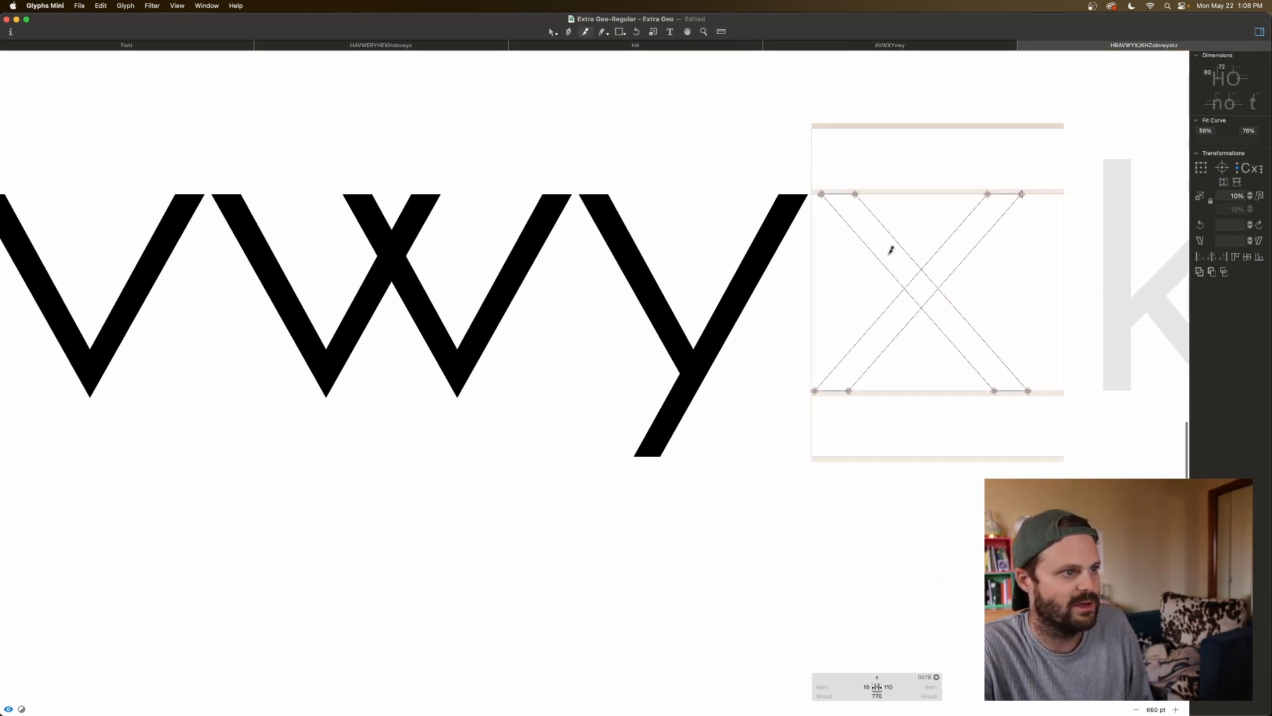
{"action": "left_click_drag", "start_coordinate": [908, 270], "coordinate": [952, 307]}
{"action": "key", "text": "v"}
{"action": "key", "text": "space"}
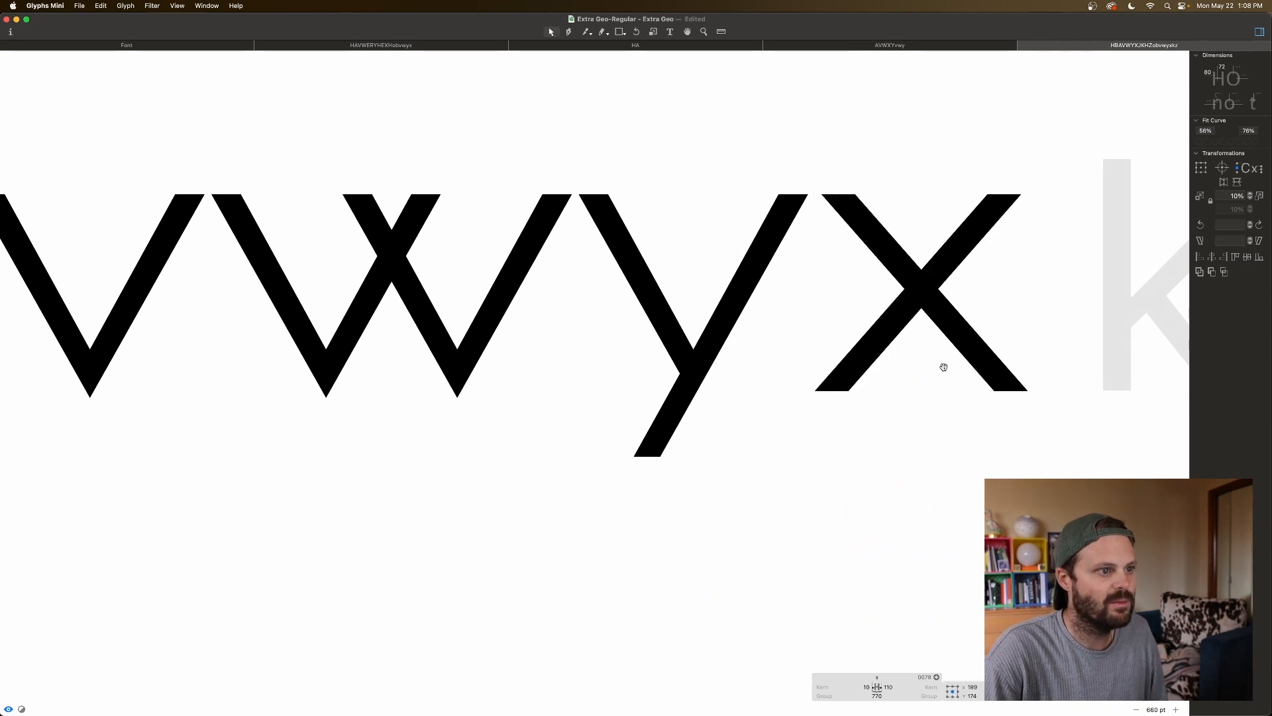
{"action": "key", "text": "Left"}
{"action": "key", "text": "Left"}
{"action": "key", "text": "Left"}
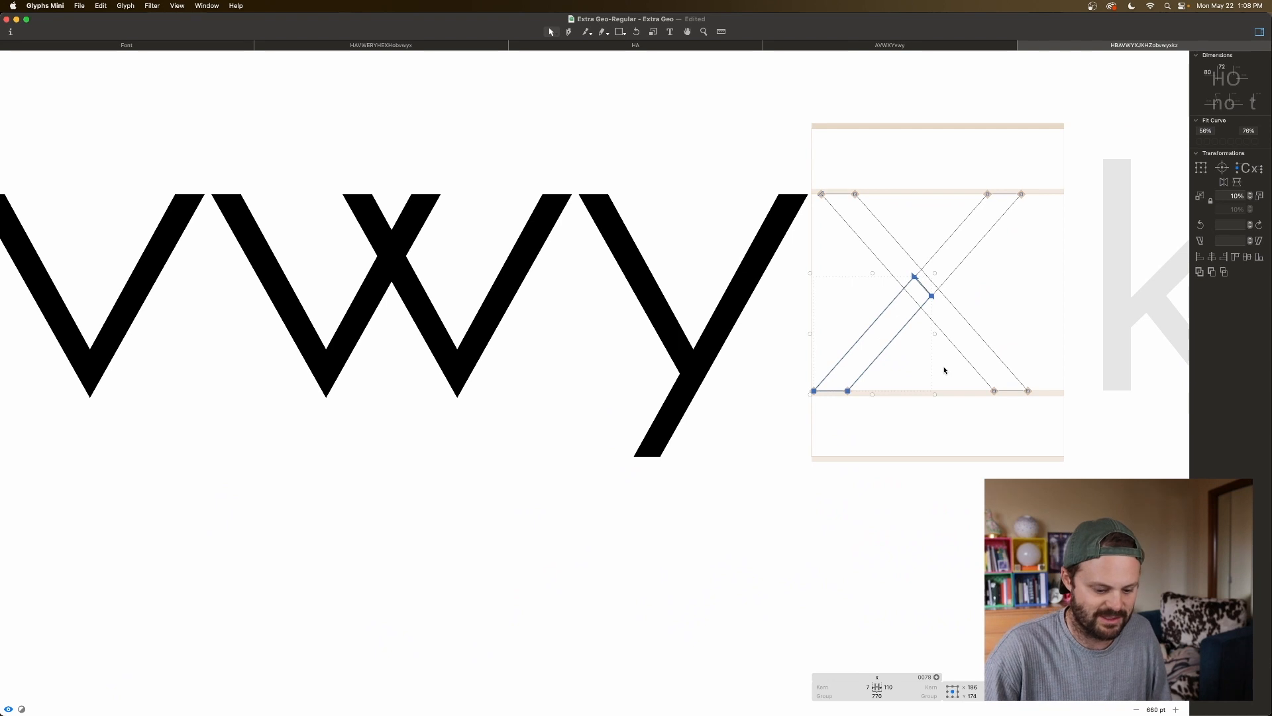
Step: Link both side bearings of the x to those of A and review its spacing in the text
{"action": "key", "text": "super+minus"}
{"action": "key", "text": "super+minus"}
{"action": "key", "text": "super+minus"}
{"action": "key", "text": "super+minus"}
{"action": "key", "text": "super+minus"}
{"action": "key", "text": "space"}
{"action": "left_click", "coordinate": [702, 686]}
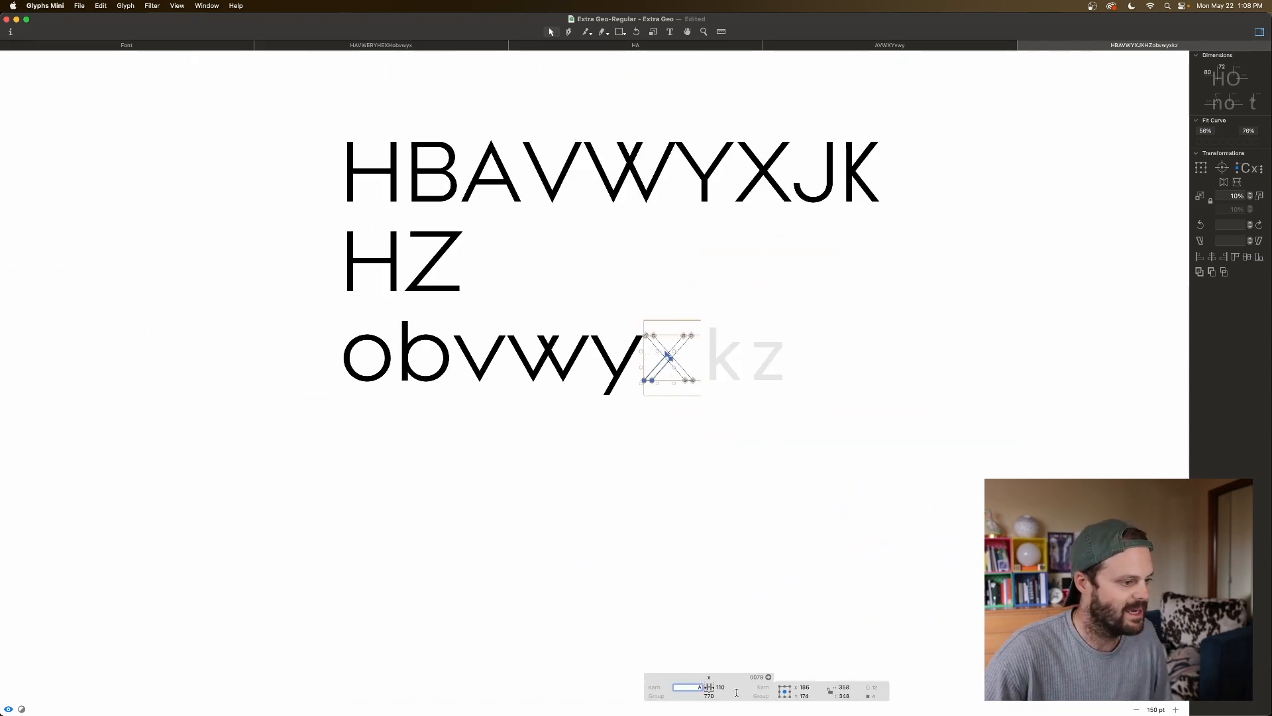
{"action": "type", "text": "A"}
{"action": "left_click", "coordinate": [718, 687]}
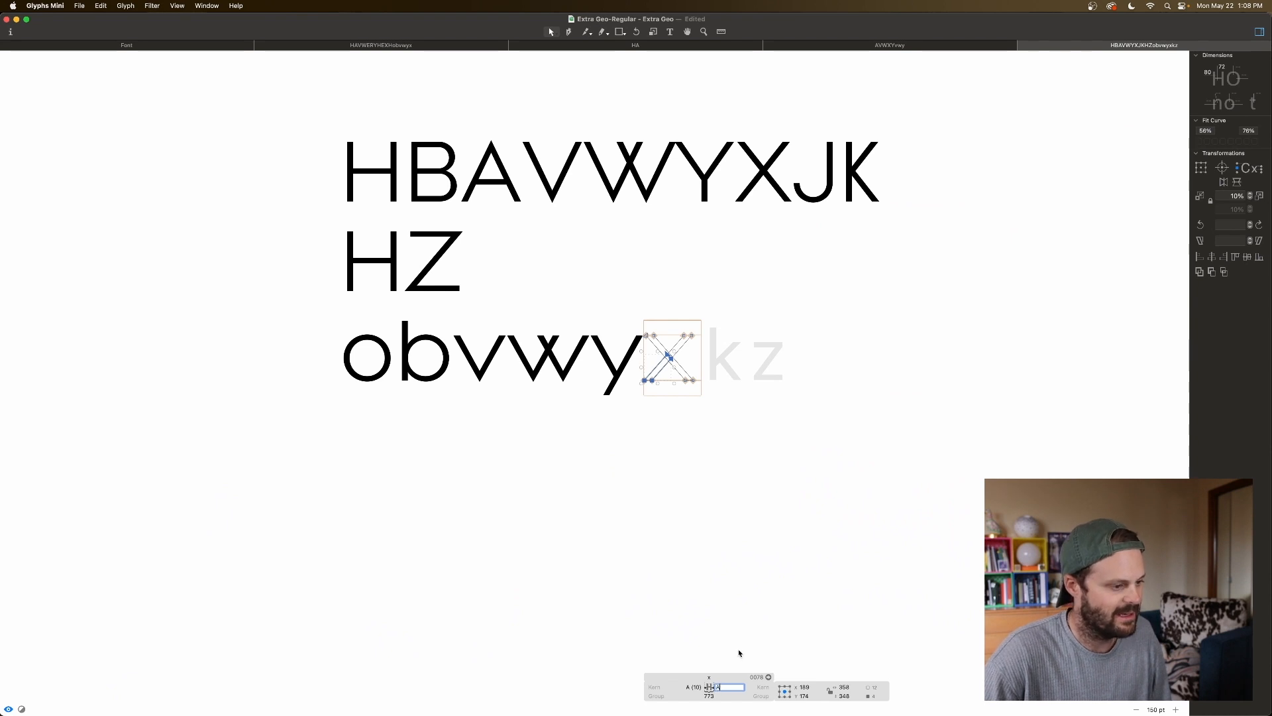
{"action": "key", "text": "Return"}
{"action": "key", "text": "Escape"}
{"action": "scroll", "coordinate": [686, 395], "scroll_direction": "left", "scroll_amount": 5}
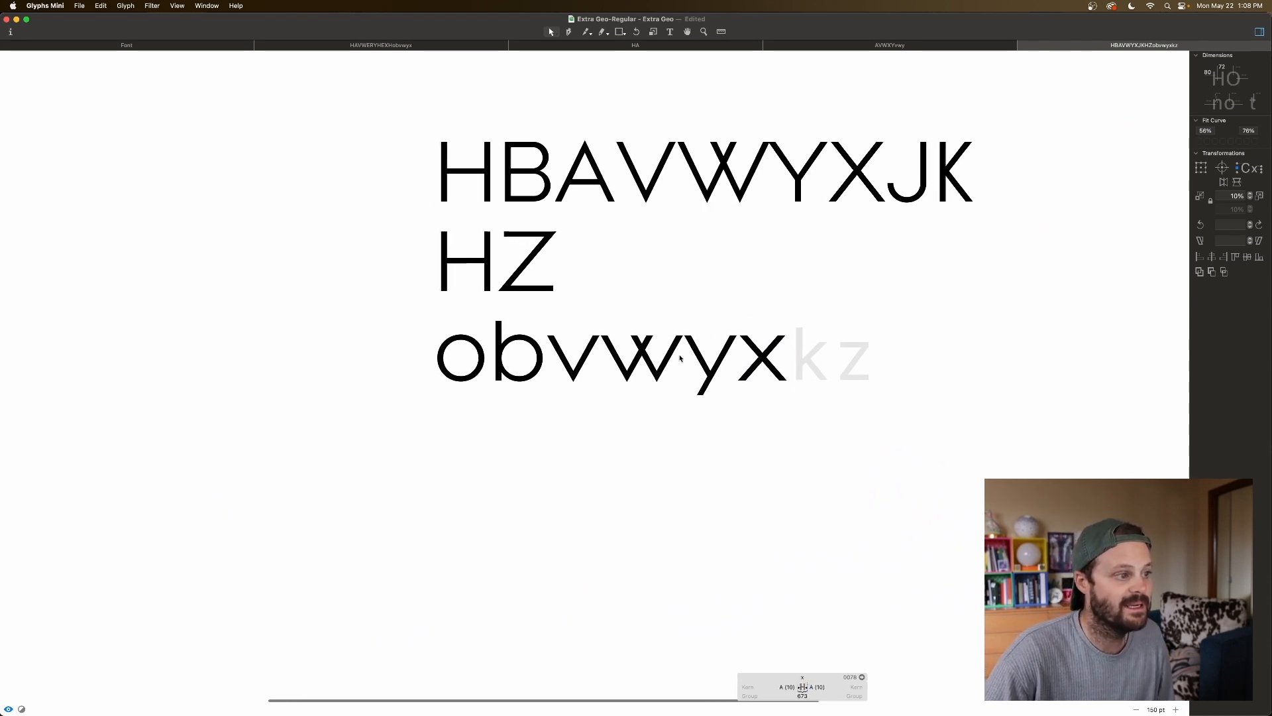
{"action": "scroll", "coordinate": [843, 393], "scroll_direction": "left", "scroll_amount": 1}
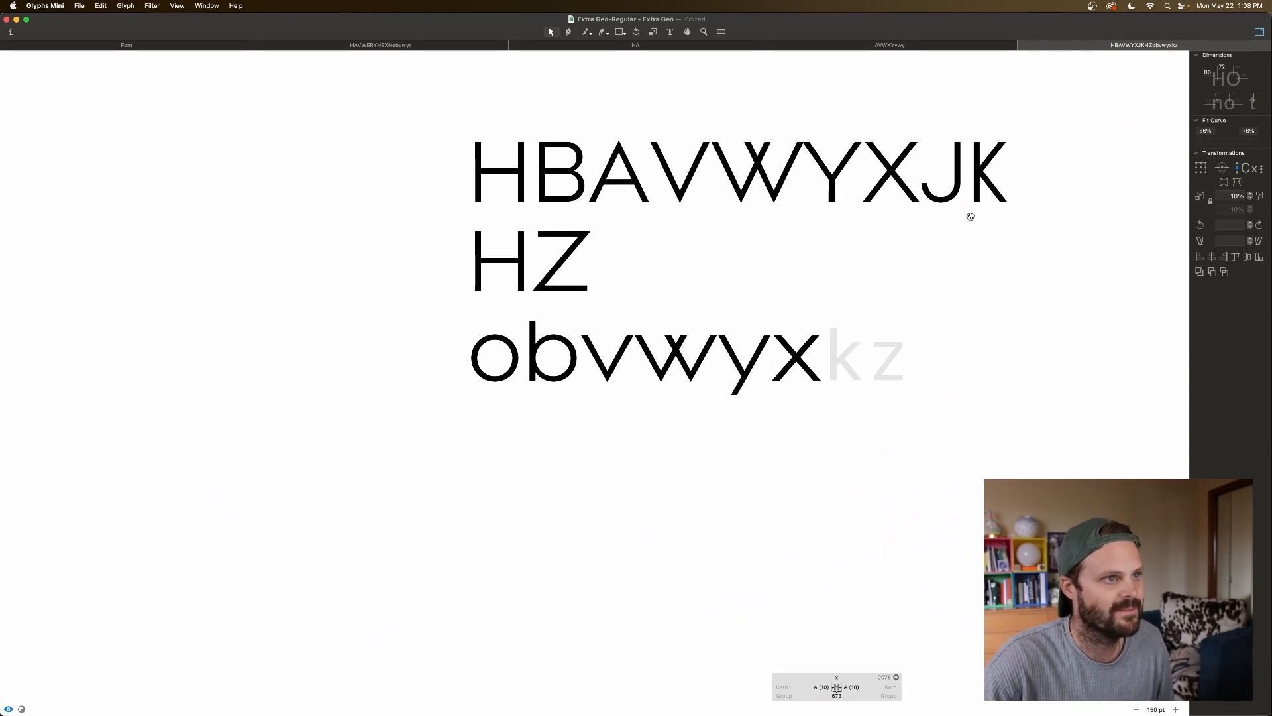
Step: Copy the capital K's outline into the empty lowercase k
{"action": "double_click", "coordinate": [991, 177]}
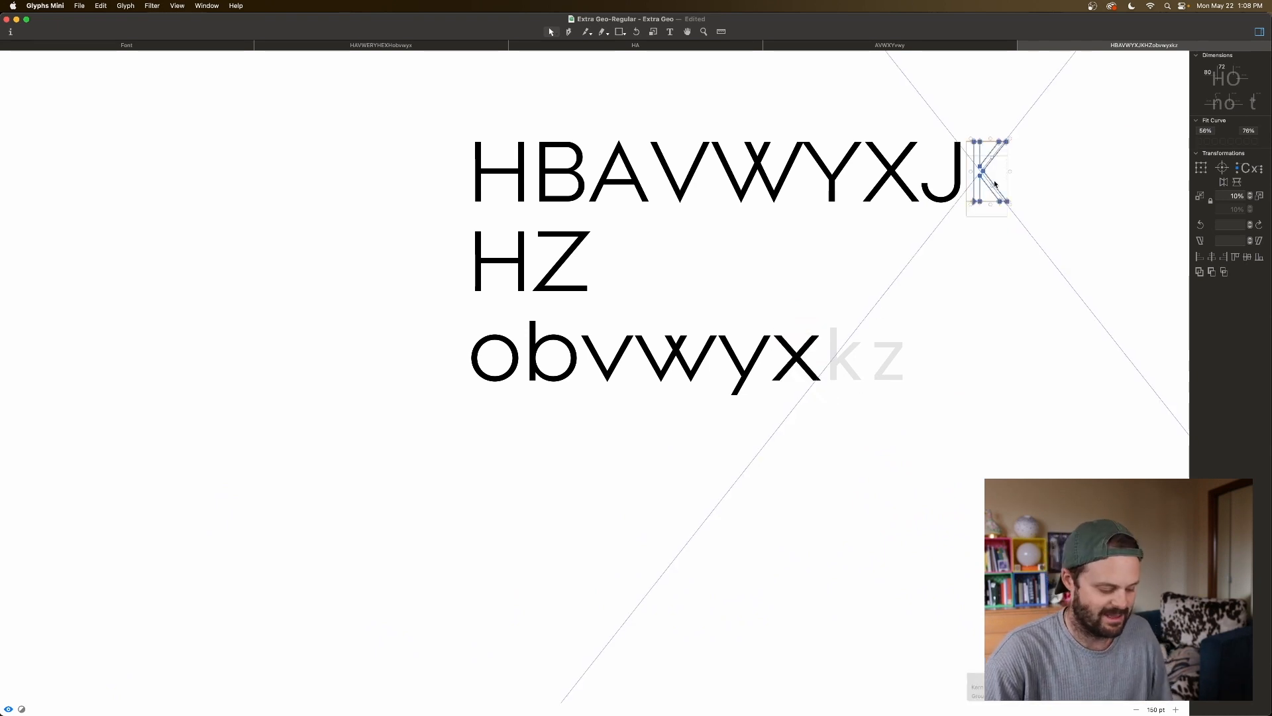
{"action": "double_click", "coordinate": [837, 360]}
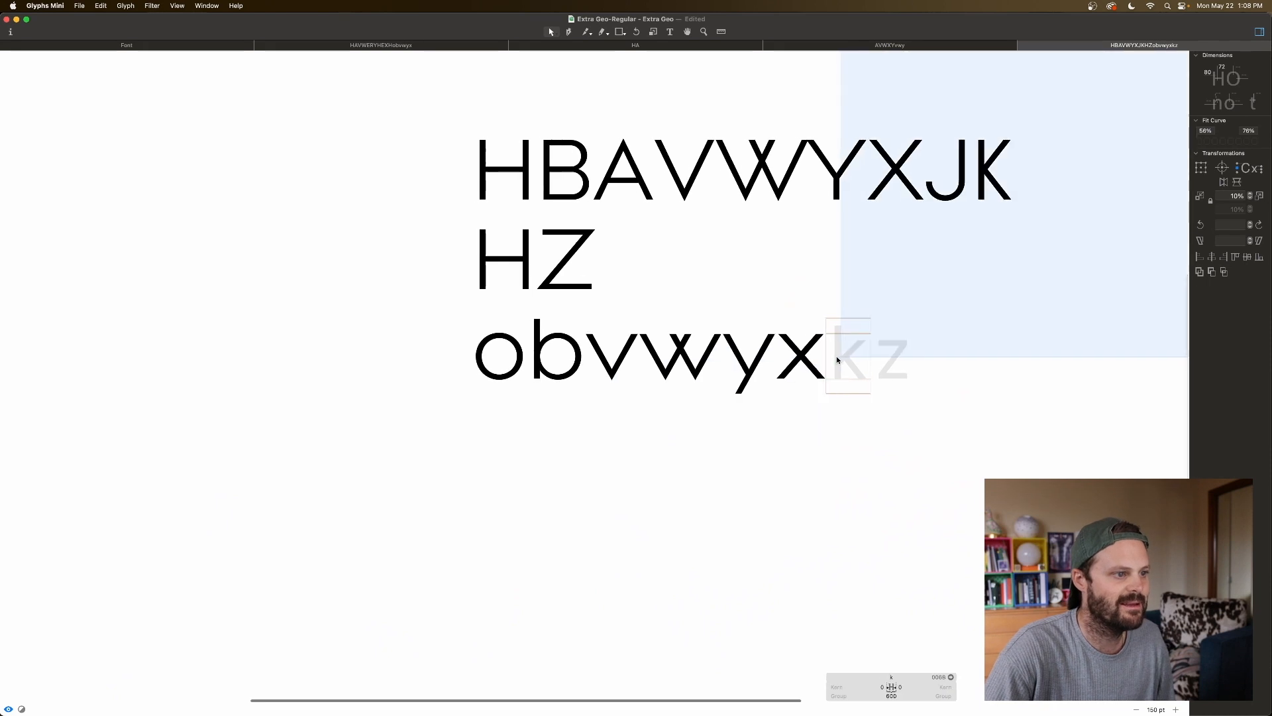
{"action": "key", "text": "super+v"}
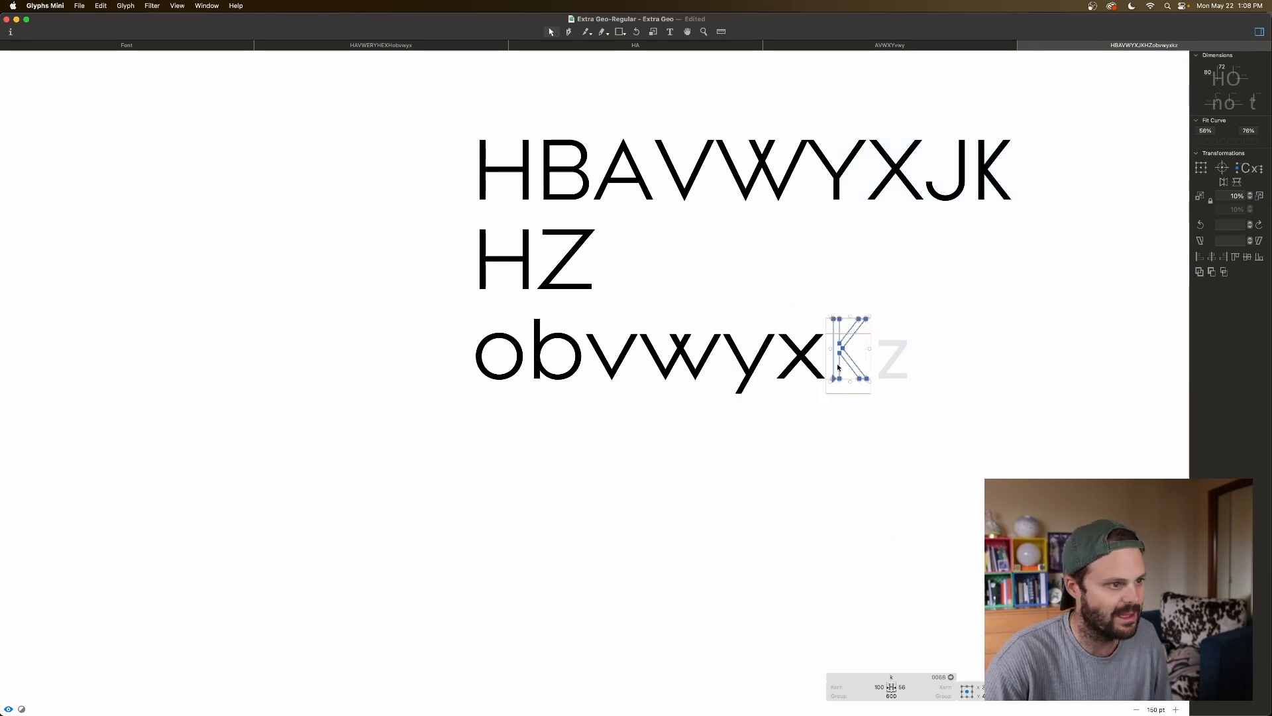
Step: Lower the k's upper arm together with its junction nodes by 200 units, down to the x-height
{"action": "scroll", "coordinate": [837, 363], "scroll_direction": "up", "scroll_amount": 10}
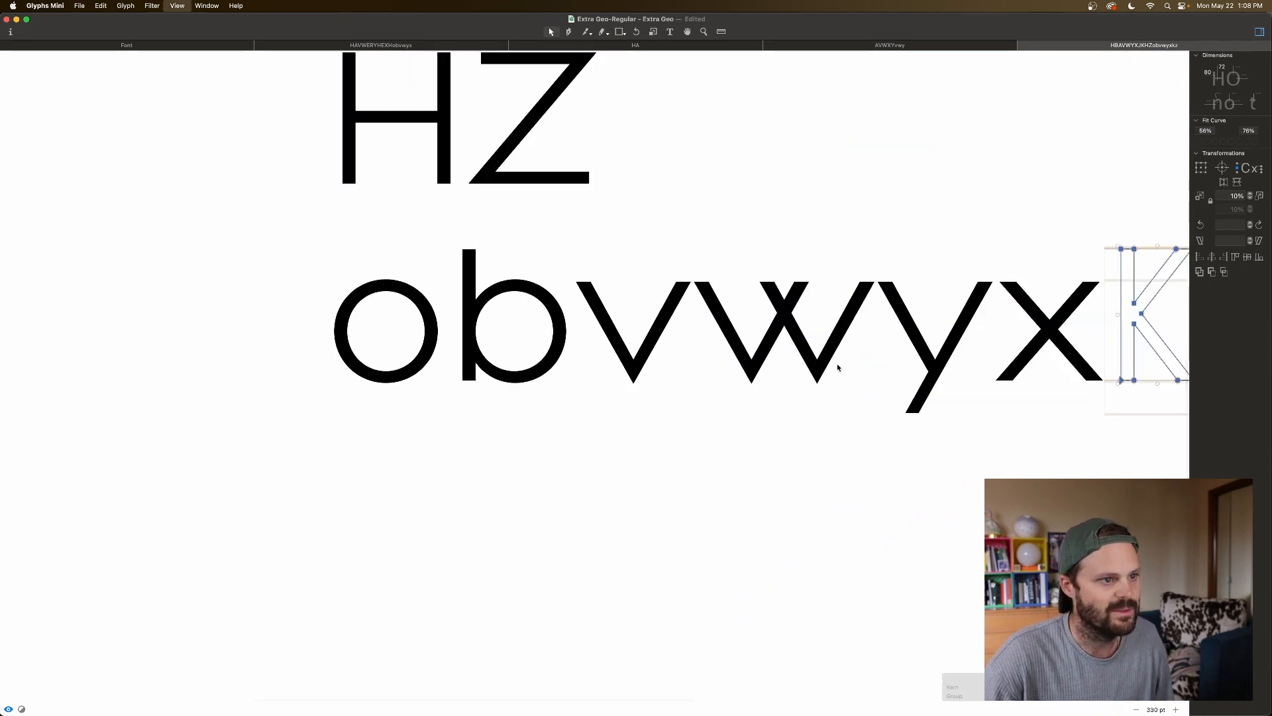
{"action": "scroll", "coordinate": [827, 363], "scroll_direction": "right", "scroll_amount": 8}
{"action": "left_click_drag", "start_coordinate": [958, 156], "coordinate": [852, 280]}
{"action": "left_click_drag", "start_coordinate": [779, 254], "coordinate": [869, 324]}
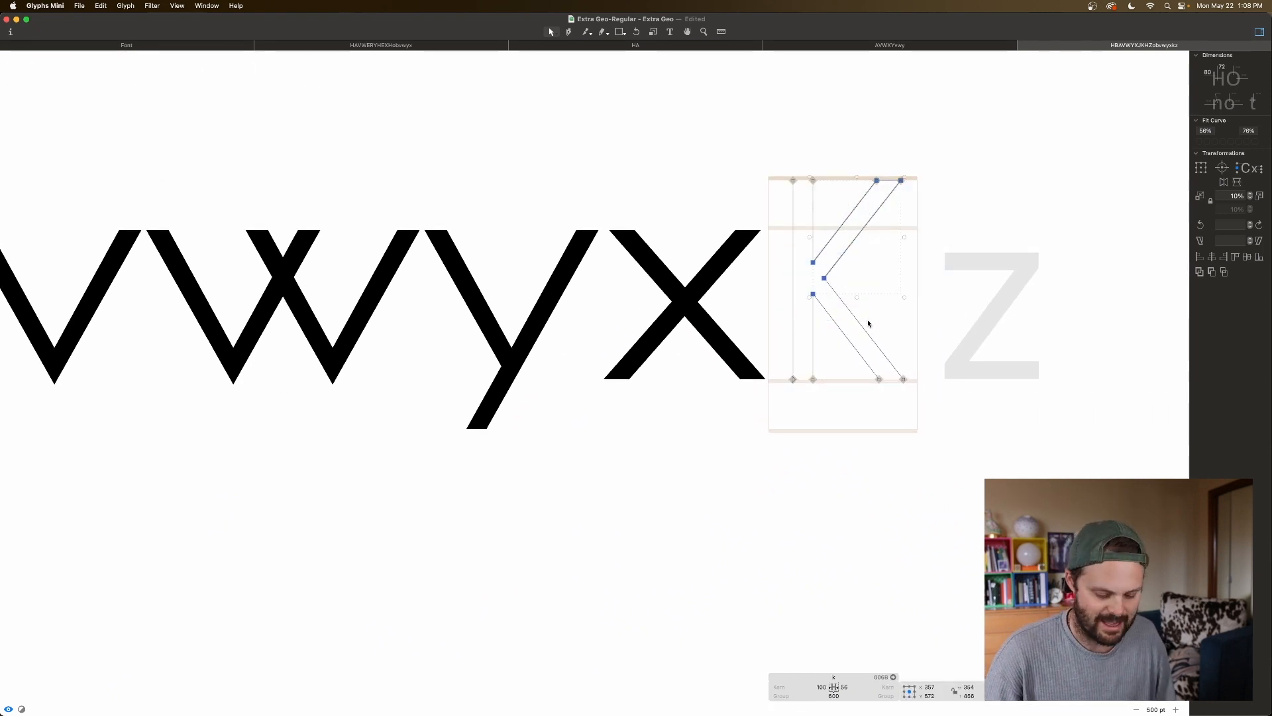
{"action": "key", "text": "super+Down"}
{"action": "key", "text": "super+Down"}
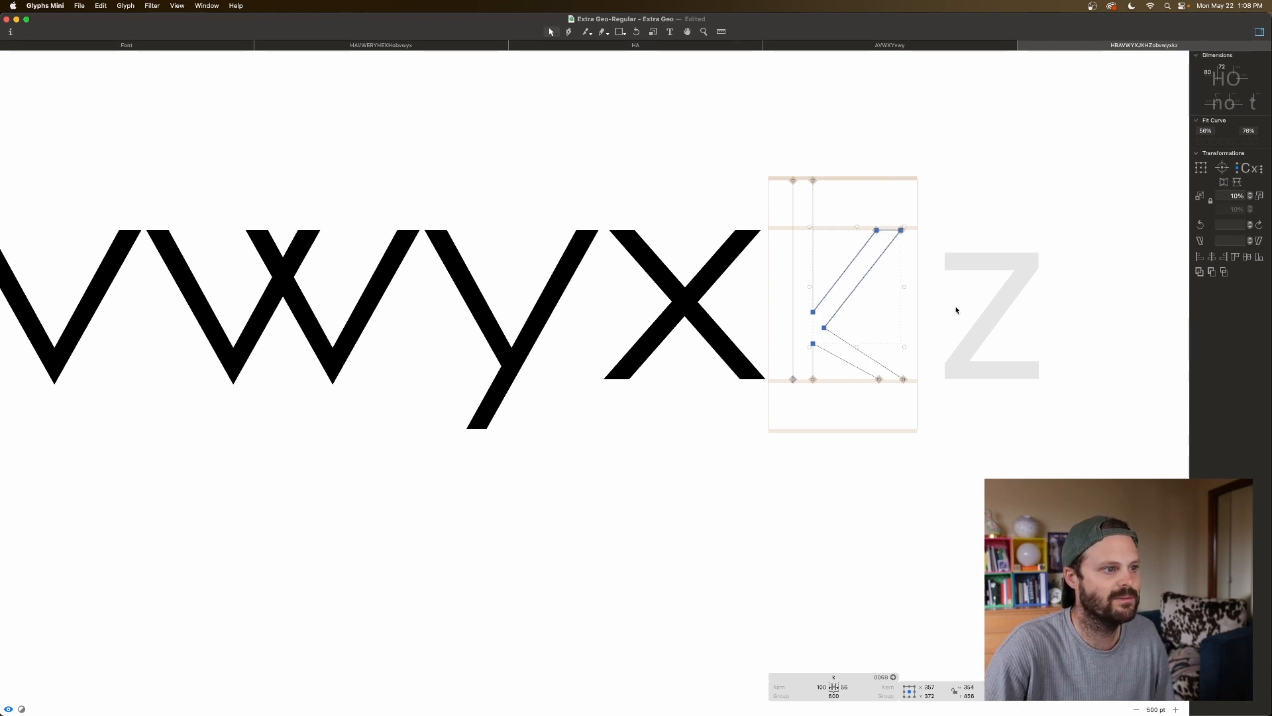
Step: Raise the three nodes of the k's arm junction by 100 units to even out the two arms
{"action": "left_click", "coordinate": [882, 312]}
{"action": "left_click_drag", "start_coordinate": [876, 305], "coordinate": [798, 356]}
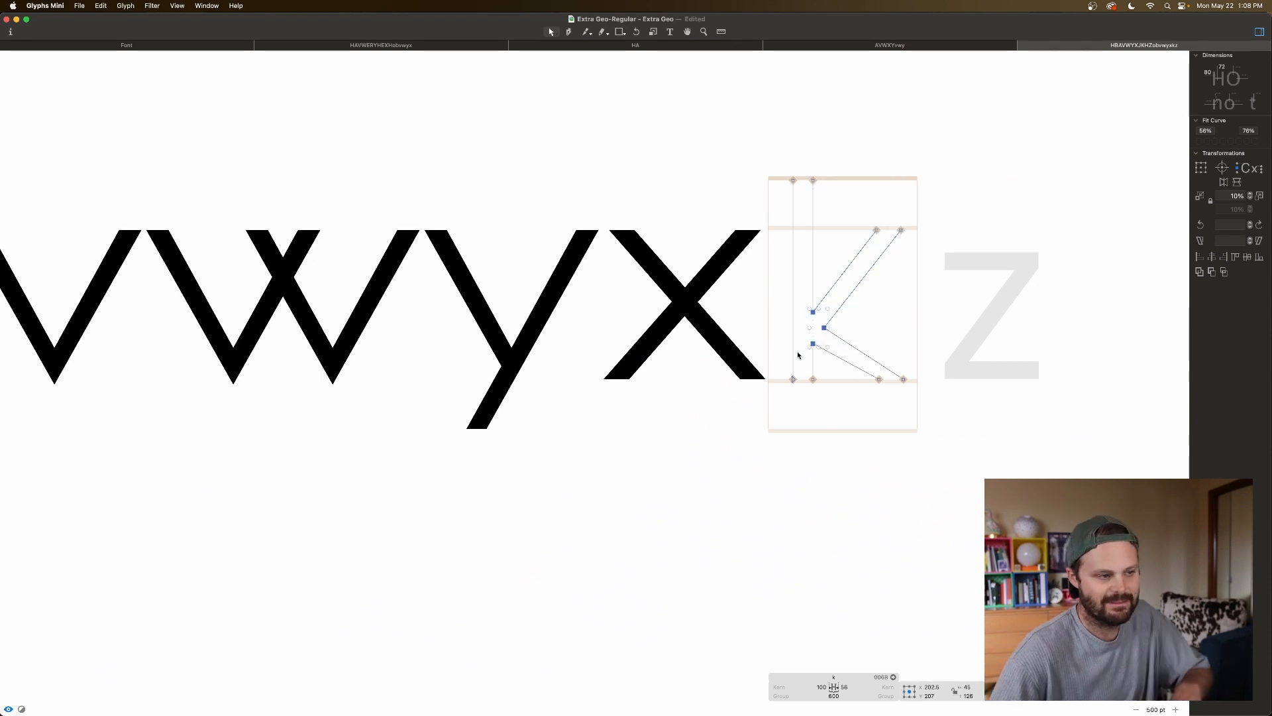
{"action": "key", "text": "space"}
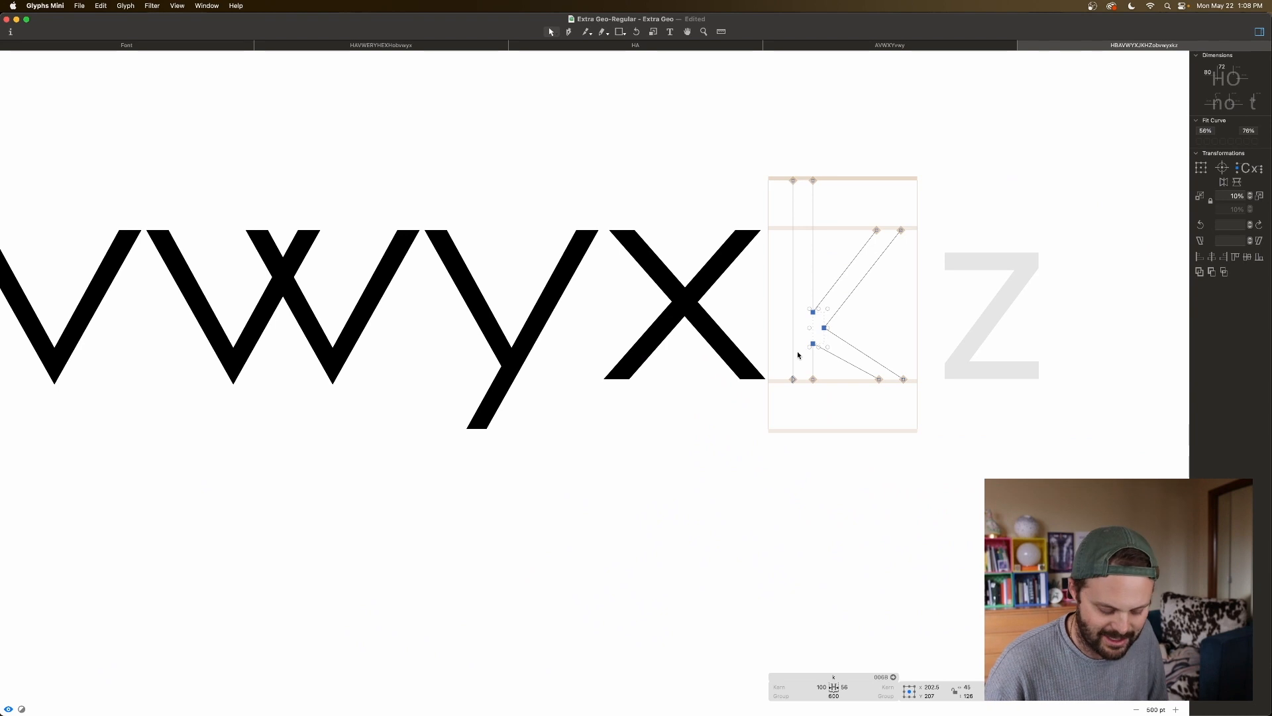
{"action": "key", "text": "space"}
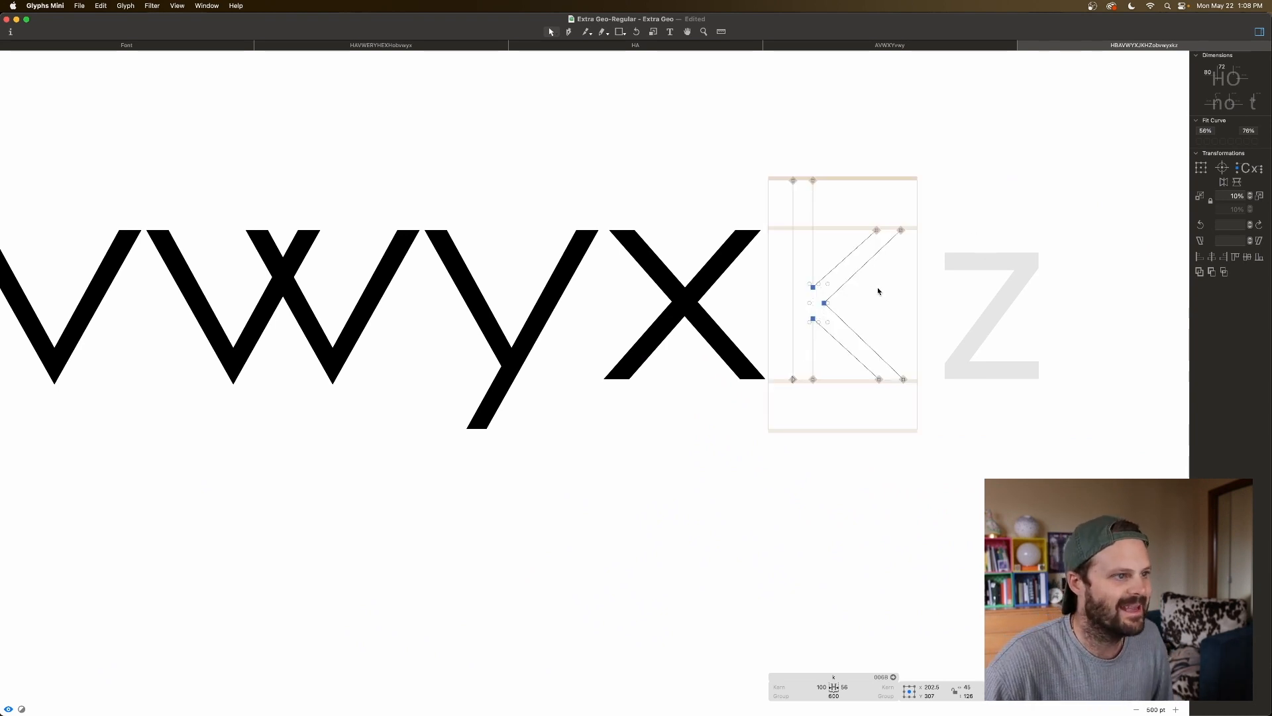
Step: Measure the thickness of the k's upper arm
{"action": "left_click", "coordinate": [853, 288]}
{"action": "key", "text": "l"}
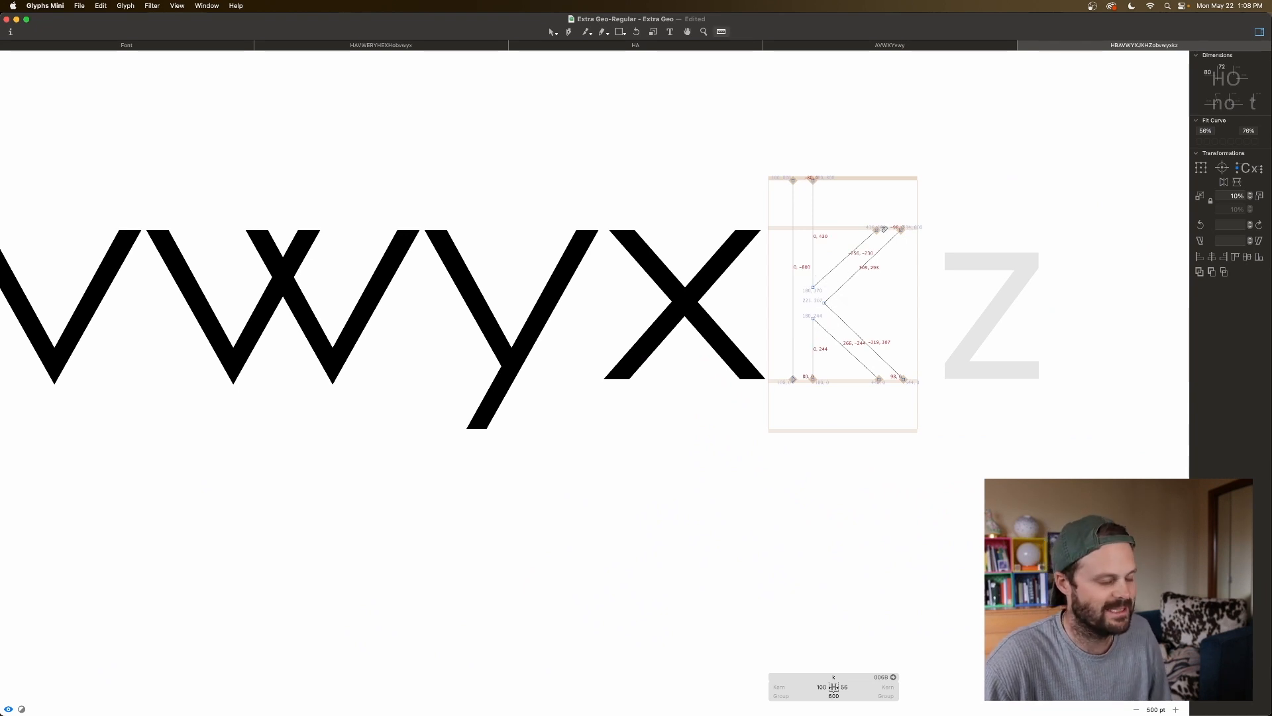
{"action": "key", "text": "v"}
{"action": "left_click_drag", "start_coordinate": [846, 293], "coordinate": [823, 307]}
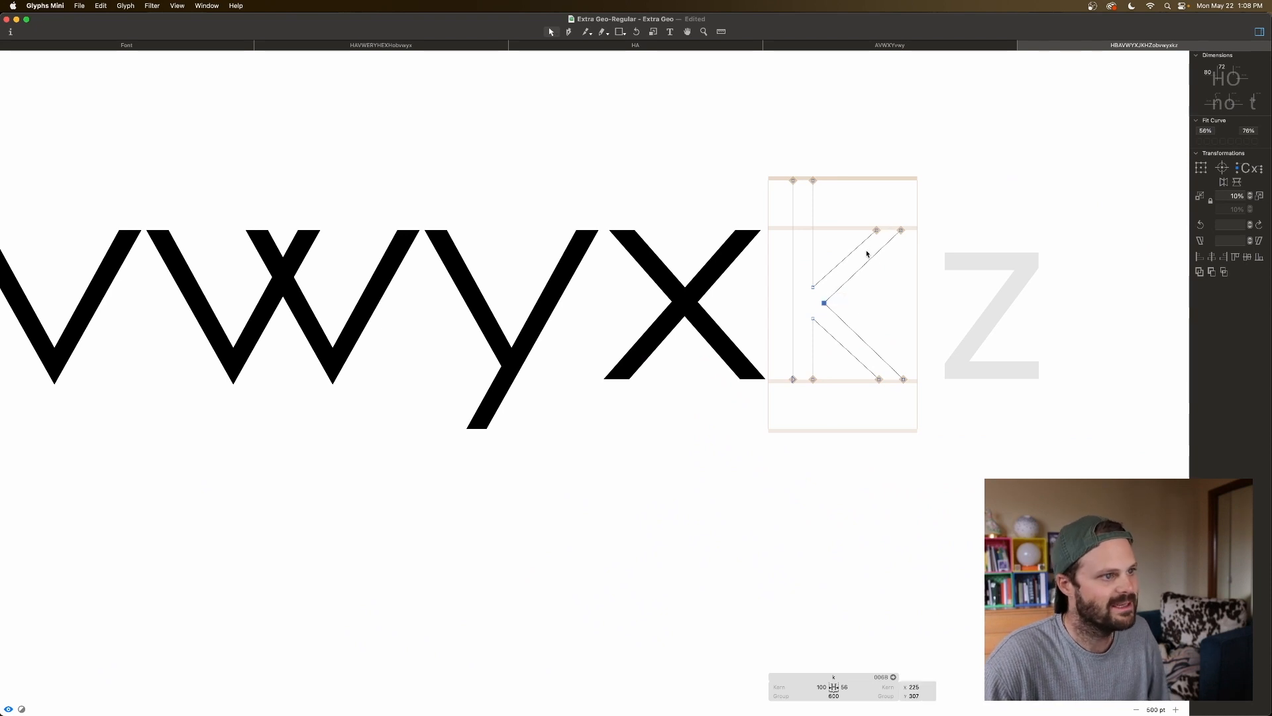
{"action": "key", "text": "l"}
{"action": "left_click_drag", "start_coordinate": [870, 236], "coordinate": [907, 264]}
Step: Thicken both arms of the k by shifting their left-hand end nodes 10 units left
{"action": "key", "text": "v"}
{"action": "left_click", "coordinate": [877, 230]}
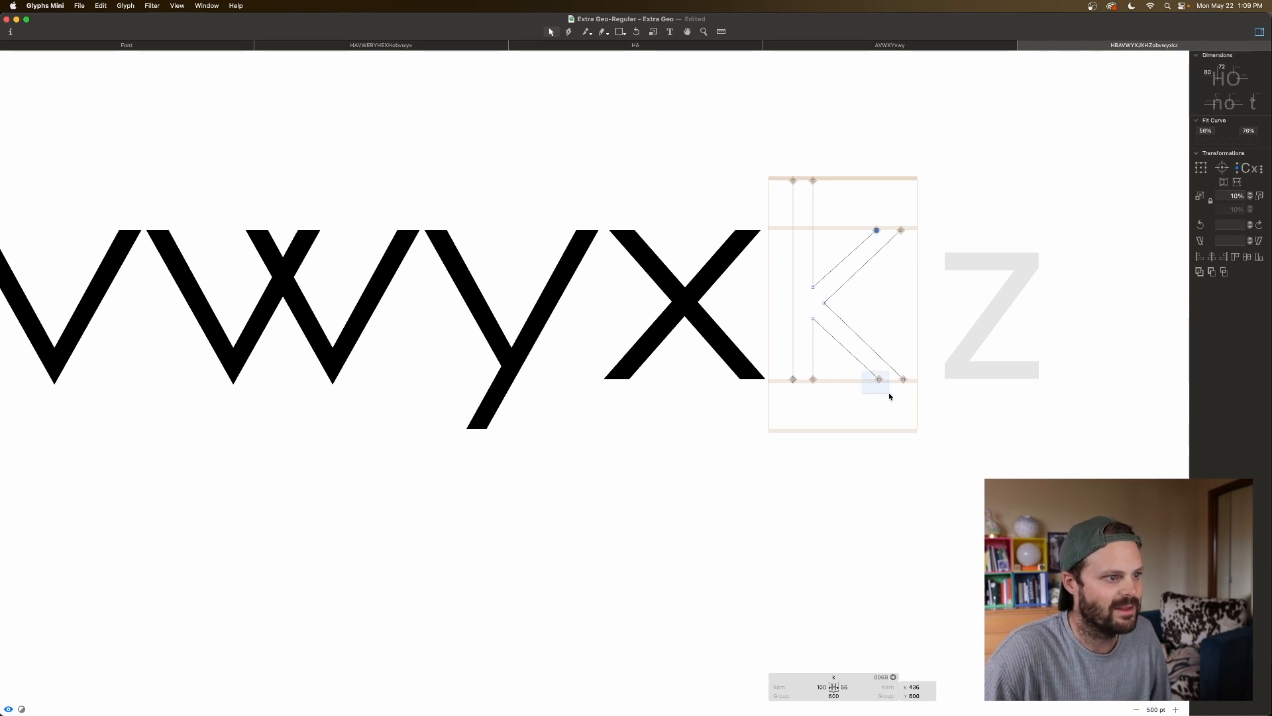
{"action": "key", "text": "space"}
{"action": "key", "text": "shift+Left"}
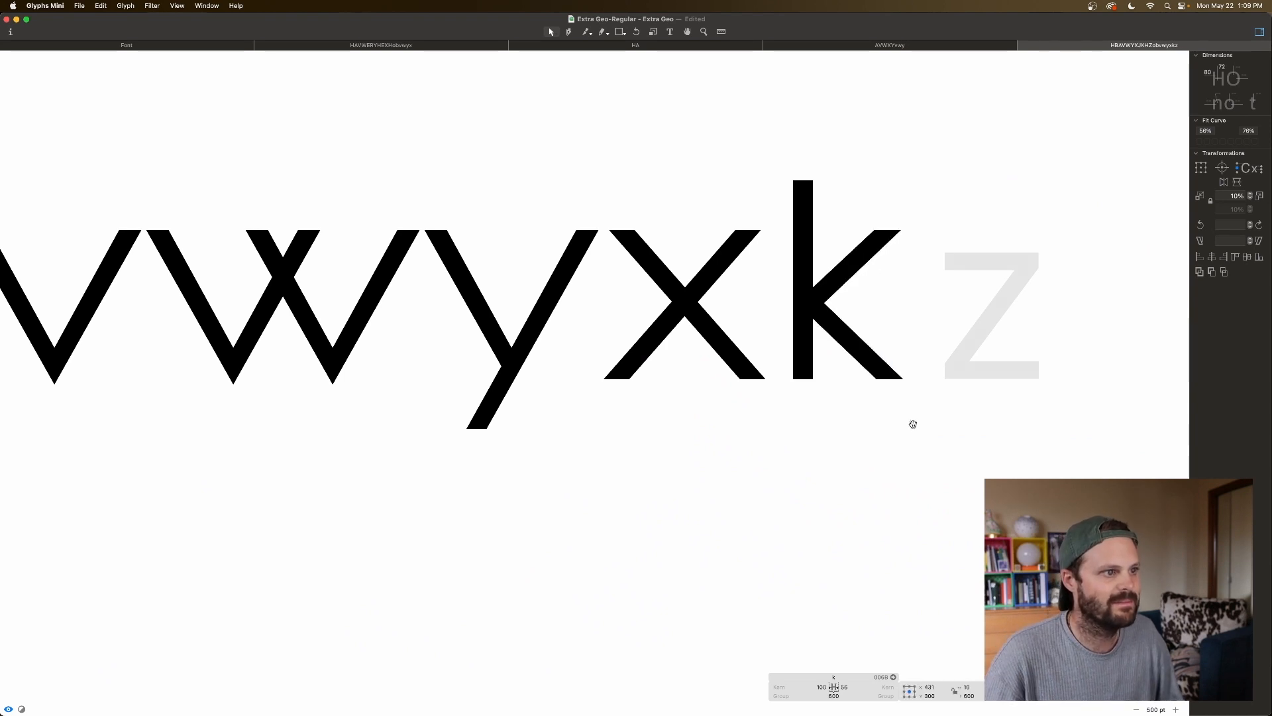
Step: Remeasure the k's upper arm and nudge the left-hand end nodes of both arms another 2 units left
{"action": "key", "text": "l"}
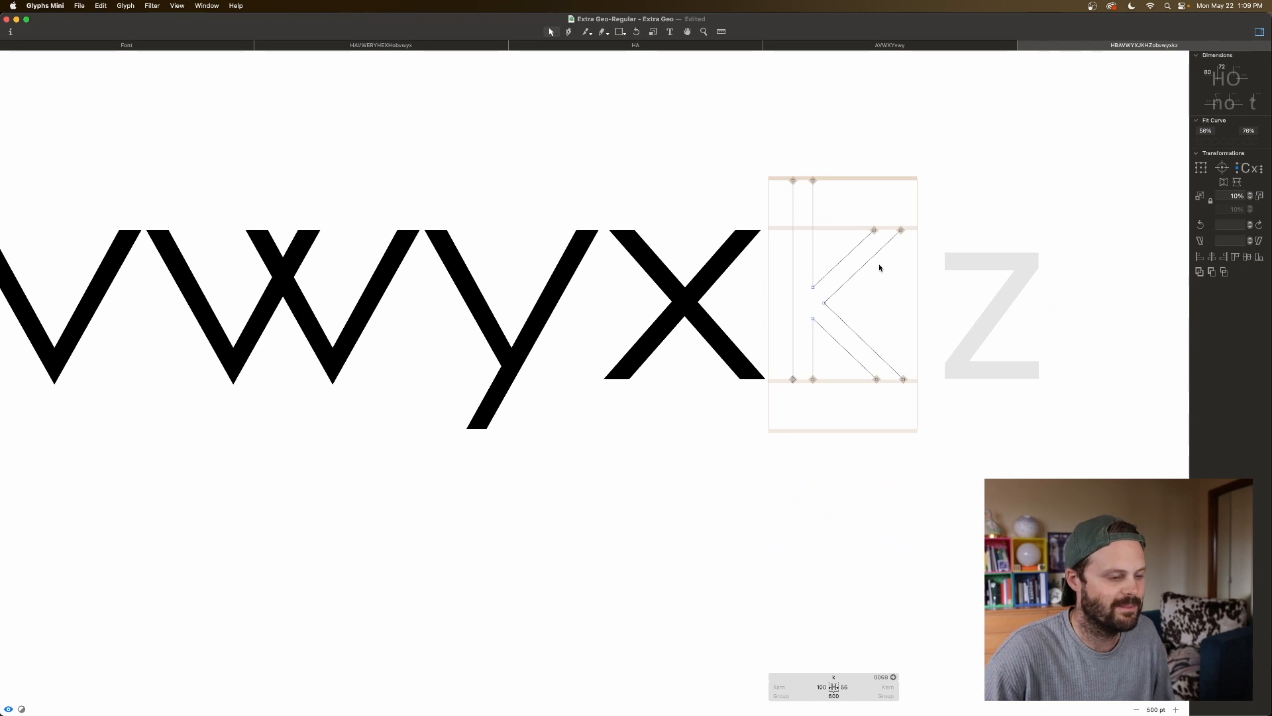
{"action": "left_click_drag", "start_coordinate": [862, 234], "coordinate": [900, 254]}
{"action": "key", "text": "v"}
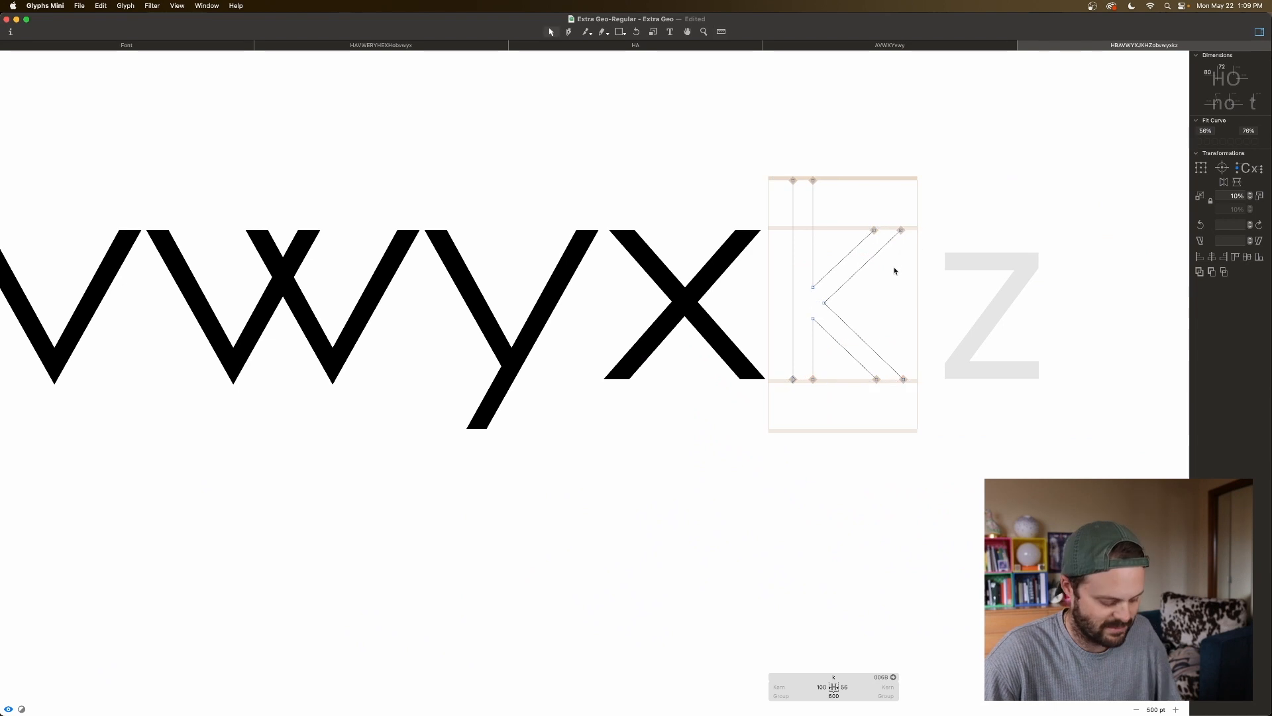
{"action": "left_click", "coordinate": [877, 380]}
{"action": "key", "text": "space"}
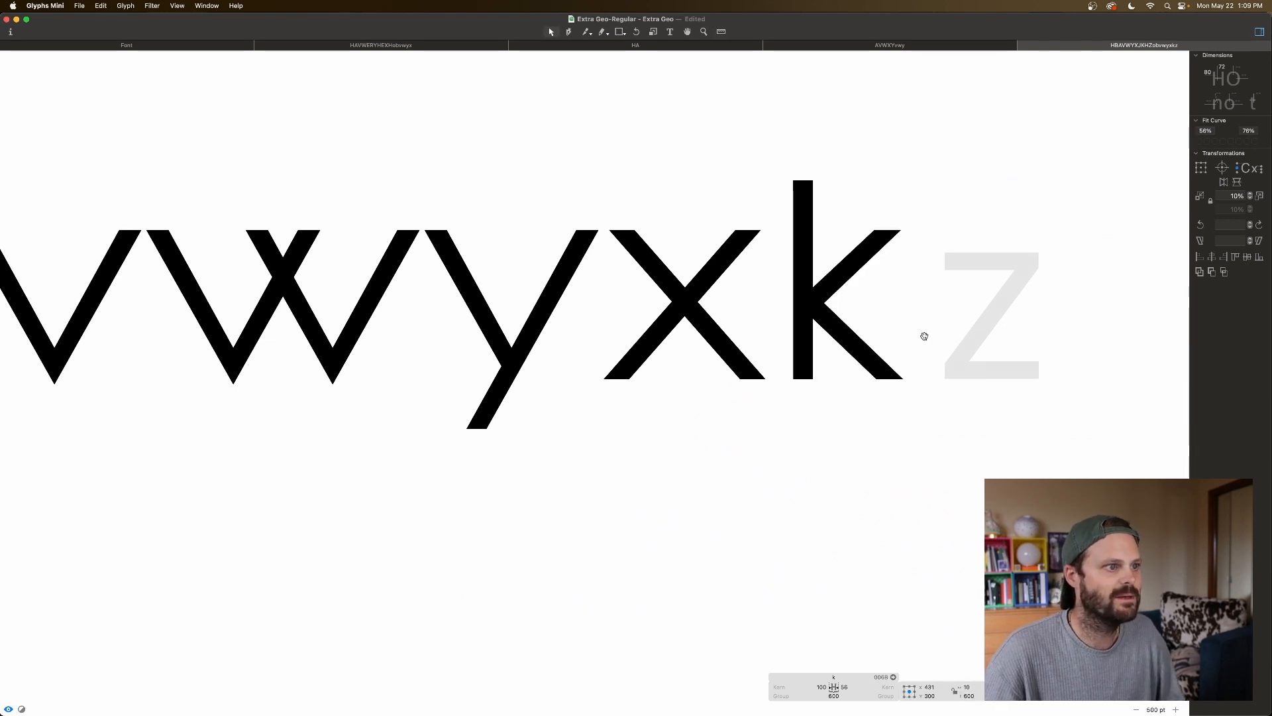
{"action": "key", "text": "Left"}
{"action": "key", "text": "Left"}
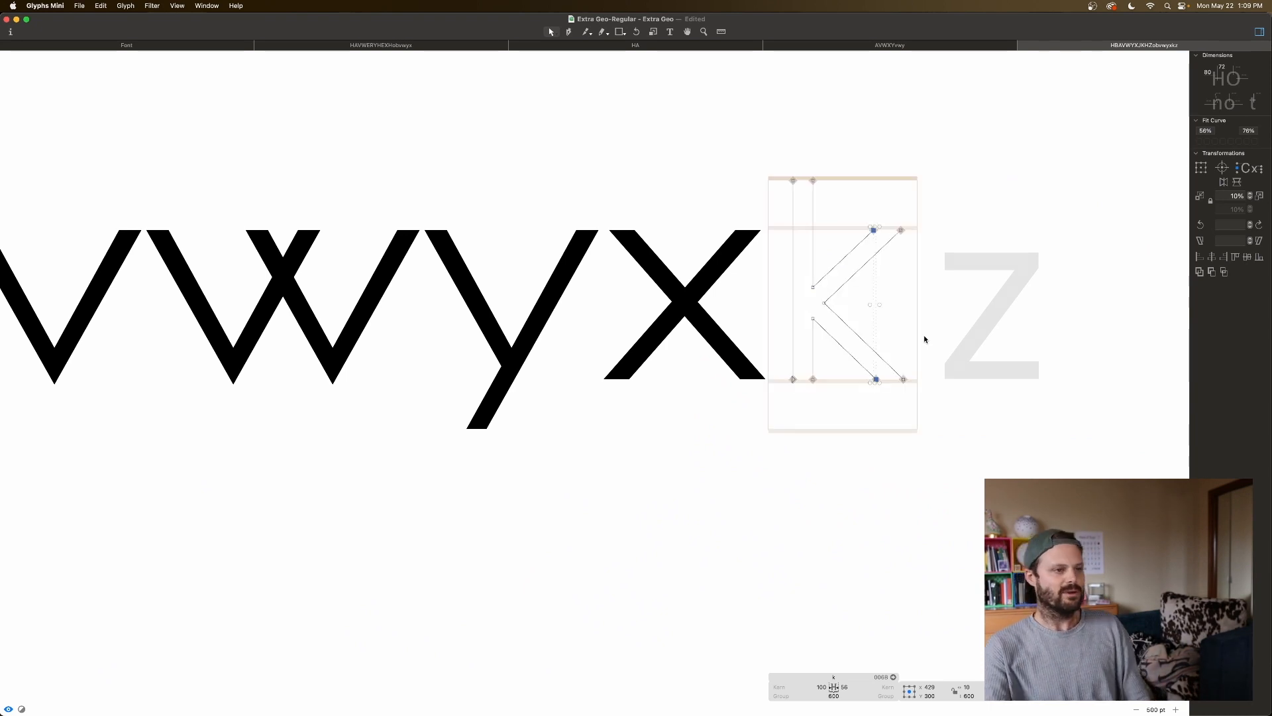
Step: Measure the thickness of the k's lower and upper arms to compare them
{"action": "left_click", "coordinate": [908, 337]}
{"action": "key", "text": "space"}
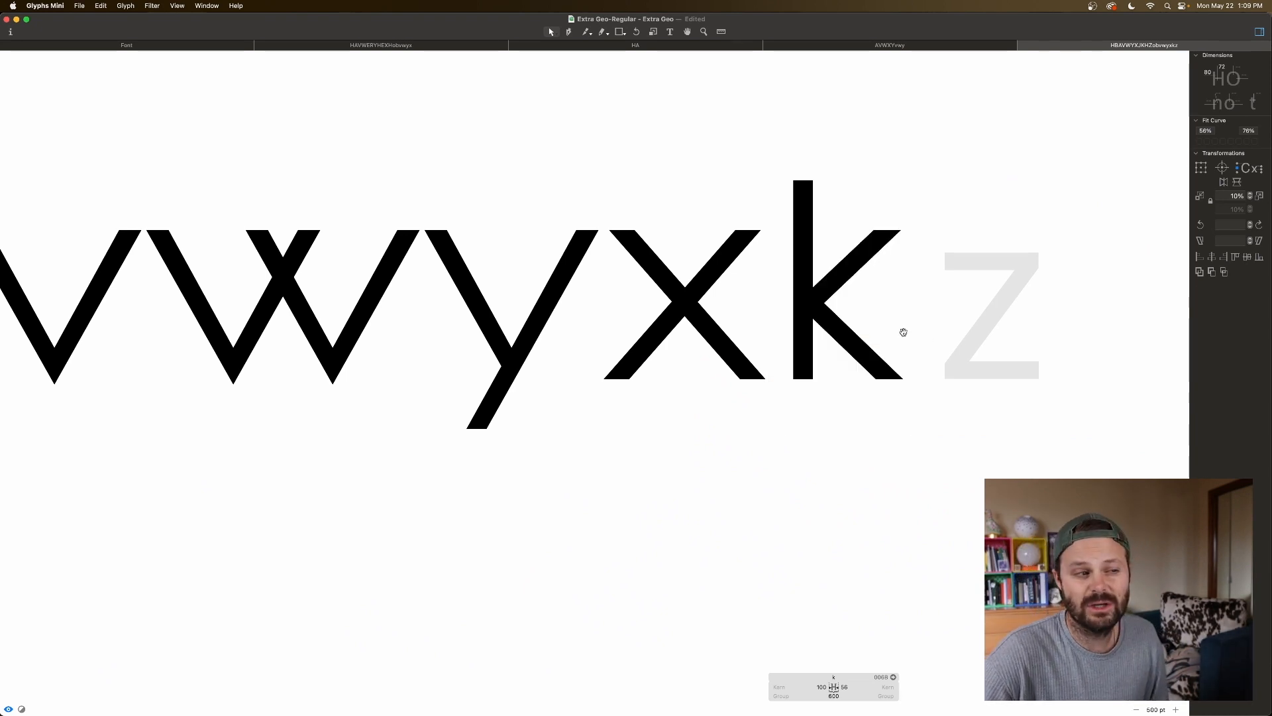
{"action": "key", "text": "l"}
{"action": "left_click_drag", "start_coordinate": [868, 372], "coordinate": [915, 334]}
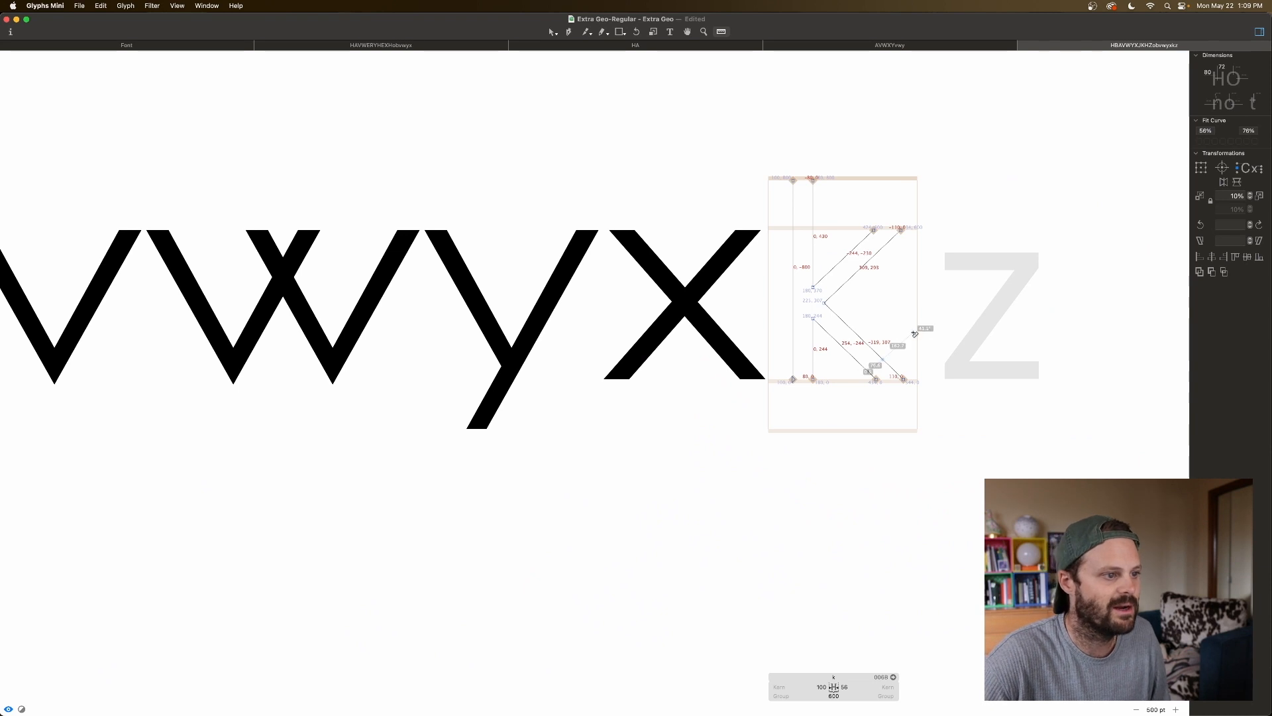
{"action": "left_click_drag", "start_coordinate": [865, 233], "coordinate": [922, 278]}
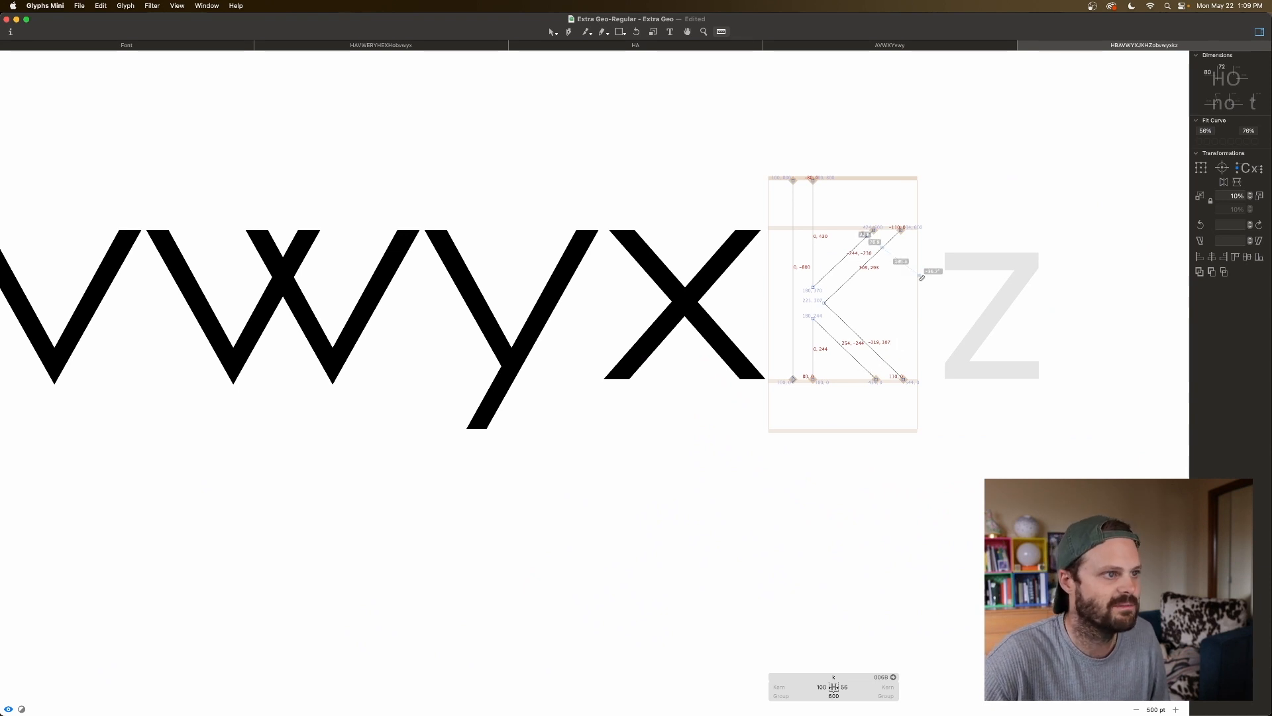
Step: Move the left-hand end nodes of the k's arms 1 unit back to the right and preview the k among its neighbours
{"action": "key", "text": "v"}
{"action": "key", "text": "space"}
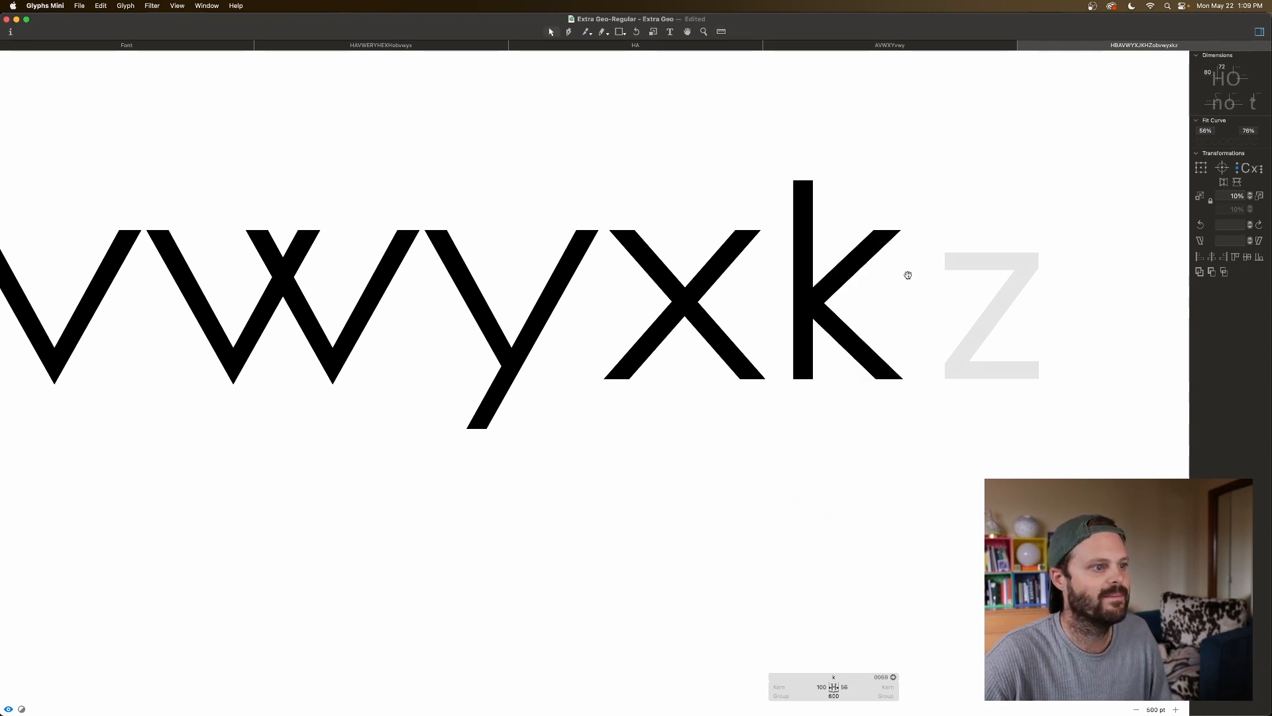
{"action": "left_click", "coordinate": [874, 230]}
{"action": "left_click_drag", "start_coordinate": [860, 375], "coordinate": [887, 400]}
{"action": "key", "text": "space"}
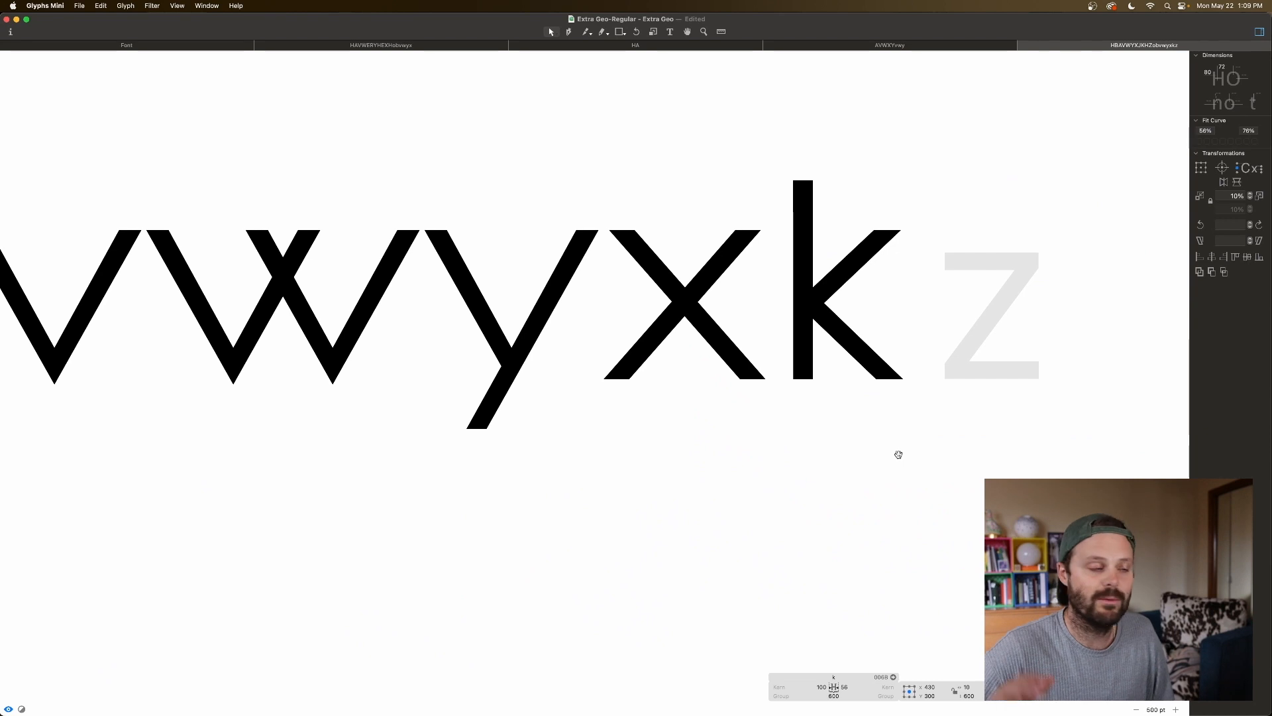
{"action": "left_click", "coordinate": [894, 322]}
{"action": "key", "text": "space"}
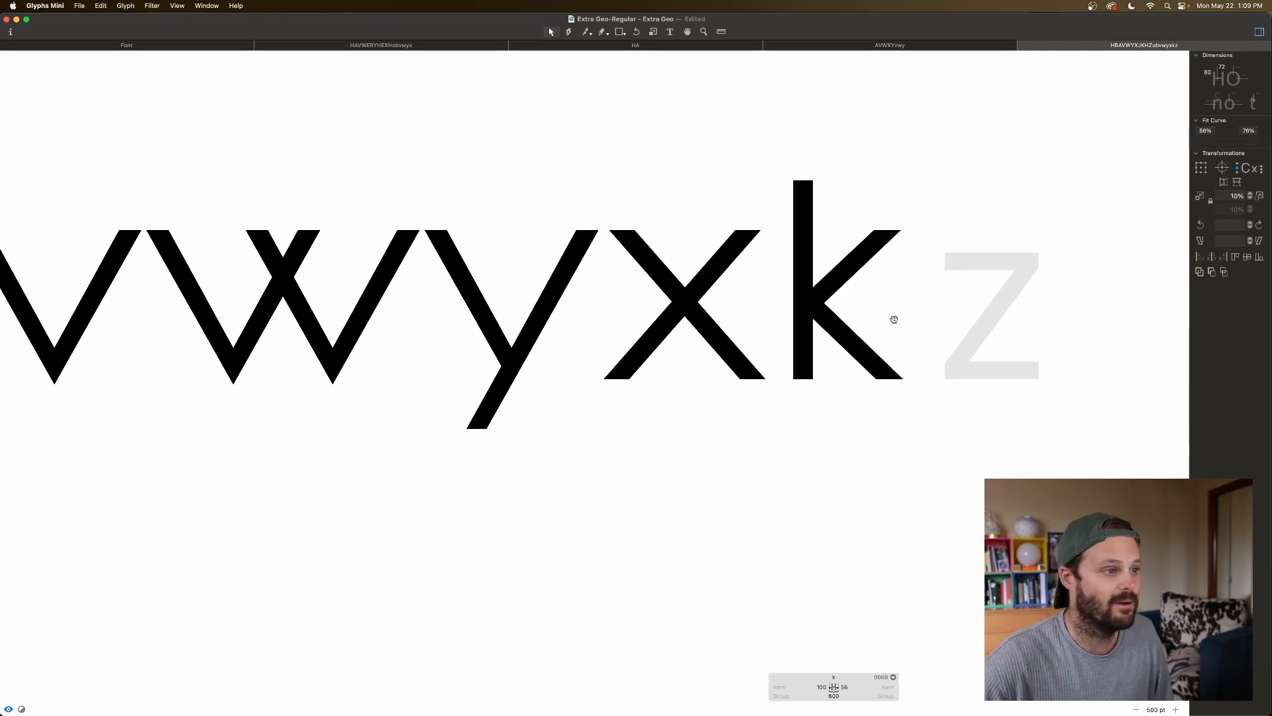
{"action": "key", "text": "super+minus"}
{"action": "key", "text": "super+minus"}
{"action": "scroll", "coordinate": [811, 287], "scroll_direction": "left", "scroll_amount": 5}
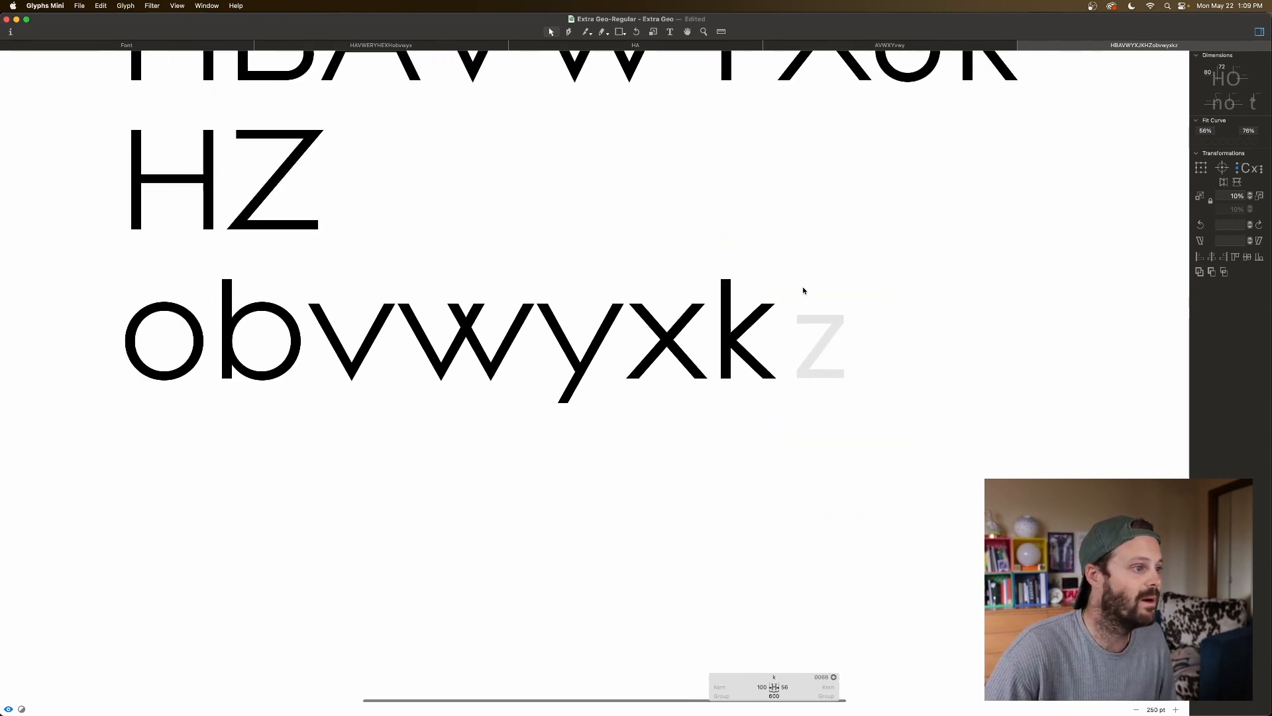
Step: Add the capital Z as a component in the empty lowercase z glyph and decompose it into editable outlines
{"action": "scroll", "coordinate": [811, 287], "scroll_direction": "left", "scroll_amount": 1}
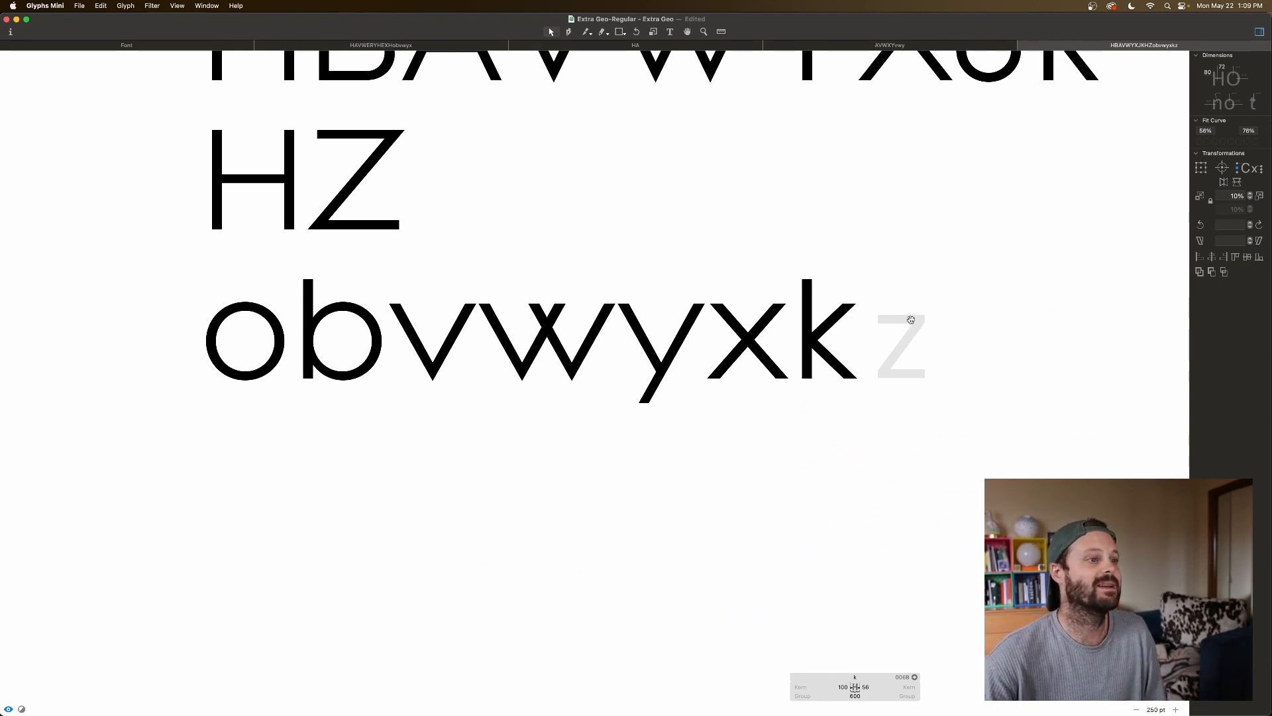
{"action": "key", "text": "space"}
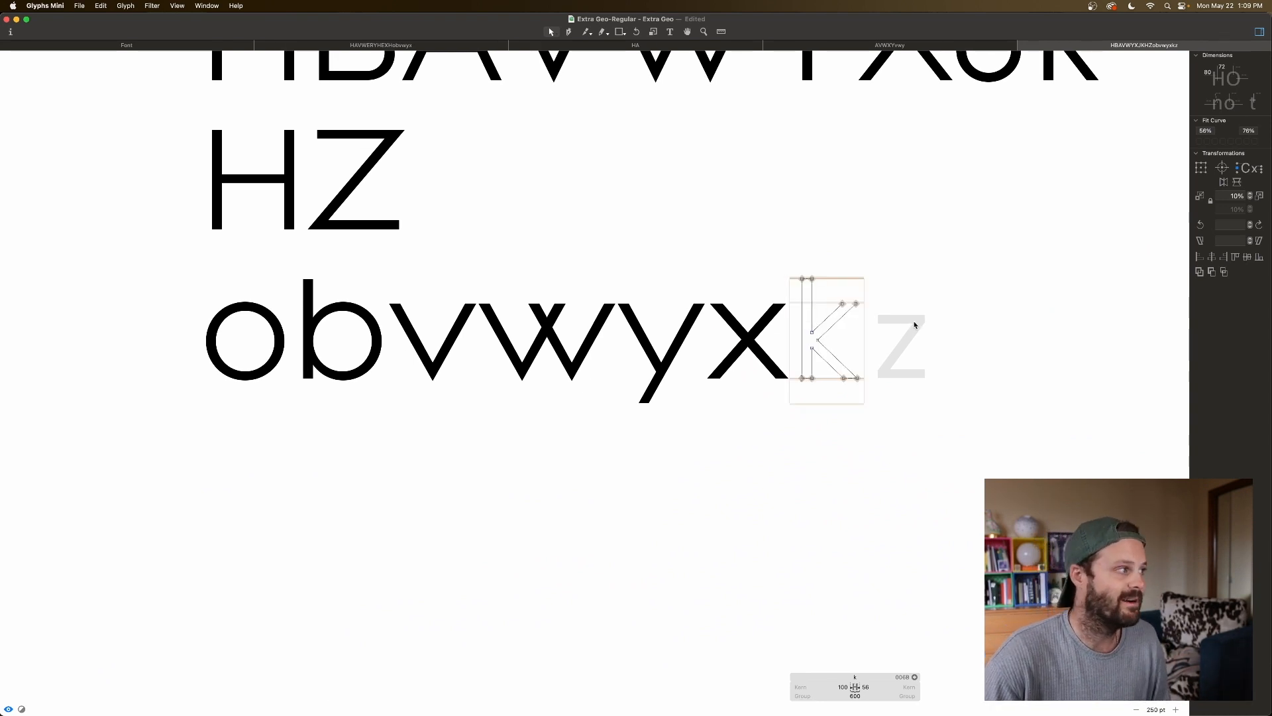
{"action": "double_click", "coordinate": [916, 342]}
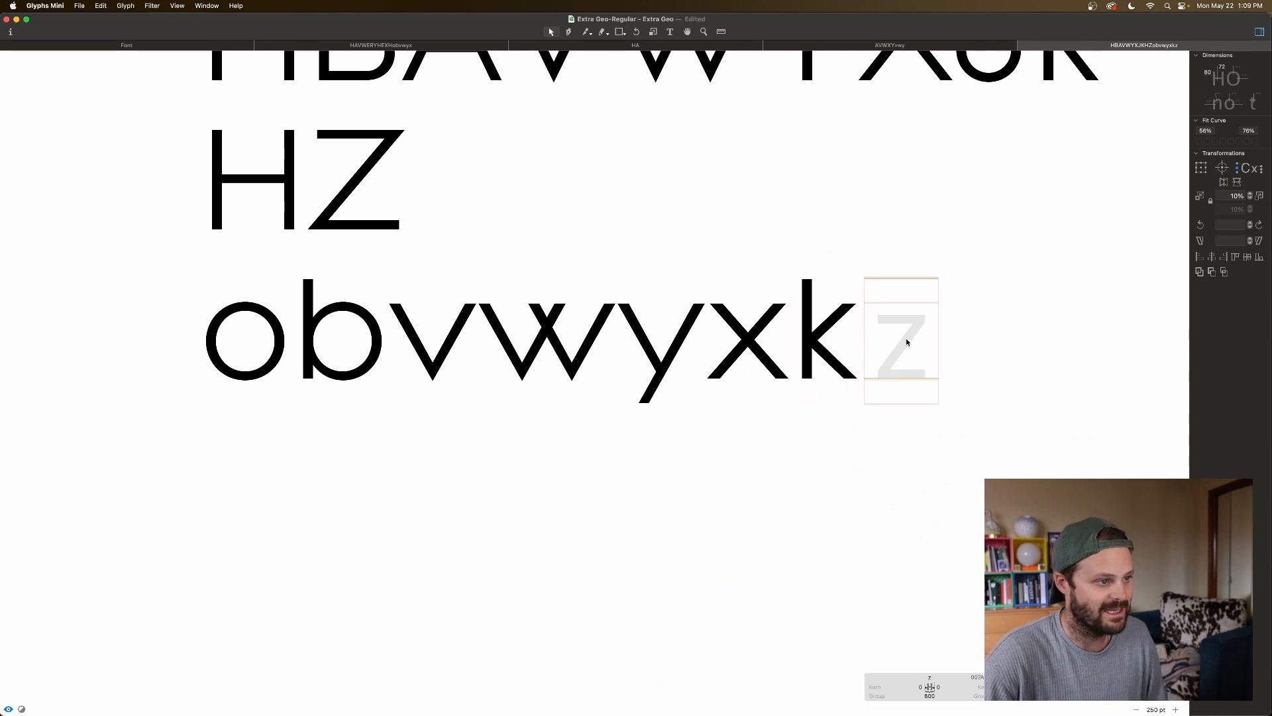
{"action": "scroll", "coordinate": [907, 342], "scroll_direction": "right", "scroll_amount": 1}
{"action": "right_click", "coordinate": [907, 342]}
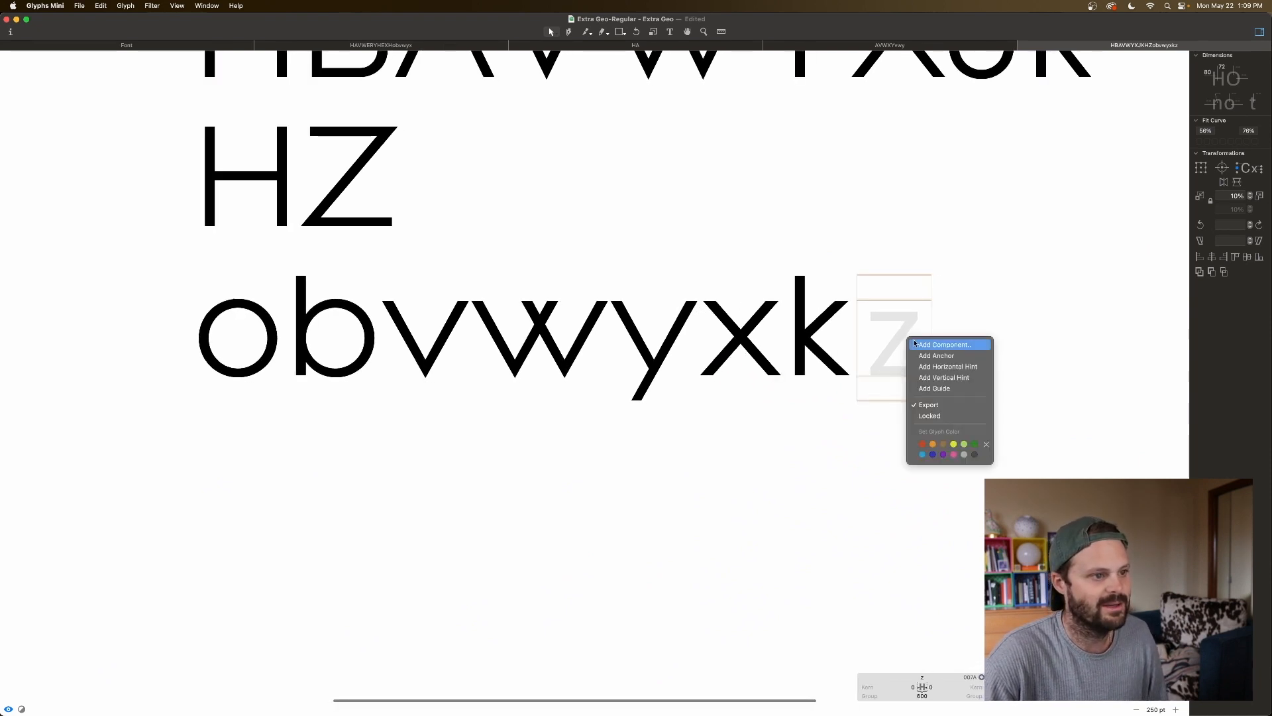
{"action": "left_click", "coordinate": [914, 343]}
{"action": "double_click", "coordinate": [655, 180]}
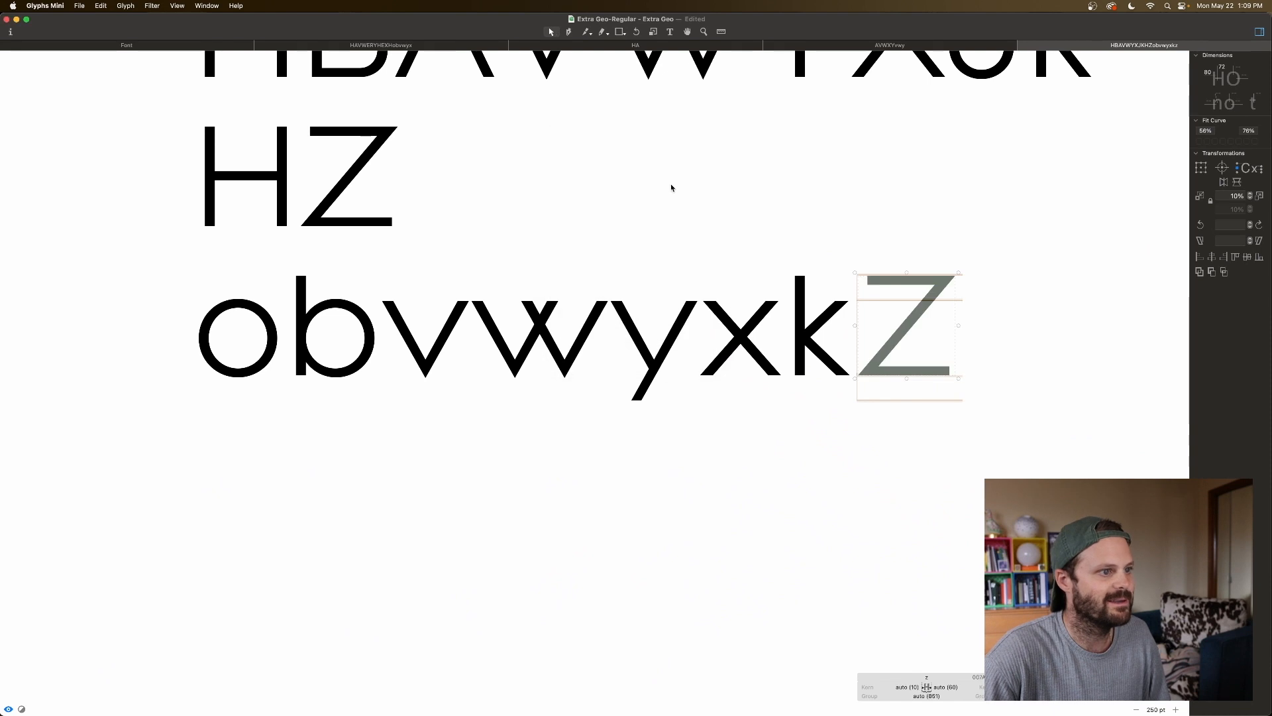
{"action": "right_click", "coordinate": [900, 331]}
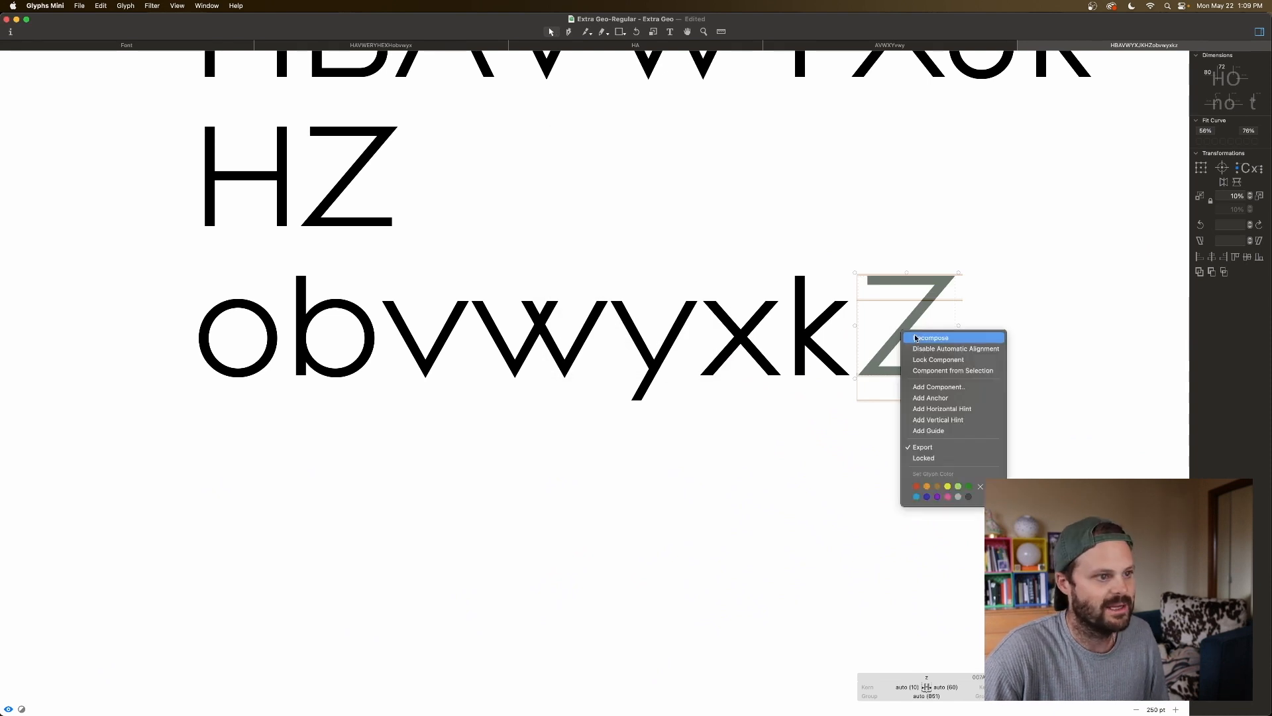
{"action": "left_click", "coordinate": [925, 338]}
Step: Lower all nodes of the z's top bar by 200 units to the x-height
{"action": "left_click_drag", "start_coordinate": [976, 260], "coordinate": [853, 303]}
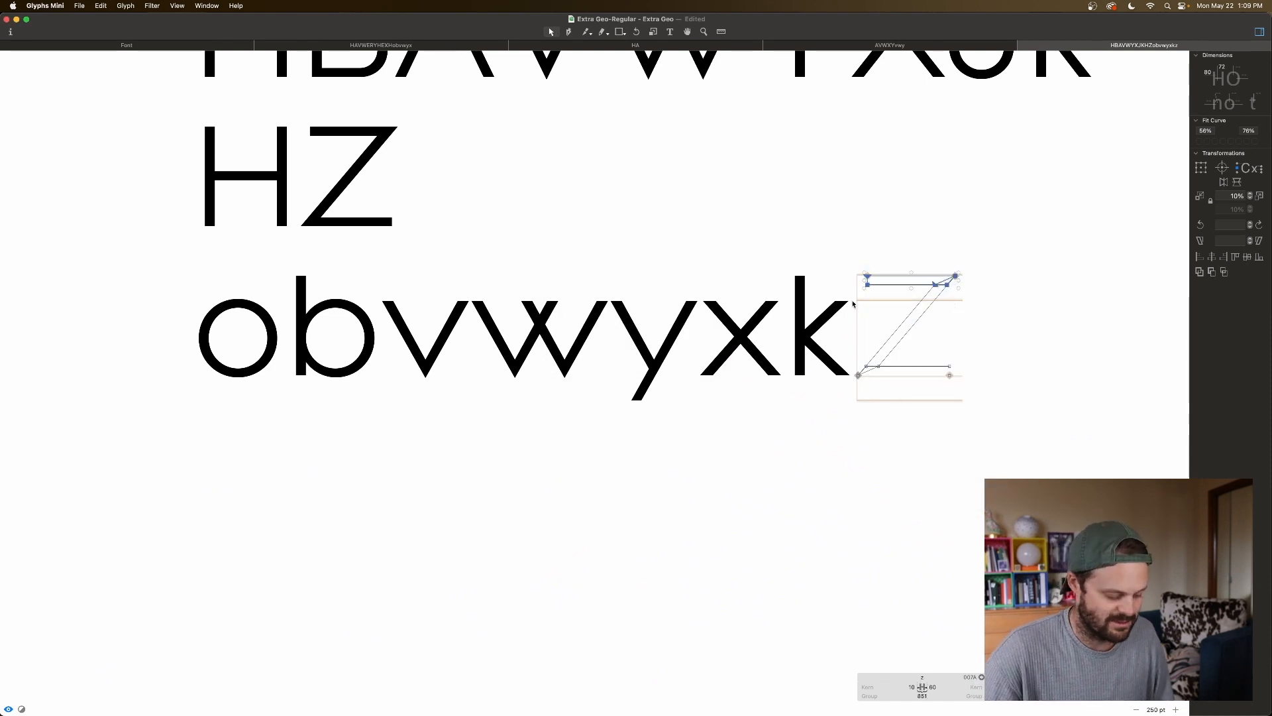
{"action": "key", "text": "super+shift+Down"}
{"action": "key", "text": "super+shift+Down"}
{"action": "key", "text": "space"}
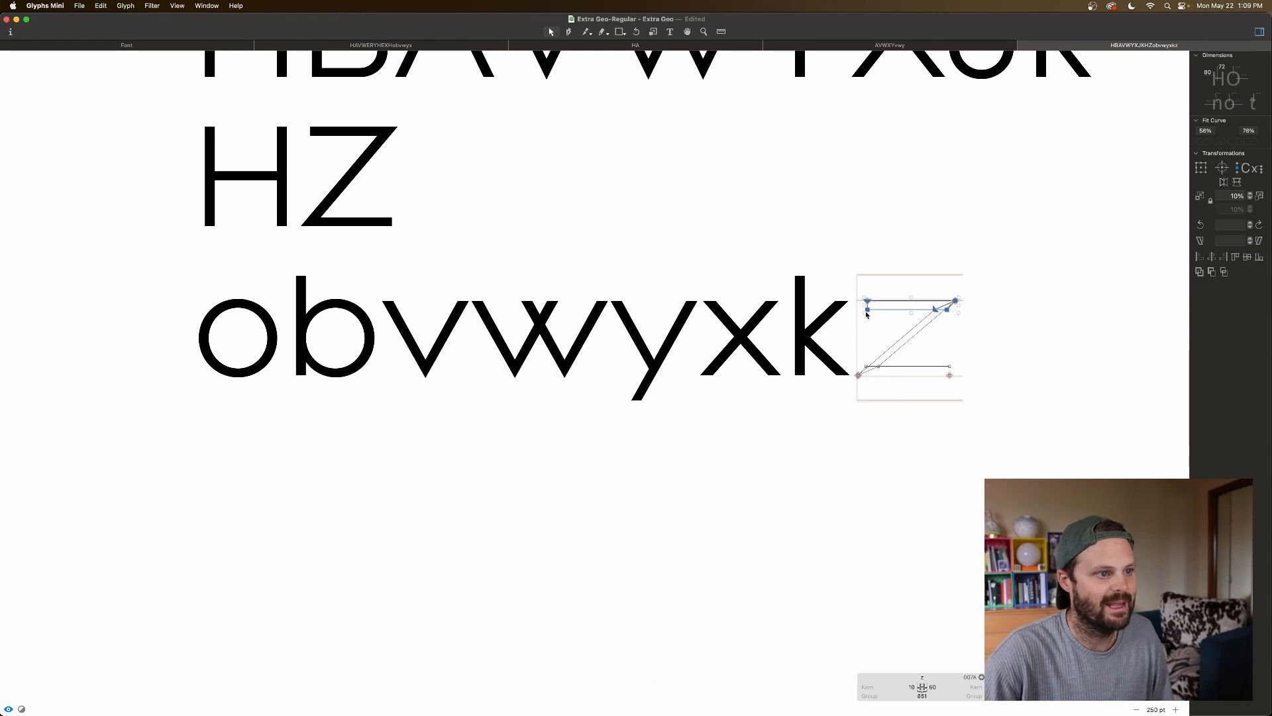
Step: Thicken the z's diagonal by shifting its upper inner node left and its lower inner node right, then measure the stroke
{"action": "scroll", "coordinate": [870, 318], "scroll_direction": "up", "scroll_amount": 5}
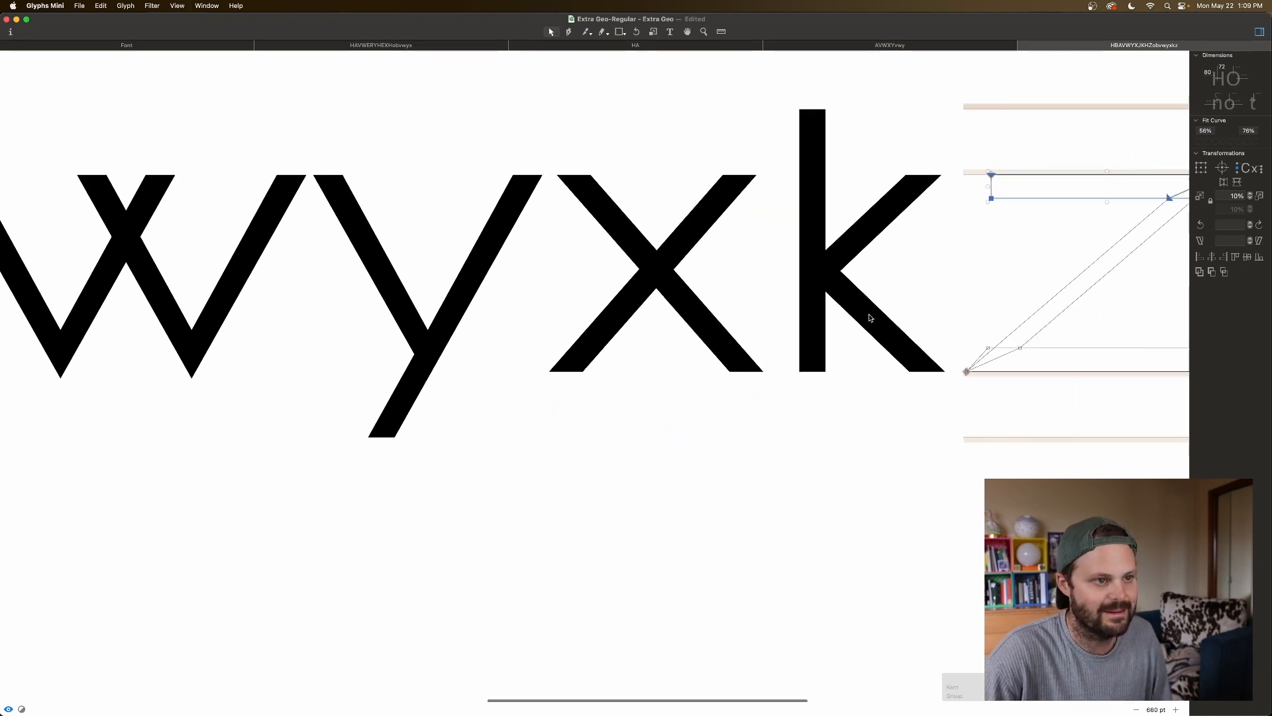
{"action": "left_click_drag", "start_coordinate": [908, 349], "coordinate": [921, 349]}
{"action": "left_click_drag", "start_coordinate": [1121, 198], "coordinate": [1110, 198]}
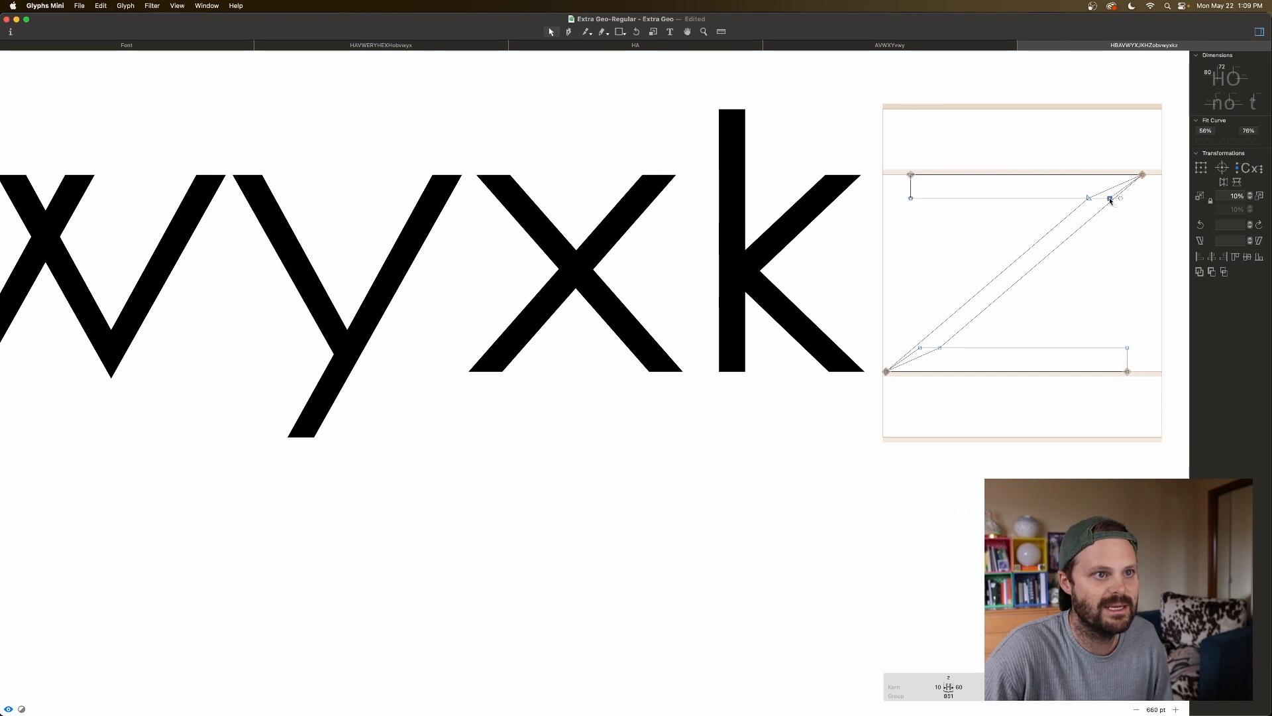
{"action": "key", "text": "space"}
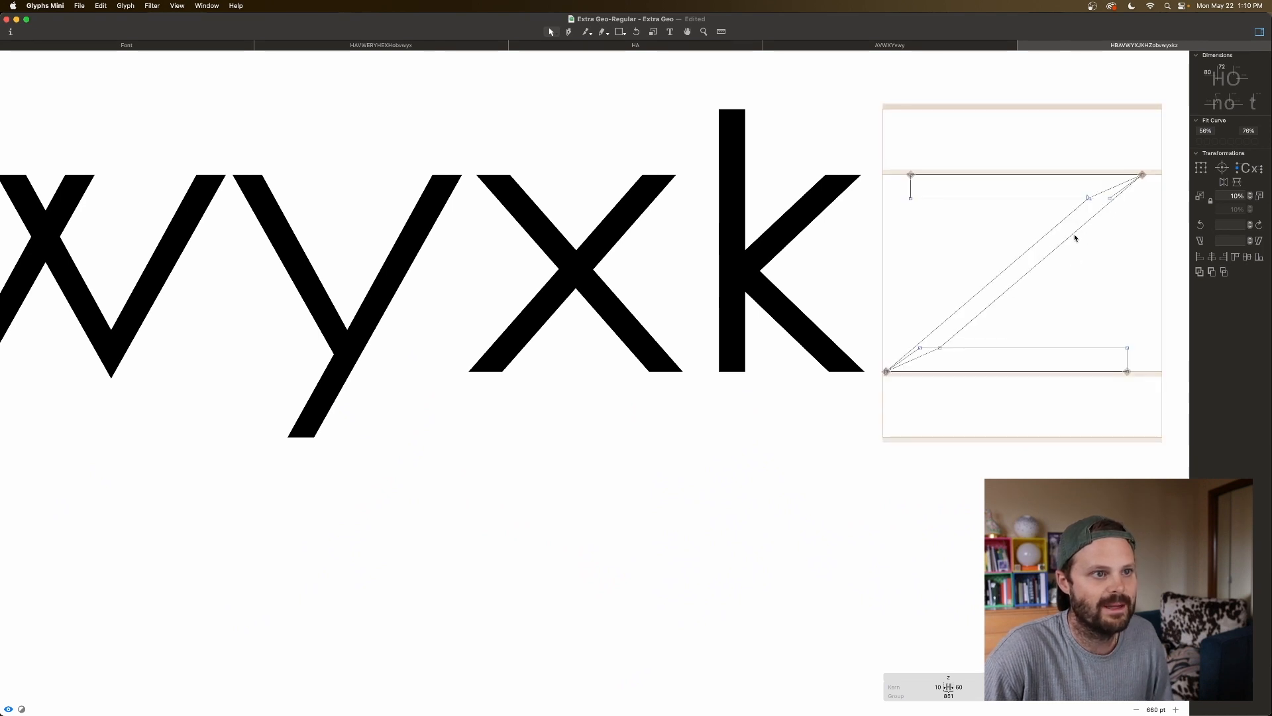
{"action": "key", "text": "space"}
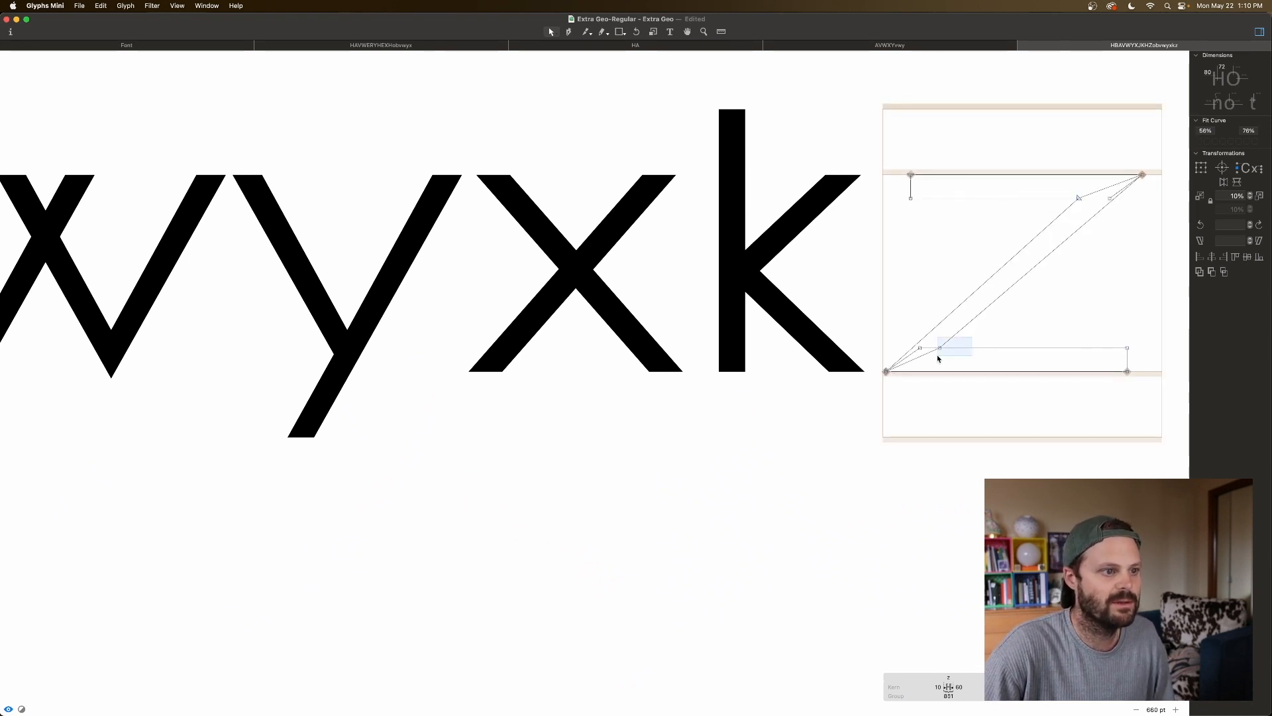
{"action": "key", "text": "space"}
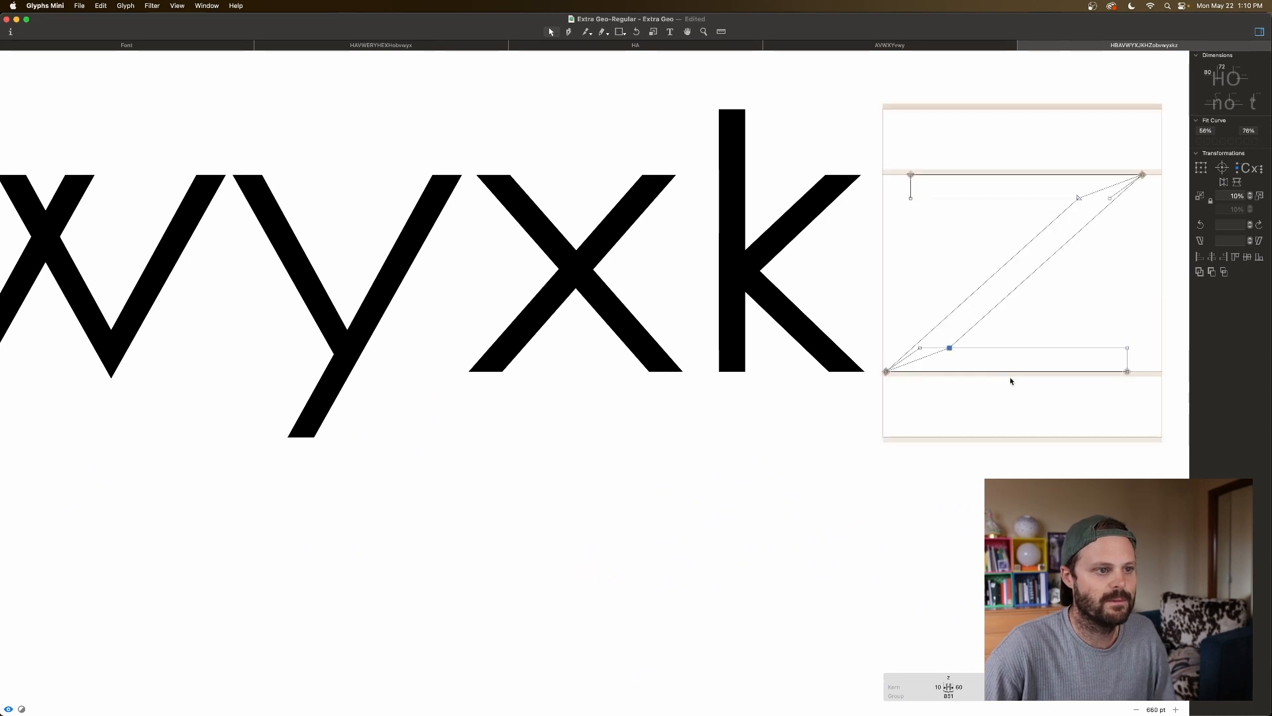
{"action": "key", "text": "l"}
{"action": "left_click_drag", "start_coordinate": [946, 281], "coordinate": [1032, 358]}
{"action": "key", "text": "super+minus"}
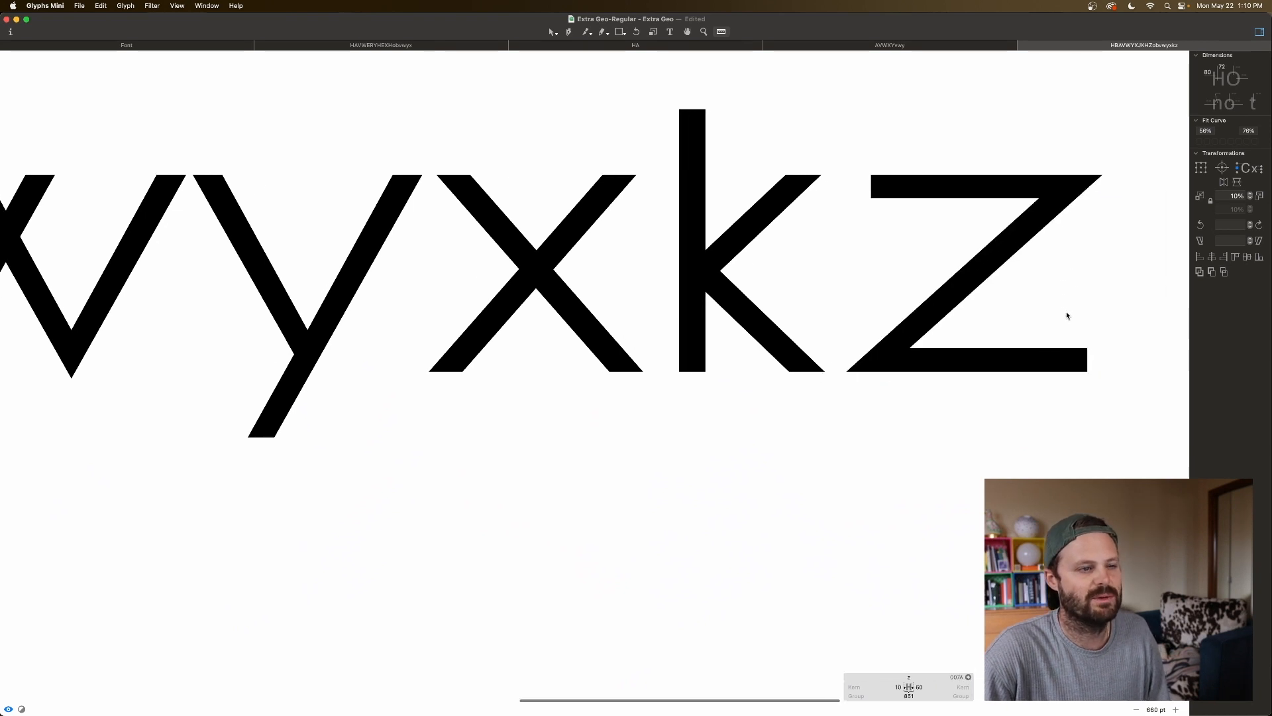
{"action": "key", "text": "super+minus"}
Step: Narrow the z by moving the right-hand nodes of its bars and diagonal about 90 units left
{"action": "scroll", "coordinate": [1019, 298], "scroll_direction": "left", "scroll_amount": 5}
{"action": "key", "text": "v"}
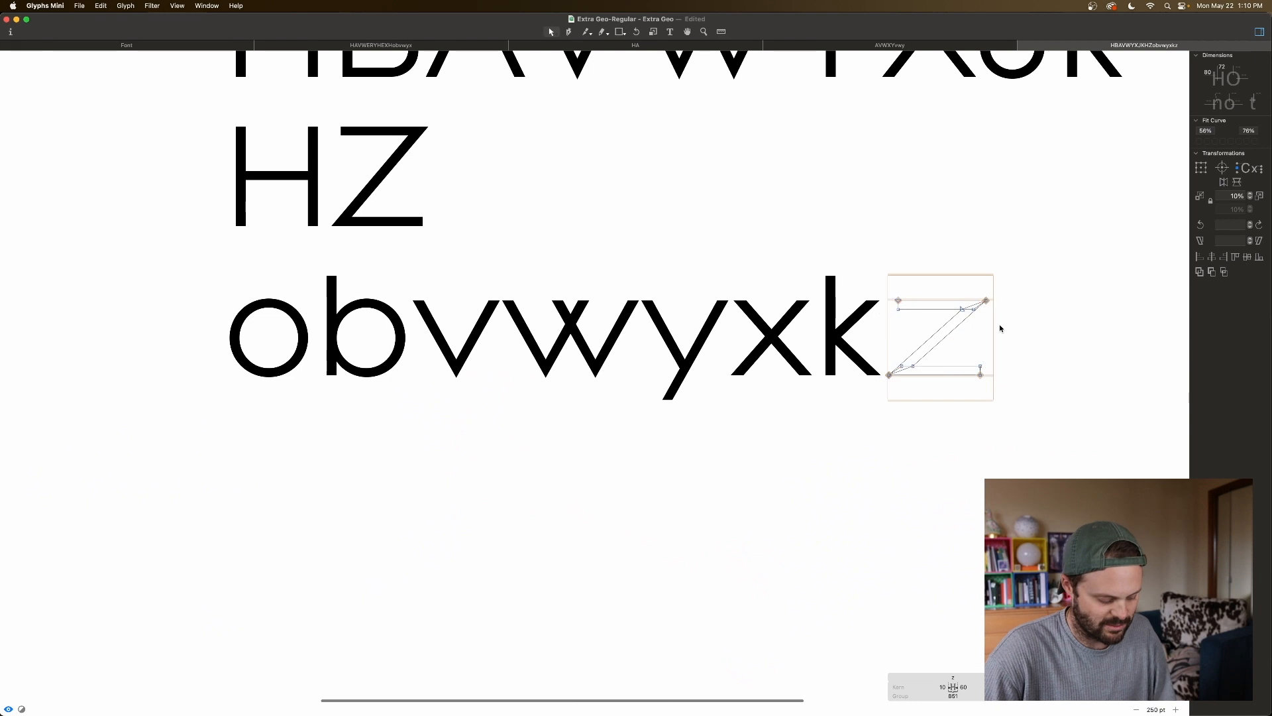
{"action": "left_click_drag", "start_coordinate": [1028, 277], "coordinate": [929, 403]}
{"action": "key", "text": "space"}
{"action": "key", "text": "shift+Left"}
{"action": "key", "text": "shift+Left"}
{"action": "key", "text": "shift+Left"}
{"action": "key", "text": "shift+Left"}
{"action": "key", "text": "shift+Left"}
{"action": "key", "text": "shift+Left"}
{"action": "key", "text": "shift+Left"}
{"action": "key", "text": "shift+Left"}
{"action": "key", "text": "shift+Left"}
{"action": "key", "text": "shift+Left"}
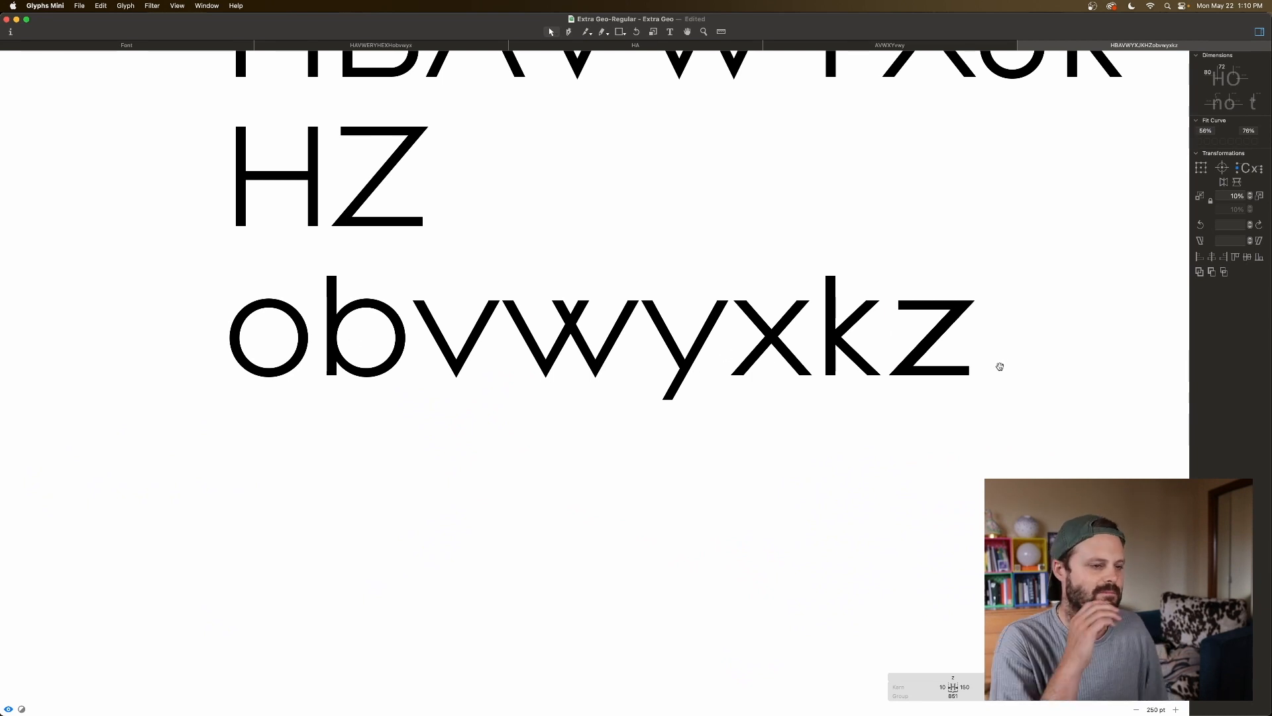
Step: Thin the z's diagonal by moving the upper inner node 10 units right and the lower inner node 10 units left
{"action": "key", "text": "super+plus"}
{"action": "key", "text": "super+plus"}
{"action": "key", "text": "super+plus"}
{"action": "scroll", "coordinate": [973, 369], "scroll_direction": "right", "scroll_amount": 1}
{"action": "scroll", "coordinate": [973, 369], "scroll_direction": "right", "scroll_amount": 5}
{"action": "key", "text": "l"}
{"action": "key", "text": "b"}
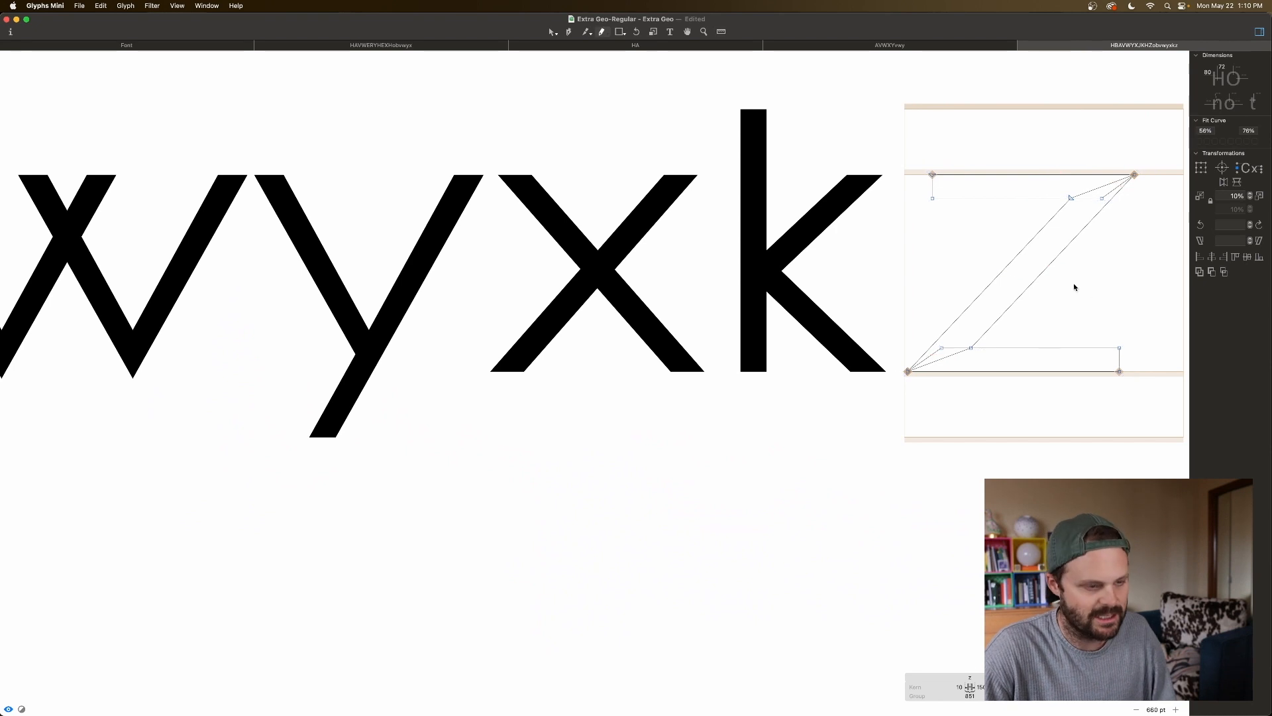
{"action": "key", "text": "v"}
{"action": "left_click", "coordinate": [1071, 197]}
{"action": "key", "text": "shift+Right"}
{"action": "left_click", "coordinate": [970, 348]}
{"action": "key", "text": "shift+Left"}
Step: Measure the z's diagonal, nudge its lower inner node left and upper inner node right, and remeasure it
{"action": "key", "text": "l"}
{"action": "left_click_drag", "start_coordinate": [999, 250], "coordinate": [1060, 315]}
{"action": "key", "text": "v"}
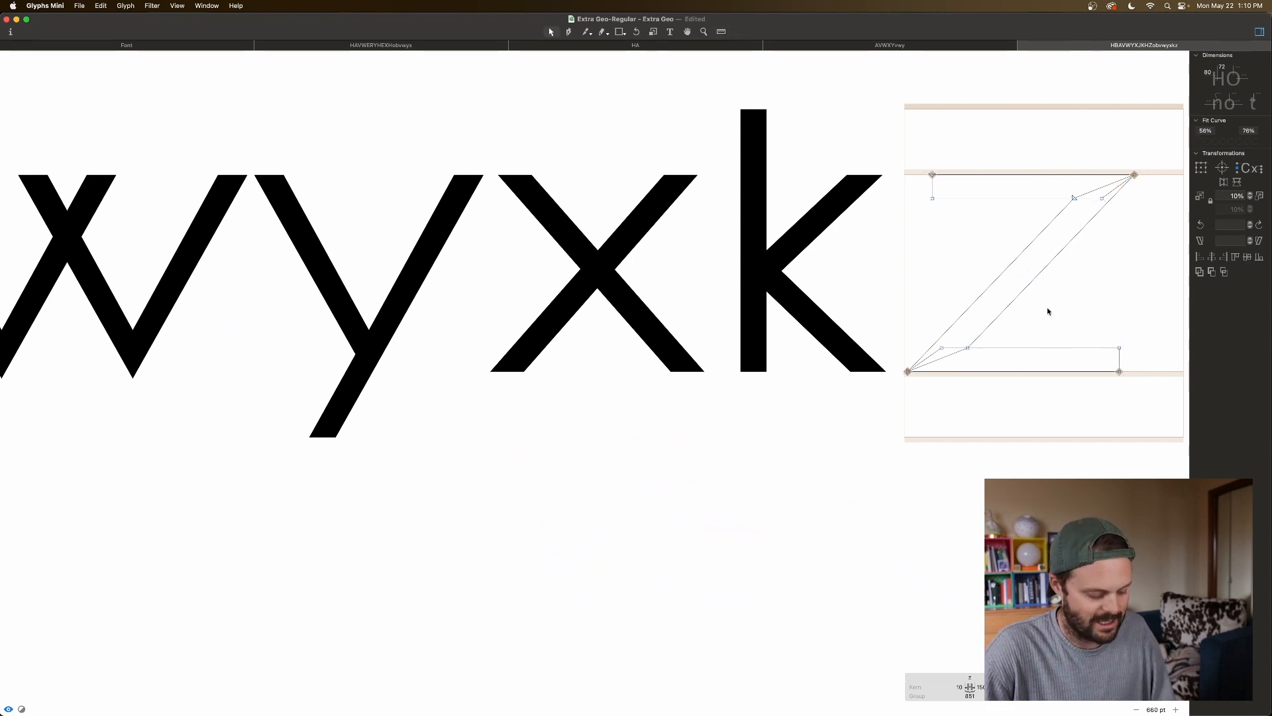
{"action": "left_click", "coordinate": [968, 348]}
{"action": "key", "text": "Left"}
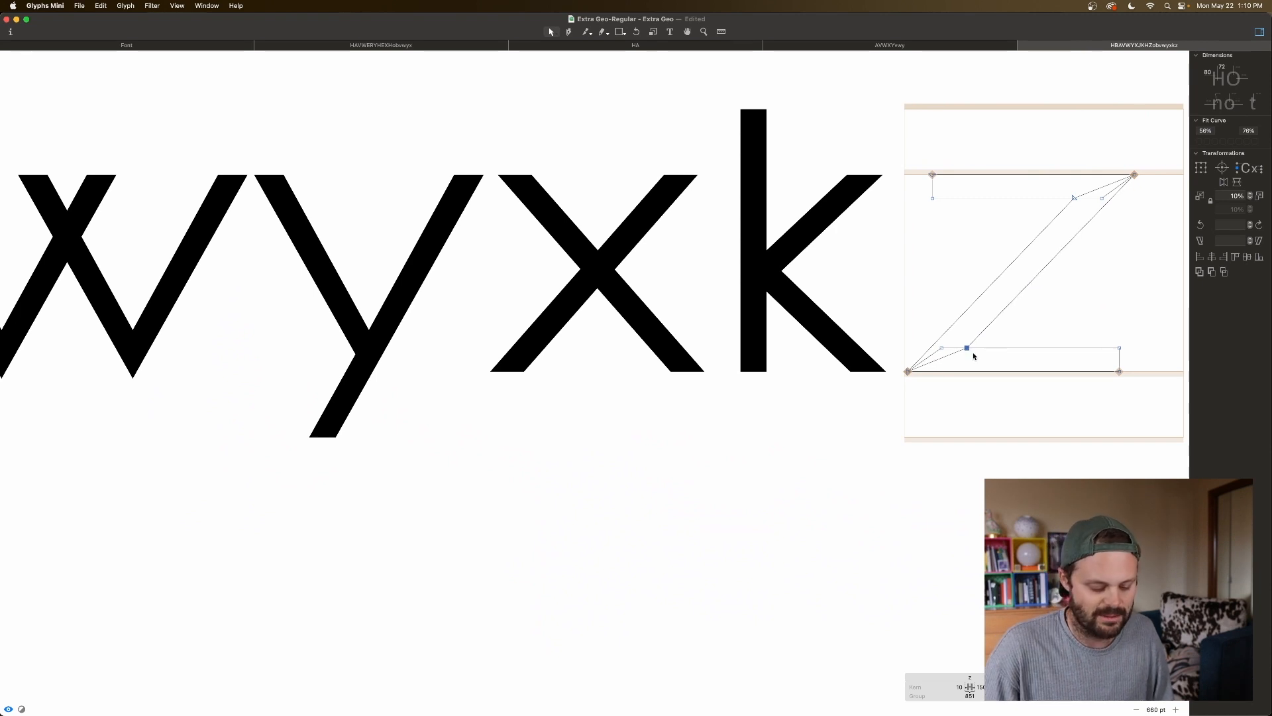
{"action": "left_click", "coordinate": [1073, 197]}
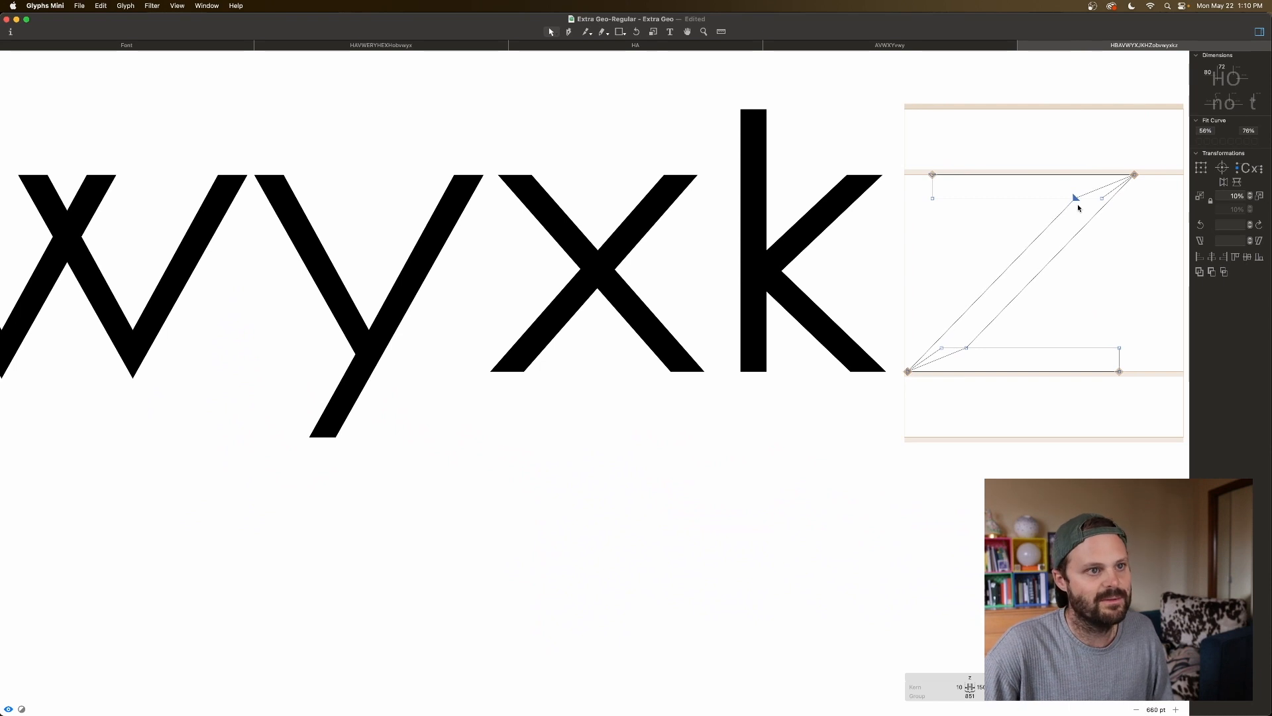
{"action": "key", "text": "l"}
{"action": "left_click_drag", "start_coordinate": [1000, 252], "coordinate": [1076, 326]}
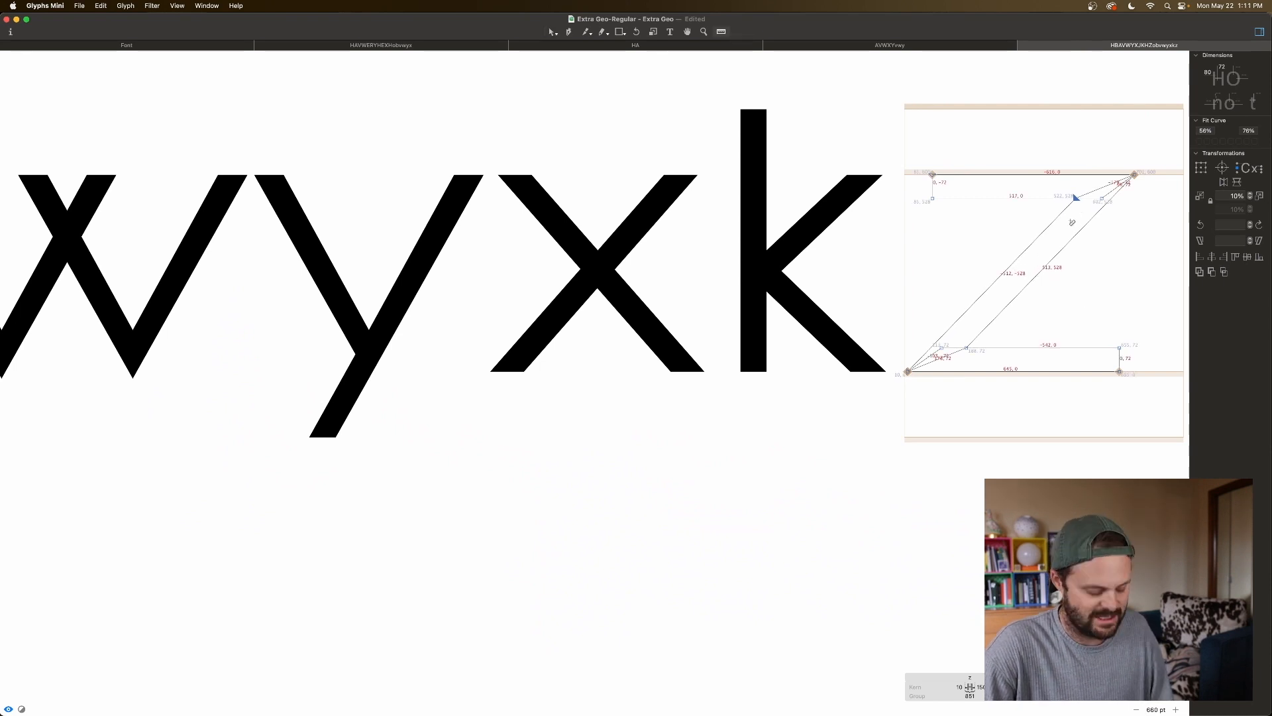
Step: Preview the z beside the other lowercase diagonals and compare it with the capital letters above
{"action": "key", "text": "super+minus"}
{"action": "key", "text": "Escape"}
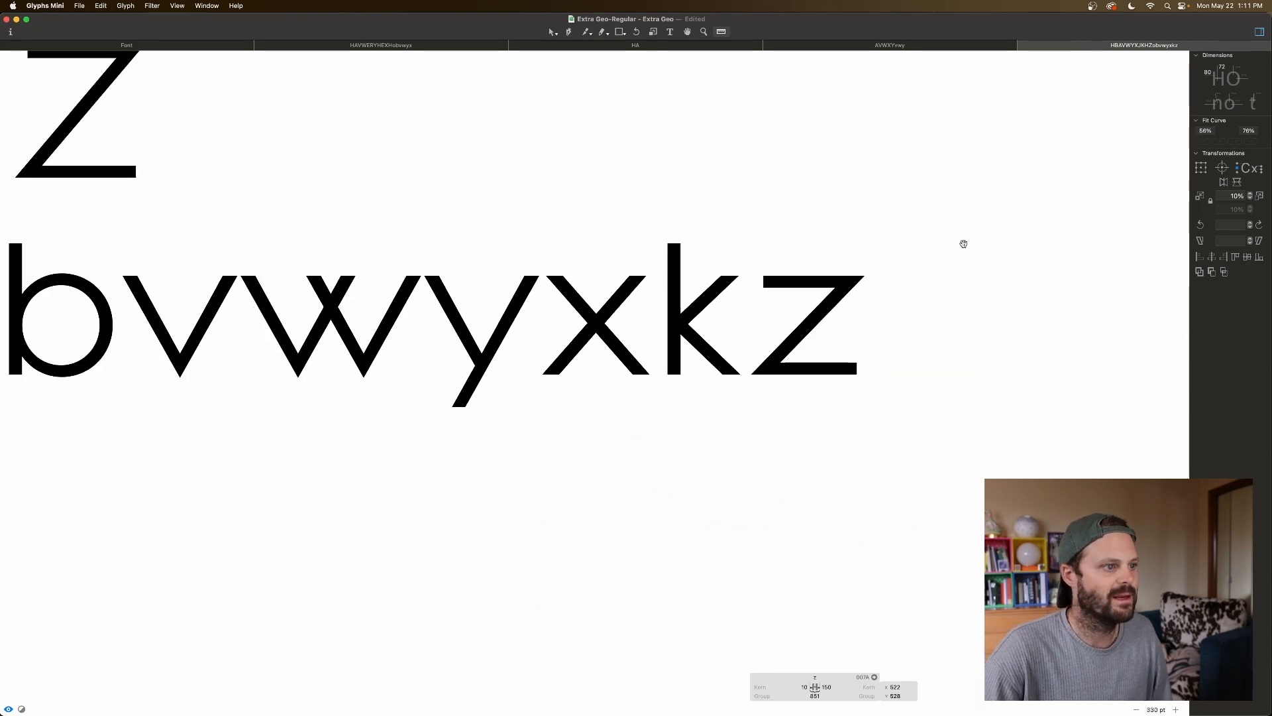
{"action": "scroll", "coordinate": [966, 246], "scroll_direction": "left", "scroll_amount": 2}
{"action": "scroll", "coordinate": [966, 246], "scroll_direction": "left", "scroll_amount": 4}
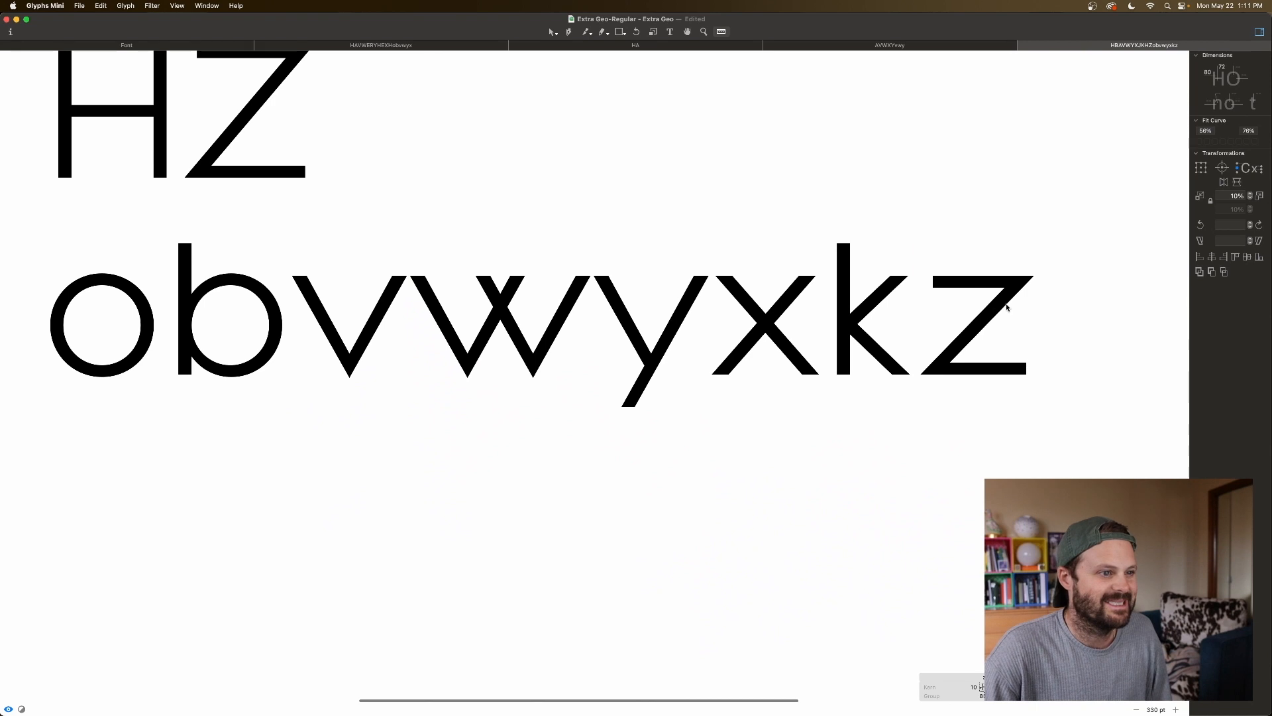
{"action": "key", "text": "space"}
{"action": "key", "text": "super+minus"}
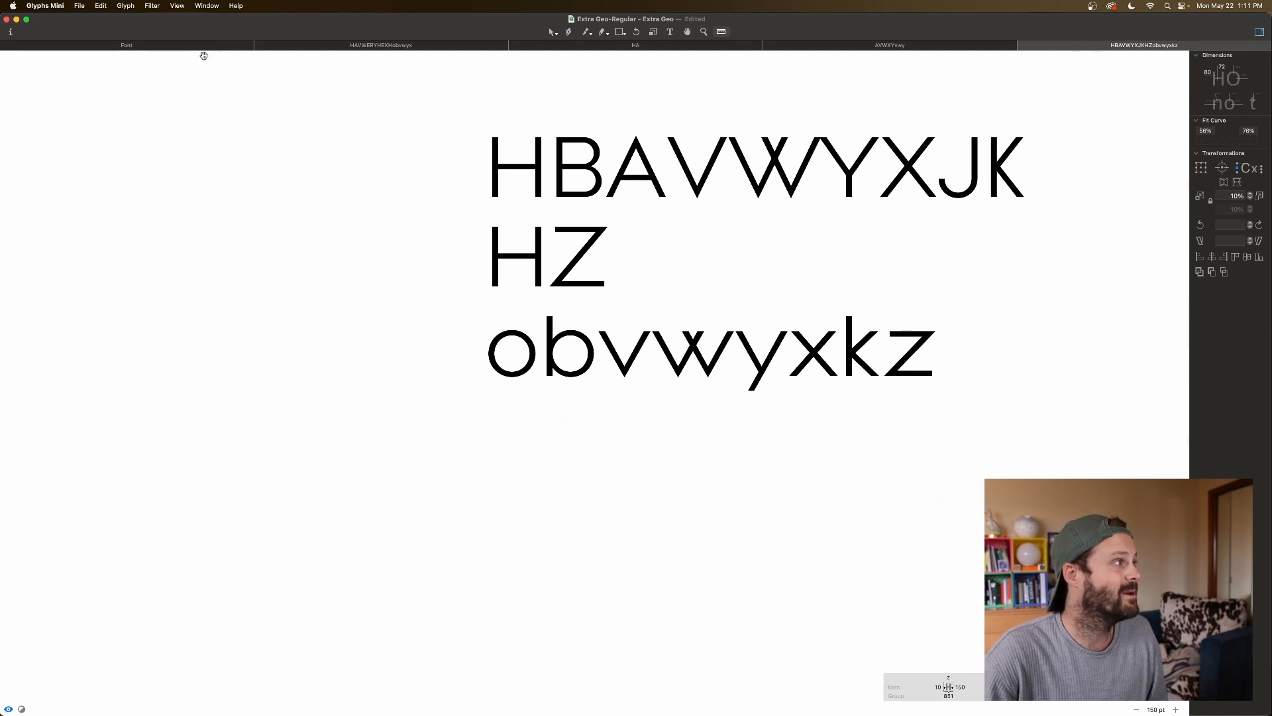
Step: Update the metrics of the Latin letters from the font overview and look over the lowercase glyphs
{"action": "left_click", "coordinate": [192, 50]}
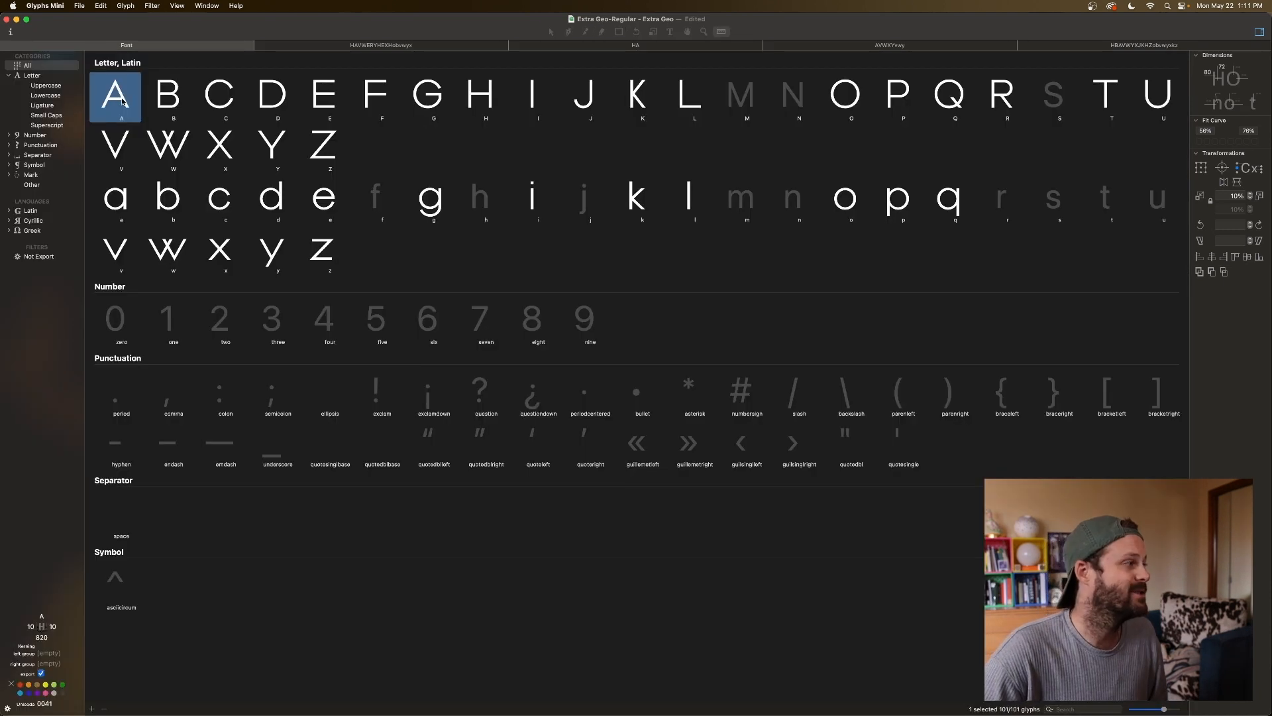
{"action": "left_click", "coordinate": [325, 254], "text": "shift"}
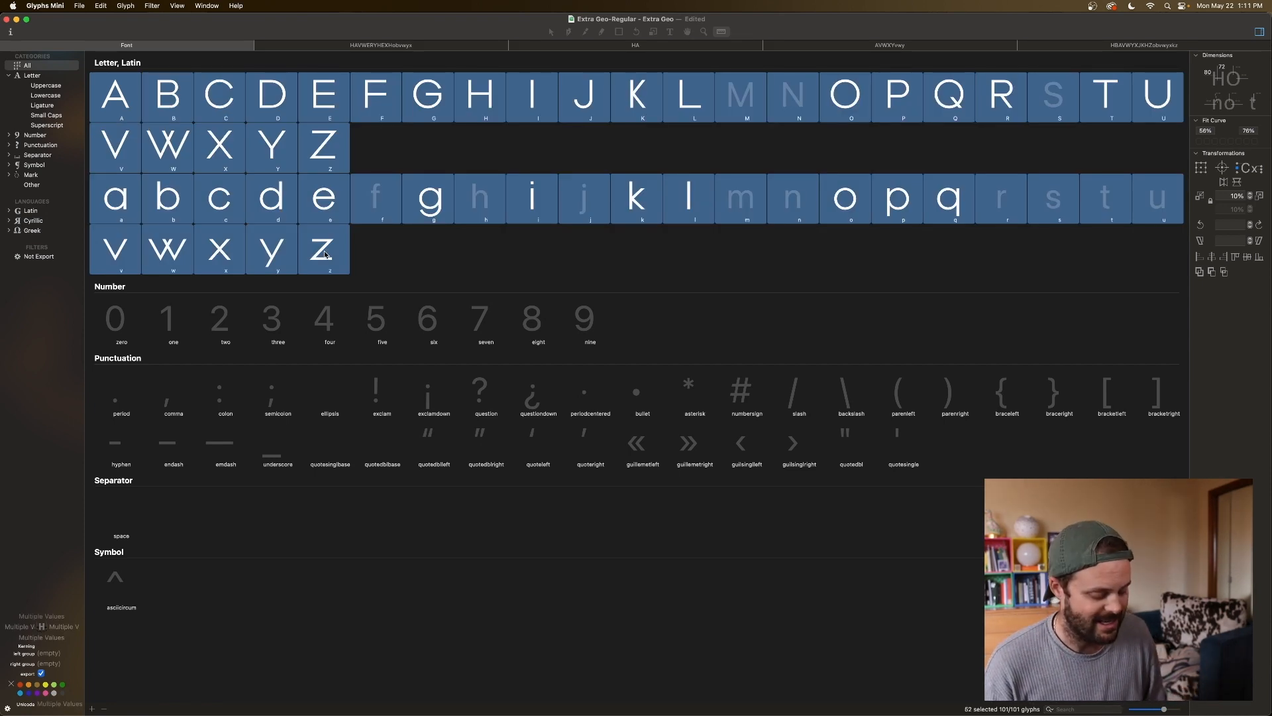
{"action": "key", "text": "ctrl+super+m"}
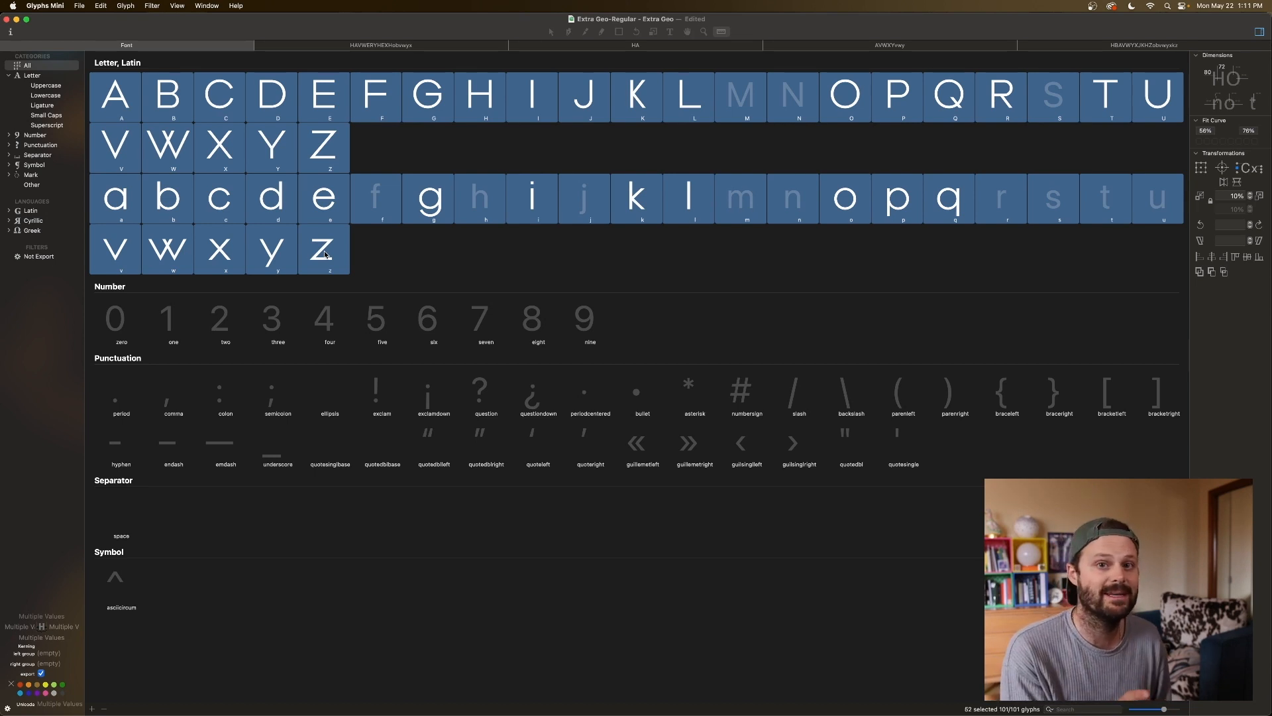
{"action": "key", "text": "super+a"}
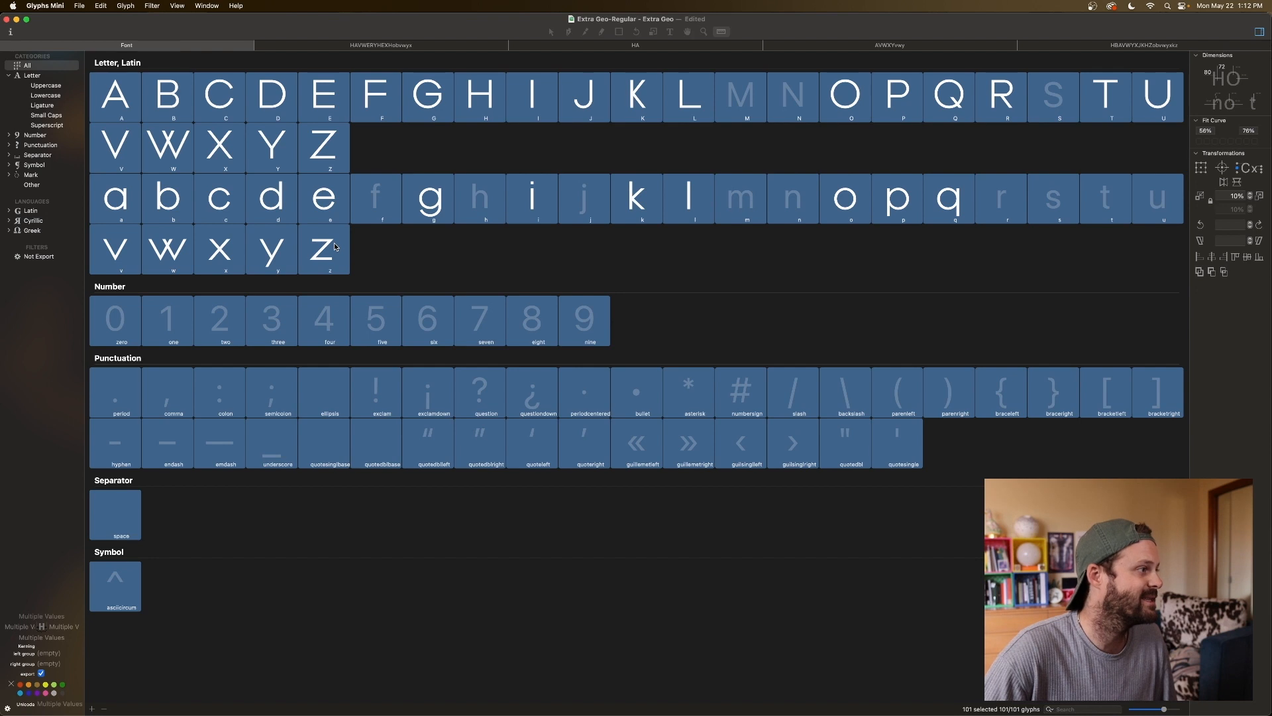
{"action": "left_click", "coordinate": [329, 210]}
{"action": "key", "text": "Right"}
{"action": "key", "text": "Right"}
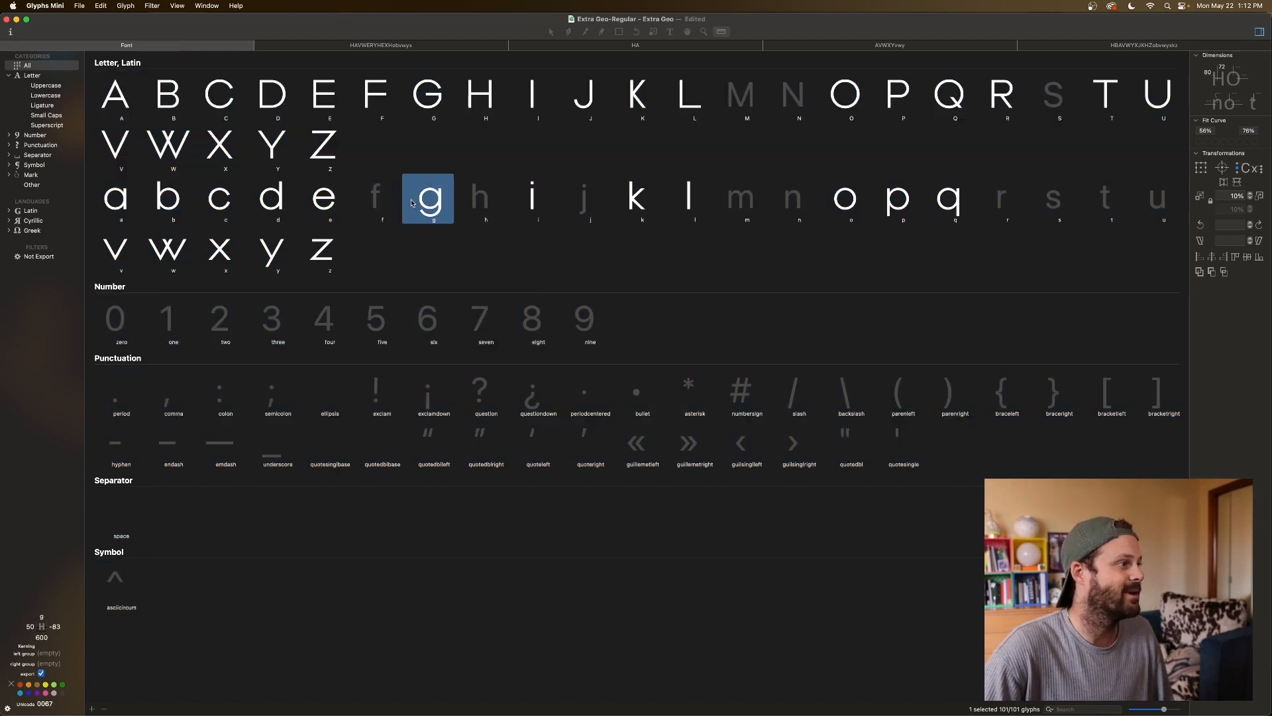
{"action": "left_click", "coordinate": [311, 204]}
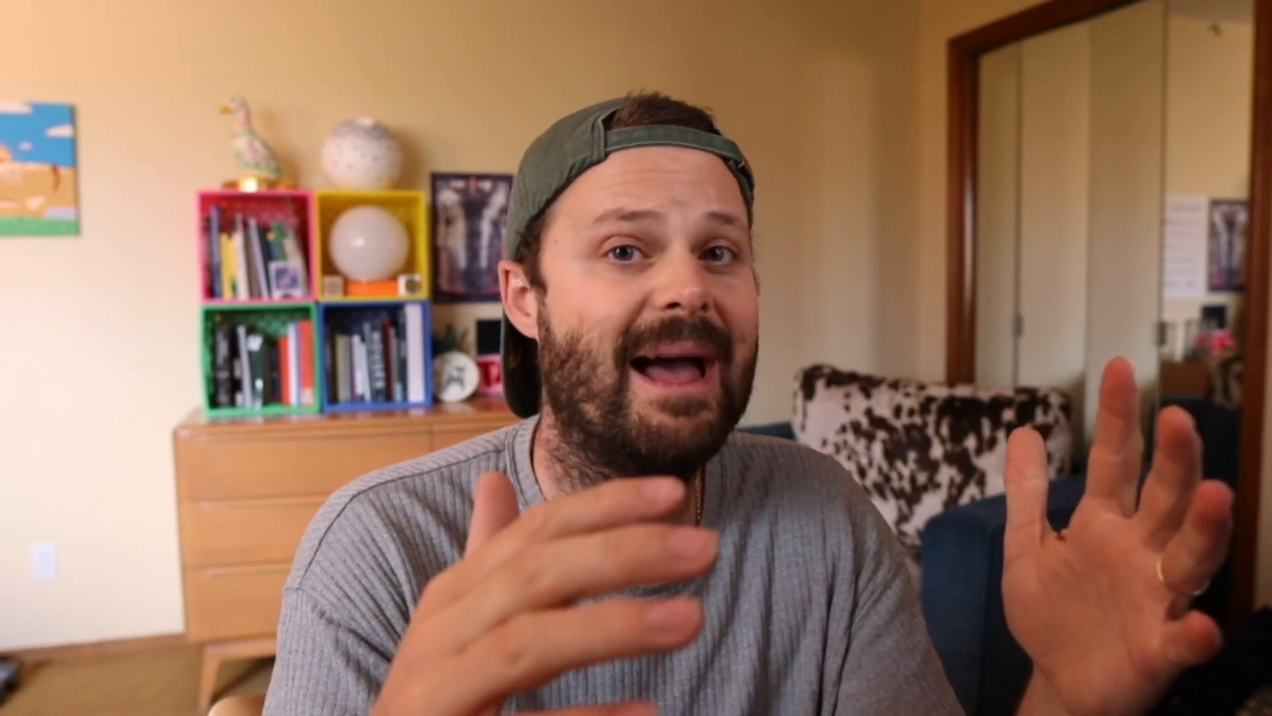